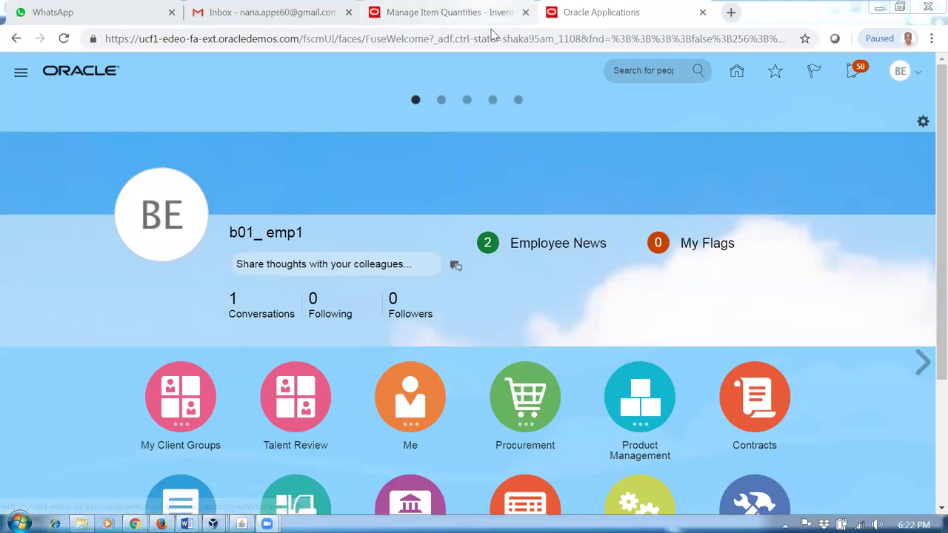
Step: Bring up Manage Item Quantities showing lot tata_0003001 with 120 Ea consigned to b01_cons_sup2
click(444, 12)
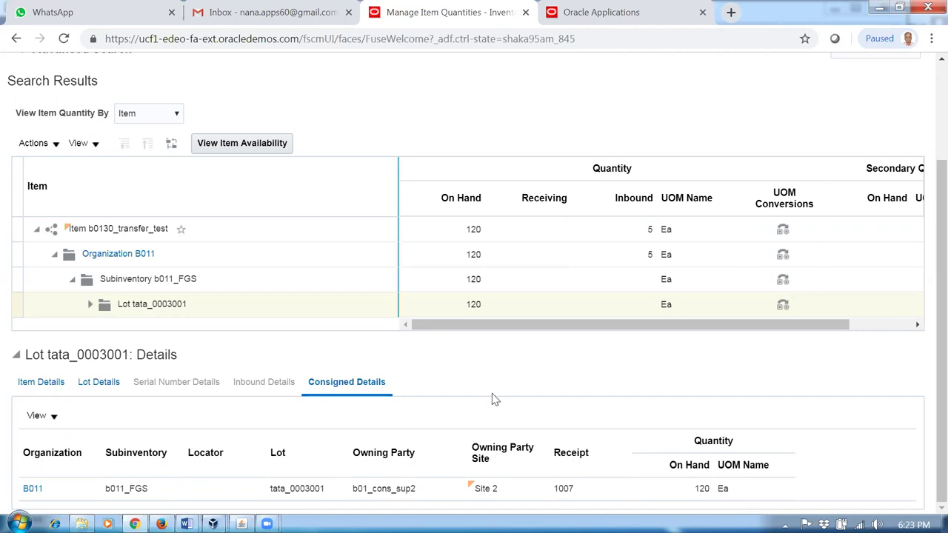
scroll(492, 397, up, 3)
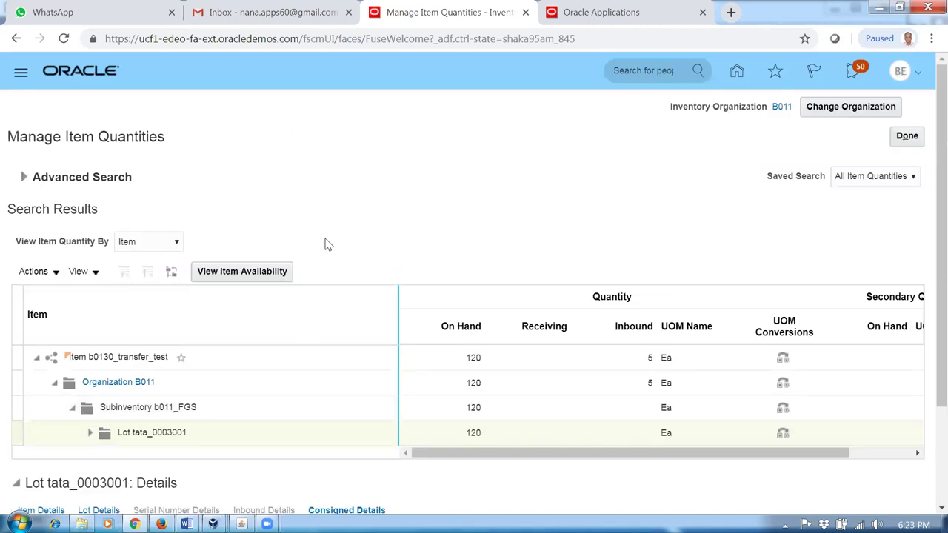
Step: Close item quantities and start a Create Transfer to Owned Transaction from the Consigned Inventory tasks
click(917, 140)
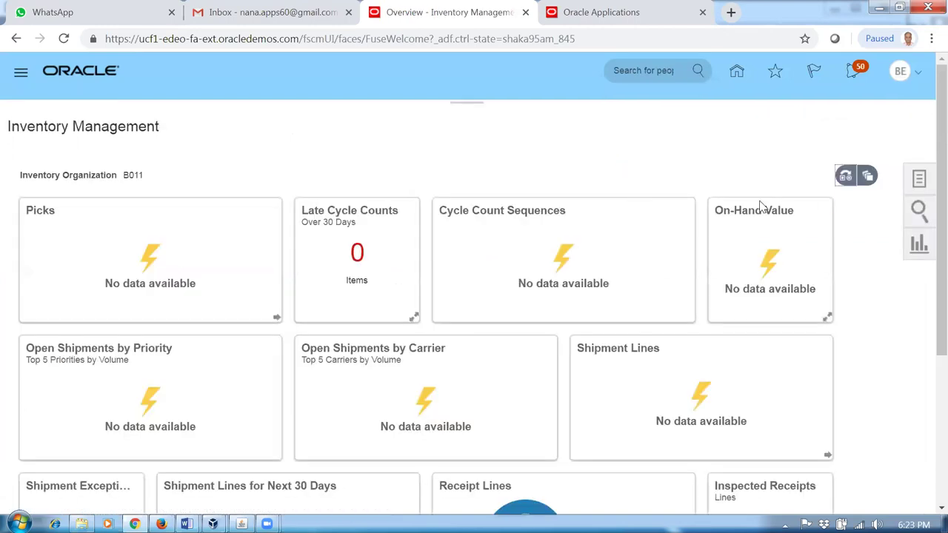
click(919, 181)
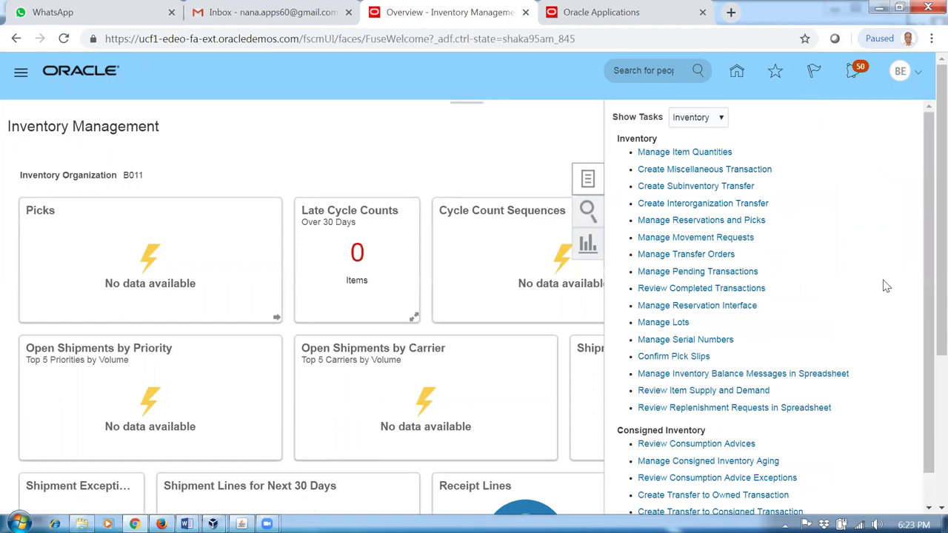
scroll(928, 267, down, 2)
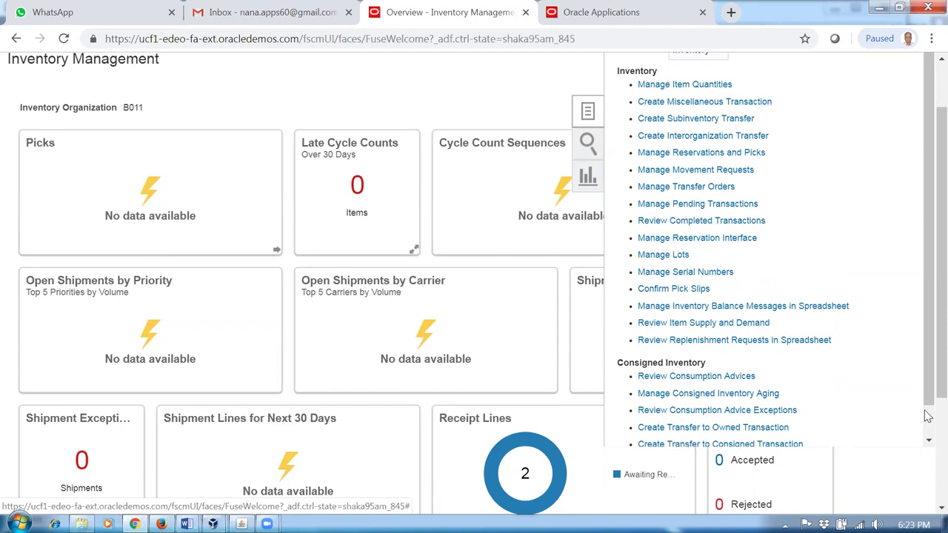
scroll(926, 393, down, 1)
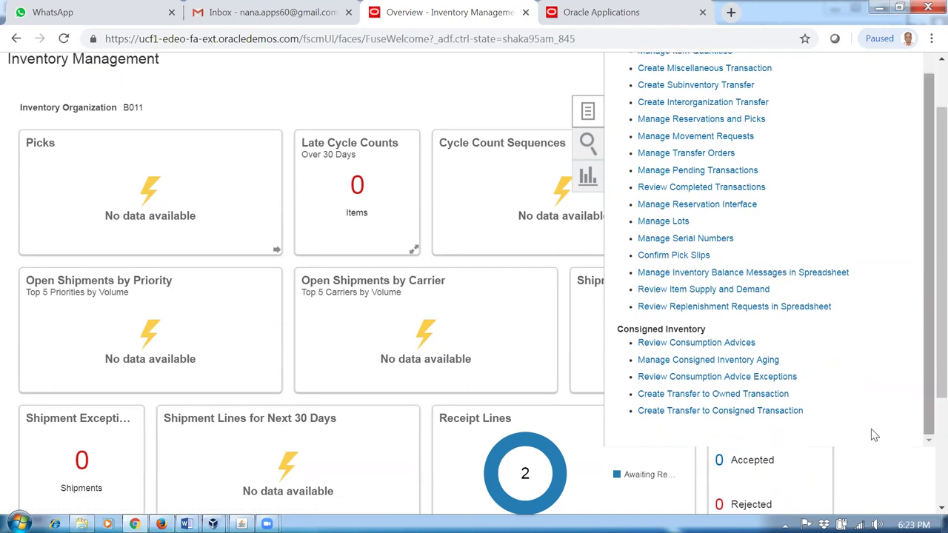
click(688, 399)
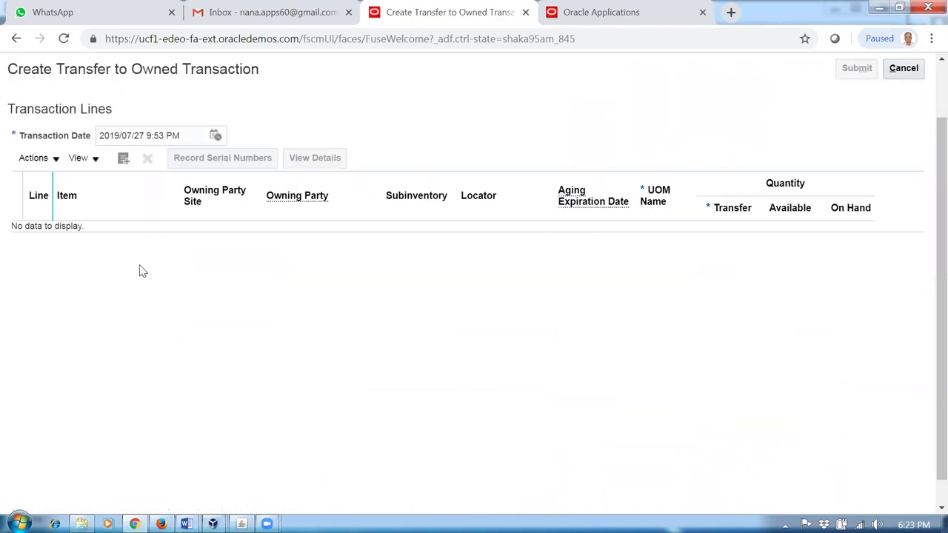
Step: Add a row and choose item b0130_transfer_test from the b0130 item search
click(123, 158)
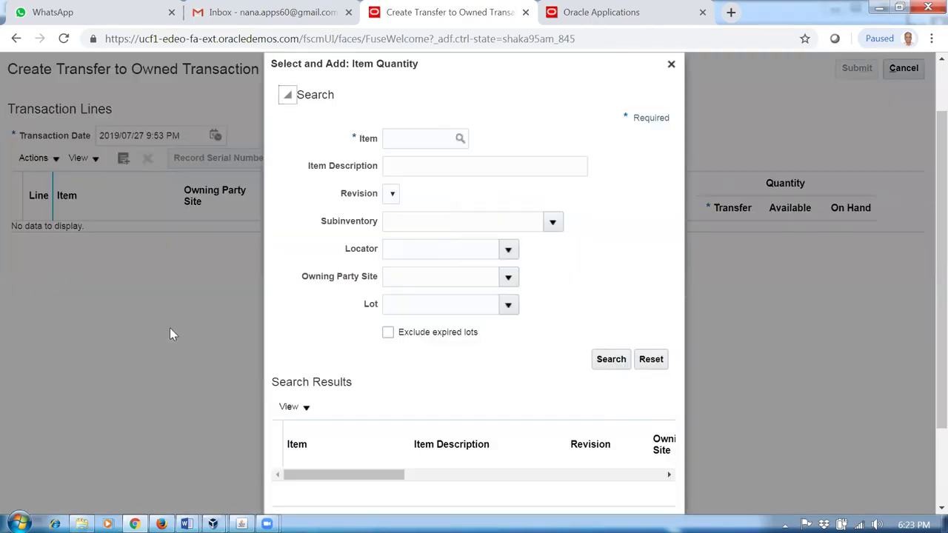
click(385, 137)
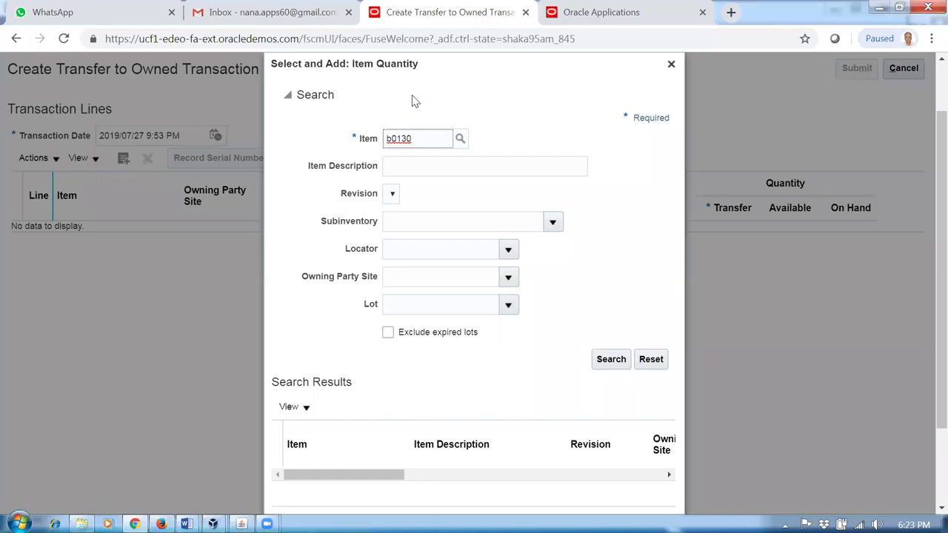
key(Tab)
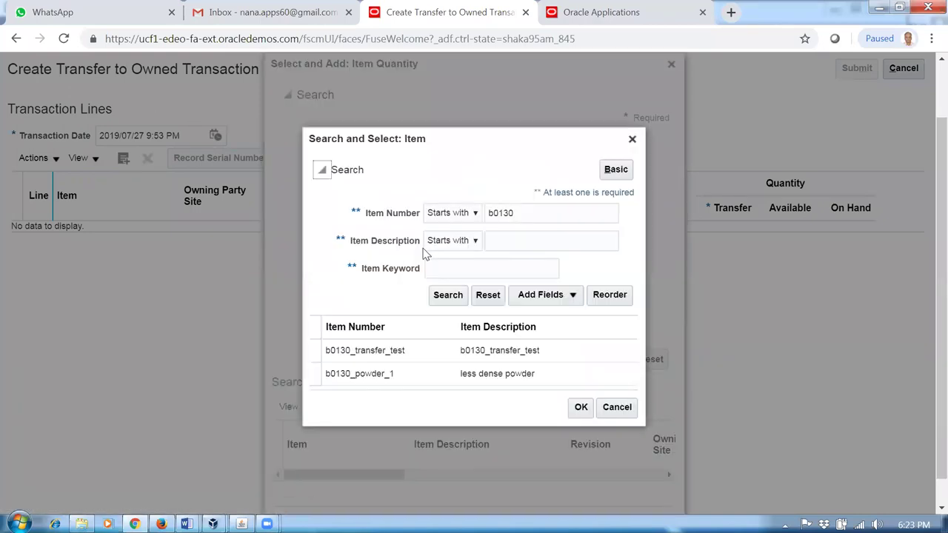
click(406, 360)
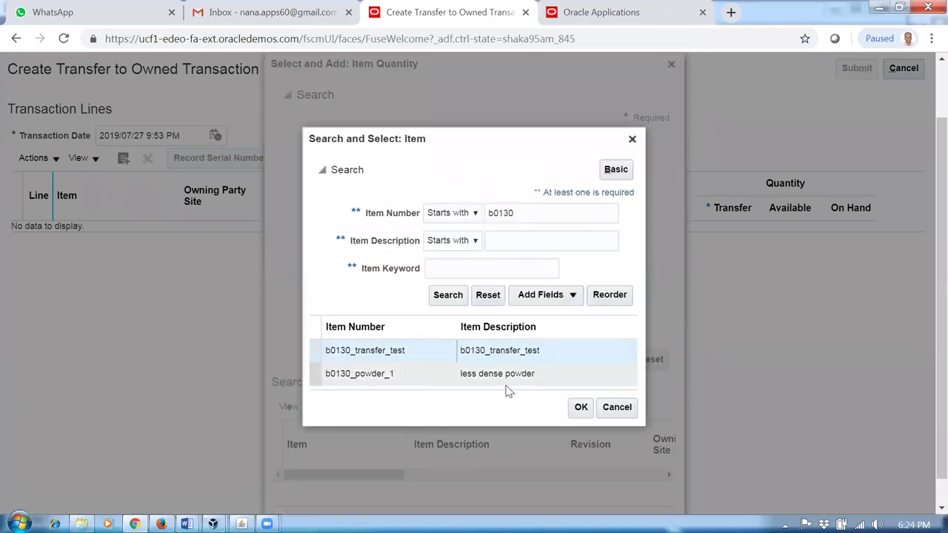
click(578, 407)
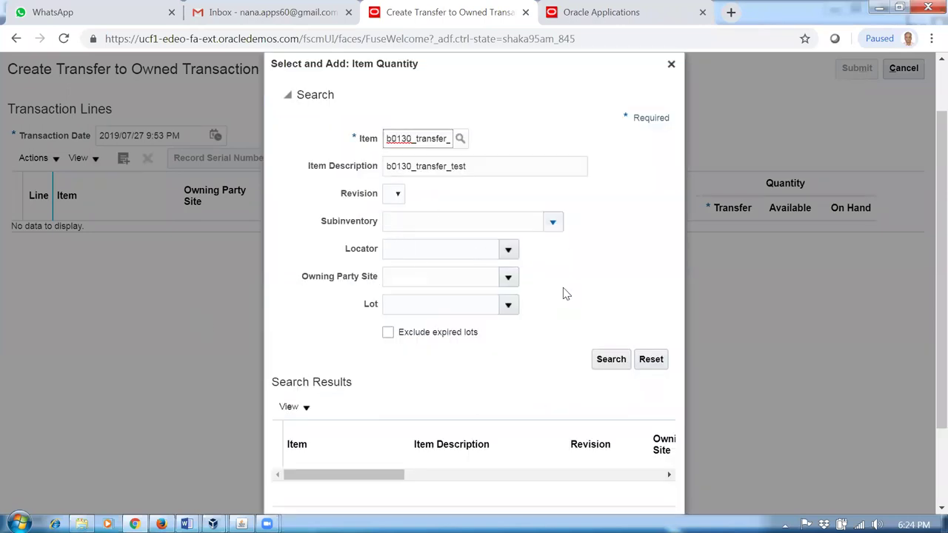
Step: Add the Site 2, b01_cons_sup2, b011_FGS quantity row (120 available) to the transaction lines
click(616, 361)
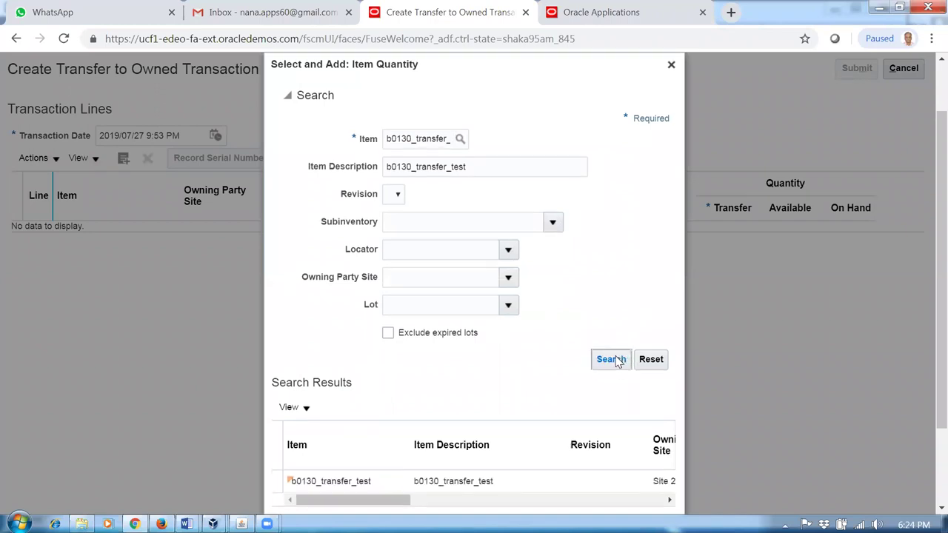
click(557, 489)
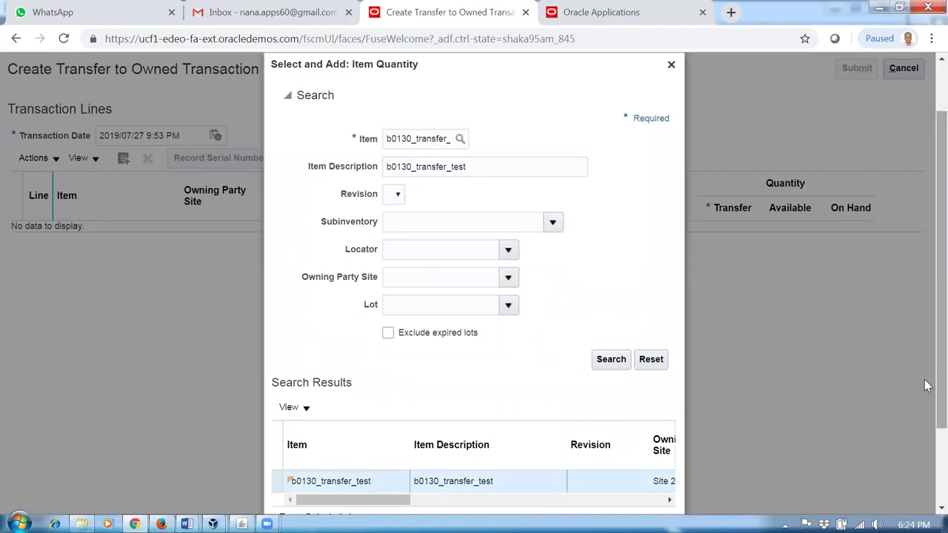
scroll(927, 449, down, 2)
scroll(926, 450, down, 2)
click(582, 458)
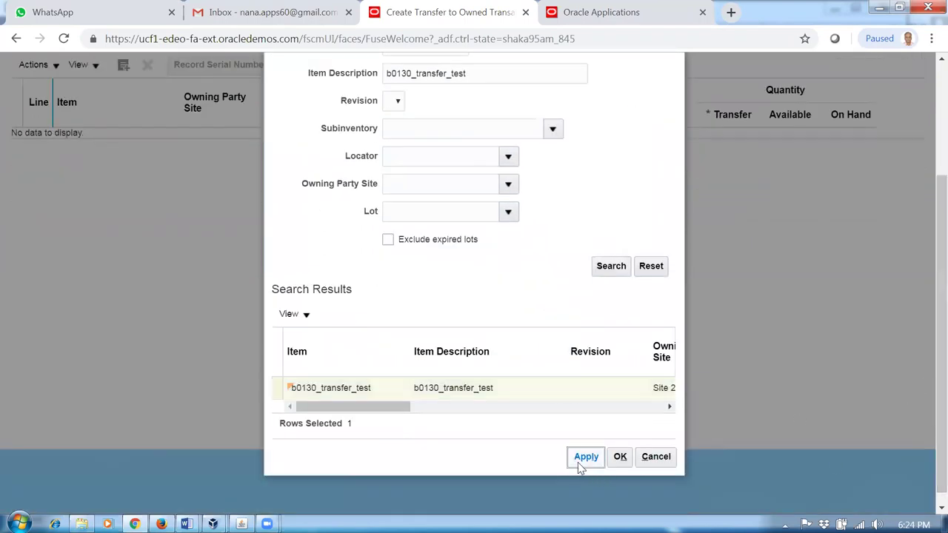
click(620, 461)
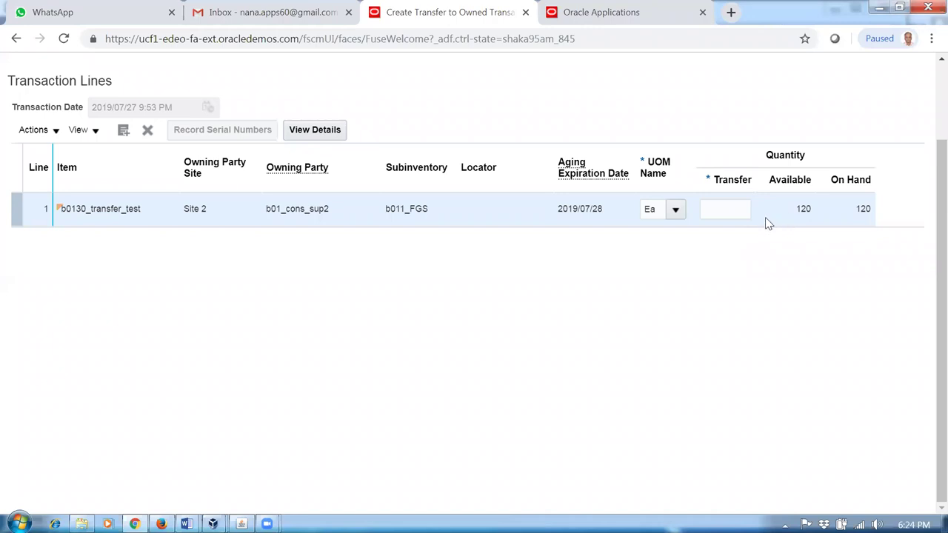
Step: Enter a transfer quantity of 55 for b0130_transfer_test and submit the transaction
click(732, 210)
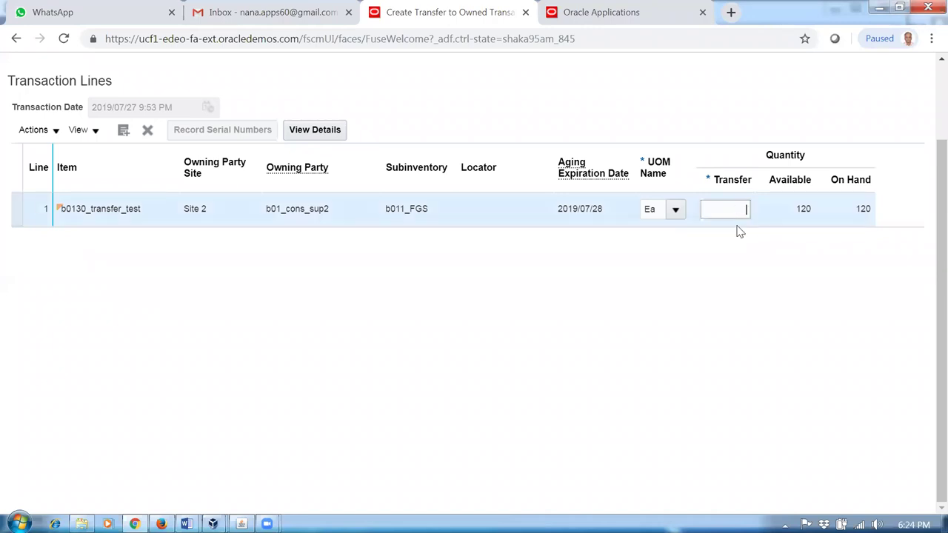
click(659, 276)
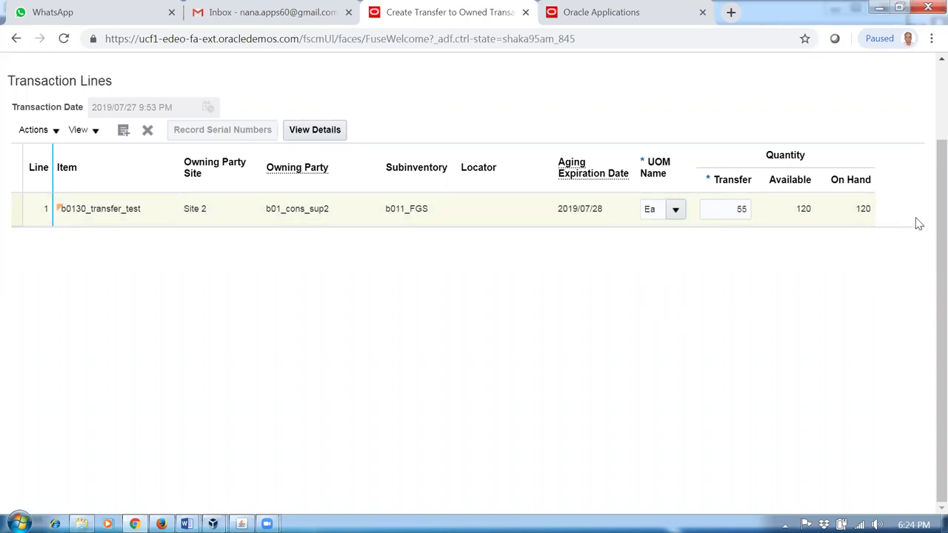
scroll(926, 186, up, 2)
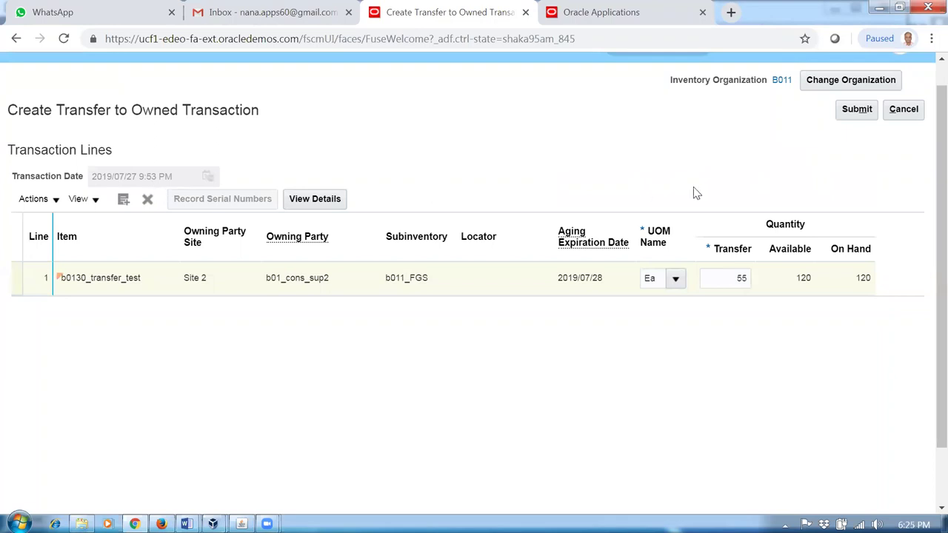
click(868, 113)
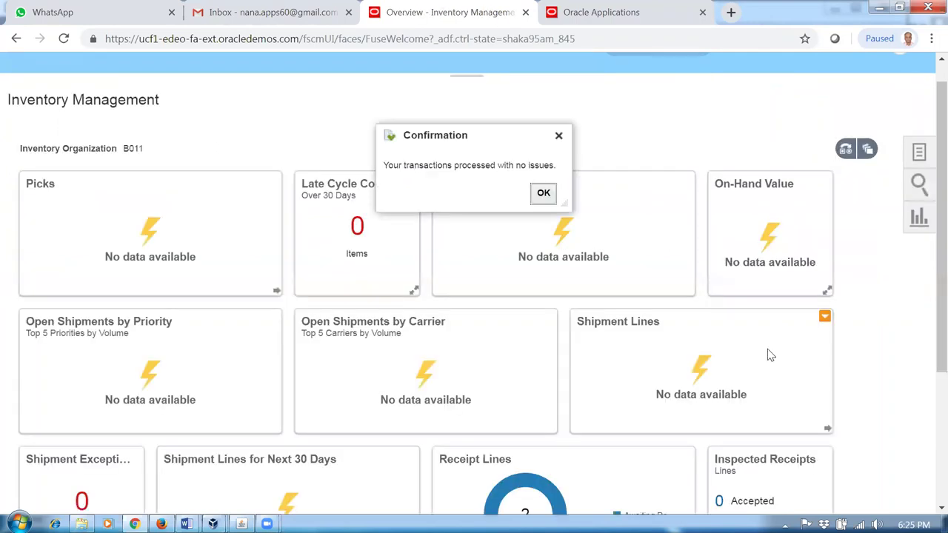
Step: Dismiss the confirmation and search Manage Item Quantities for b0130_transfer_test, showing 120 Ea in b011_FGS
click(543, 194)
click(544, 195)
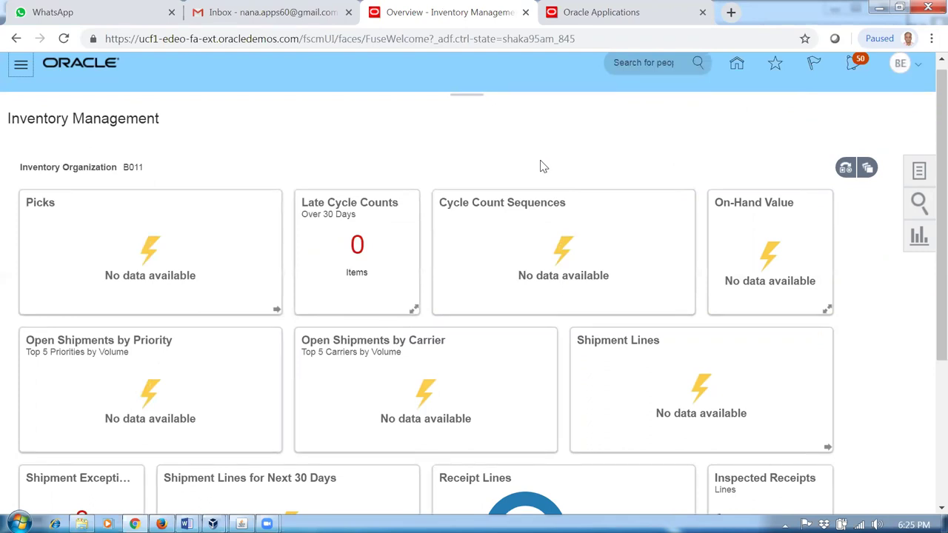
click(921, 175)
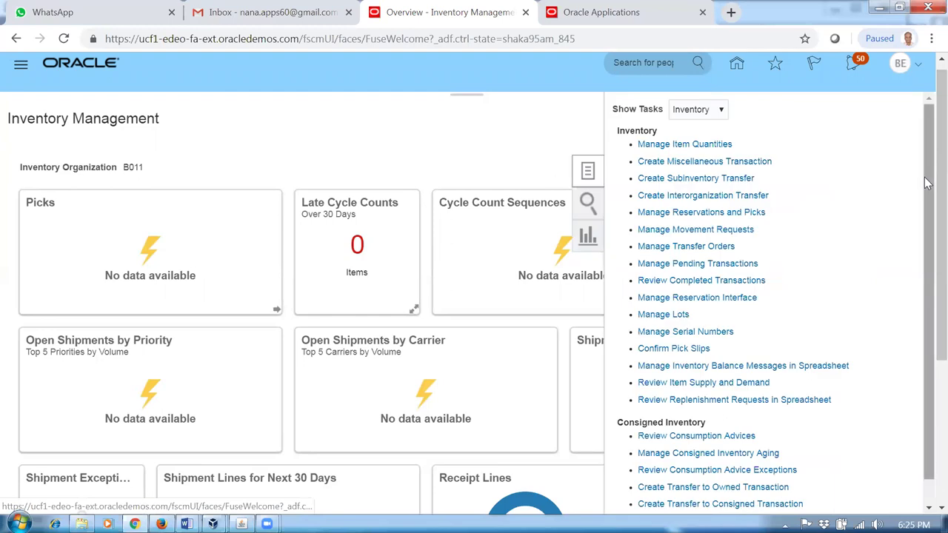
click(682, 144)
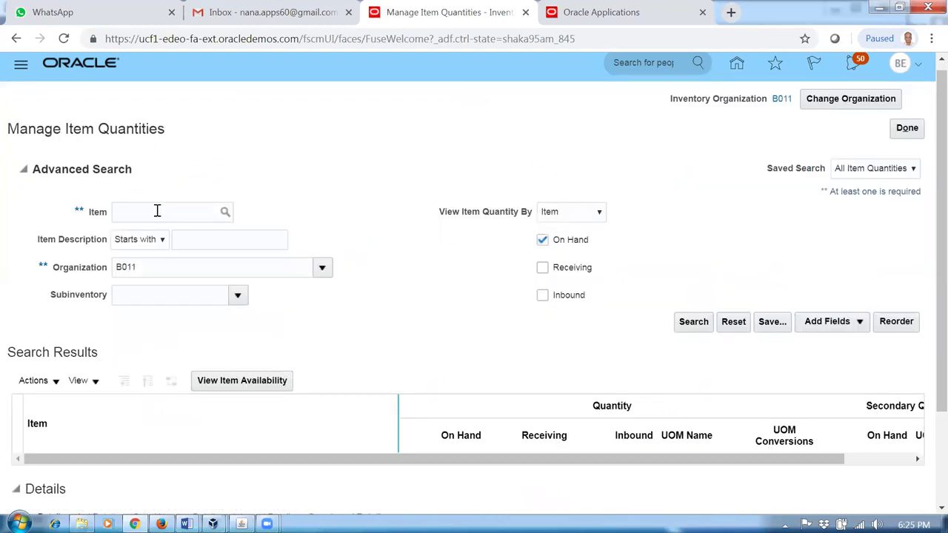
click(157, 212)
text(b0130)
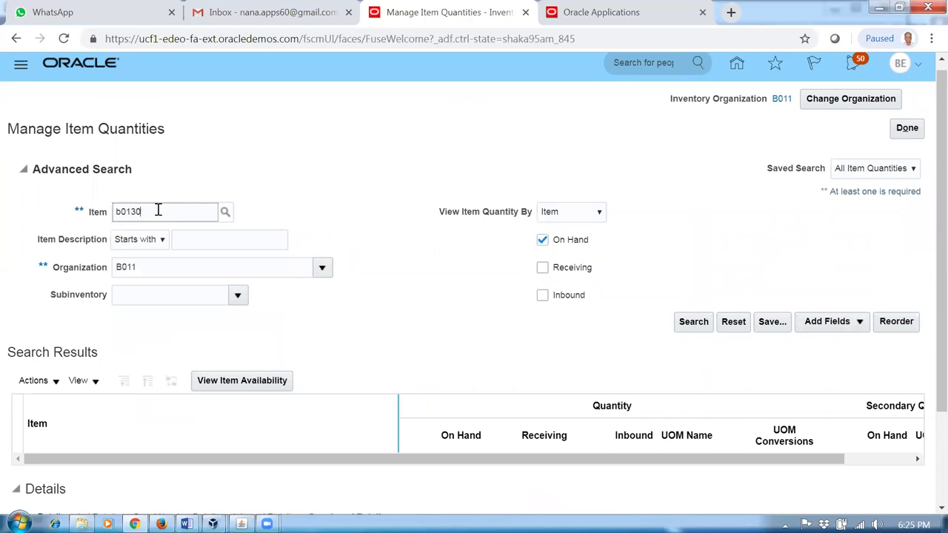
key(Tab)
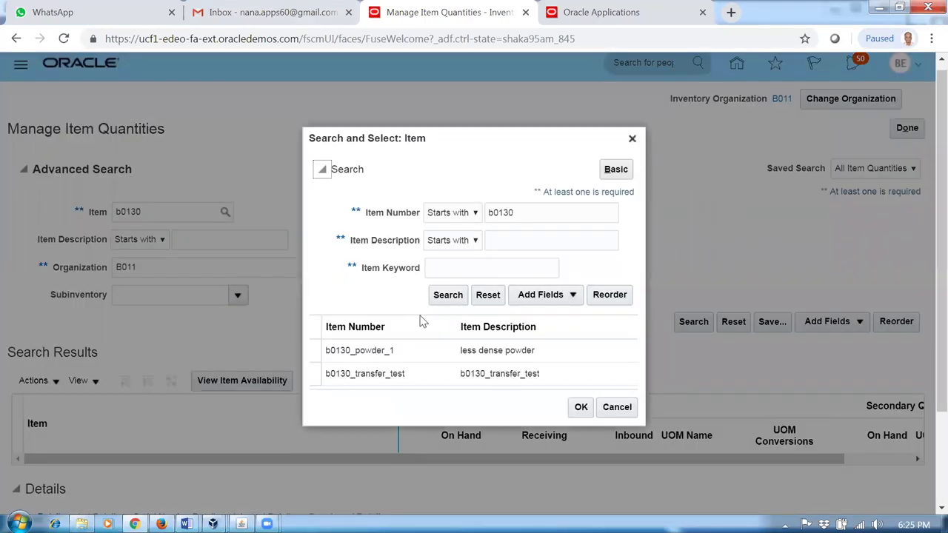
click(413, 375)
click(581, 408)
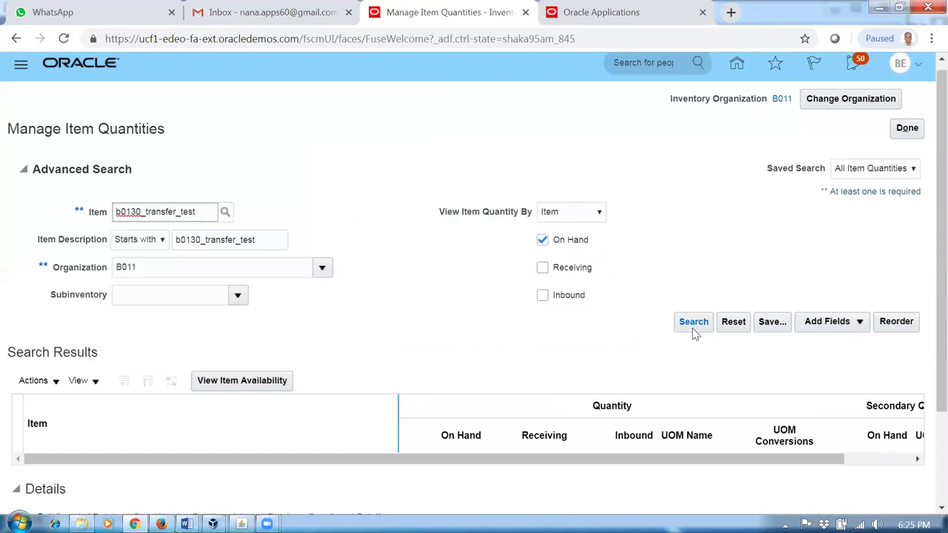
click(694, 326)
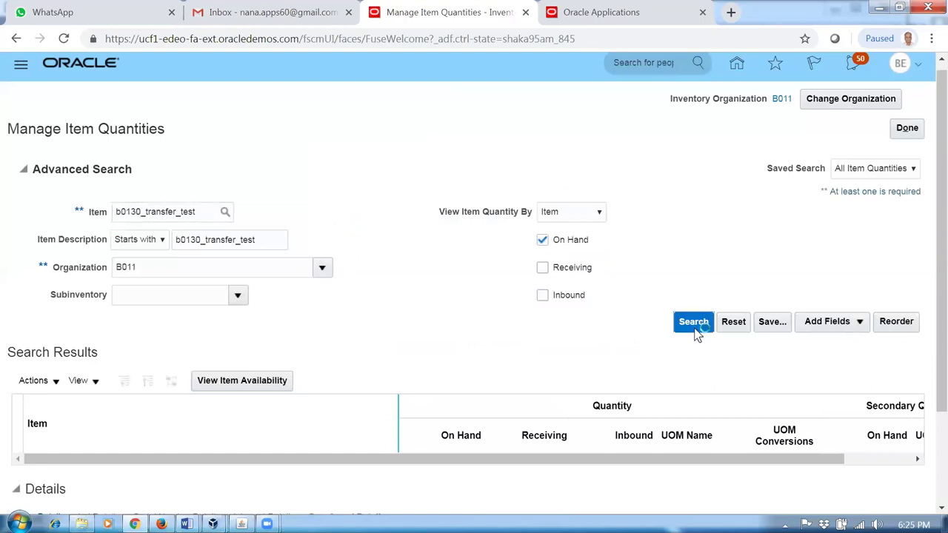
scroll(419, 339, down, 2)
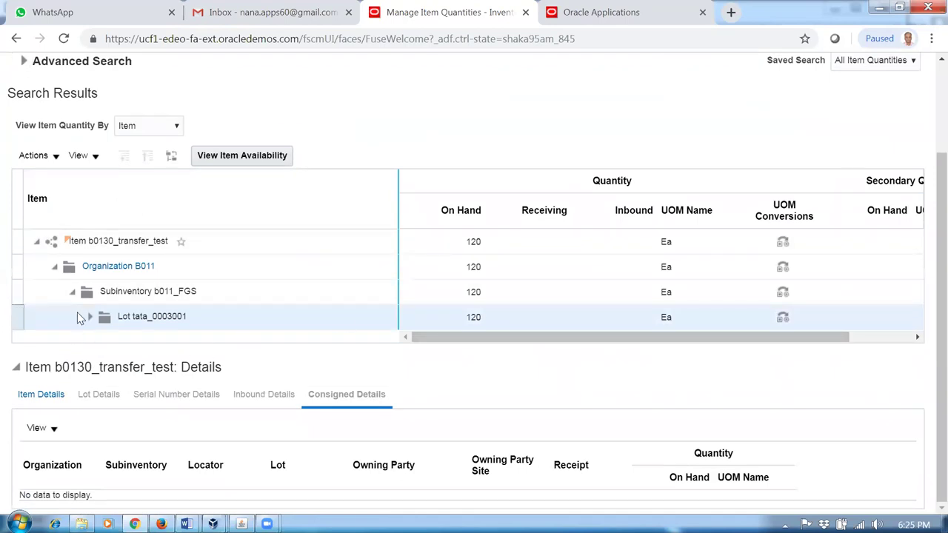
Step: Expand the item tree and view Consigned Details for subinventory b011_FGS, showing 65 Ea remaining
click(91, 317)
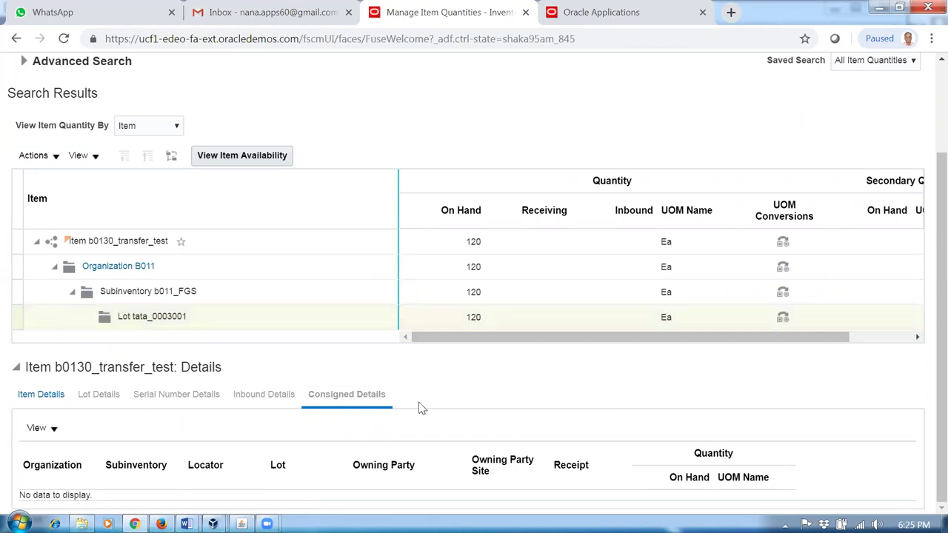
click(50, 396)
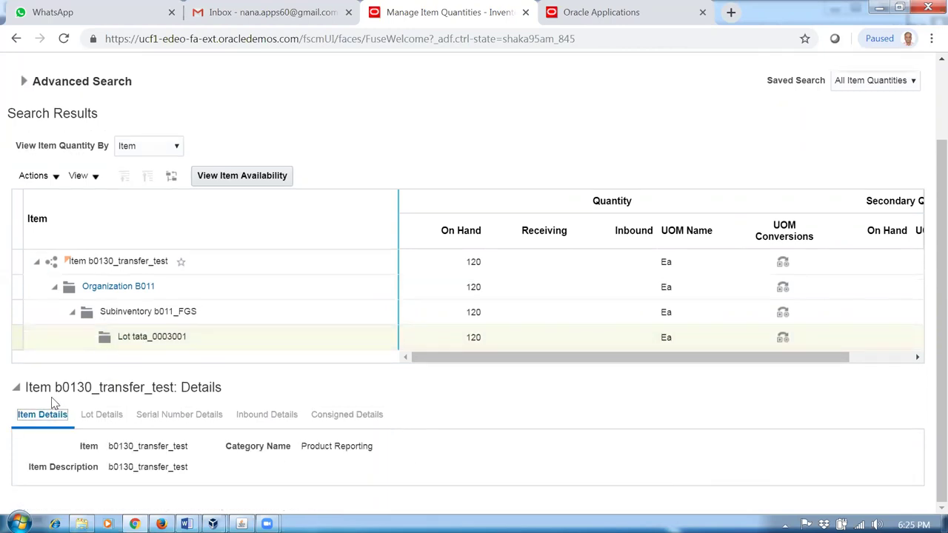
click(37, 263)
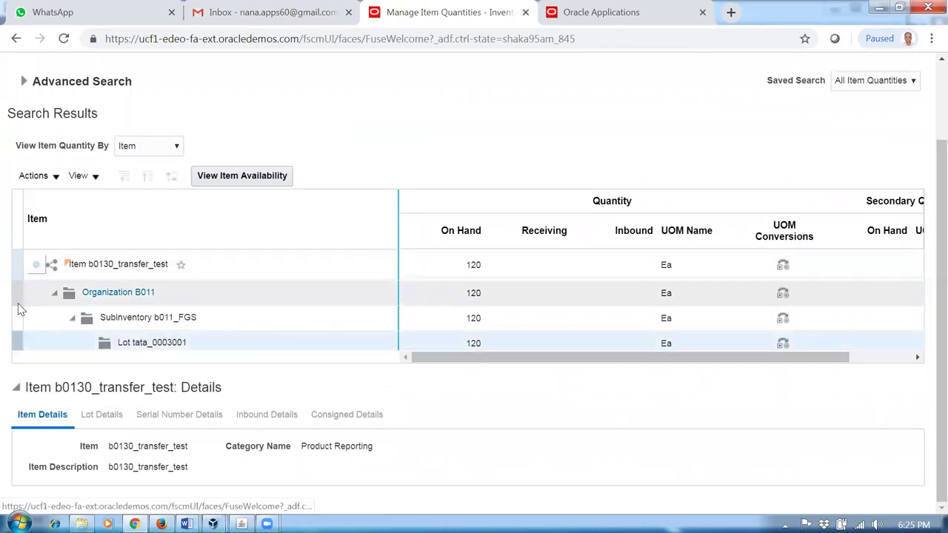
click(36, 264)
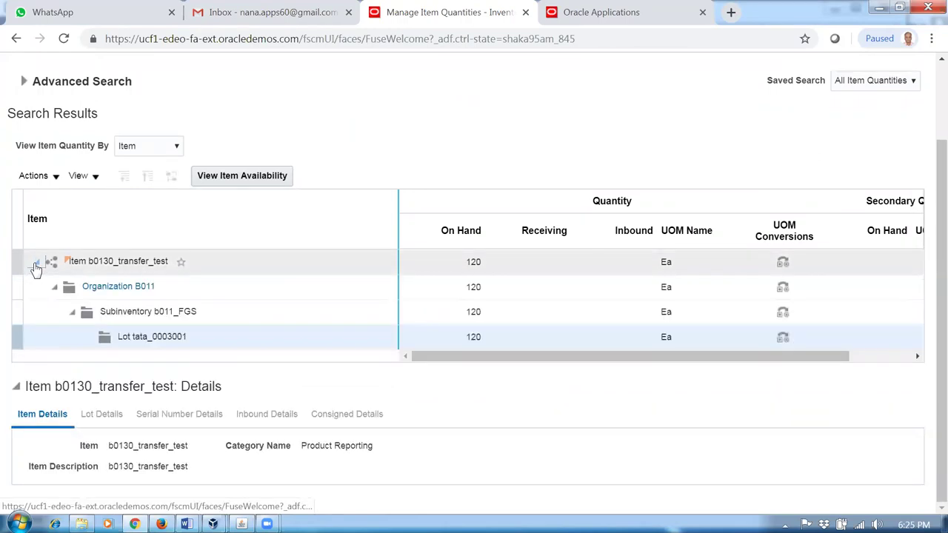
click(217, 345)
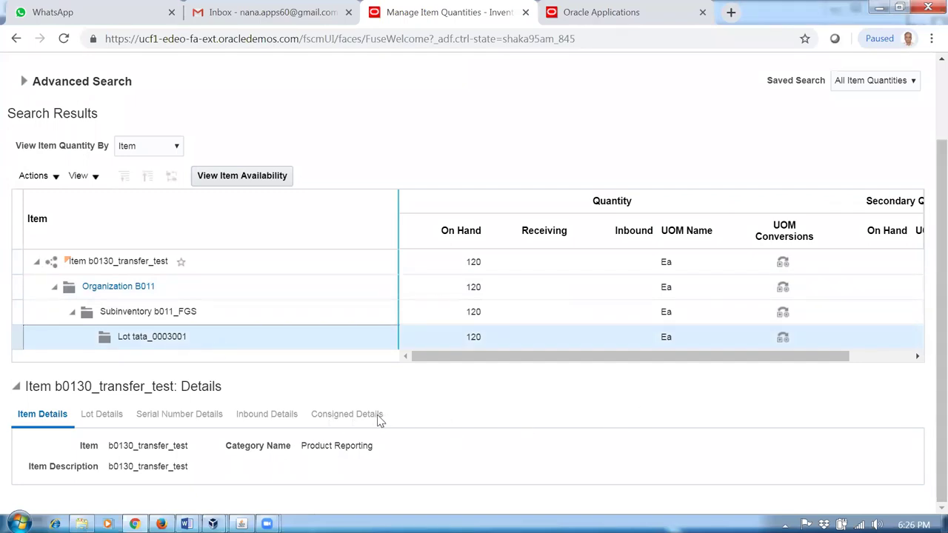
click(492, 340)
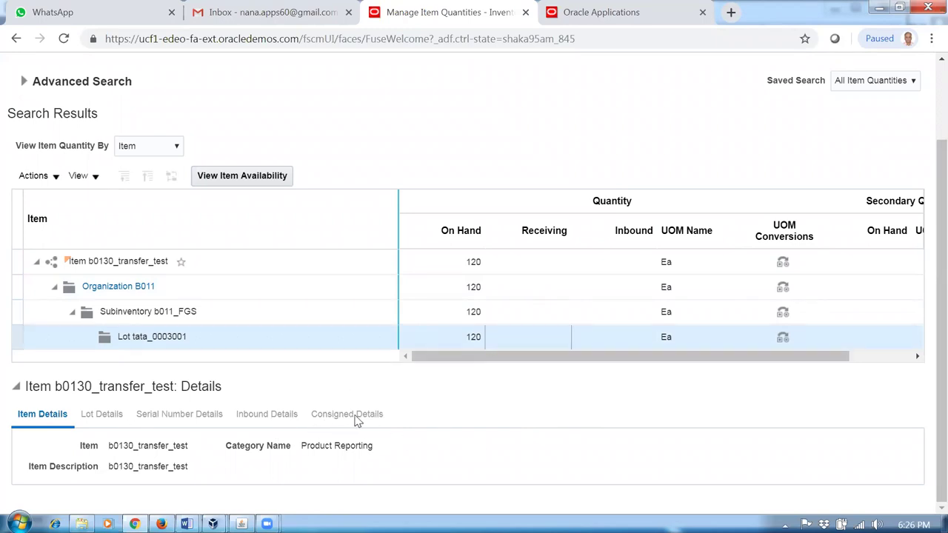
click(136, 312)
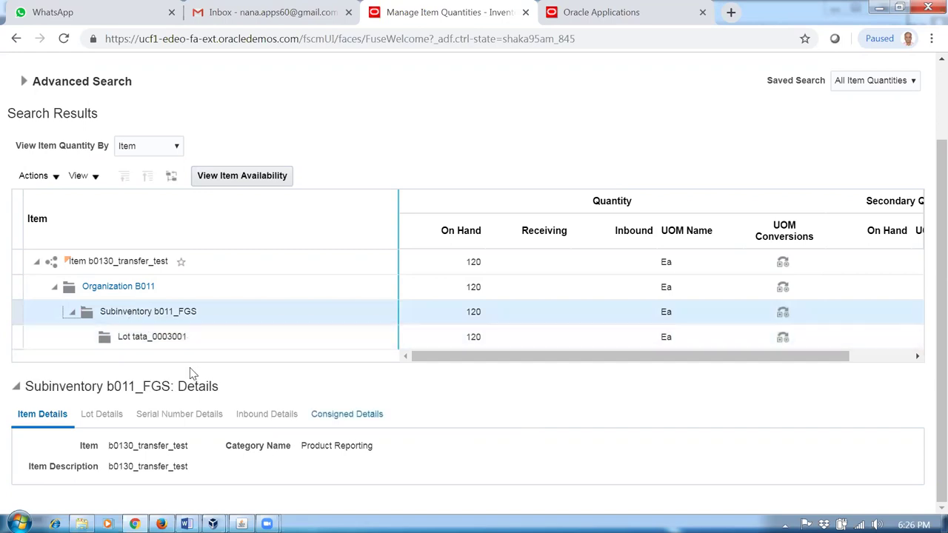
click(351, 416)
scroll(612, 423, down, 1)
scroll(612, 423, down, 1)
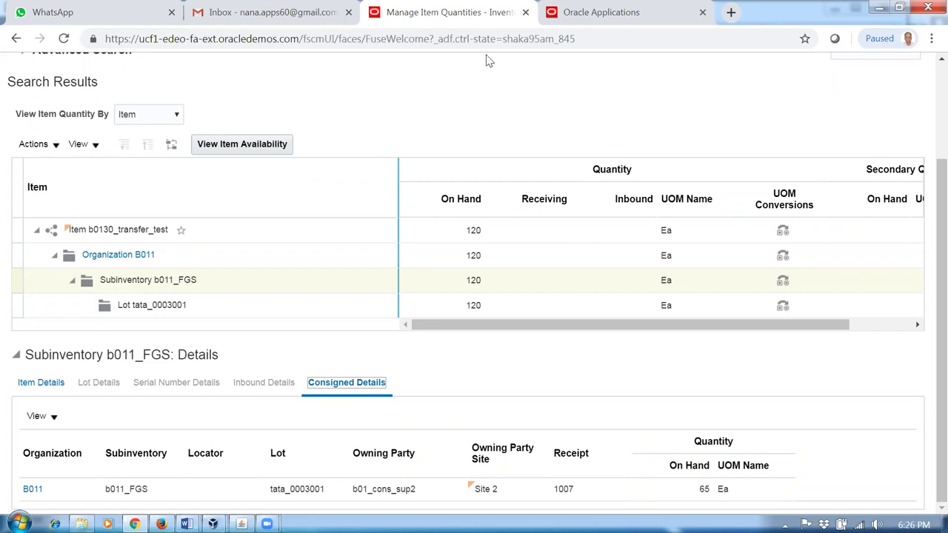
Step: Duplicate the Manage Item Quantities browser tab and bring up the Consigned_Process Word document
right_click(483, 10)
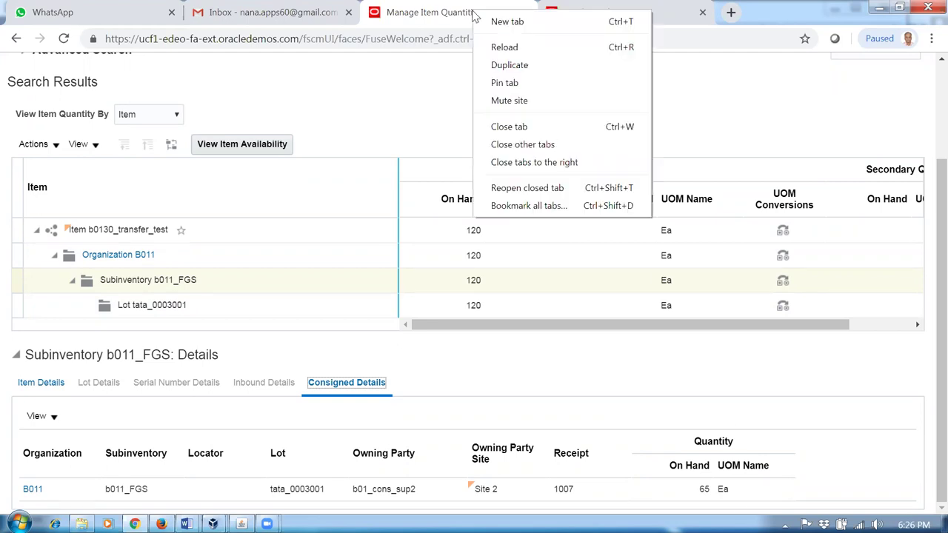
click(498, 65)
click(186, 524)
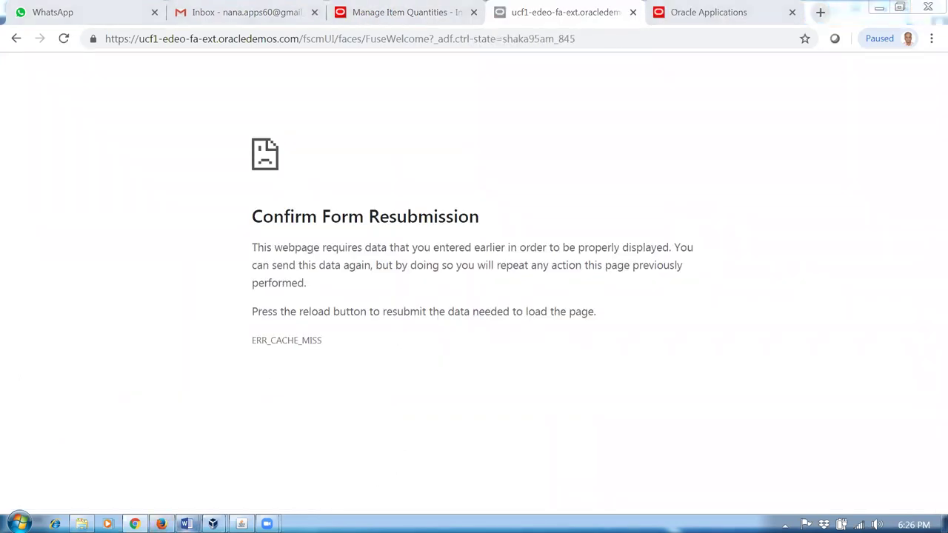
click(237, 474)
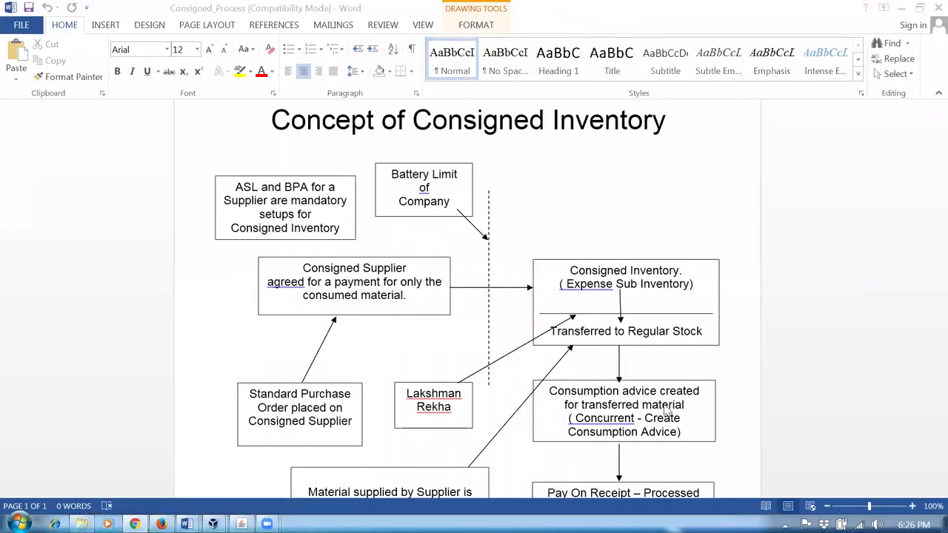
Step: Read the flowchart's consumption advice, Pay On Receipt, Payables Open Interface and invoice step boxes
click(676, 432)
scroll(872, 368, down, 5)
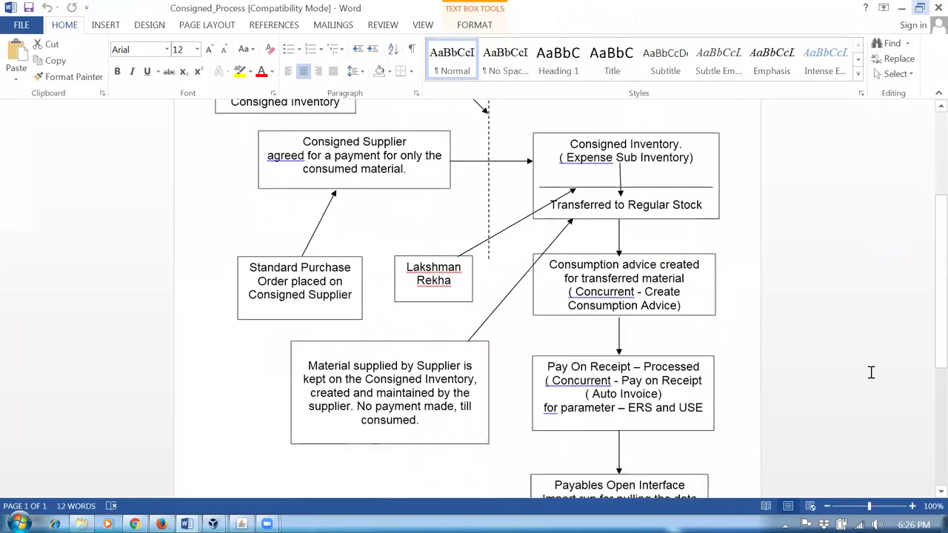
click(621, 297)
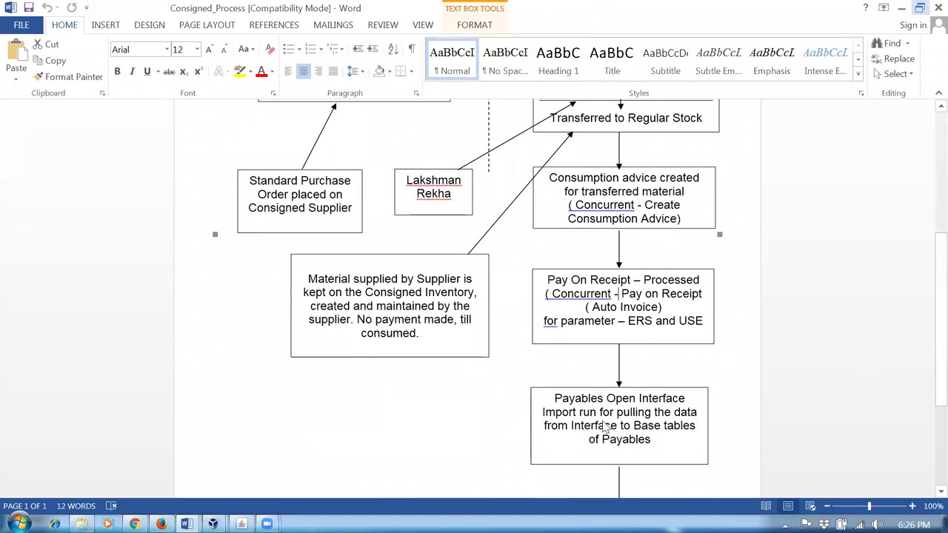
click(608, 428)
scroll(604, 437, down, 3)
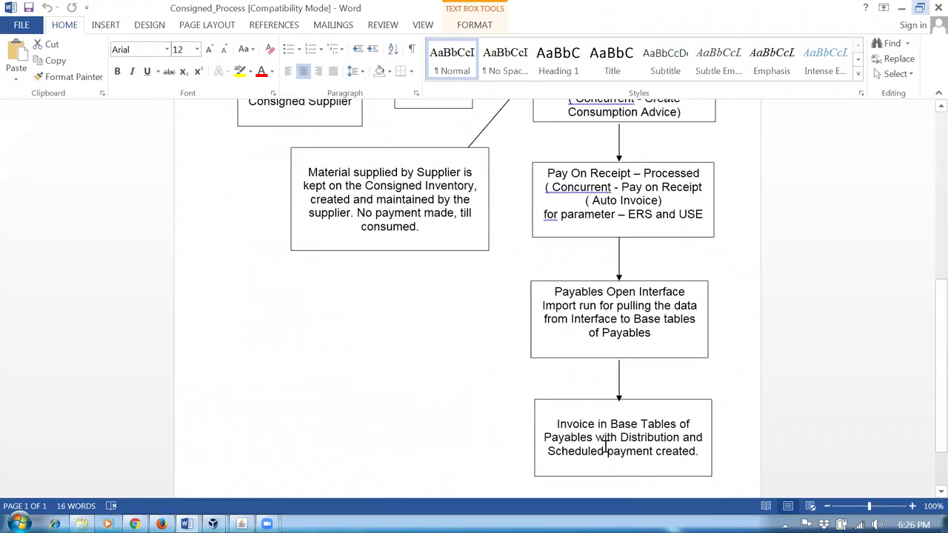
click(602, 450)
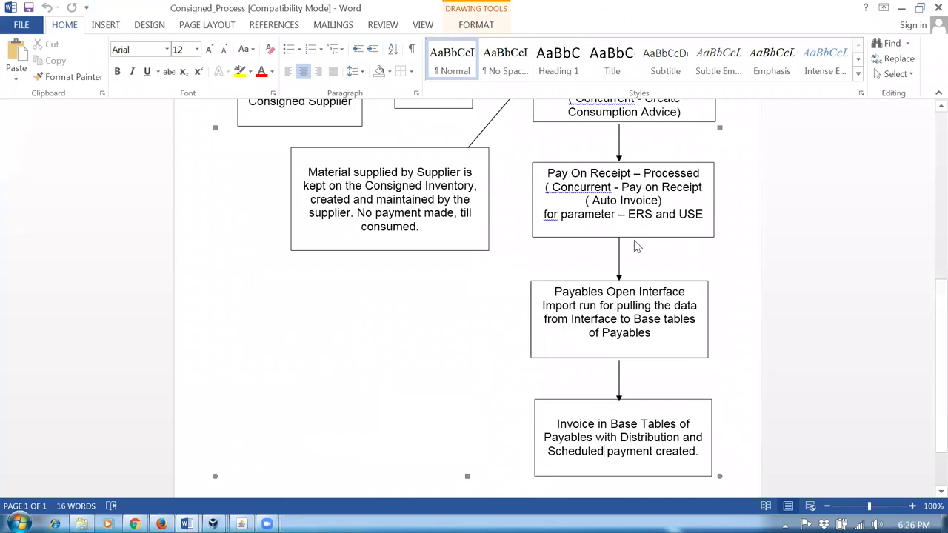
Step: Highlight the consumption advice and invoice step text, return to the document top, then Chrome
scroll(660, 150, up, 2)
click(593, 149)
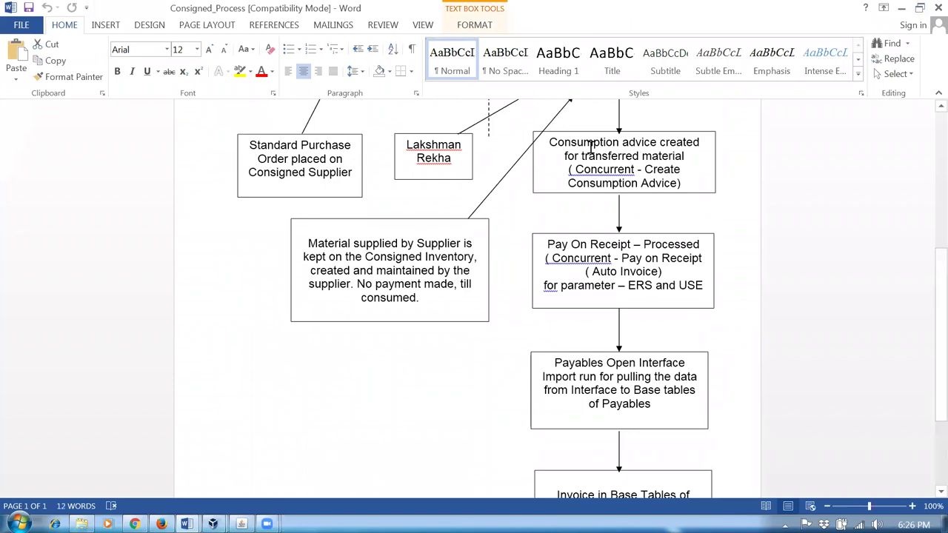
shift+click(617, 182)
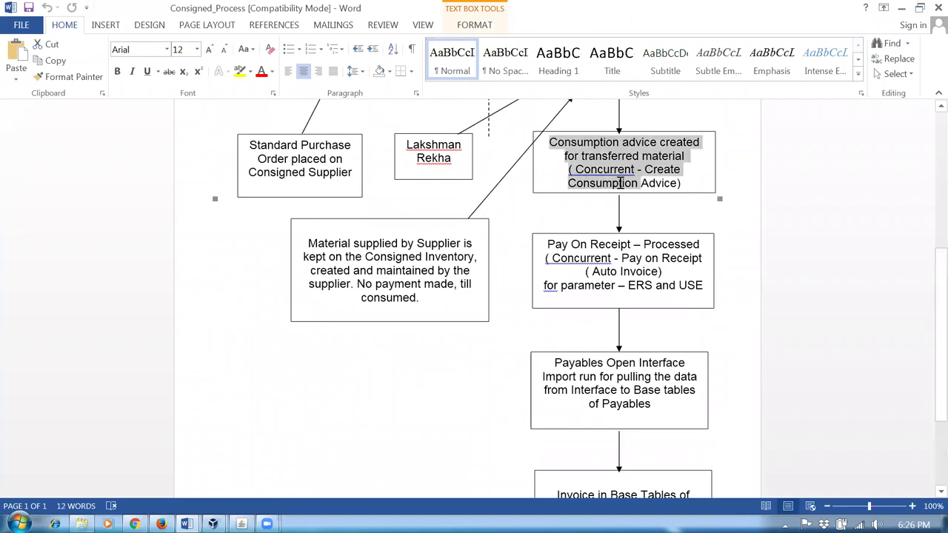
scroll(843, 373, down, 2)
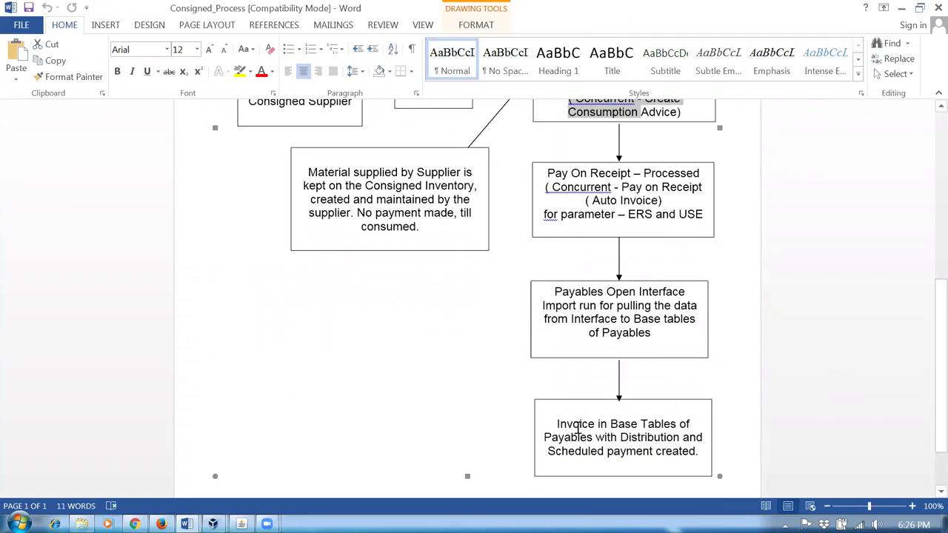
drag(578, 428, 601, 450)
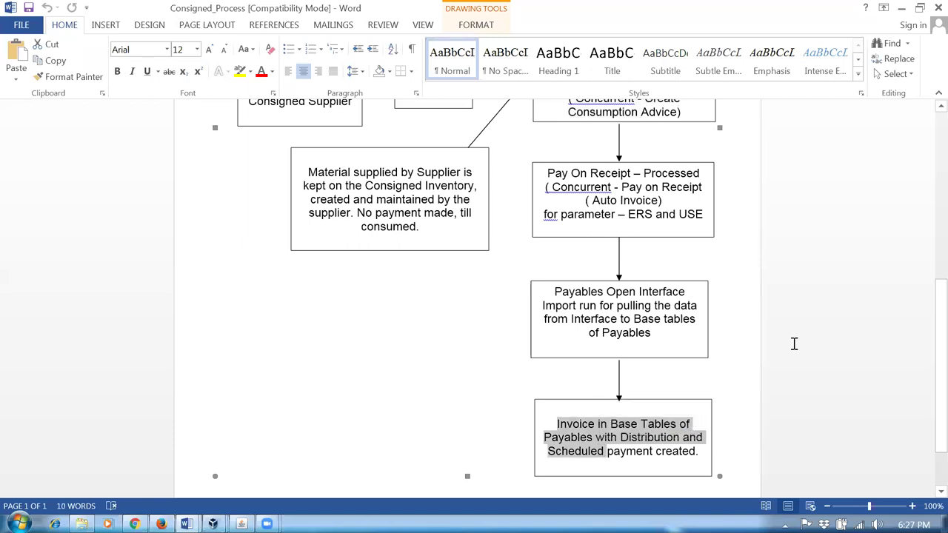
key(ctrl+Home)
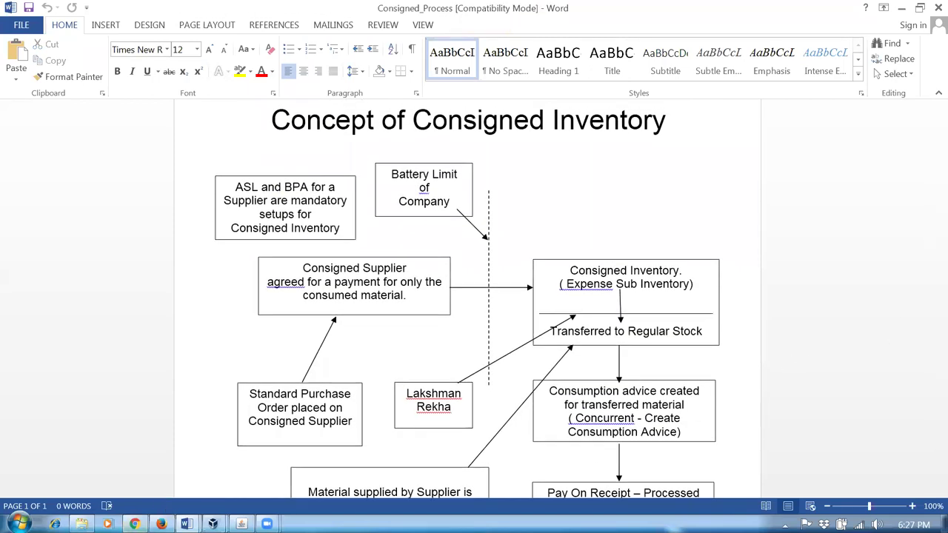
key(alt+Tab)
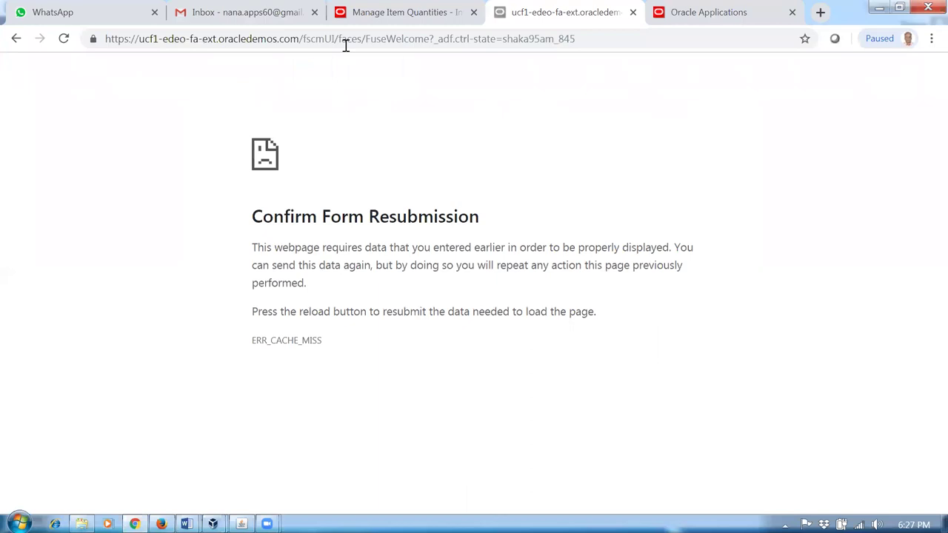
Step: Reload the duplicated tab and go to Tools > Scheduled Processes
click(345, 38)
key(Return)
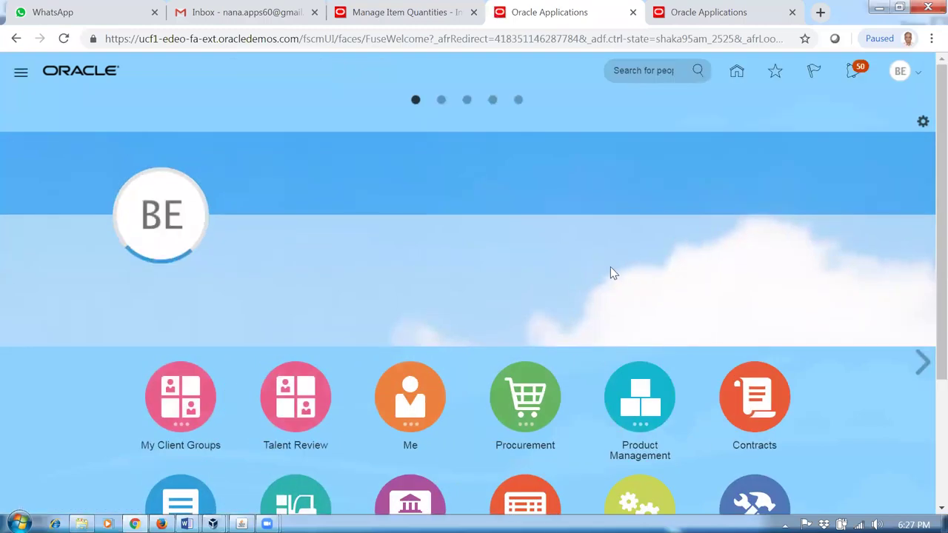
scroll(612, 272, down, 3)
click(738, 383)
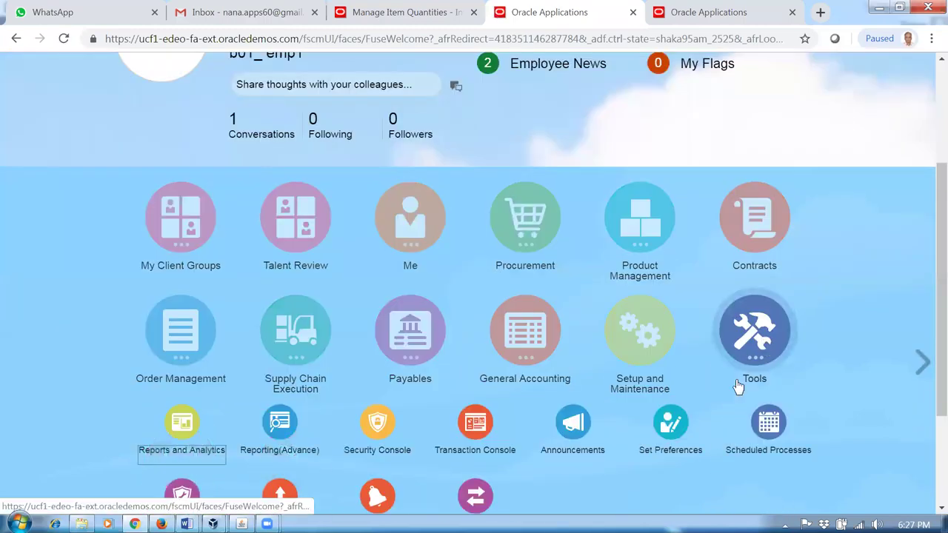
click(770, 424)
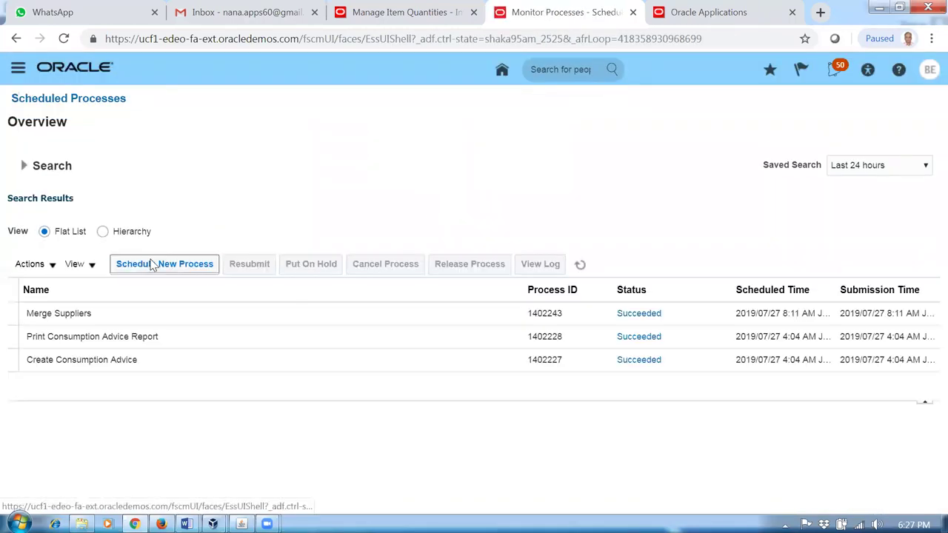
Step: Schedule a new process, searching create%cons% and choosing the Create Consumption Advice job
click(152, 266)
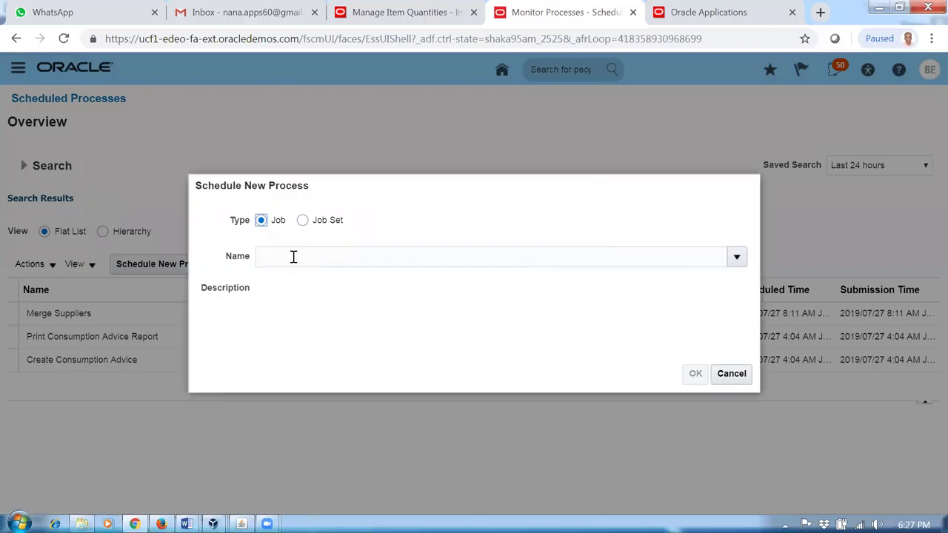
click(293, 256)
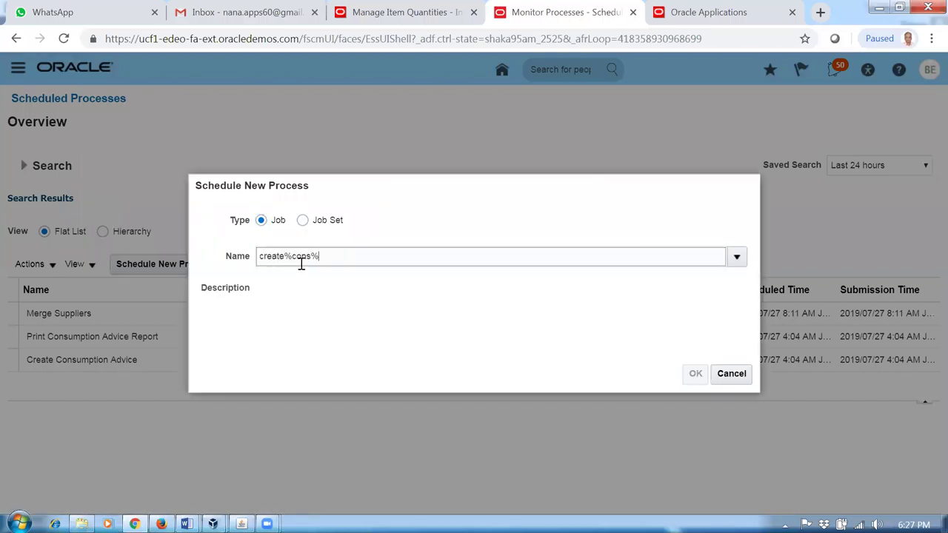
text(create%cons%)
key(Tab)
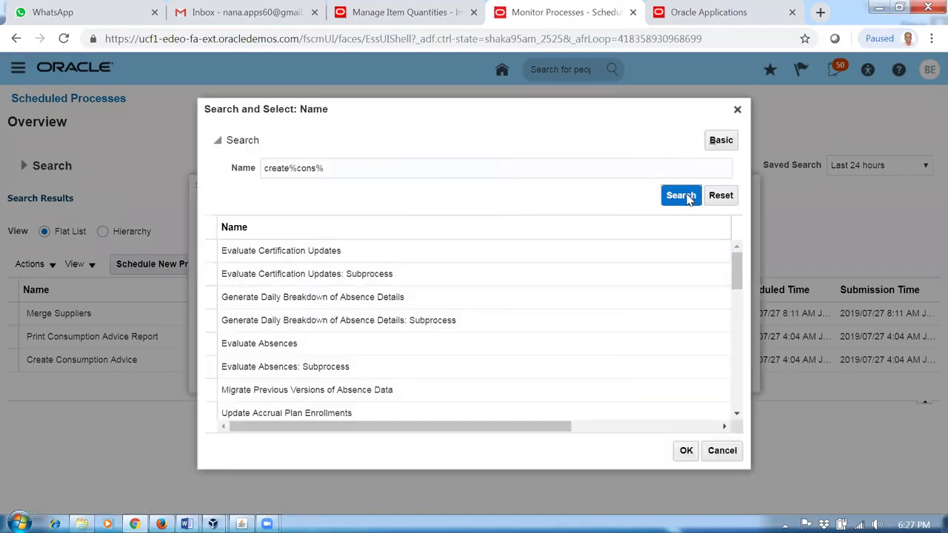
click(688, 198)
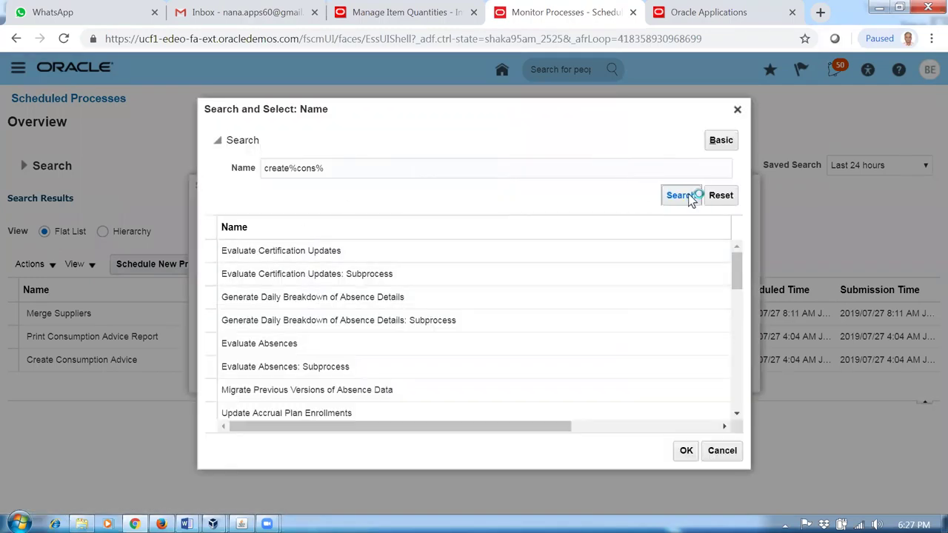
click(407, 250)
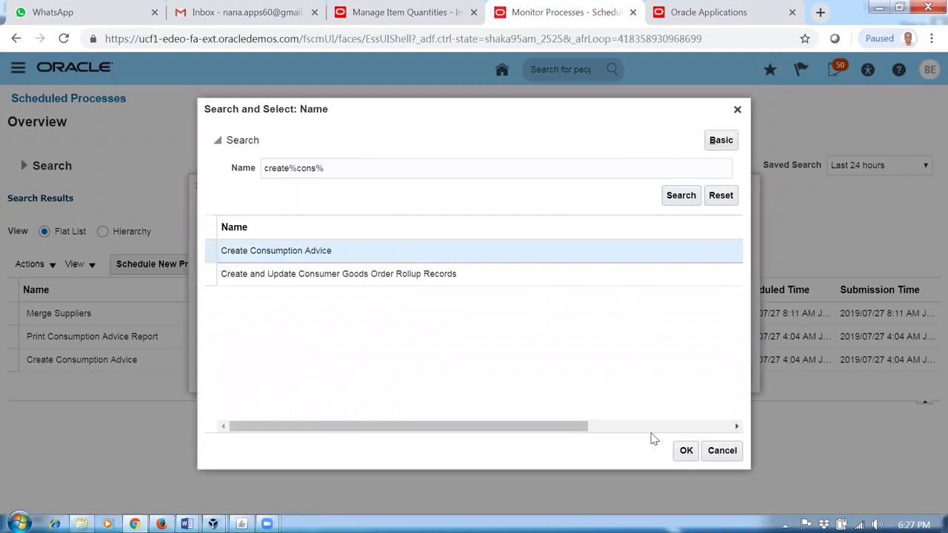
click(681, 450)
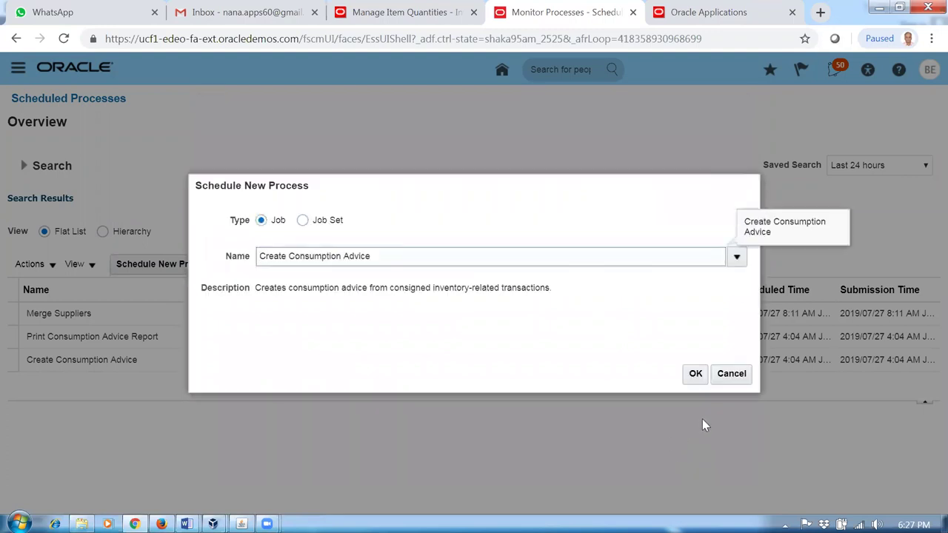
Step: Set the job's supplier to b01_cons_sup2 and supplier site to Site 2
click(694, 379)
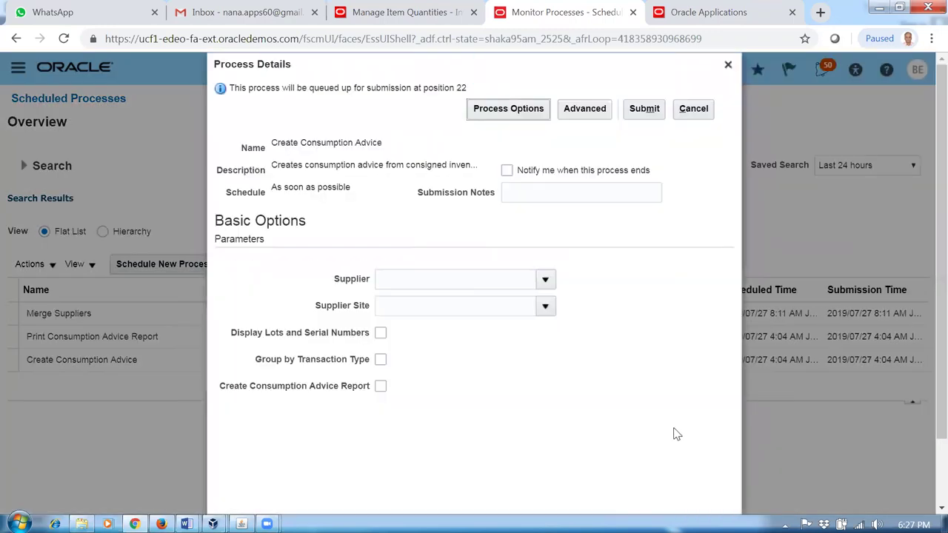
click(469, 278)
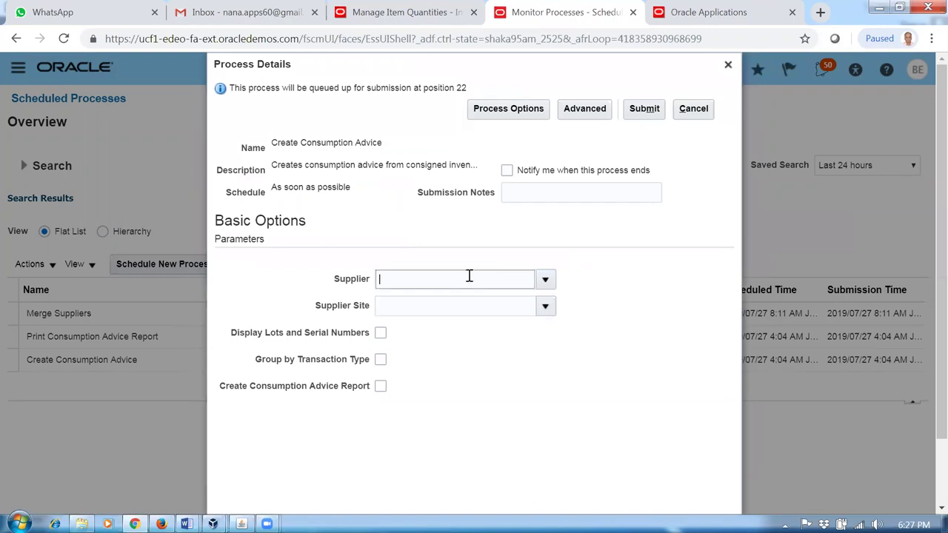
text(b01)
key(Tab)
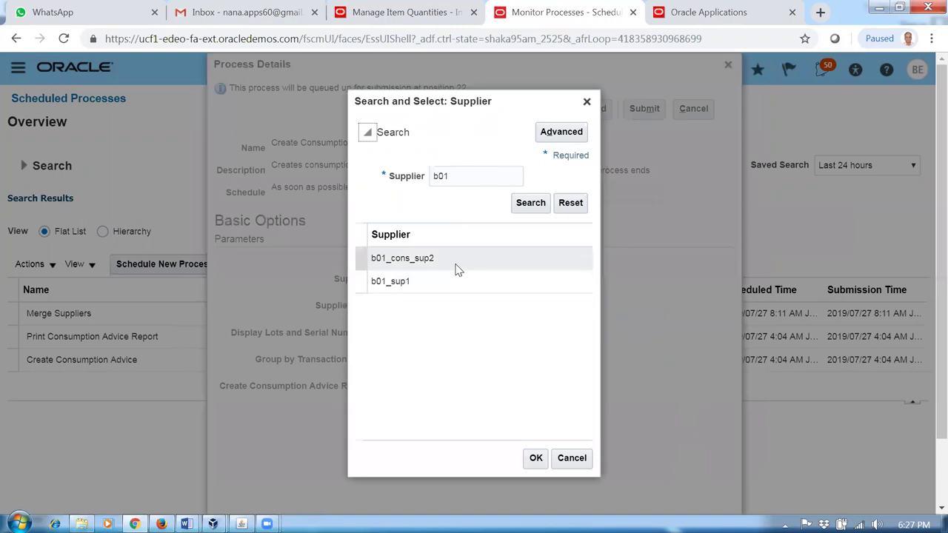
click(535, 459)
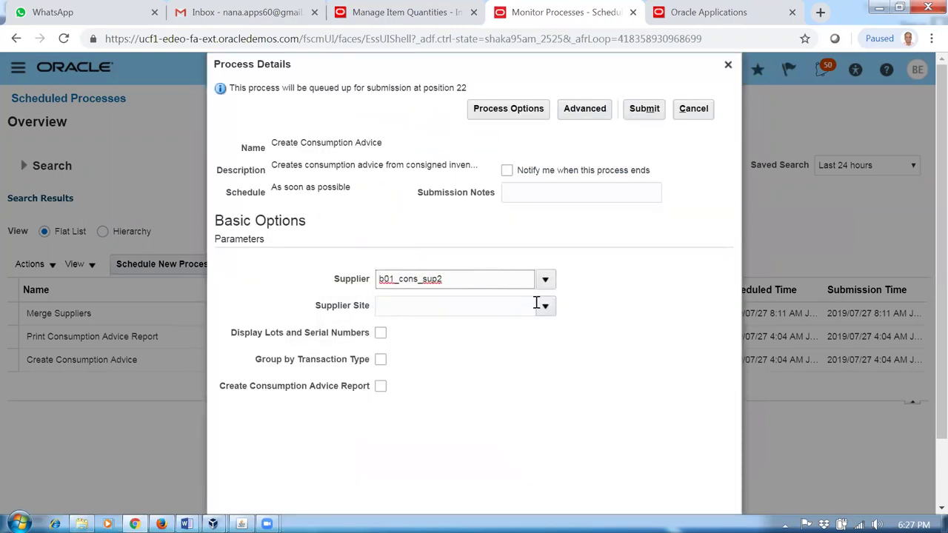
click(546, 307)
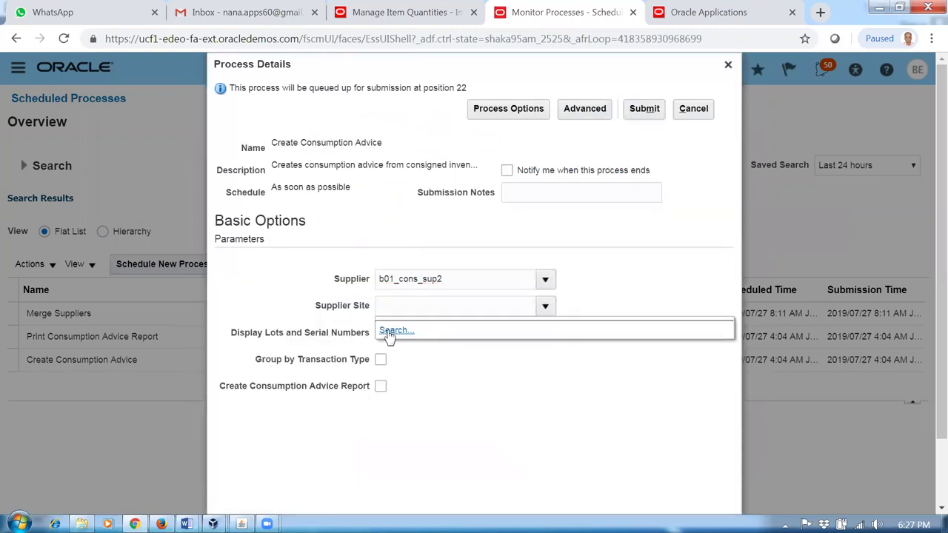
click(384, 332)
click(532, 197)
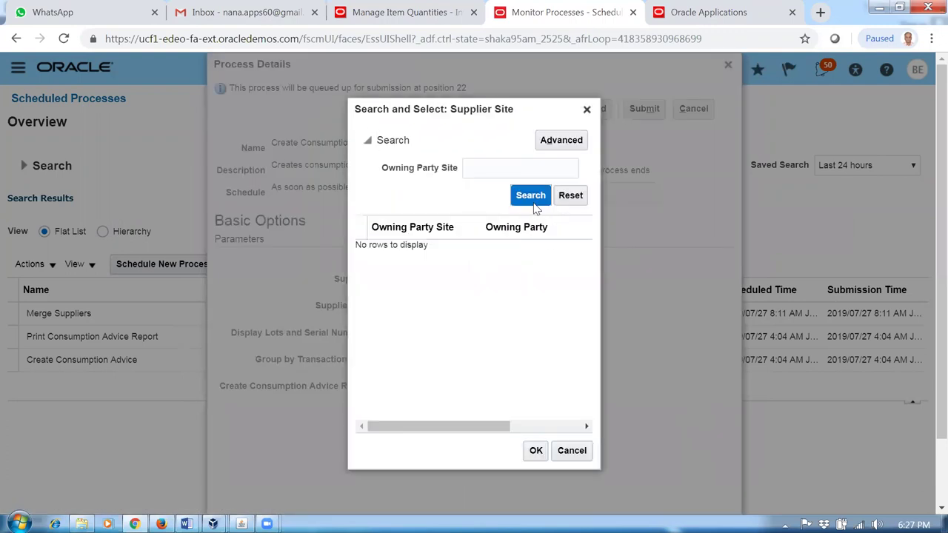
click(474, 252)
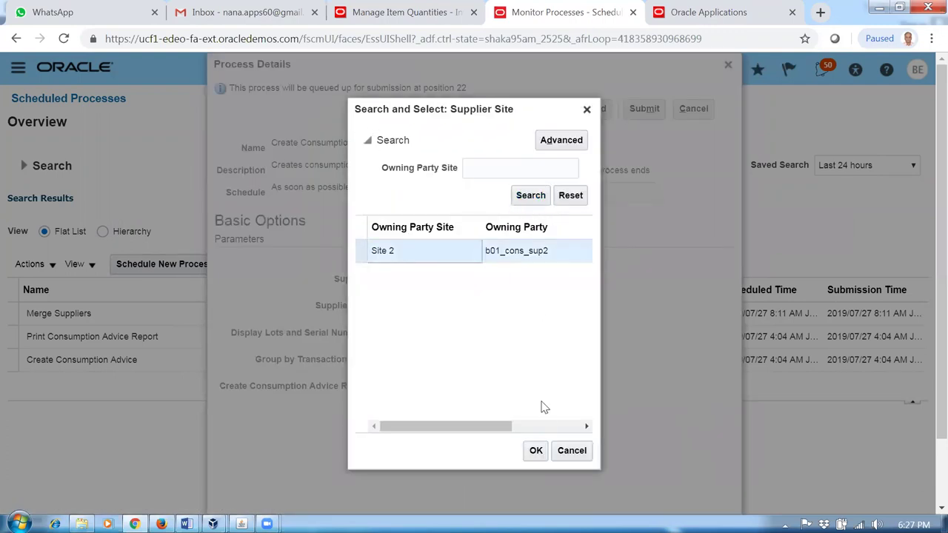
click(536, 452)
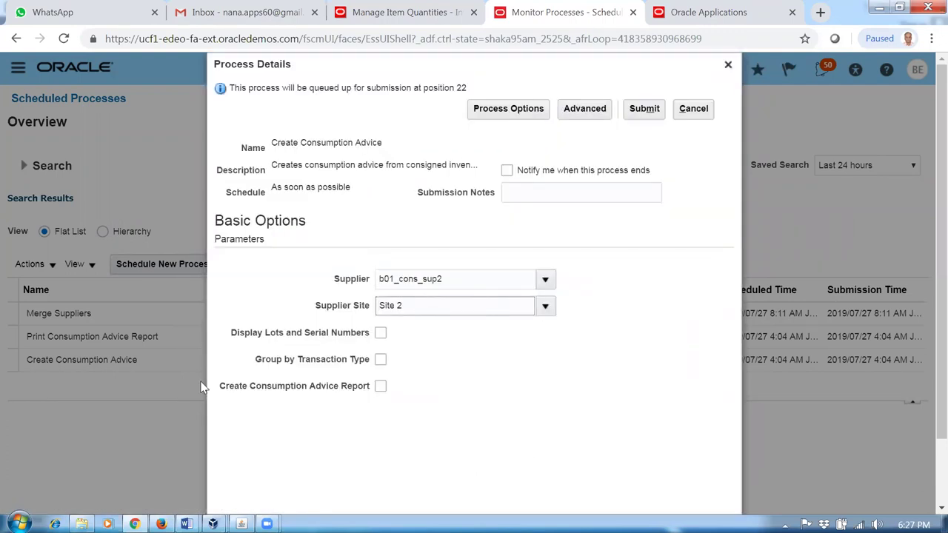
Step: Enable lots/serials, transaction-type grouping and the consumption advice report, then submit the job
click(381, 336)
click(381, 334)
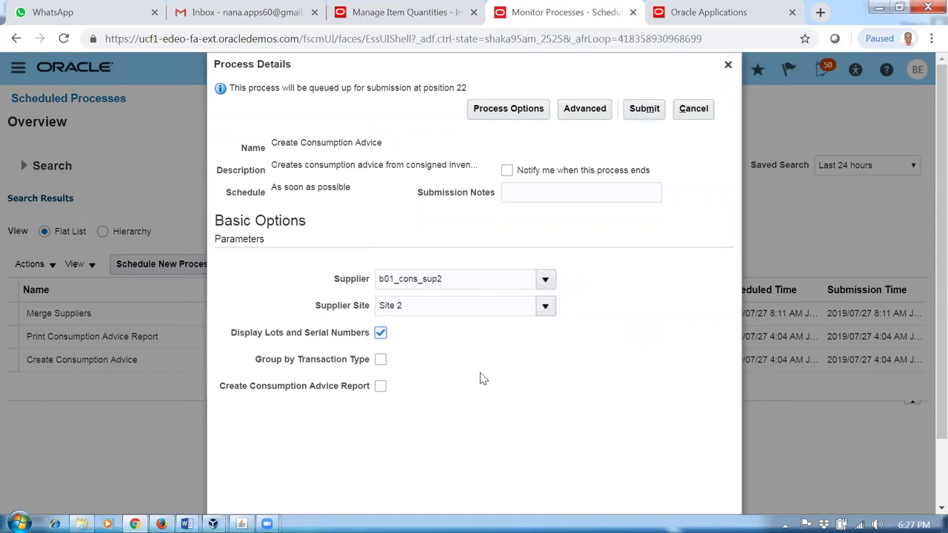
click(381, 361)
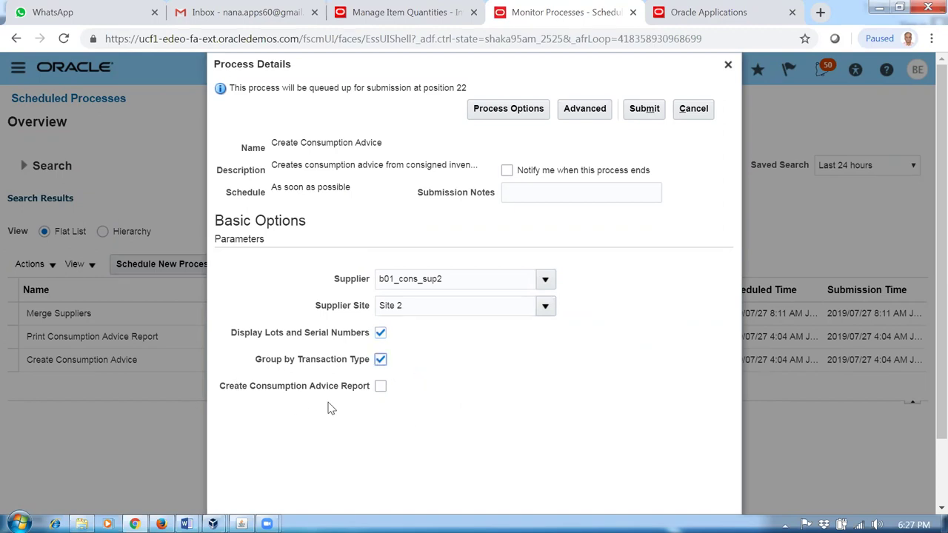
click(381, 388)
click(646, 114)
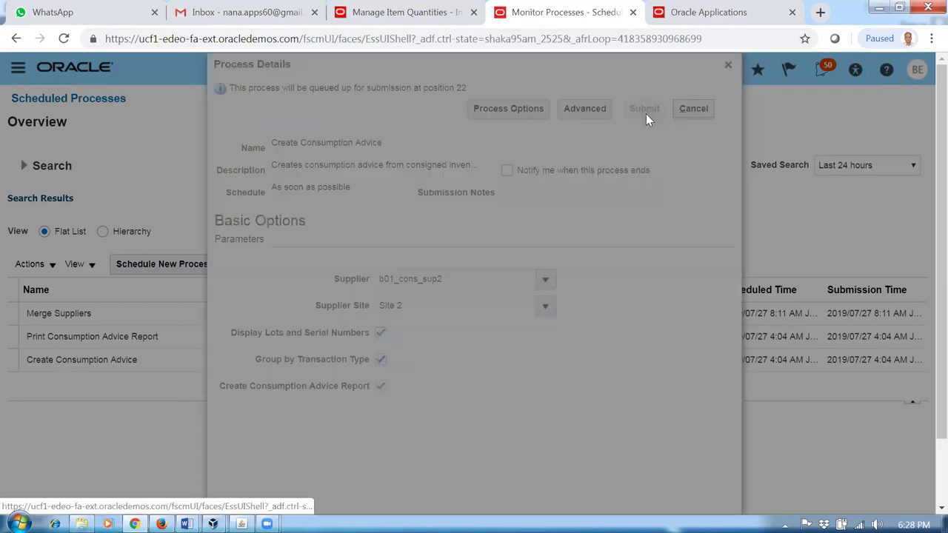
click(642, 210)
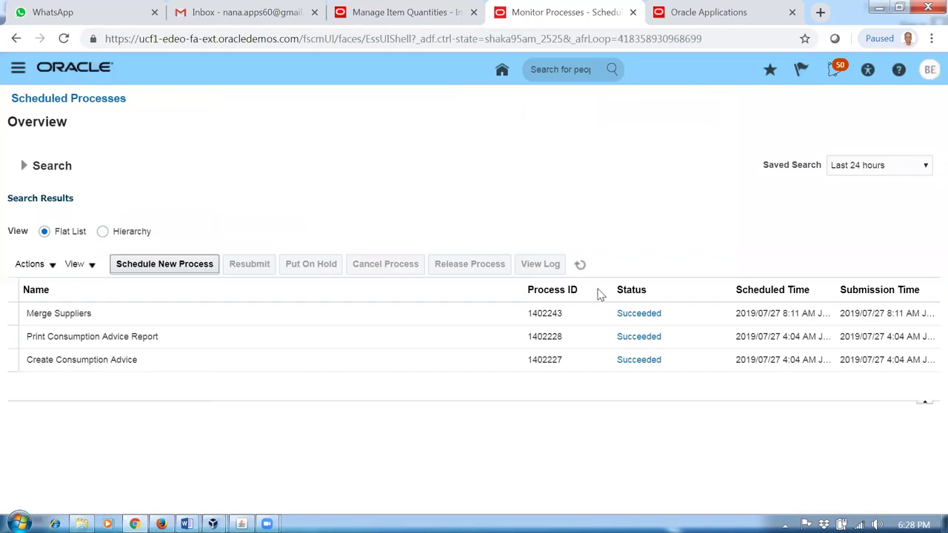
Step: Refresh until runs 1402311 and 1402312 show Succeeded, then view the Print Consumption Advice Report details
click(581, 268)
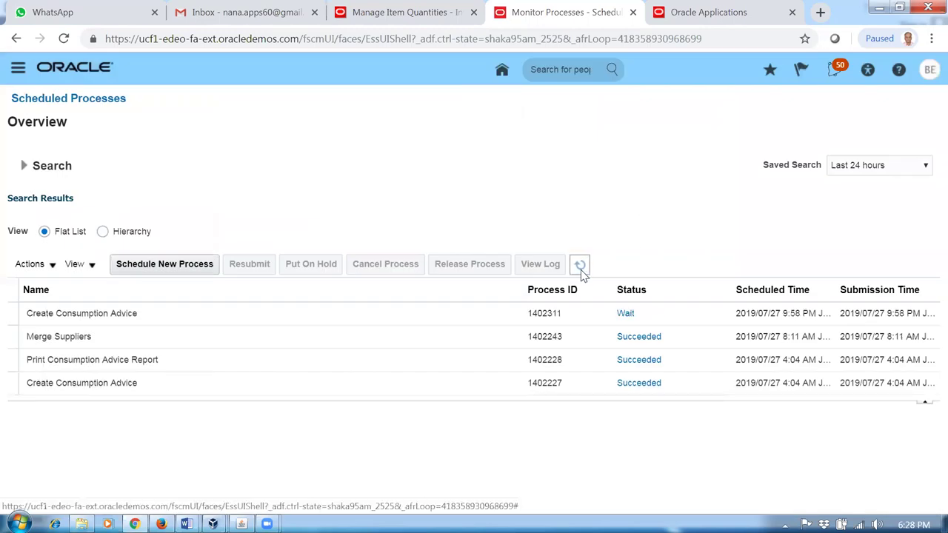
click(581, 269)
click(581, 268)
click(581, 269)
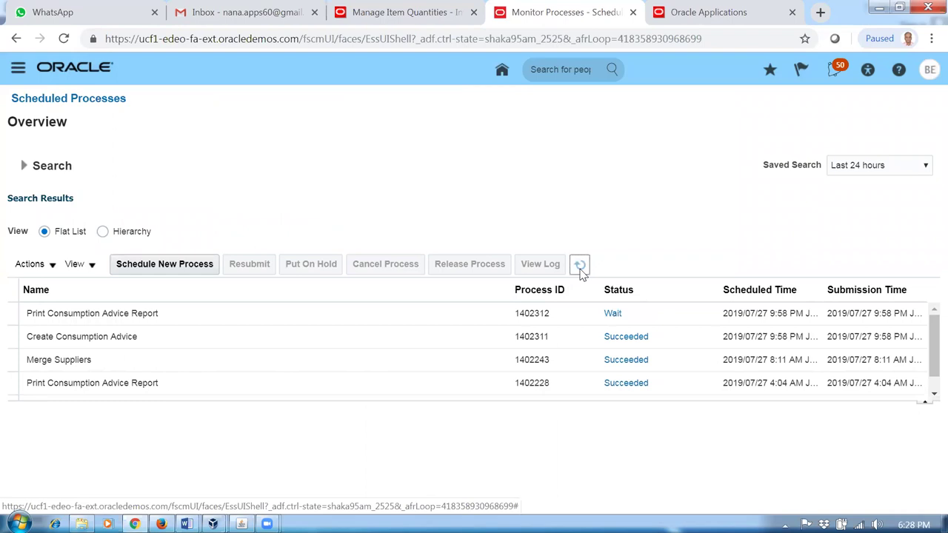
click(581, 270)
click(581, 269)
click(581, 269)
click(582, 270)
click(583, 271)
click(582, 271)
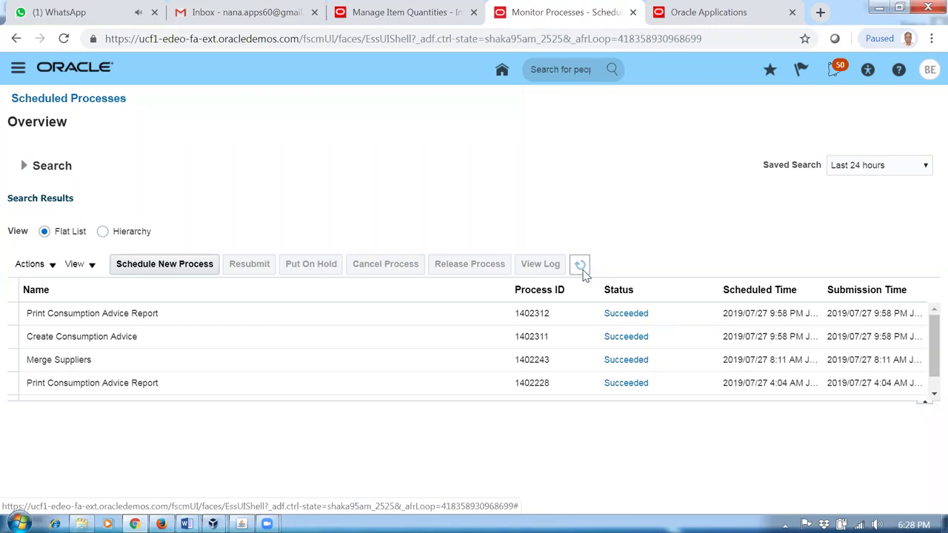
click(582, 269)
click(583, 271)
click(584, 271)
click(231, 315)
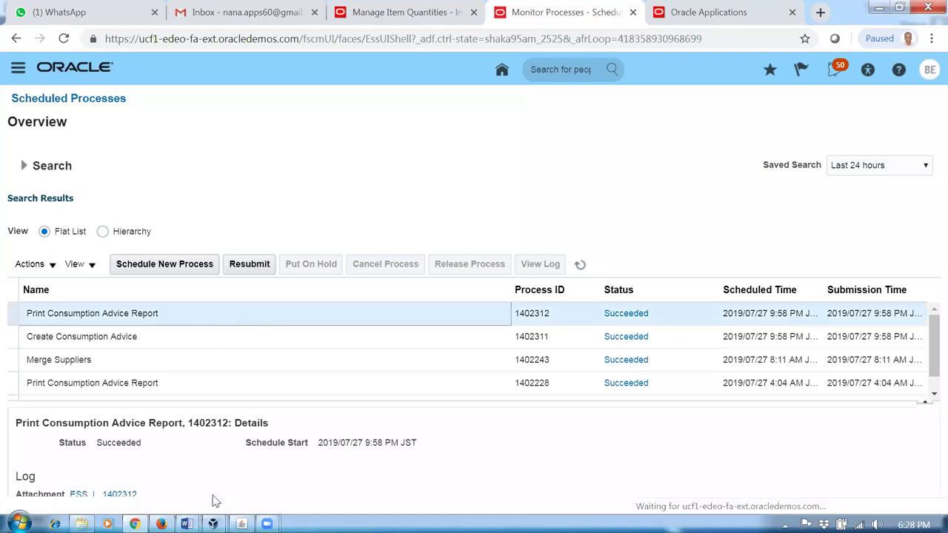
Step: Bring up the Consigned_Process flowchart and highlight its 'Consigned Inventory' and 'Transferred to Regular Stock' box text
mouse_move(187, 524)
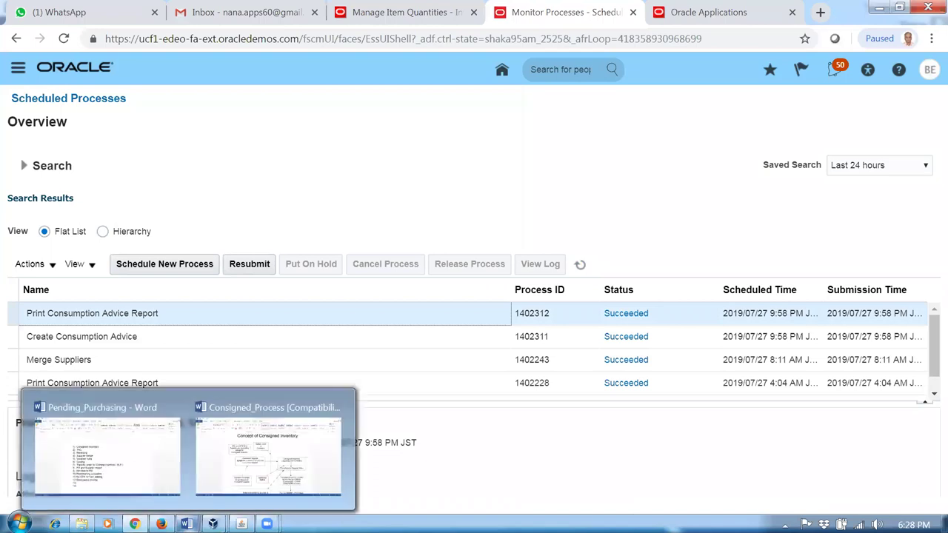
click(269, 449)
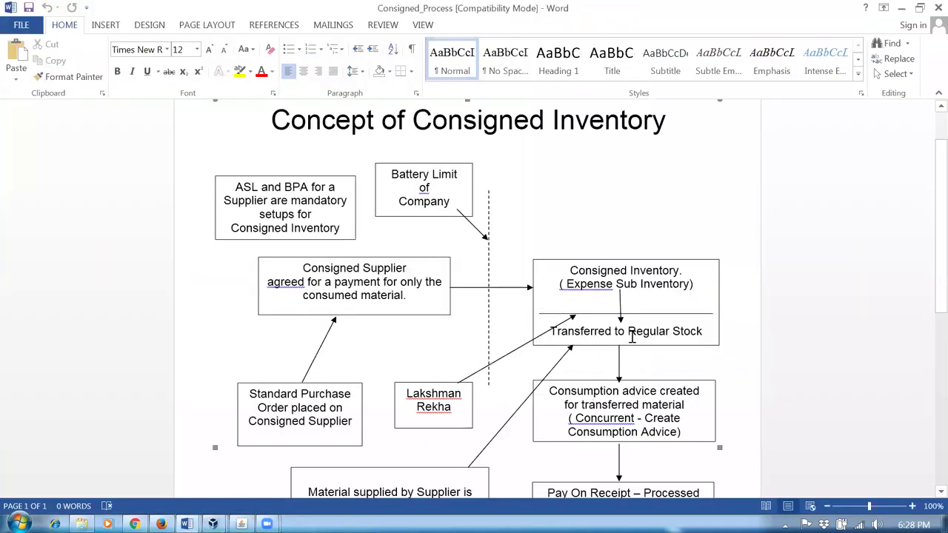
drag(578, 337, 702, 335)
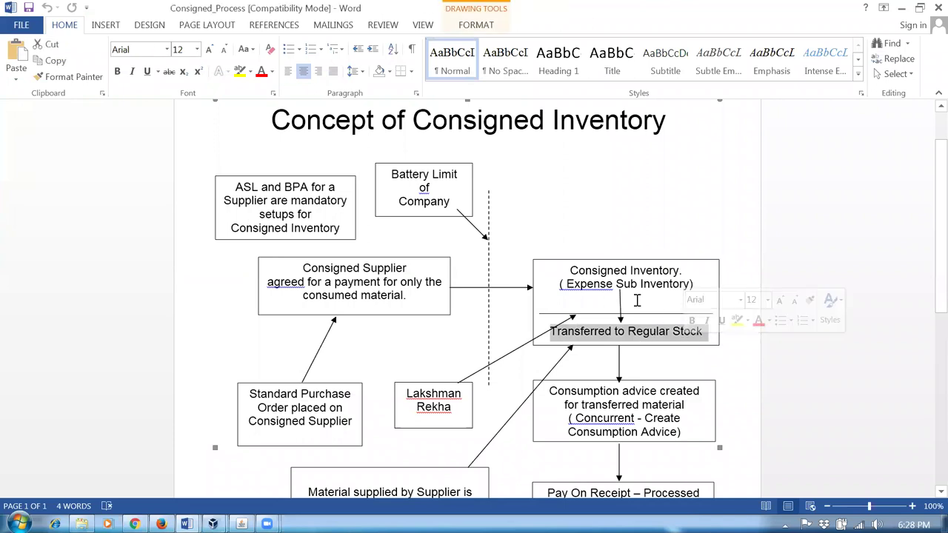
drag(631, 271, 653, 291)
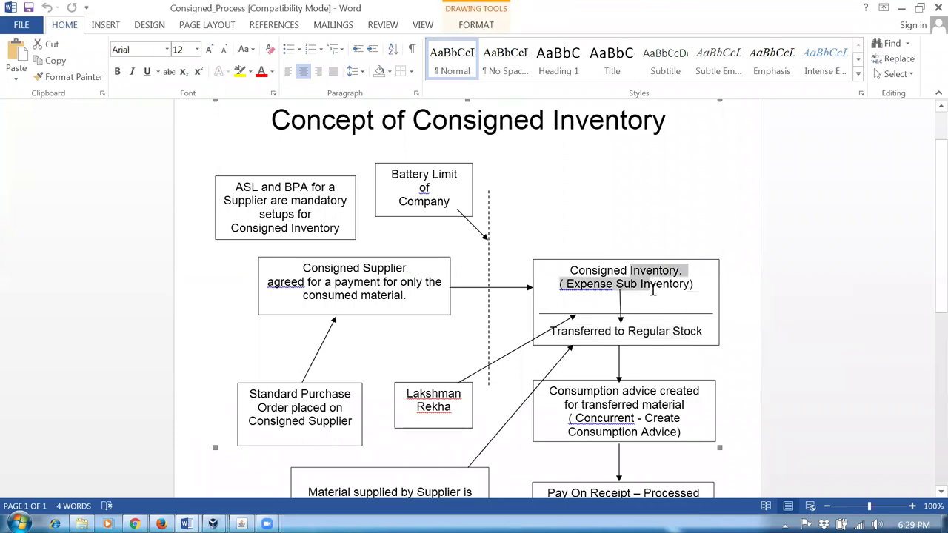
drag(571, 331, 670, 330)
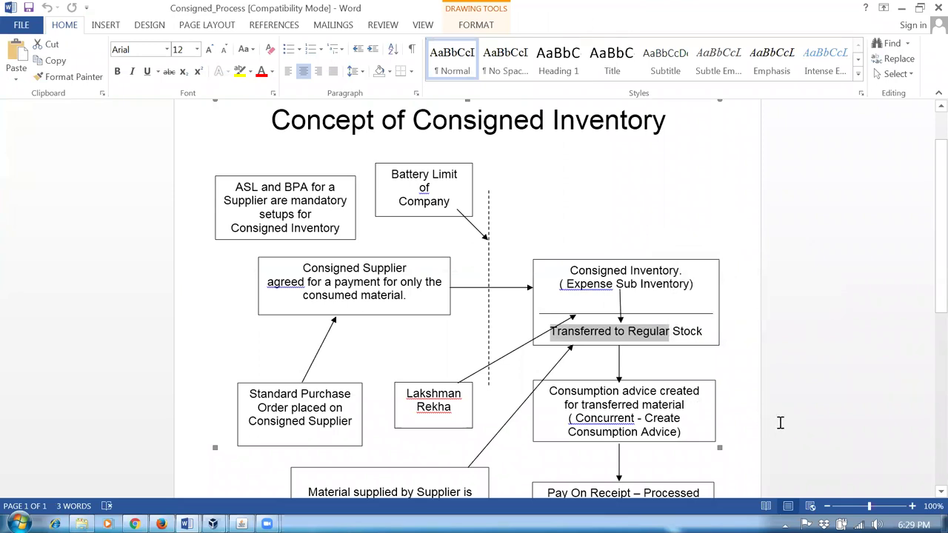
click(753, 370)
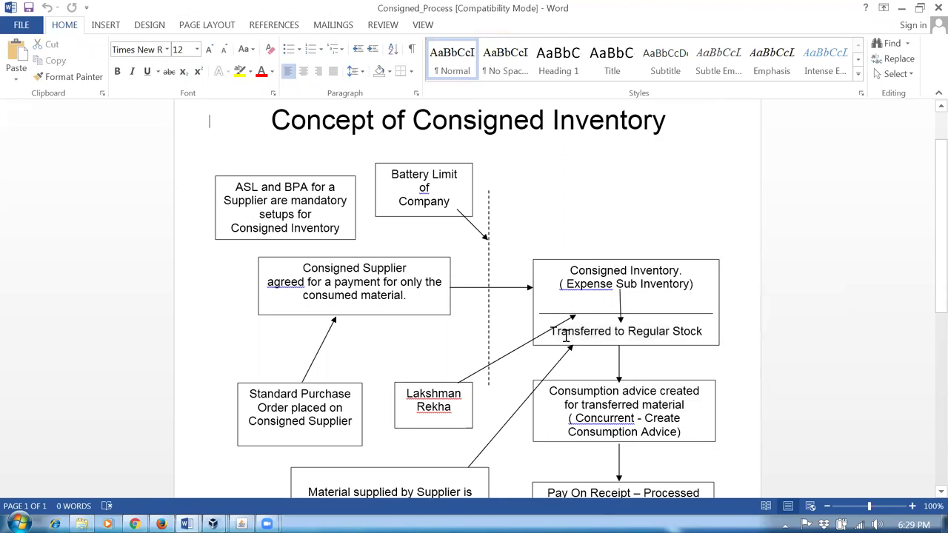
drag(566, 334, 657, 326)
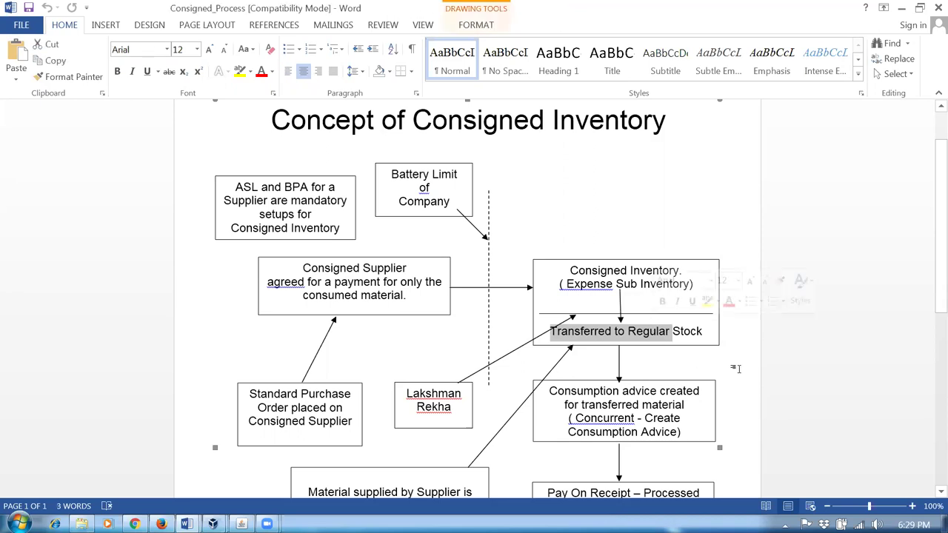
click(730, 369)
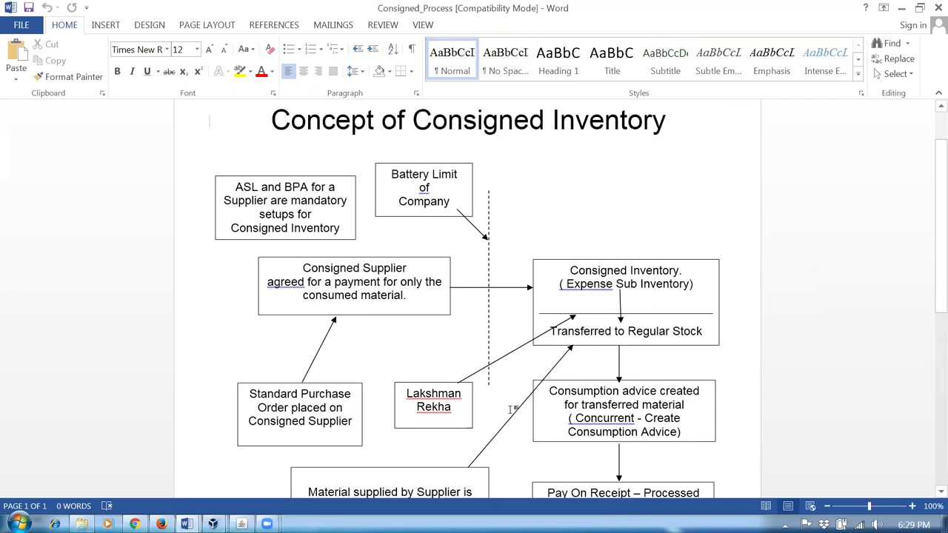
scroll(691, 389, down, 2)
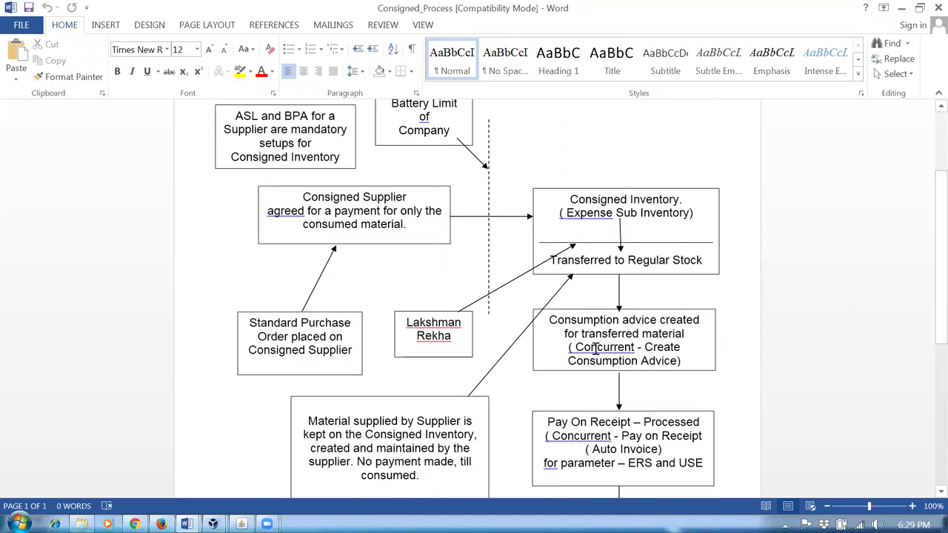
Step: Highlight the 'Consumption advice created' and 'Transferred to Regular Stock' text in the flowchart boxes
drag(582, 323, 669, 354)
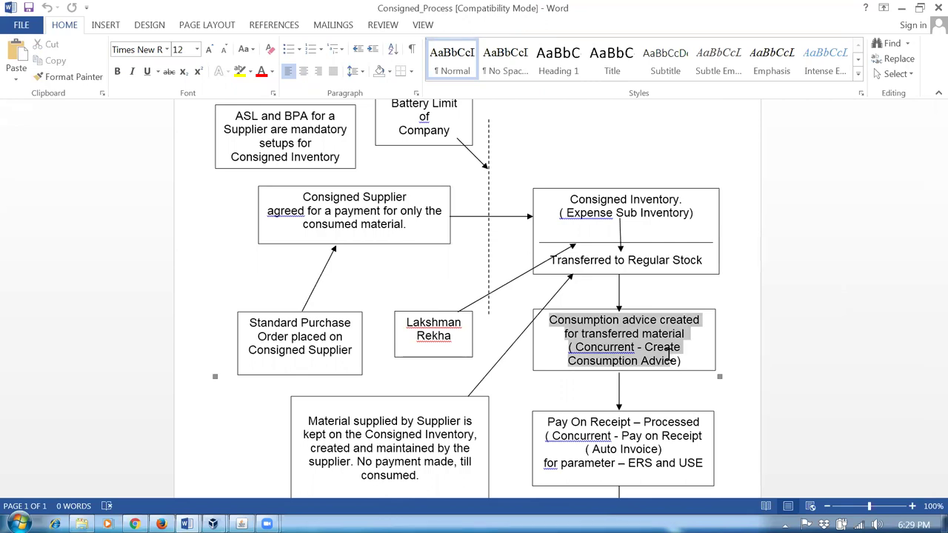
drag(669, 354, 669, 355)
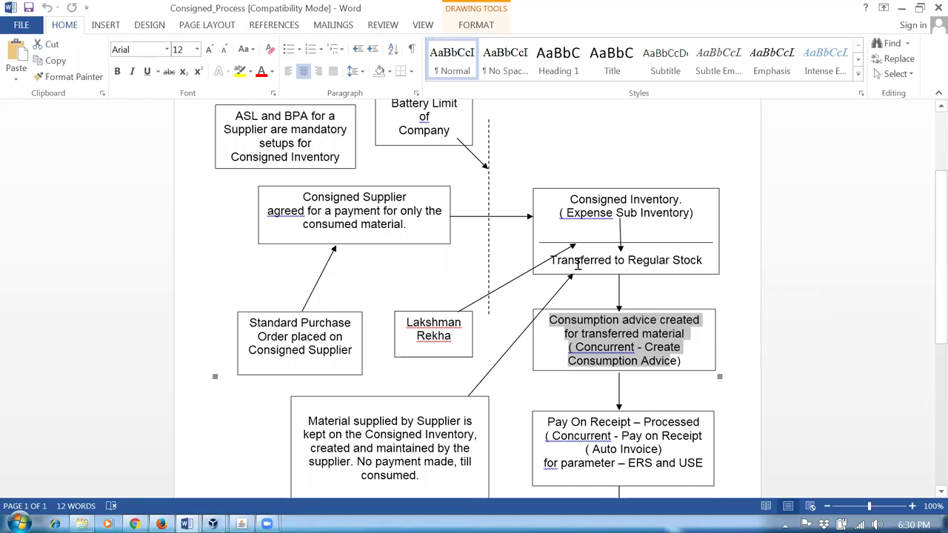
drag(550, 262, 694, 274)
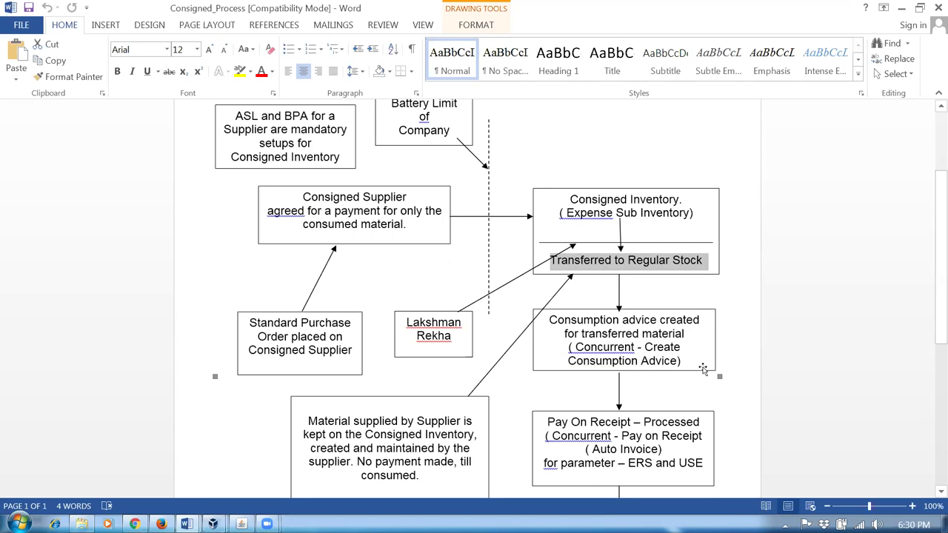
click(661, 358)
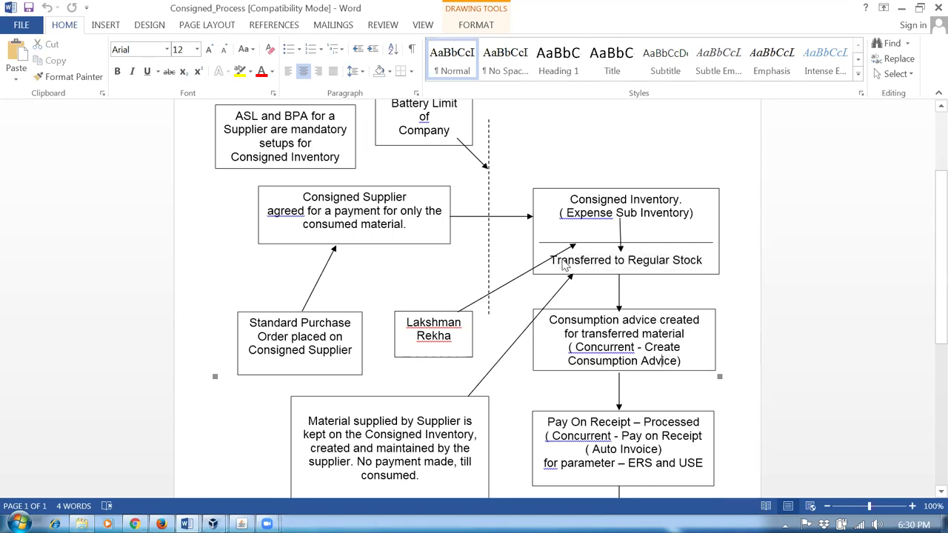
drag(560, 263, 683, 266)
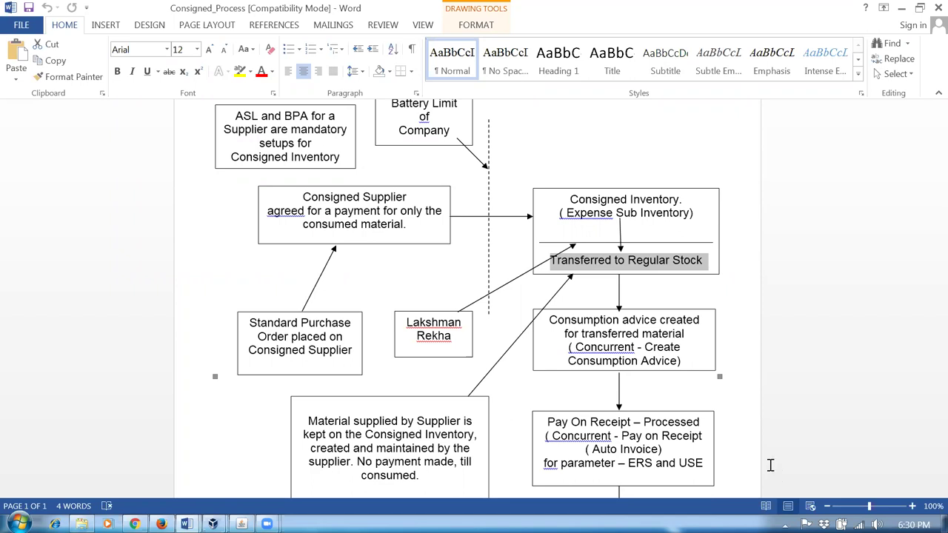
click(617, 363)
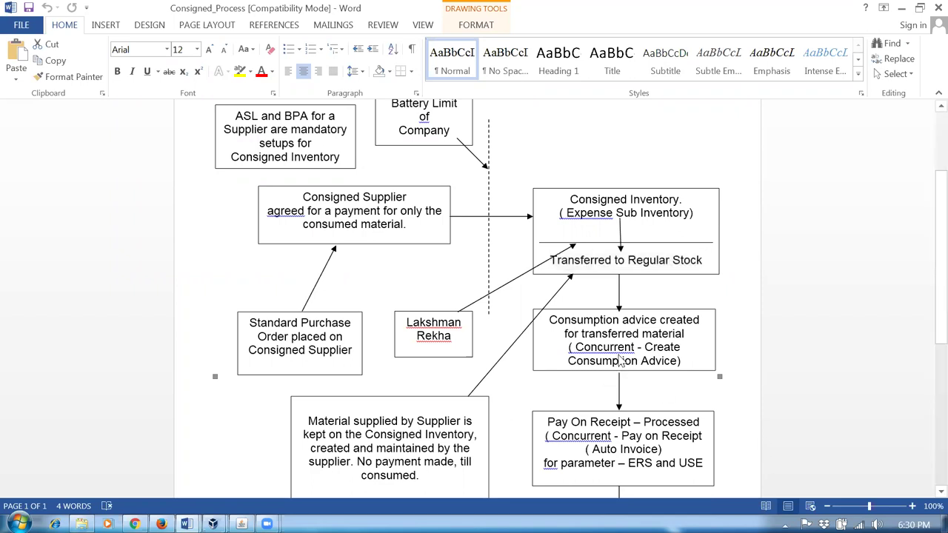
click(580, 323)
triple_click(696, 334)
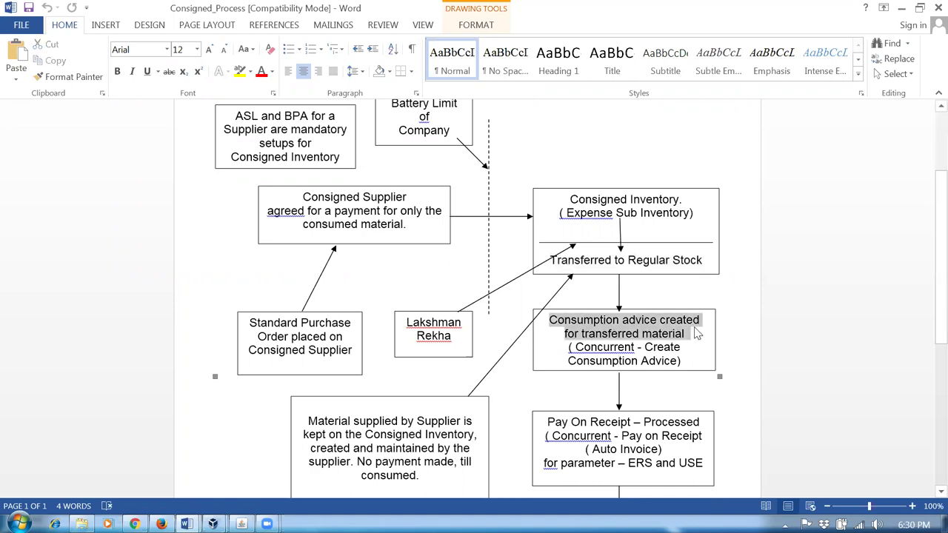
click(636, 349)
Step: Open the ESS log attachment of Print Consumption Advice Report 1402312 in Oracle
scroll(675, 439, down, 3)
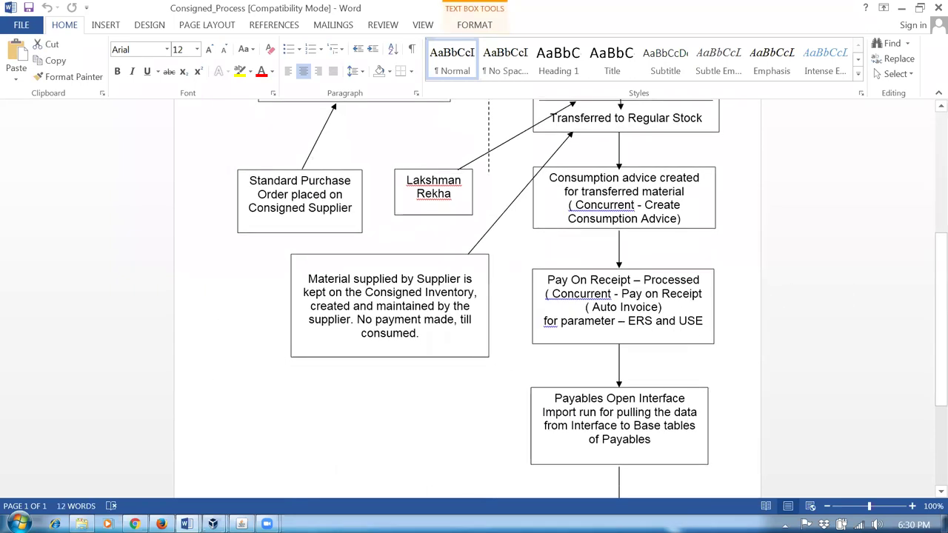
click(134, 525)
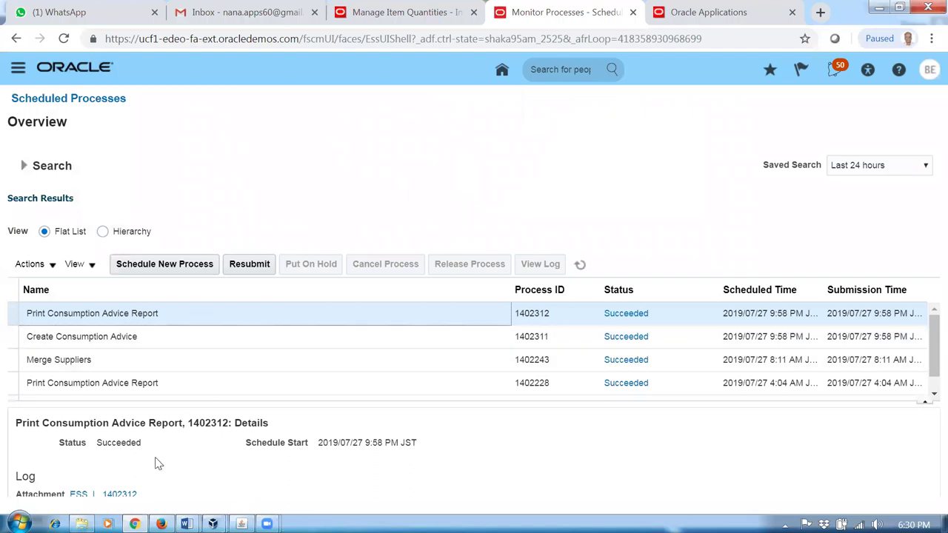
click(80, 495)
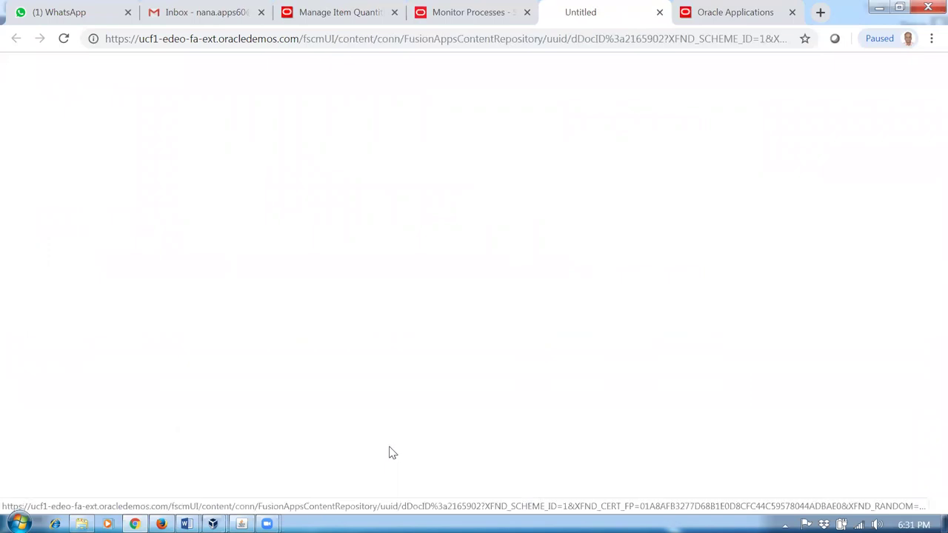
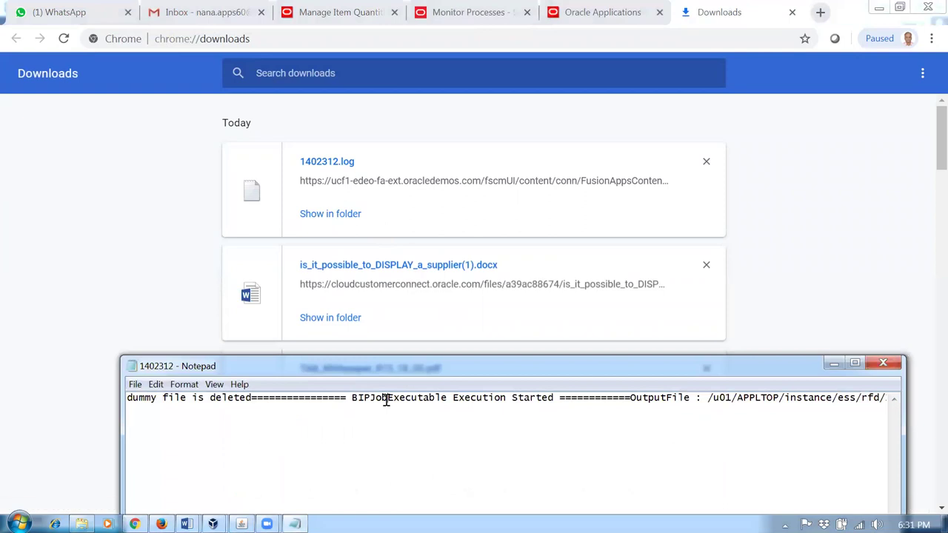
Step: Close the 1402312 log in Notepad and show the Windows desktop
click(883, 362)
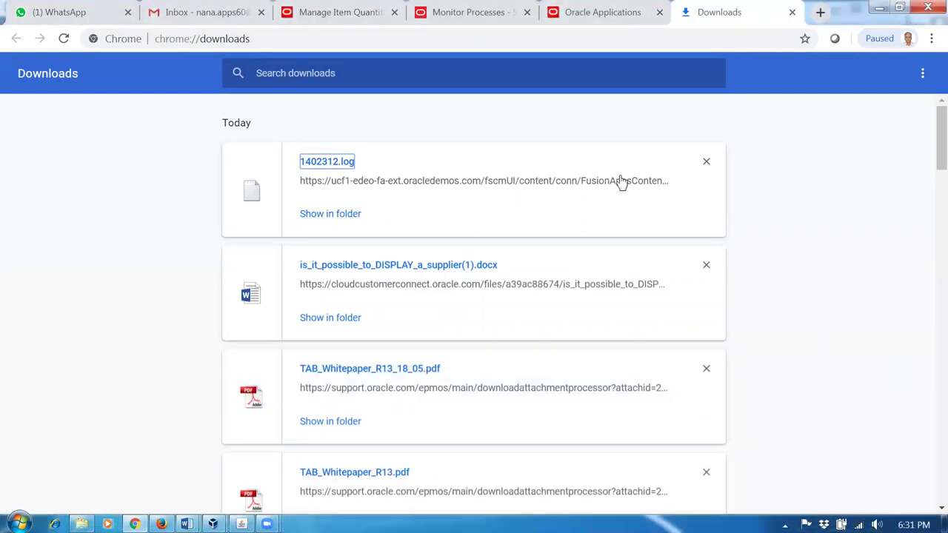
key(super+d)
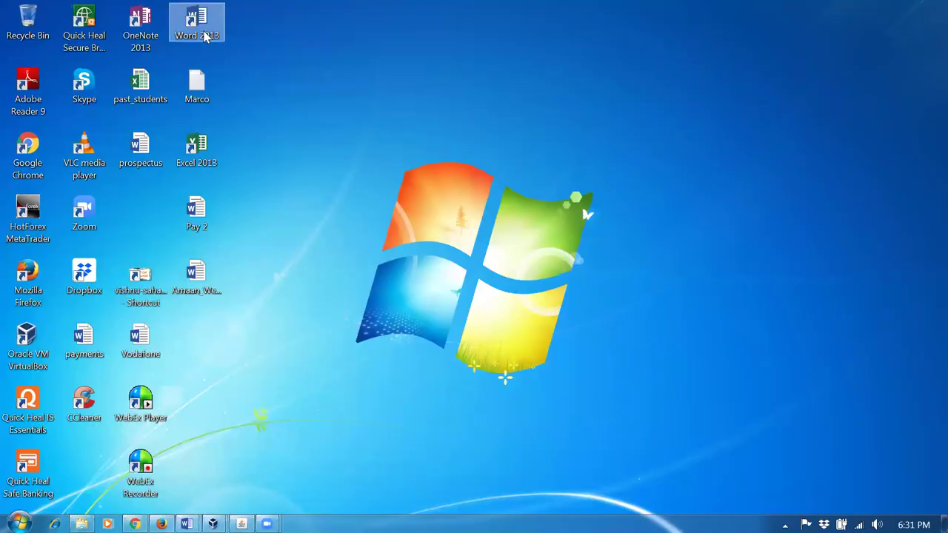
double_click(194, 22)
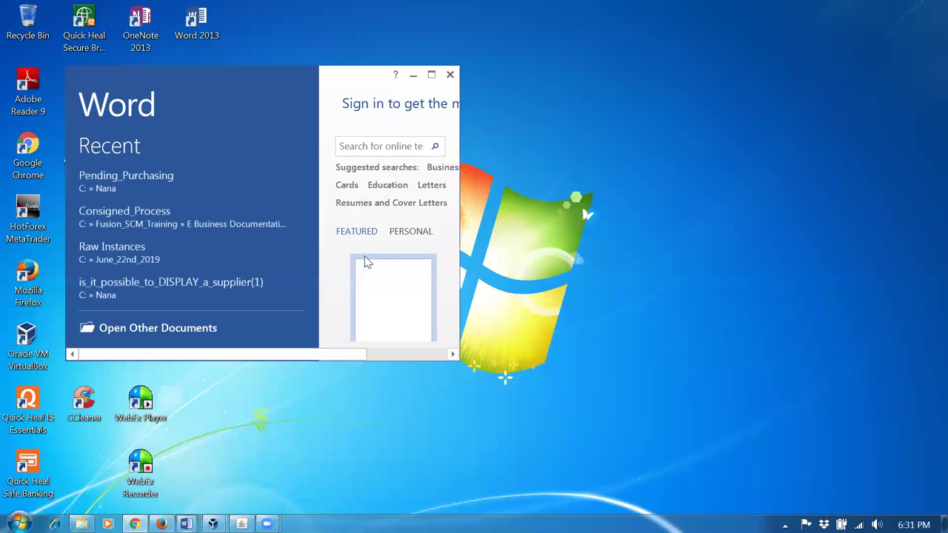
click(381, 292)
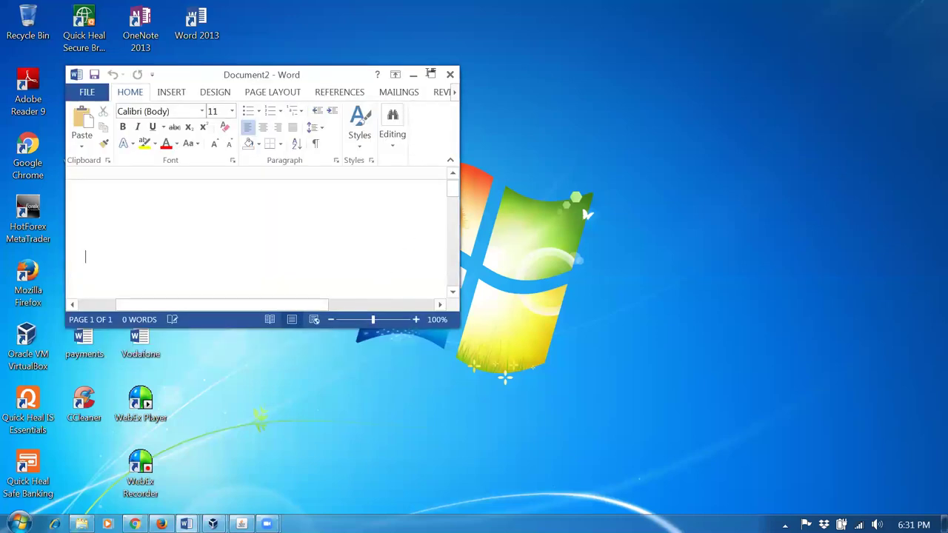
click(431, 74)
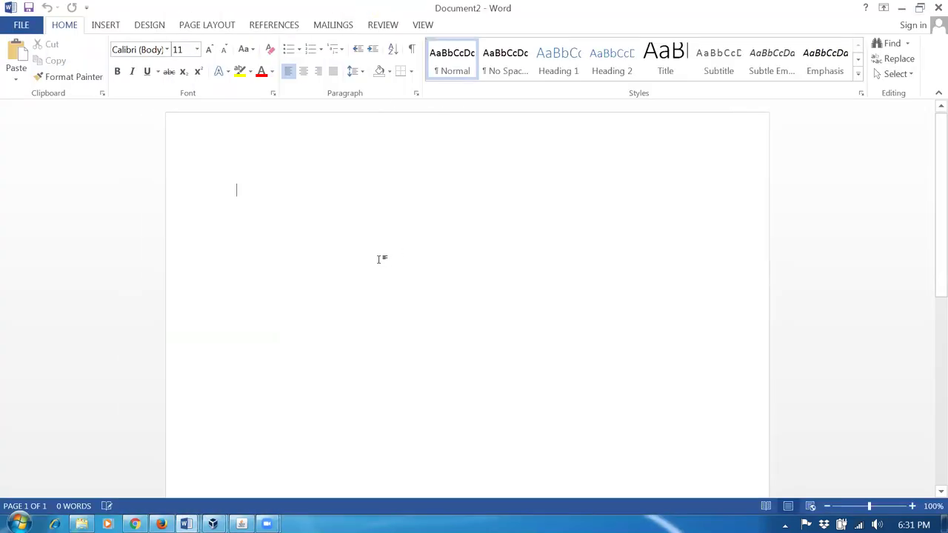
key(ctrl+v)
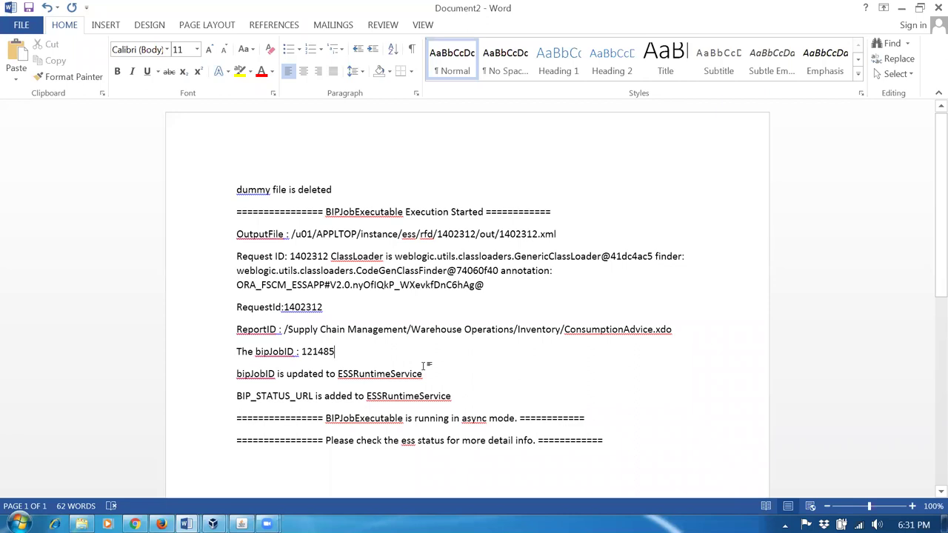
scroll(440, 369, down, 7)
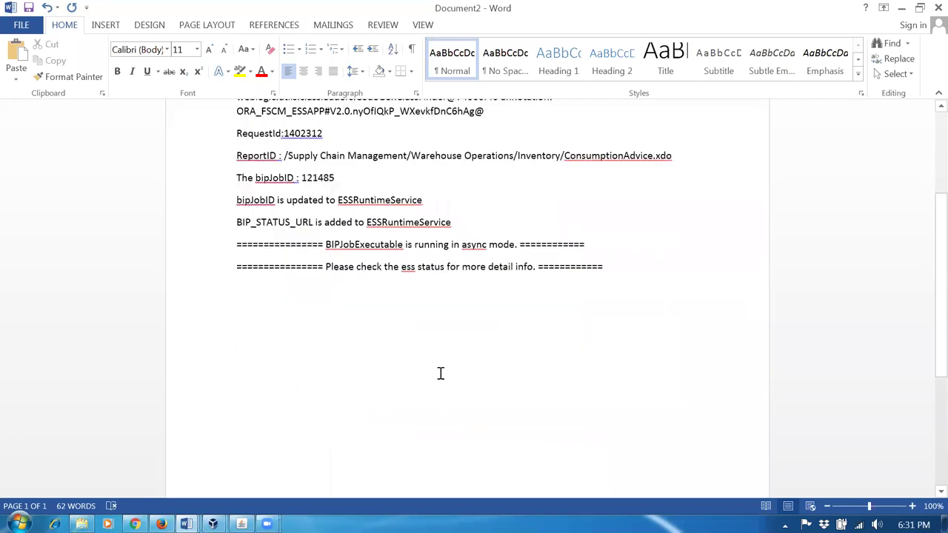
scroll(440, 376, down, 1)
scroll(442, 378, up, 7)
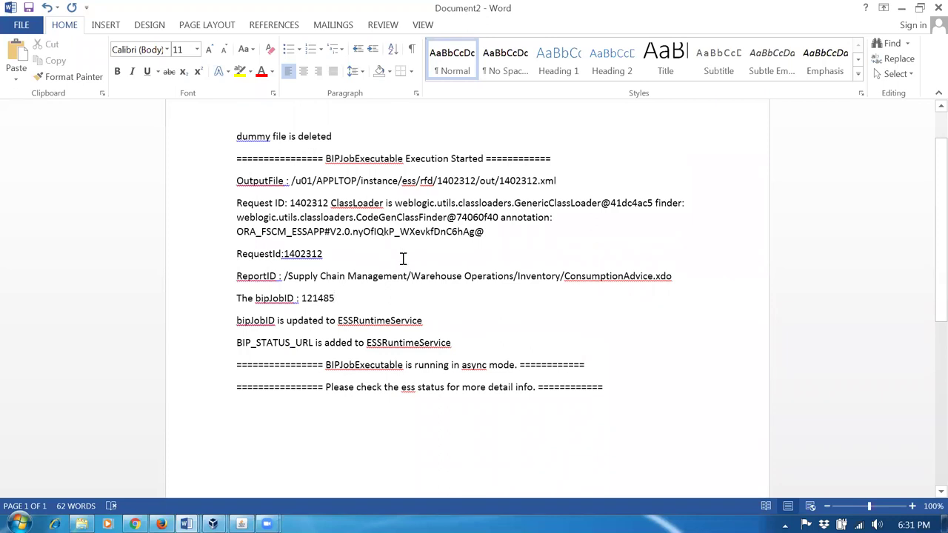
click(938, 7)
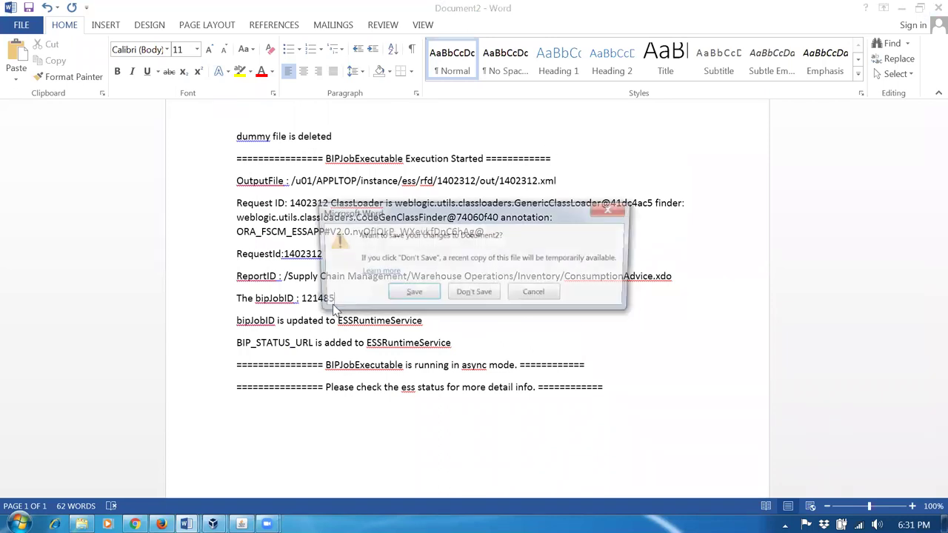
click(471, 295)
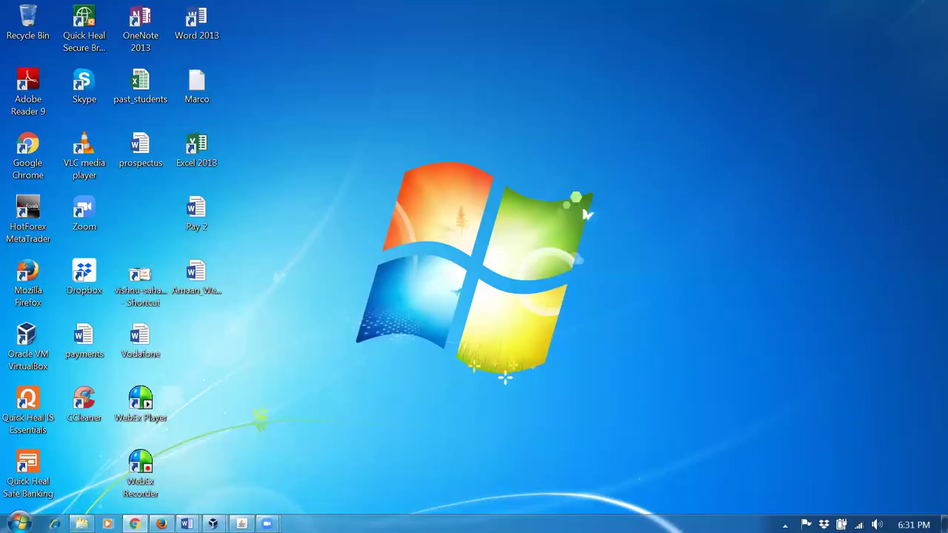
Step: Return to Scheduled Processes and select the Print Consumption Advice Report process 1402312
mouse_move(135, 524)
click(311, 434)
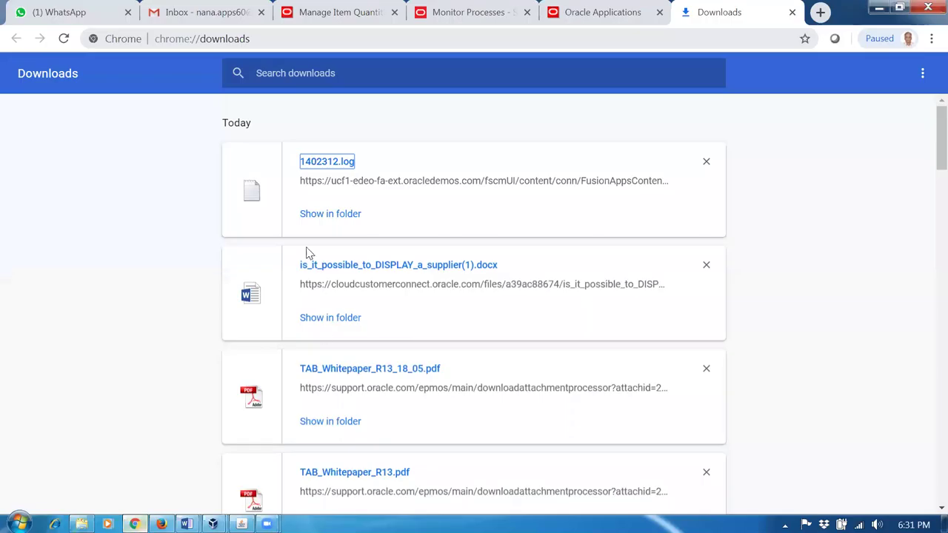
click(792, 12)
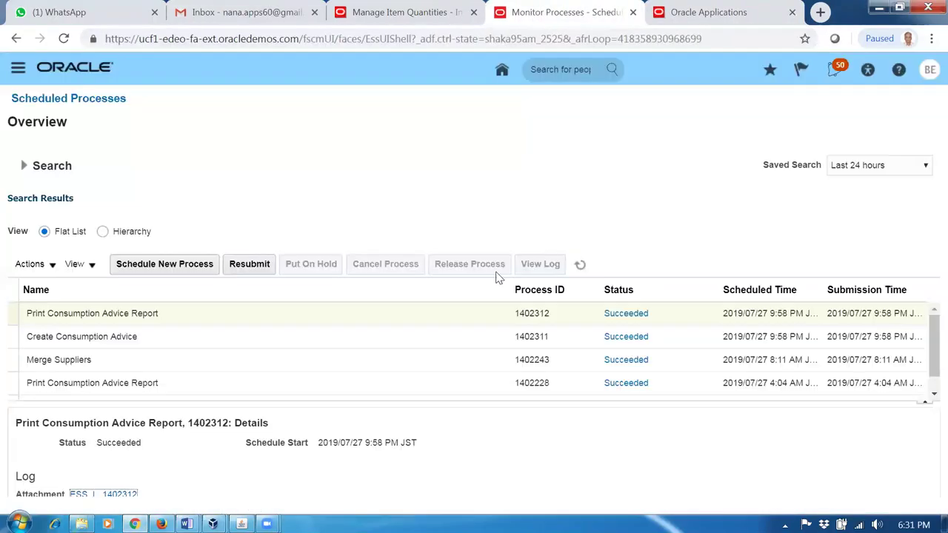
click(206, 323)
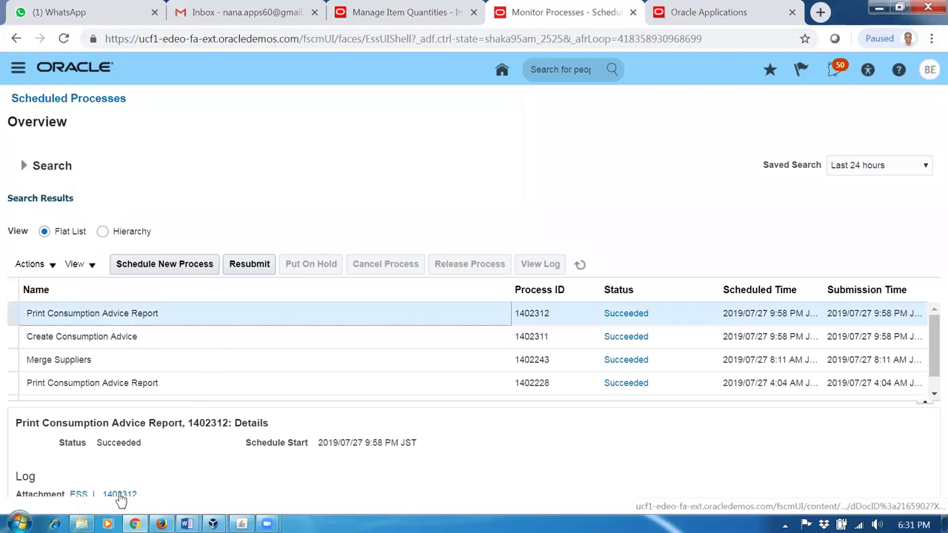
Step: Save the 1402312 log attachment again and open 1402312 (1).log from downloads
mouse_move(121, 501)
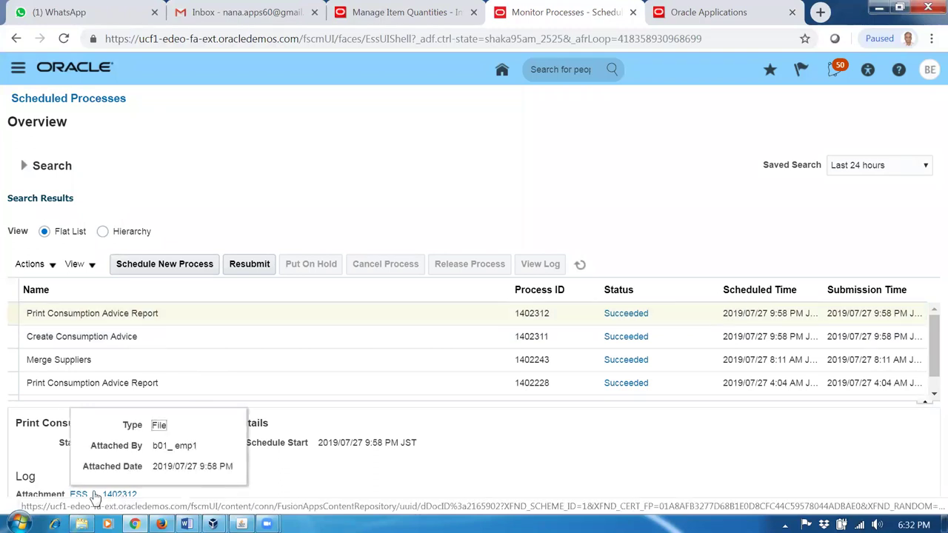
click(126, 496)
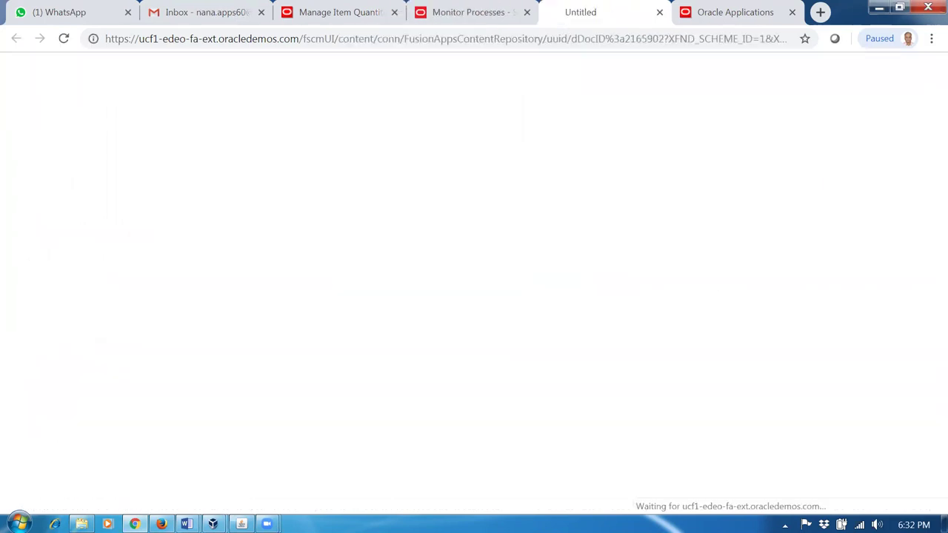
click(368, 330)
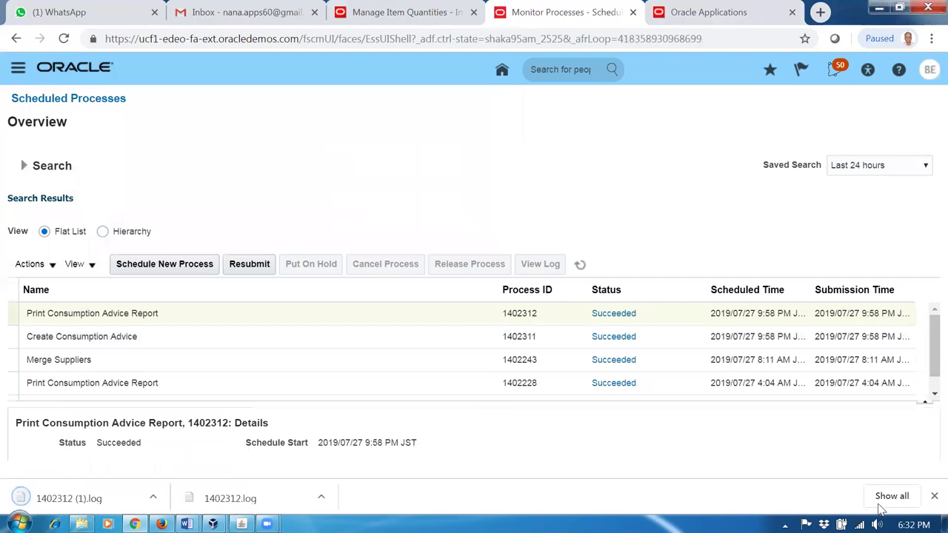
click(888, 496)
click(349, 168)
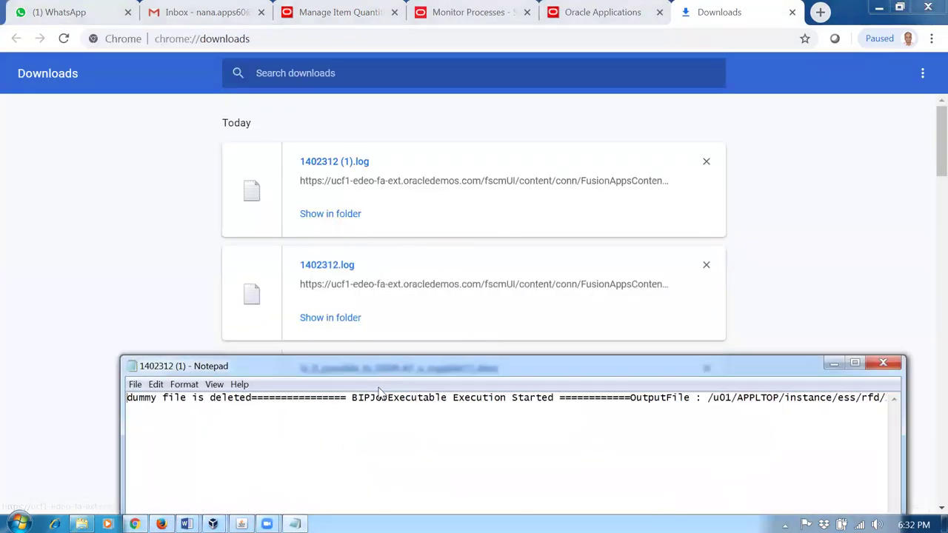
Step: Copy all the 1402312 (1).log text, close Notepad and show the desktop
key(ctrl+a)
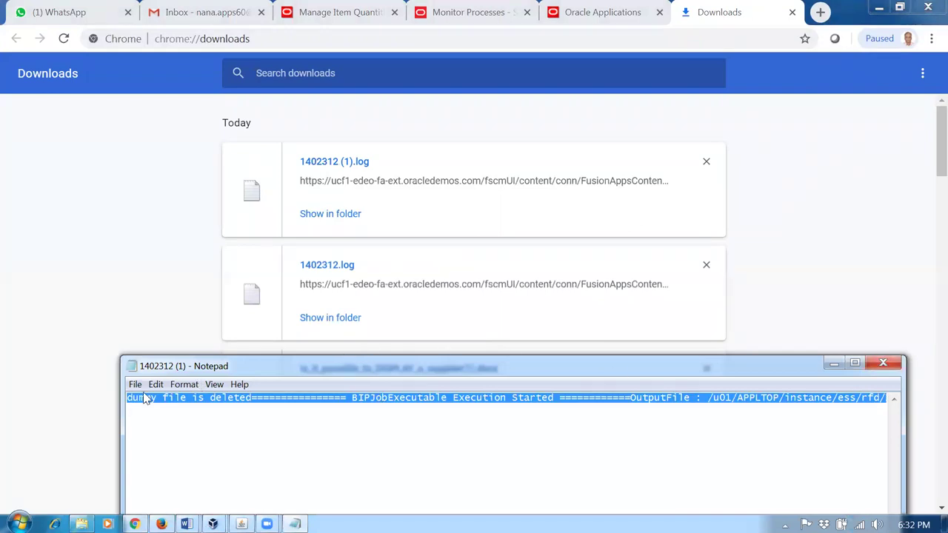
click(883, 368)
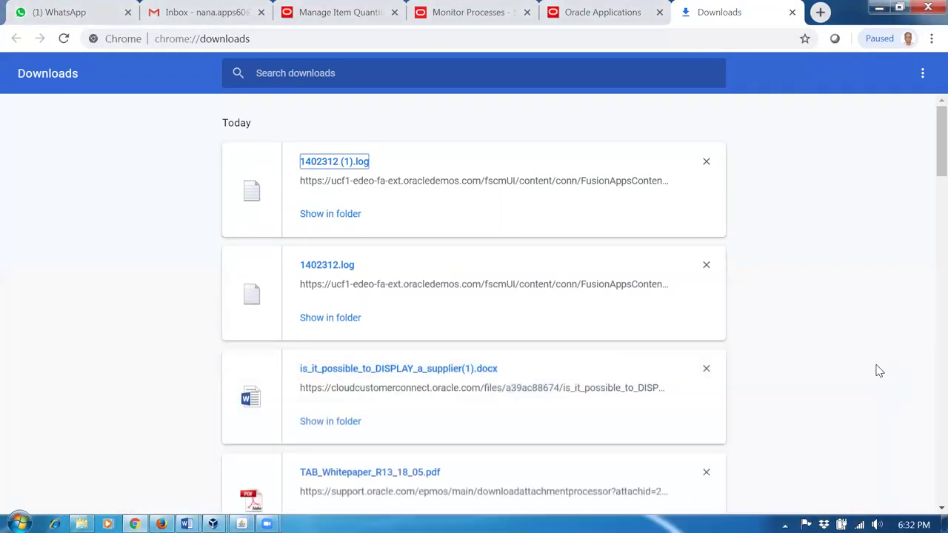
key(super+d)
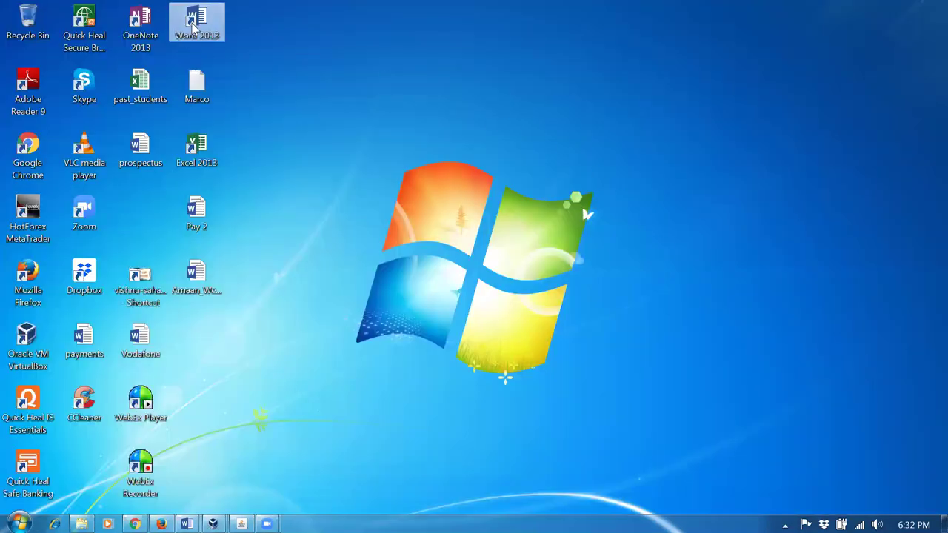
Step: Paste the log into a new blank Word document, review it, and discard it unsaved
click(212, 24)
click(364, 270)
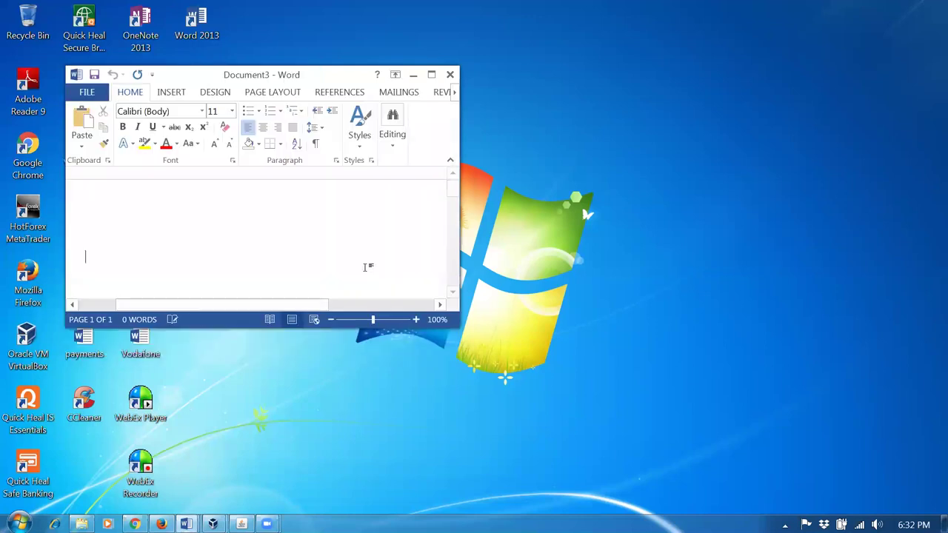
key(ctrl+v)
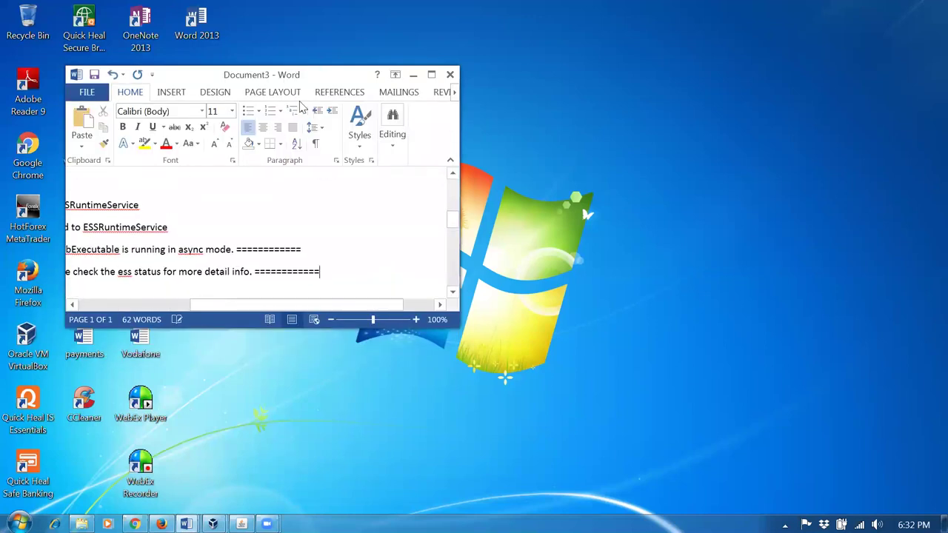
click(432, 75)
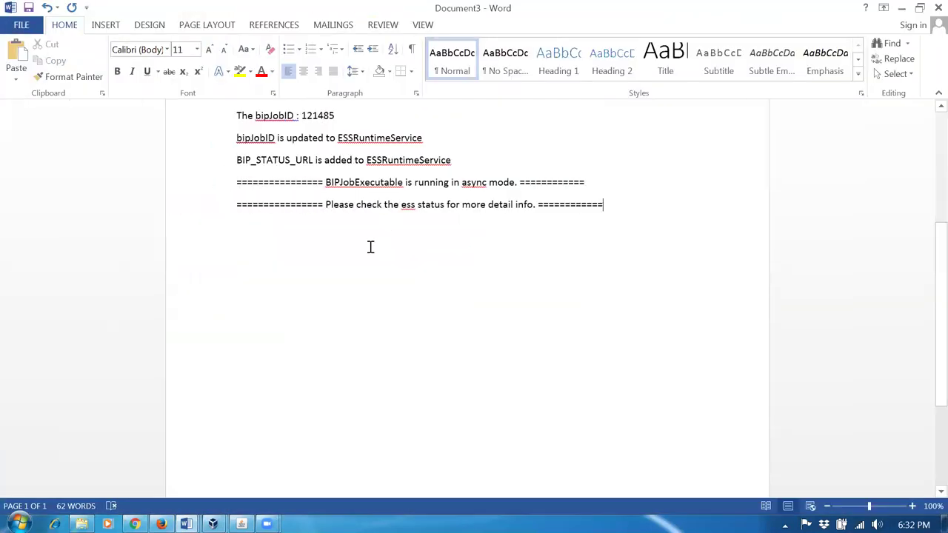
scroll(371, 246, up, 3)
scroll(370, 246, up, 1)
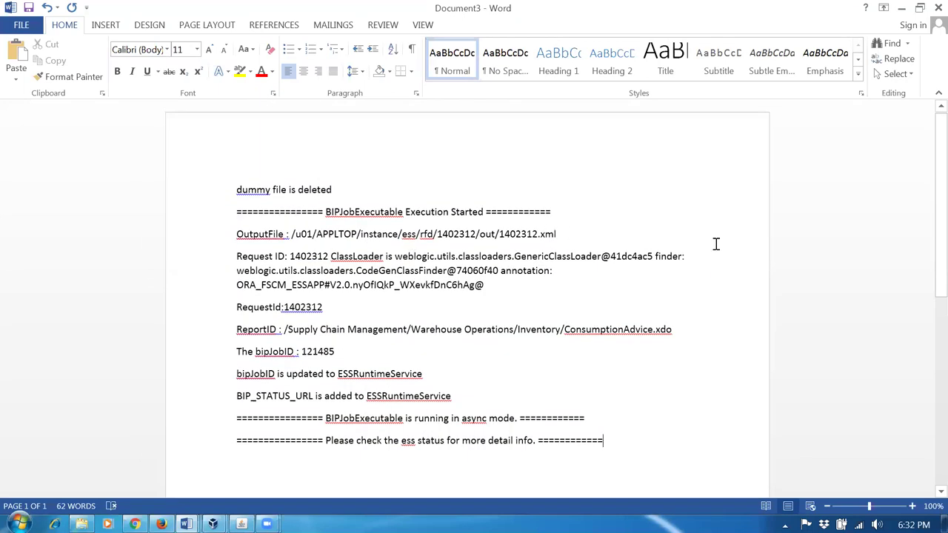
click(939, 7)
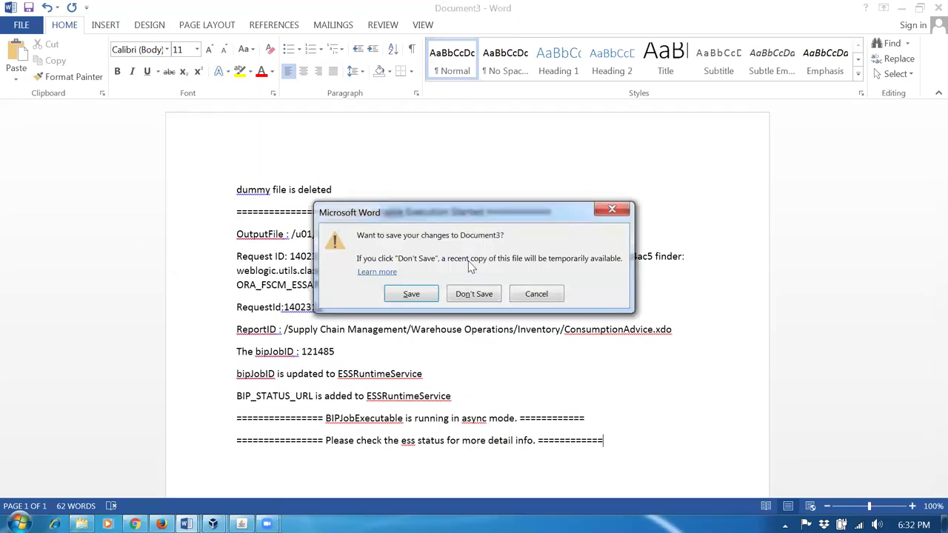
click(453, 295)
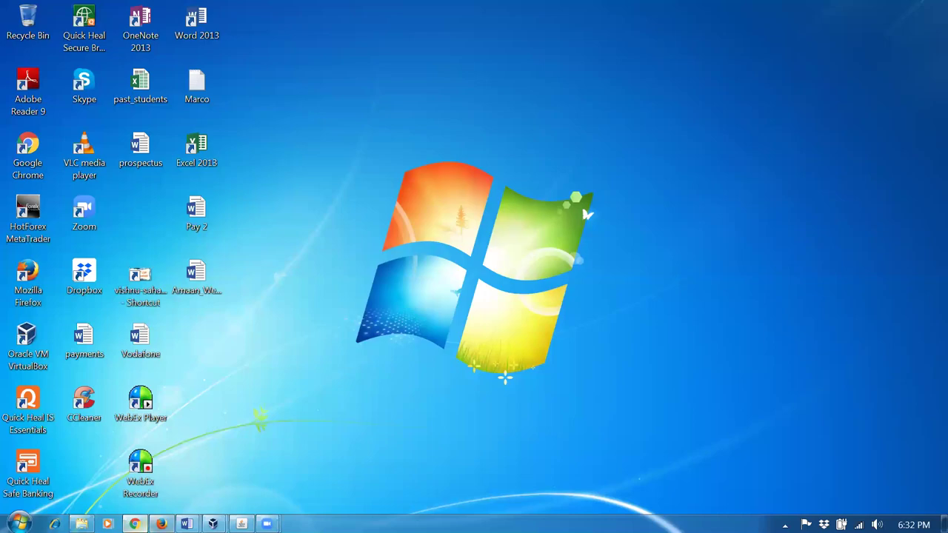
Step: Show Create Consumption Advice process 1402311 details at 80% zoom and open its output attachment
click(134, 524)
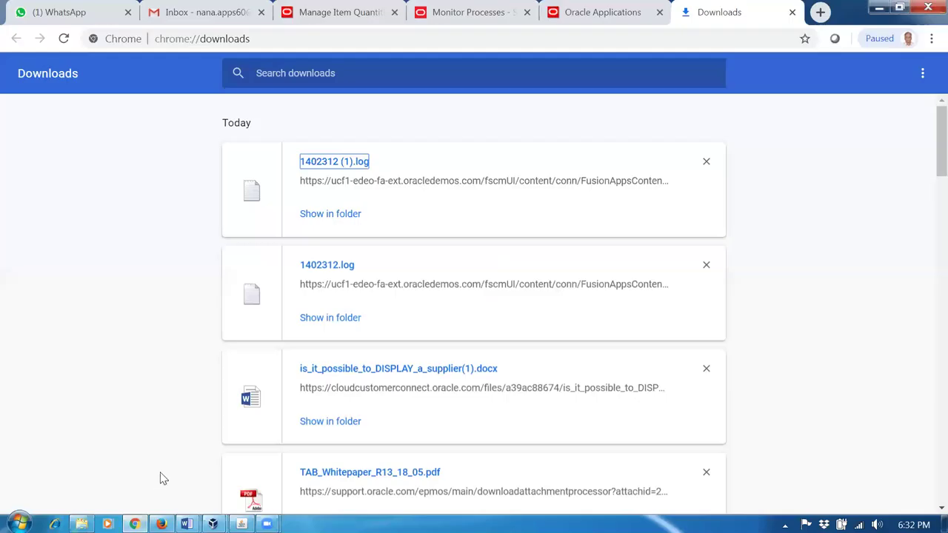
click(792, 13)
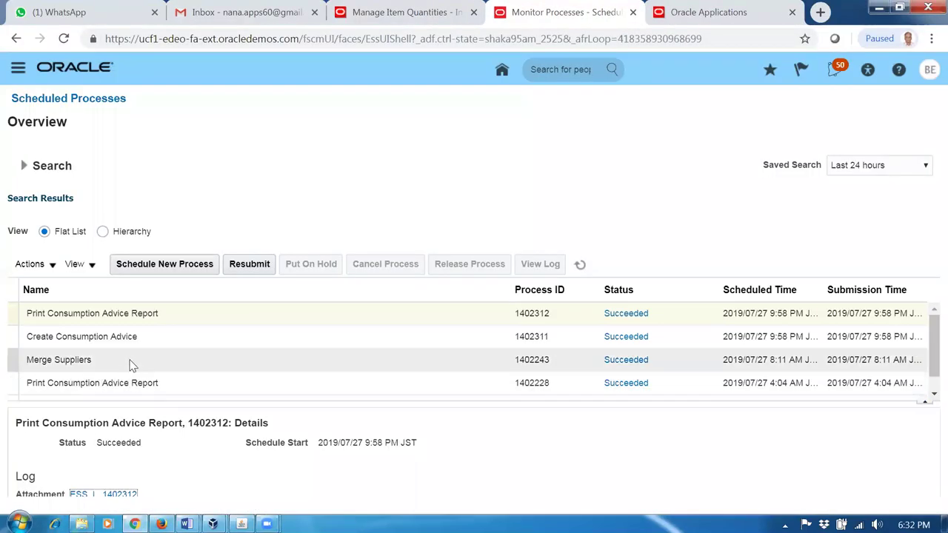
click(176, 341)
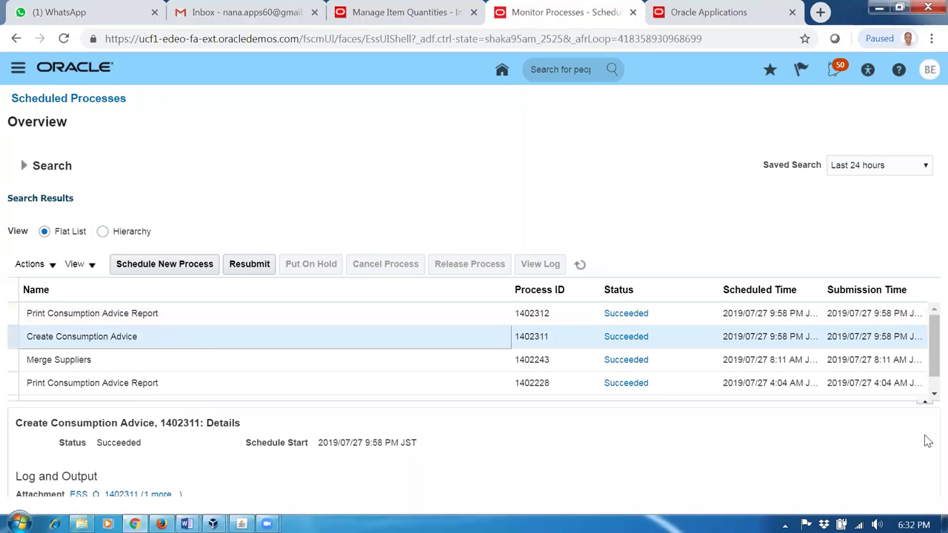
key(ctrl+minus)
key(ctrl+minus)
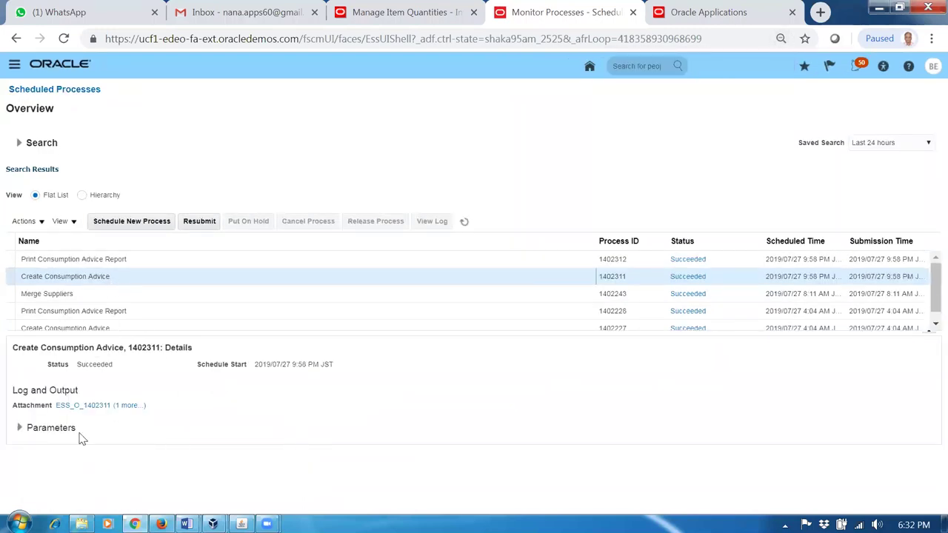
click(69, 407)
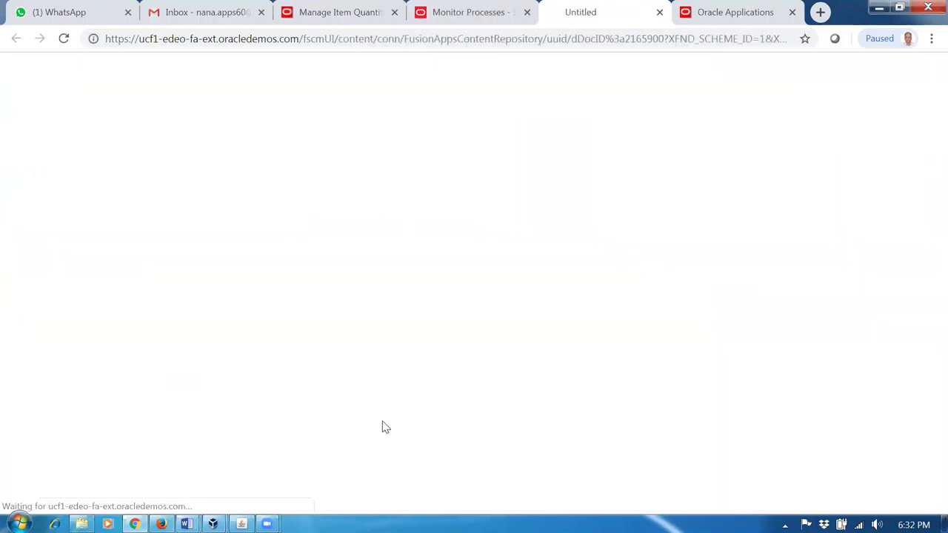
Step: Save the output as 1402311.txt, open it in Notepad, copy its text and close it
click(355, 332)
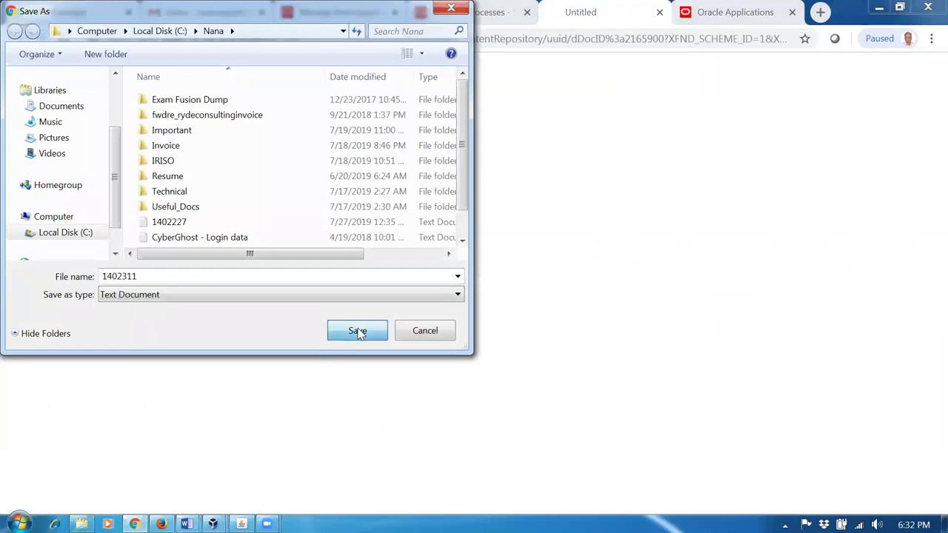
click(876, 495)
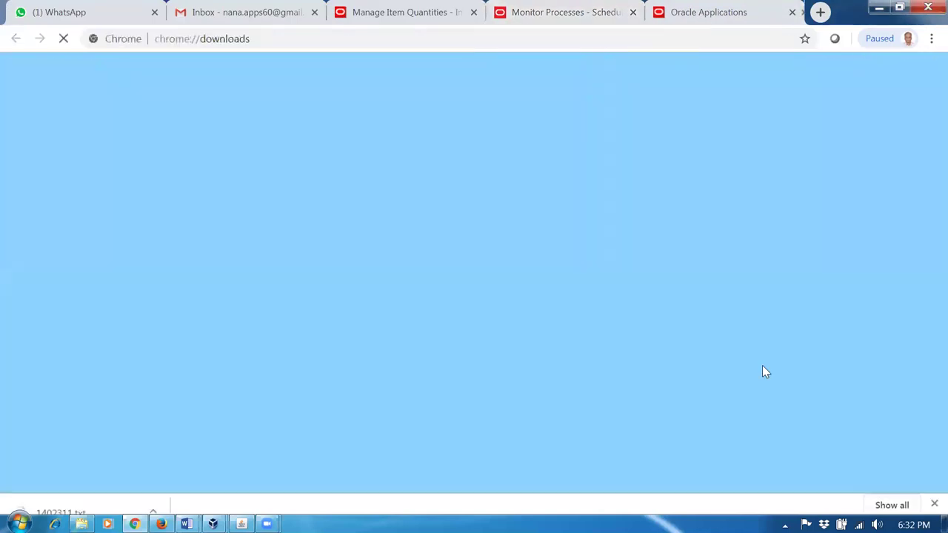
click(324, 162)
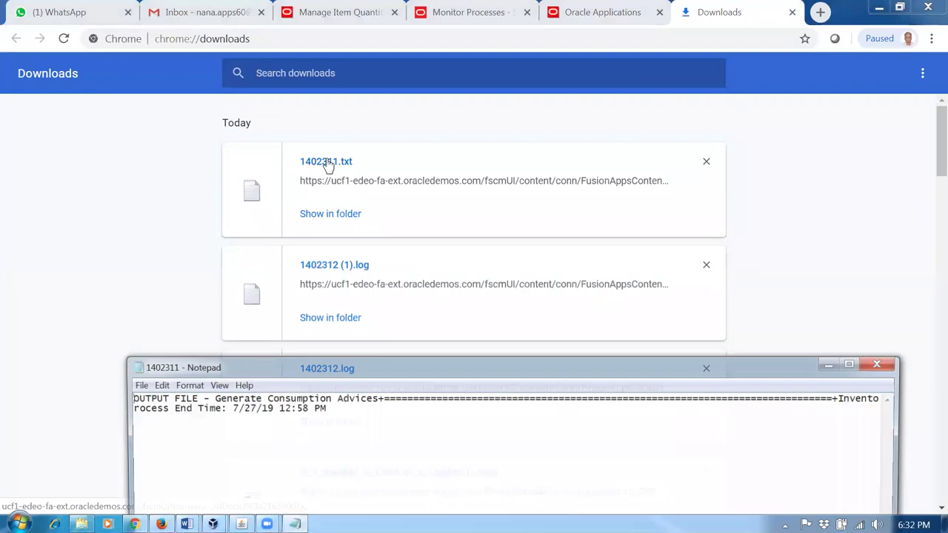
key(ctrl+a)
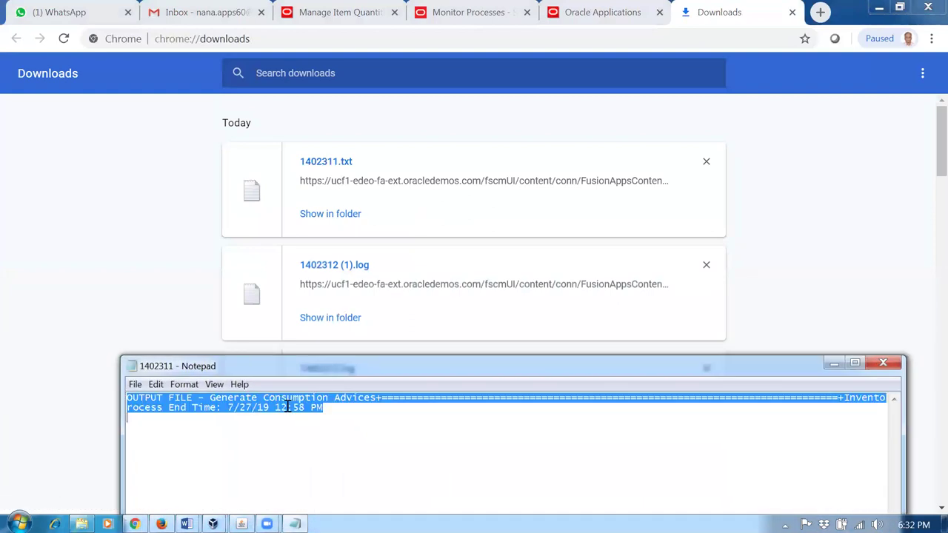
click(895, 373)
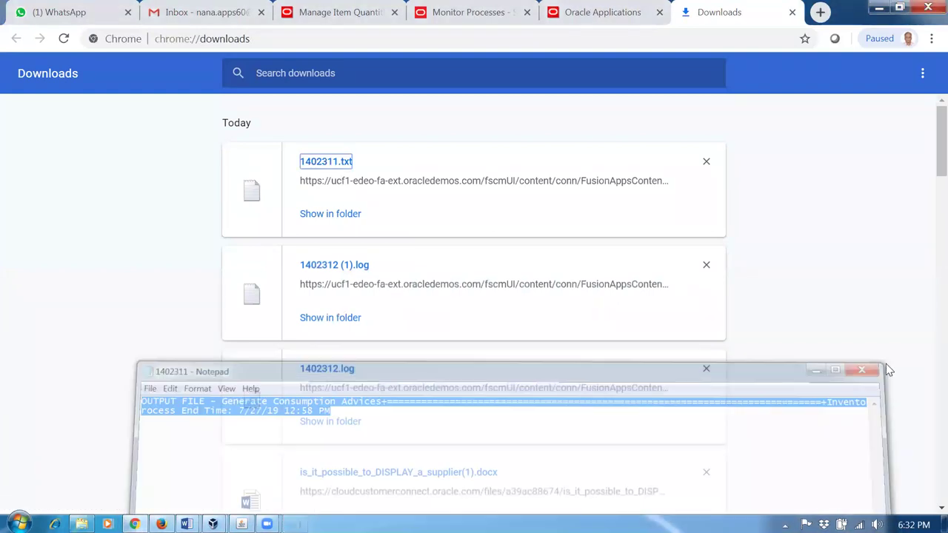
Step: From the desktop, launch Word 2013 with a new blank document
key(super+d)
double_click(218, 34)
click(422, 296)
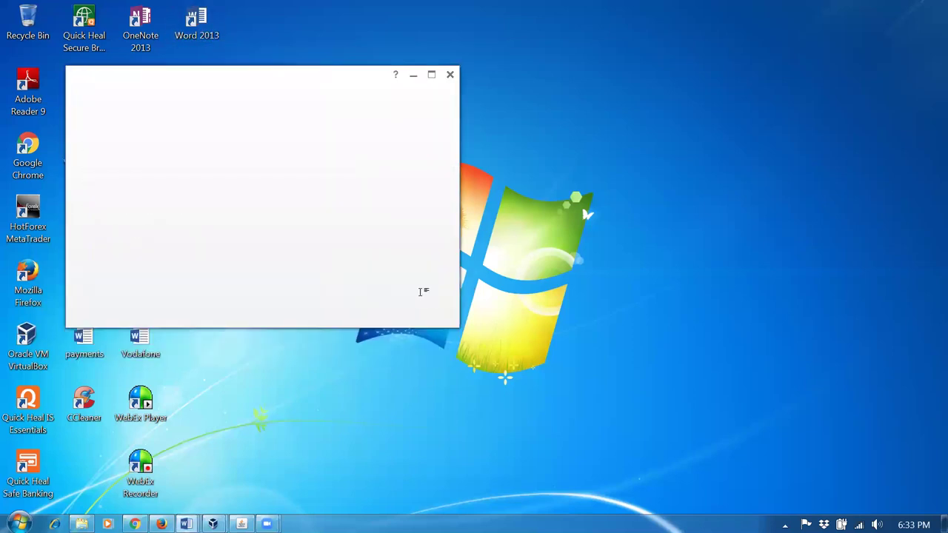
Step: Paste the 1402311 output into the maximized document and highlight the advices created and processed counts
click(431, 75)
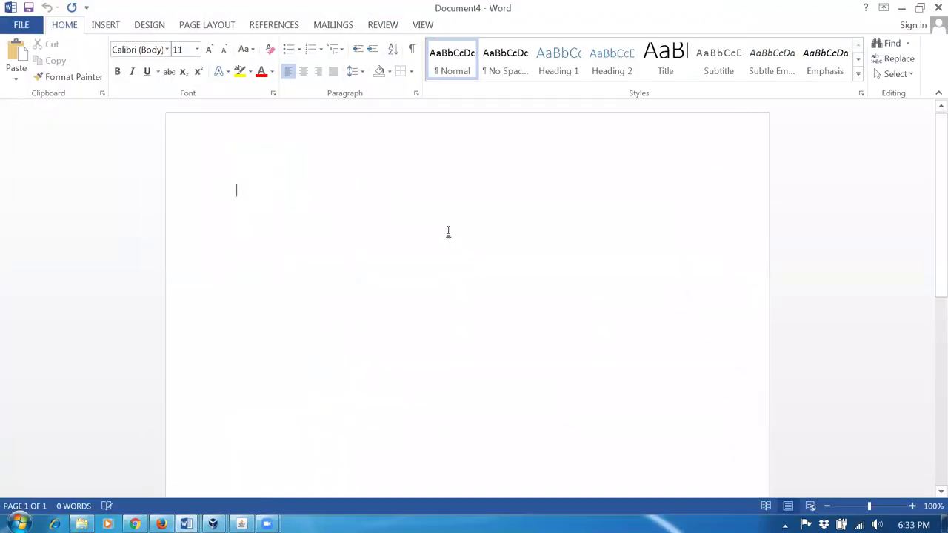
key(ctrl+v)
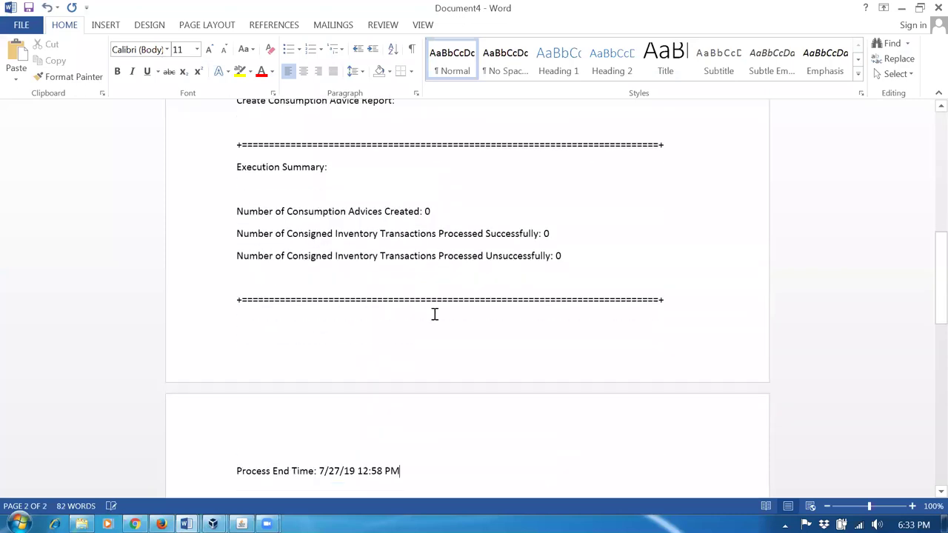
drag(336, 211, 449, 208)
drag(236, 234, 545, 234)
click(500, 269)
drag(377, 212, 403, 253)
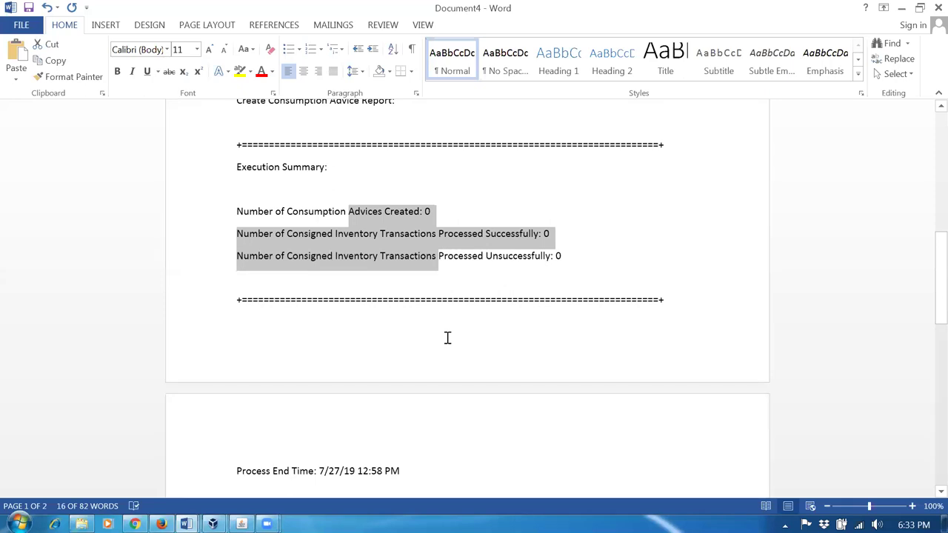
click(519, 353)
click(451, 282)
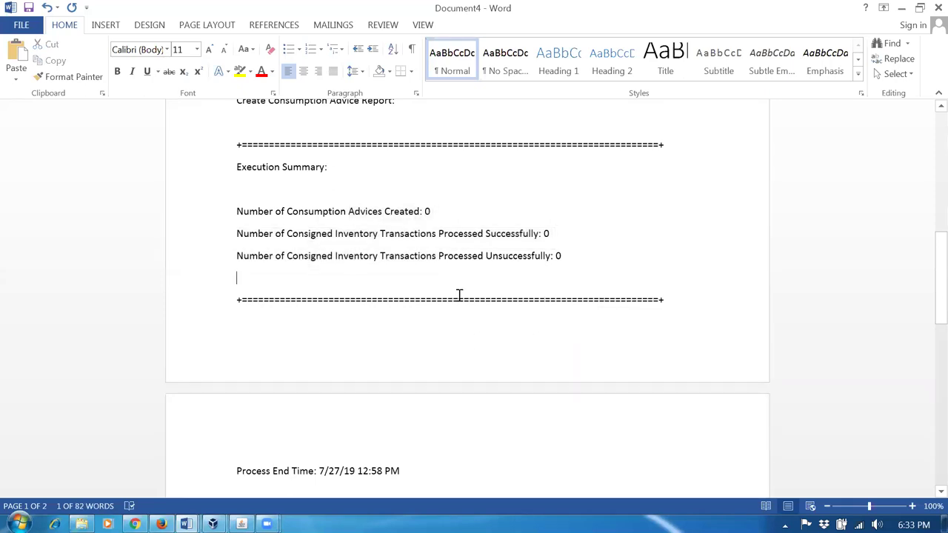
Step: Review the three Execution Summary count lines, then close Word without saving
scroll(460, 295, up, 4)
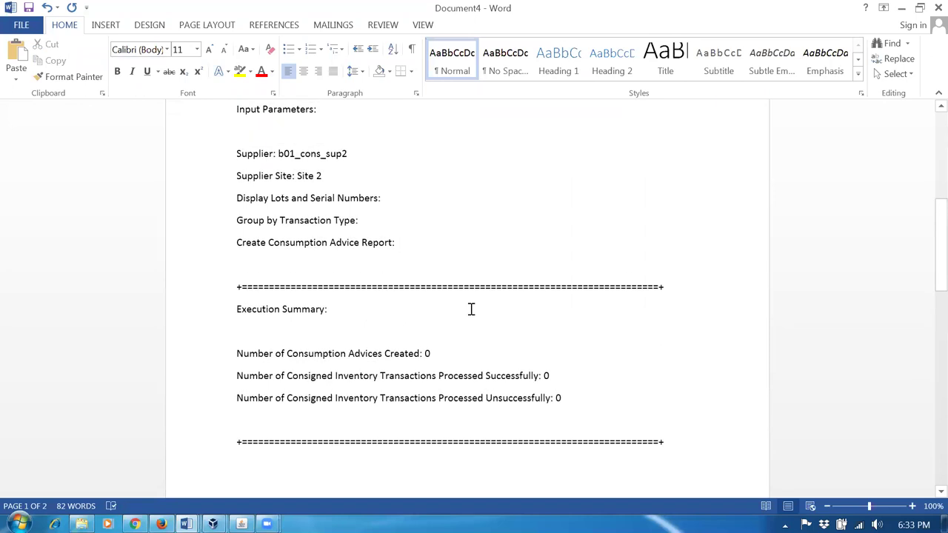
scroll(468, 319, up, 2)
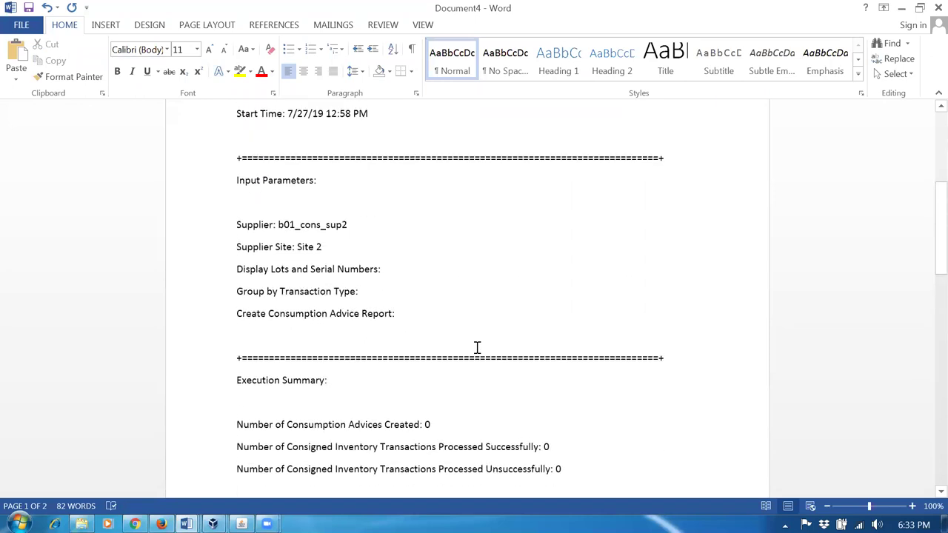
scroll(477, 348, up, 3)
scroll(477, 348, up, 5)
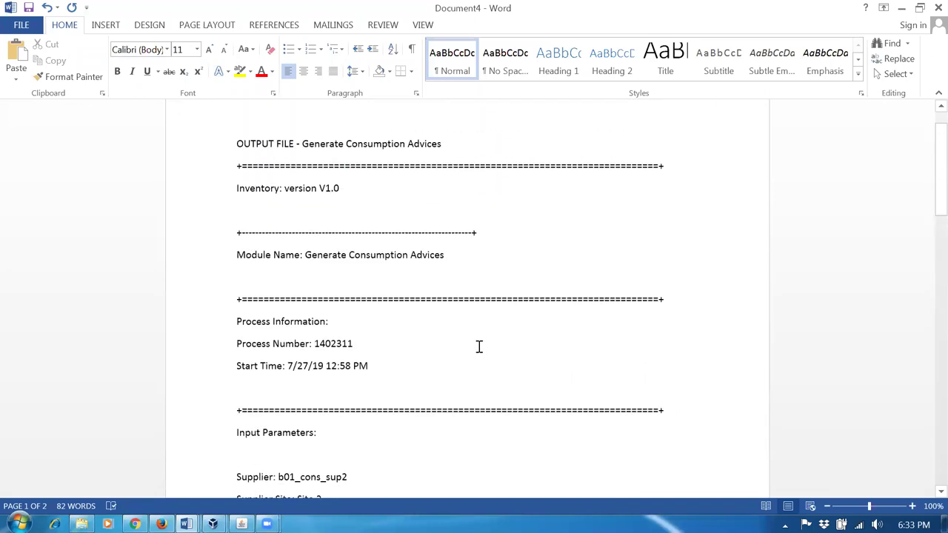
scroll(478, 348, down, 4)
scroll(477, 348, down, 8)
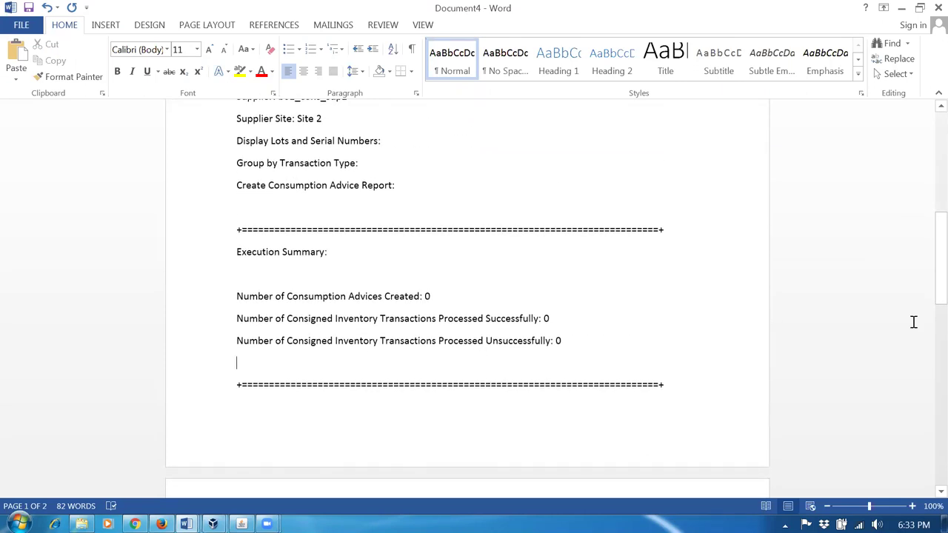
drag(339, 297, 355, 340)
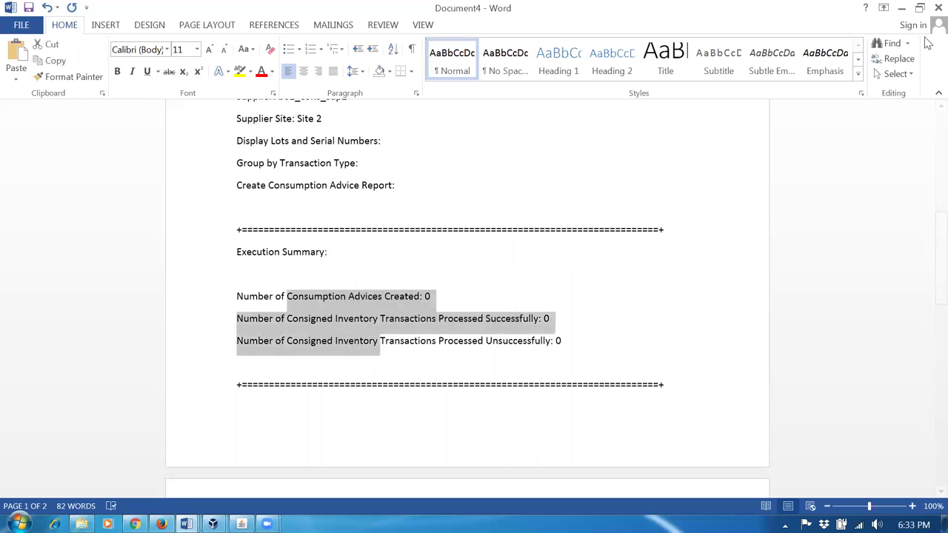
key(alt+F4)
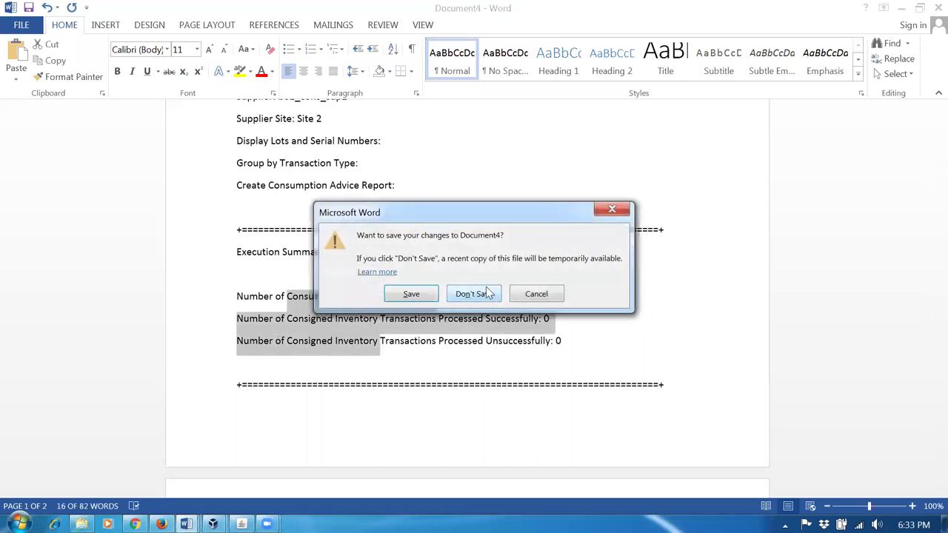
click(483, 295)
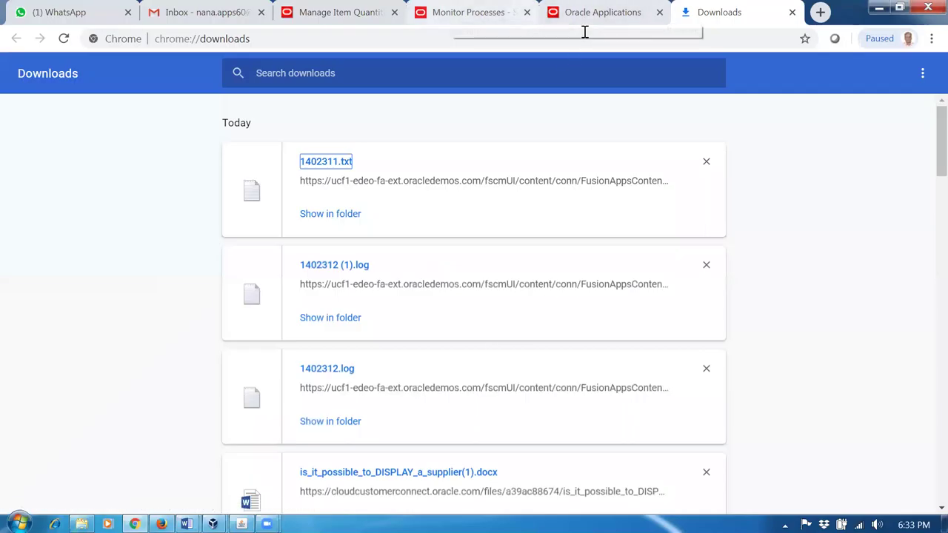
Step: Return to Manage Item Quantities, zoom in, and check lot tata_0003001's 65 Ea consigned details
click(585, 23)
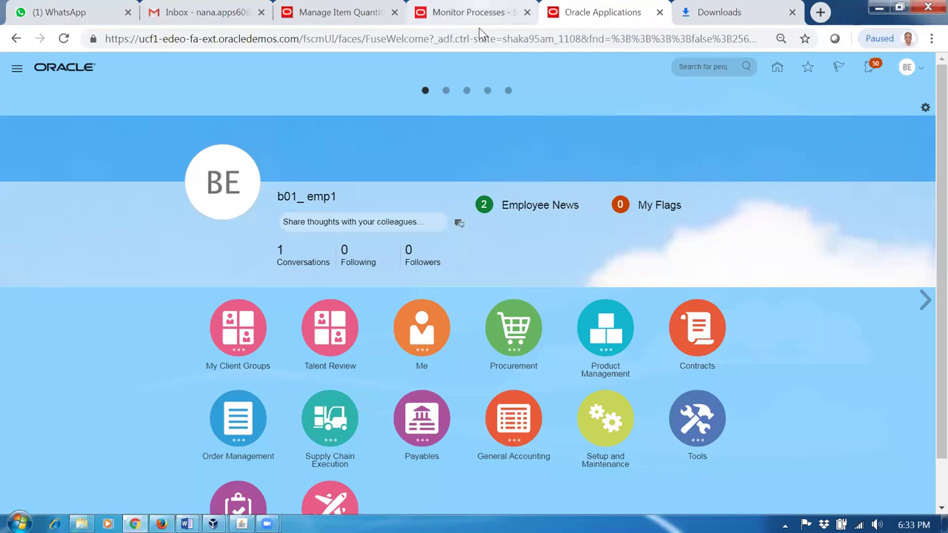
click(474, 15)
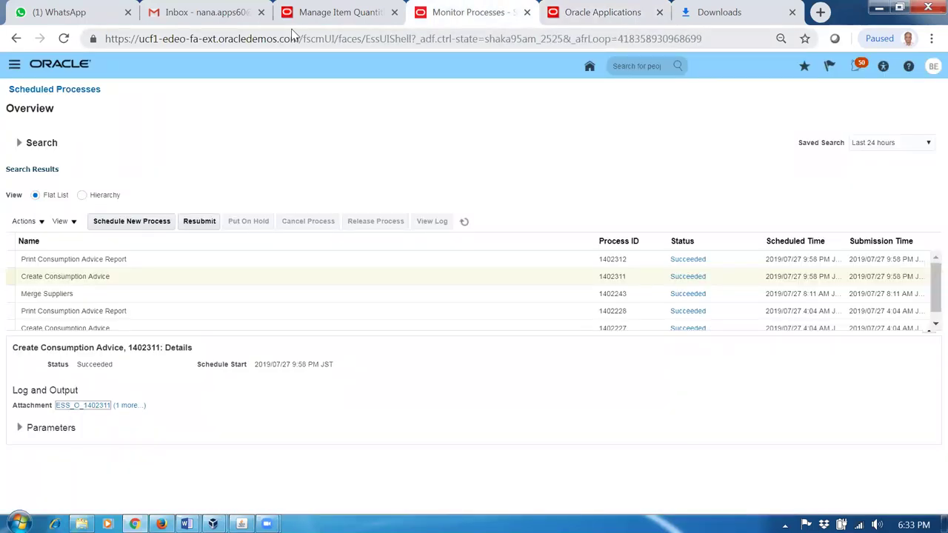
click(304, 14)
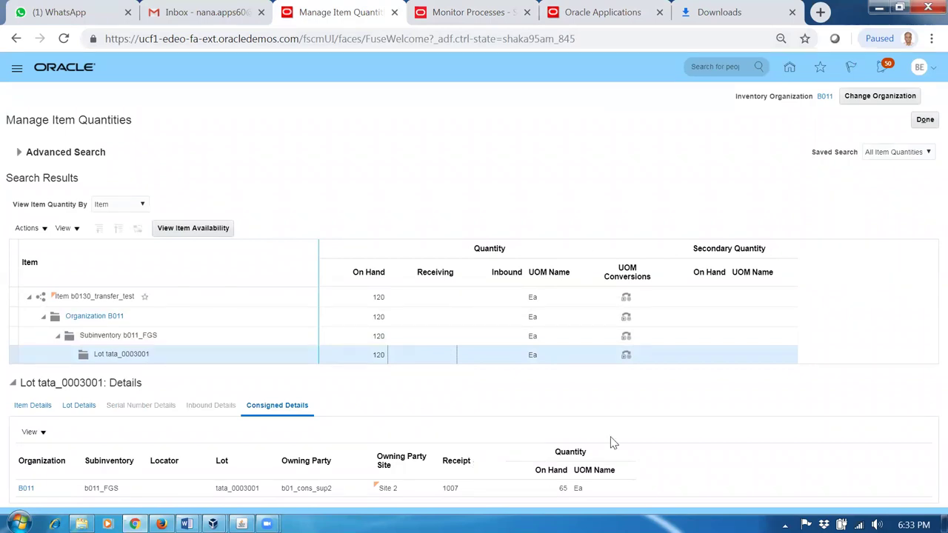
key(ctrl+plus)
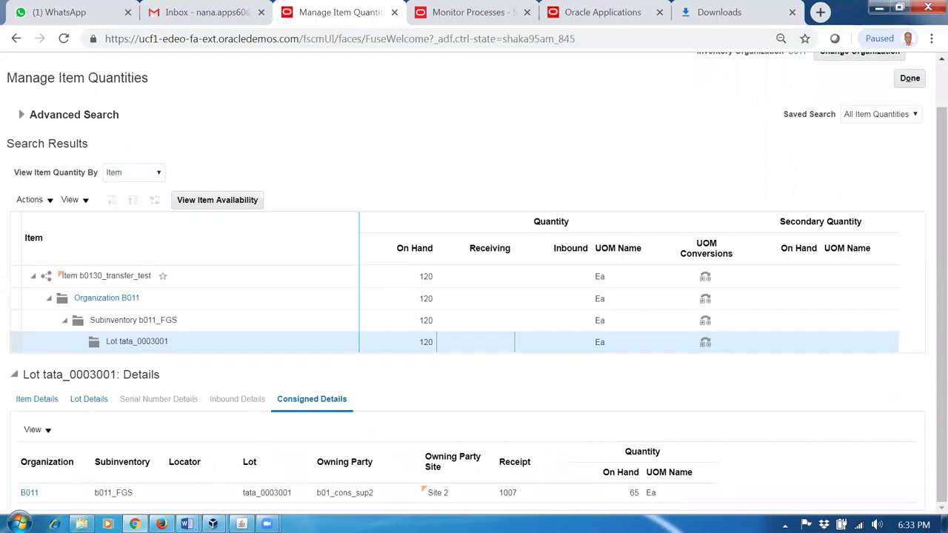
click(551, 498)
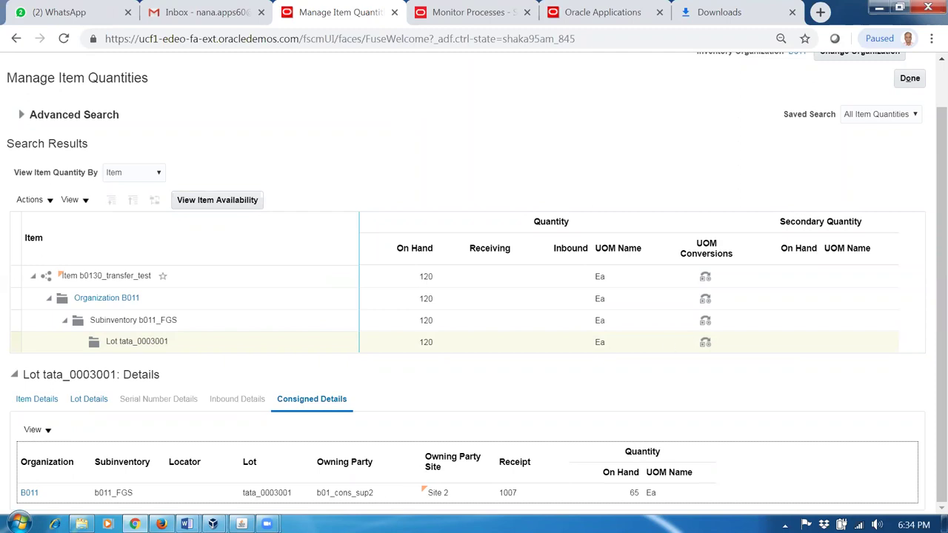
Step: Bring up the Consigned_Process flowchart and highlight its Transferred to Regular Stock box
mouse_move(187, 524)
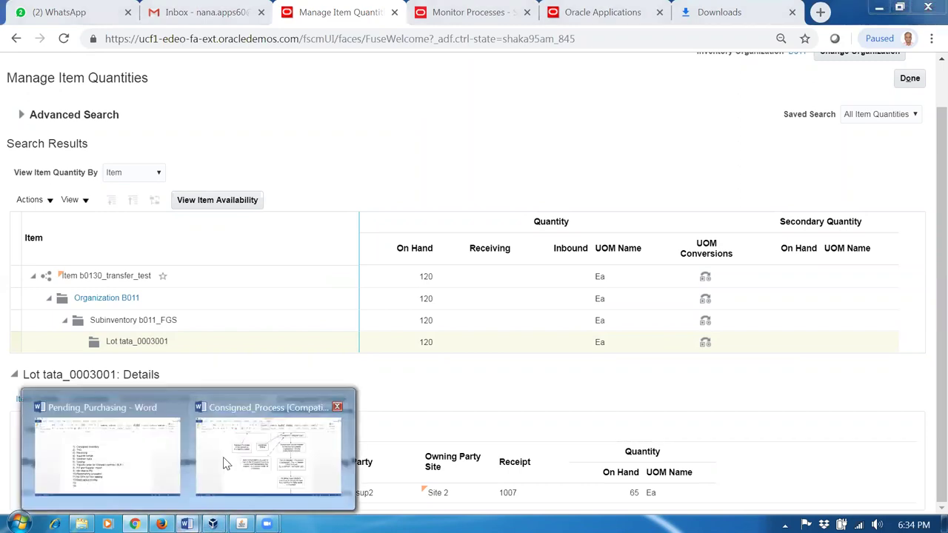
click(269, 448)
scroll(618, 229, up, 2)
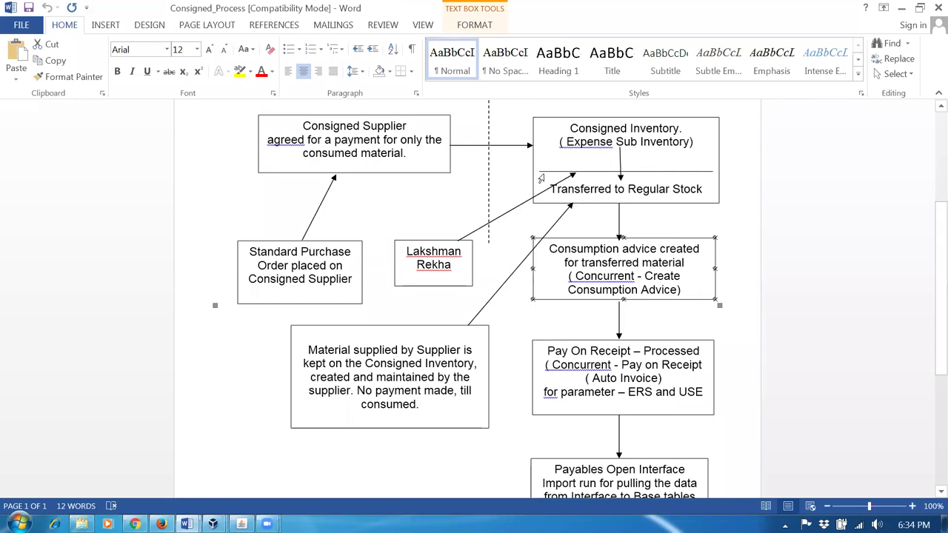
shift+click(669, 190)
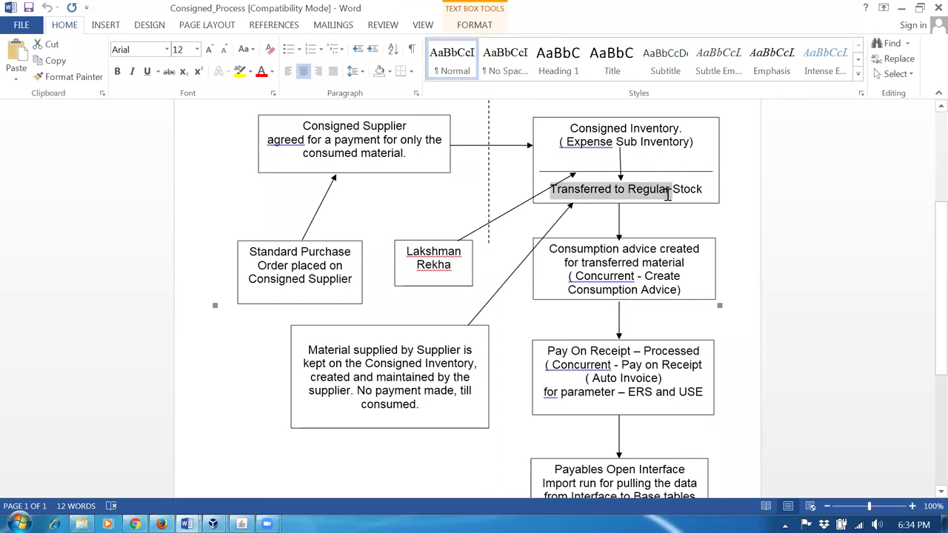
scroll(732, 287, up, 1)
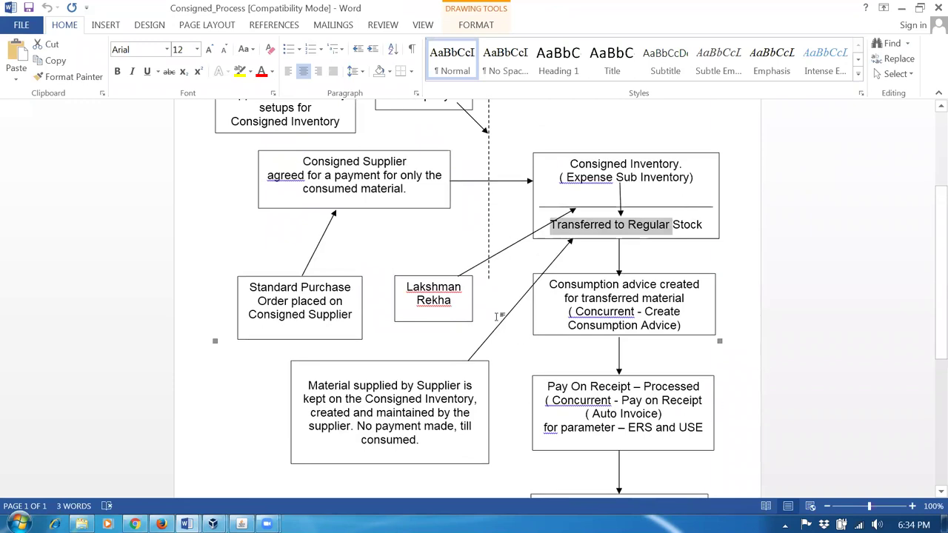
drag(408, 288, 423, 312)
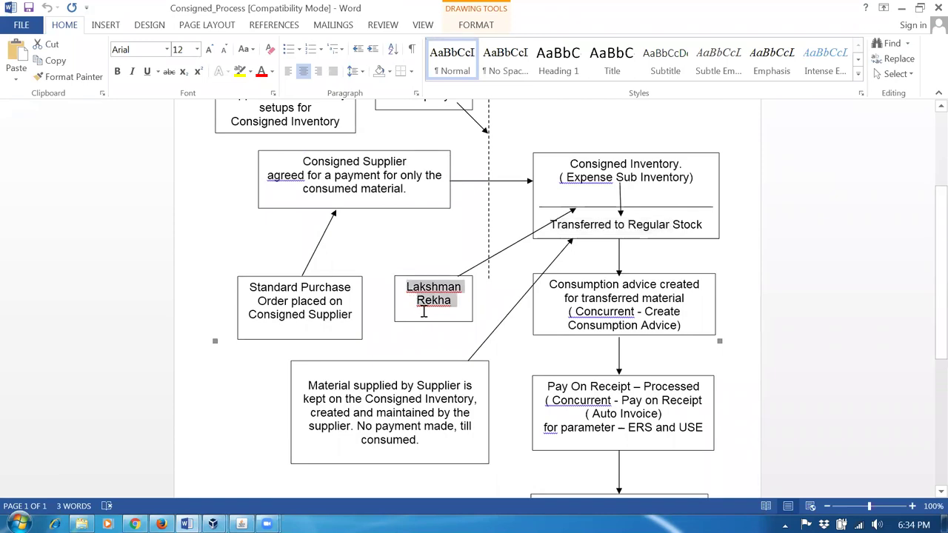
click(656, 172)
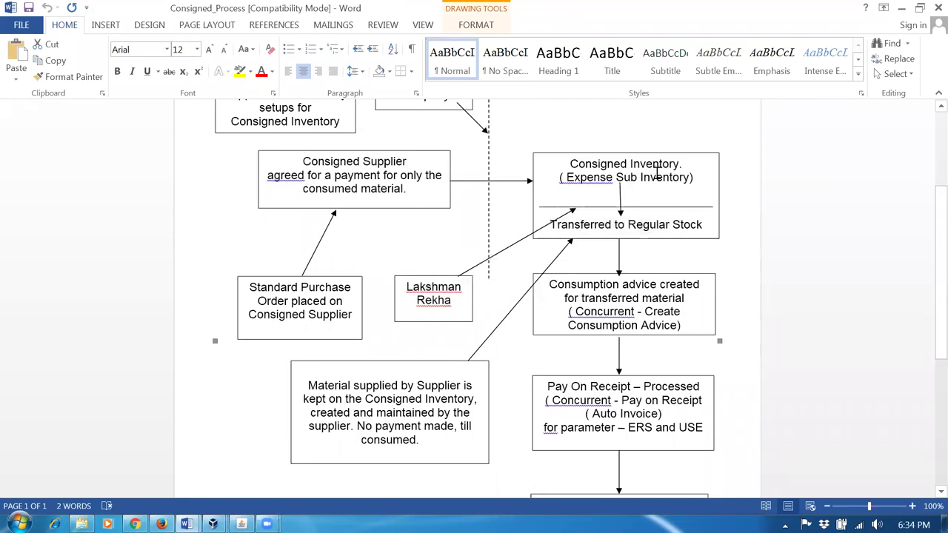
click(659, 233)
drag(567, 234, 717, 280)
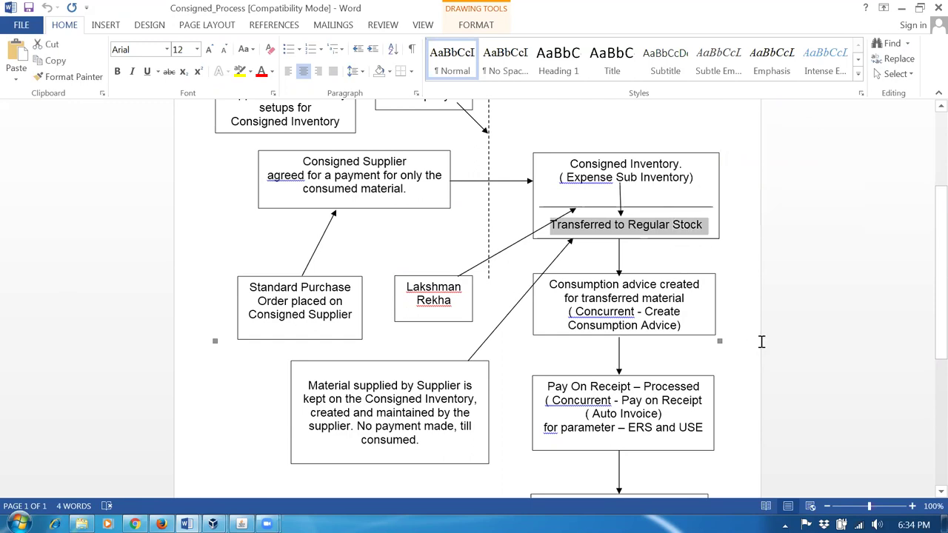
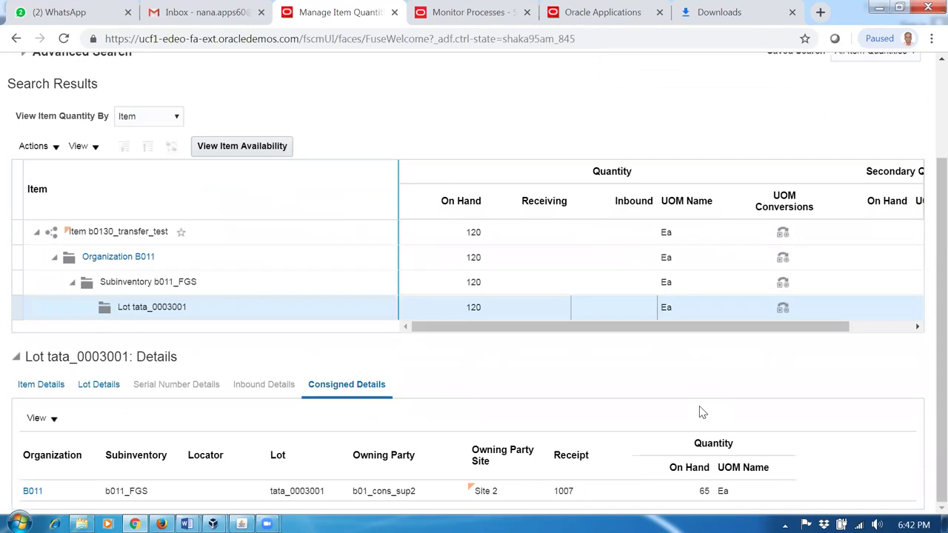
Step: Expand the advanced search criteria for item b0130_transfer_test
scroll(700, 413, up, 3)
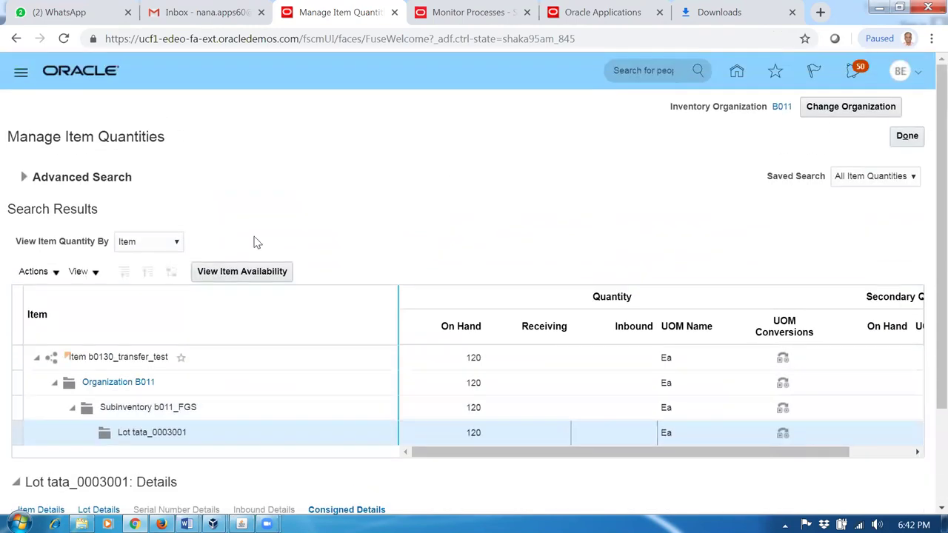
click(23, 178)
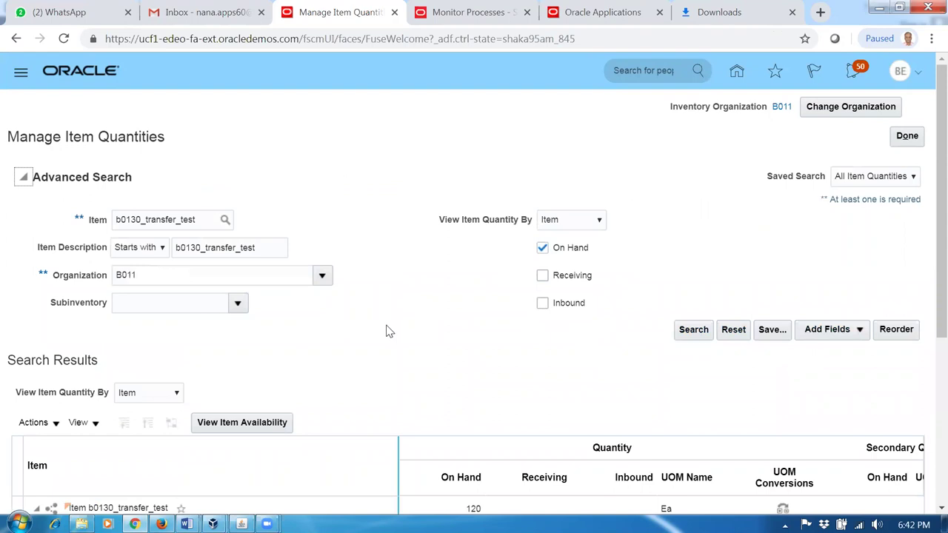
scroll(388, 330, down, 2)
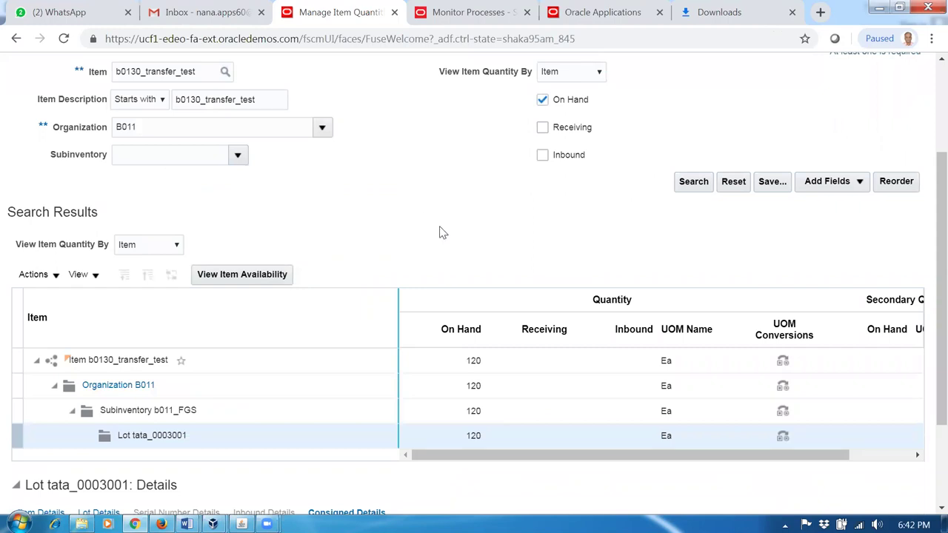
scroll(442, 244, down, 2)
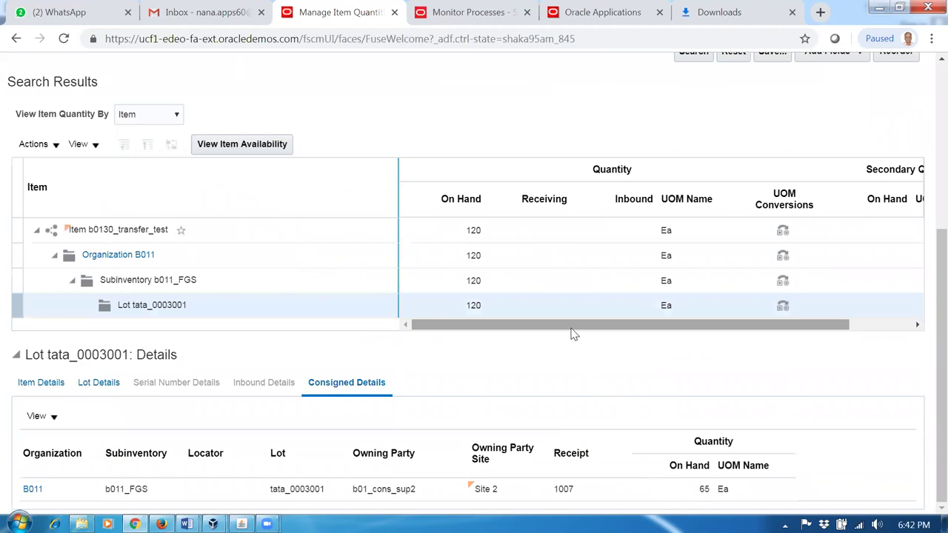
scroll(567, 312, up, 3)
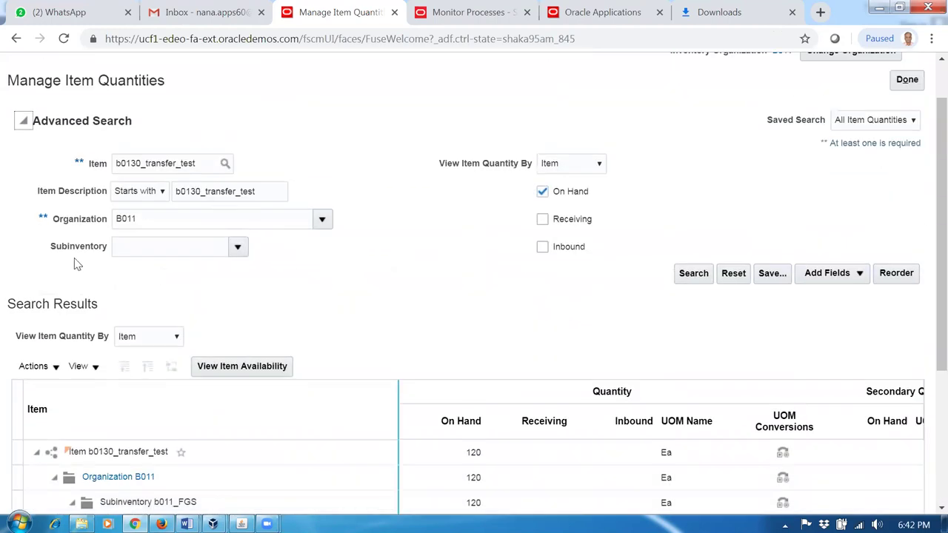
scroll(35, 296, up, 1)
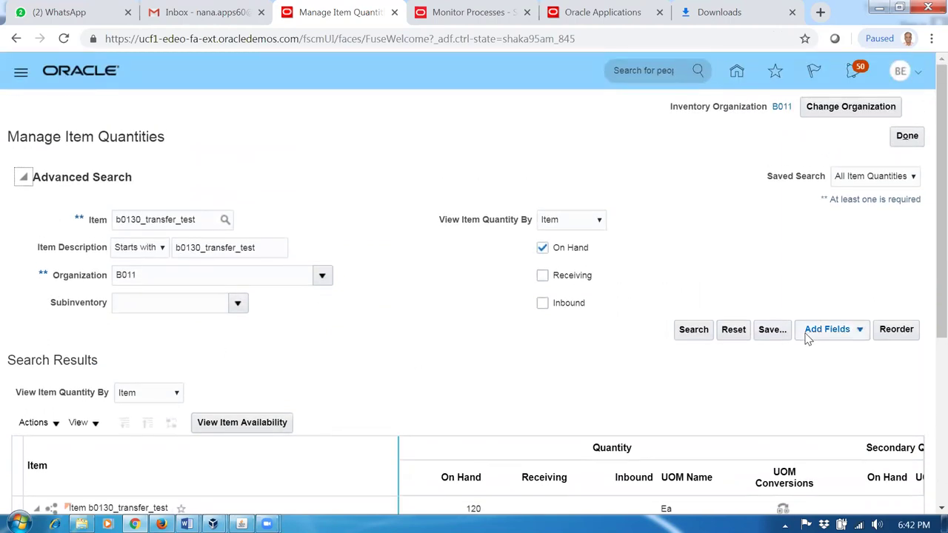
scroll(711, 382, down, 2)
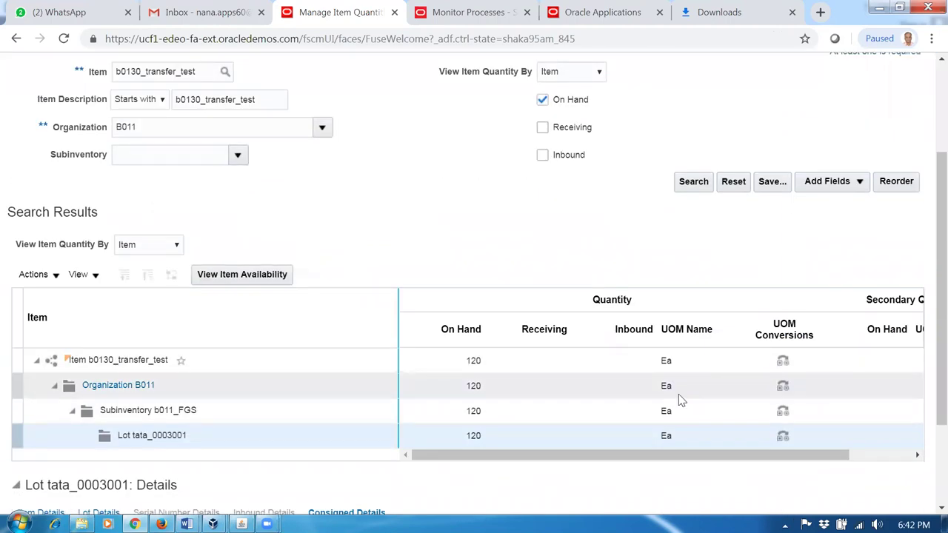
Step: Check lot tata_0003001's availability of 120 Ea on hand, keeping quantities grouped by item
click(251, 276)
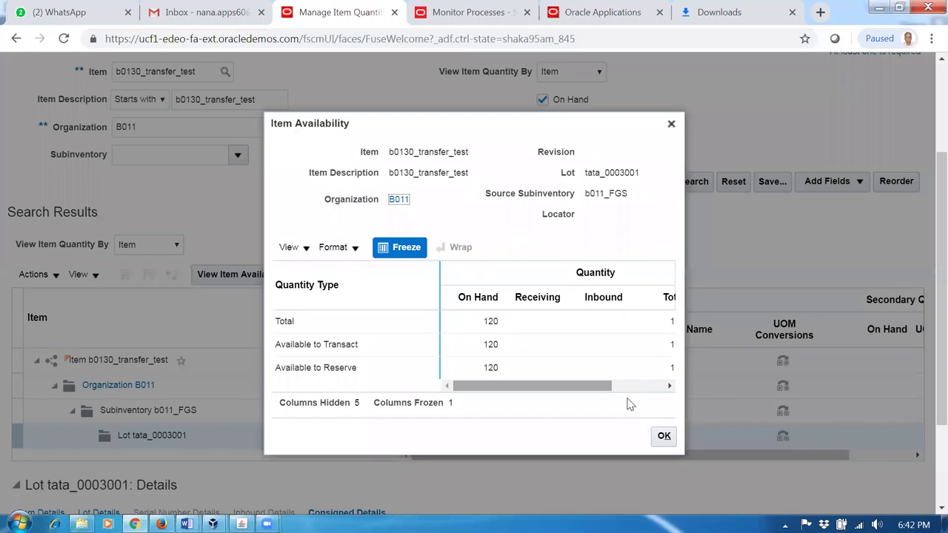
click(664, 436)
click(141, 248)
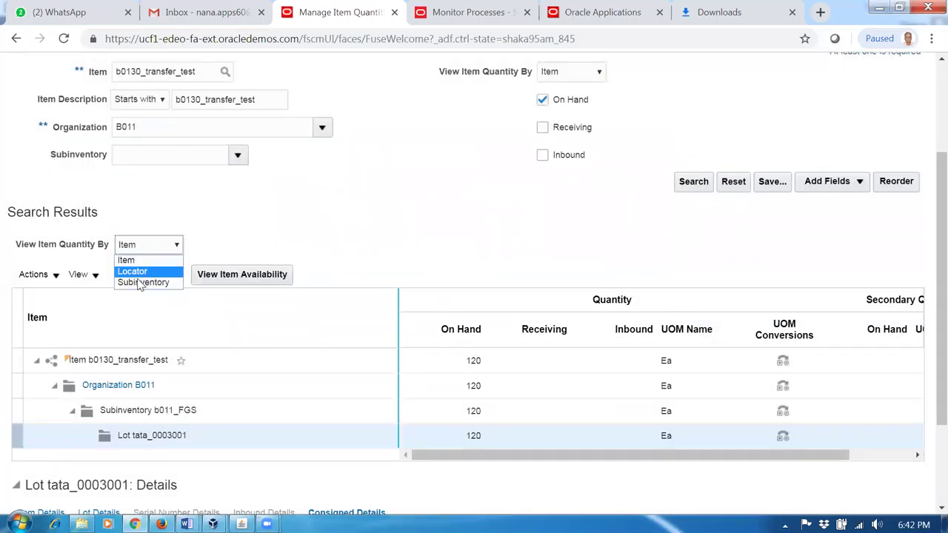
click(278, 241)
scroll(483, 261, up, 3)
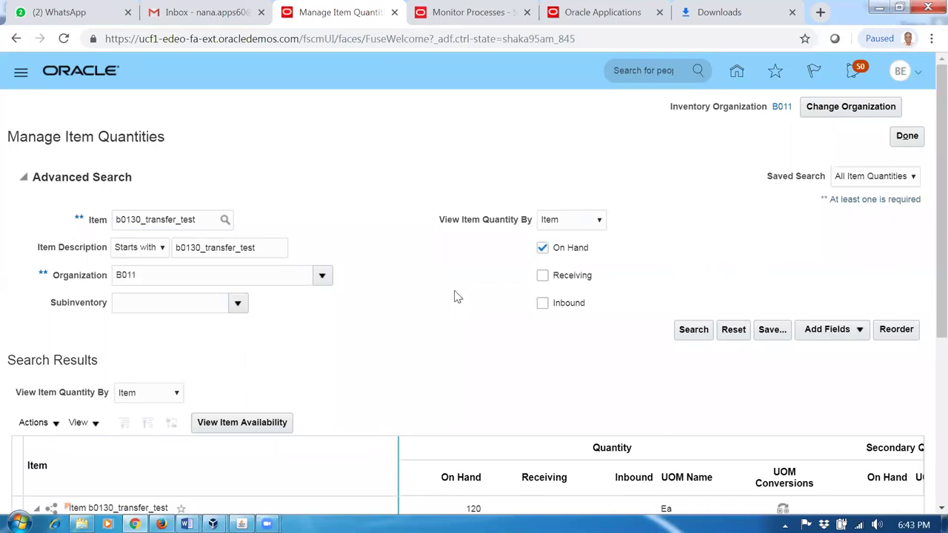
scroll(458, 297, down, 2)
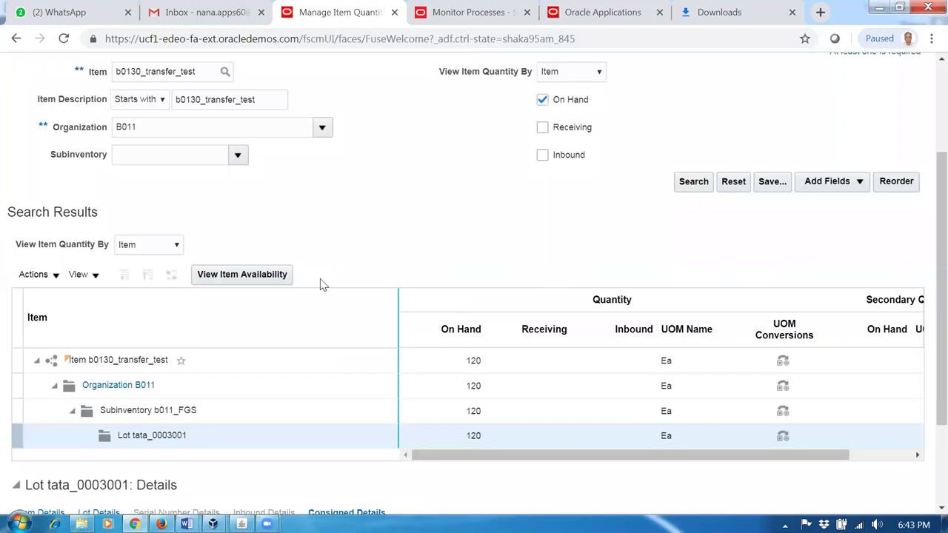
Step: Review lot tata_0003001 availability, then leave Manage Item Quantities for the Inventory Management overview
click(254, 281)
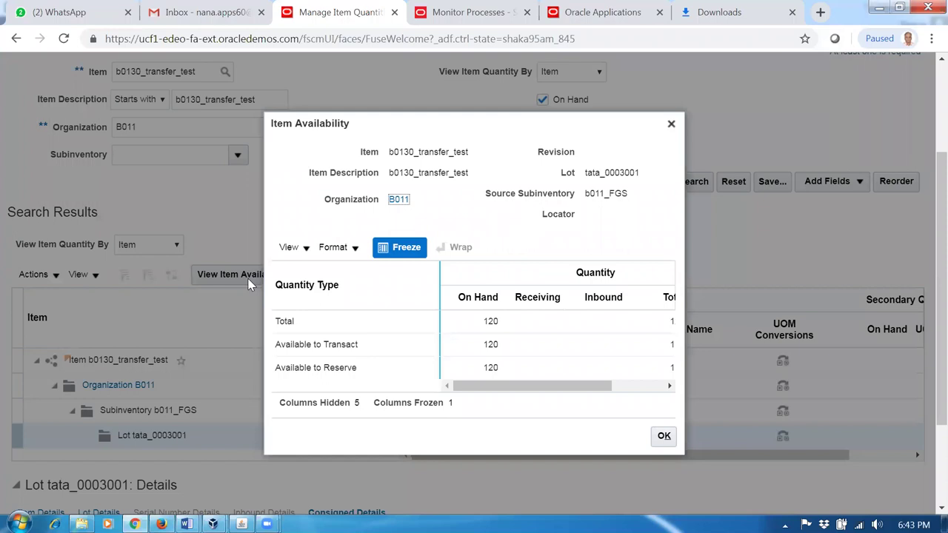
click(665, 436)
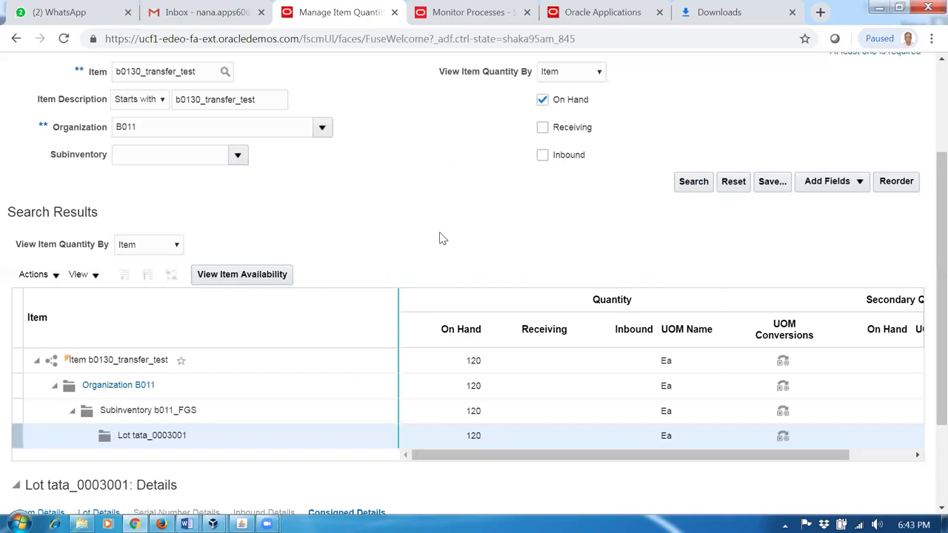
scroll(440, 239, up, 3)
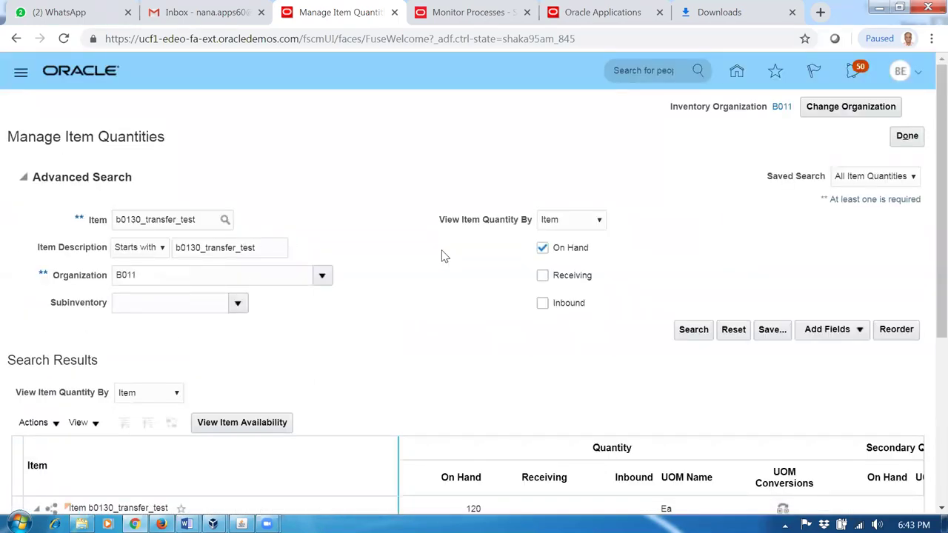
click(908, 136)
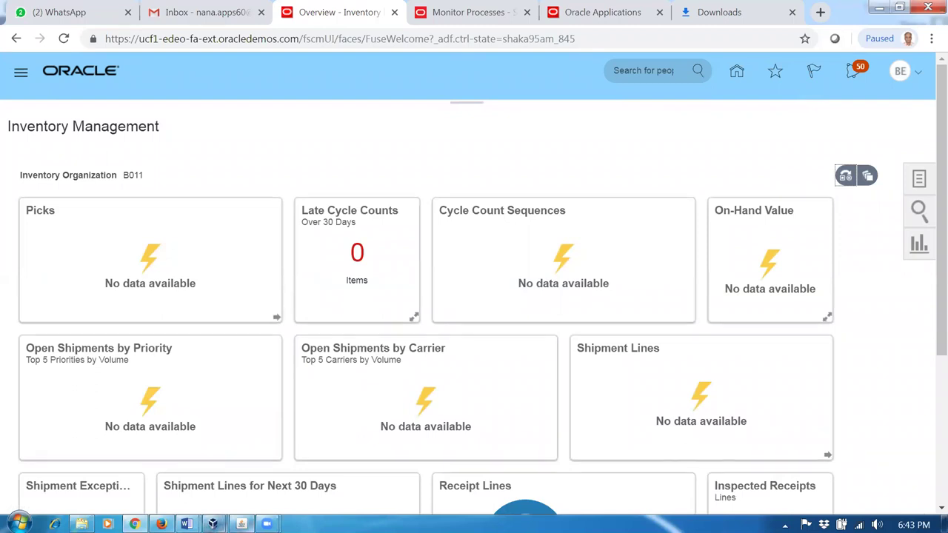
mouse_move(187, 524)
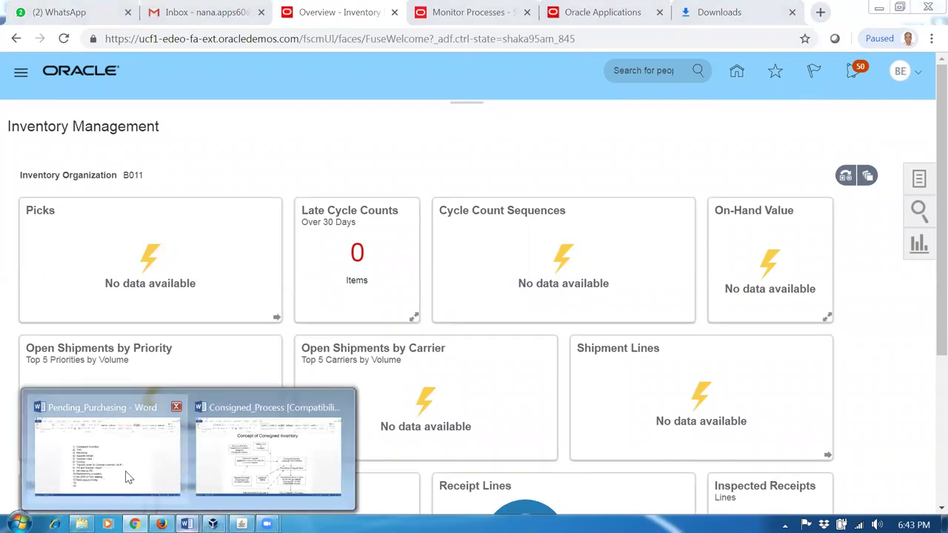
click(129, 478)
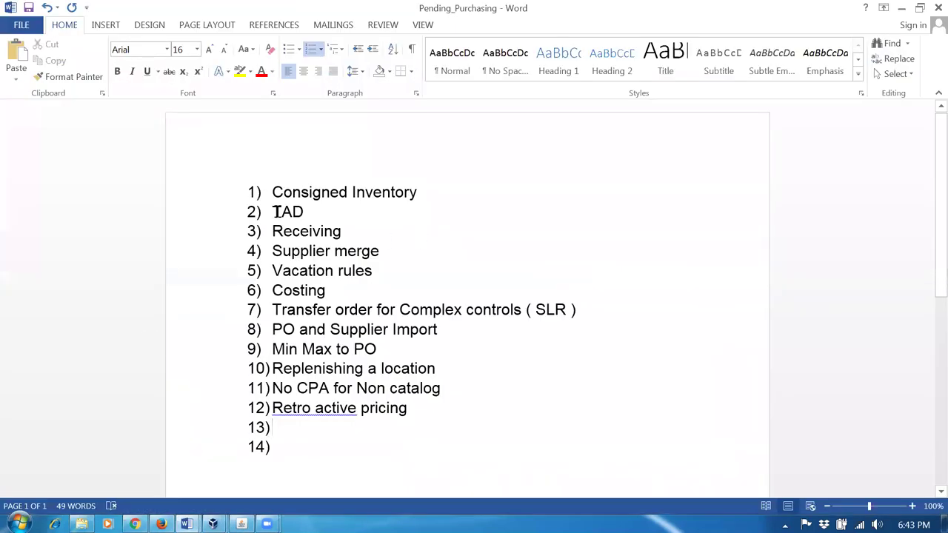
drag(273, 211, 305, 213)
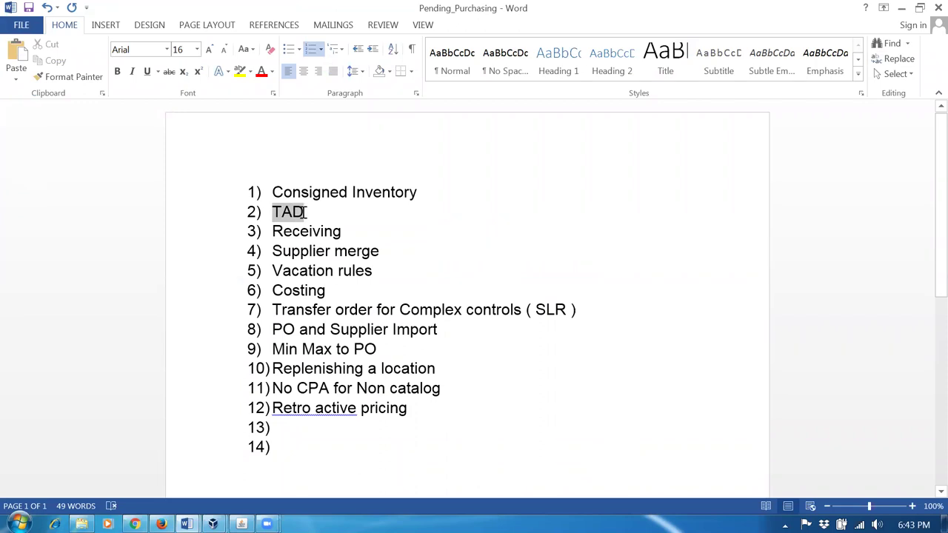
click(329, 310)
drag(276, 212, 312, 213)
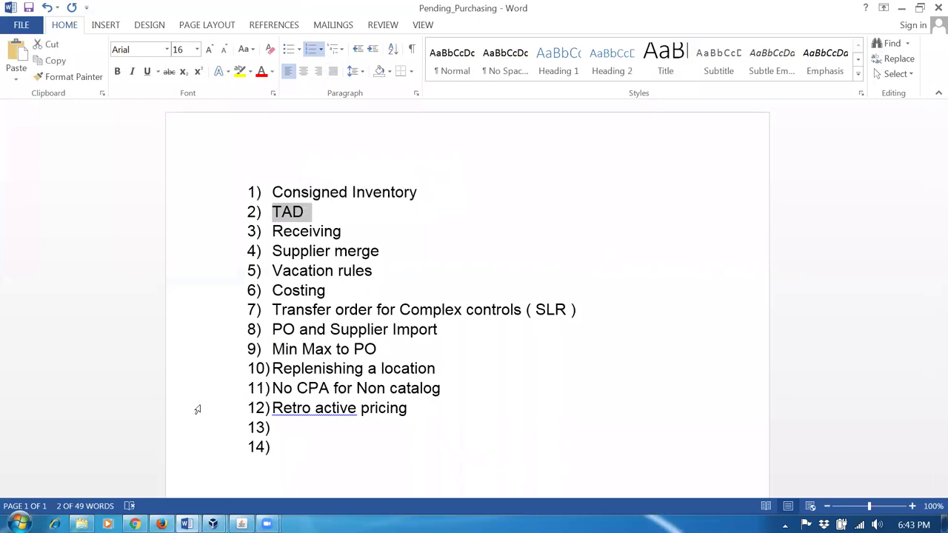
click(317, 252)
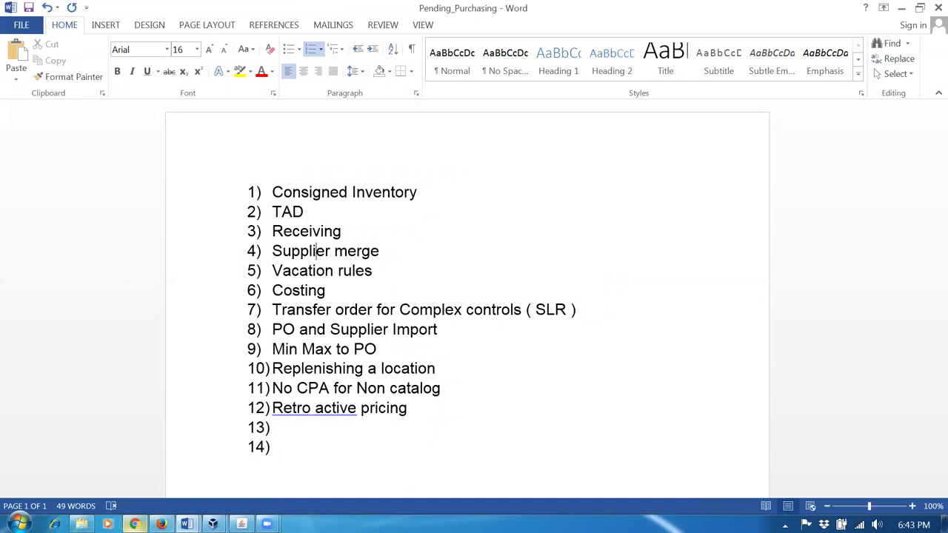
click(135, 524)
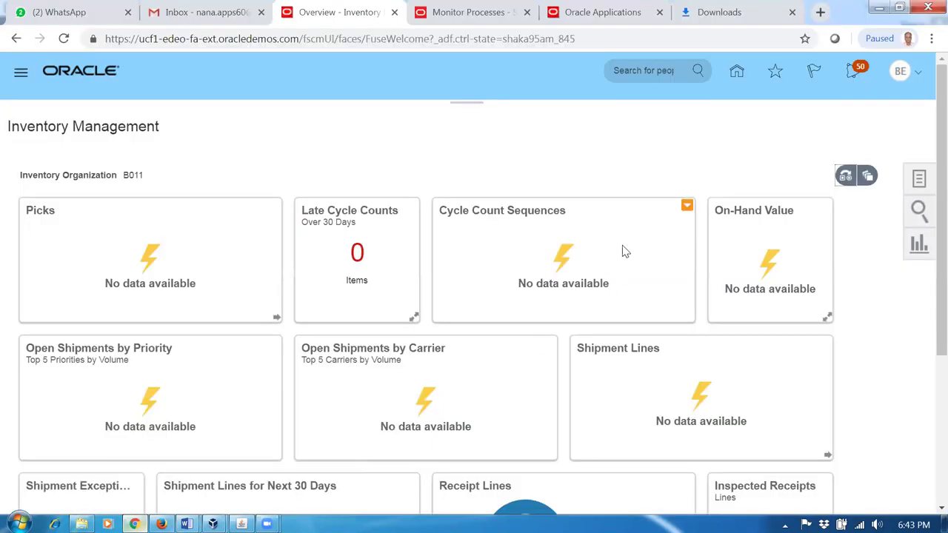
Step: Sign out of the current Fusion session and load the ebtr-test environment
click(900, 74)
click(883, 103)
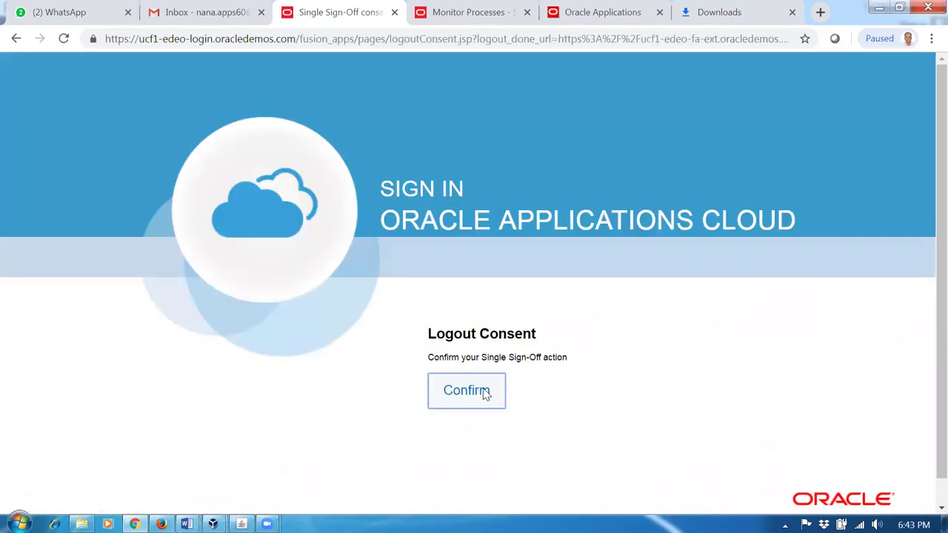
click(485, 392)
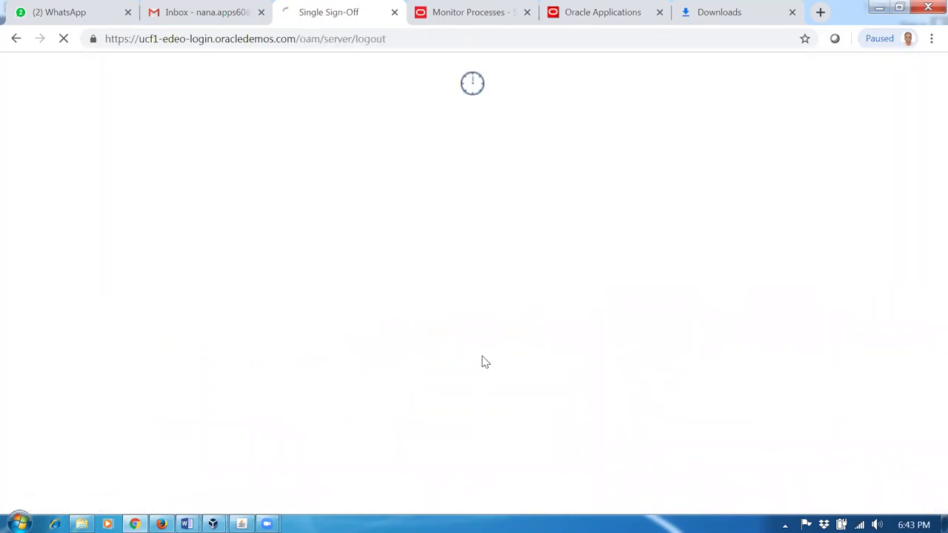
click(349, 46)
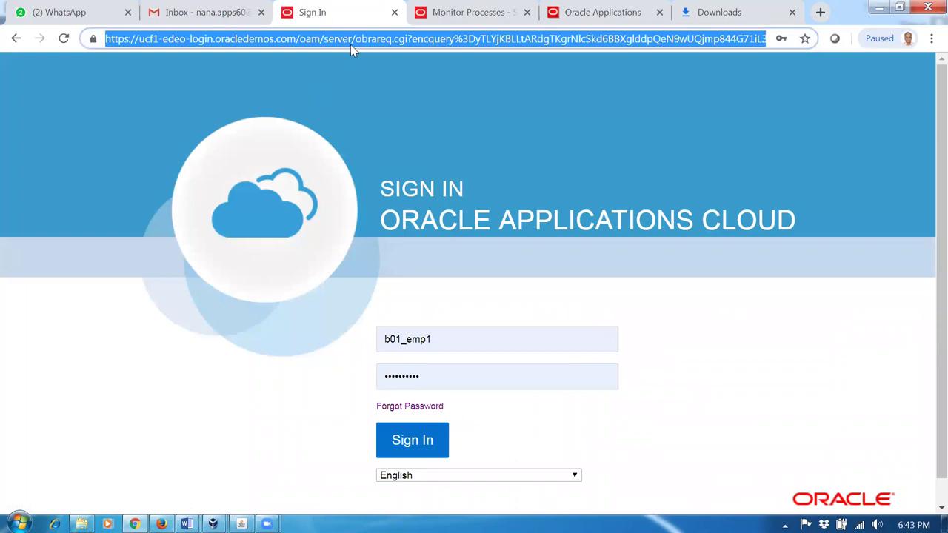
text(ebtr)
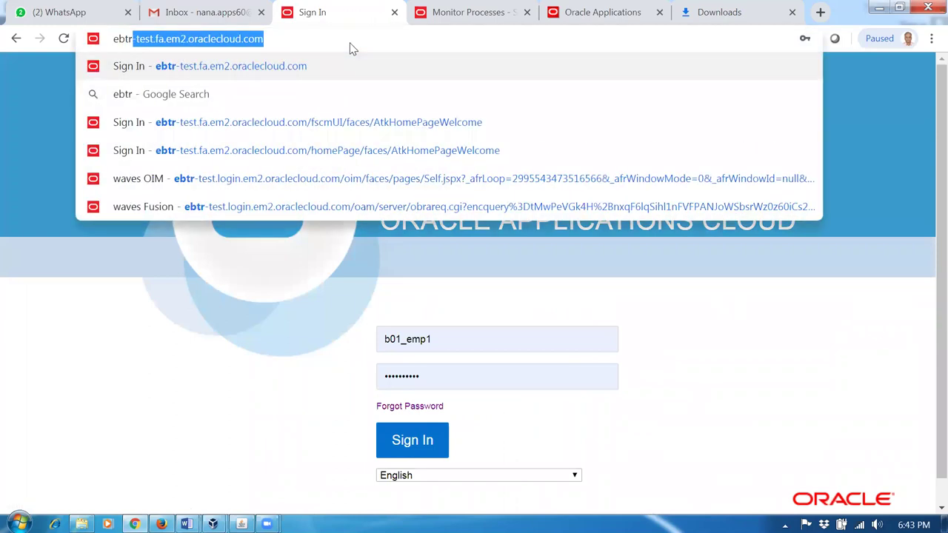
key(Return)
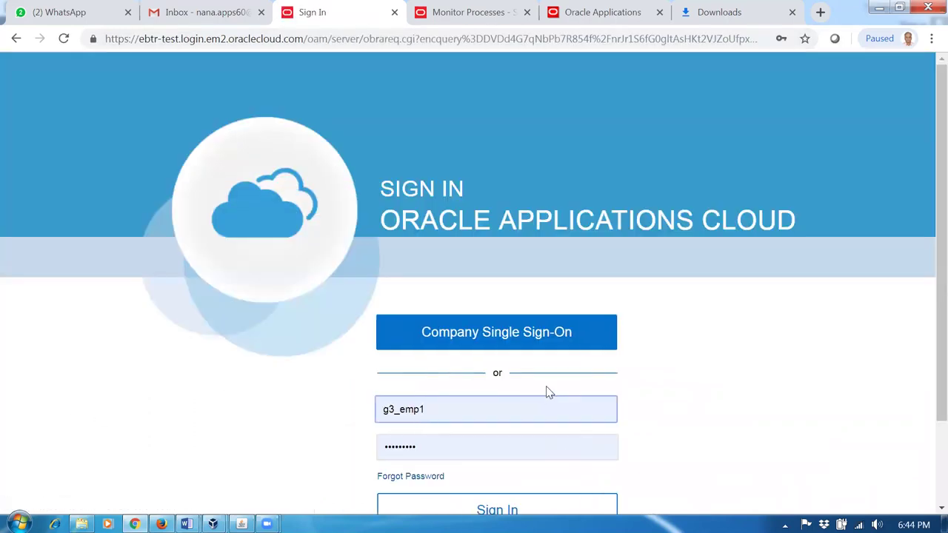
Step: Sign in with the employee user name and password
double_click(476, 403)
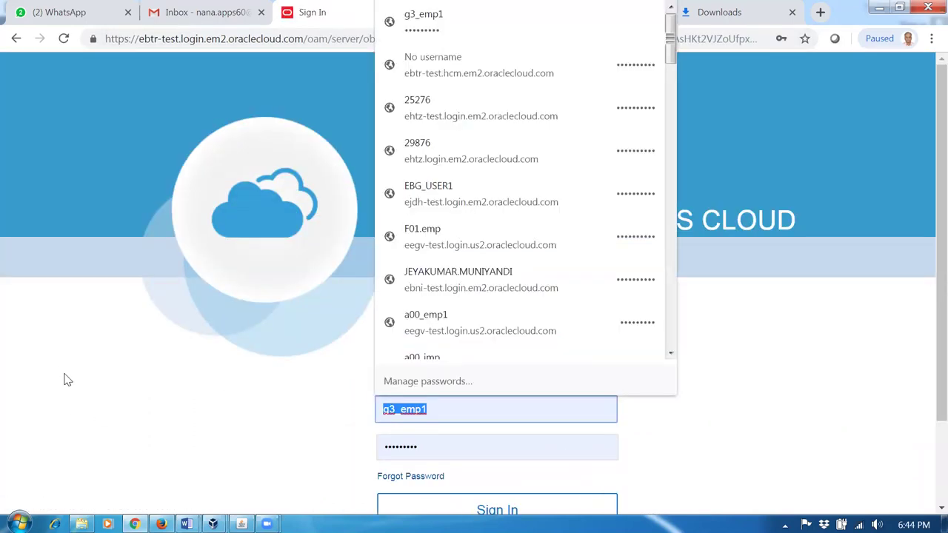
text(g)
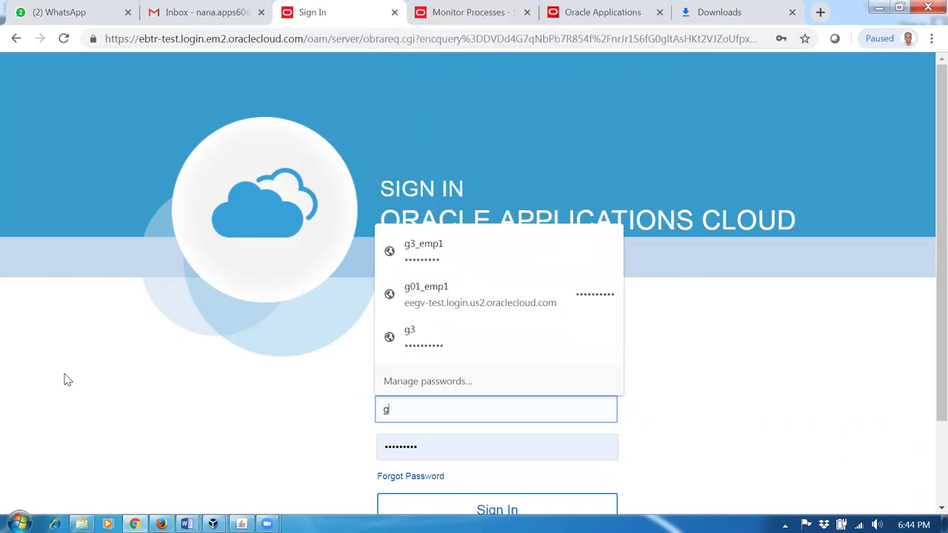
key(BackSpace)
text(aa1_emp1)
key(Tab)
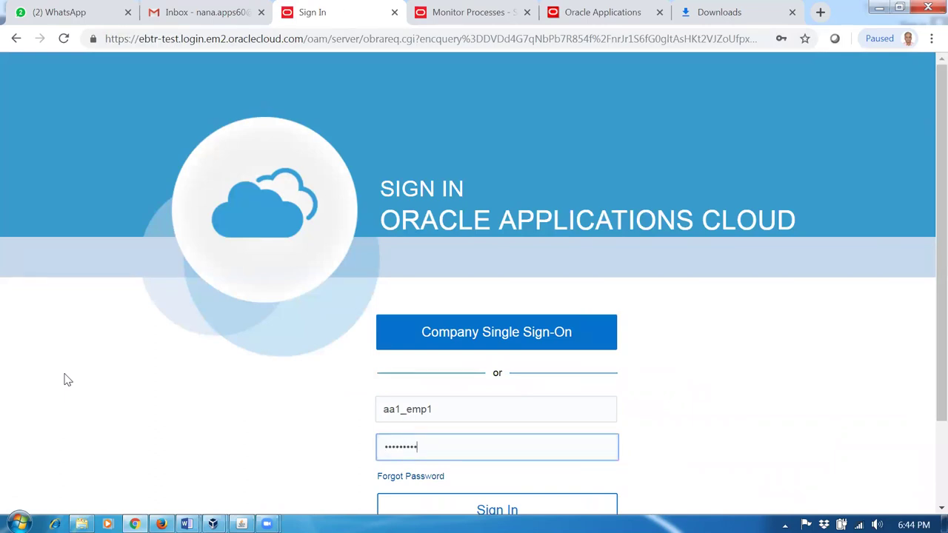
click(393, 508)
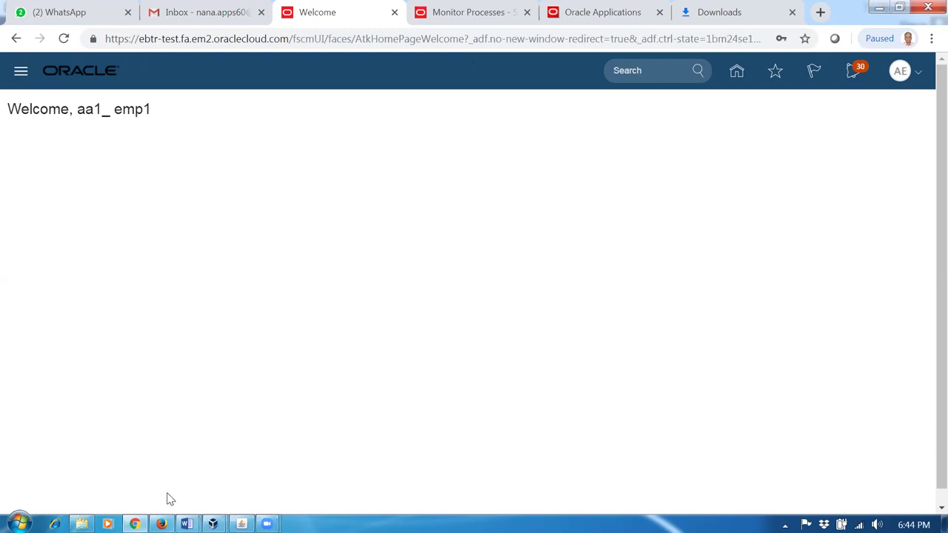
Step: Open 33_Fusion Purchasing Accounting from Fusion_SCM_Training\Fusion_Additional_Docs_Records in Explorer
click(81, 523)
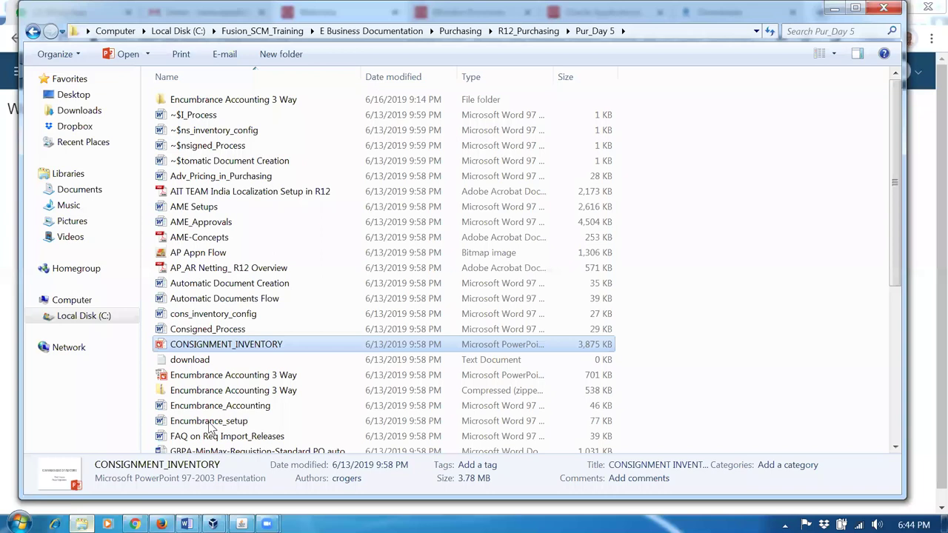
click(261, 31)
double_click(229, 111)
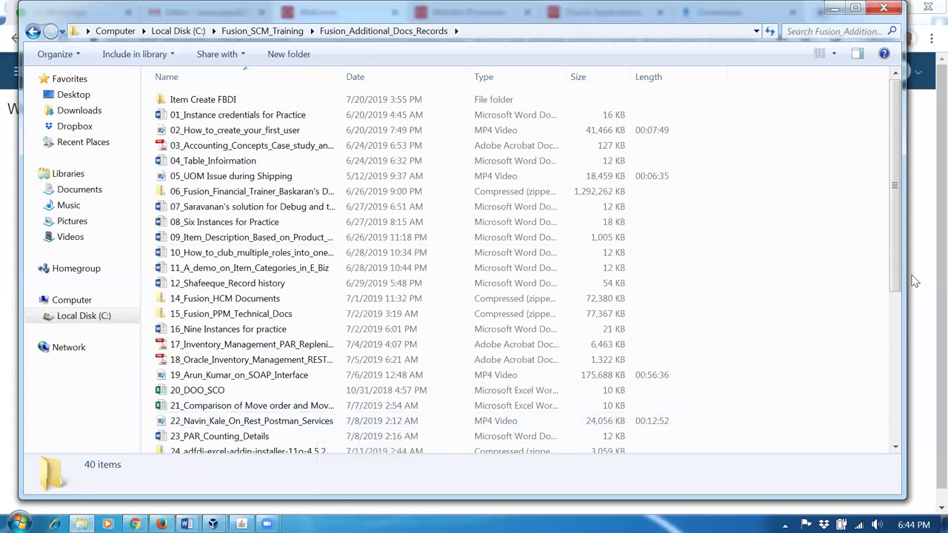
drag(892, 275, 928, 458)
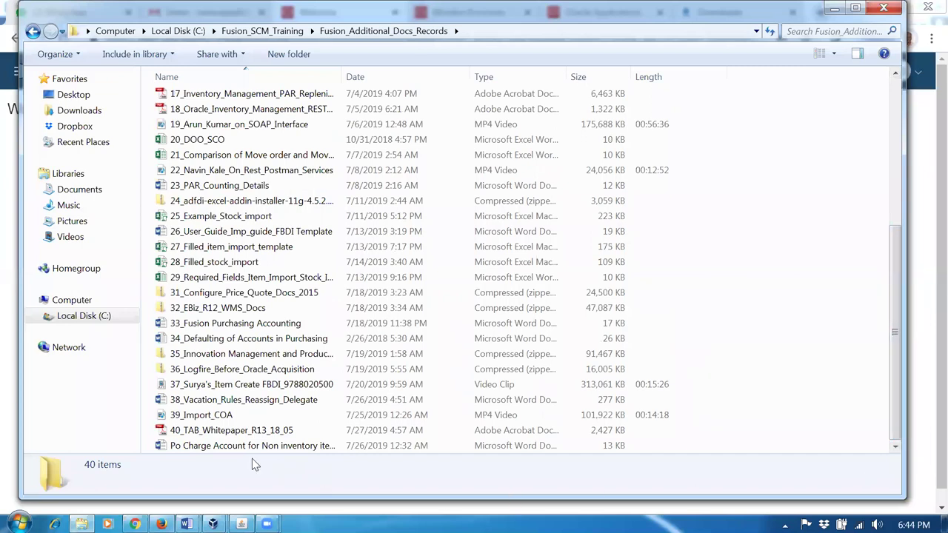
double_click(266, 326)
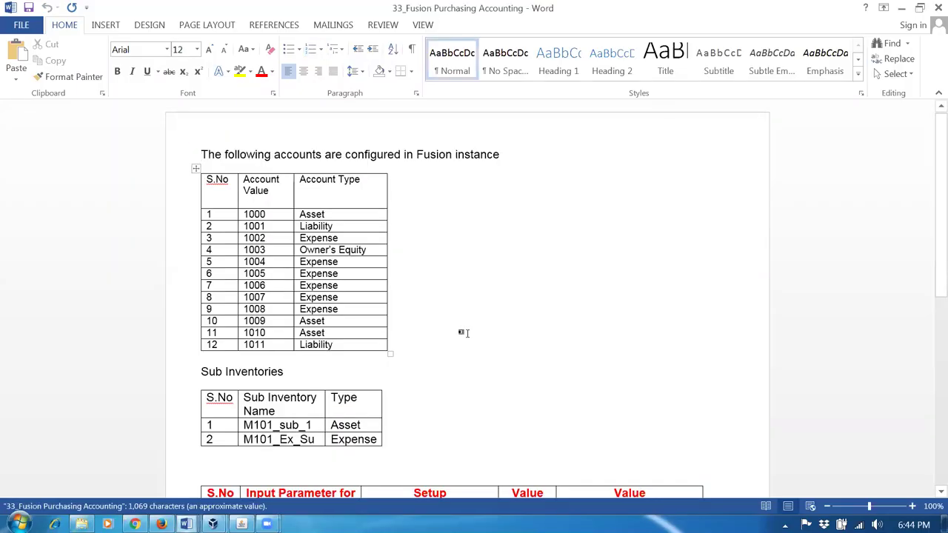
Step: Scroll to the mapping-set table and inspect the Setup and input parameter entries of rows 1–2
scroll(462, 341, up, 3)
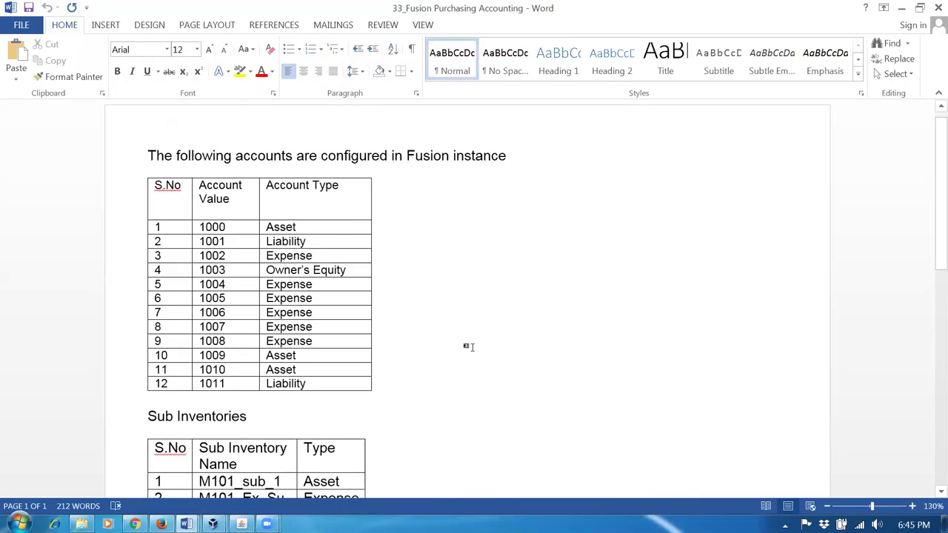
scroll(468, 348, down, 8)
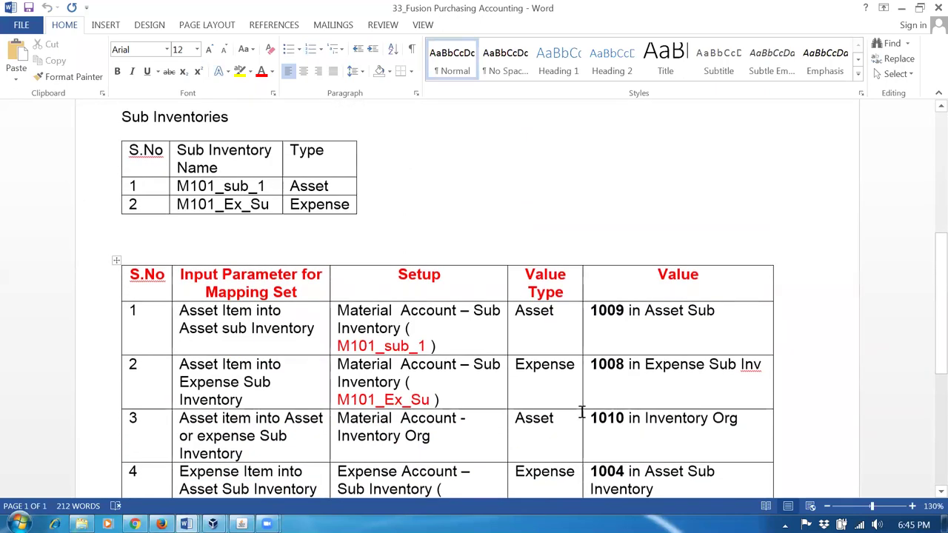
scroll(554, 424, down, 3)
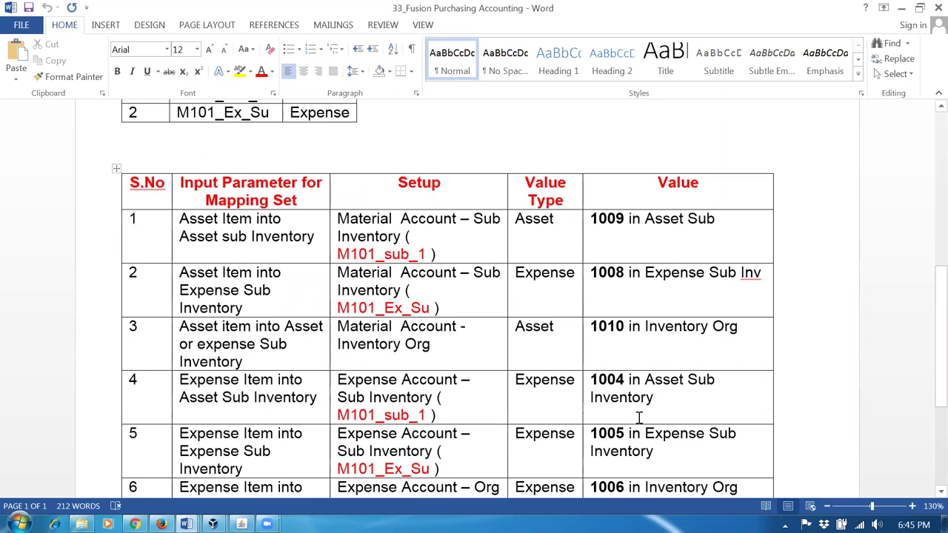
click(381, 221)
click(378, 273)
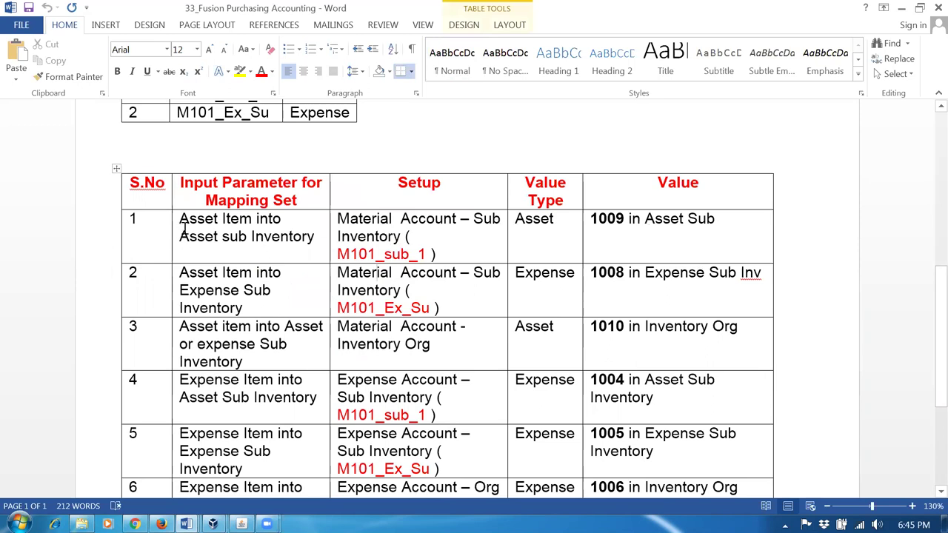
drag(181, 219, 223, 237)
click(406, 278)
click(229, 289)
click(610, 282)
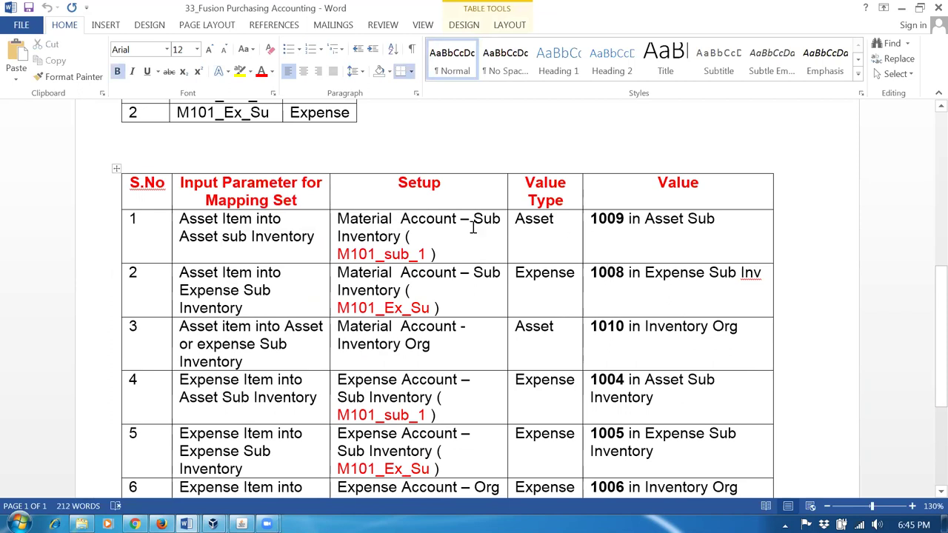
Step: Review the setup, type and value cells of rows 1–3, picking out value 1010
drag(455, 226, 682, 298)
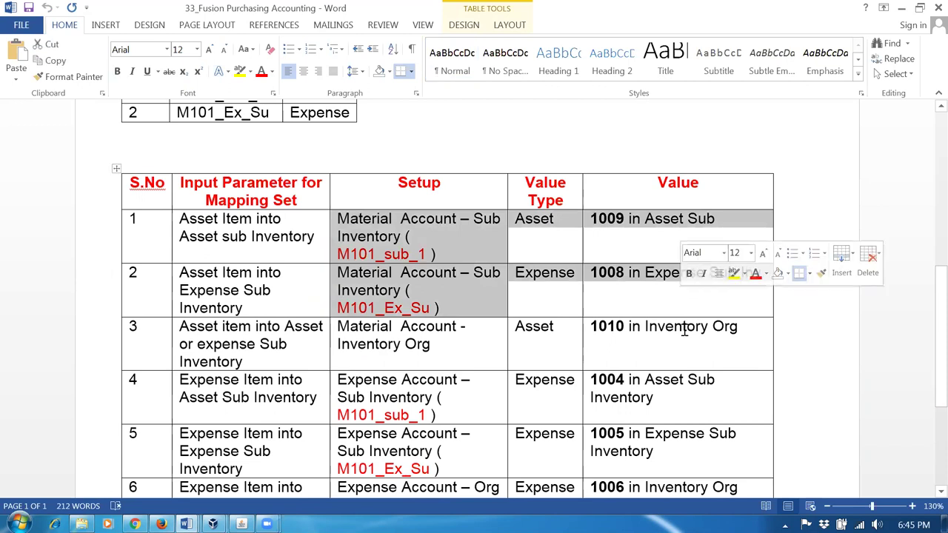
click(365, 327)
drag(375, 333, 719, 355)
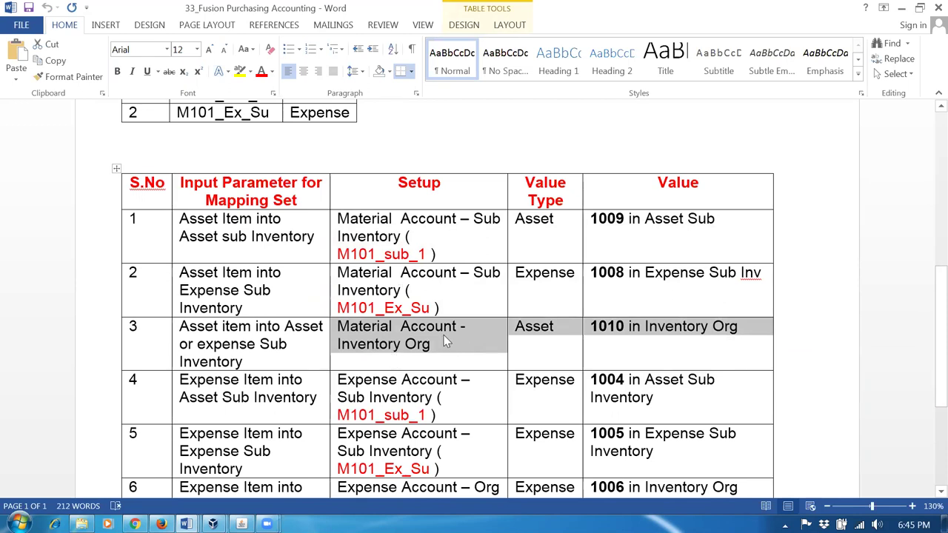
click(625, 222)
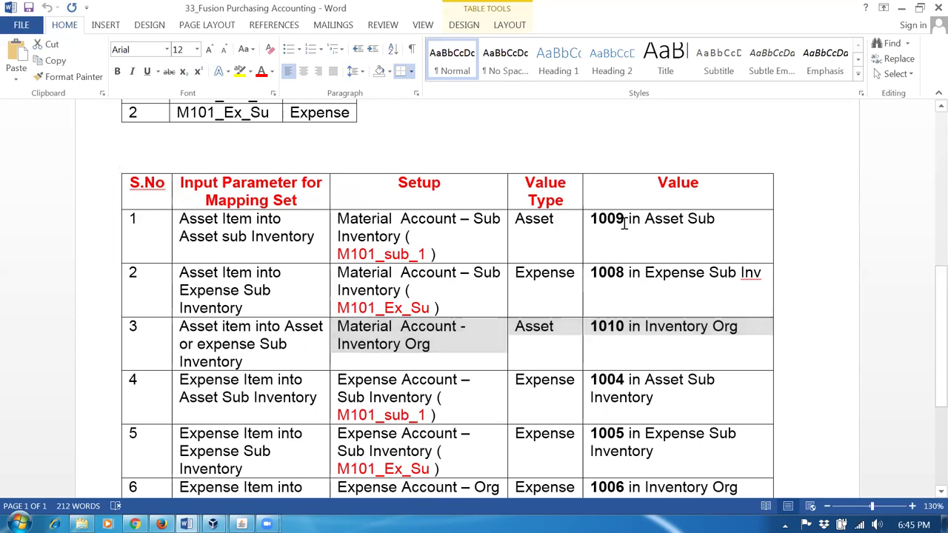
drag(403, 329, 671, 363)
click(627, 328)
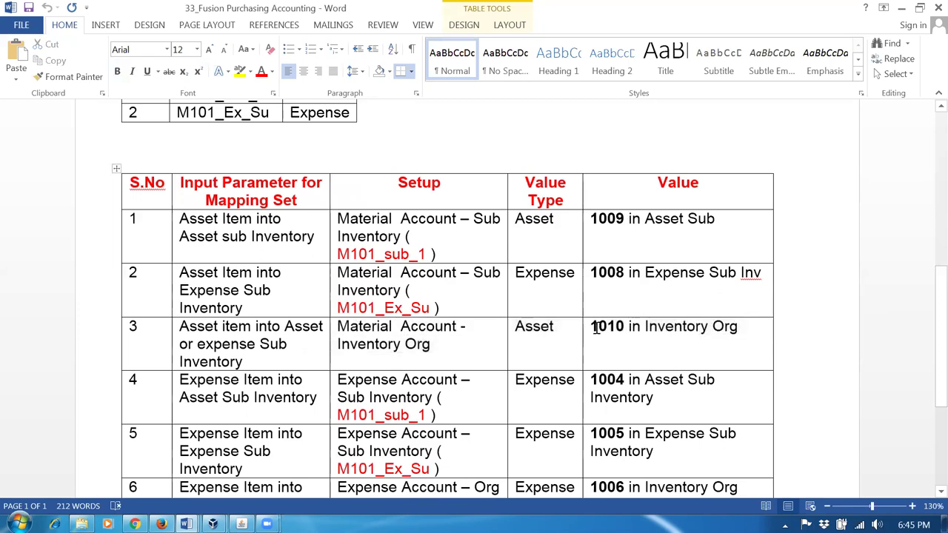
double_click(597, 329)
Step: Check rows 4–5 and the Inventory Org values 1010 and 1006, then return to the Oracle window
scroll(637, 349, down, 3)
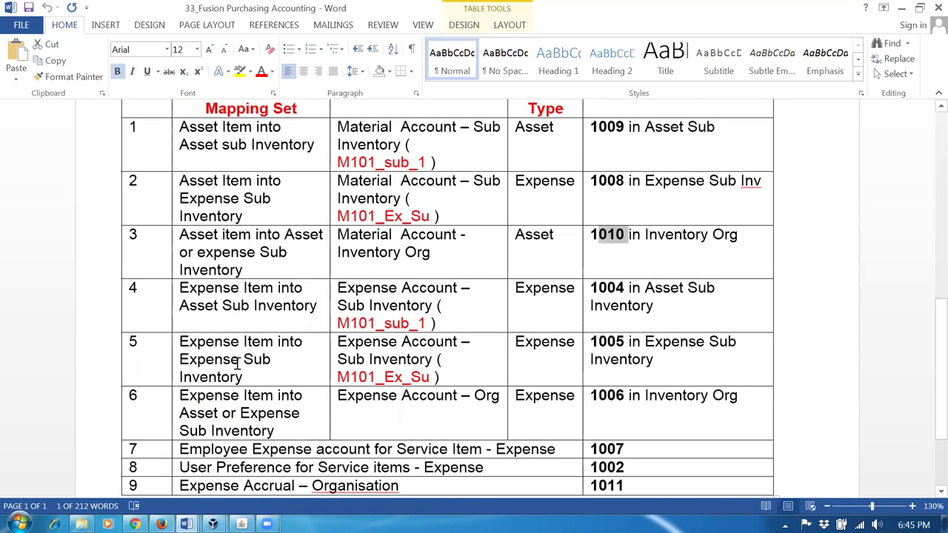
click(644, 292)
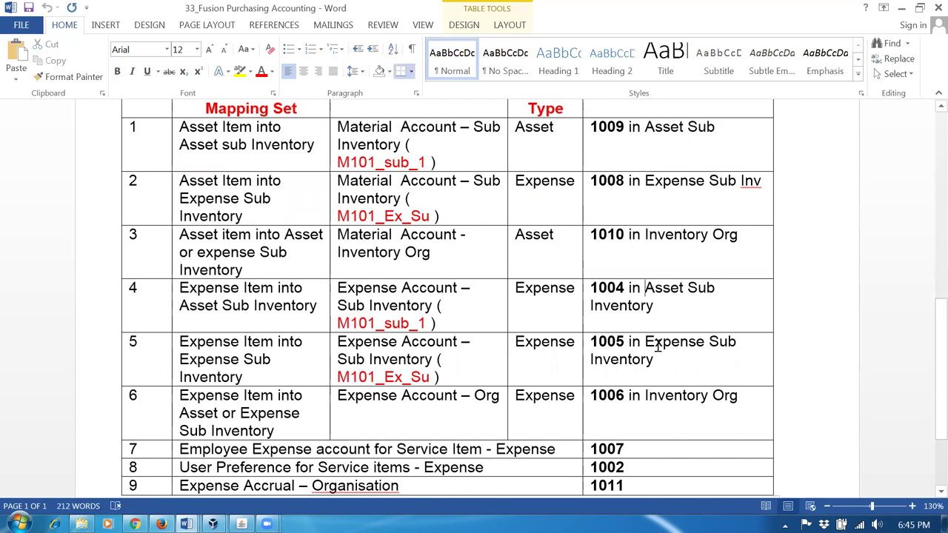
drag(455, 293, 702, 348)
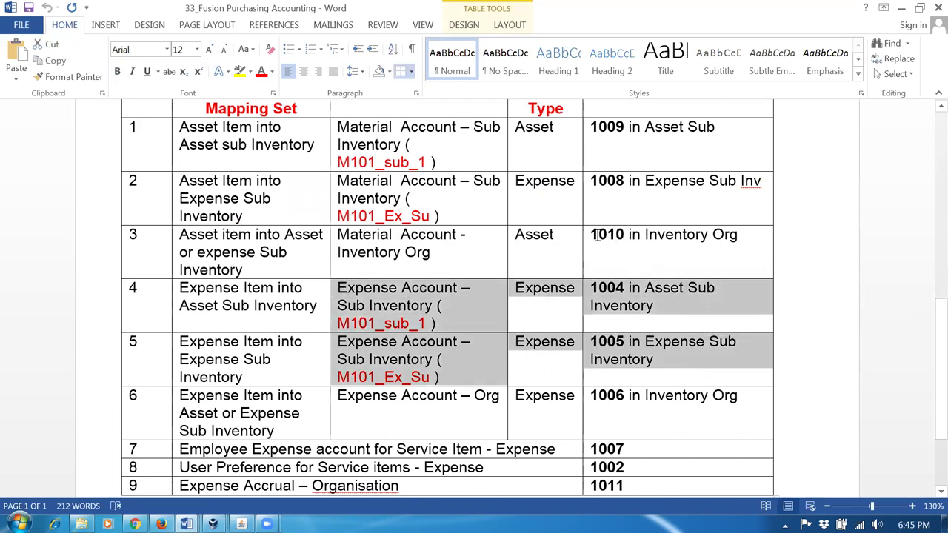
drag(598, 235, 711, 235)
drag(597, 406, 664, 411)
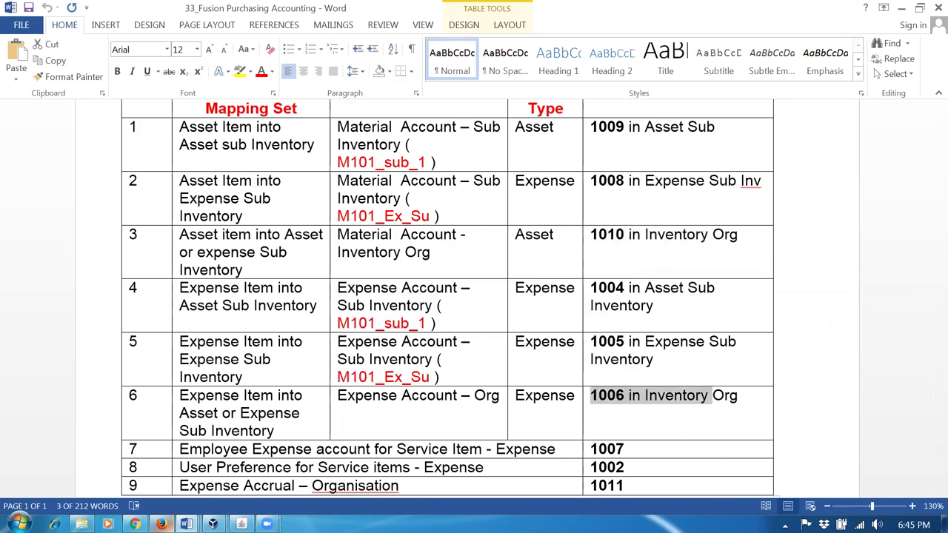
click(135, 524)
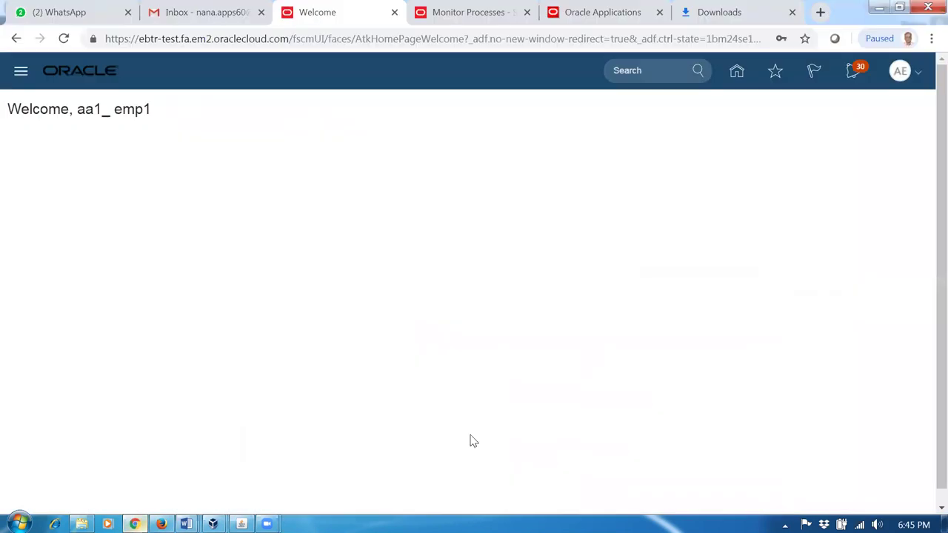
Step: Go Home and open Procurement > Purchase Requisitions
click(738, 73)
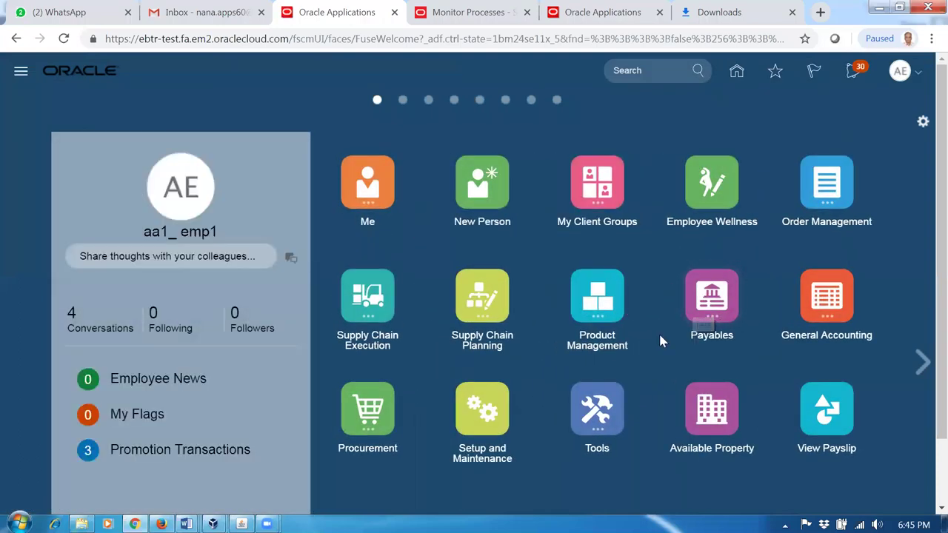
click(396, 423)
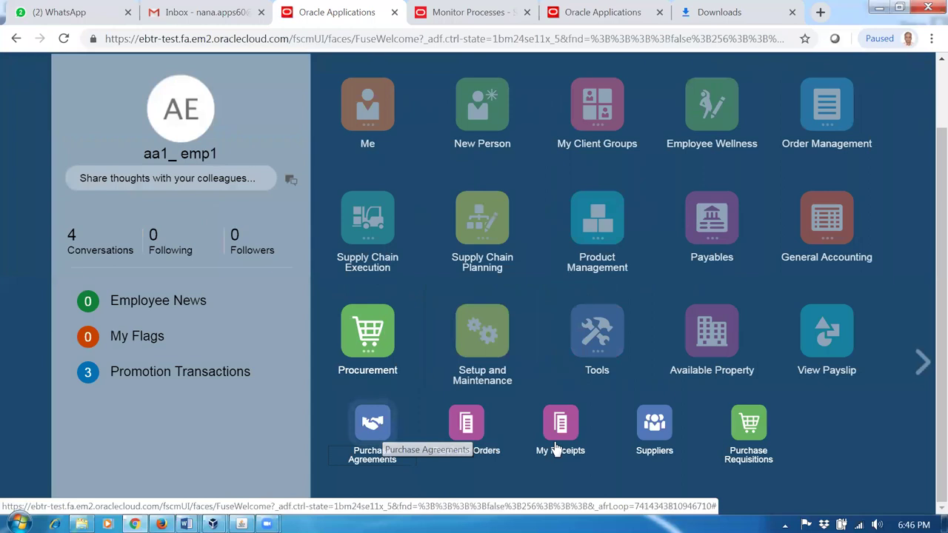
click(749, 439)
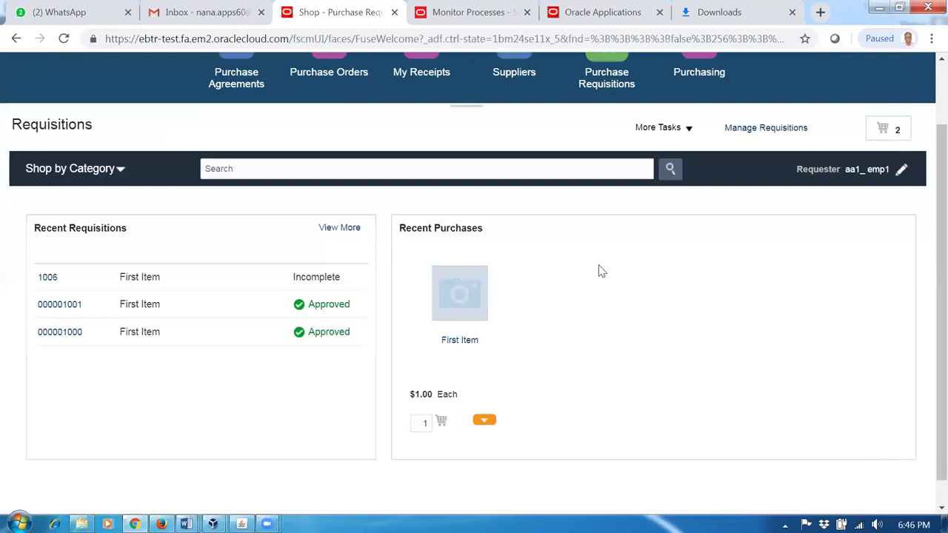
Step: Enter a requisition line for item aa150_asset_item, then switch to the Word mapping table
click(652, 132)
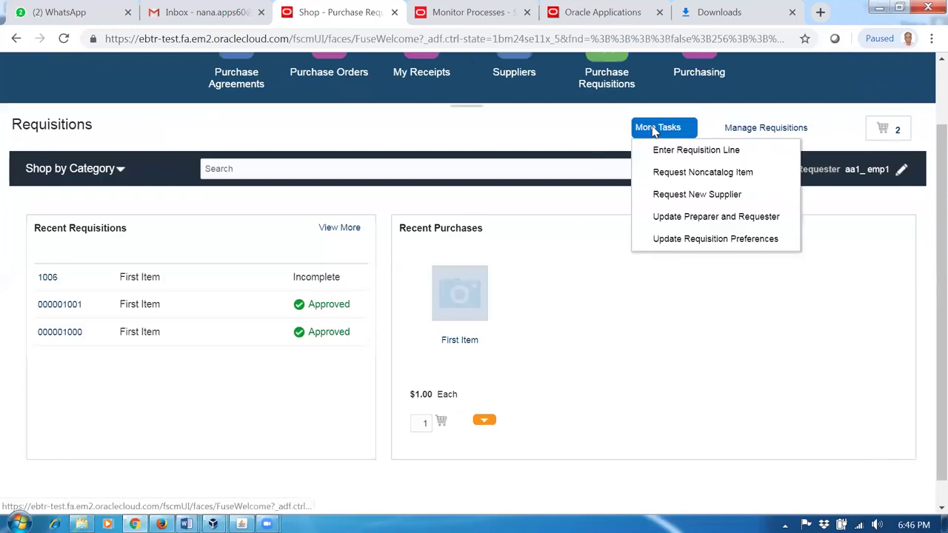
click(661, 150)
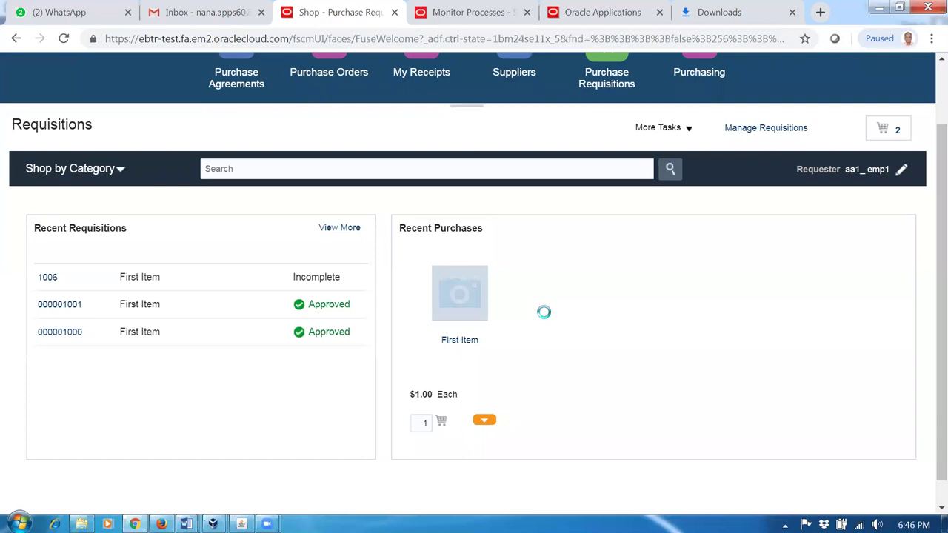
click(208, 202)
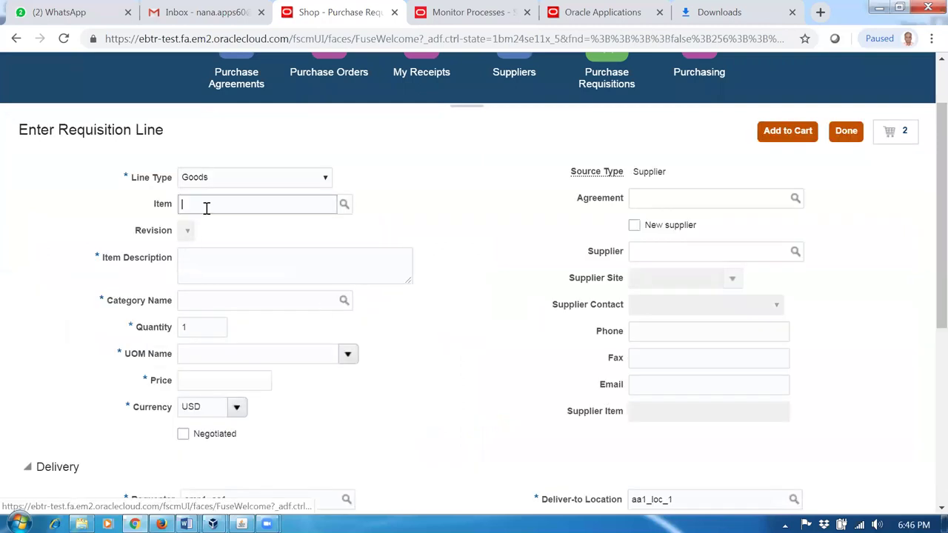
text(b0150)
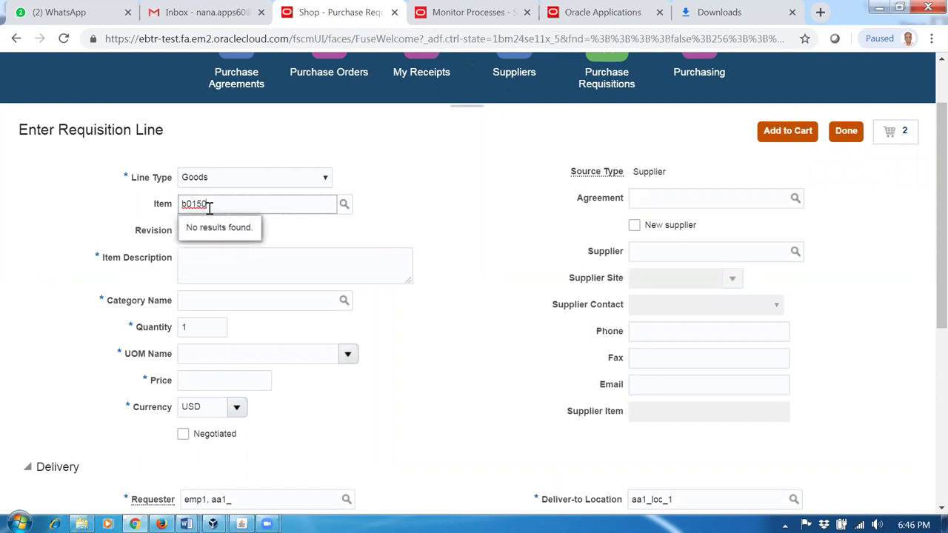
drag(220, 205, 124, 204)
text(aa150)
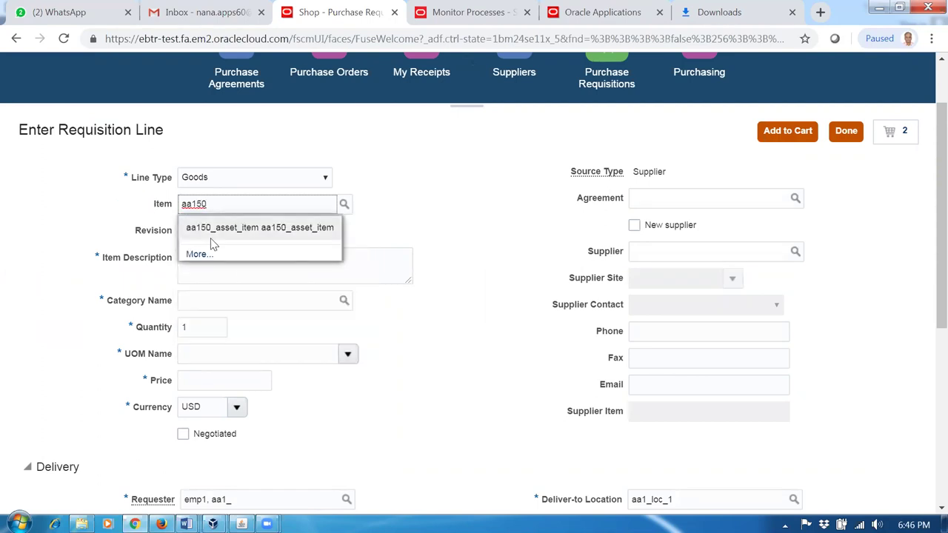
click(213, 226)
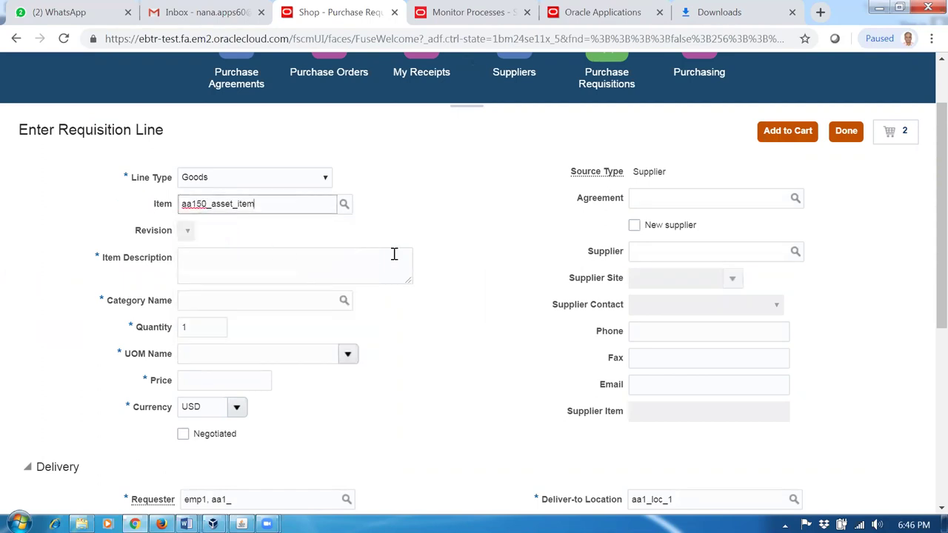
key(alt+Tab)
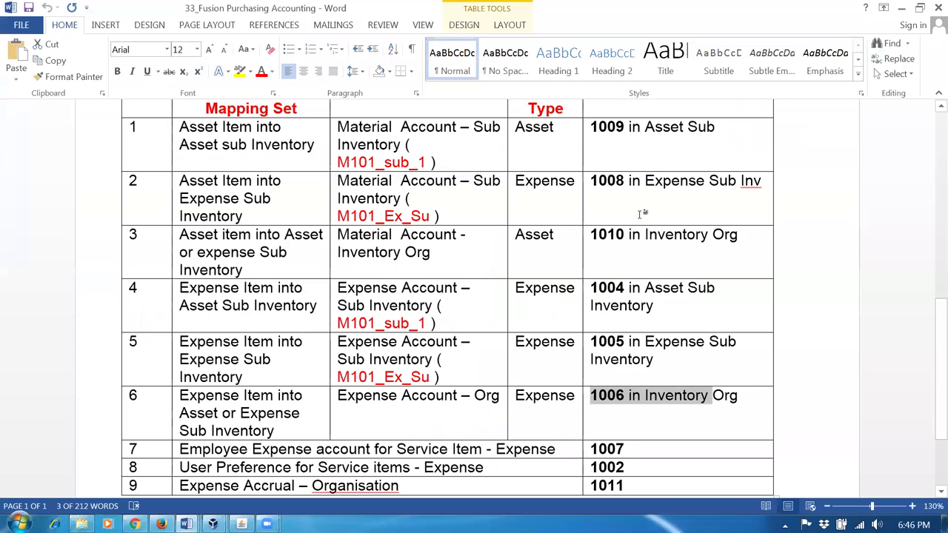
Step: Highlight Inventory Org values 1010 (row 3) and 1006 (row 6), then return to the requisition page
scroll(618, 256, up, 1)
double_click(606, 282)
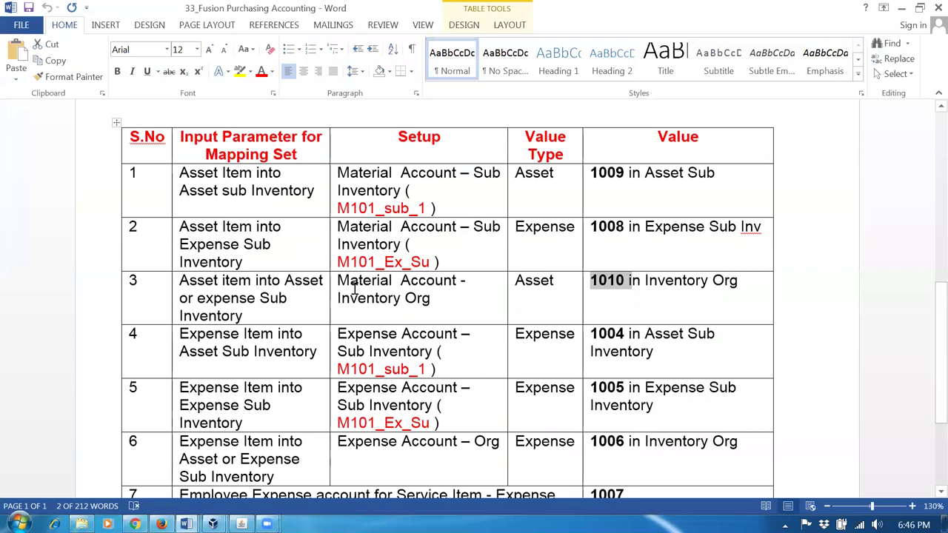
drag(459, 174, 697, 243)
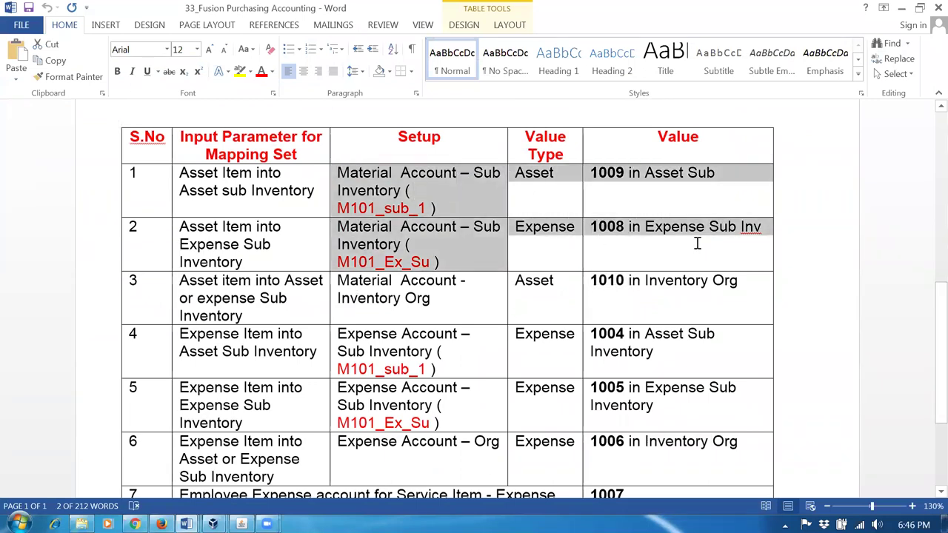
click(609, 285)
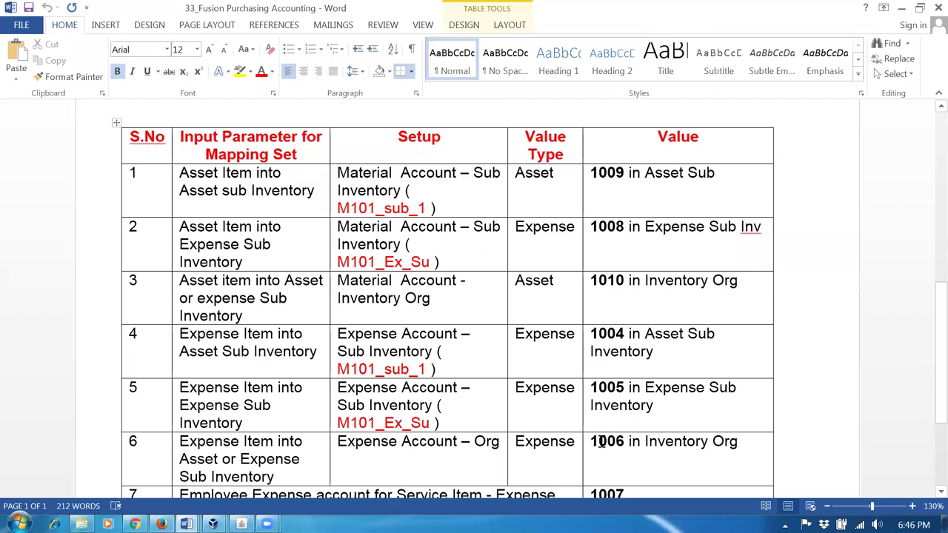
drag(612, 448, 632, 452)
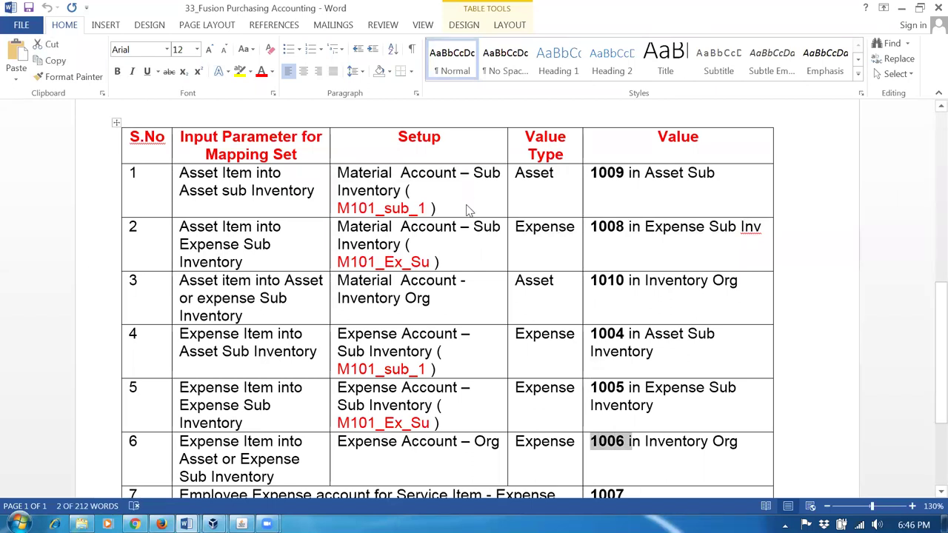
key(alt+Tab)
scroll(417, 305, down, 4)
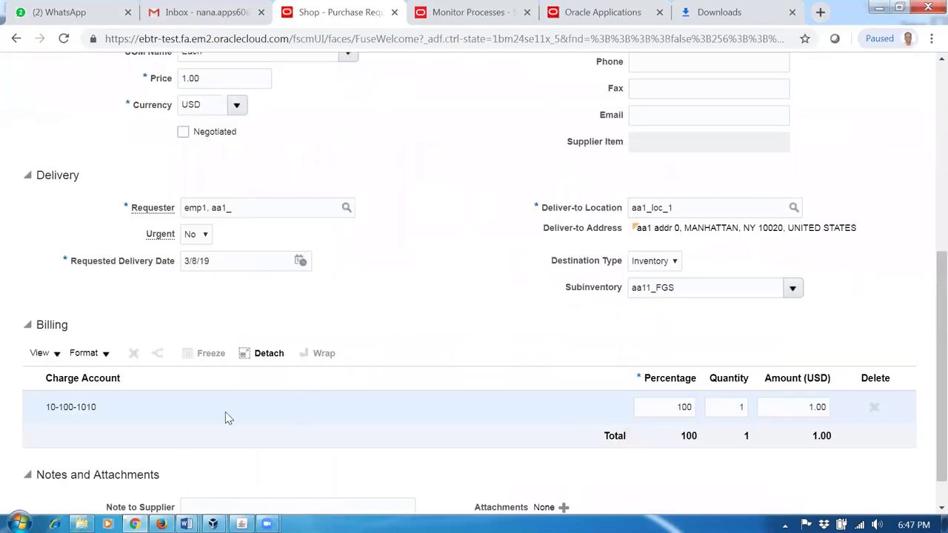
Step: Change the requisition line item to aa151_expense_item
scroll(500, 326, up, 4)
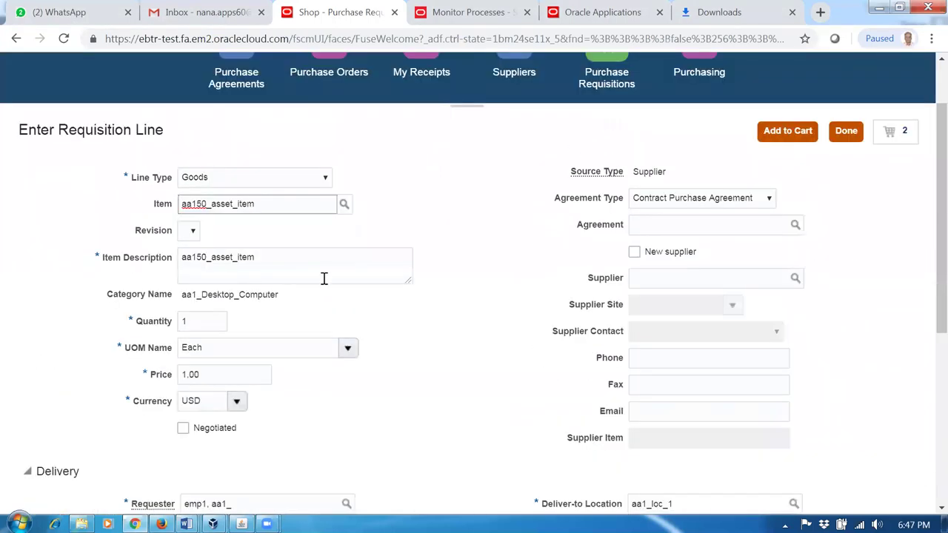
double_click(190, 208)
text(aa151)
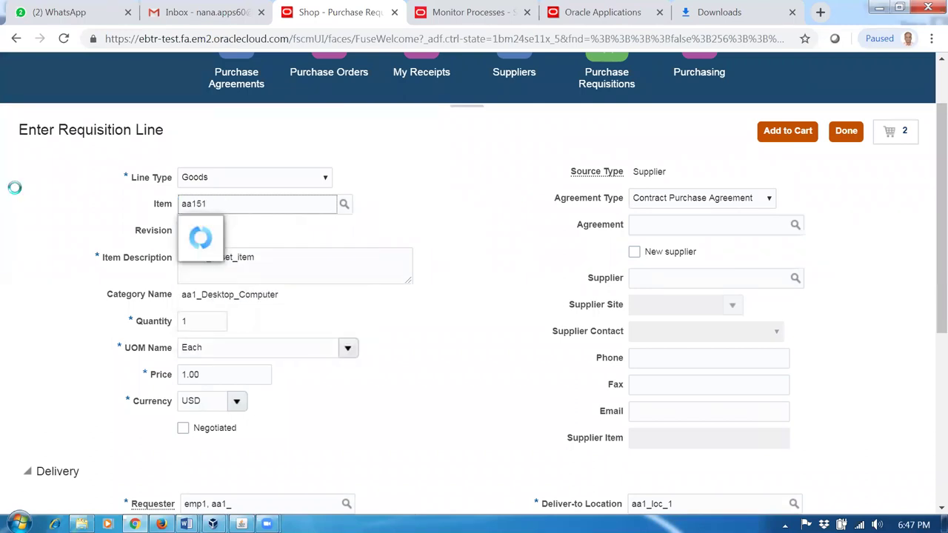
click(305, 230)
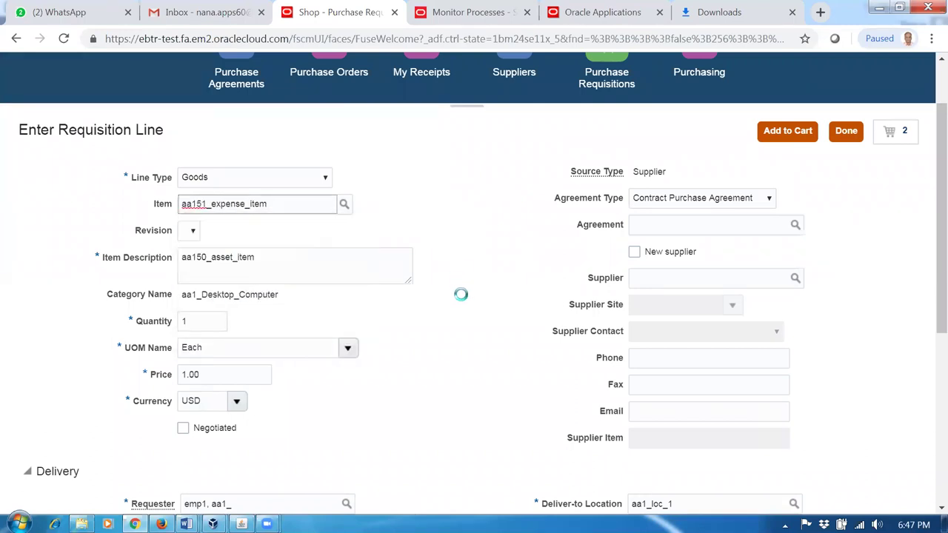
scroll(458, 322, down, 4)
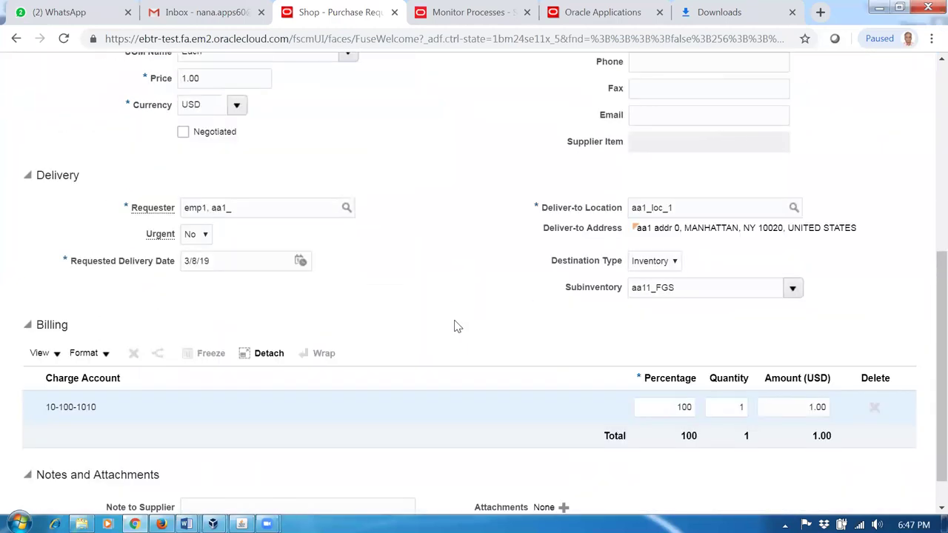
scroll(413, 246, up, 3)
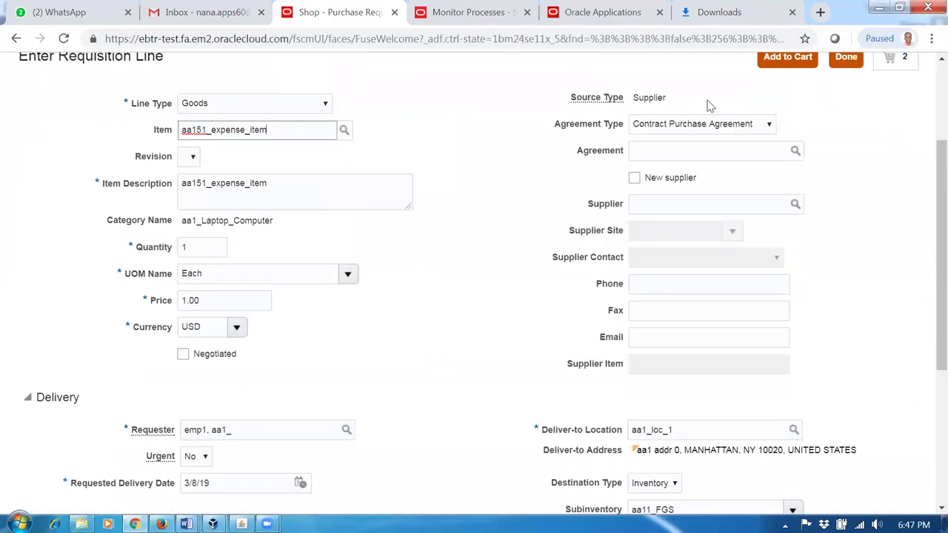
Step: Remove both First Item lines from the cart, add aa151_expense_item, and review it as a requisition
click(906, 60)
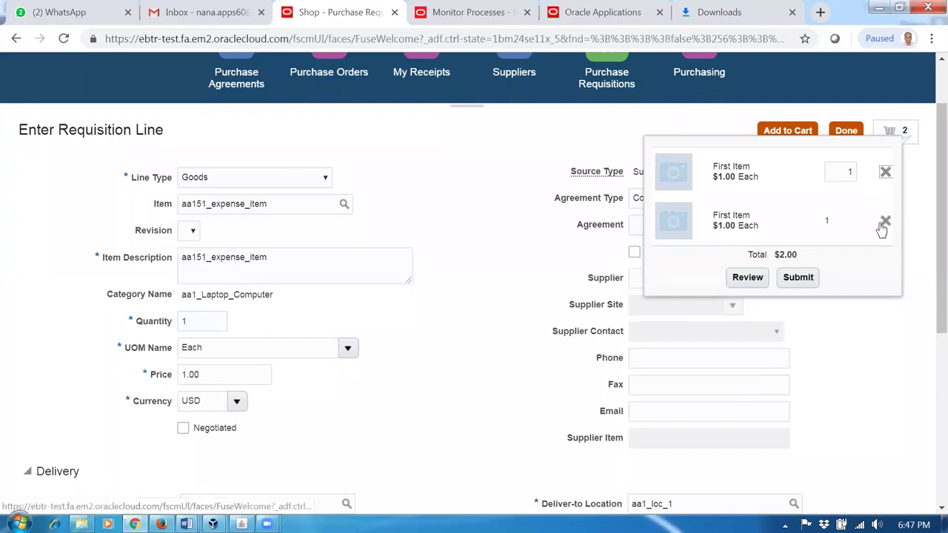
click(885, 224)
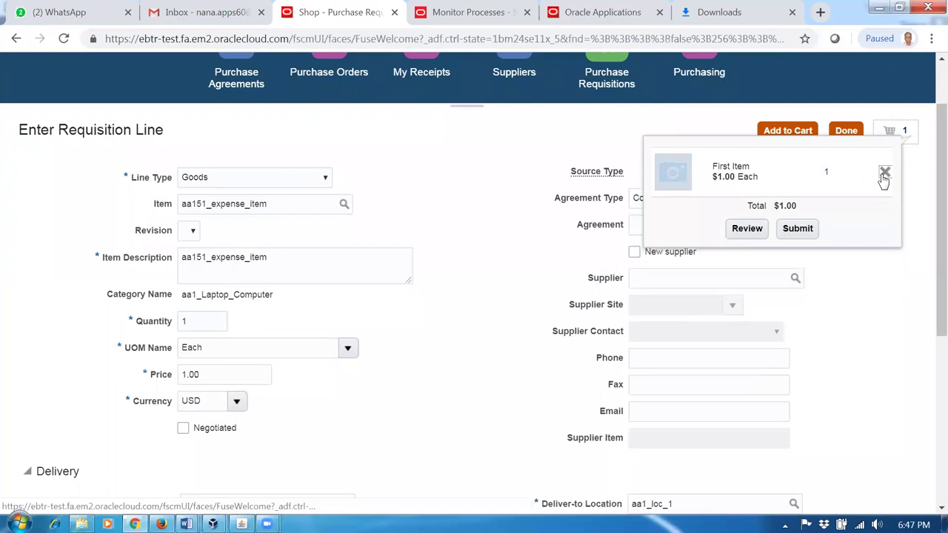
click(885, 175)
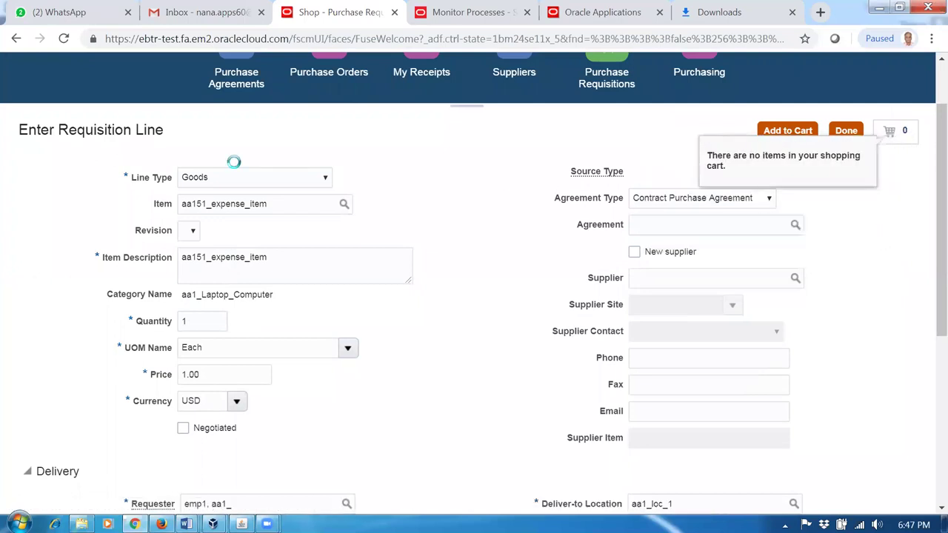
click(794, 129)
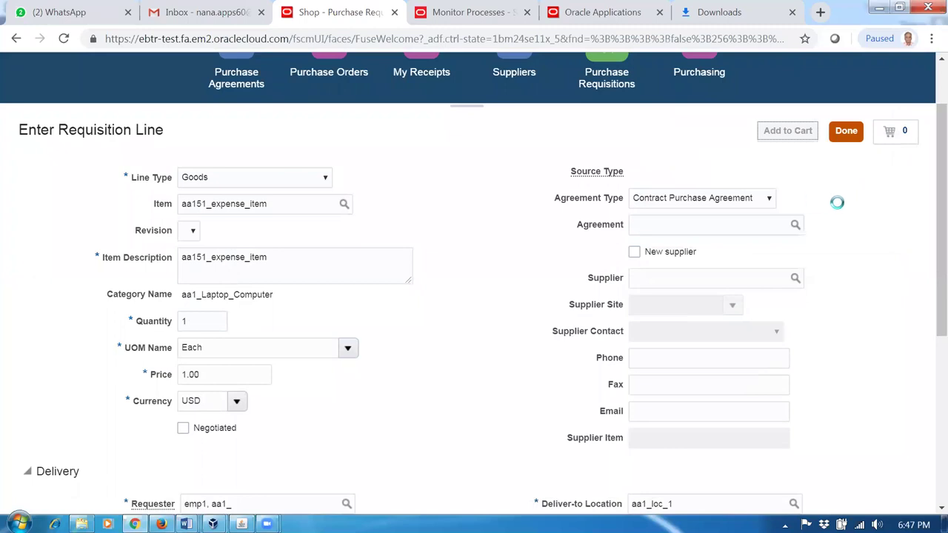
click(905, 131)
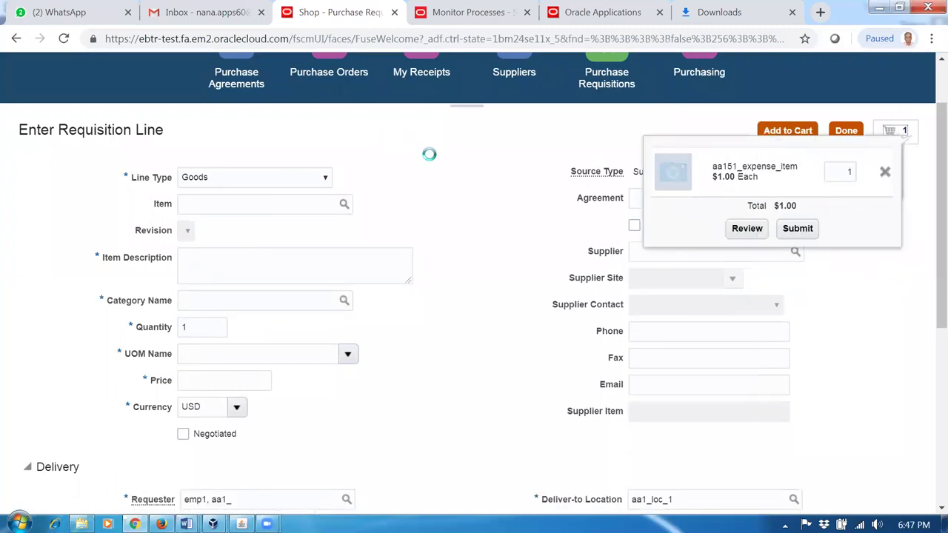
click(734, 235)
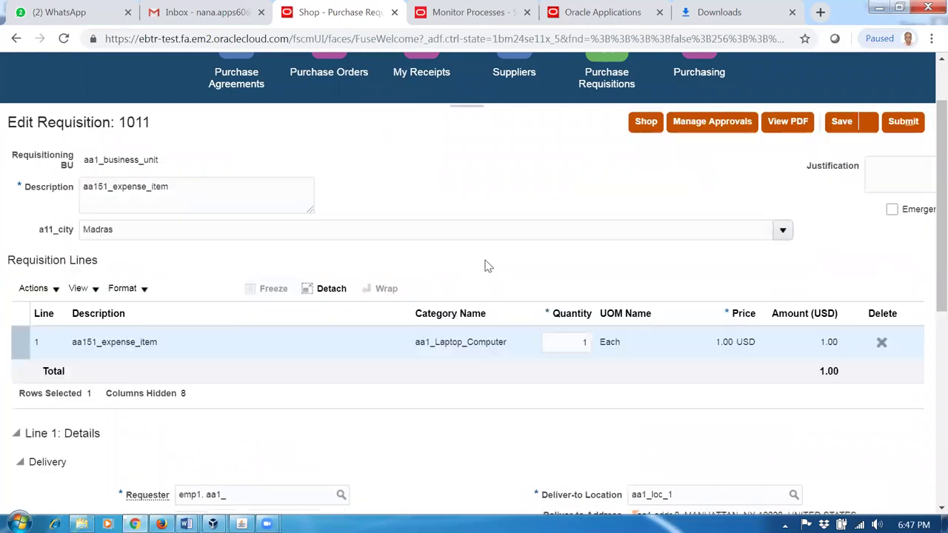
Step: Inspect the aa151_expense_item line's billing charge account on requisition 1011
scroll(485, 264, down, 5)
scroll(486, 269, down, 1)
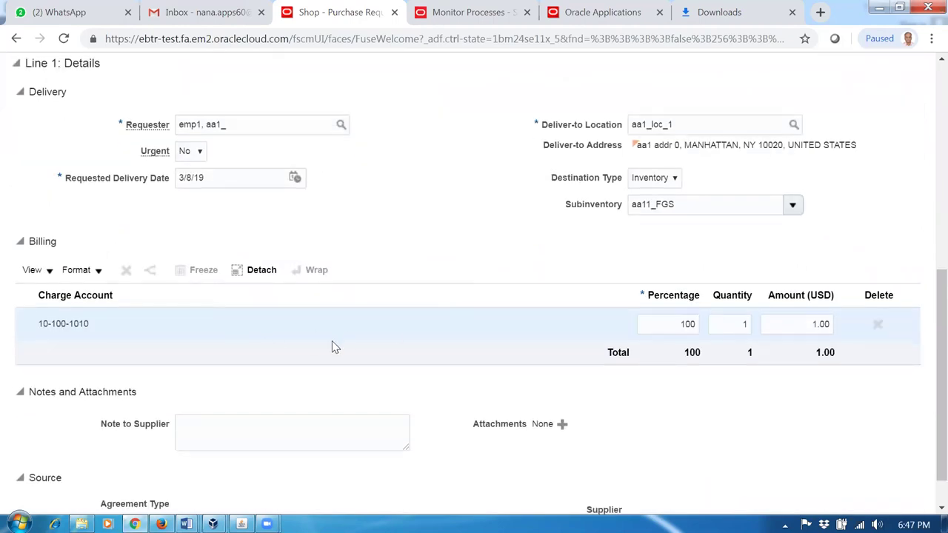
scroll(332, 344, up, 4)
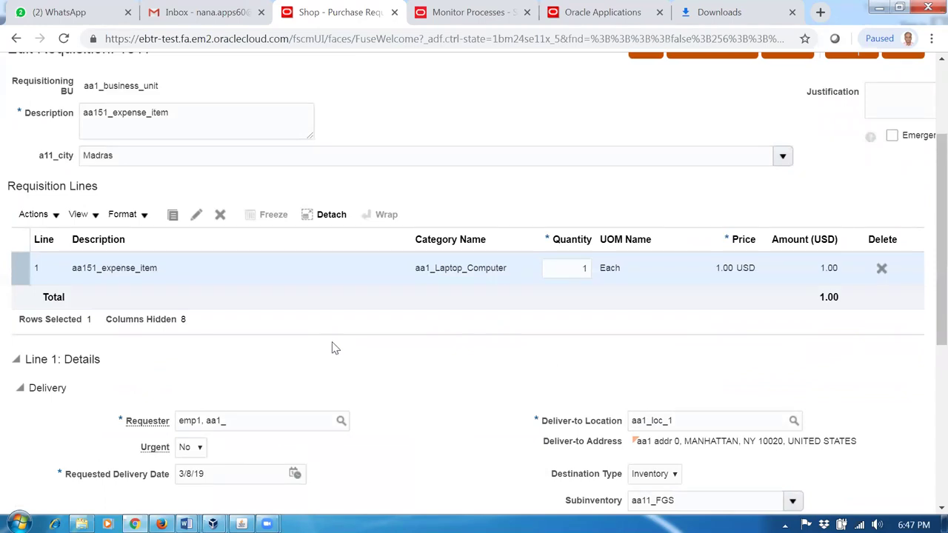
click(314, 281)
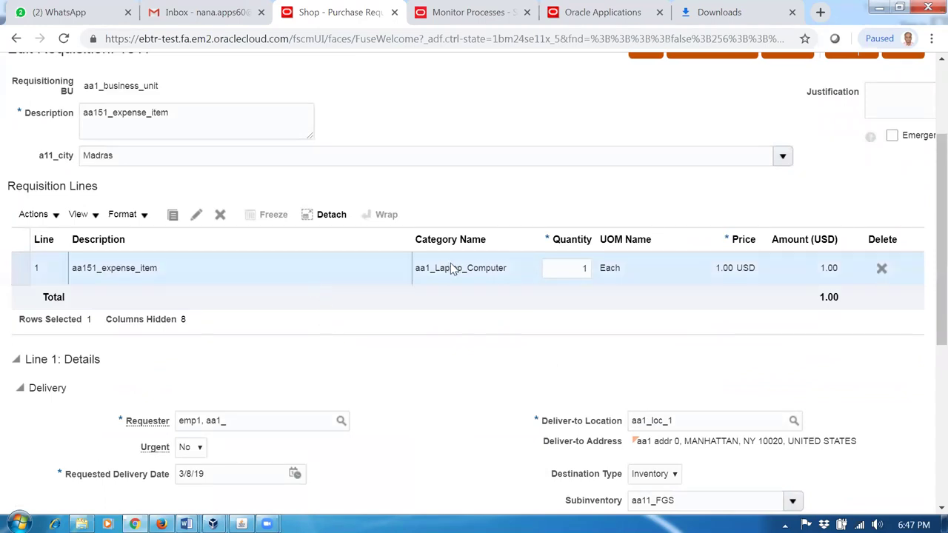
scroll(453, 269, up, 2)
Step: Return to the shopping page and remove aa151_expense_item from the cart
click(643, 200)
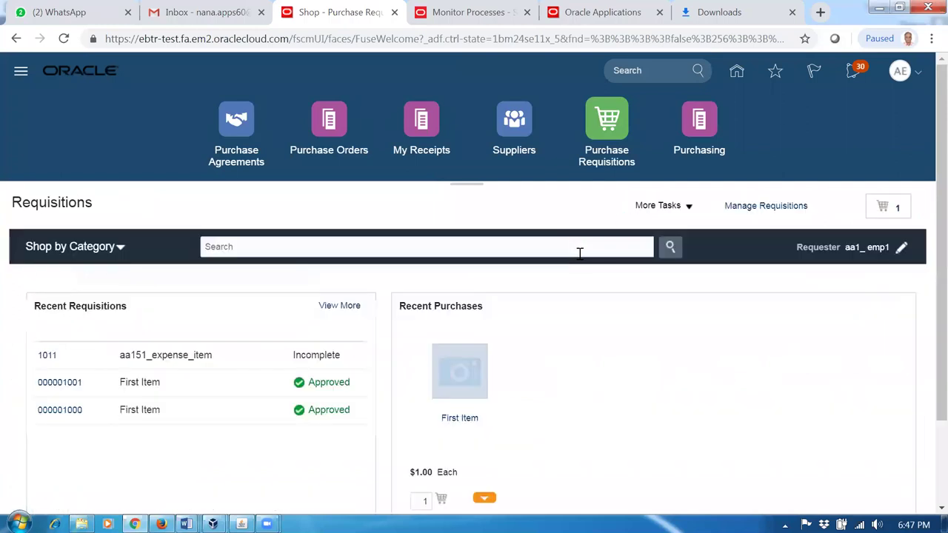
click(659, 206)
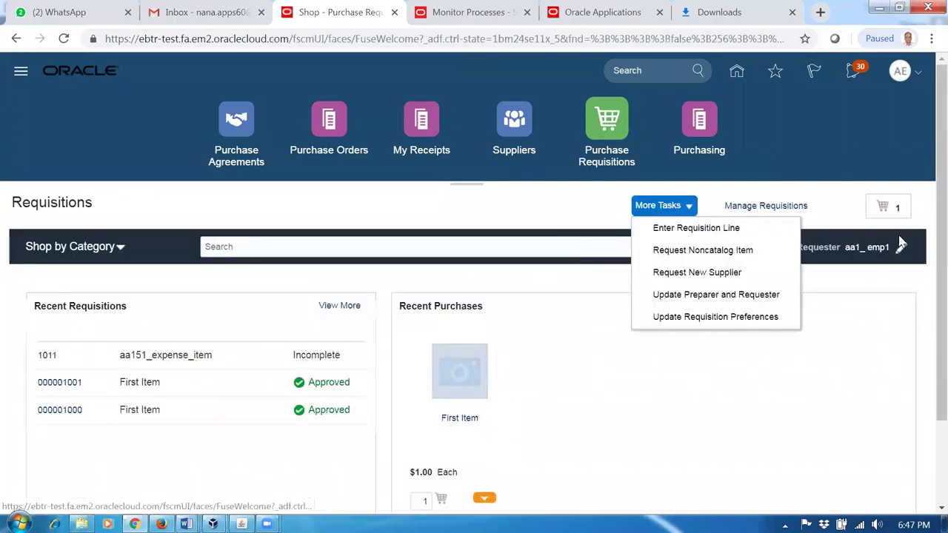
click(897, 211)
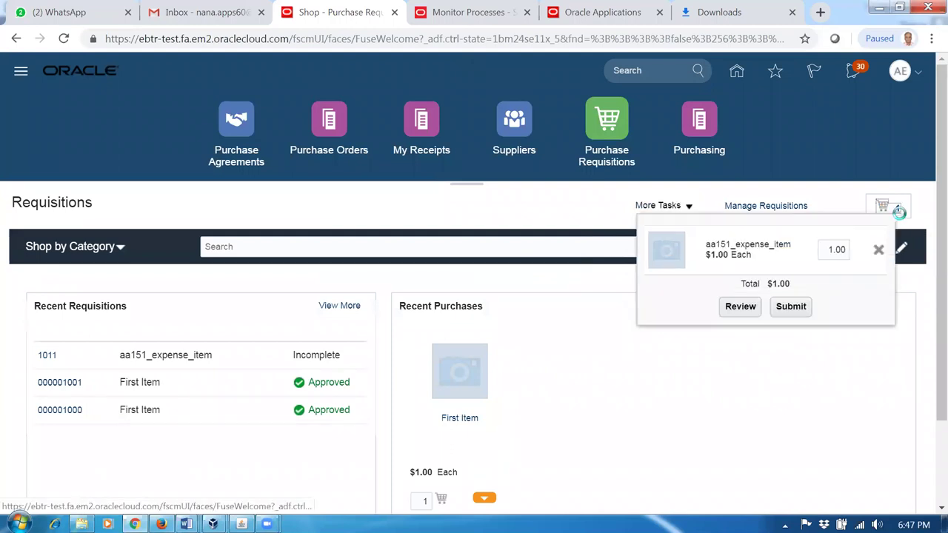
click(879, 249)
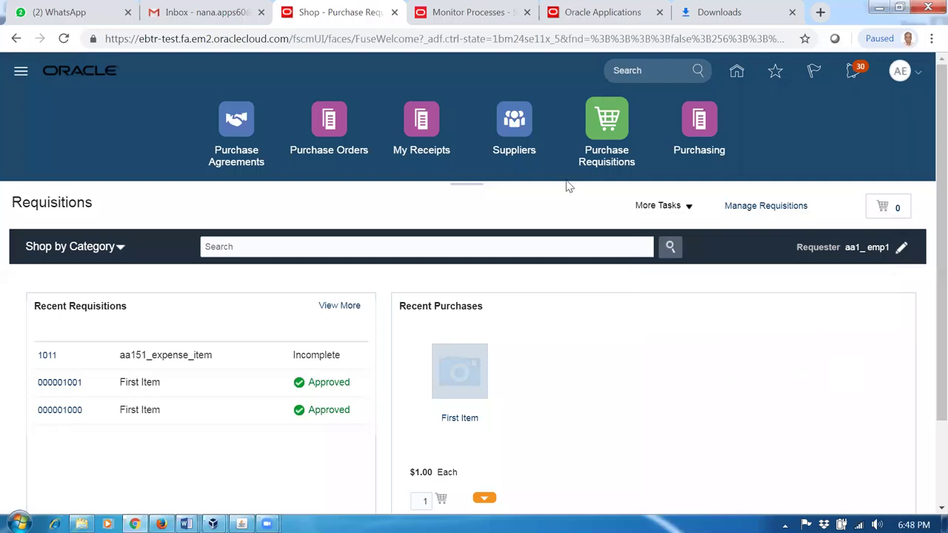
Step: Start a new requisition line with item aa151_expense_item
click(641, 209)
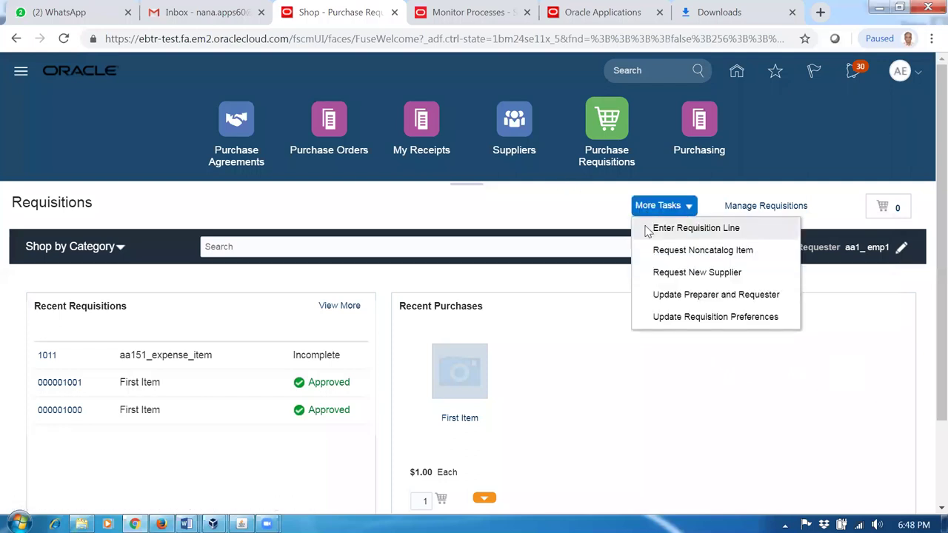
click(648, 229)
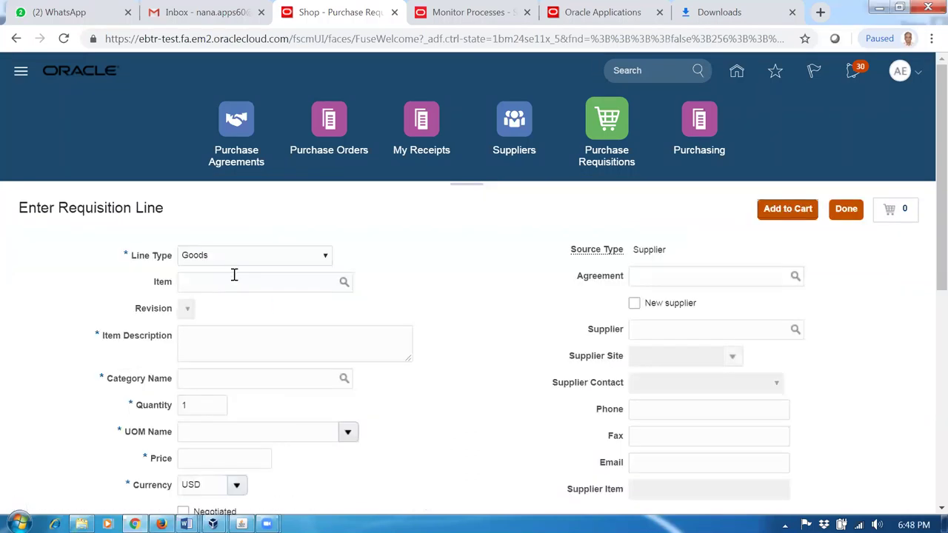
text(aa151)
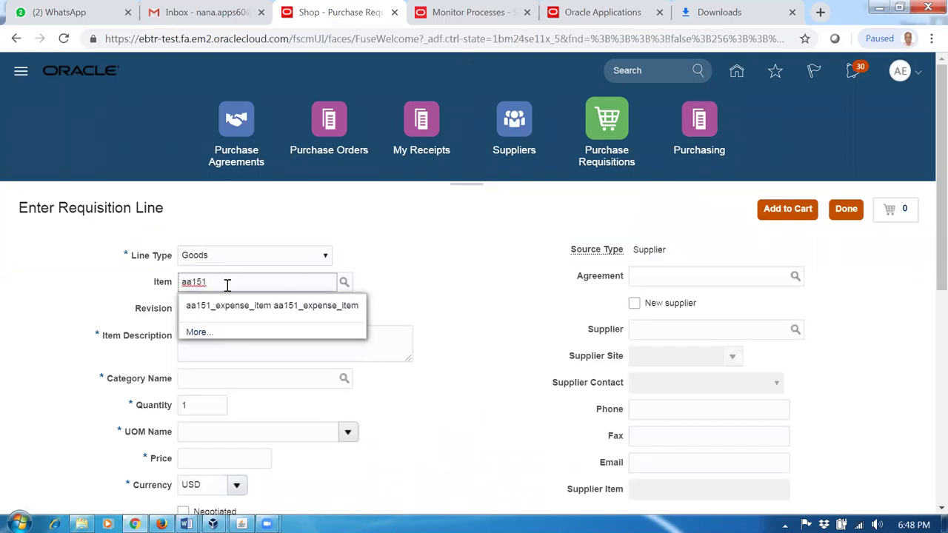
click(230, 305)
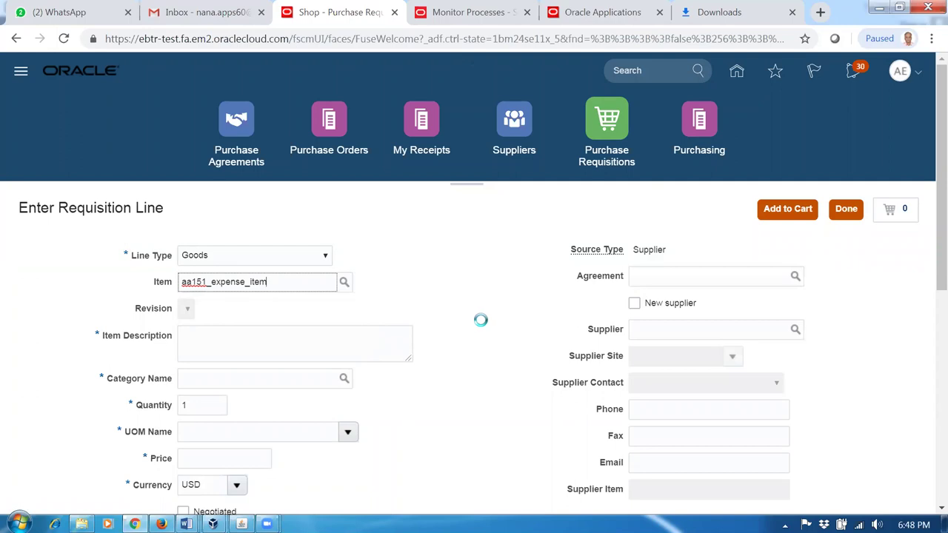
Step: Check the line's charge account, then highlight rows 1–2 of the Word mapping table
scroll(477, 322, down, 4)
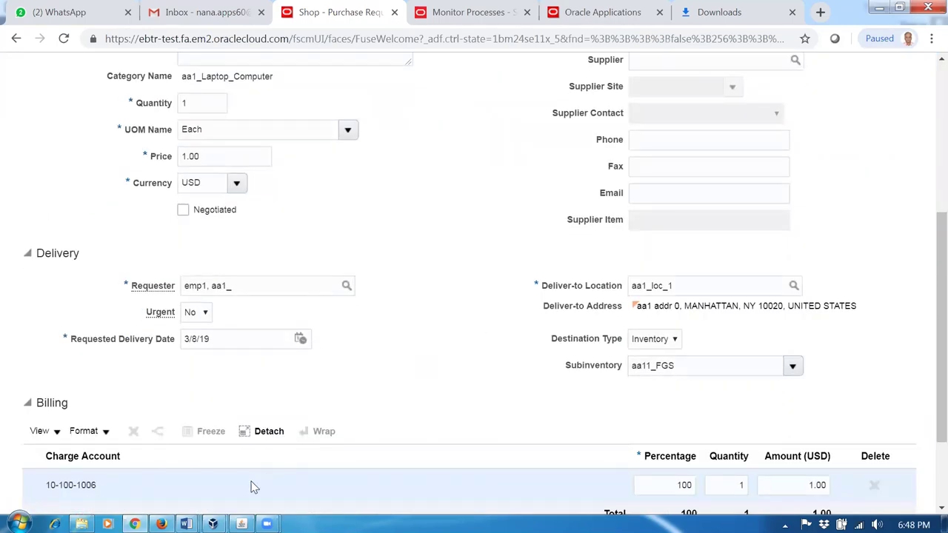
scroll(252, 487, down, 2)
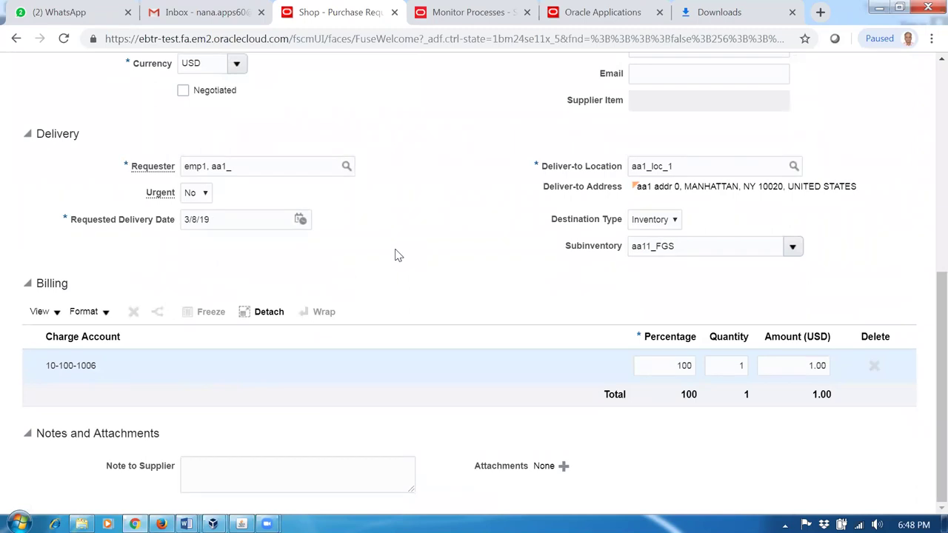
key(alt+Tab)
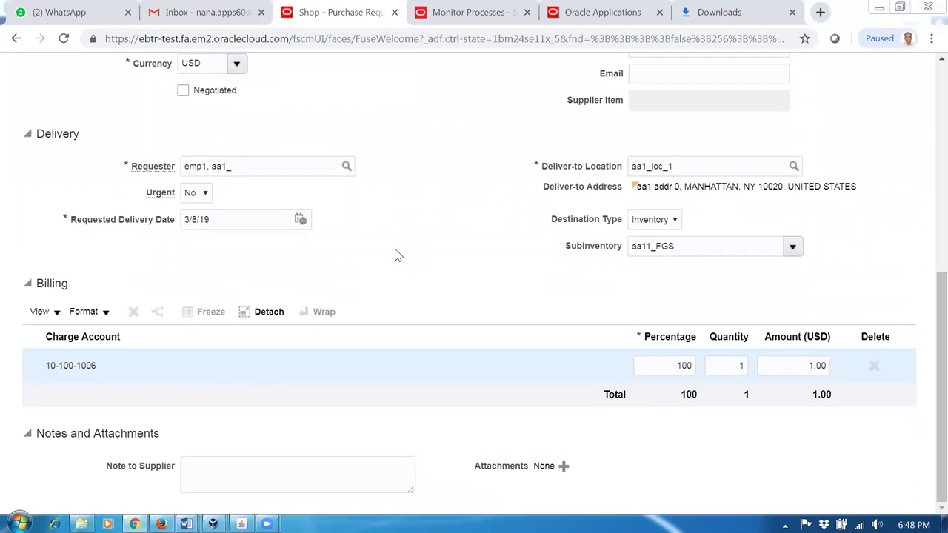
drag(428, 190, 650, 216)
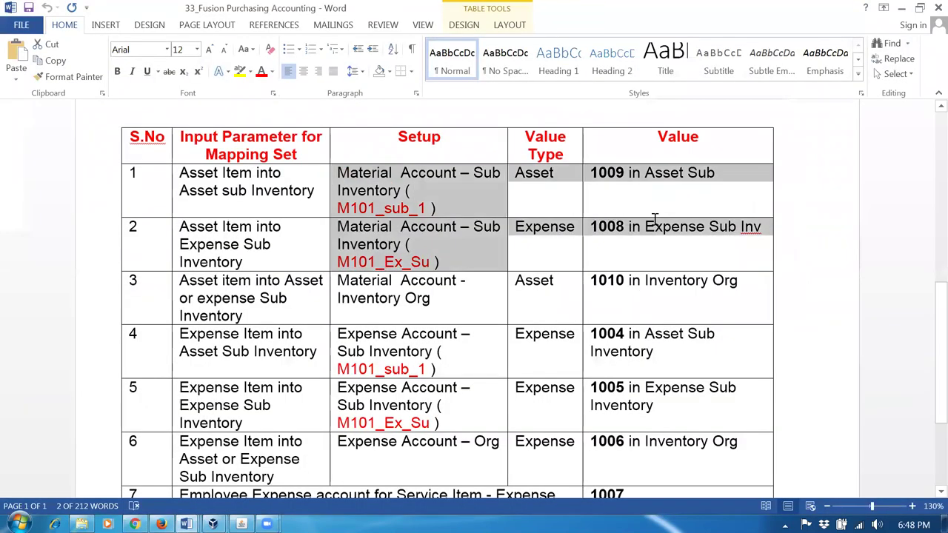
Step: Review mapping rows 3, 6 and 7 (service item account 1007), then bring up the document folder
click(404, 298)
drag(648, 302, 659, 298)
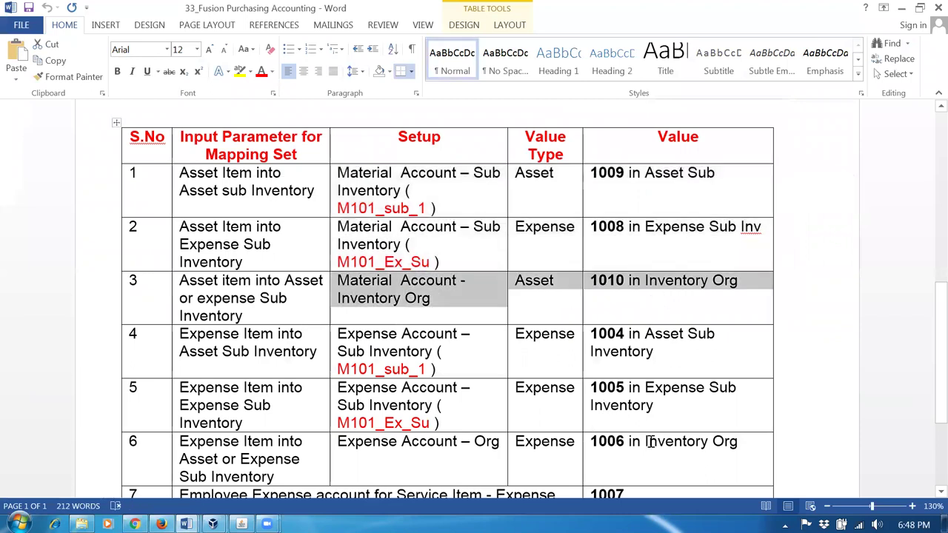
click(665, 287)
click(627, 441)
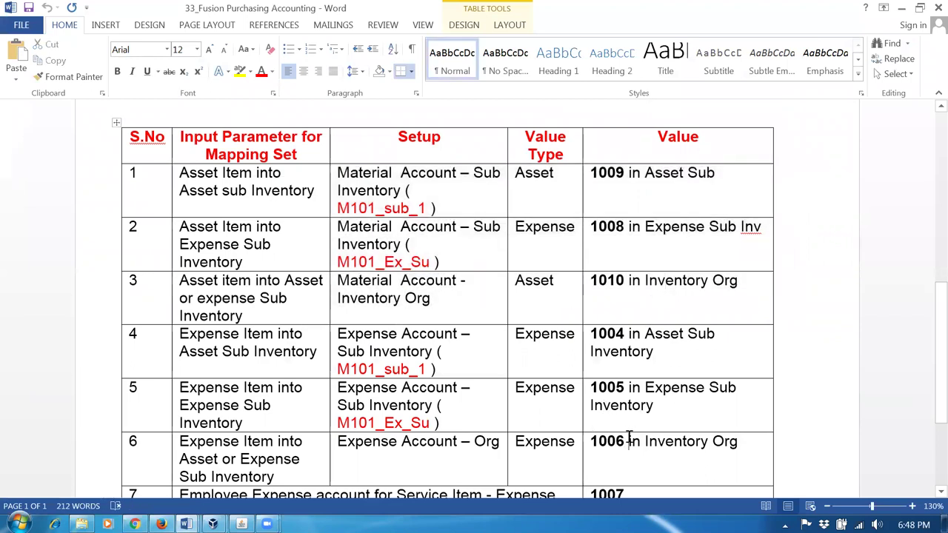
scroll(627, 438, down, 3)
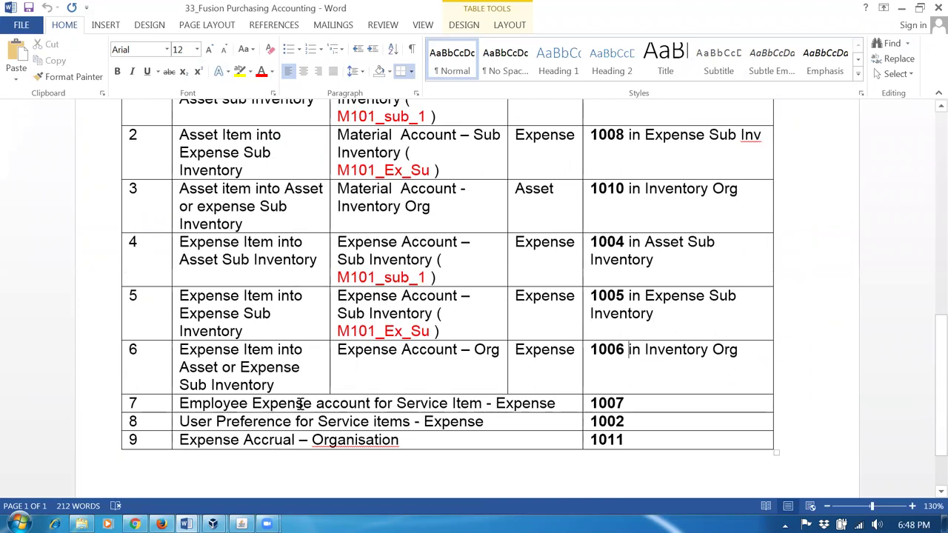
drag(424, 406, 631, 409)
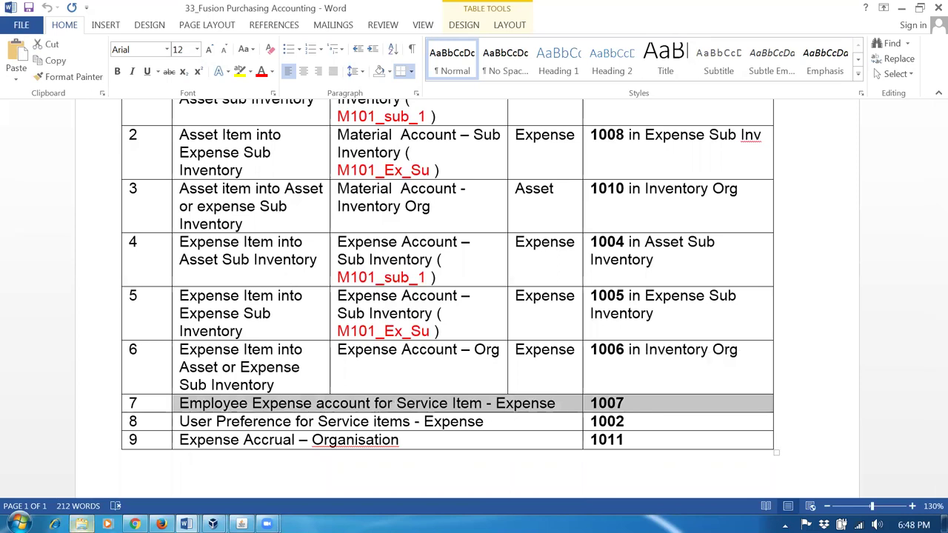
click(81, 524)
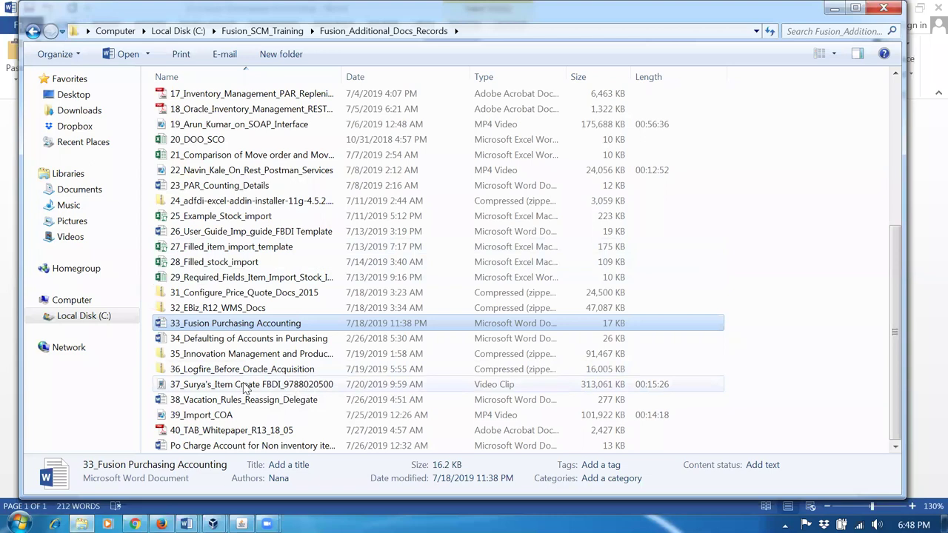
Step: Open 34_Defaulting of Accounts in Purchasing and read its defaulting-attributes text and tables
click(236, 341)
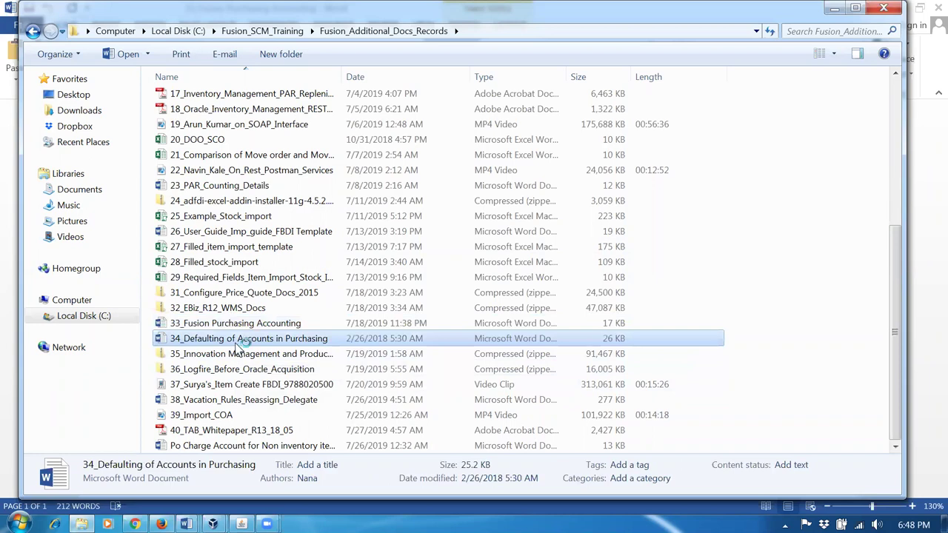
double_click(235, 340)
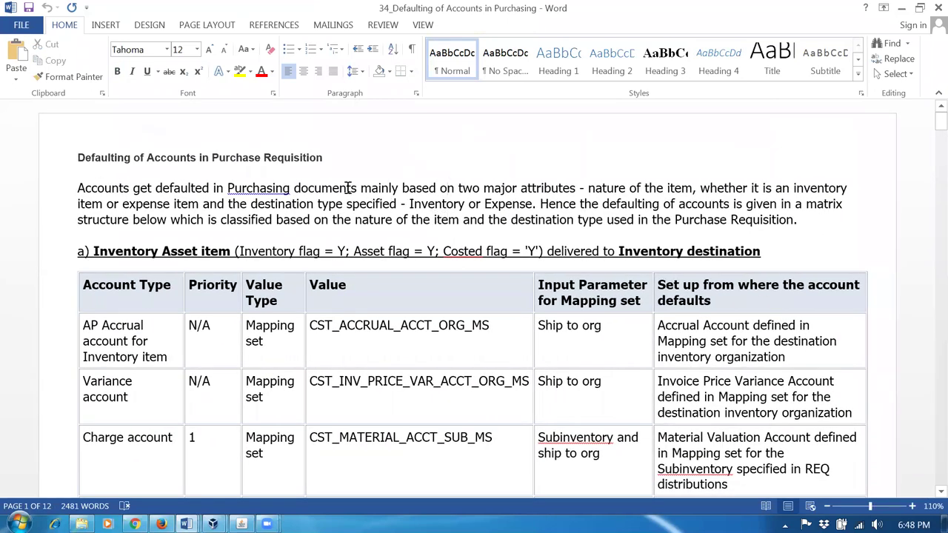
drag(348, 188, 385, 220)
drag(385, 219, 394, 220)
scroll(306, 340, down, 10)
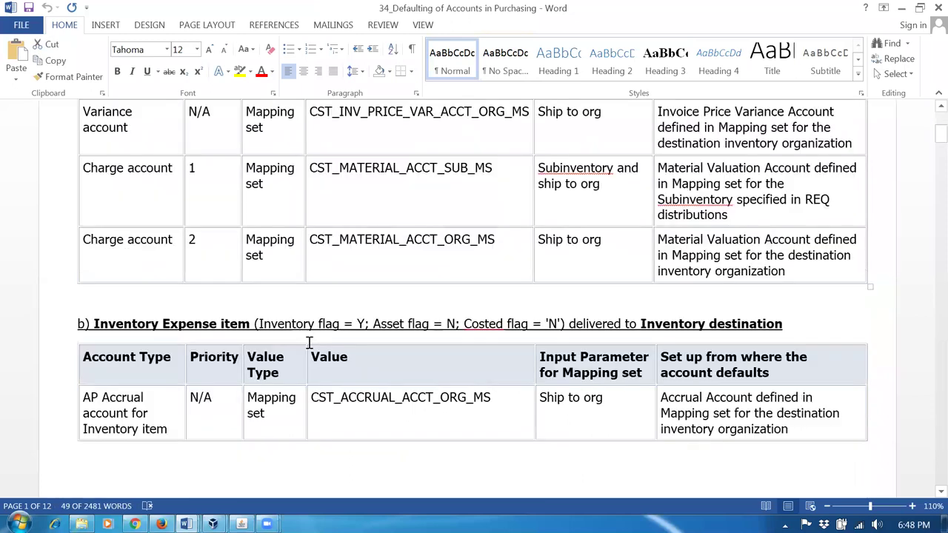
scroll(309, 351, down, 15)
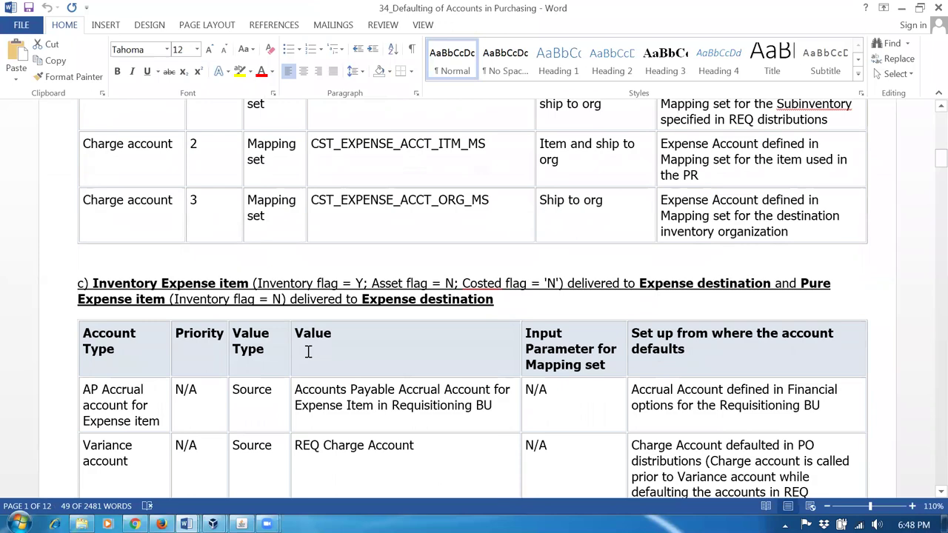
scroll(310, 353, down, 15)
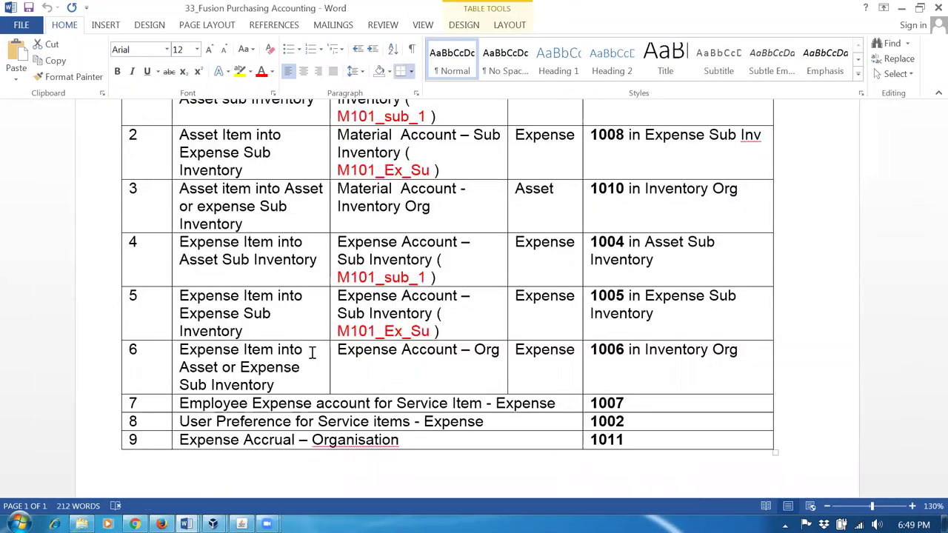
Step: Highlight row 7's Service Item account 1007 in Word, then return to the browser requisition
click(355, 403)
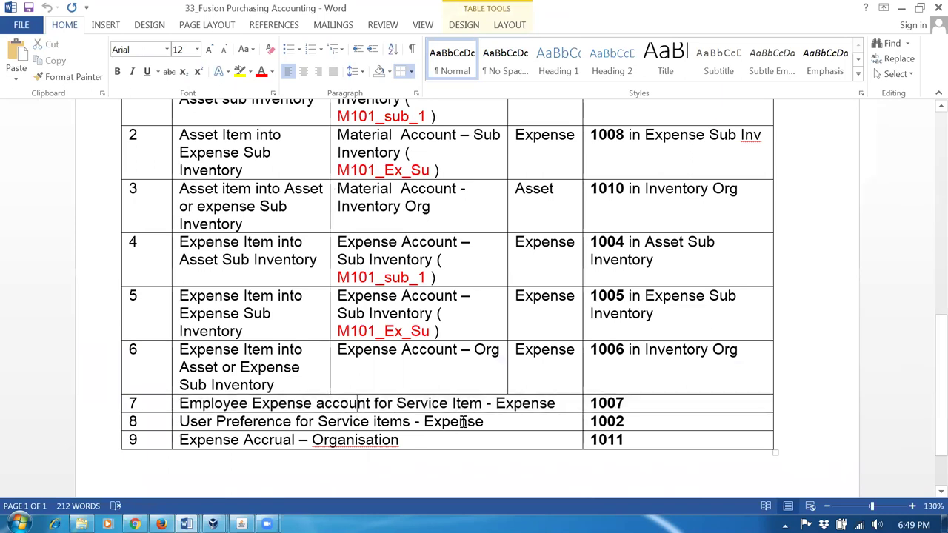
drag(226, 404, 246, 404)
drag(312, 419, 636, 408)
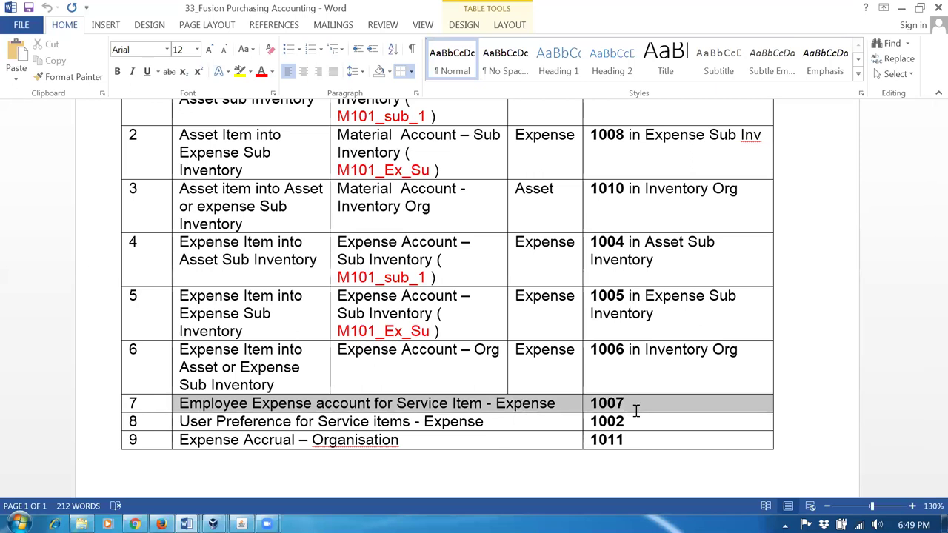
drag(635, 412, 636, 414)
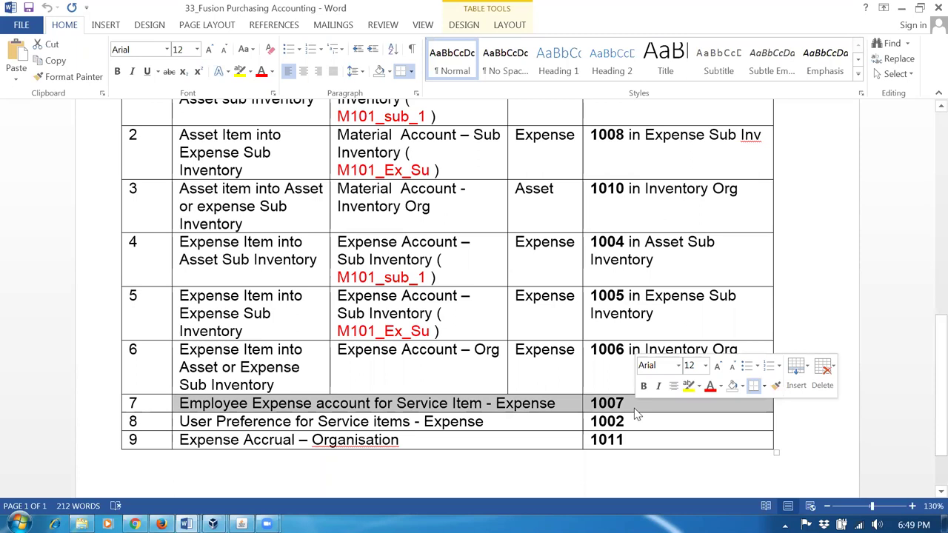
click(345, 403)
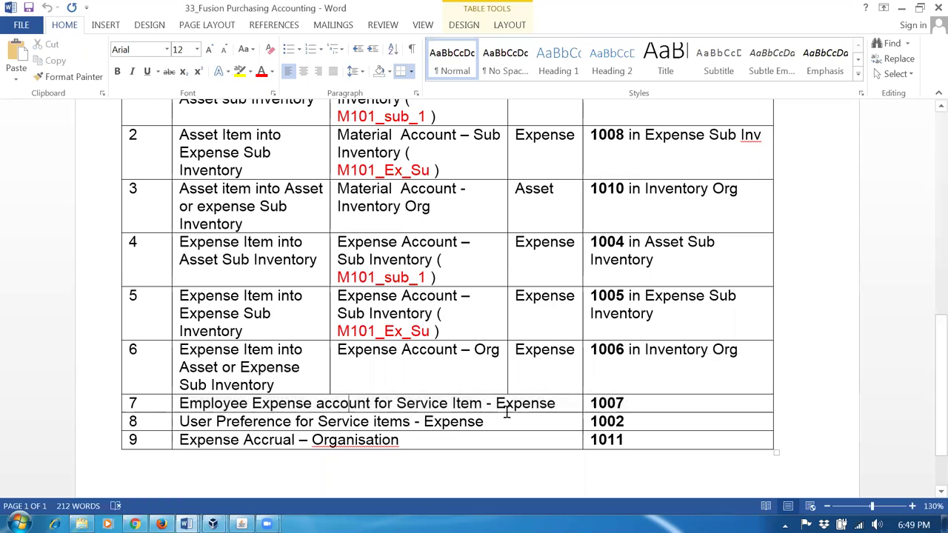
click(631, 406)
drag(374, 404, 656, 408)
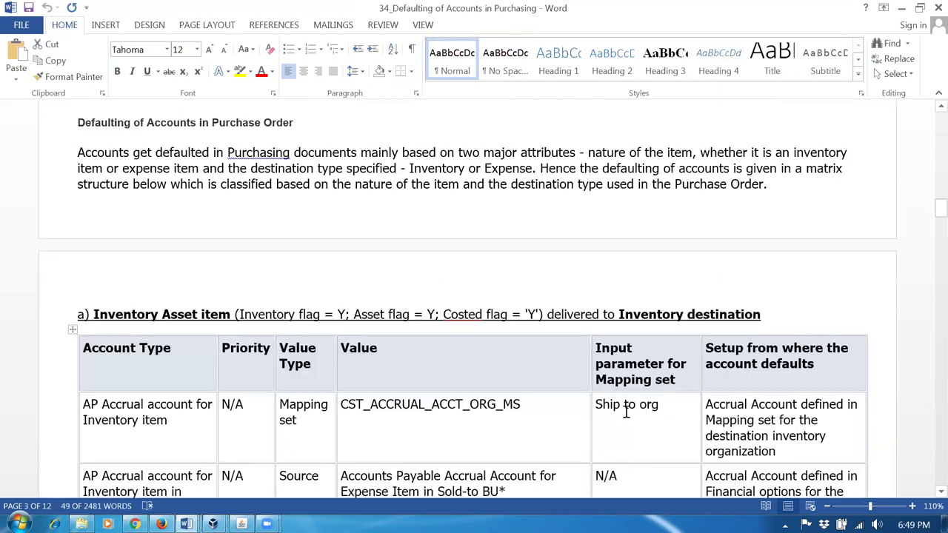
click(135, 524)
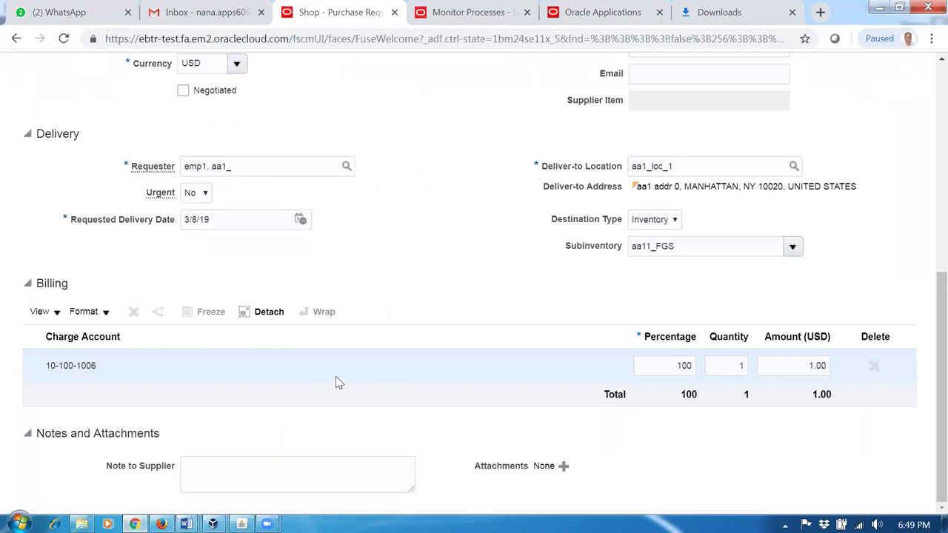
Step: Finish the current line and start a new Fixed Price Services requisition line
scroll(343, 292, up, 4)
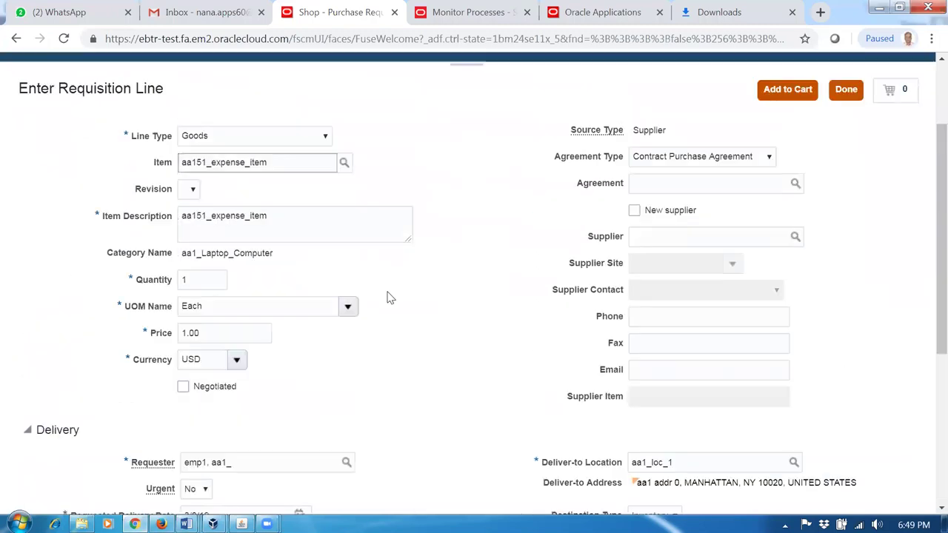
click(852, 95)
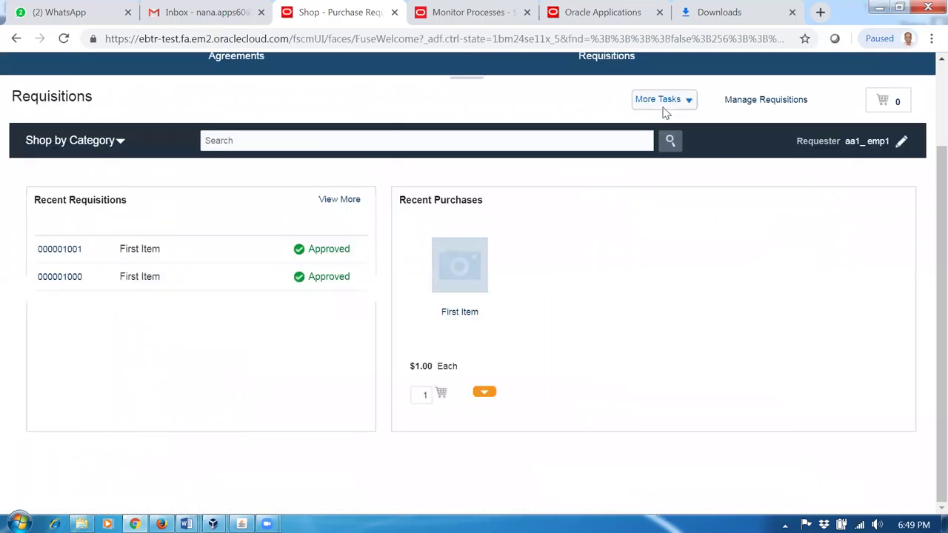
click(663, 102)
click(671, 123)
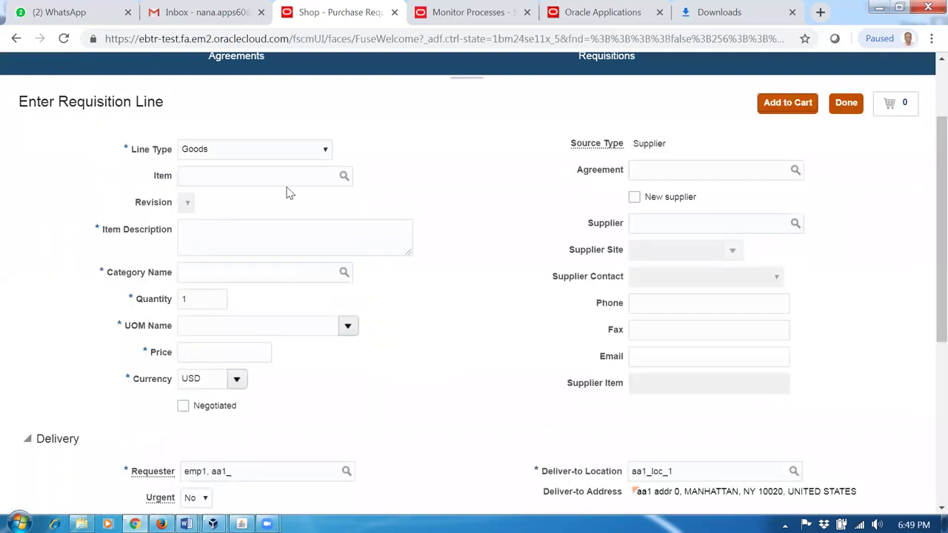
click(239, 155)
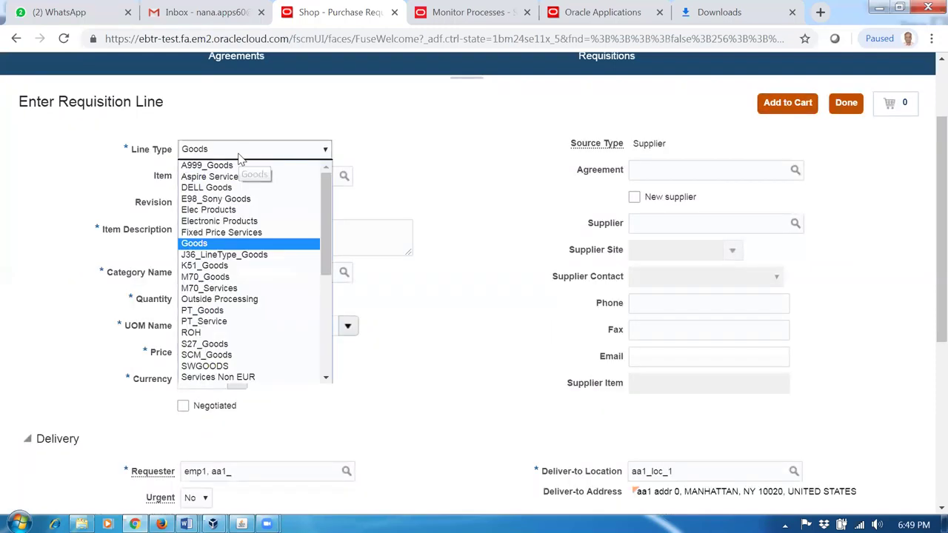
click(252, 232)
Step: Describe the line as 'xfbhdf', choose category 21qw_Purchasing, check Billing, and leave the line
click(223, 181)
text(xfbhdf)
click(244, 221)
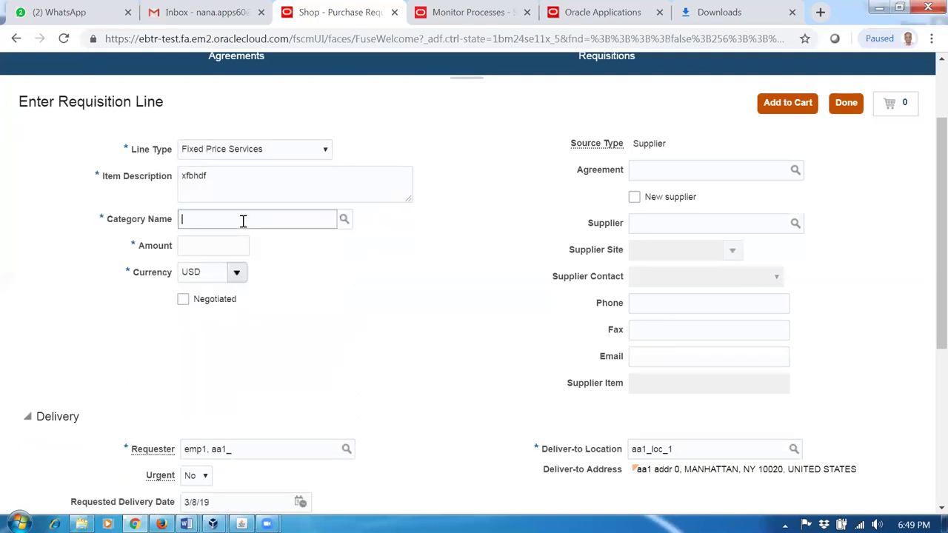
click(344, 221)
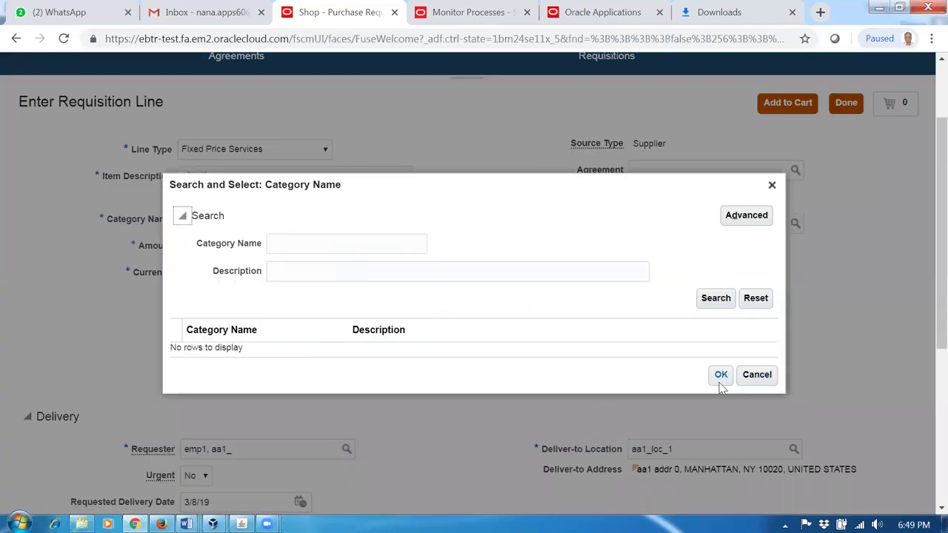
click(708, 302)
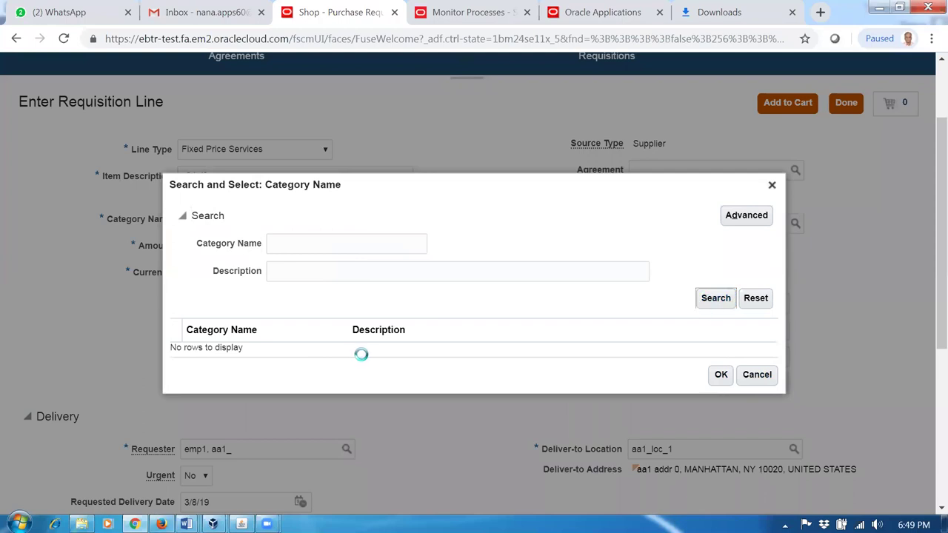
click(309, 241)
click(720, 491)
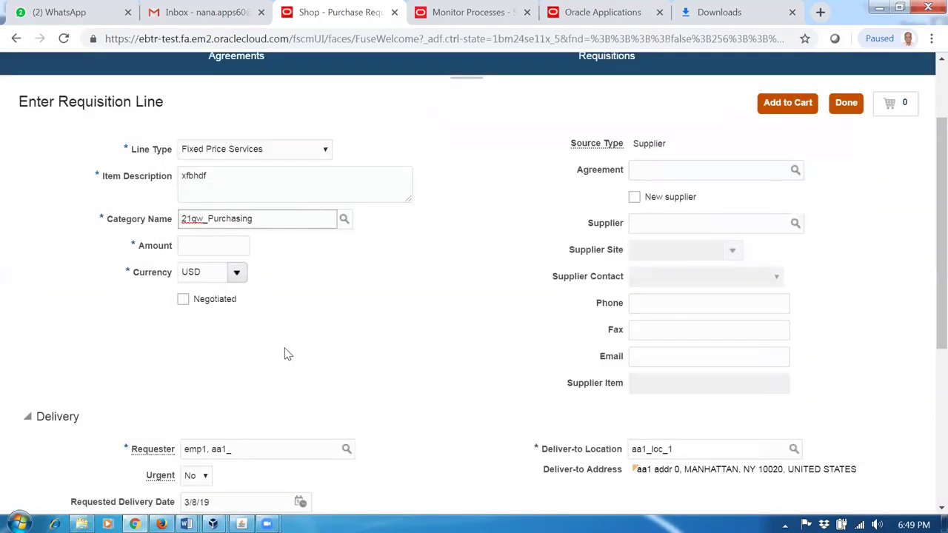
scroll(288, 348, down, 4)
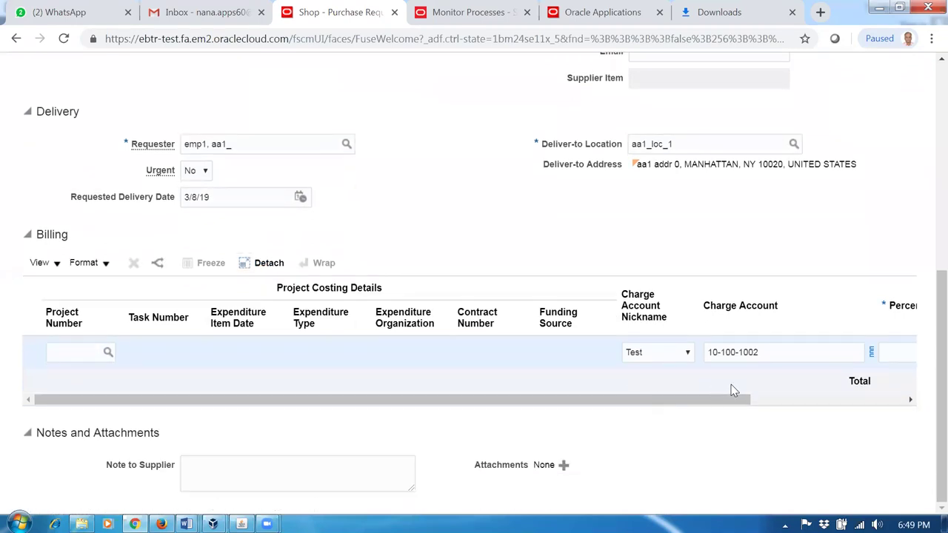
scroll(731, 391, up, 5)
click(847, 211)
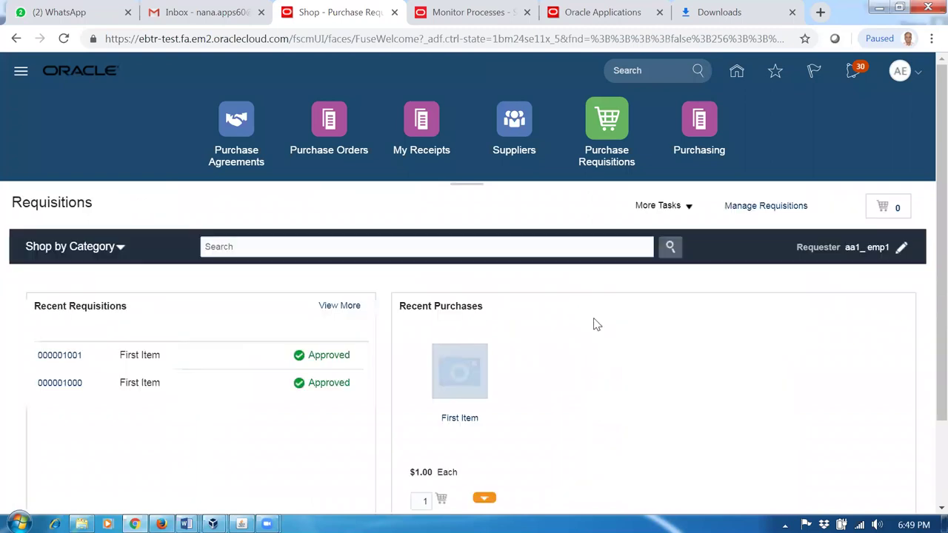
Step: Delete the Test favorite charge account in requisition preferences and begin a fresh requisition line
click(649, 208)
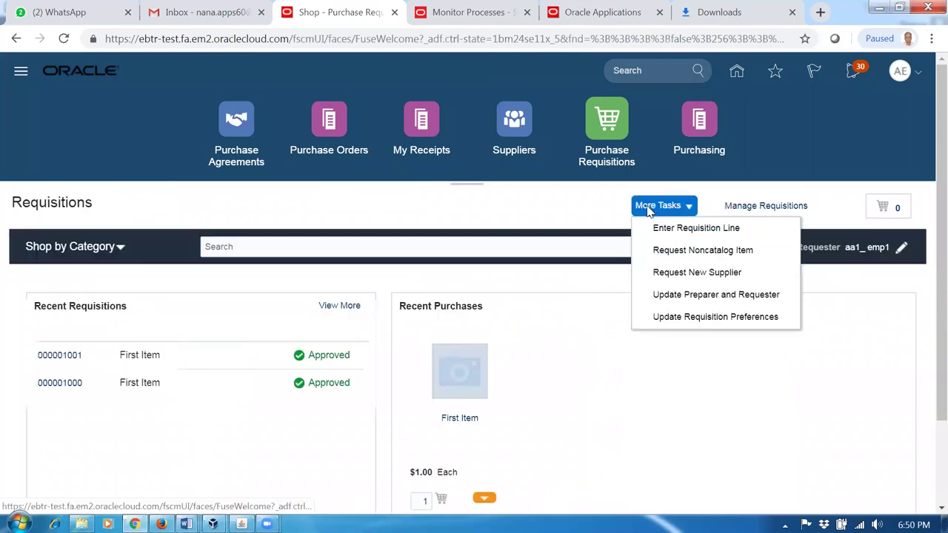
click(665, 318)
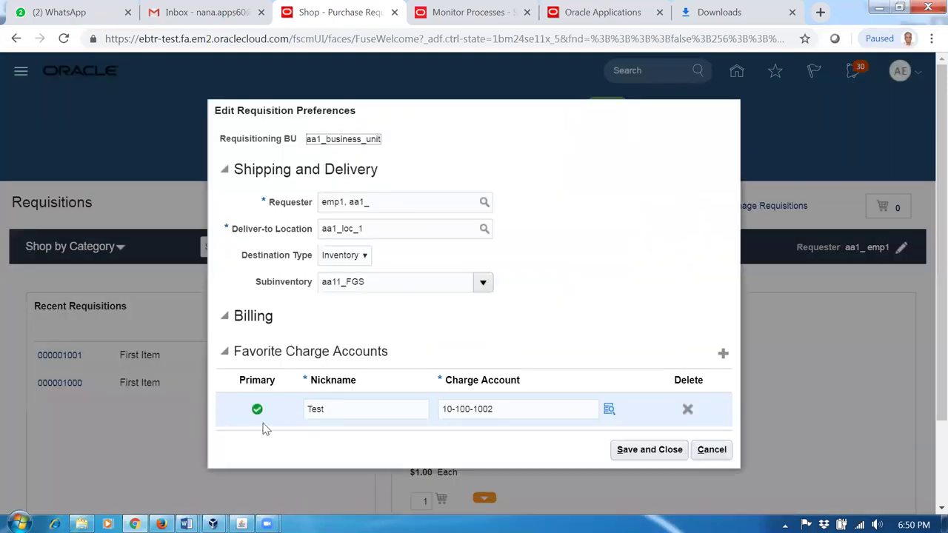
click(689, 412)
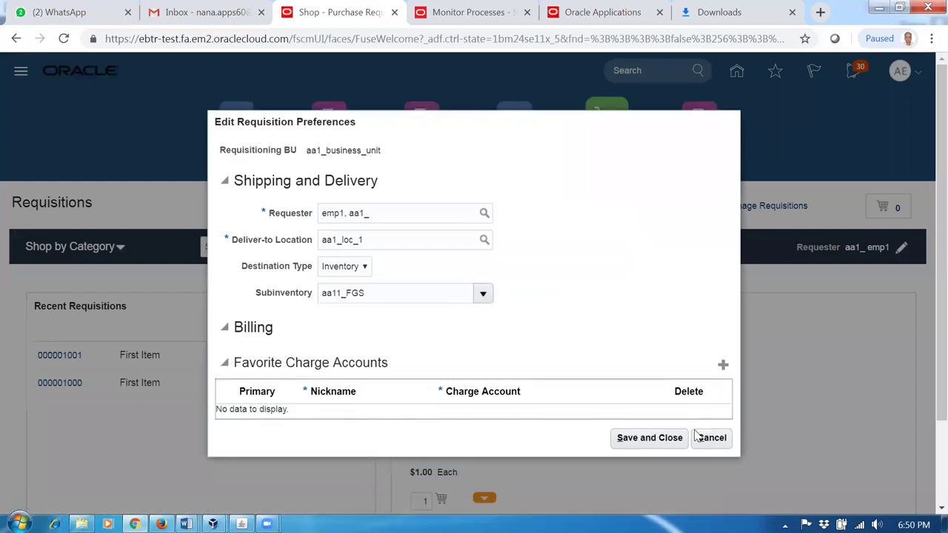
click(652, 439)
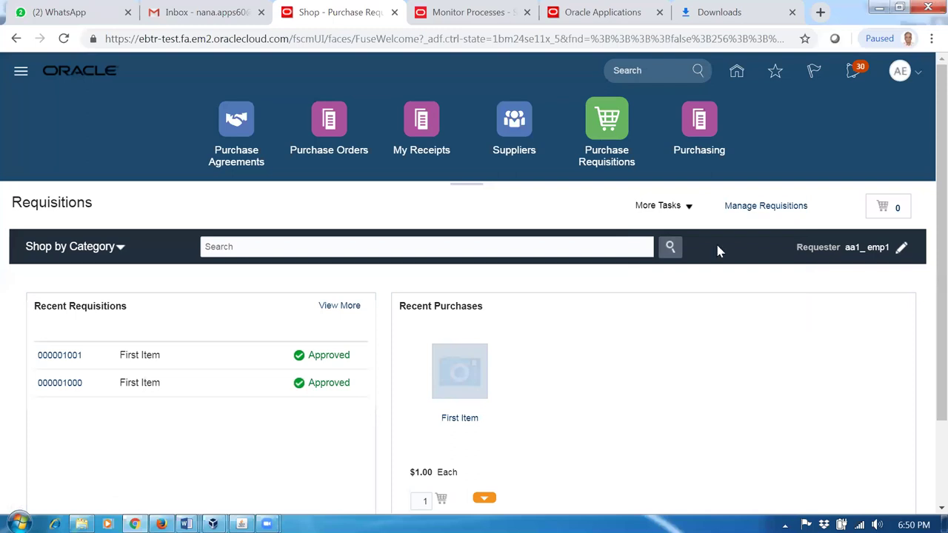
click(657, 208)
click(666, 231)
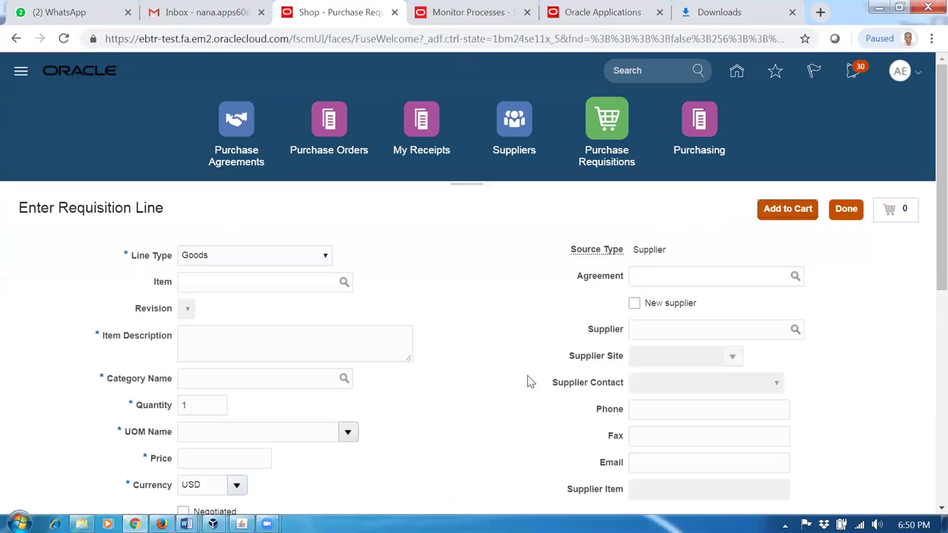
Step: Make the line Fixed Price Services, described 'dfyhdrt', in category 21qw_Purchasing
scroll(418, 333, down, 2)
click(255, 117)
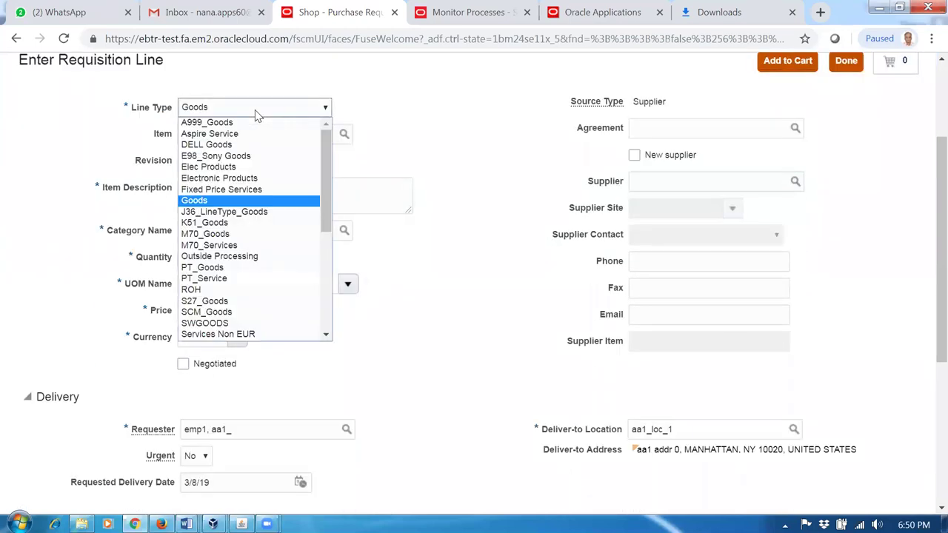
click(252, 191)
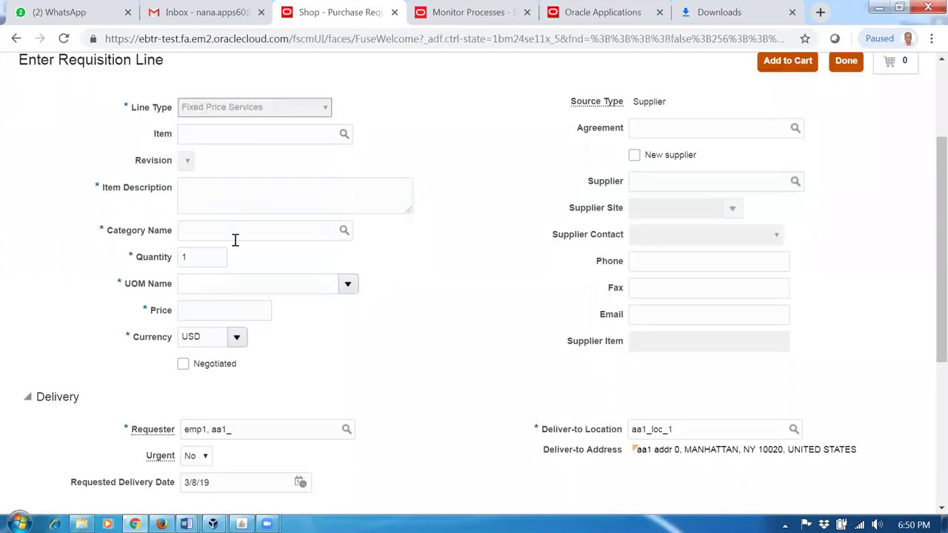
click(230, 148)
text(dfyhdrt)
click(237, 184)
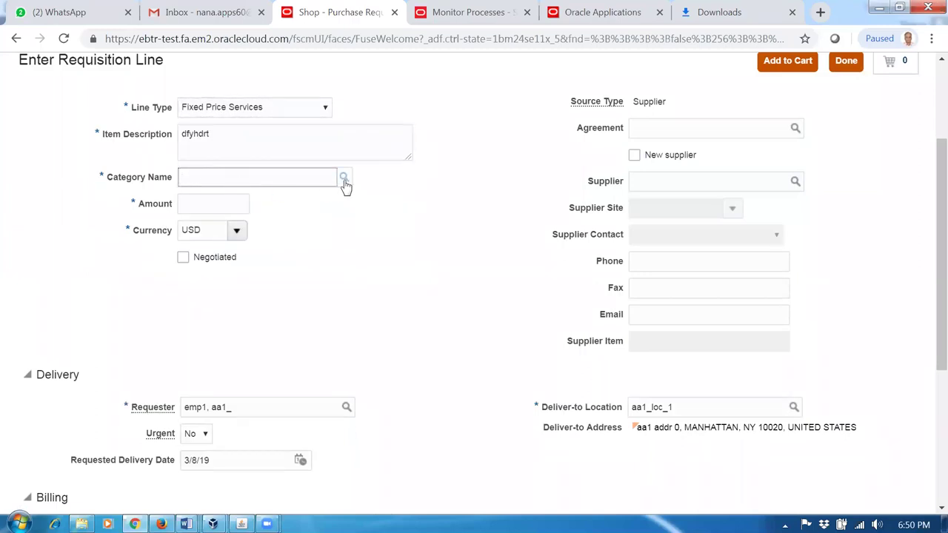
click(343, 179)
click(704, 304)
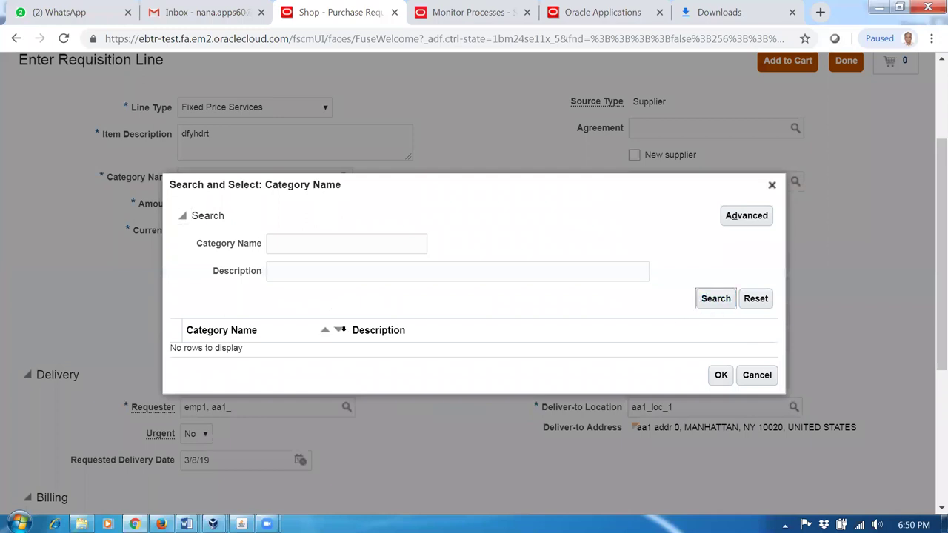
click(315, 237)
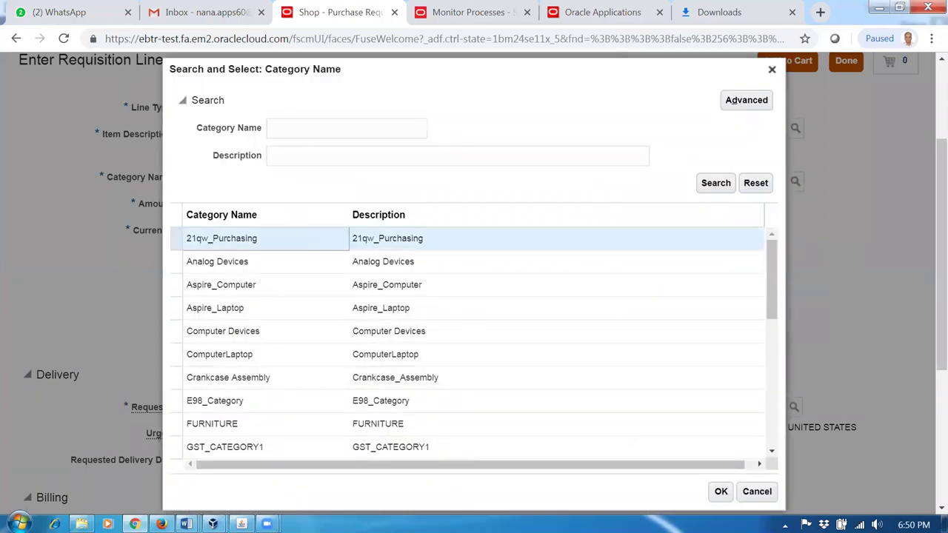
click(721, 491)
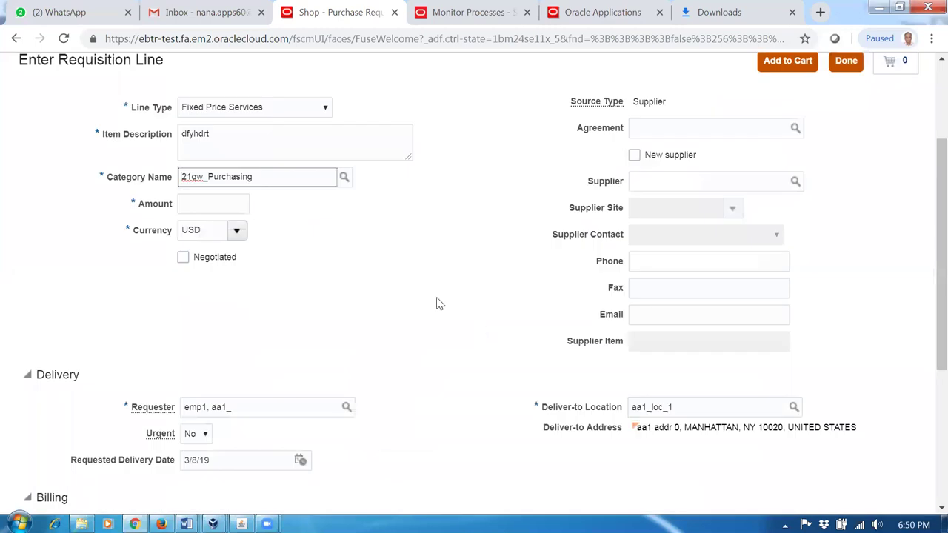
scroll(438, 303, down, 3)
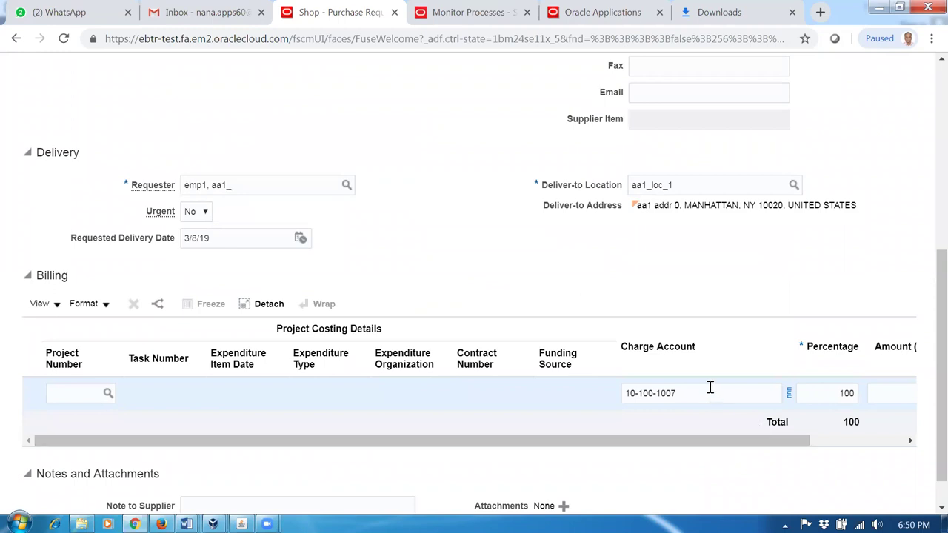
Step: Inspect the defaulted charge account 10-100-1007 on the billing line, leaving it unchanged
drag(711, 391, 544, 407)
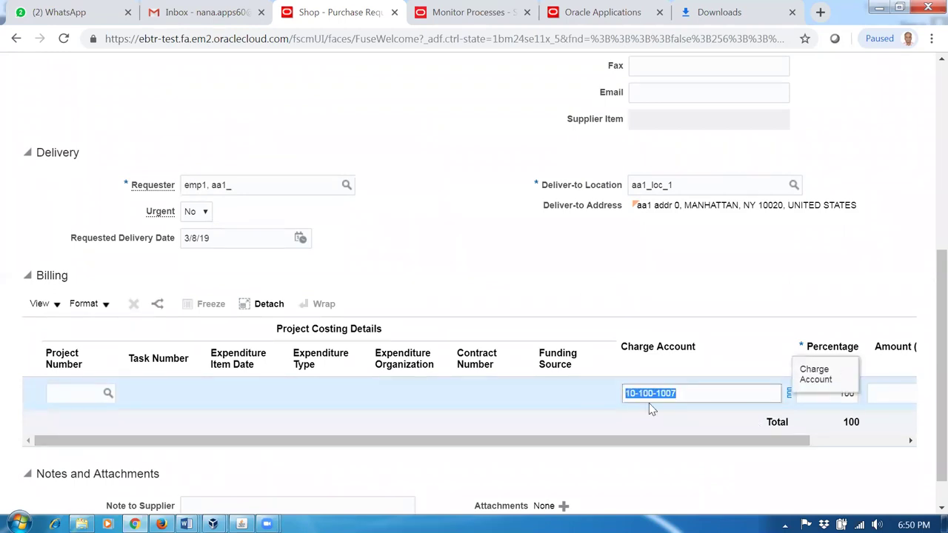
click(683, 304)
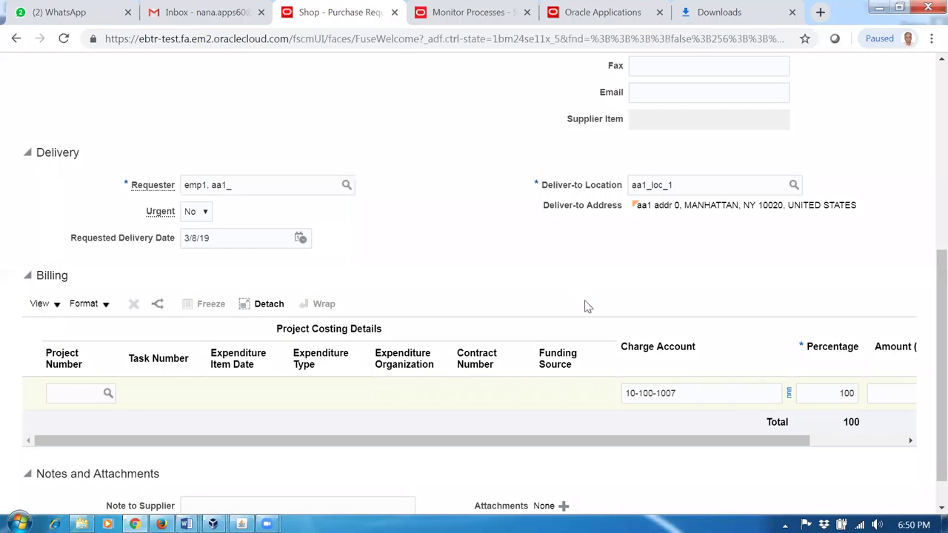
double_click(700, 400)
click(501, 260)
drag(688, 402, 627, 393)
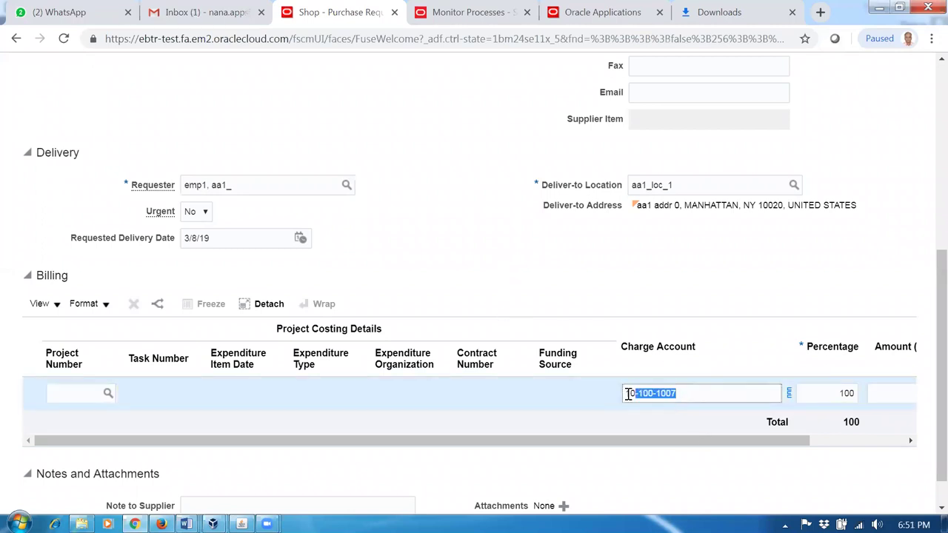
click(543, 277)
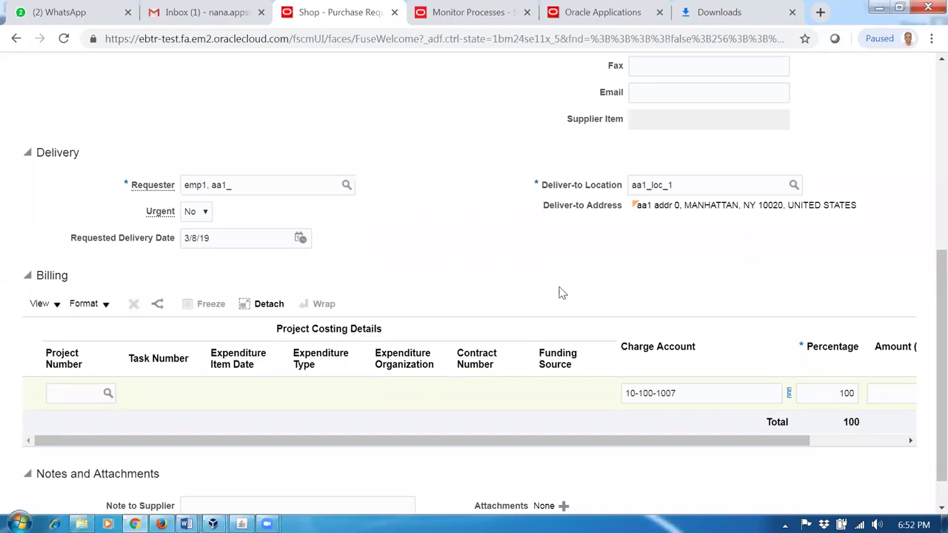
click(642, 397)
drag(641, 397, 628, 400)
click(557, 471)
drag(690, 393, 605, 390)
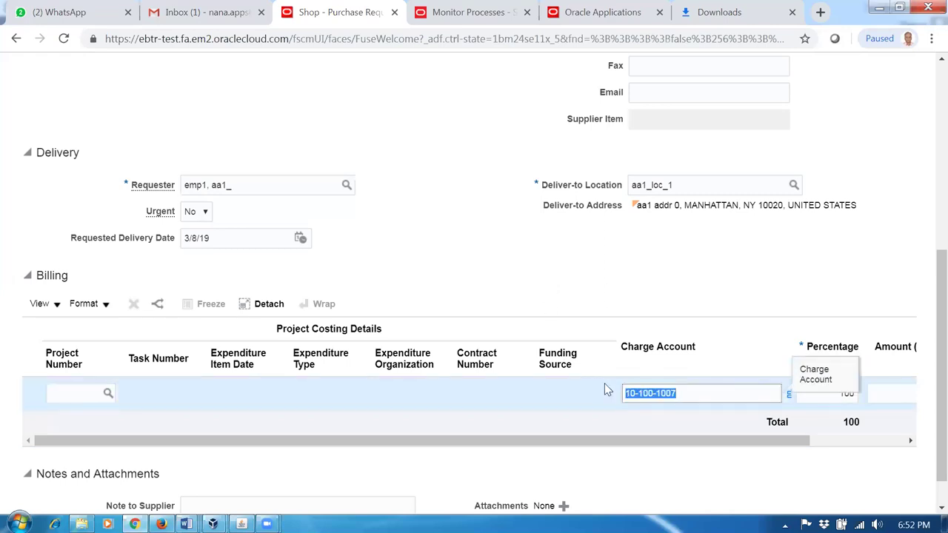
click(489, 279)
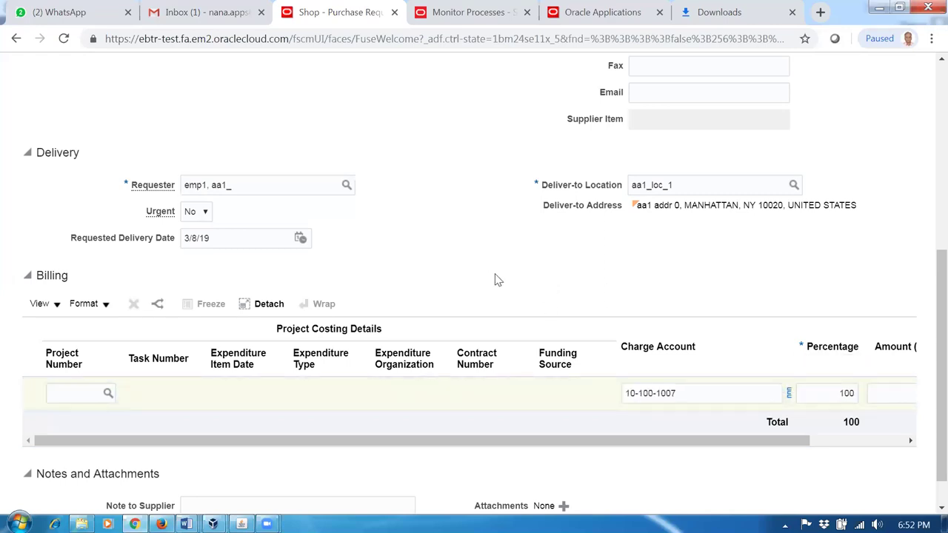
Step: Recheck the billing charge account, then bring up the 33_Fusion Purchasing Accounting Word document
scroll(498, 280, up, 2)
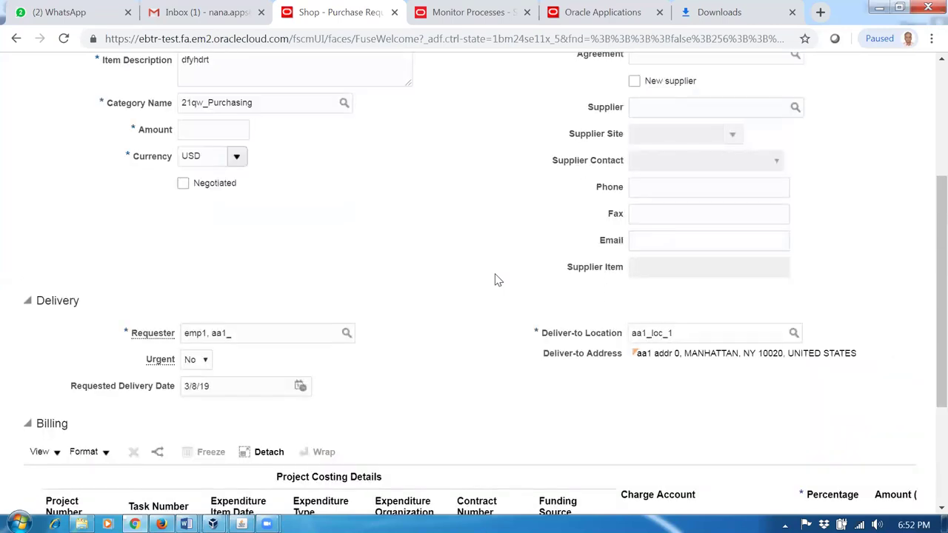
scroll(497, 280, up, 2)
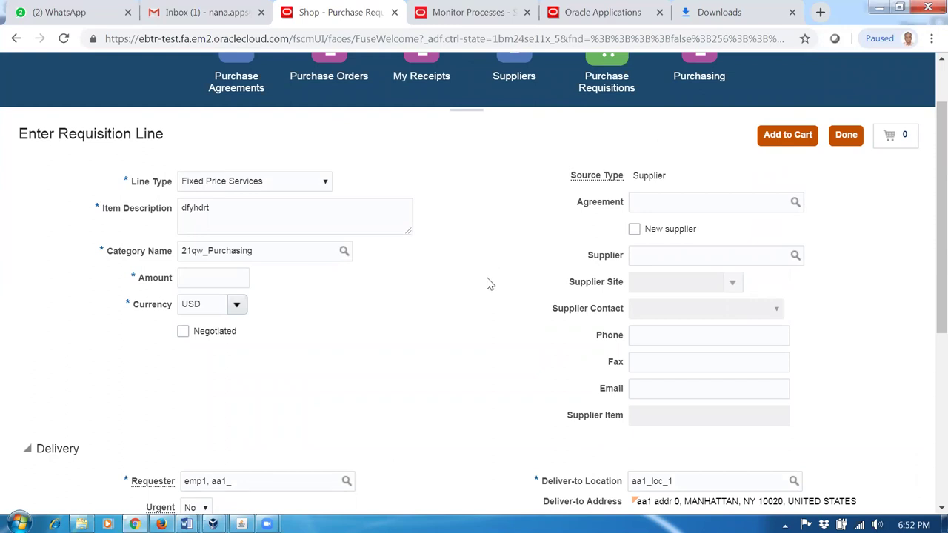
scroll(489, 284, down, 4)
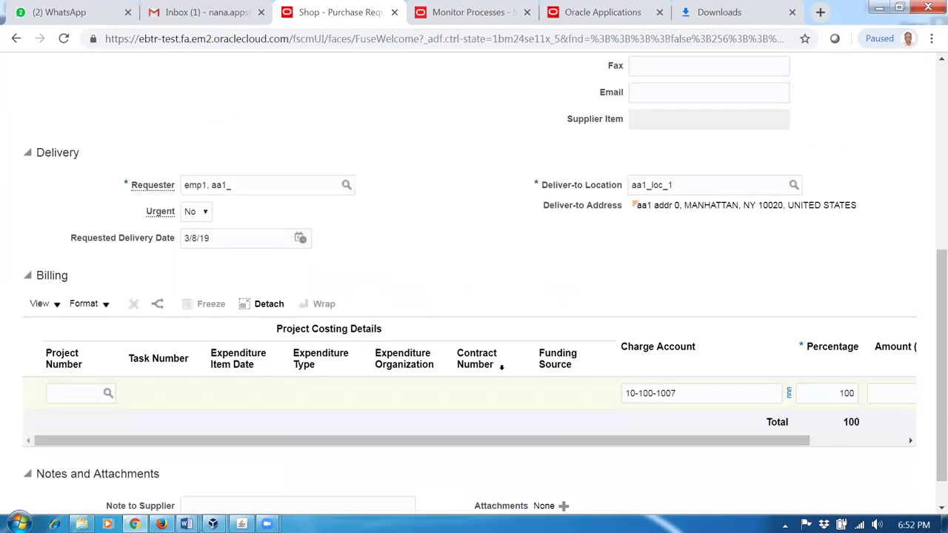
click(678, 392)
drag(678, 392, 629, 391)
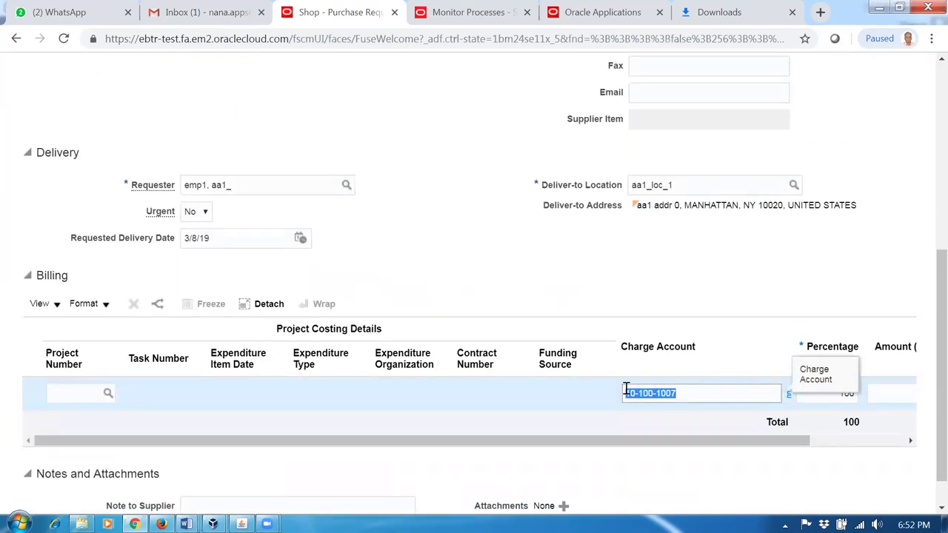
click(496, 289)
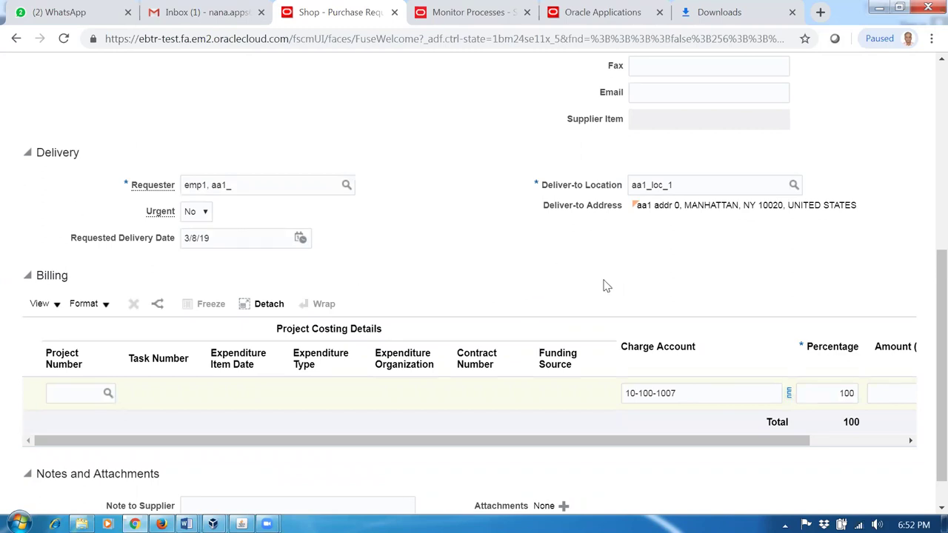
scroll(603, 293, up, 5)
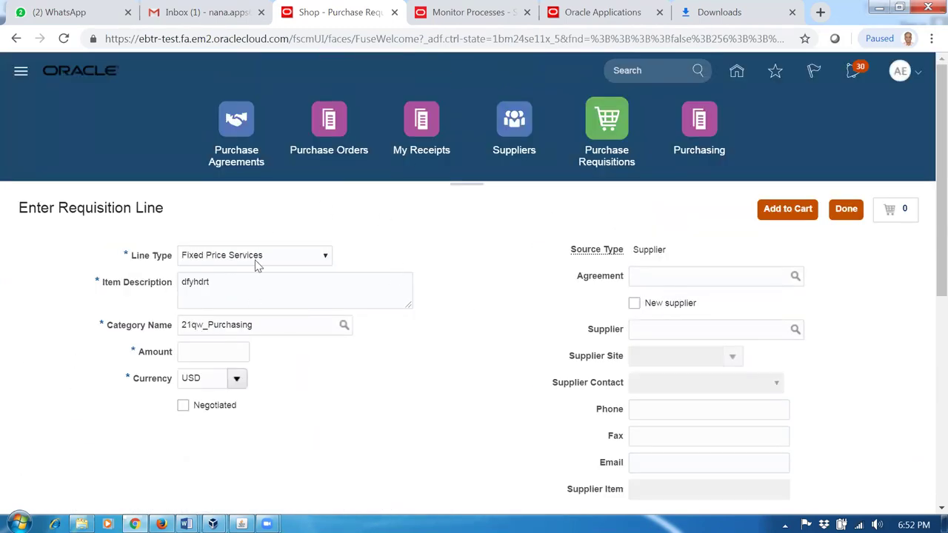
scroll(289, 393, down, 6)
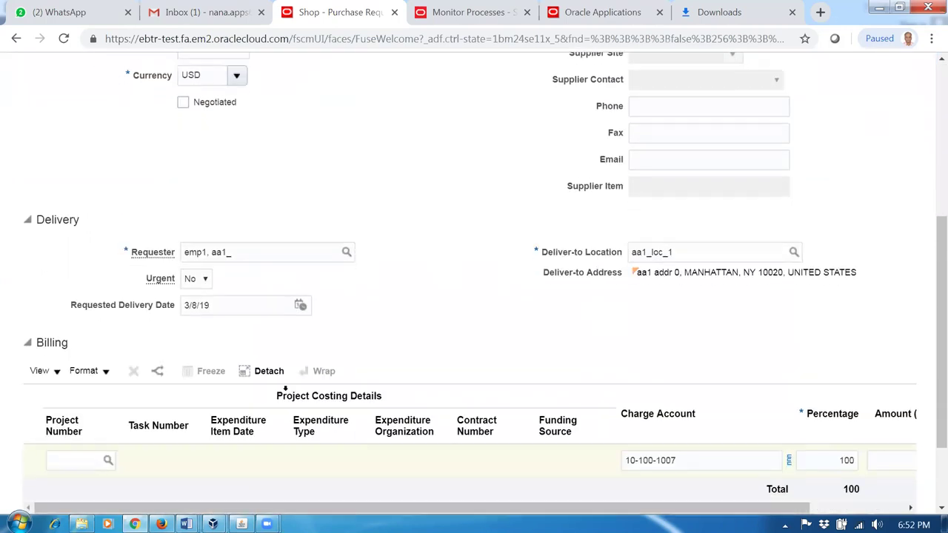
click(685, 352)
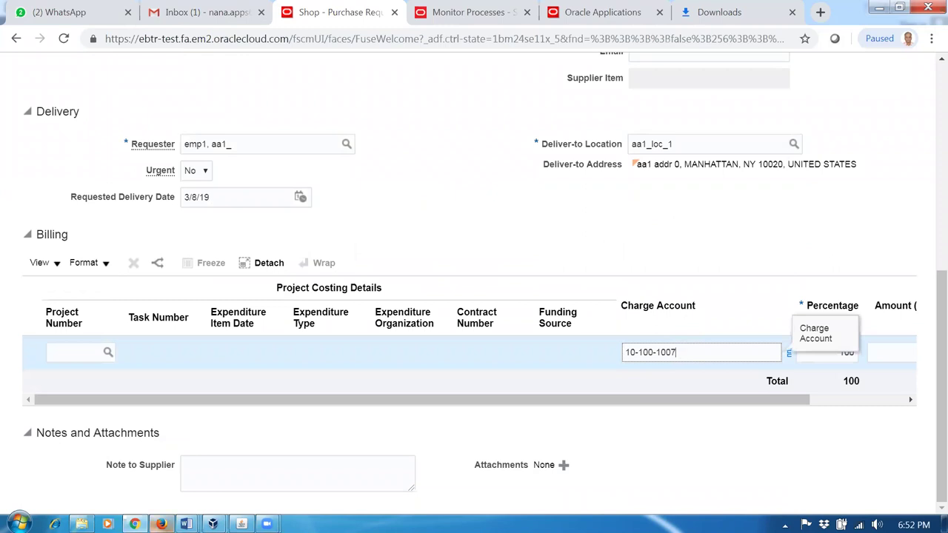
click(189, 524)
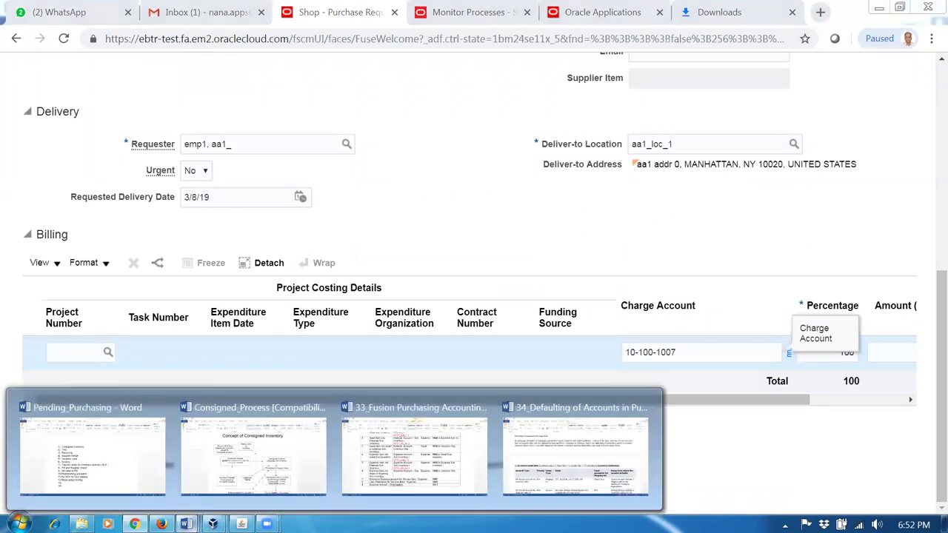
mouse_move(137, 483)
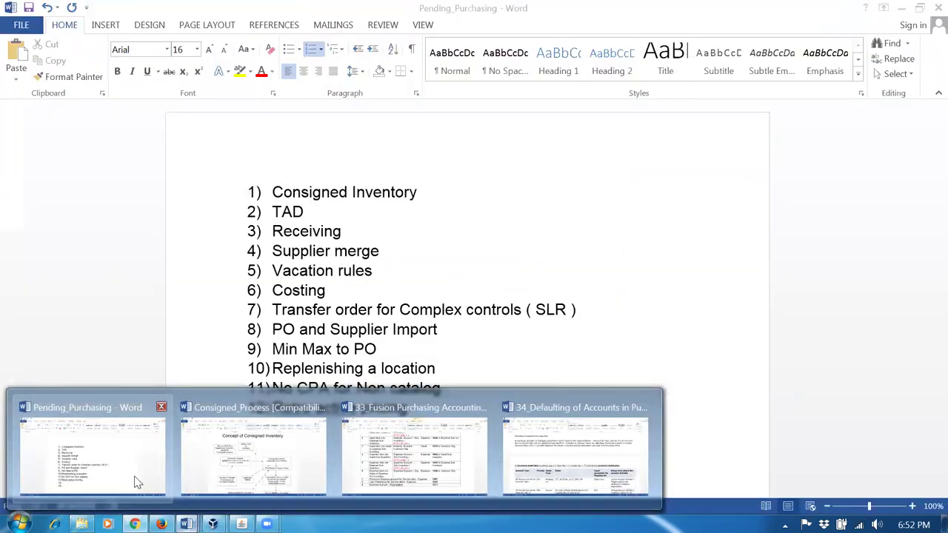
Step: In the Fusion Purchasing Accounting document, mark the 1004 in Asset Sub Inventory value
click(406, 480)
scroll(427, 383, up, 6)
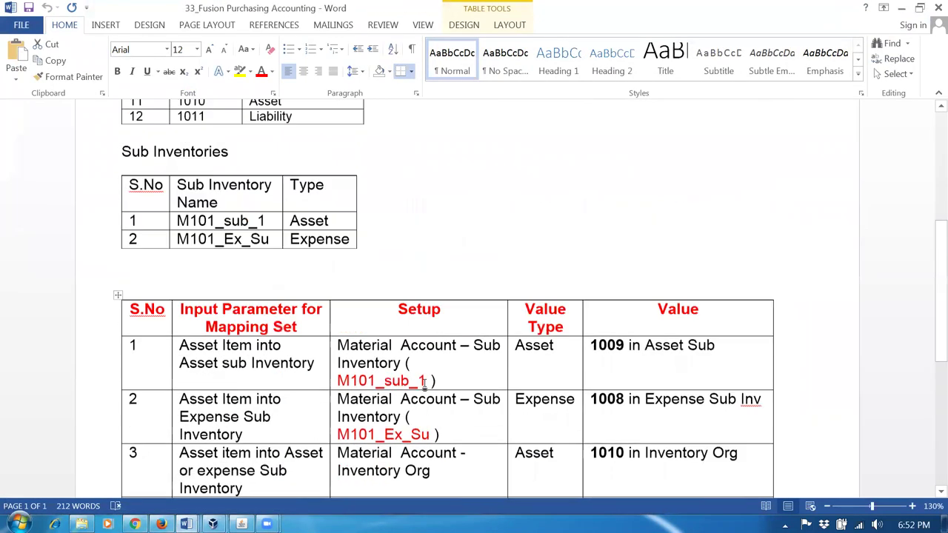
scroll(426, 381, up, 5)
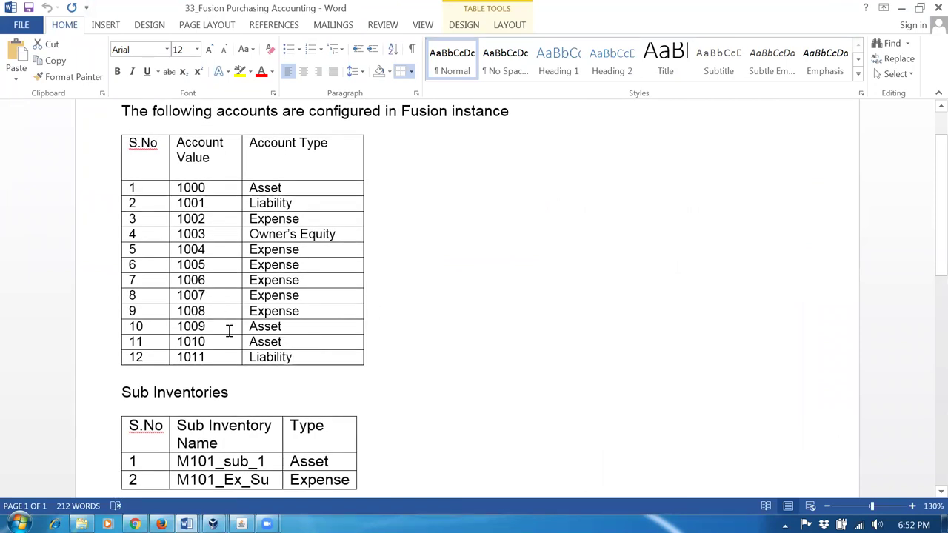
scroll(352, 398, down, 7)
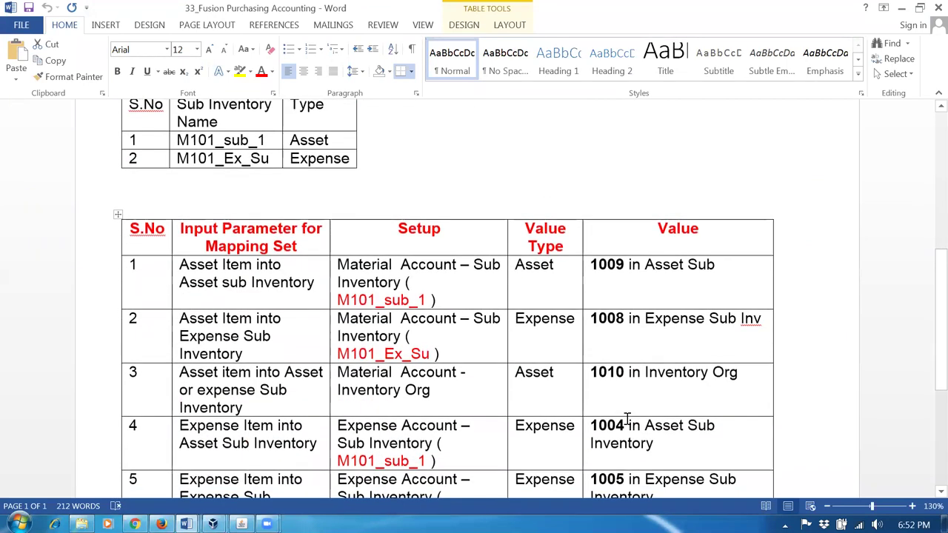
scroll(626, 419, down, 2)
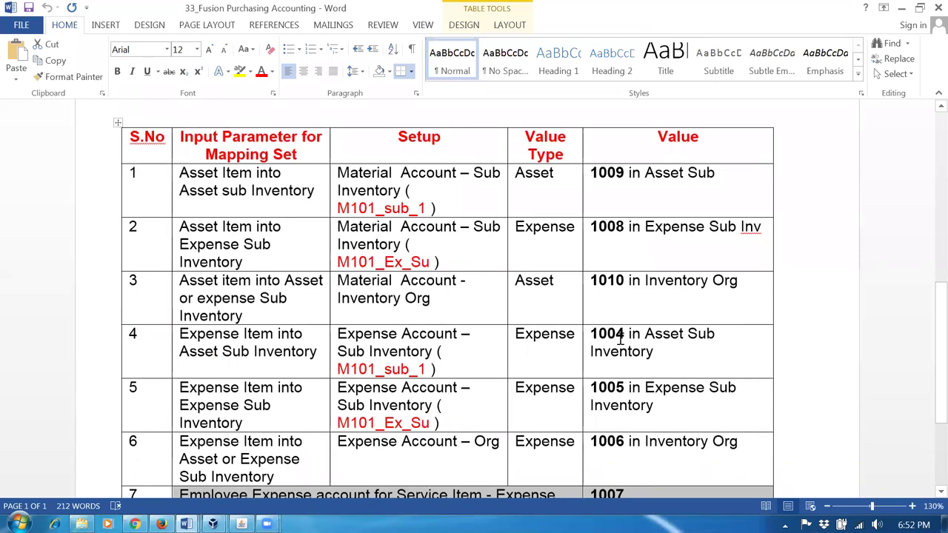
drag(591, 334, 688, 340)
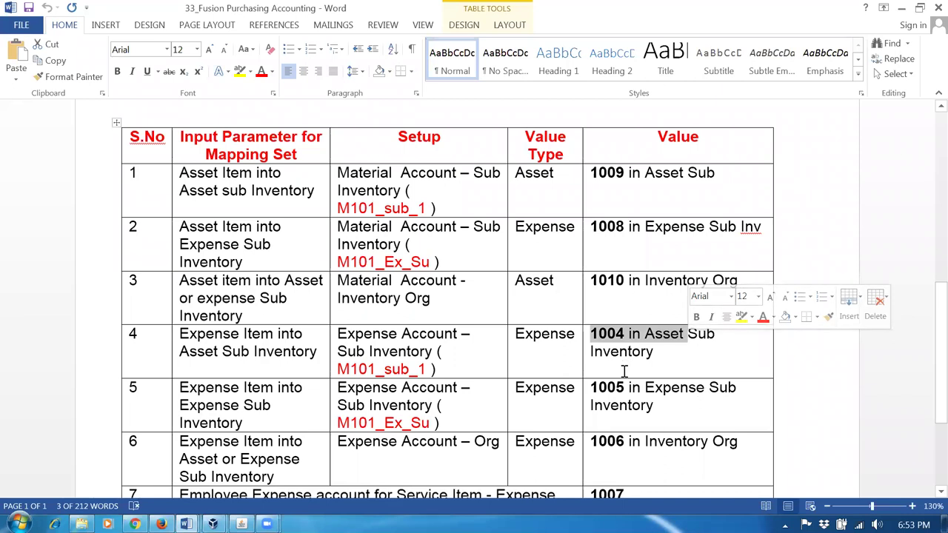
click(612, 281)
Step: Compare the 1006 Inventory Org value against row 4's 1004, then return to the Fusion requisition
drag(606, 448, 664, 454)
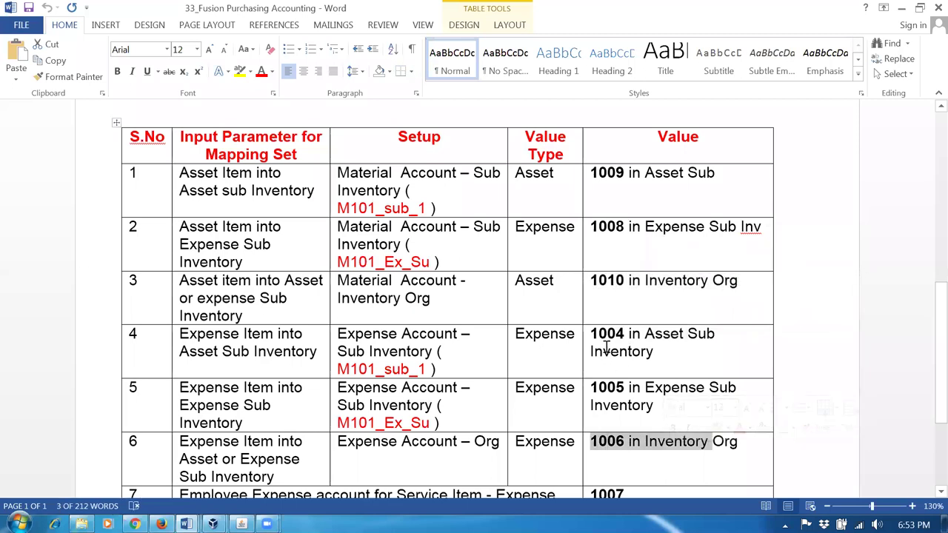
drag(603, 338, 653, 353)
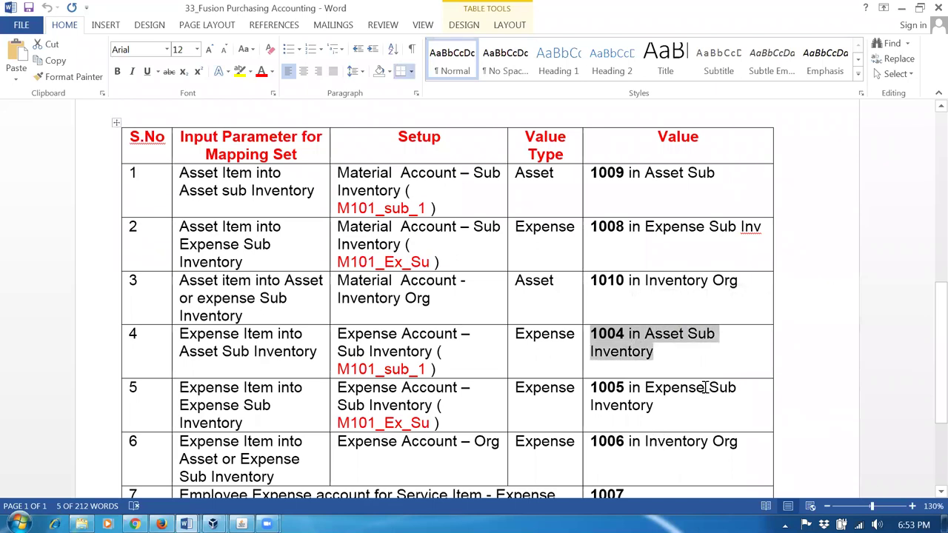
click(732, 370)
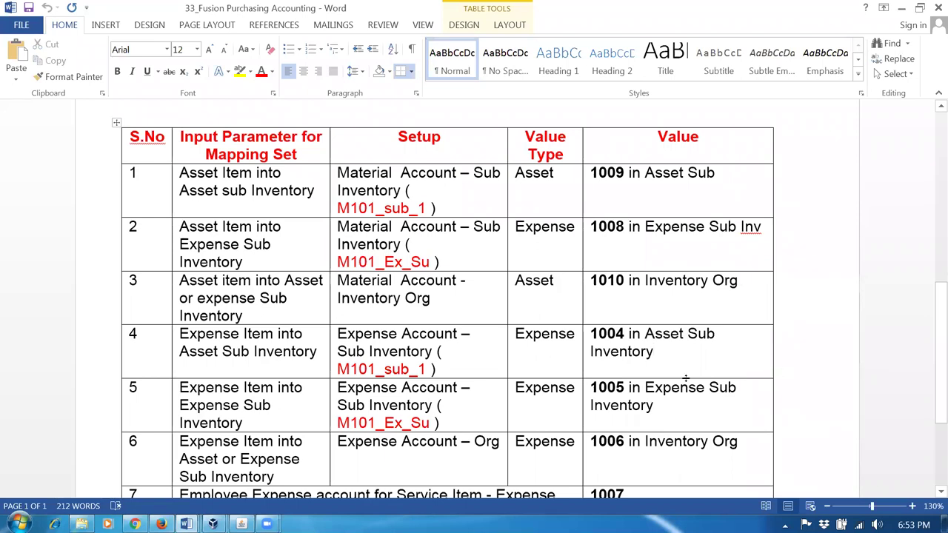
drag(600, 334, 660, 339)
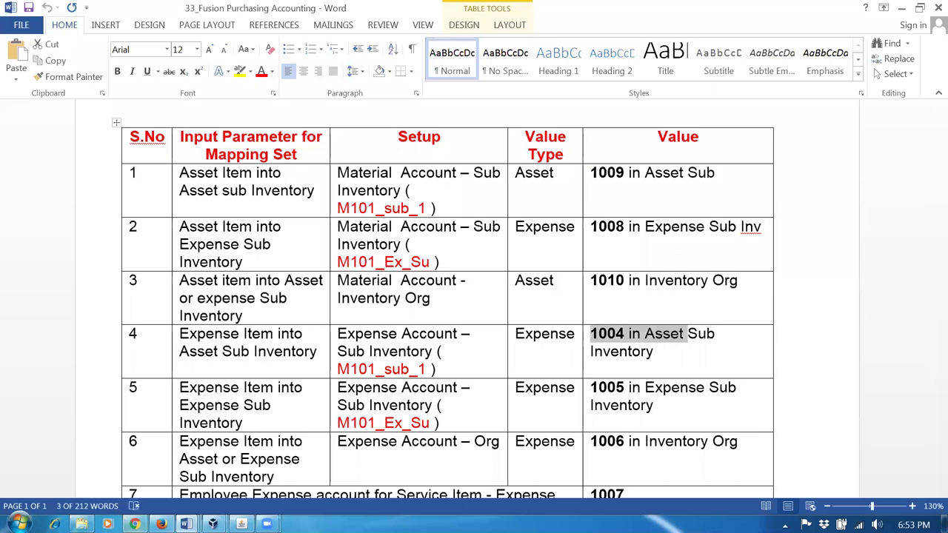
click(135, 523)
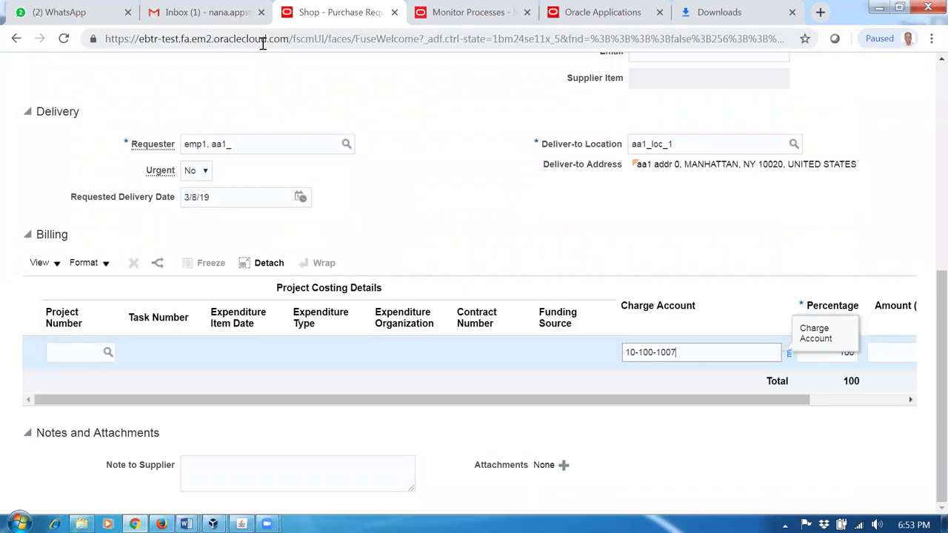
Step: Duplicate the requisition tab and go to Setup and Maintenance
right_click(331, 23)
click(366, 67)
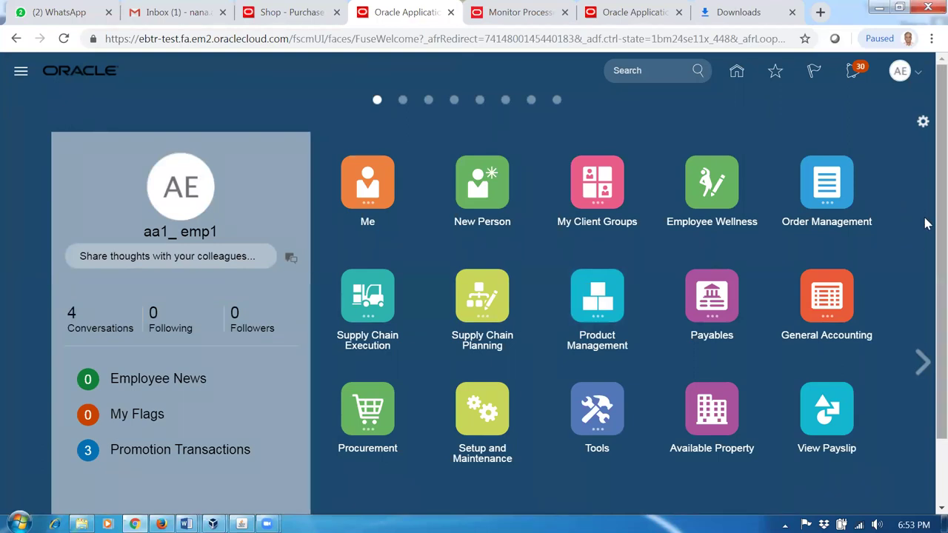
scroll(927, 225, down, 1)
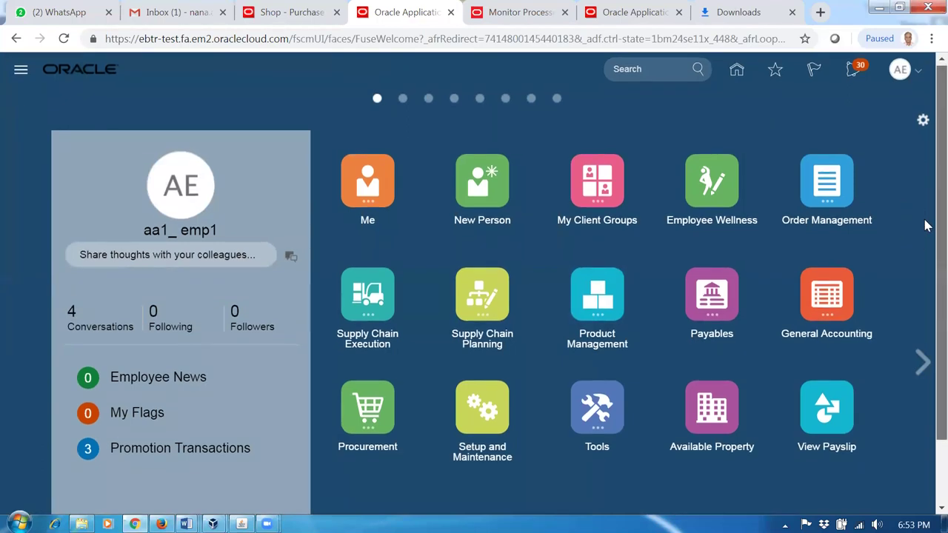
click(900, 71)
click(675, 316)
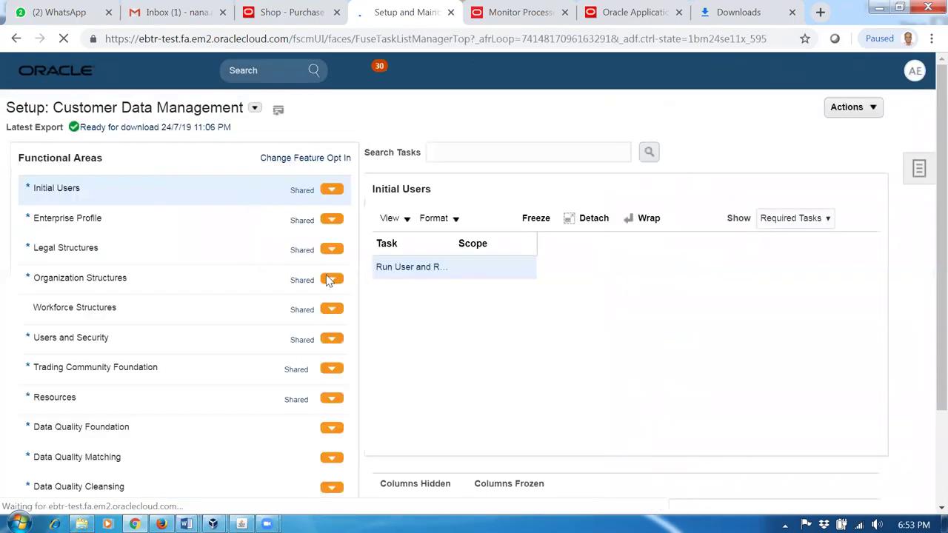
Step: Show the Procurement offering's Procurement Transaction Account Rules tasks
click(254, 111)
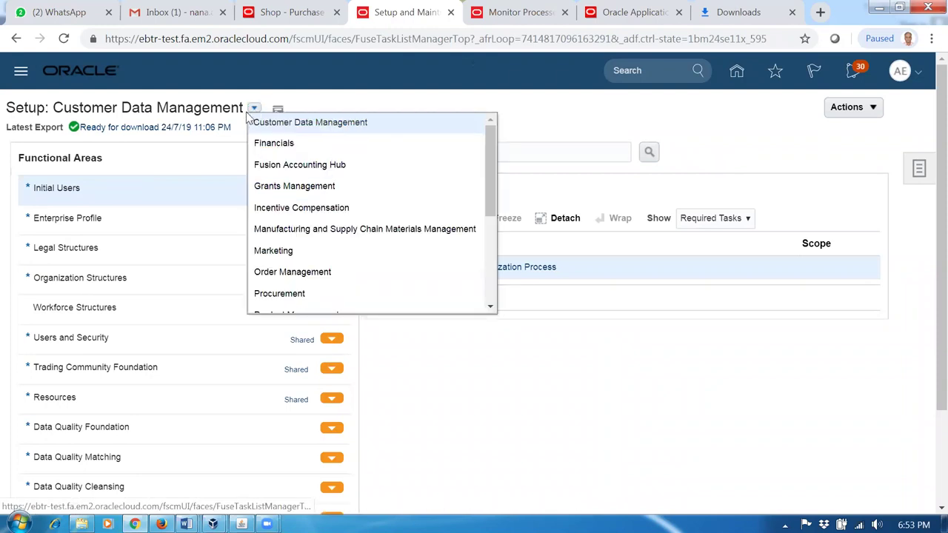
click(276, 293)
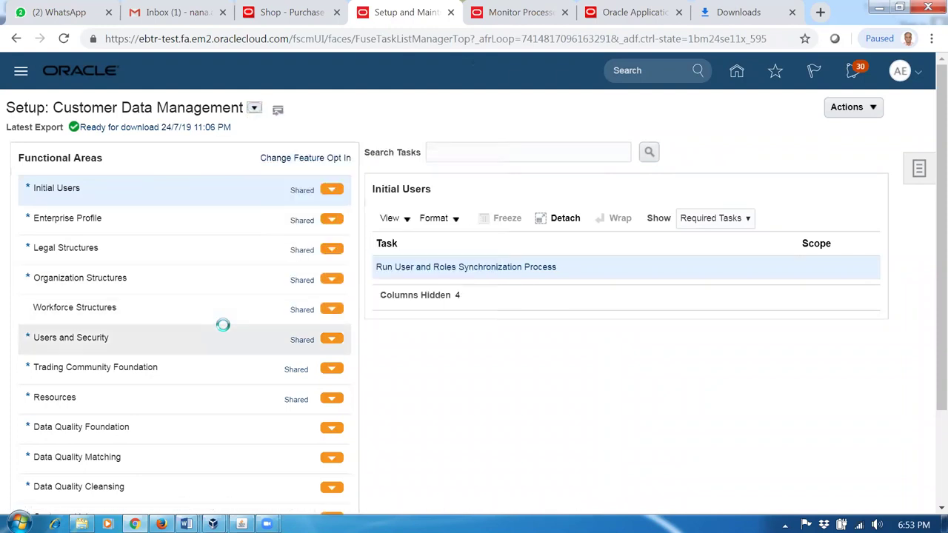
scroll(203, 322, down, 2)
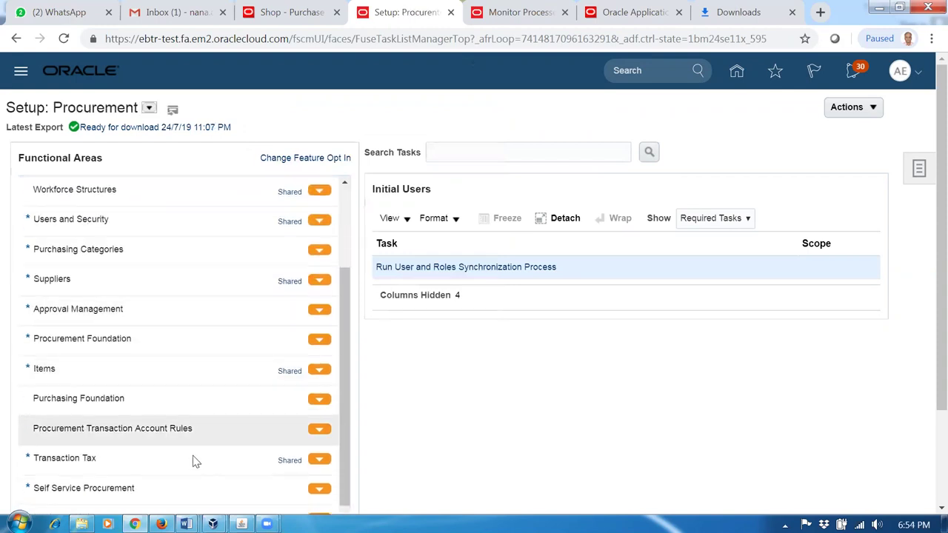
click(225, 433)
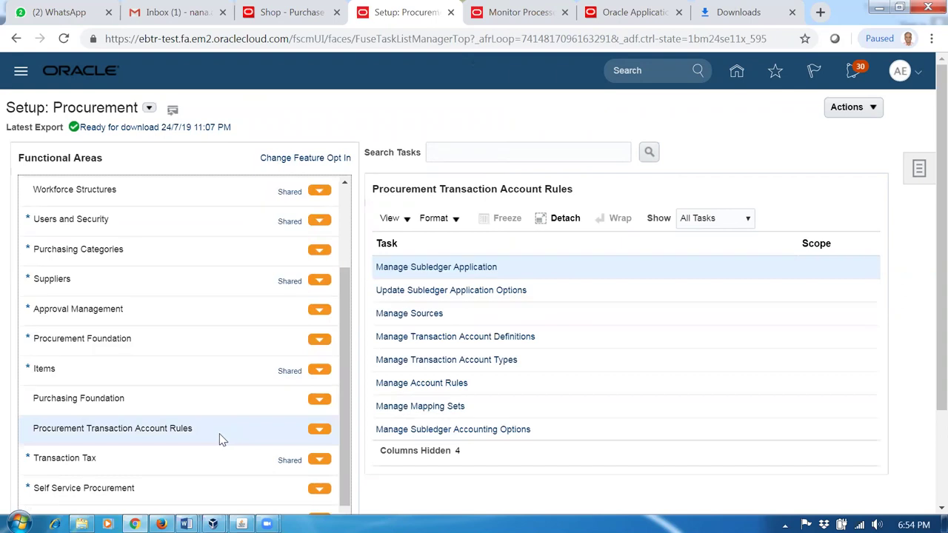
Step: Duplicate the setup tab and open Setup and Maintenance in the copy
right_click(394, 11)
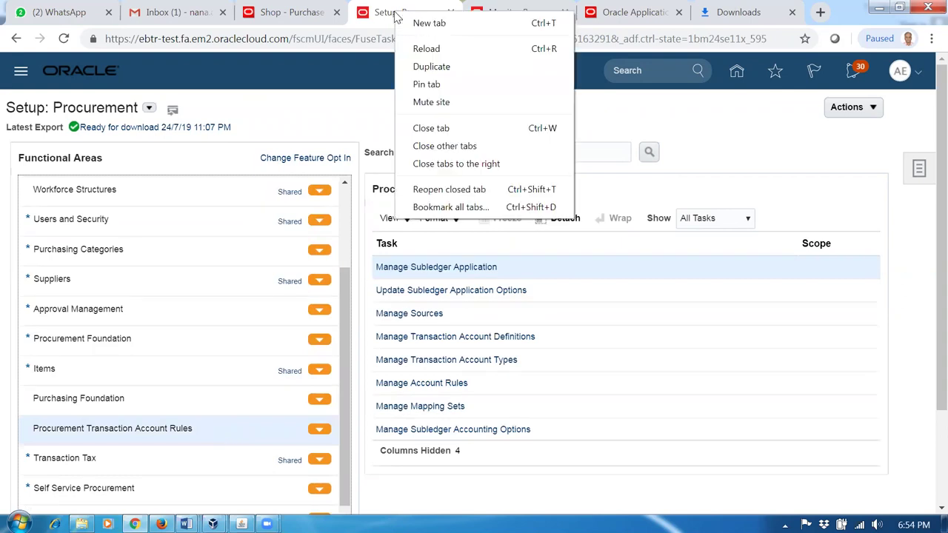
click(433, 69)
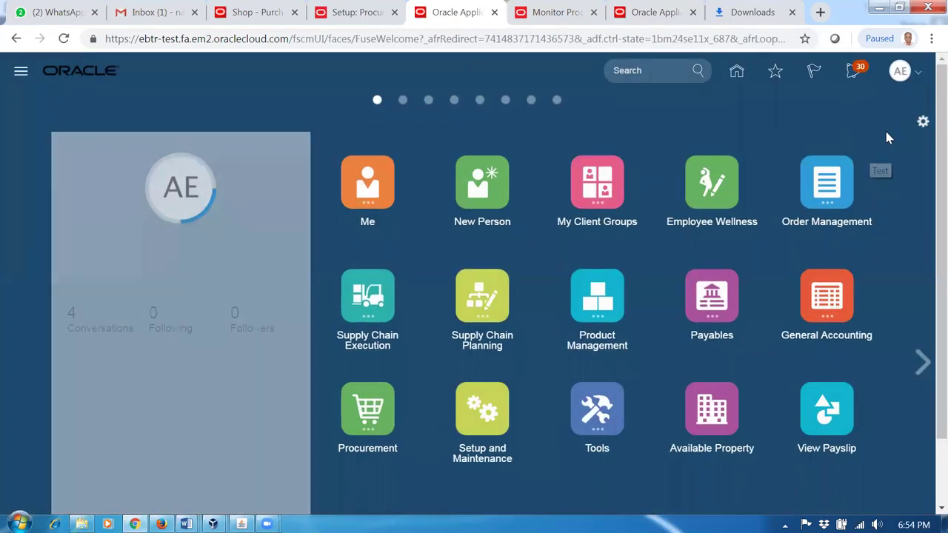
click(900, 74)
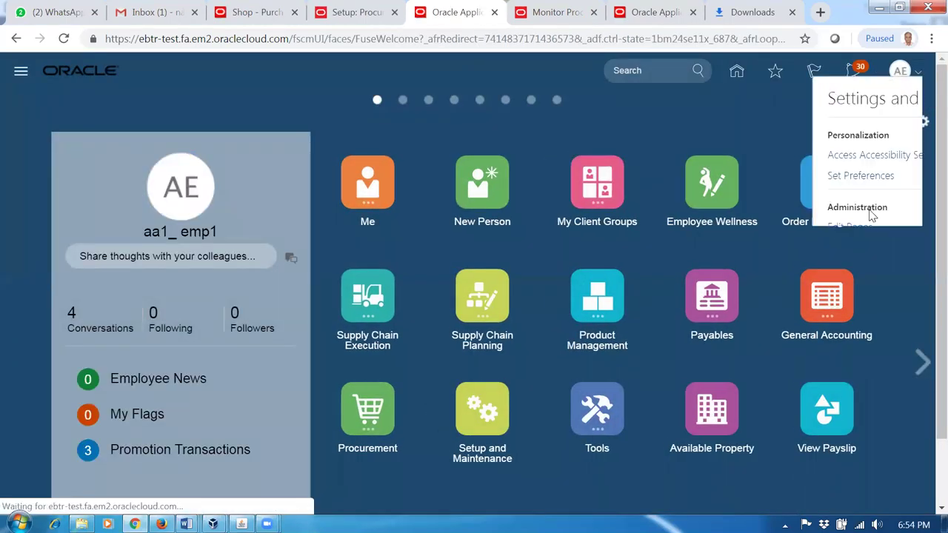
click(689, 309)
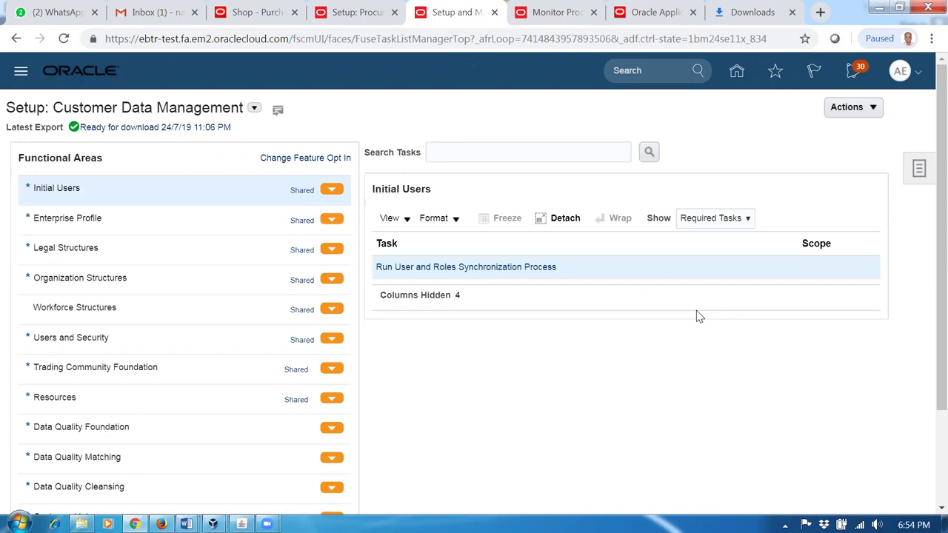
Step: Find and open the Manage Subledger Accounting Options task with the 'man%s' task search
click(919, 181)
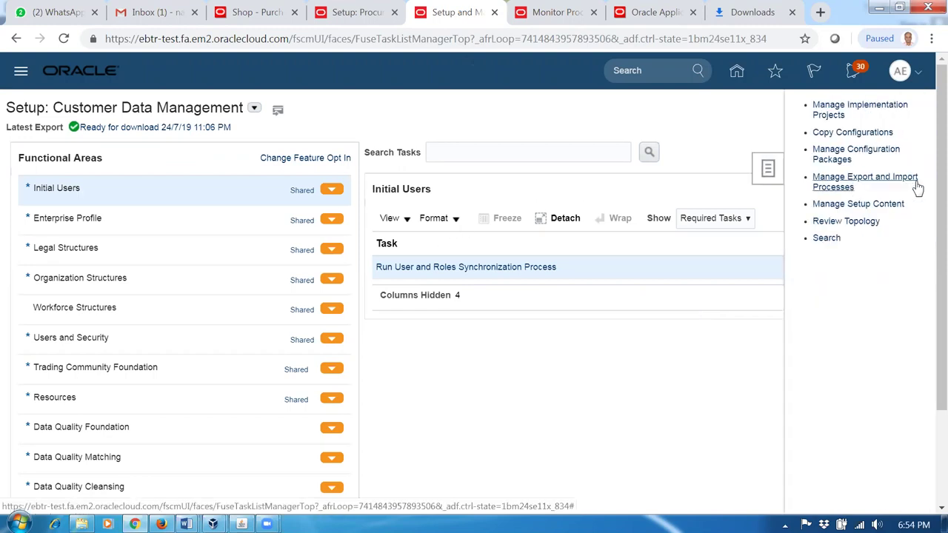
click(824, 240)
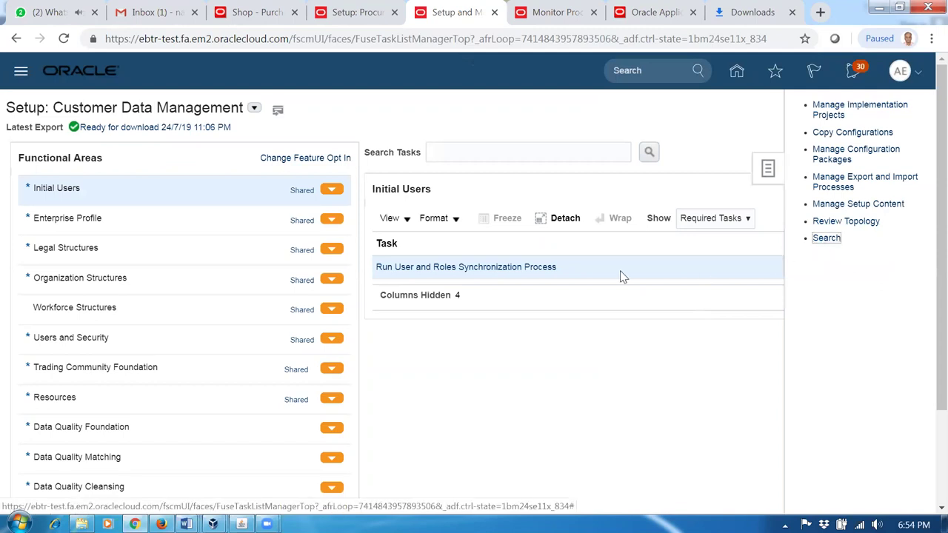
click(315, 138)
text(man%sub%led%opt%)
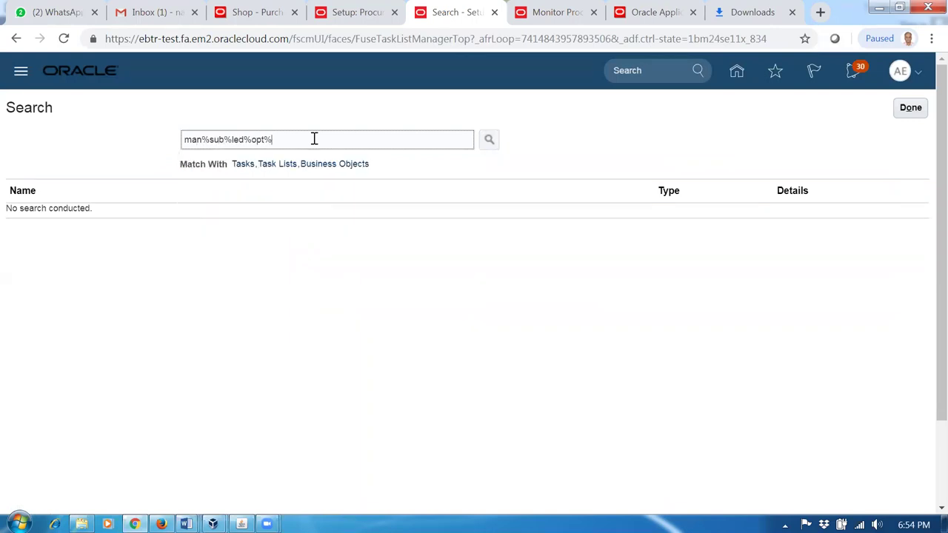
key(Return)
click(95, 215)
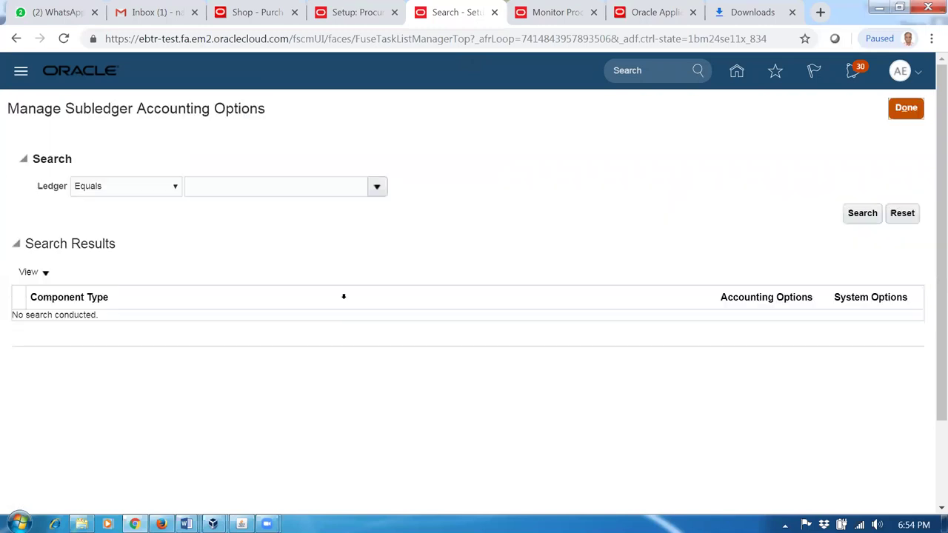
Step: Search ledger aa1_primary_ledger, expand it, and edit the Purchasing row's accounting options
click(241, 180)
text(aa1)
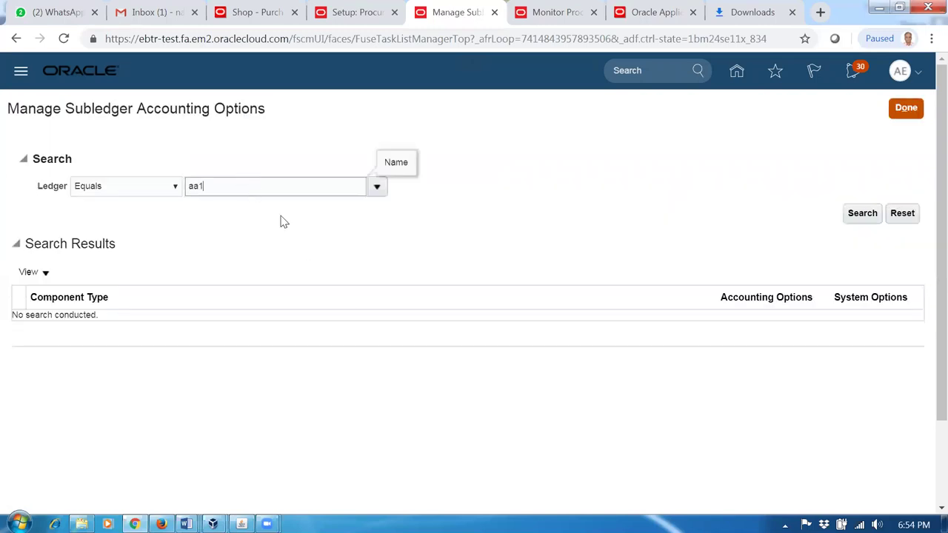
key(Return)
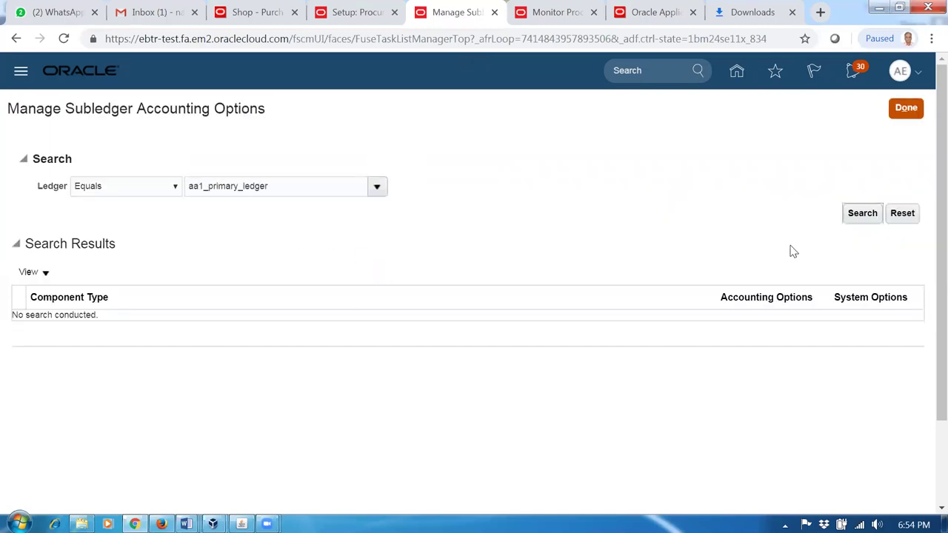
click(862, 216)
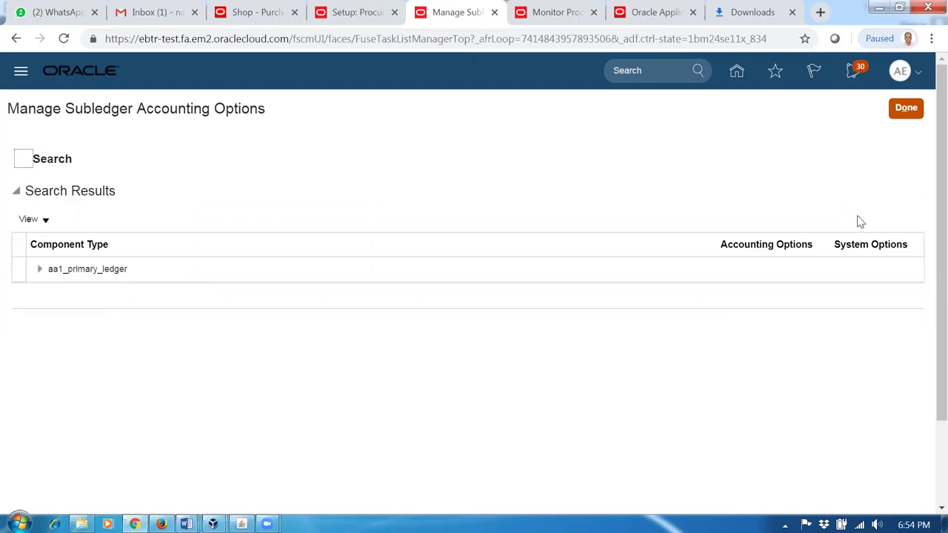
click(40, 279)
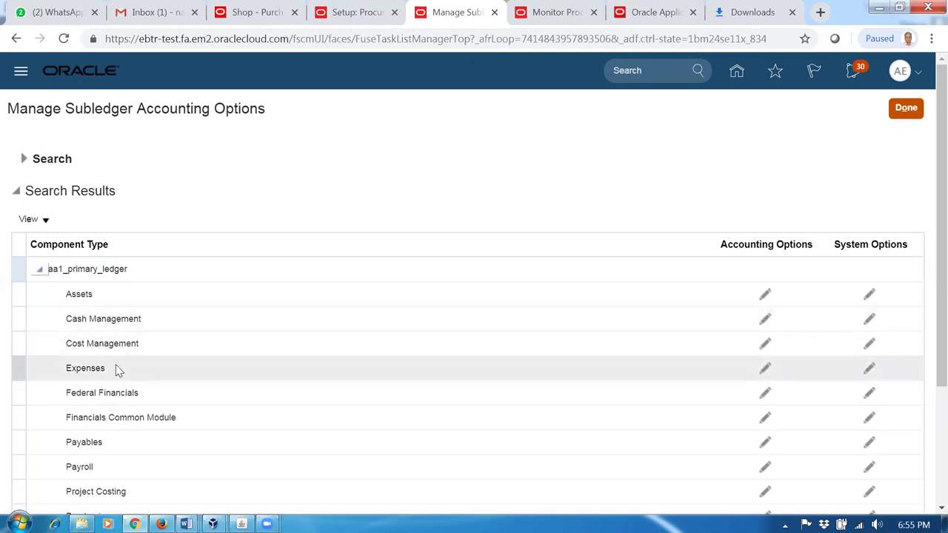
scroll(153, 436, down, 2)
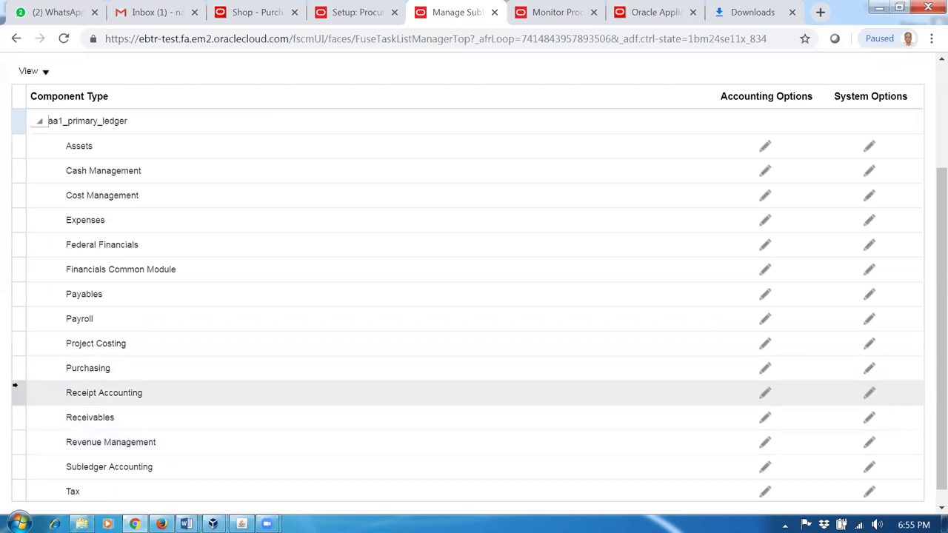
click(16, 374)
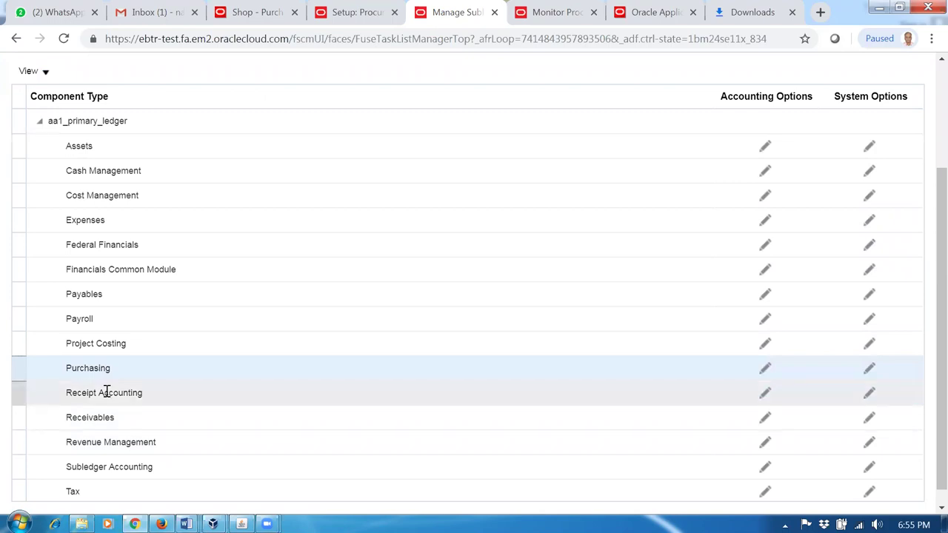
click(767, 374)
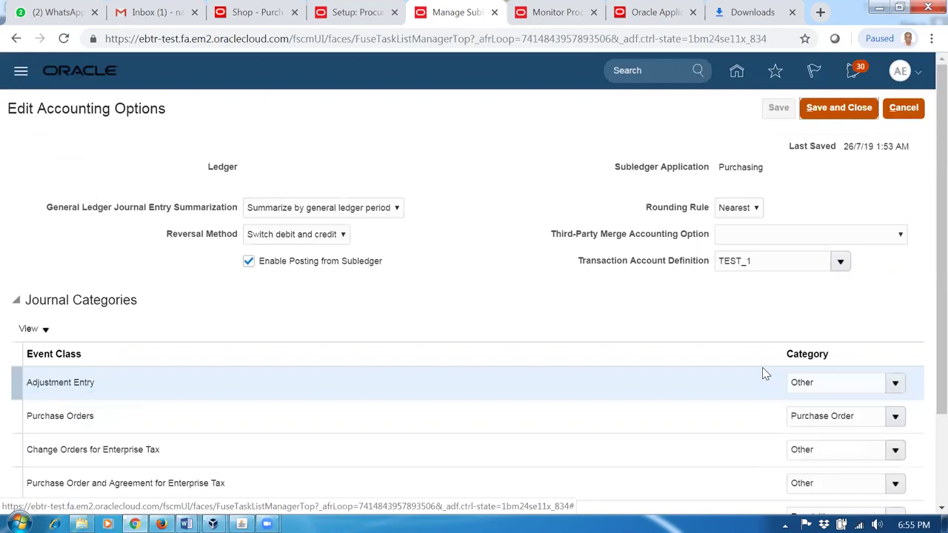
Step: Save Purchasing TAB Default Accounting as the definition and bring up the 33_Fusion Purchasing Accounting document
click(842, 263)
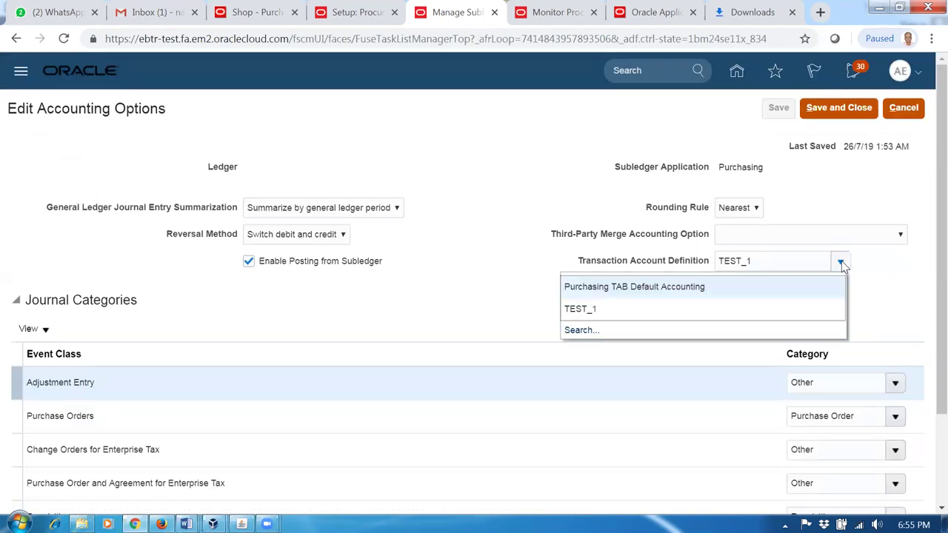
click(723, 294)
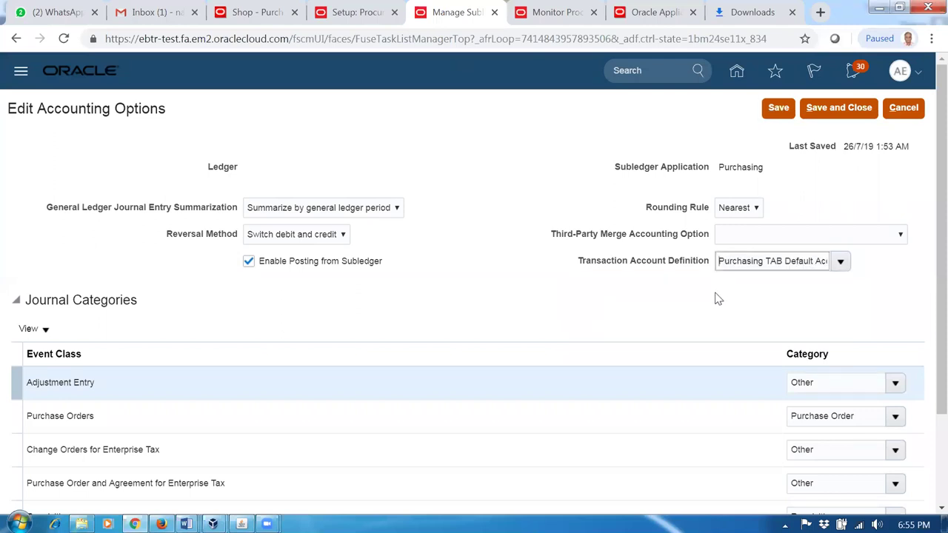
click(852, 108)
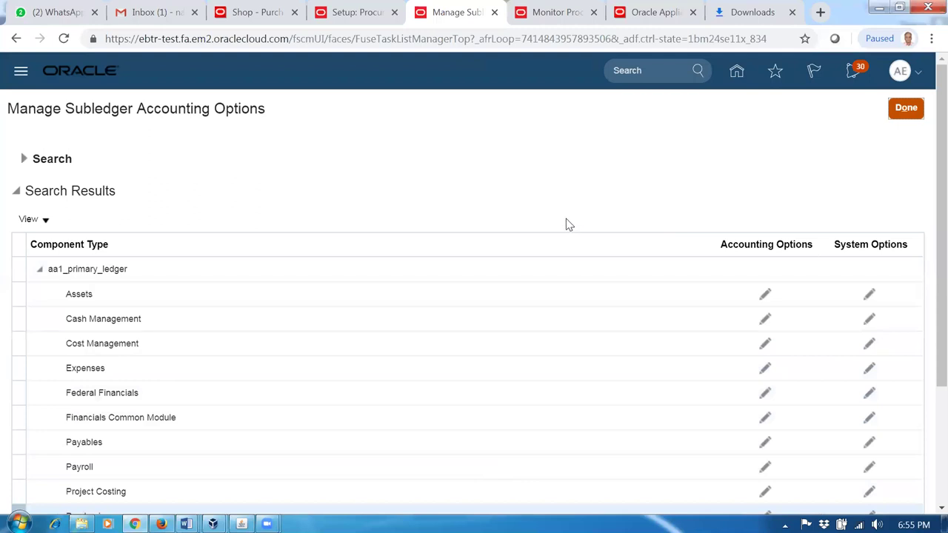
click(187, 525)
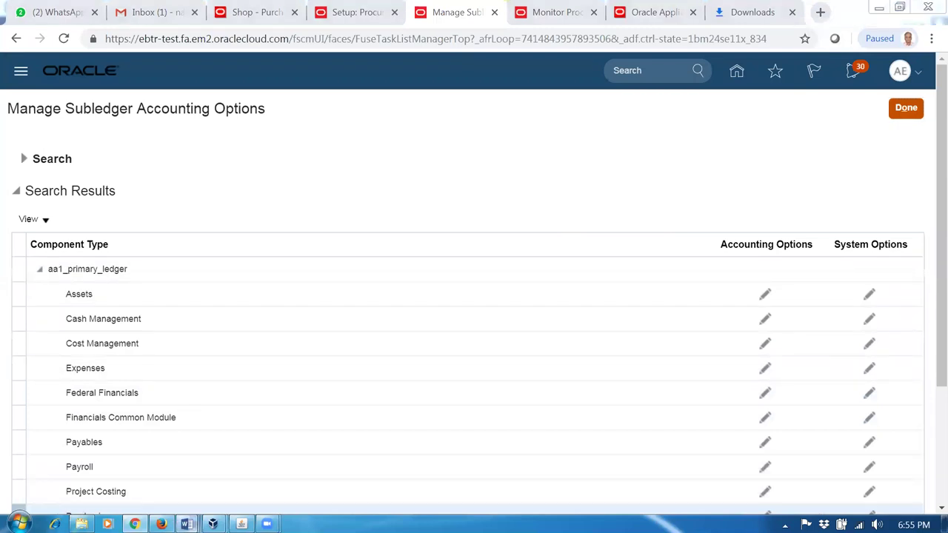
click(401, 465)
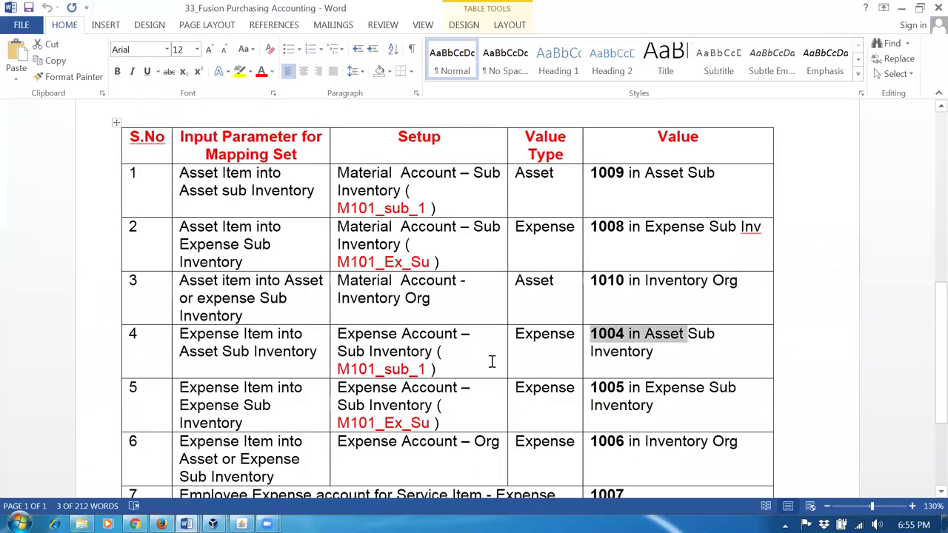
Step: Review the mapping table's Setup cells and rows 7–9 values 1007, 1002, 1011
scroll(492, 362, up, 2)
click(455, 266)
drag(474, 307, 482, 348)
click(461, 387)
scroll(469, 394, down, 2)
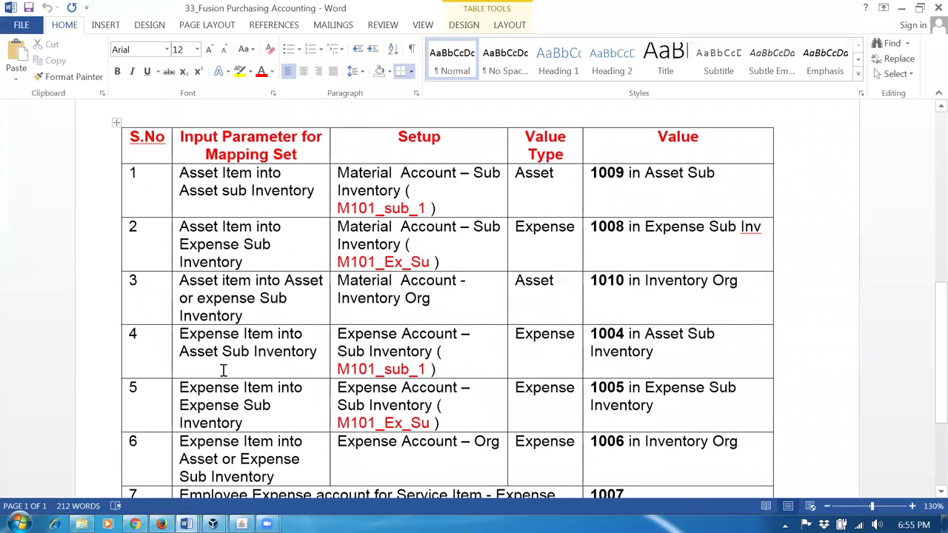
drag(389, 338, 444, 423)
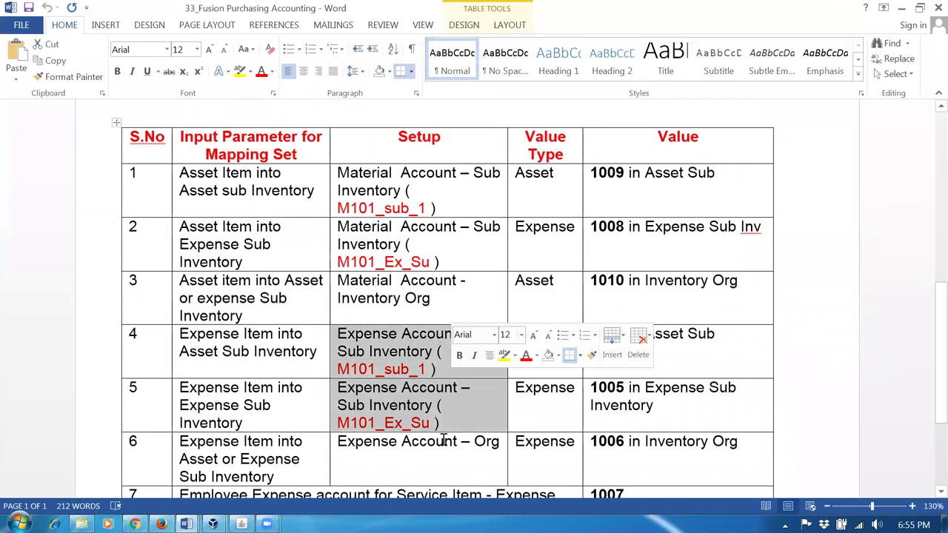
click(443, 440)
scroll(443, 441, down, 2)
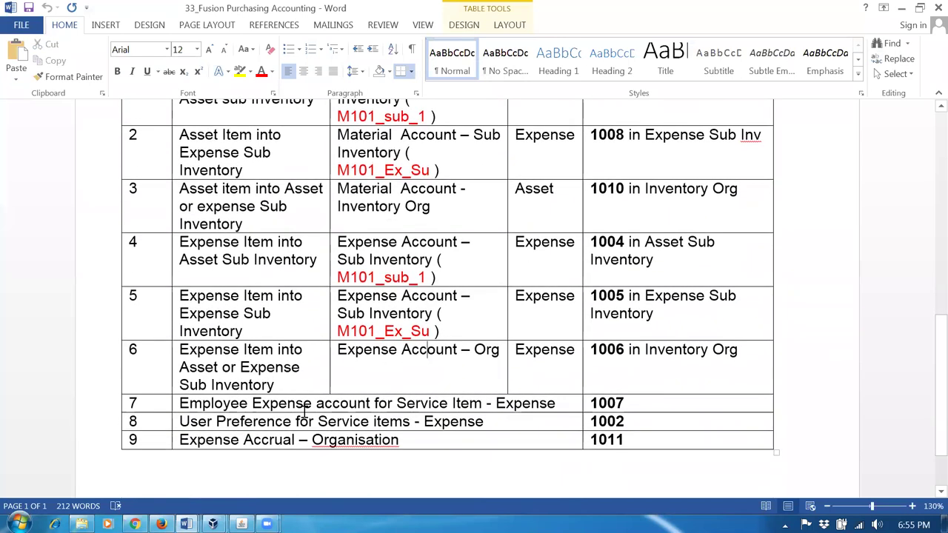
drag(313, 403, 331, 442)
drag(404, 443, 657, 455)
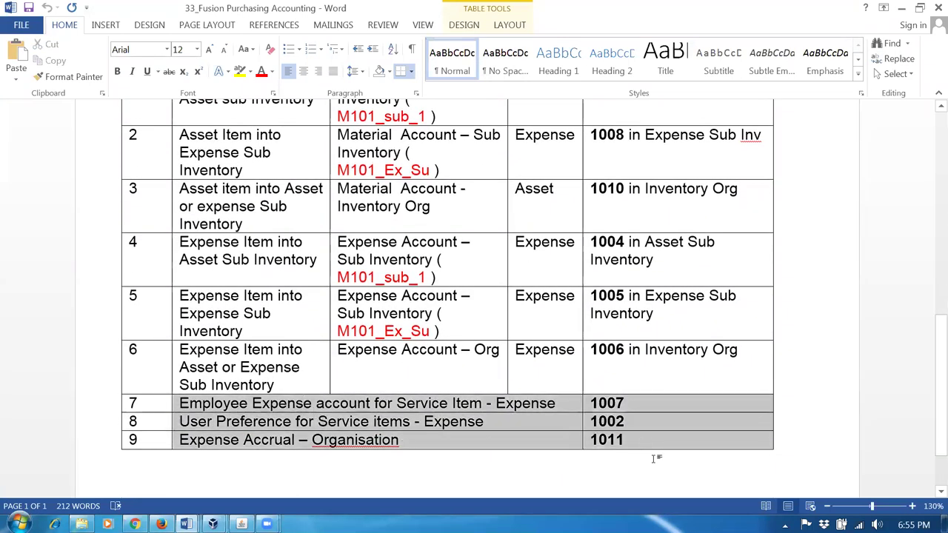
click(573, 485)
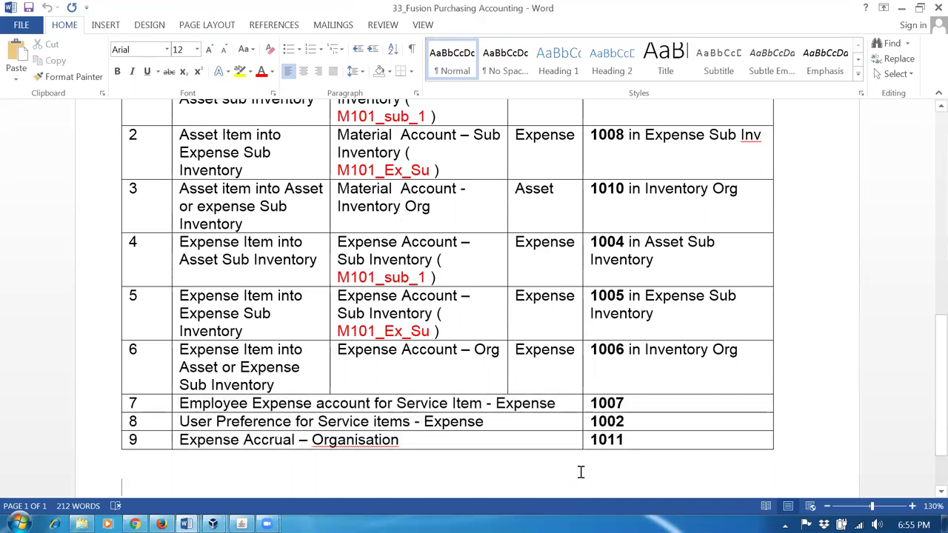
Step: Check account values 1009, 1008 and 1004 and rows 1–6 setups, then return to Oracle
scroll(553, 470, up, 2)
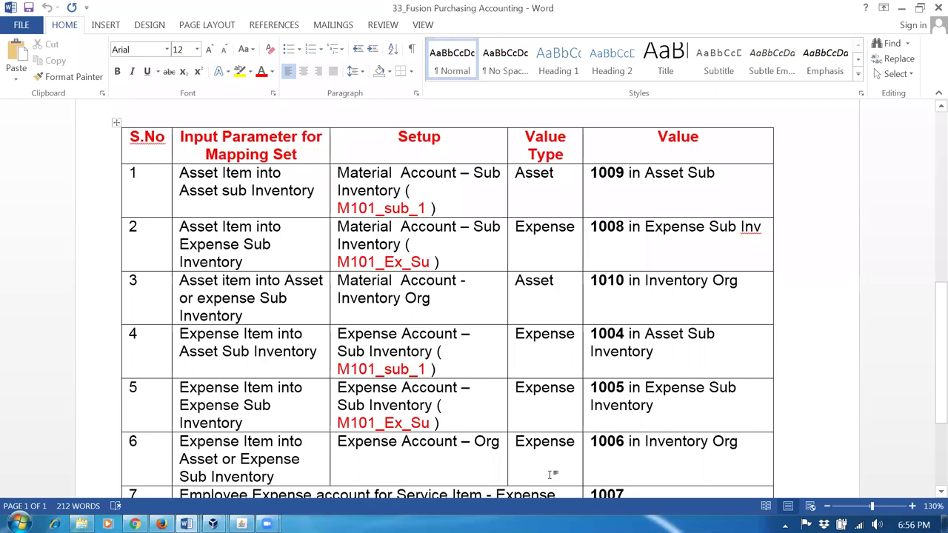
scroll(552, 474, up, 1)
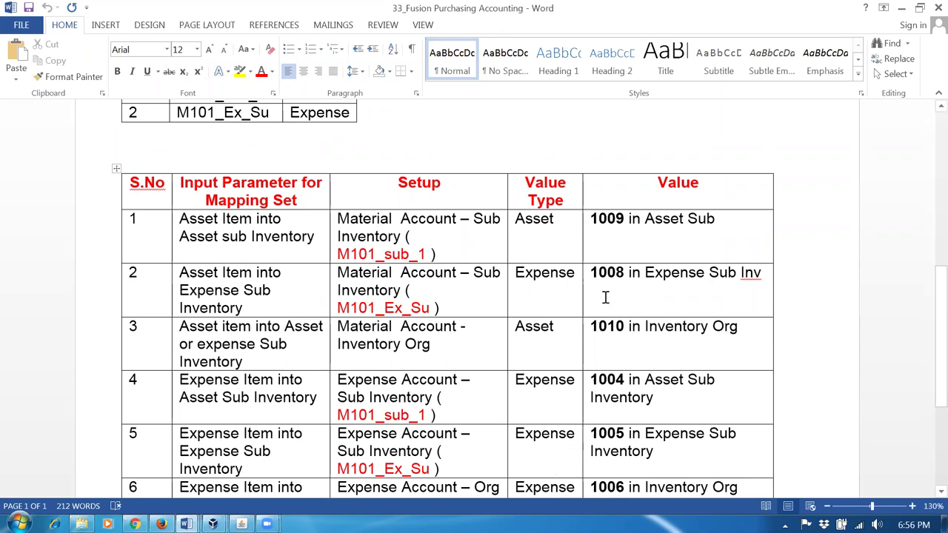
click(738, 220)
click(771, 273)
click(721, 389)
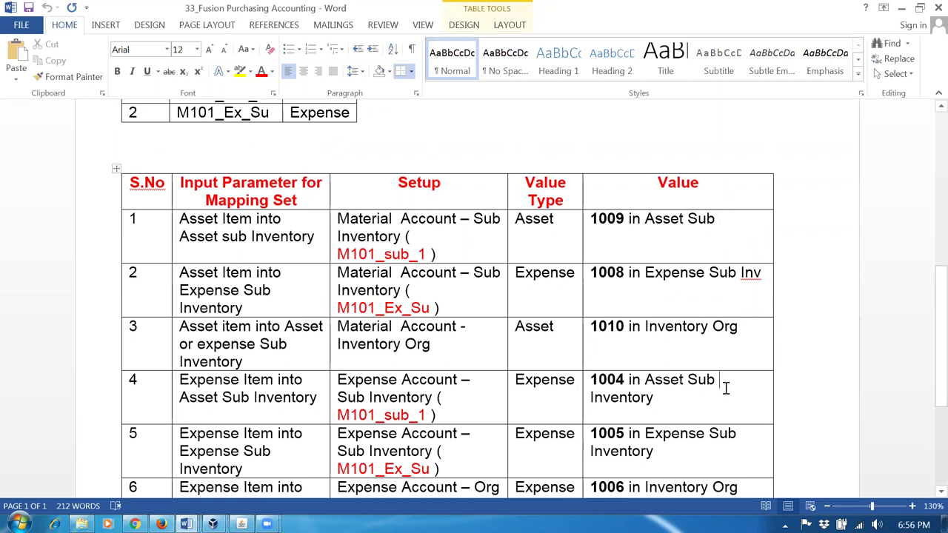
scroll(720, 392, up, 3)
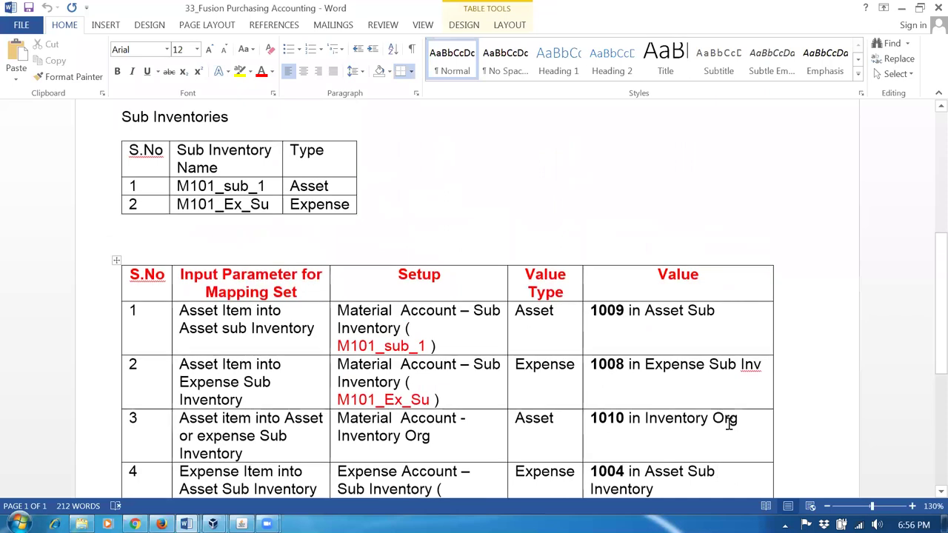
scroll(722, 419, down, 3)
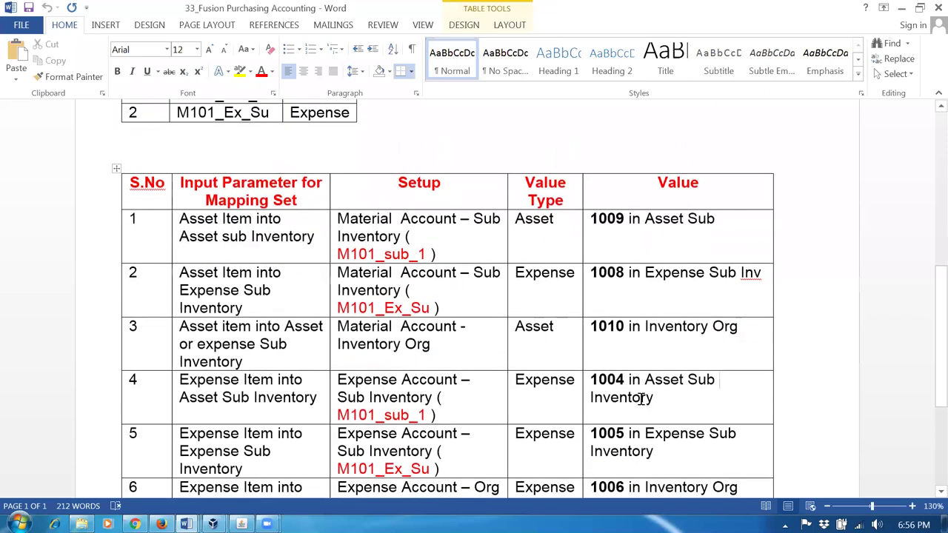
double_click(607, 381)
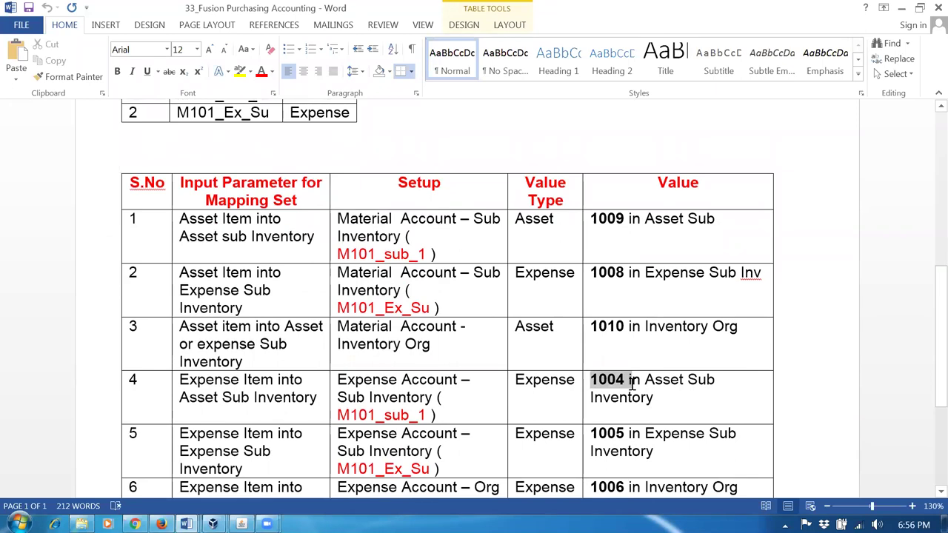
scroll(428, 218, down, 1)
drag(452, 178, 520, 454)
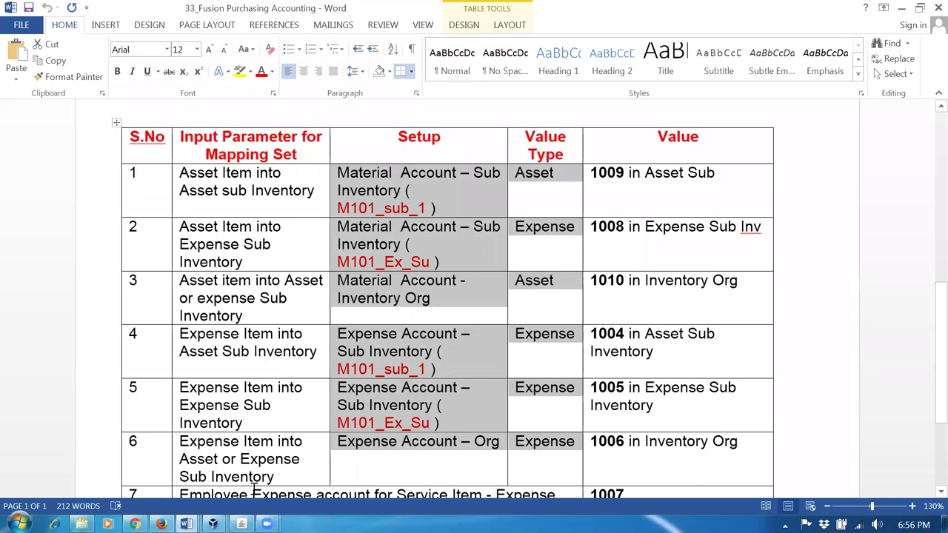
mouse_move(135, 524)
click(126, 456)
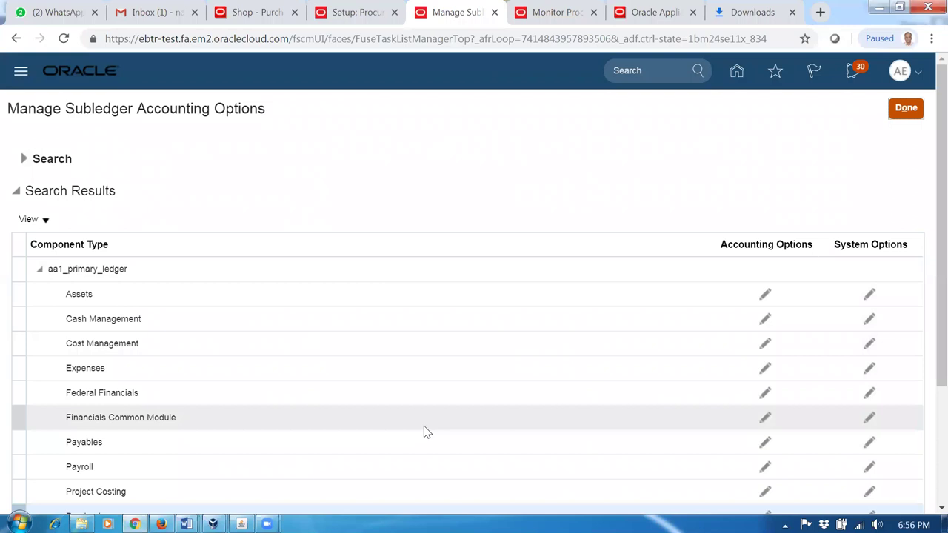
Step: Go to the Setup: Procurement page and look over the Manage Transaction Account Definitions task
click(387, 21)
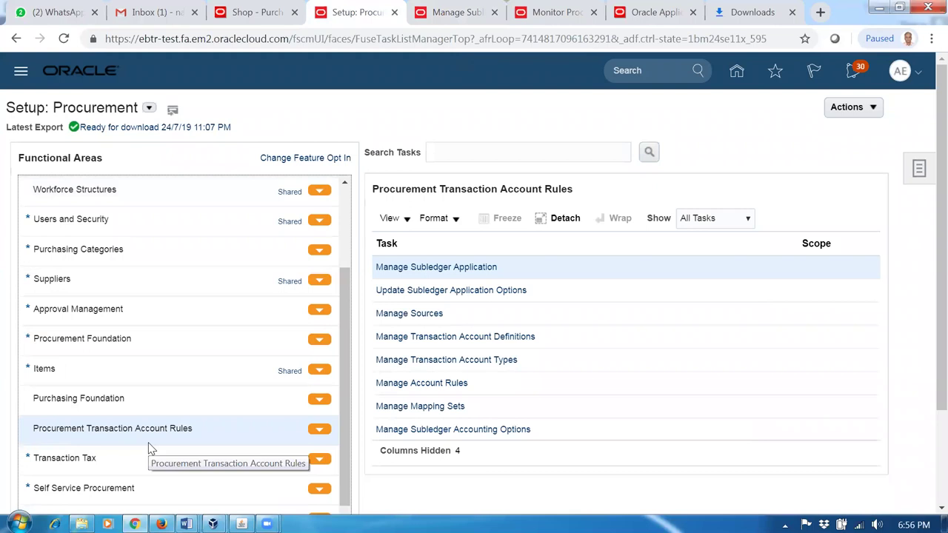
click(473, 344)
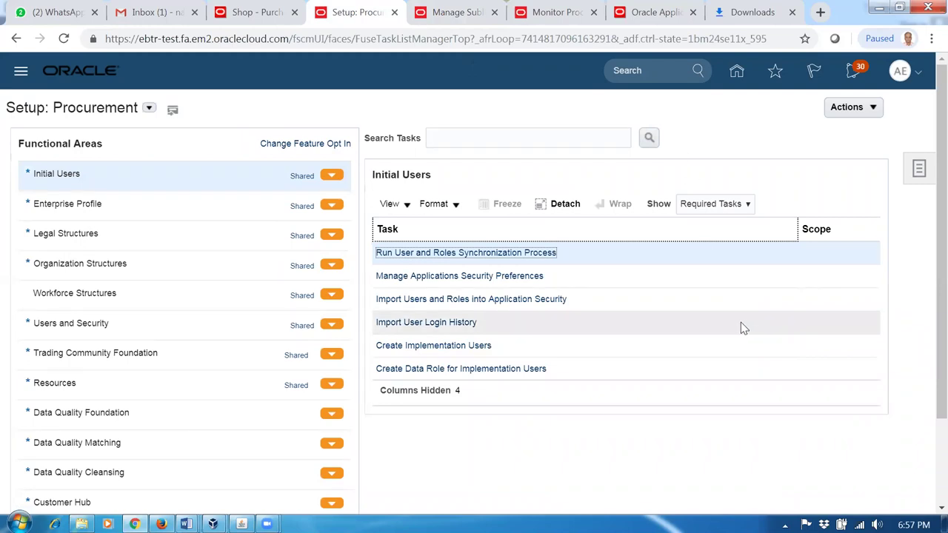
scroll(743, 329, down, 3)
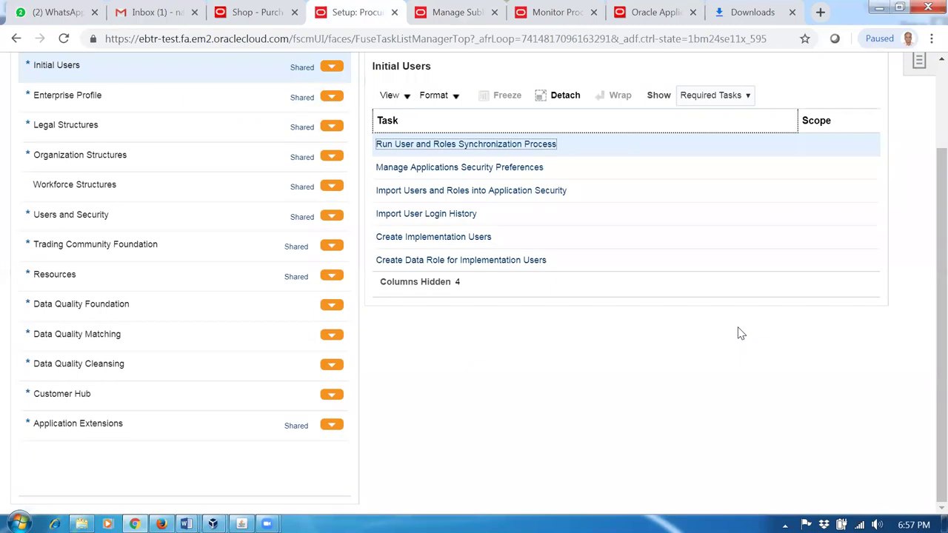
scroll(740, 334, up, 3)
scroll(739, 333, down, 3)
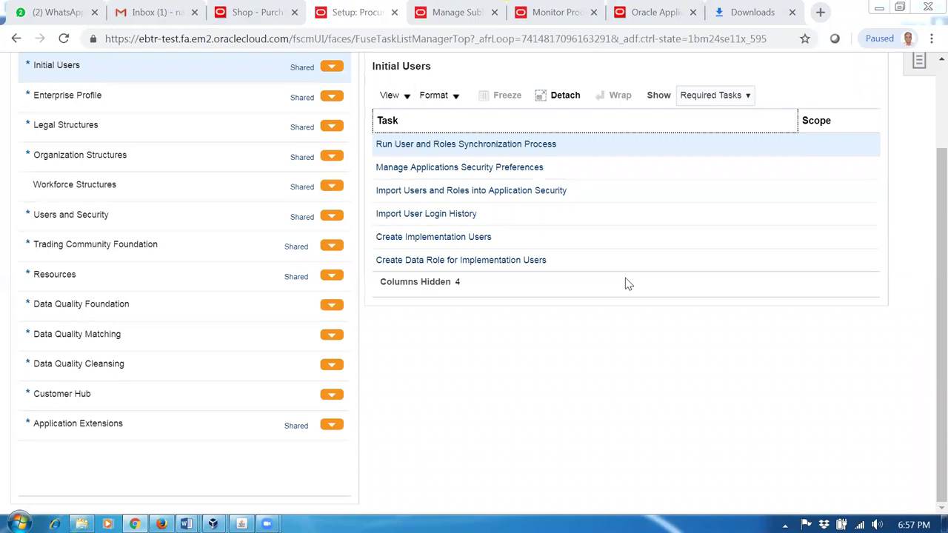
click(554, 389)
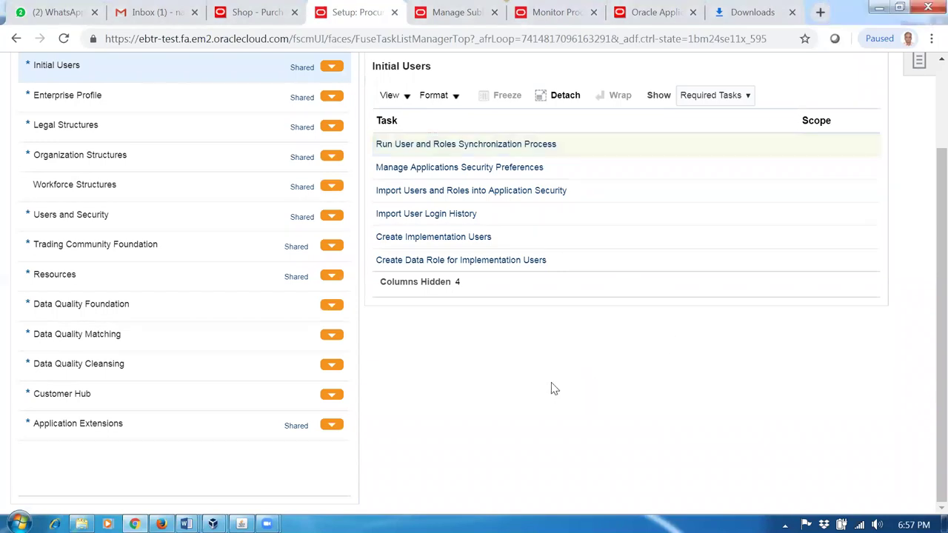
scroll(926, 182, up, 1)
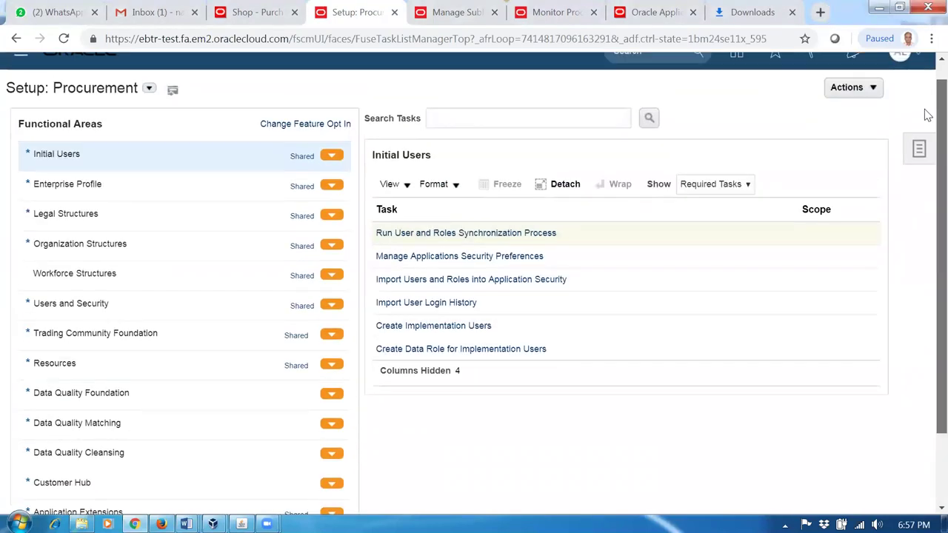
scroll(928, 115, down, 1)
scroll(925, 176, up, 1)
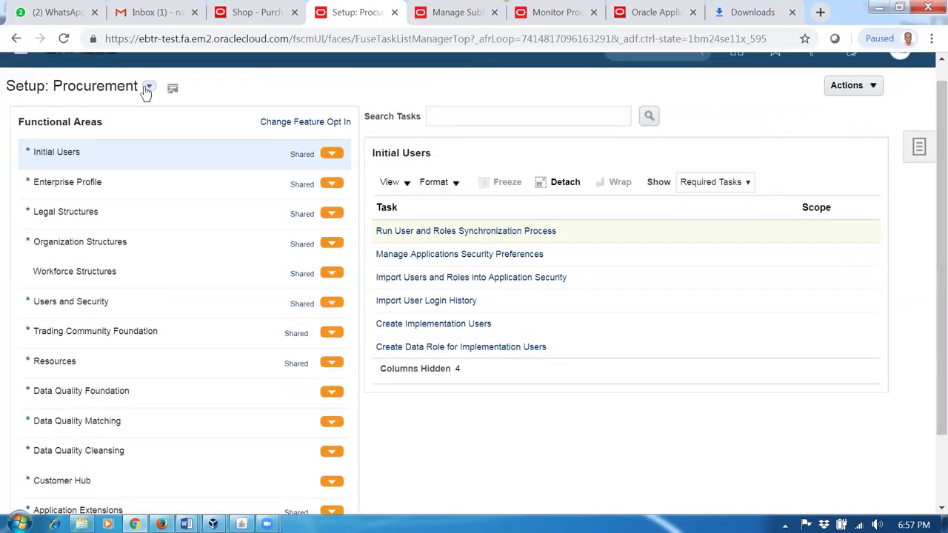
Step: Set the offering to Procurement and open Manage Transaction Account Definitions under Procurement Transaction Account Rules
click(149, 86)
click(178, 125)
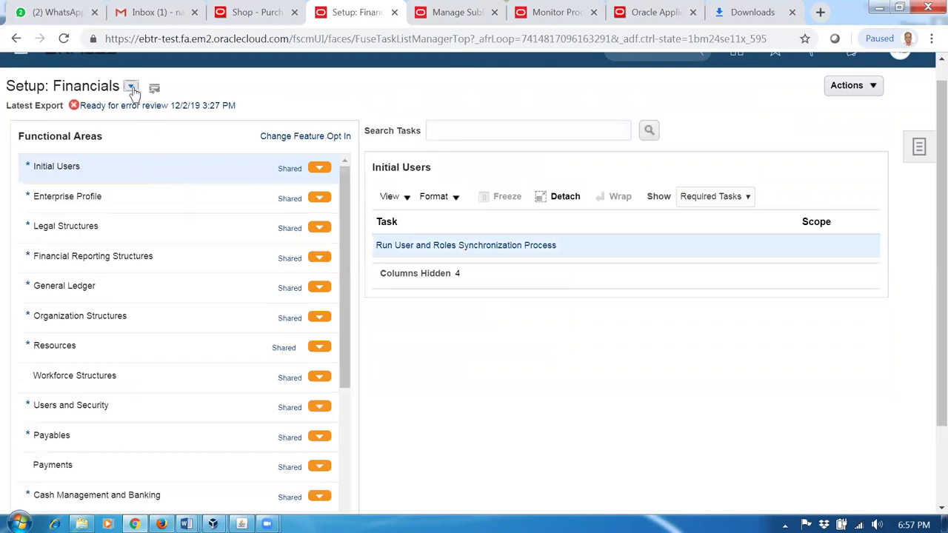
click(131, 87)
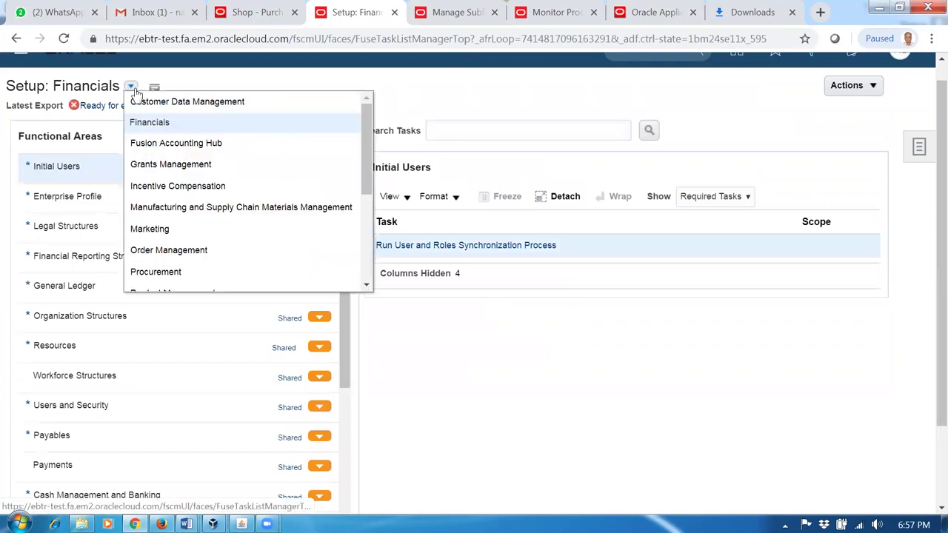
click(177, 272)
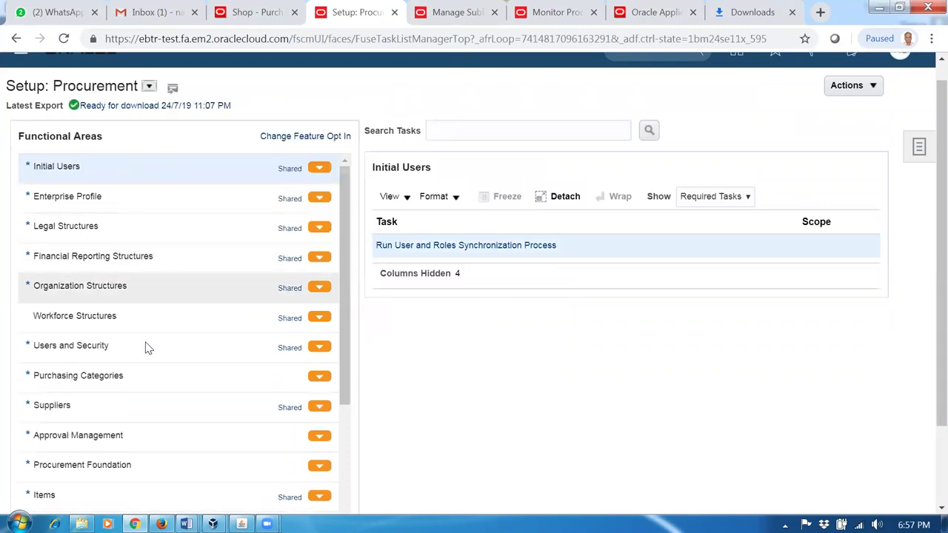
scroll(158, 393, down, 3)
scroll(158, 394, down, 3)
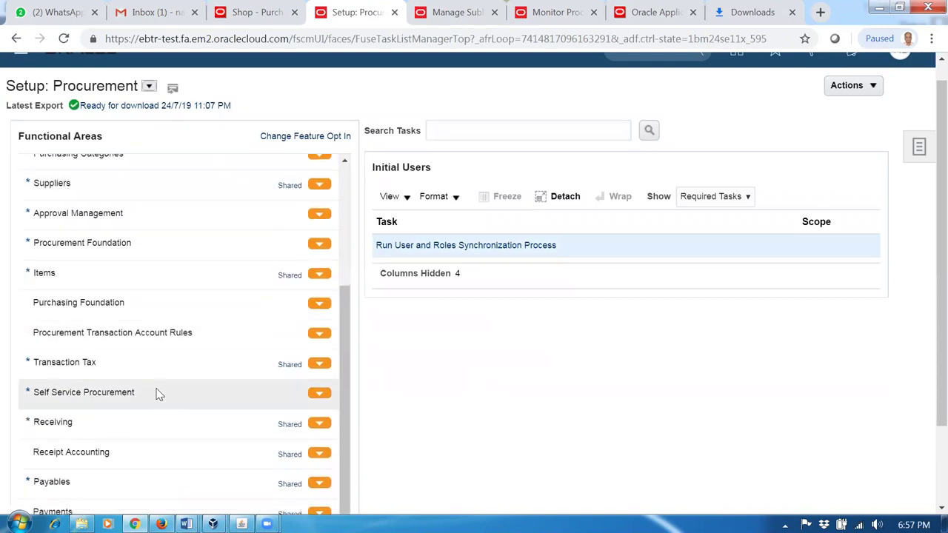
click(175, 333)
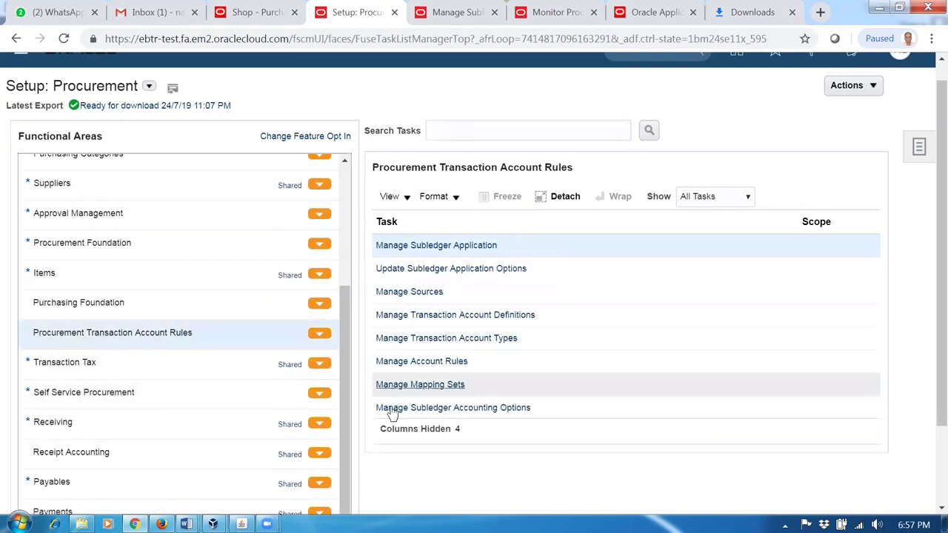
click(411, 318)
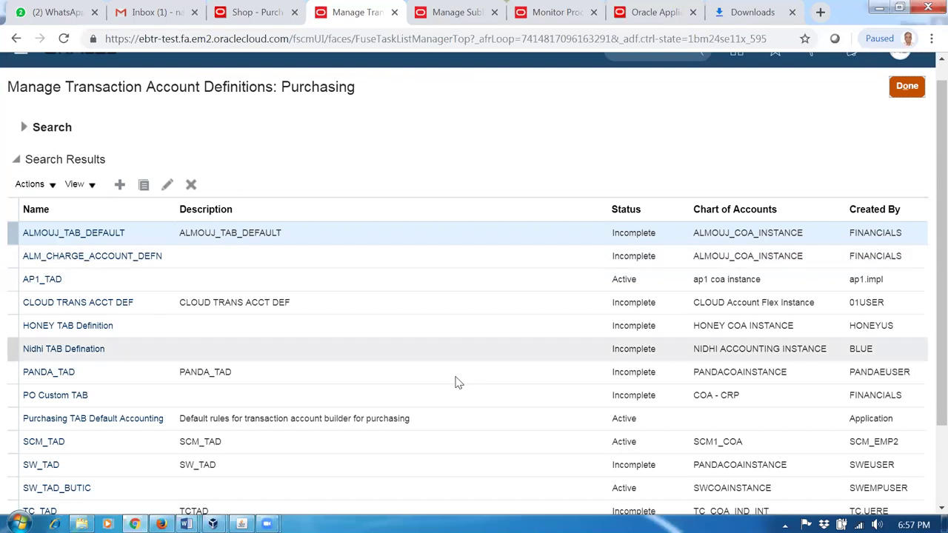
Step: Open Purchasing TAB Default Accounting and widen its Transaction Account Type column to show full names
click(94, 419)
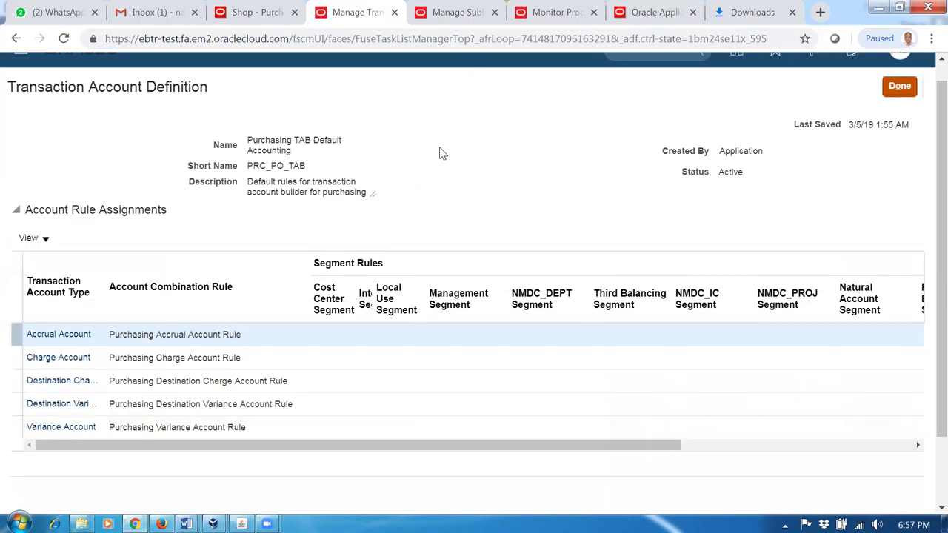
scroll(426, 411, down, 2)
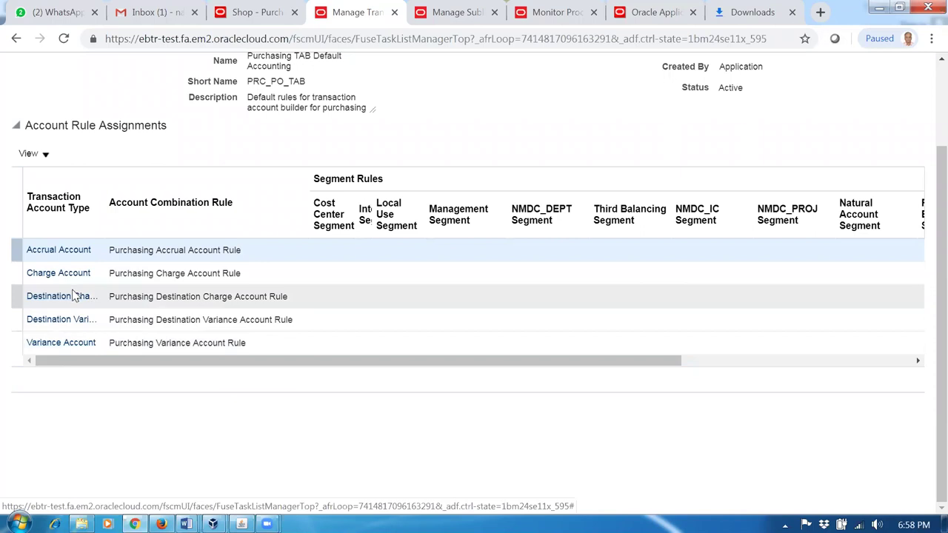
drag(100, 228, 143, 228)
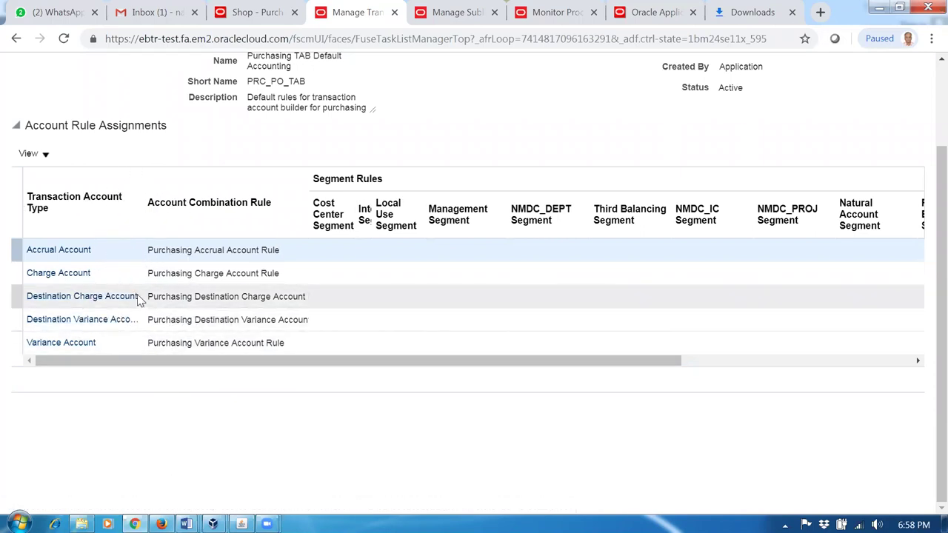
drag(143, 222, 157, 223)
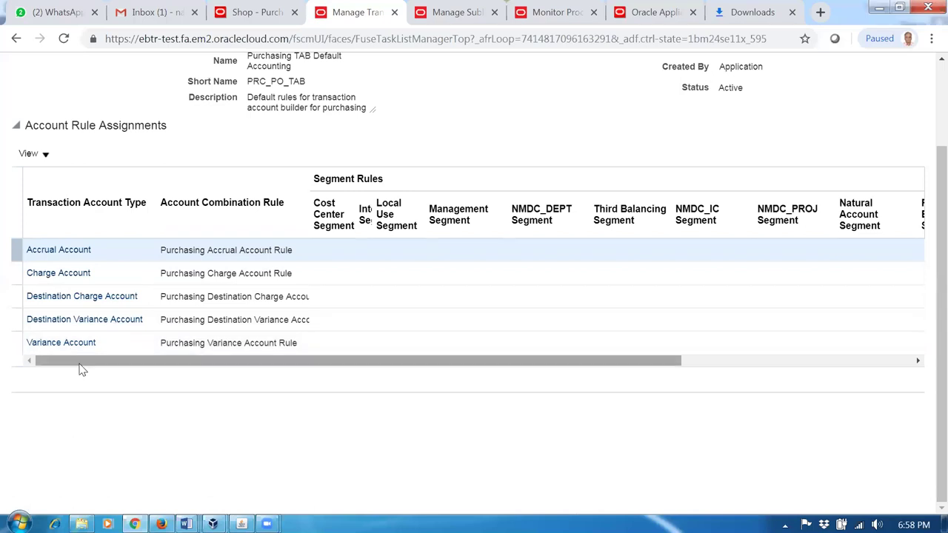
scroll(319, 180, up, 2)
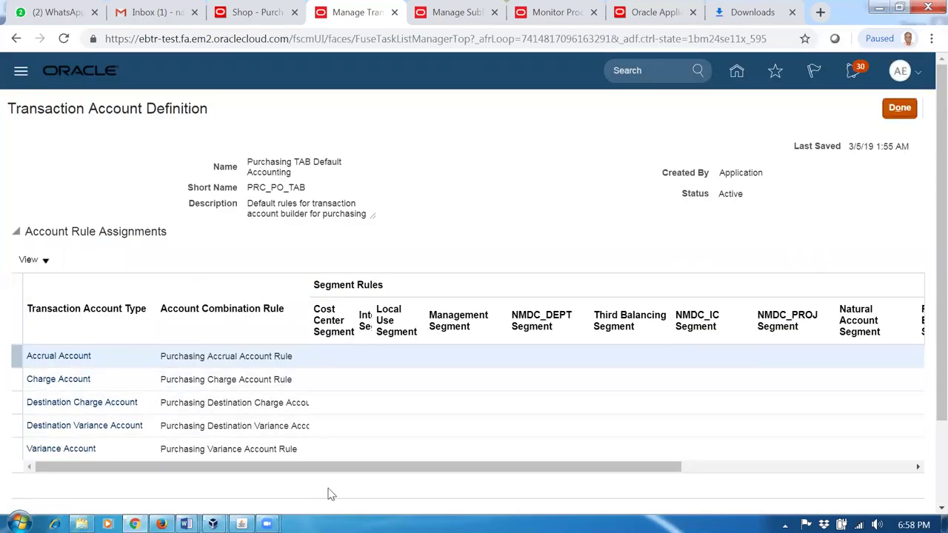
Step: Review the Purchasing TAB Default Accounting name, title and rules, then exit with Done
drag(288, 466, 38, 491)
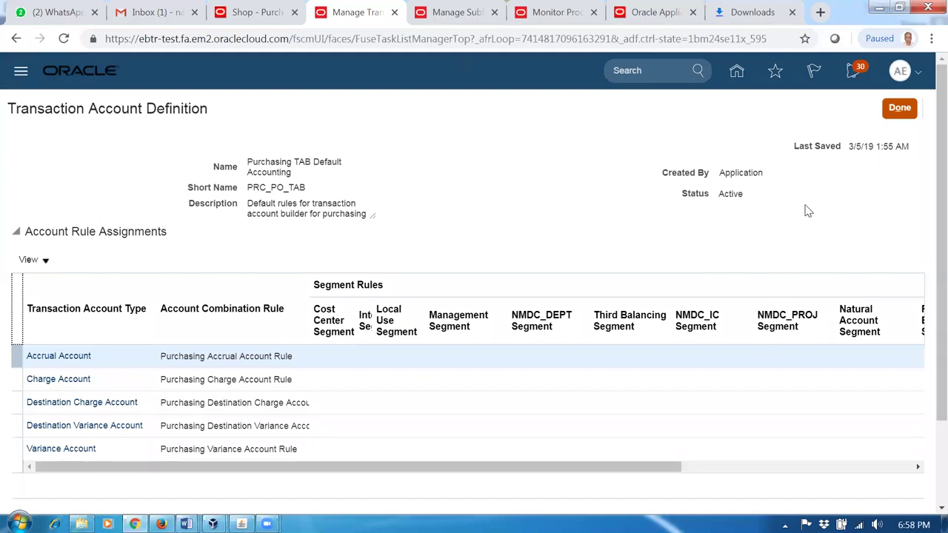
drag(265, 161, 272, 173)
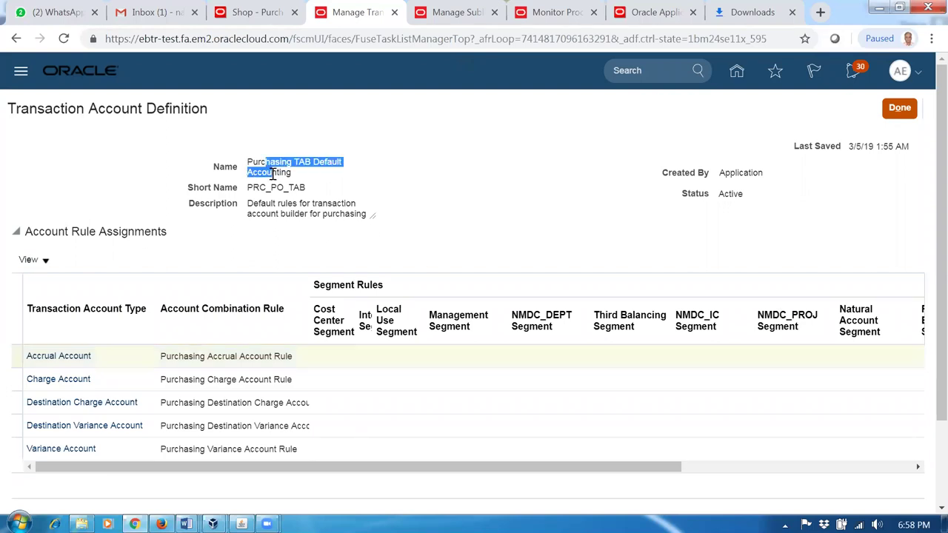
click(428, 222)
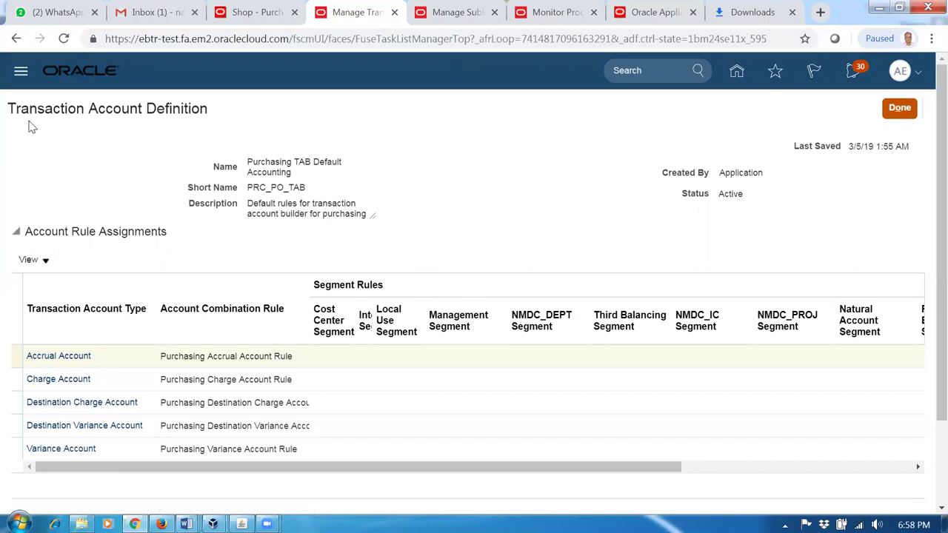
drag(32, 127, 79, 438)
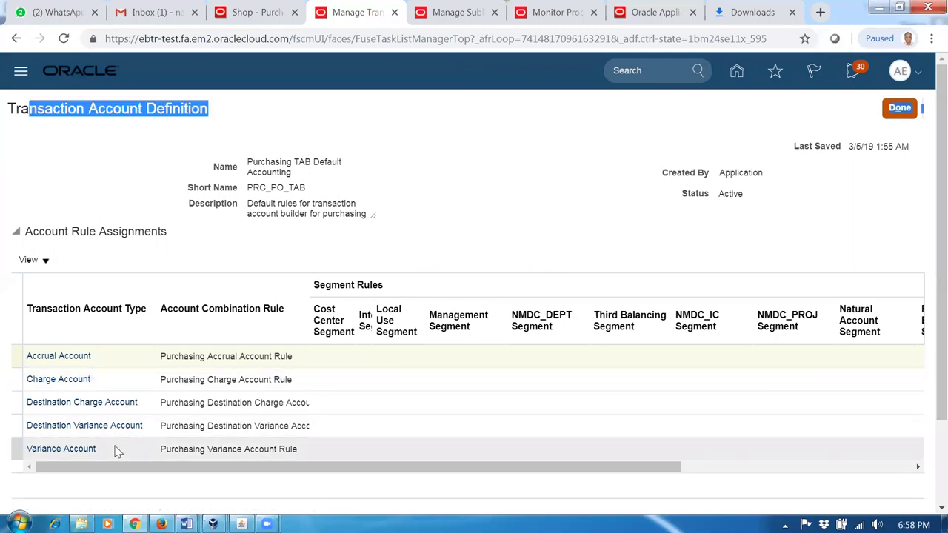
scroll(114, 452, down, 1)
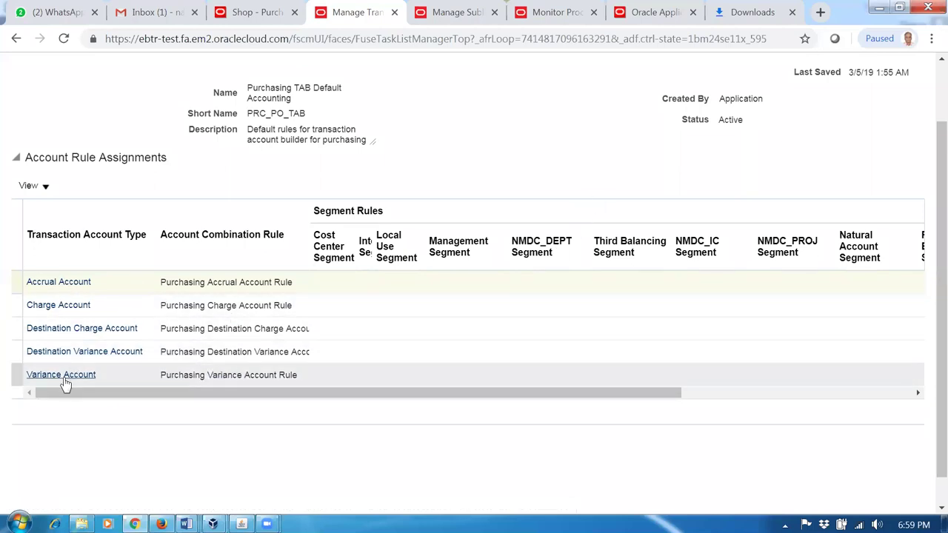
scroll(395, 223, up, 1)
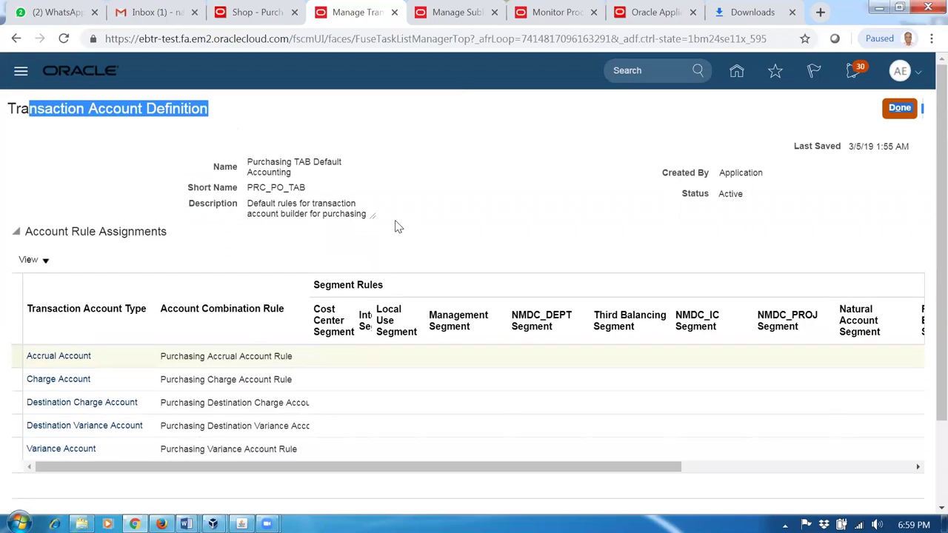
click(416, 233)
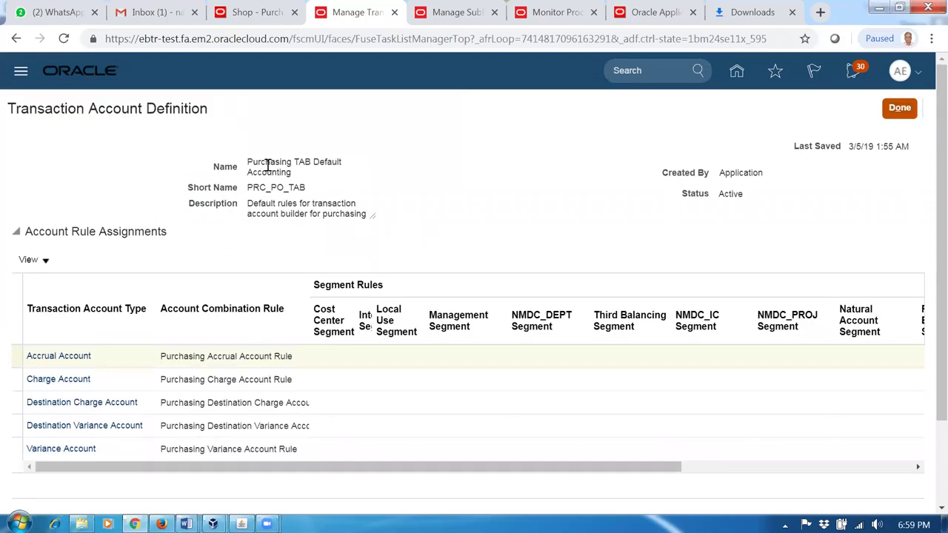
drag(267, 163, 272, 172)
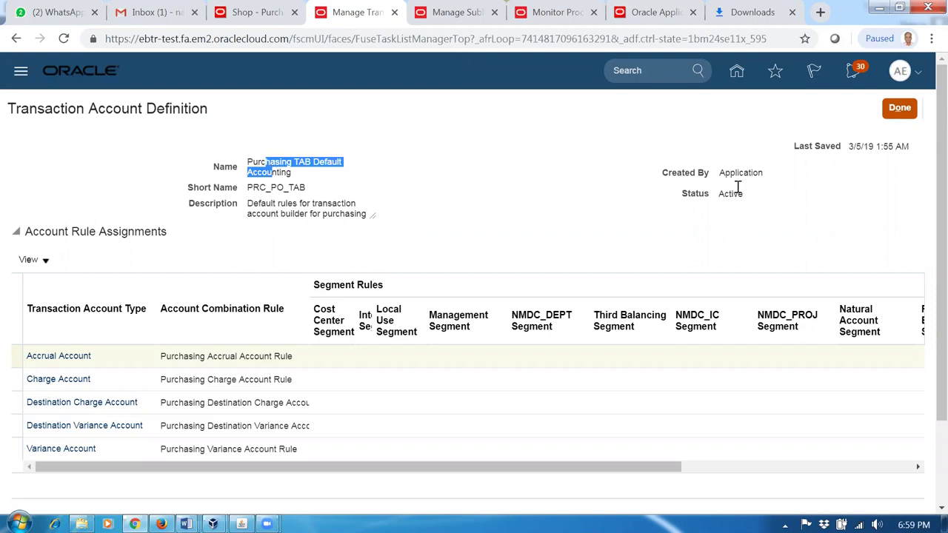
click(900, 108)
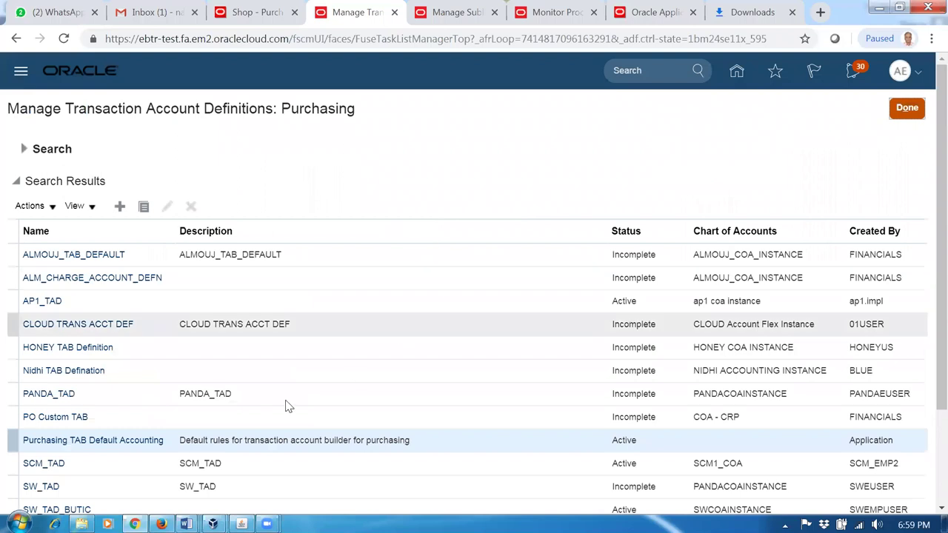
Step: Create definition aa1_TAD, reuse aa1_TAD for short name and description, with chart aa1_Acct_Instance
click(144, 207)
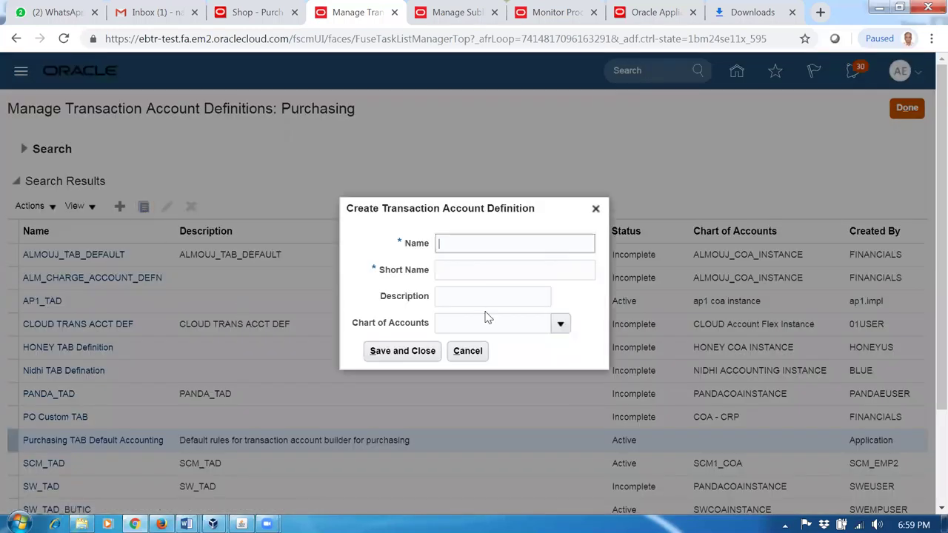
text(aa1_TAD)
drag(500, 250, 378, 248)
key(ctrl+c)
click(485, 264)
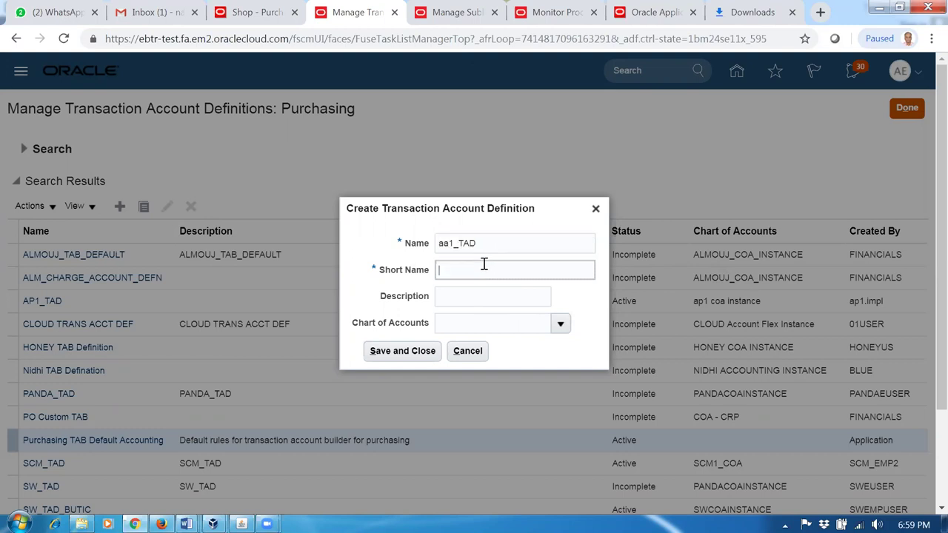
key(ctrl+v)
click(481, 296)
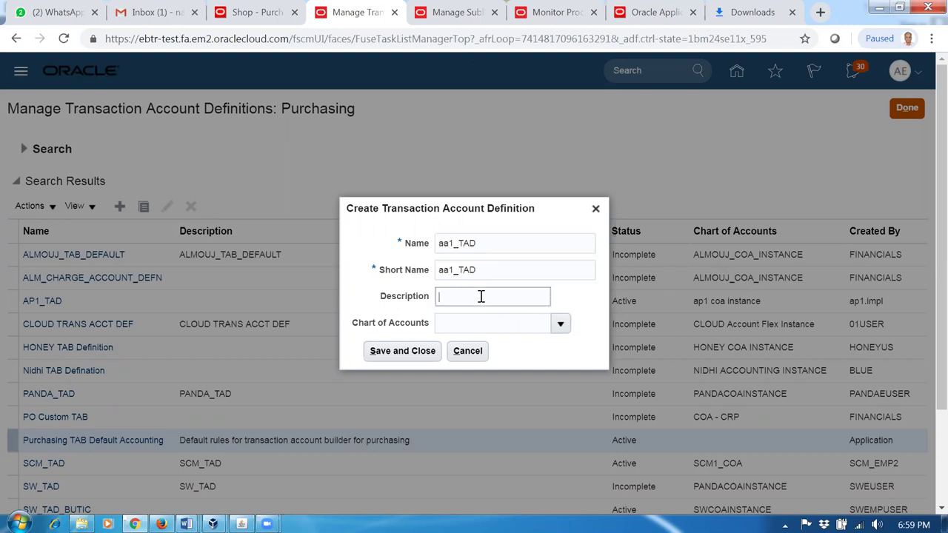
key(ctrl+v)
click(501, 327)
text(aa1)
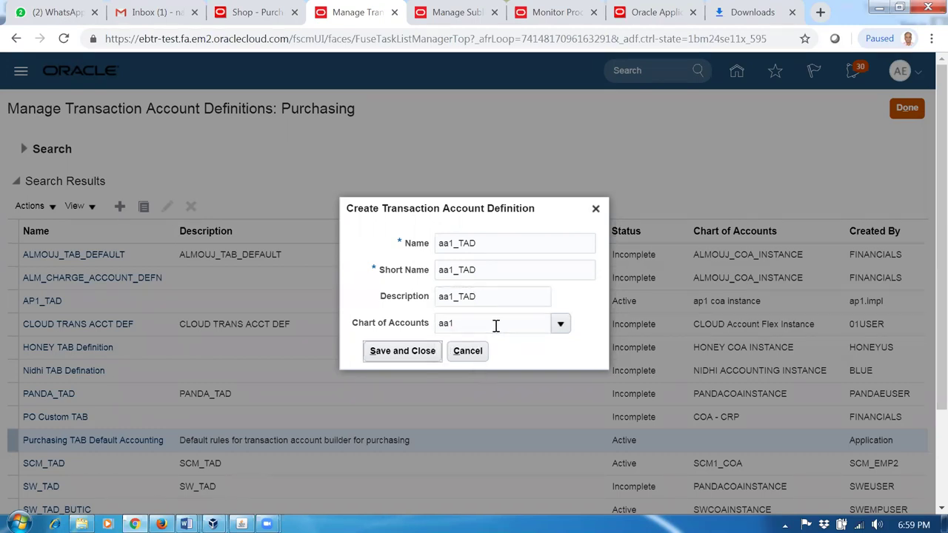
key(Tab)
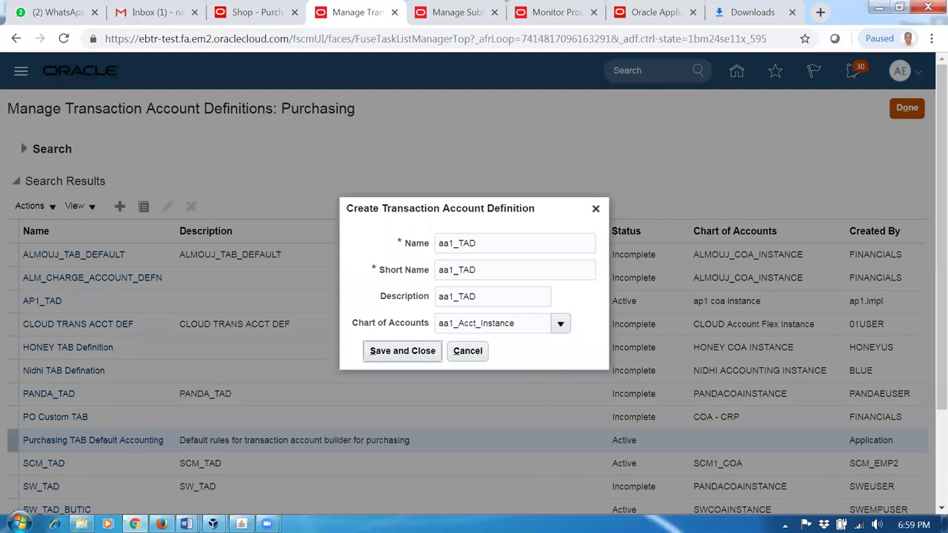
Step: Attempt to save the new definition and dismiss the error requiring an uppercase short name
click(404, 352)
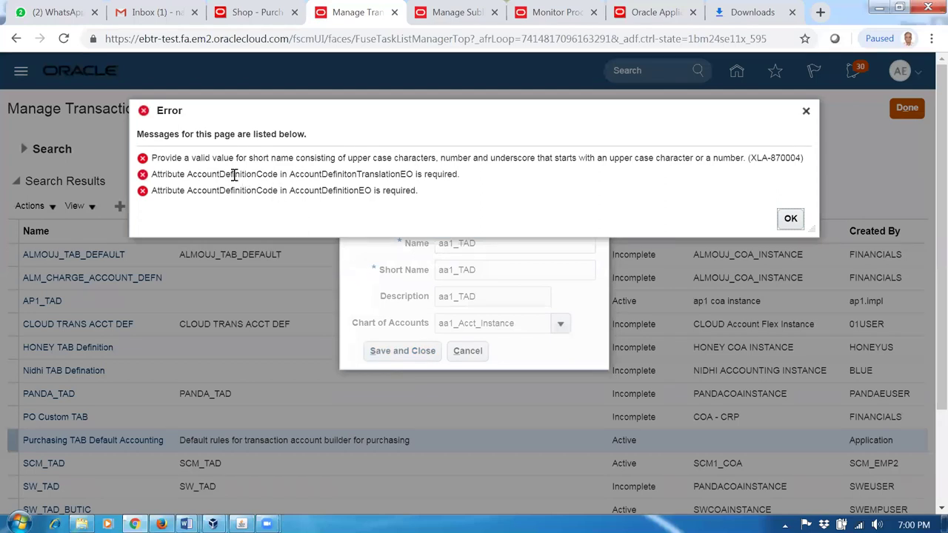
drag(335, 158, 459, 158)
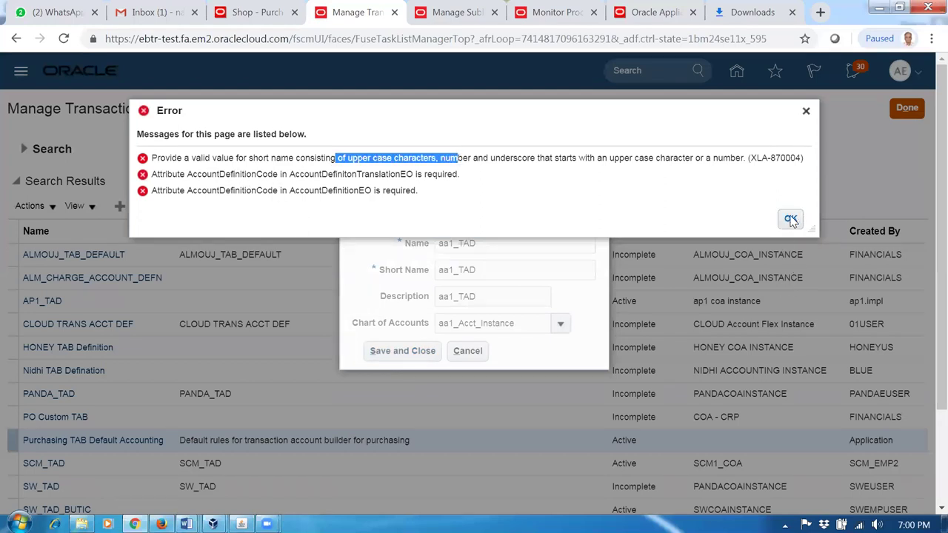
click(791, 219)
Step: Set the name, short name and description to AA1_TAD, then save and close
key(Tab)
text(AA1_TA)
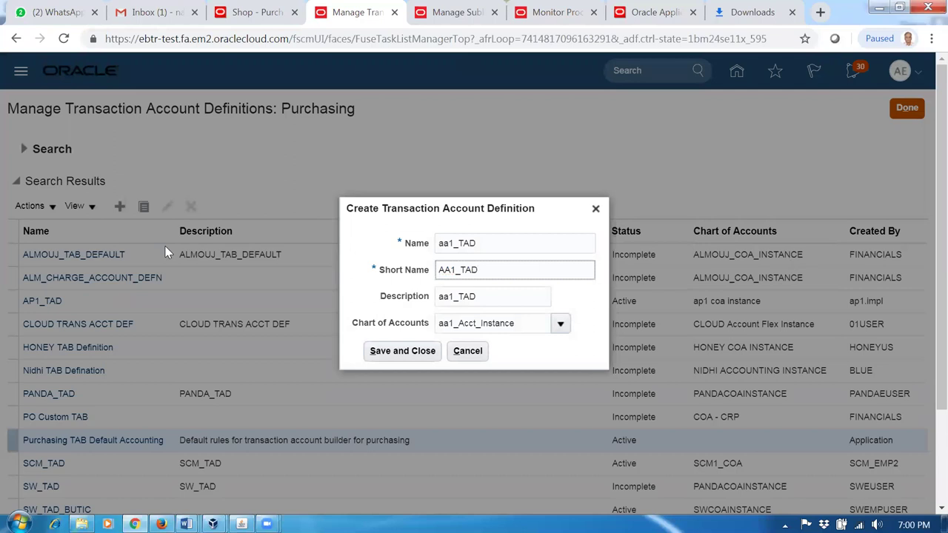
key(ctrl+a)
key(ctrl+c)
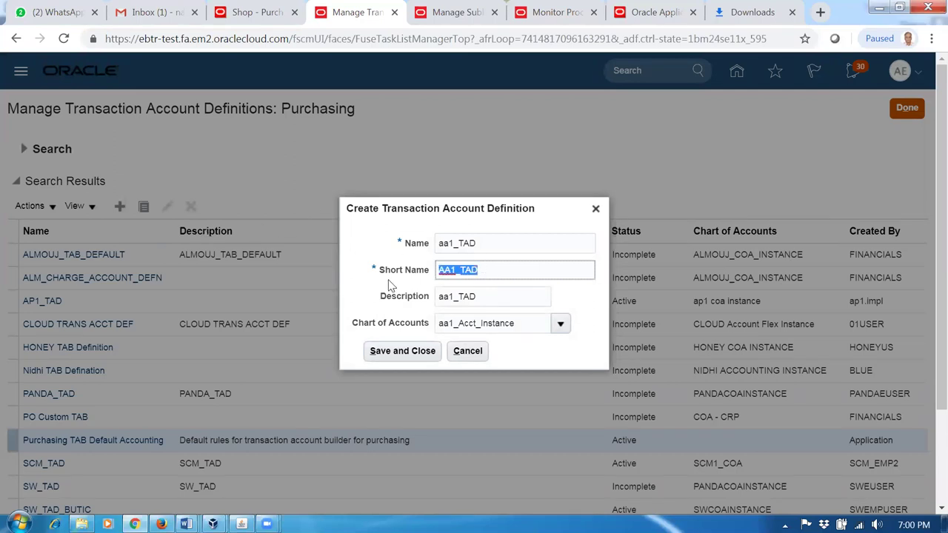
key(shift+Tab)
key(ctrl+v)
click(481, 296)
key(ctrl+a)
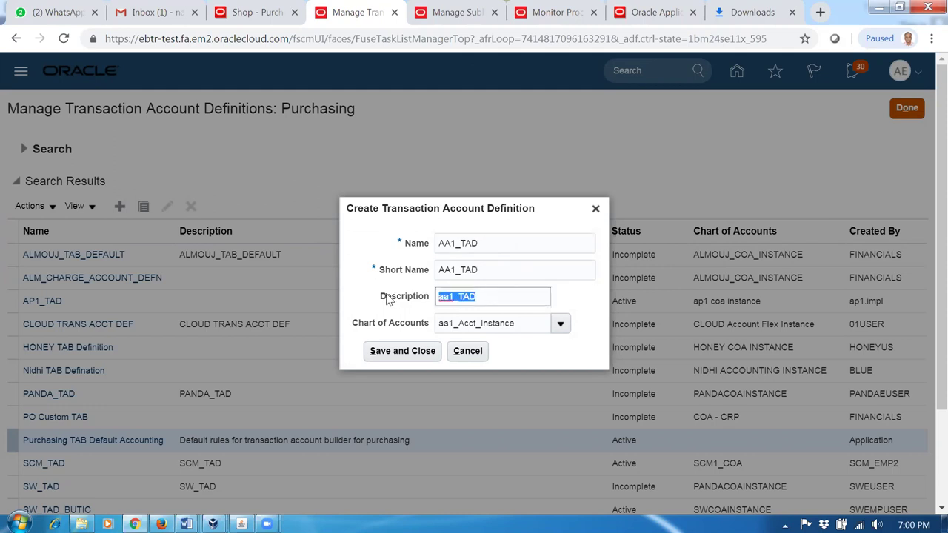
key(ctrl+v)
click(496, 387)
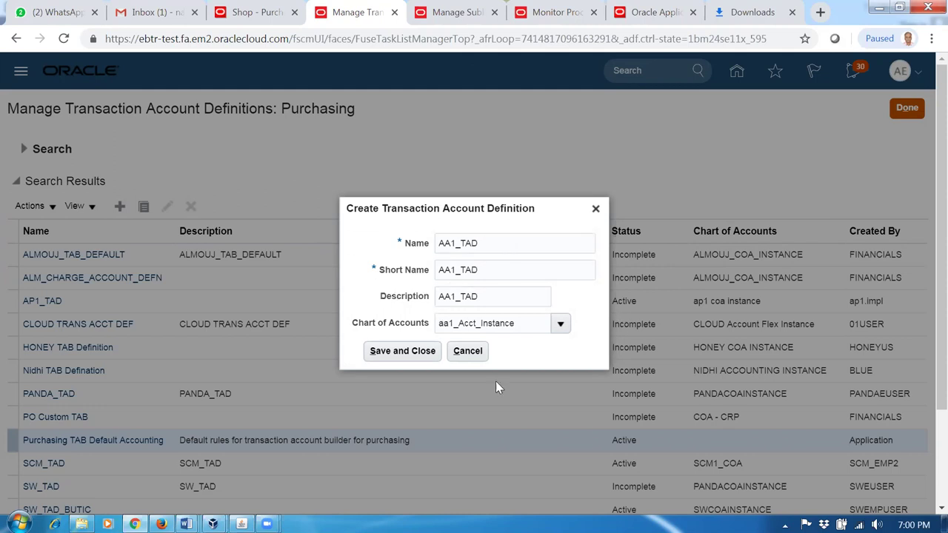
click(400, 354)
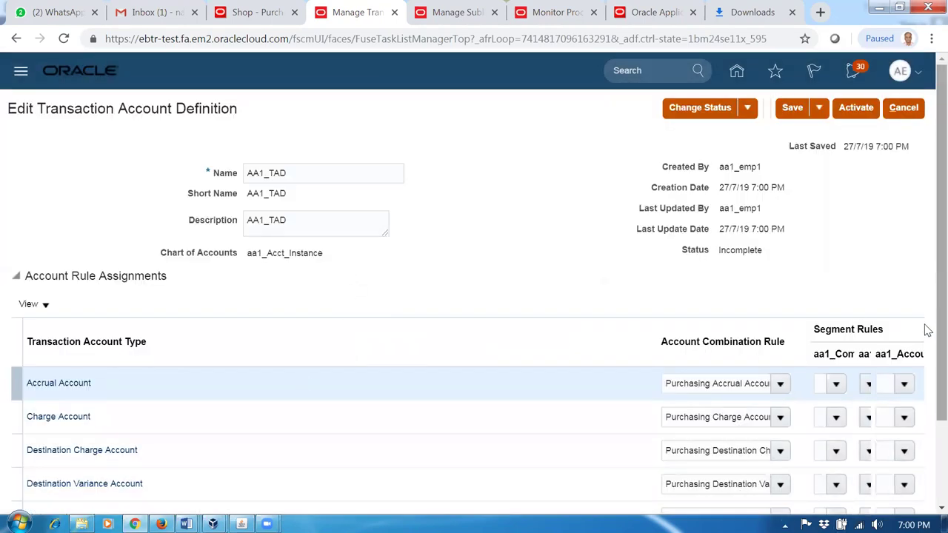
Step: Review AA1_TAD's Charge Account rules, then duplicate the browser tab
scroll(926, 385, down, 2)
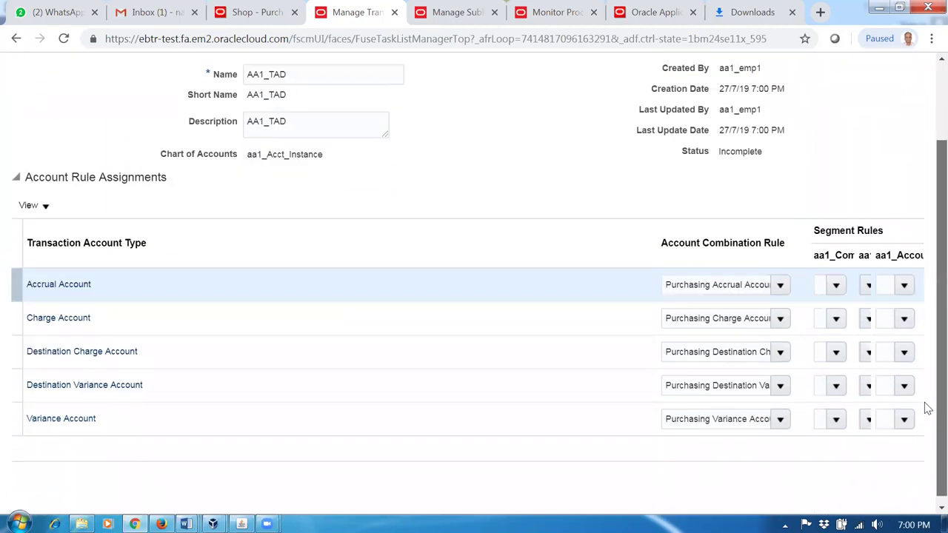
scroll(926, 411, up, 2)
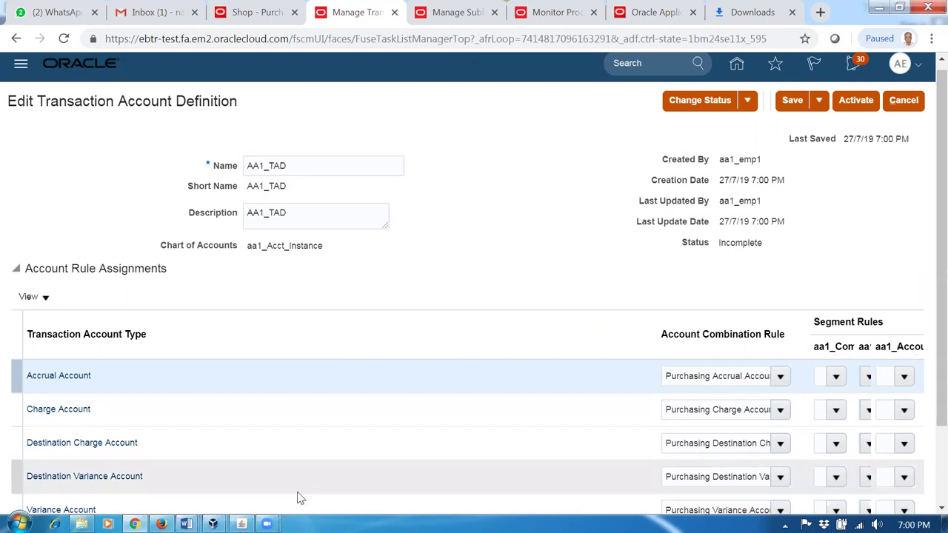
click(146, 426)
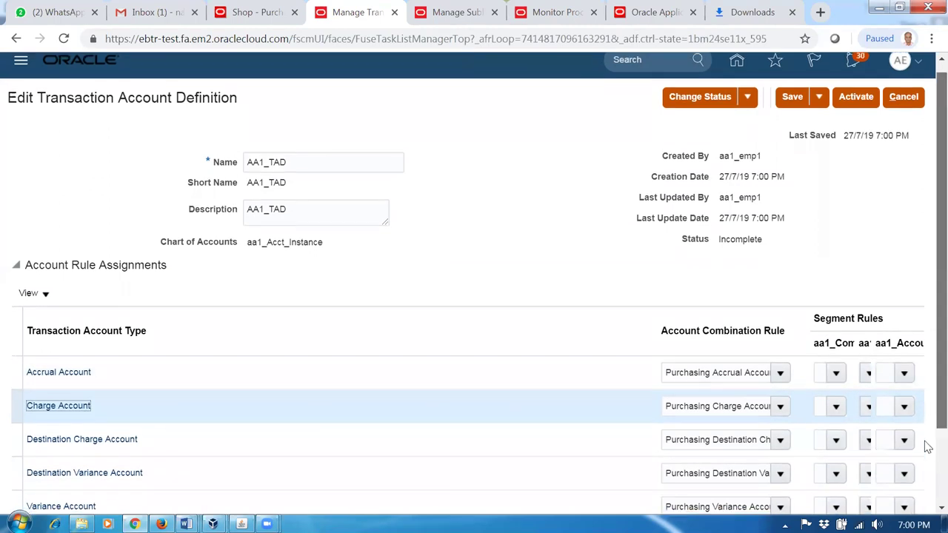
scroll(925, 444, down, 2)
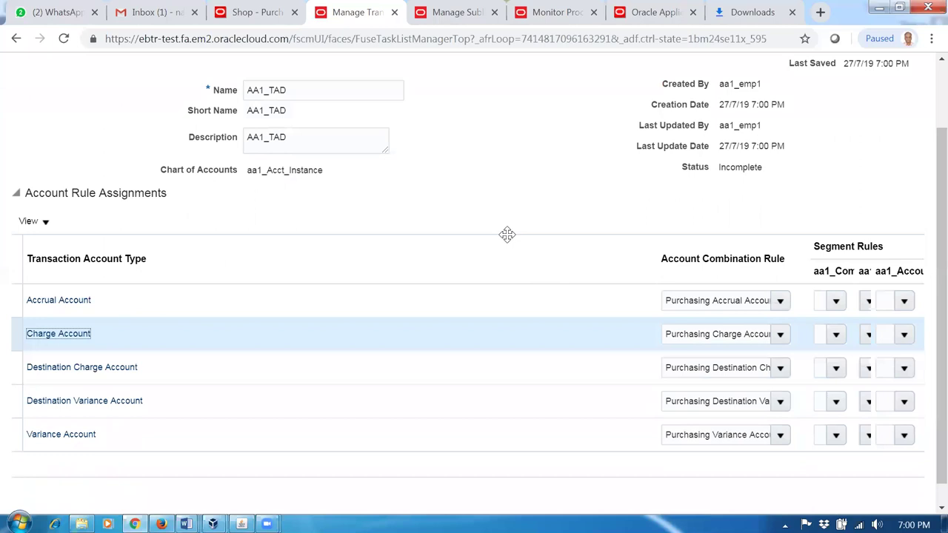
scroll(510, 242, up, 2)
scroll(510, 241, down, 2)
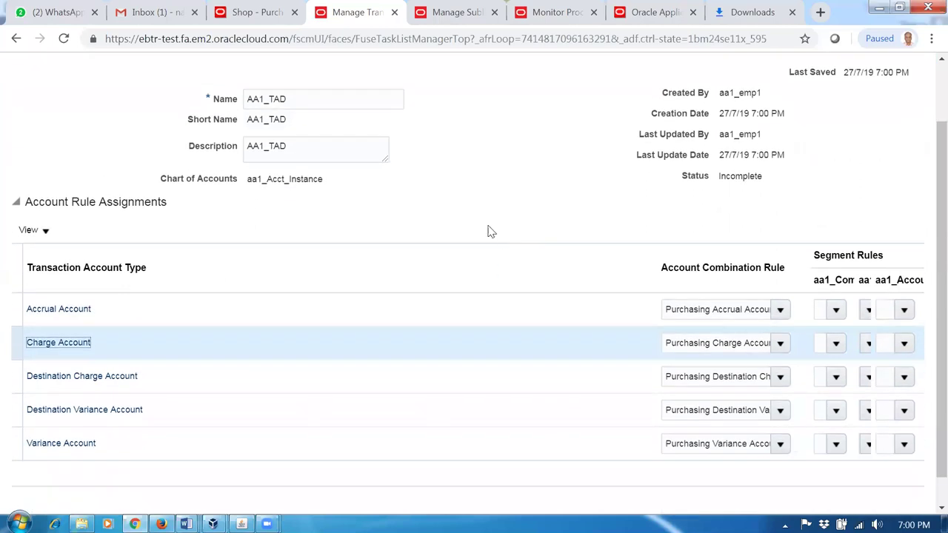
right_click(363, 20)
click(389, 77)
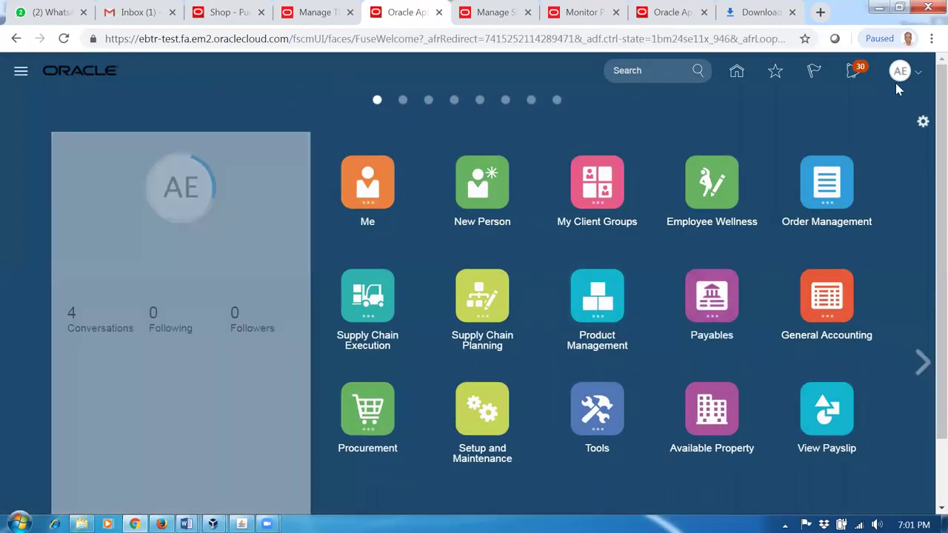
Step: In Setup and Maintenance, switch to the Procurement offering and show Procurement Transaction Account Rules
click(900, 80)
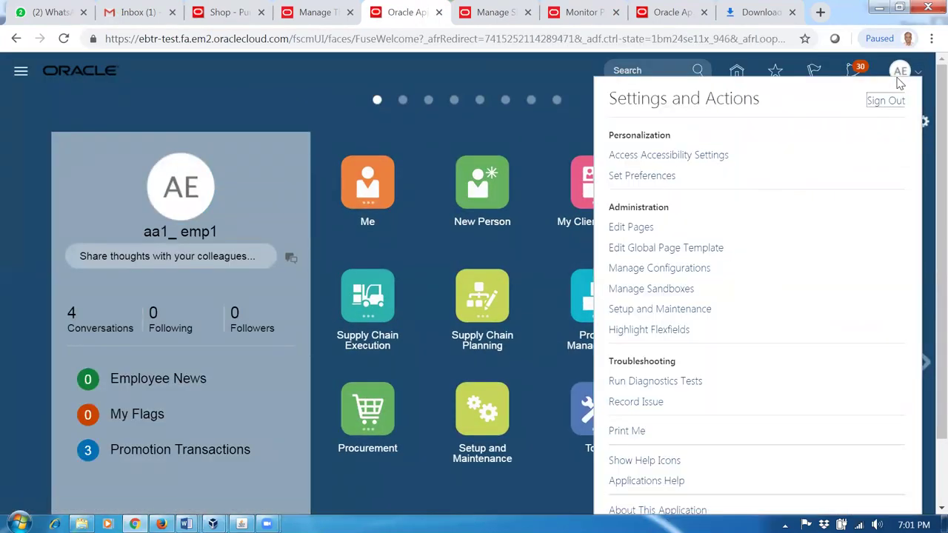
click(680, 314)
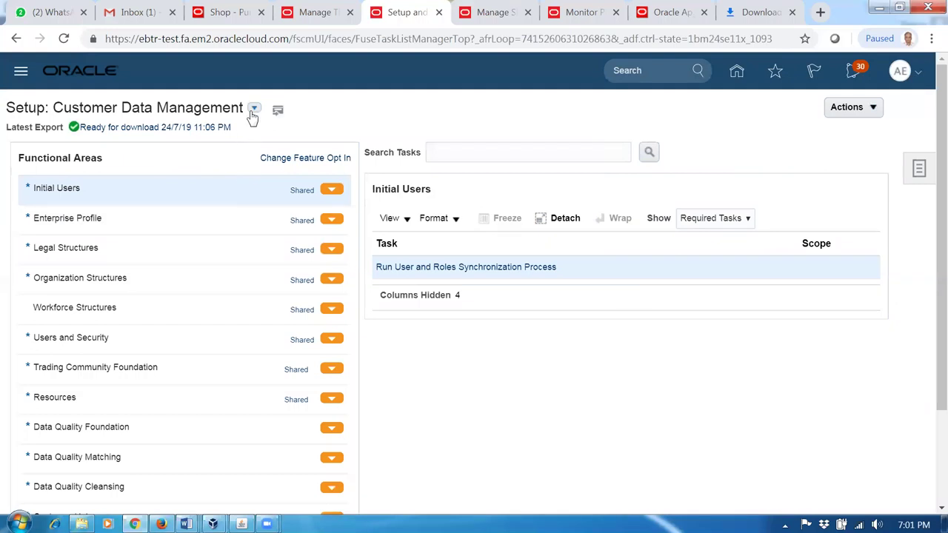
click(254, 109)
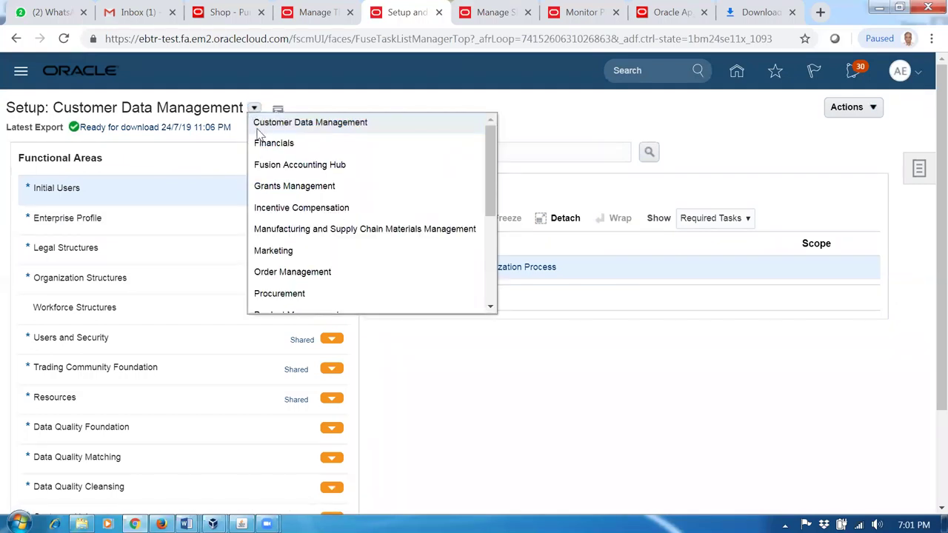
click(282, 293)
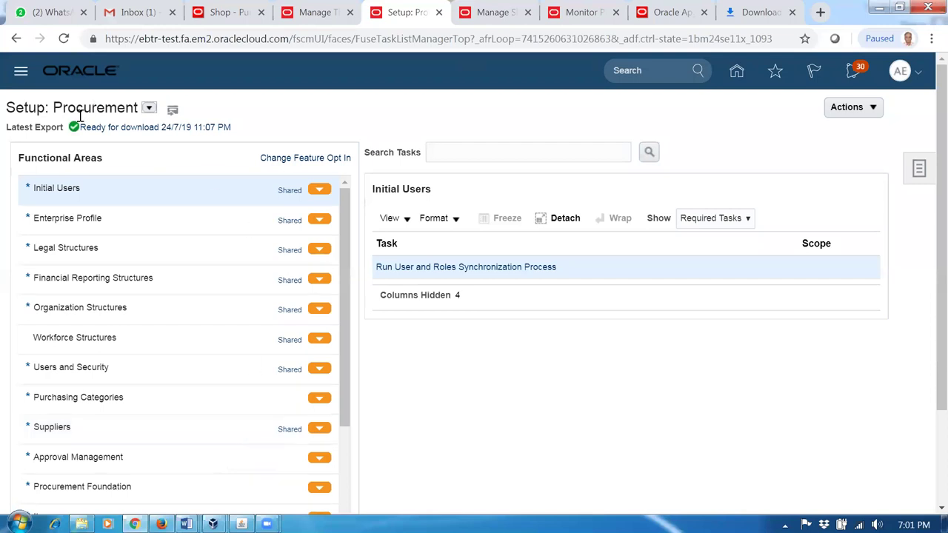
scroll(77, 376, down, 3)
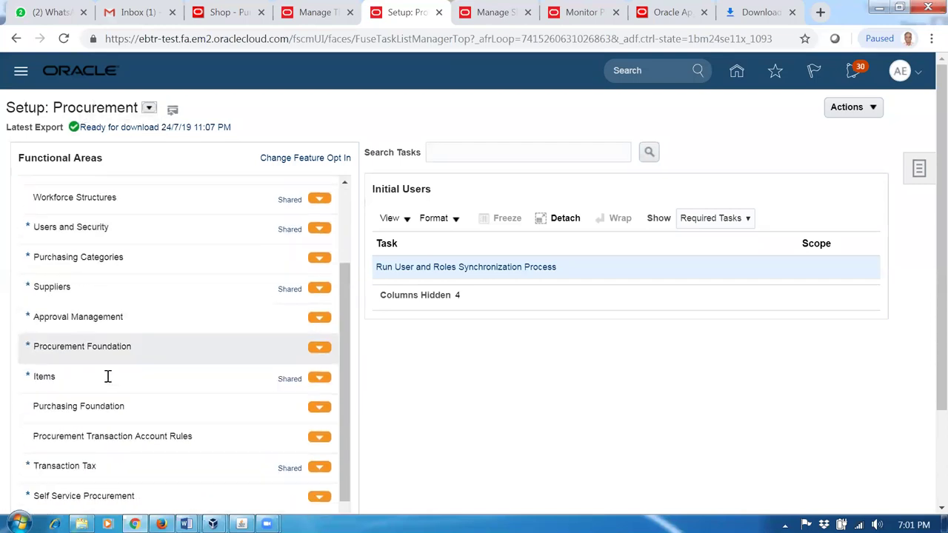
scroll(107, 377, down, 2)
click(136, 363)
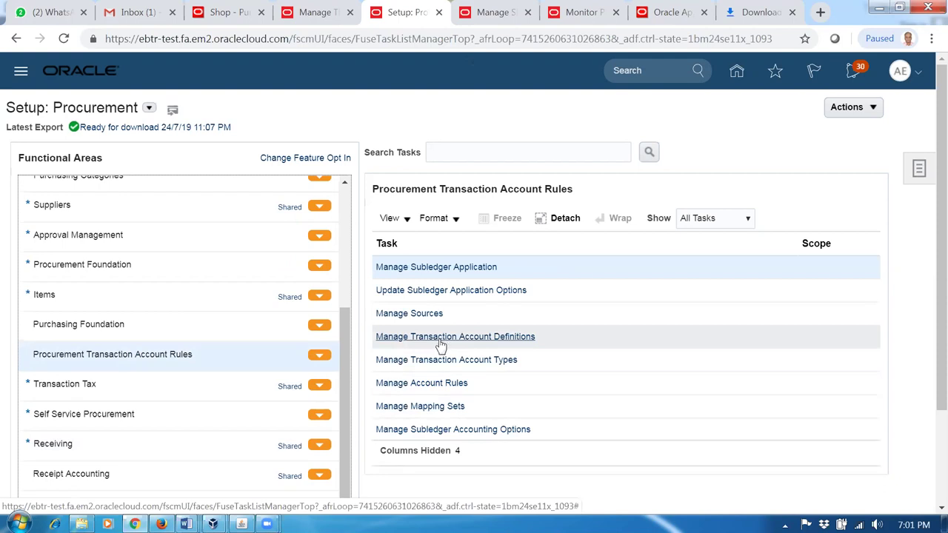
Step: Create a new account rule with name, short name and description AA1_RULE_1
click(438, 386)
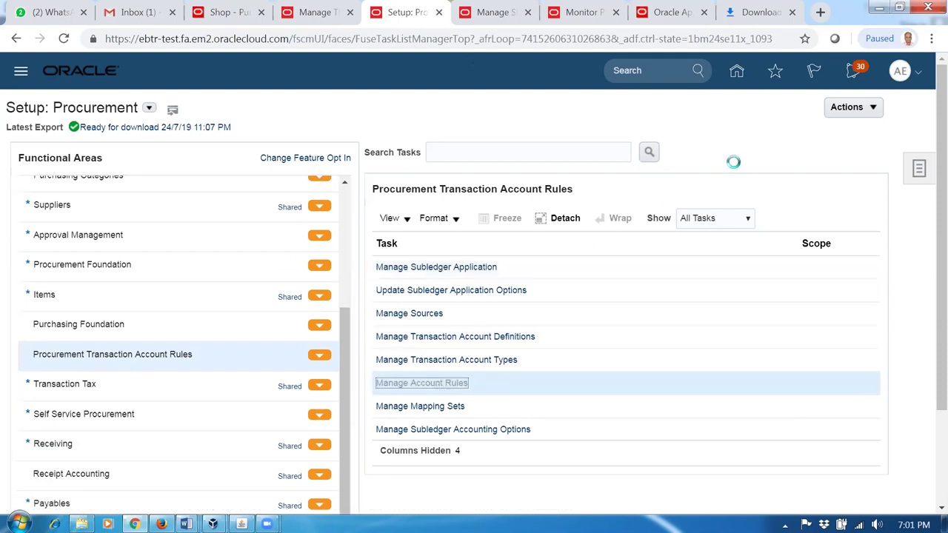
click(124, 215)
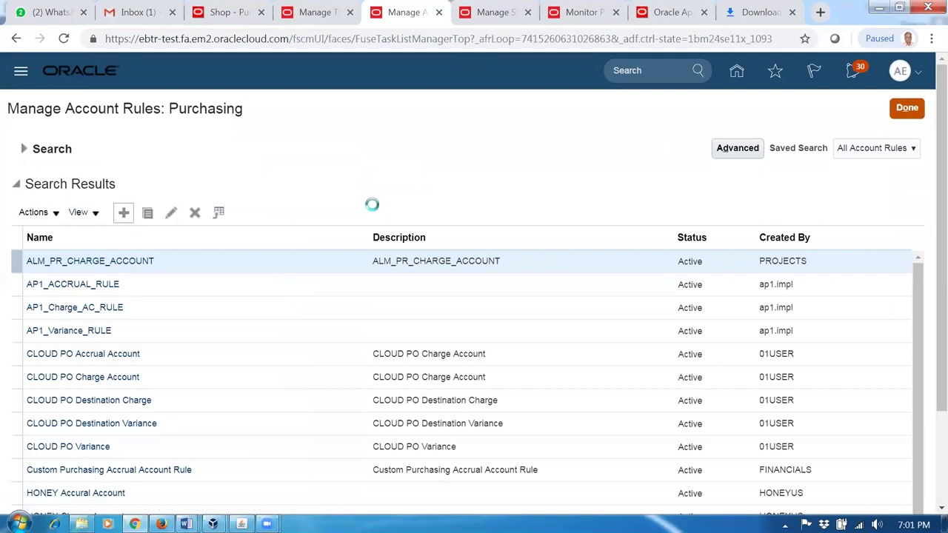
click(357, 159)
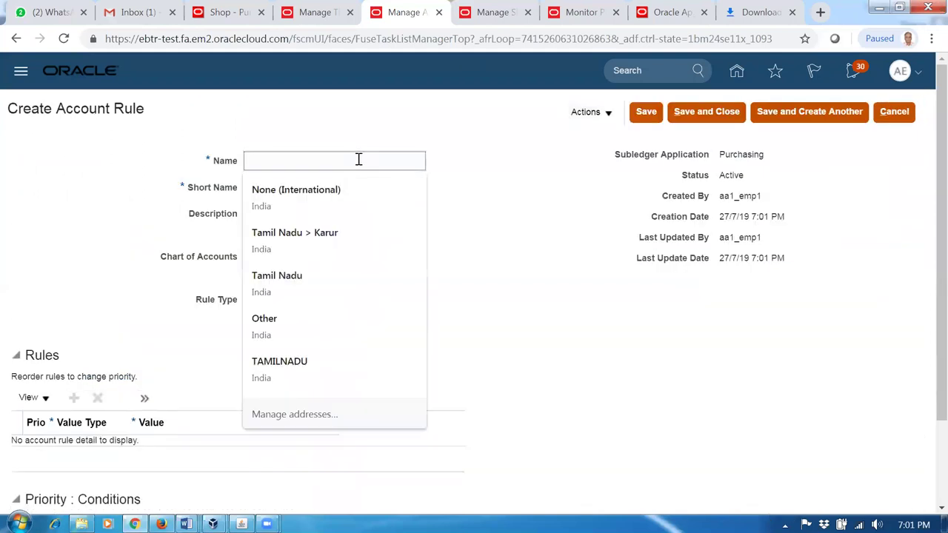
text(AA)
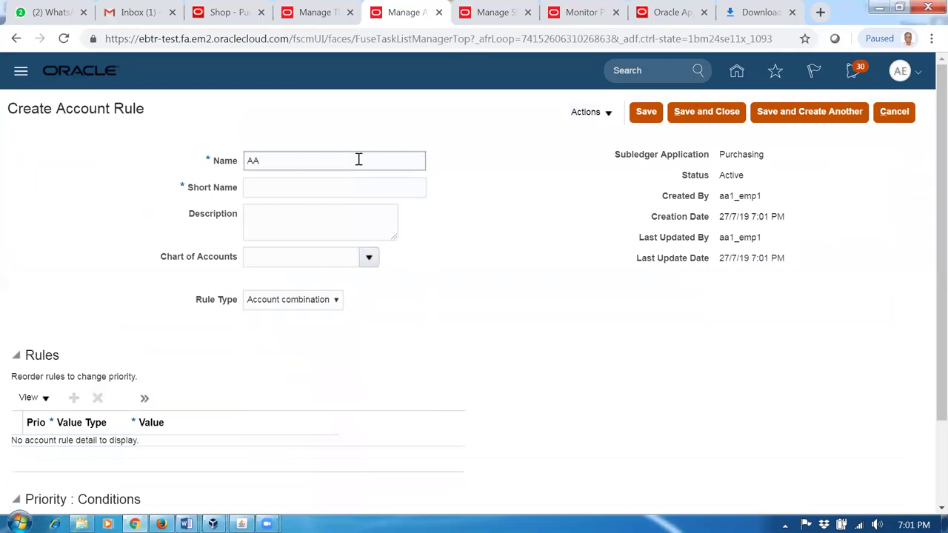
text(1_RULE_1)
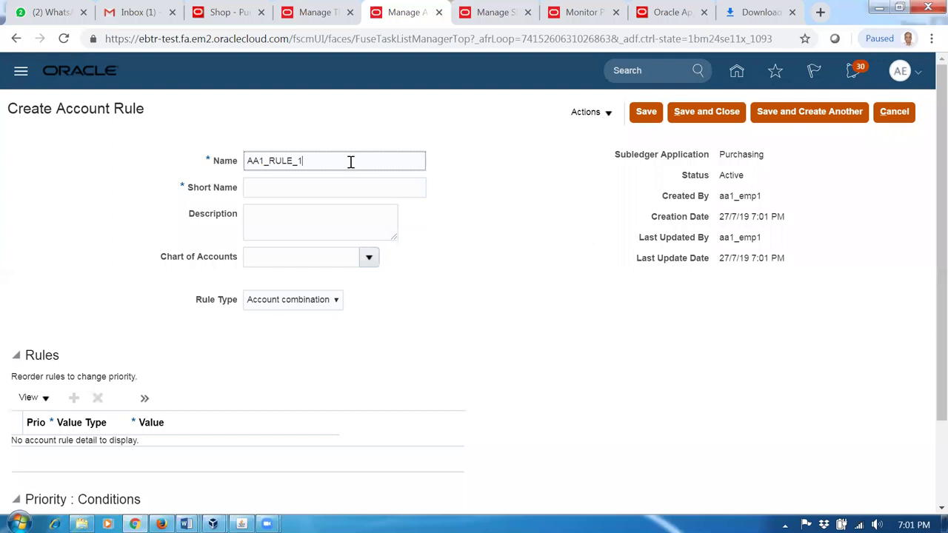
key(ctrl+a)
key(ctrl+c)
click(268, 192)
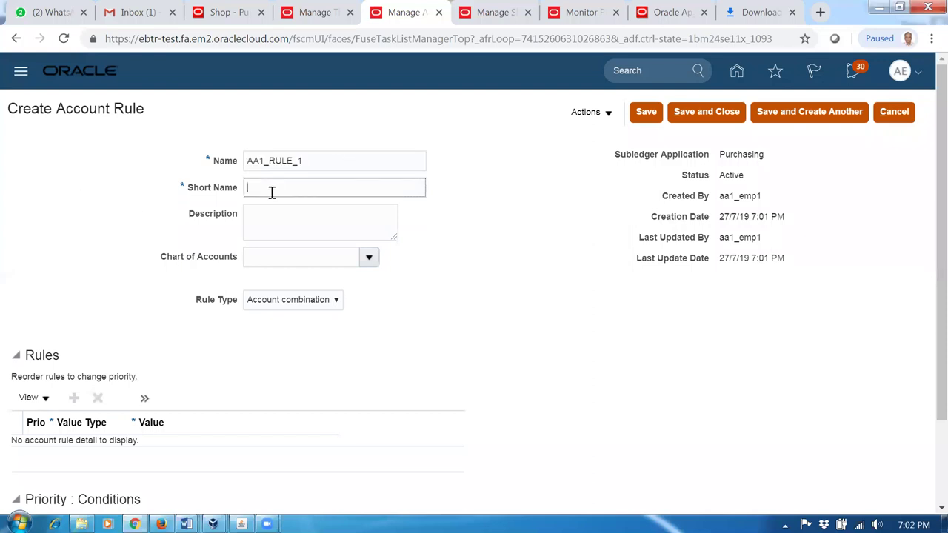
key(ctrl+v)
click(287, 218)
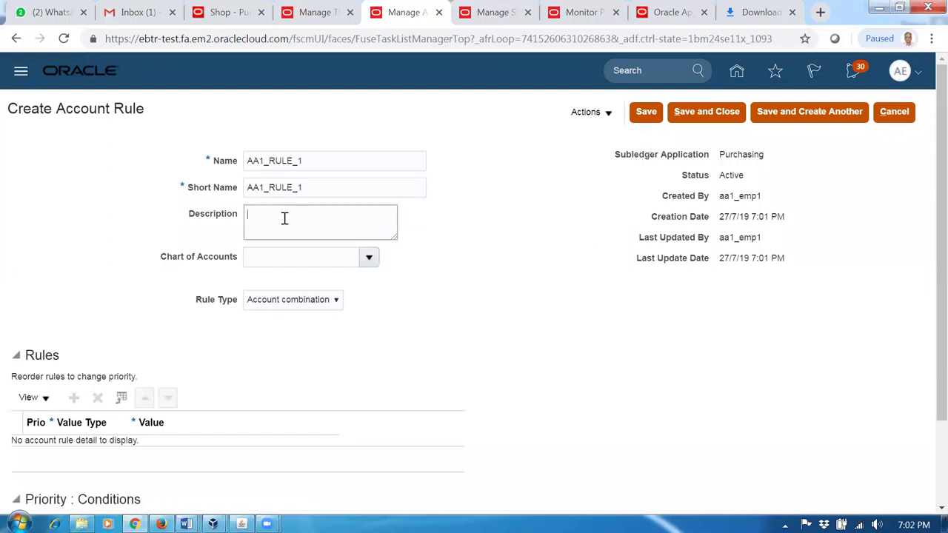
key(ctrl+v)
Step: Enter AA1 as the chart of accounts to bring up its search
click(291, 261)
text(AA1)
key(Tab)
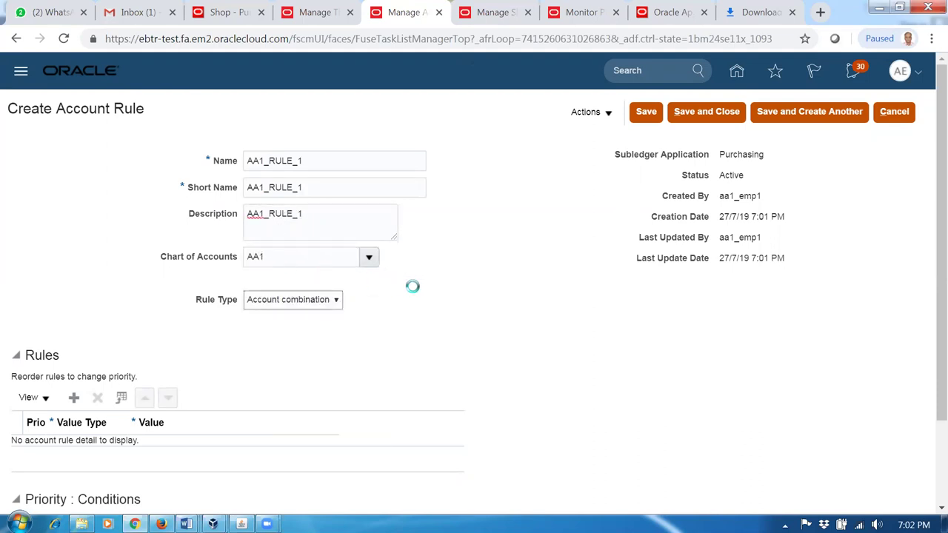
Step: Search charts of accounts for aa1 and select aa1_Acct_Instance
click(462, 245)
text(AA1)
click(576, 379)
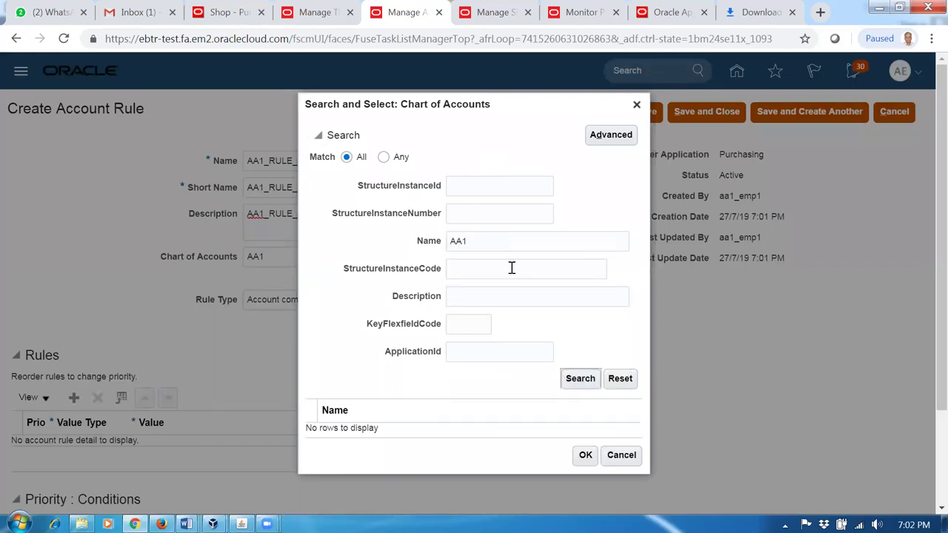
double_click(488, 247)
text(aa1)
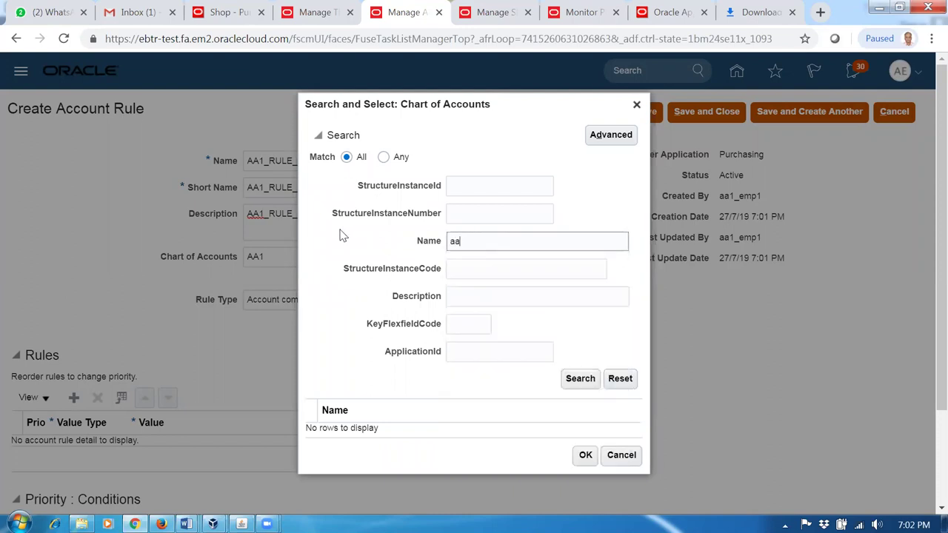
click(579, 379)
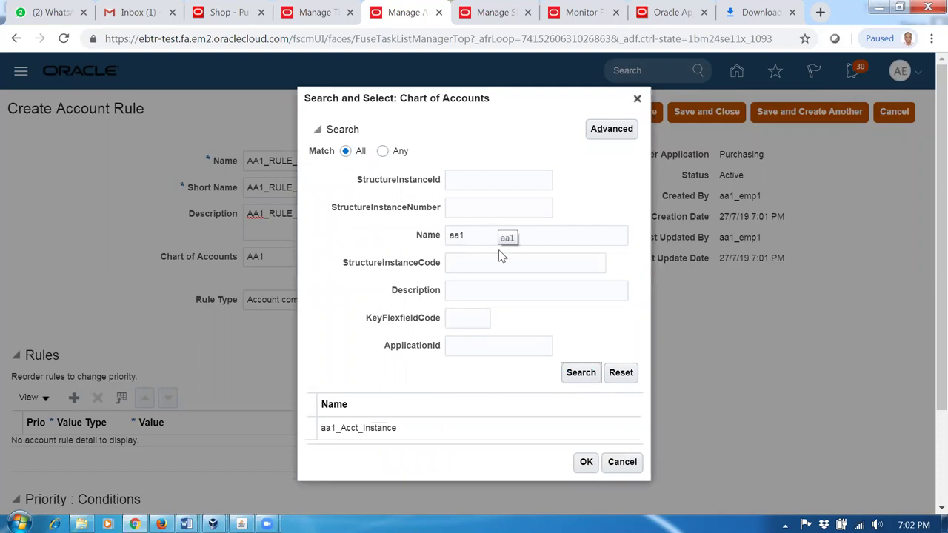
double_click(454, 423)
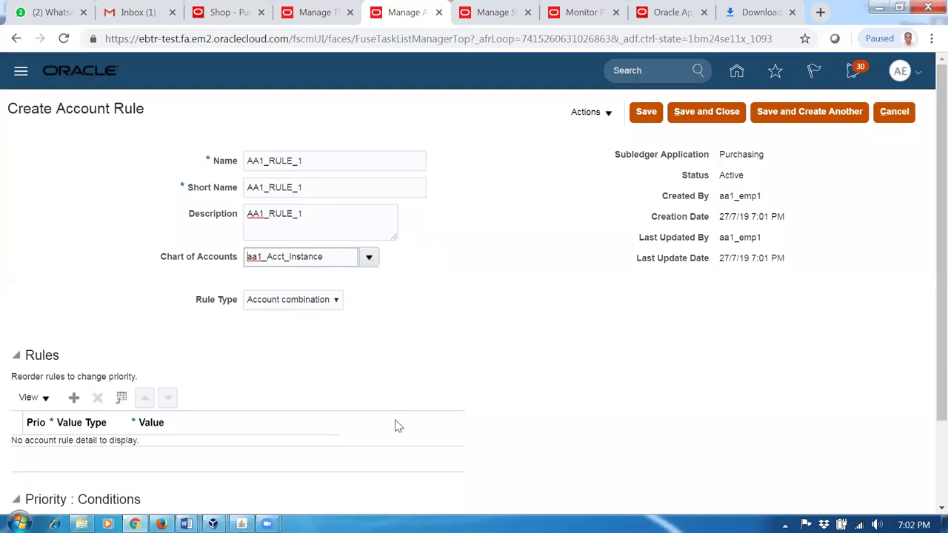
Step: Check the value 1004 in row 4 of the Word notes, then return to the rule
mouse_move(186, 524)
click(415, 452)
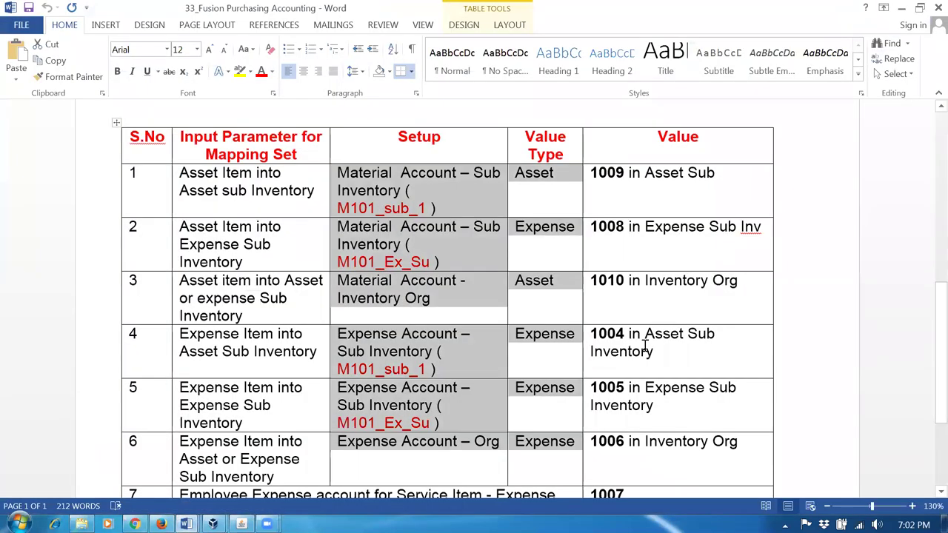
click(624, 334)
drag(596, 331, 624, 334)
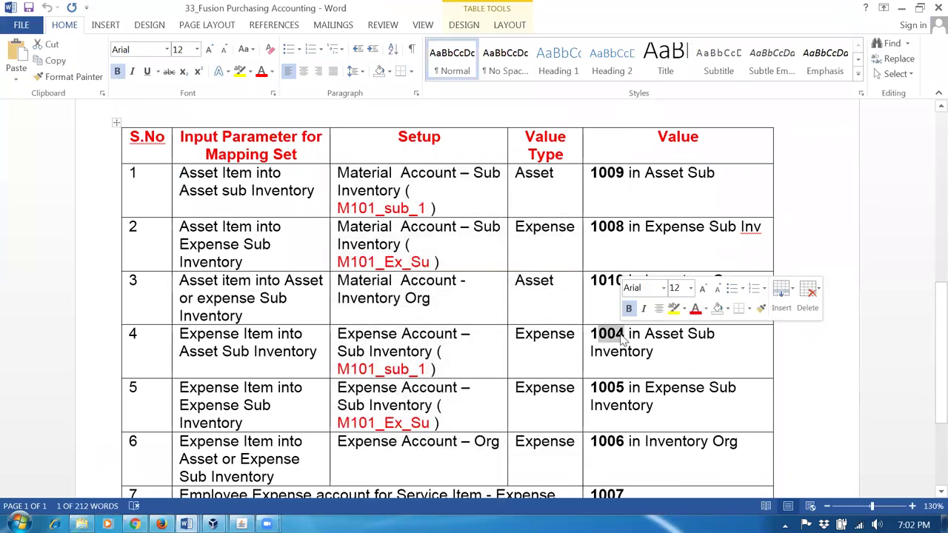
key(alt+Tab)
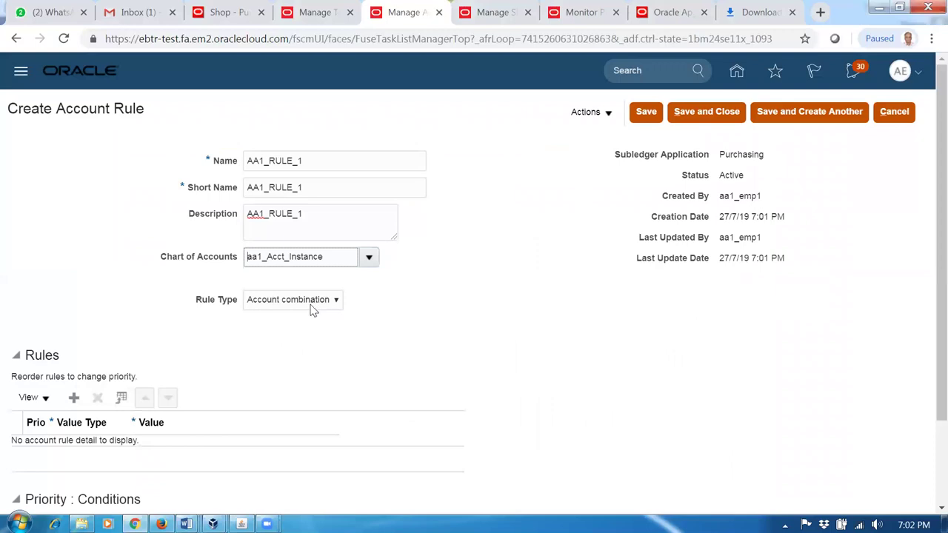
Step: Set the rule type to Segment on the aa1_Accounting segment
click(311, 302)
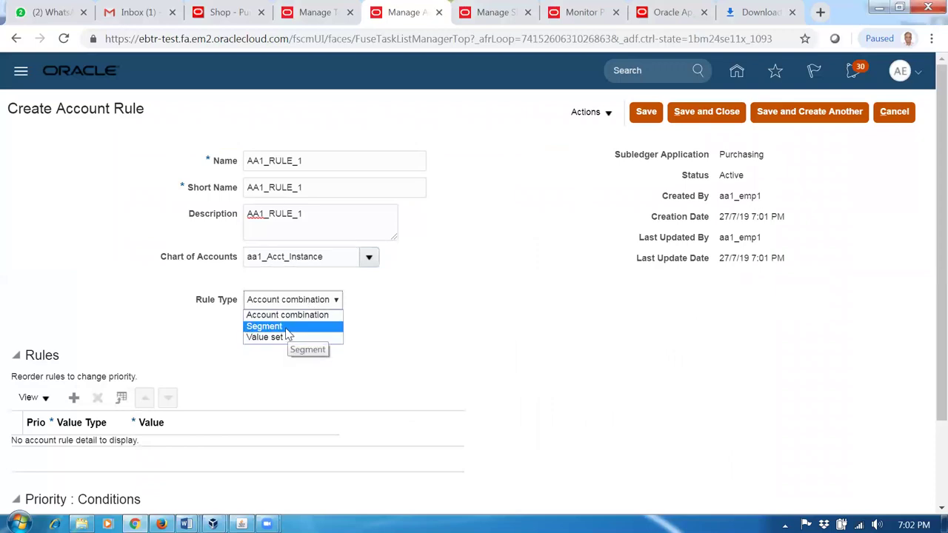
click(288, 327)
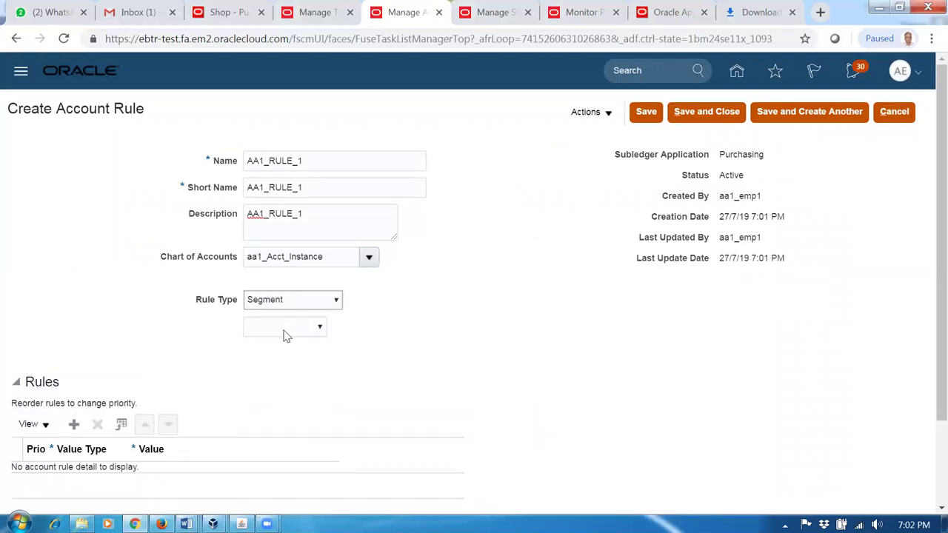
click(287, 336)
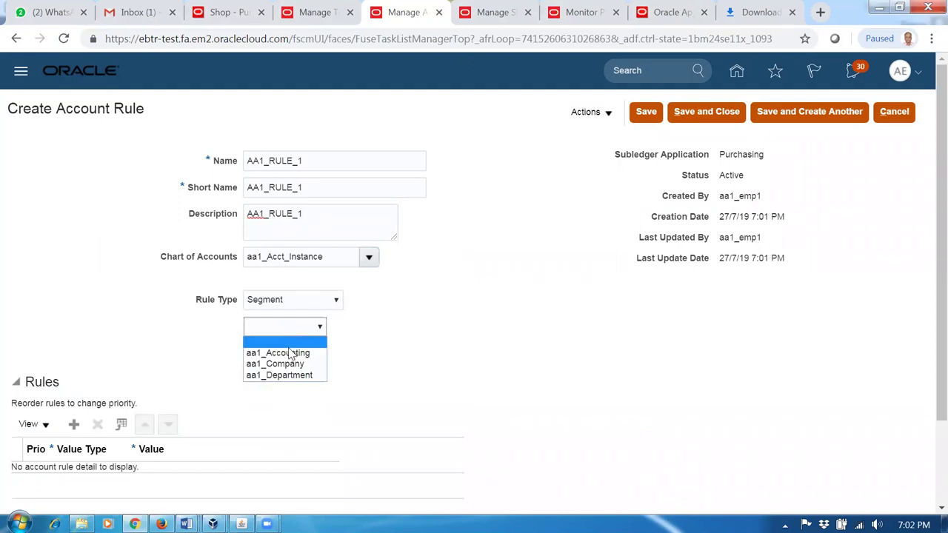
click(291, 354)
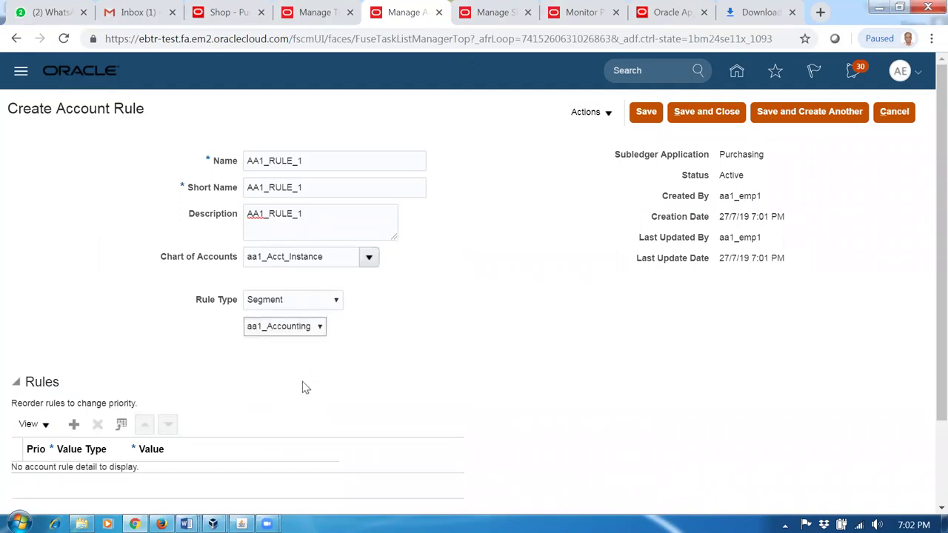
scroll(303, 387, down, 3)
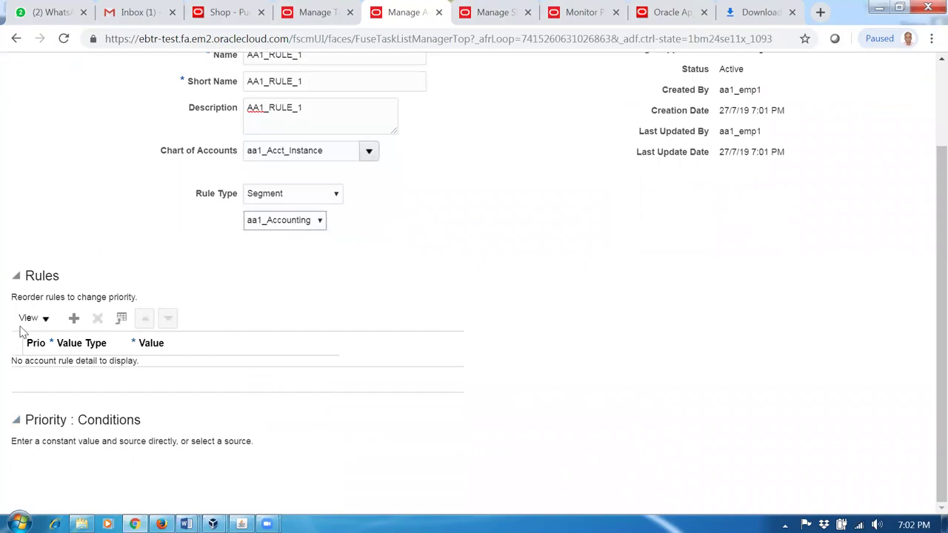
Step: Add a rule row with value type Constant and value 1004
click(72, 320)
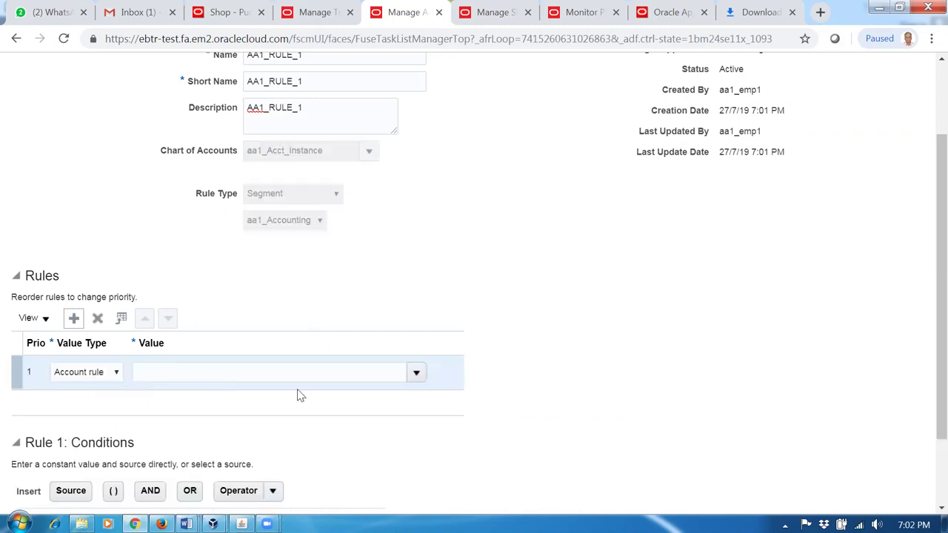
click(99, 376)
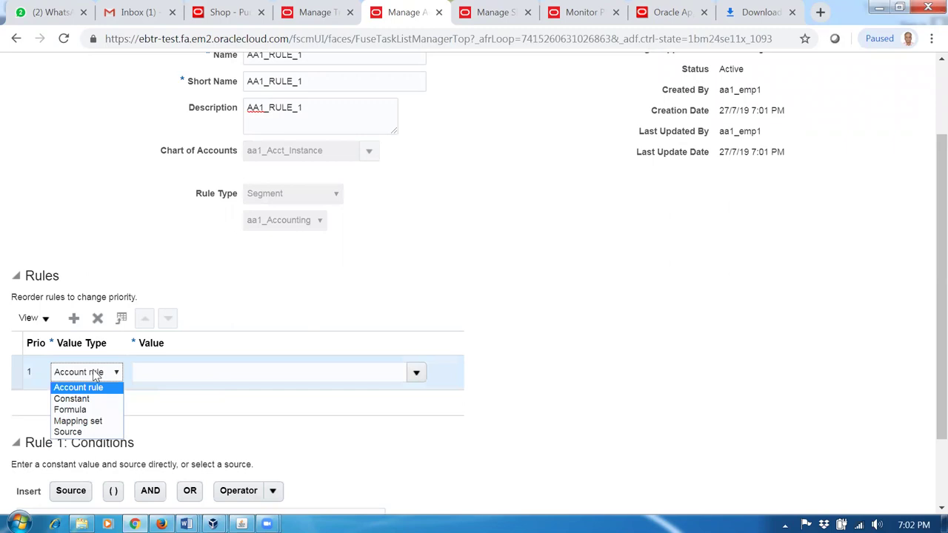
click(84, 399)
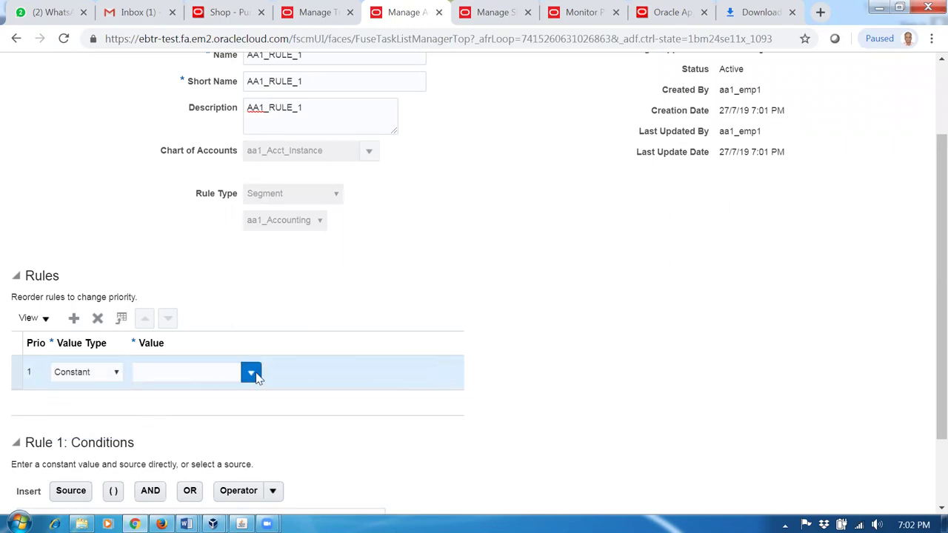
click(252, 374)
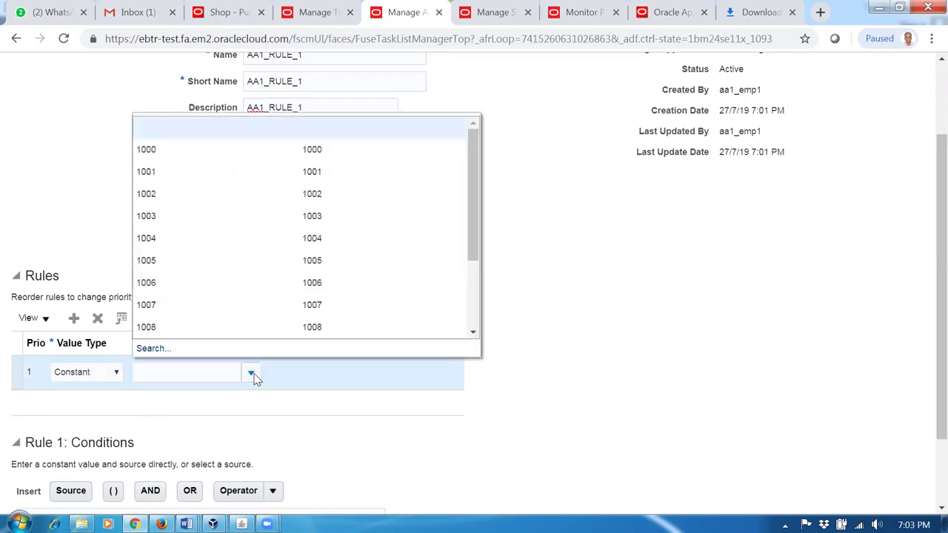
click(186, 245)
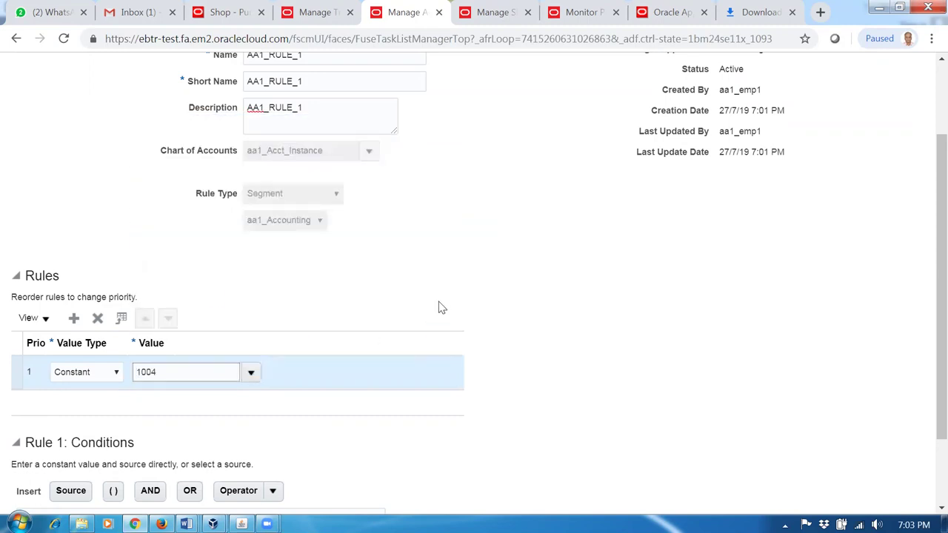
click(441, 307)
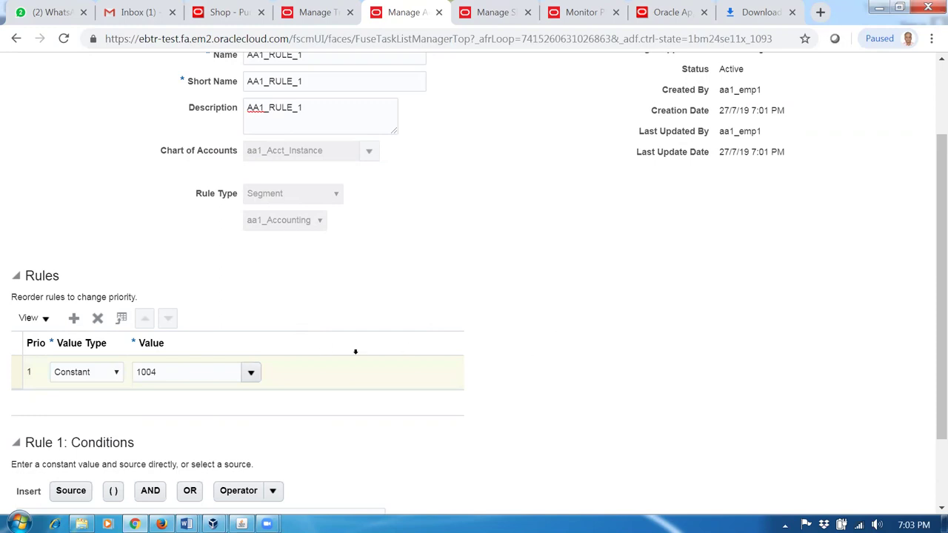
scroll(494, 330, up, 2)
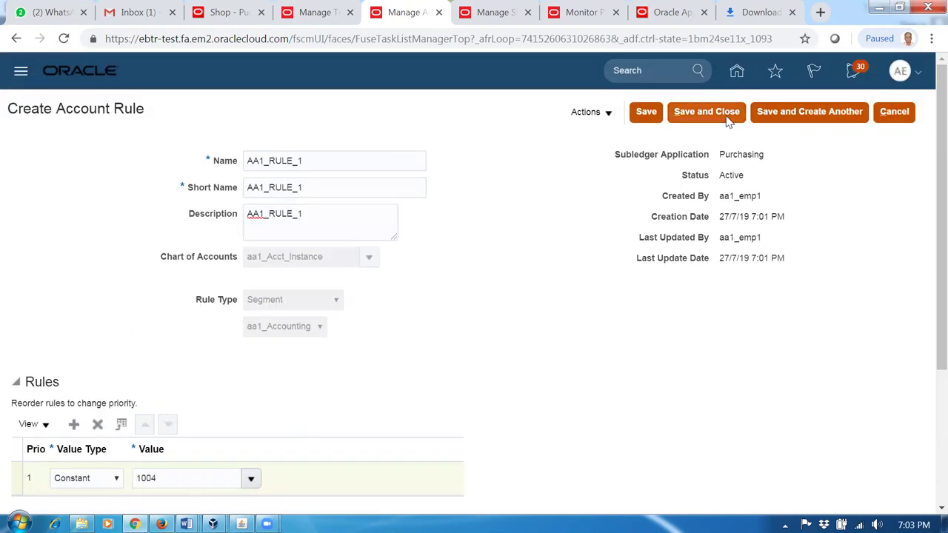
scroll(489, 408, down, 2)
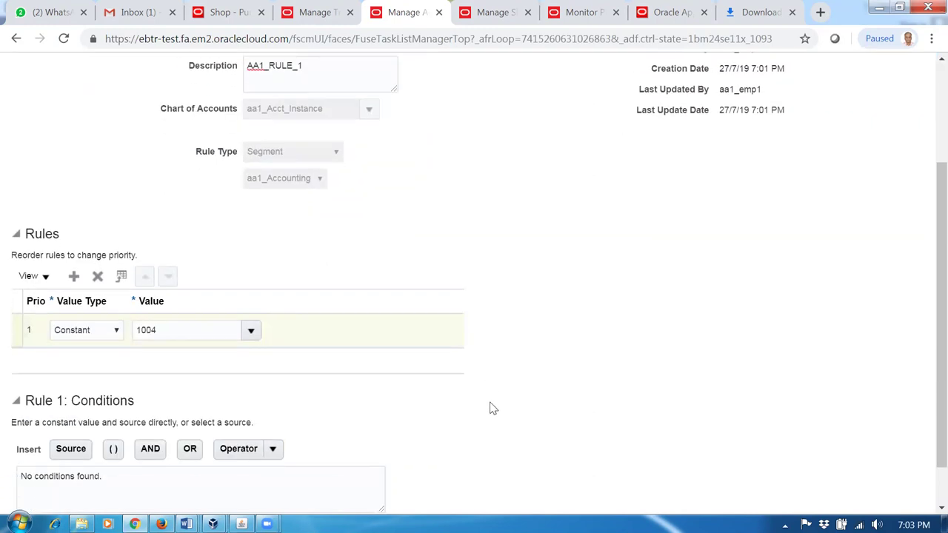
Step: Save and close the AA1_RULE_1 account rule
click(54, 332)
click(53, 332)
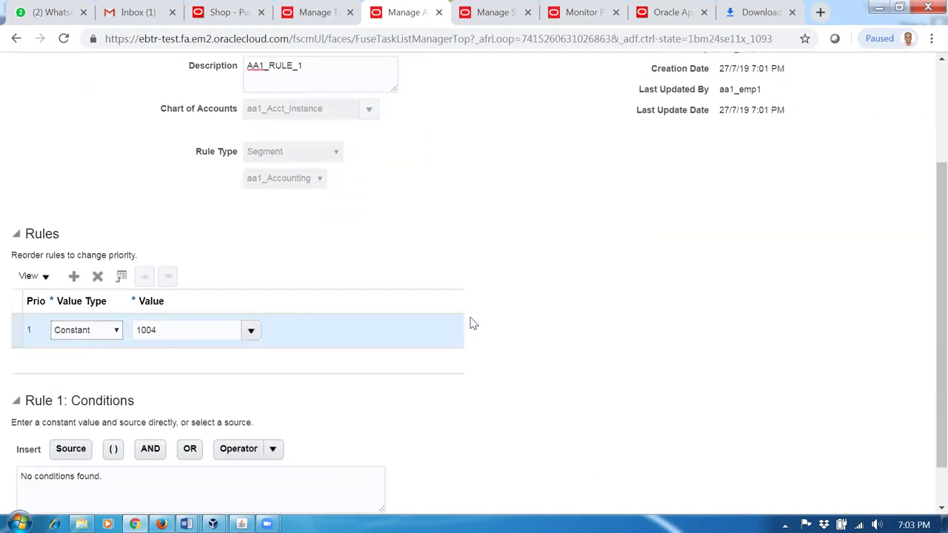
scroll(516, 275, up, 2)
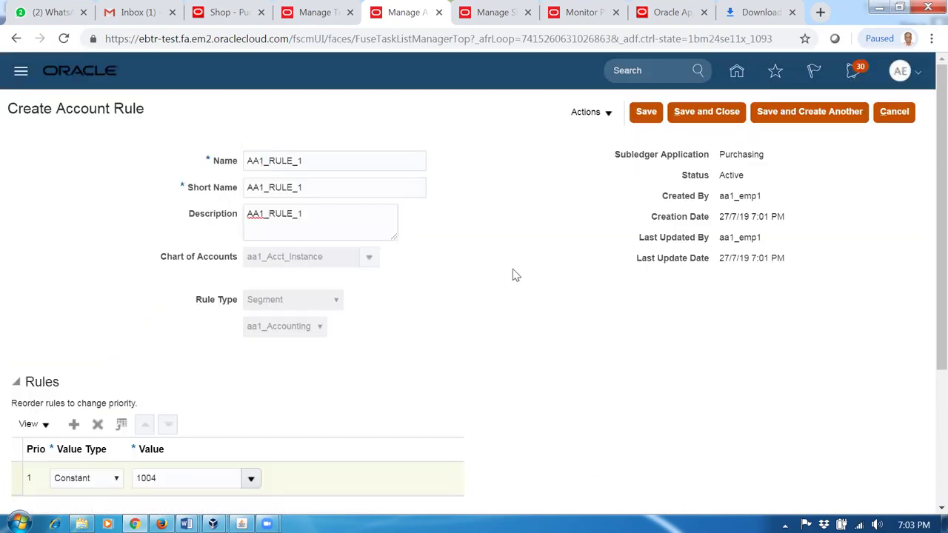
click(712, 112)
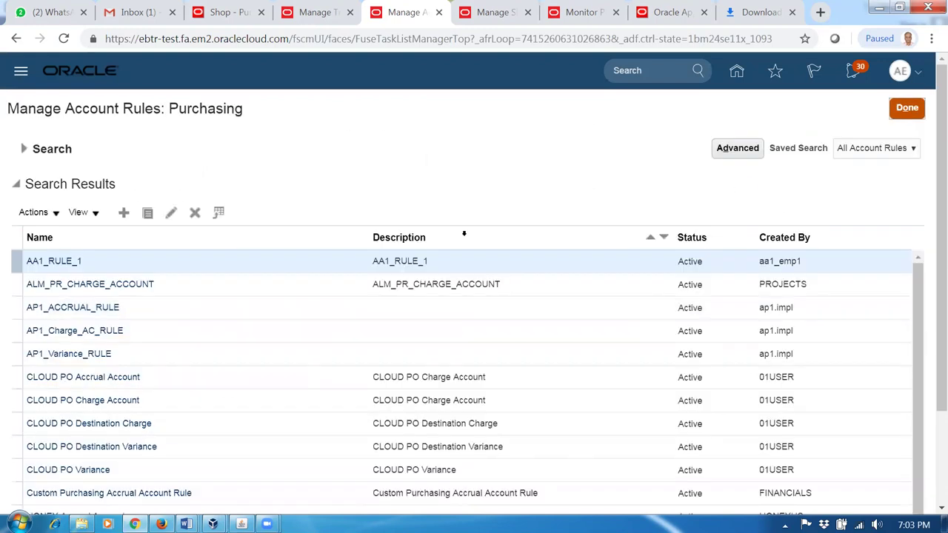
Step: In AA1_TAD, search rules named AA1 and set AA1_RULE_1 as Charge Account's aa1_Accounting rule
click(310, 12)
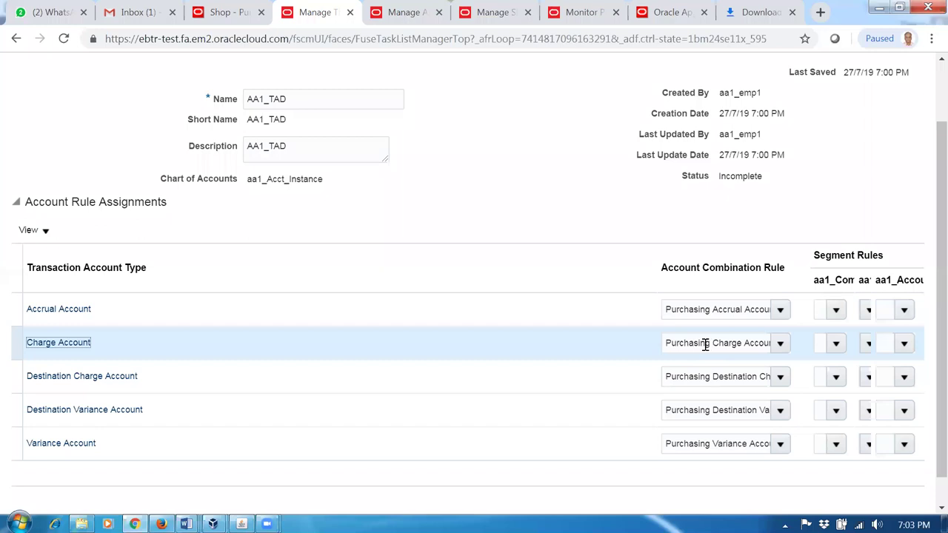
click(904, 346)
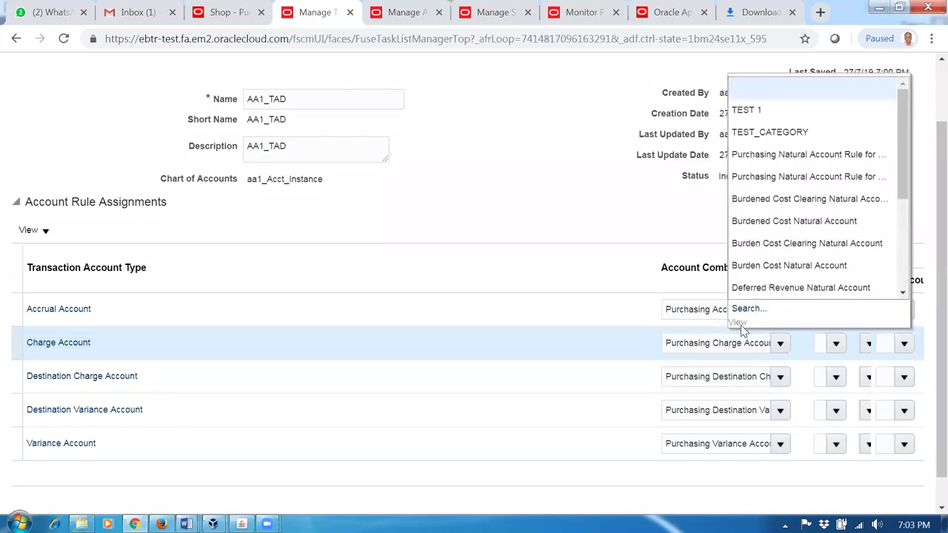
click(745, 310)
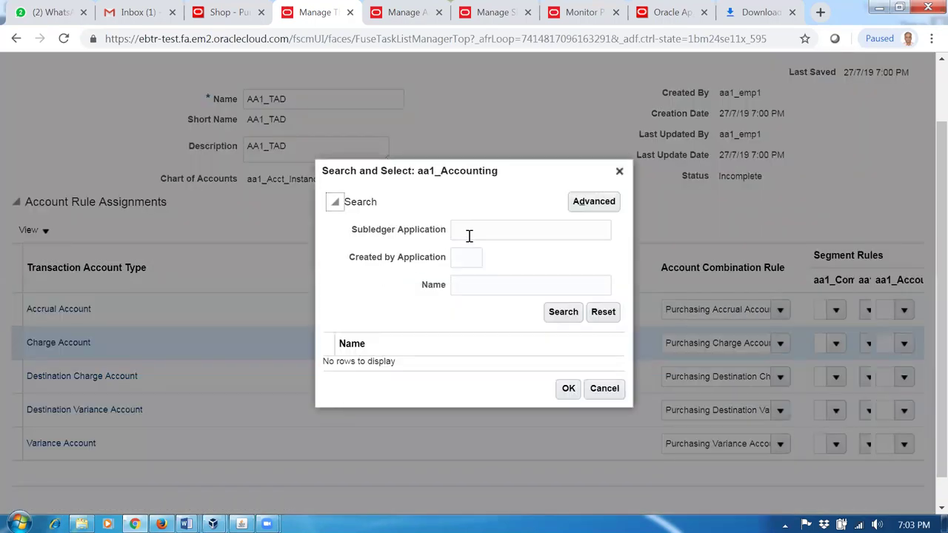
click(470, 236)
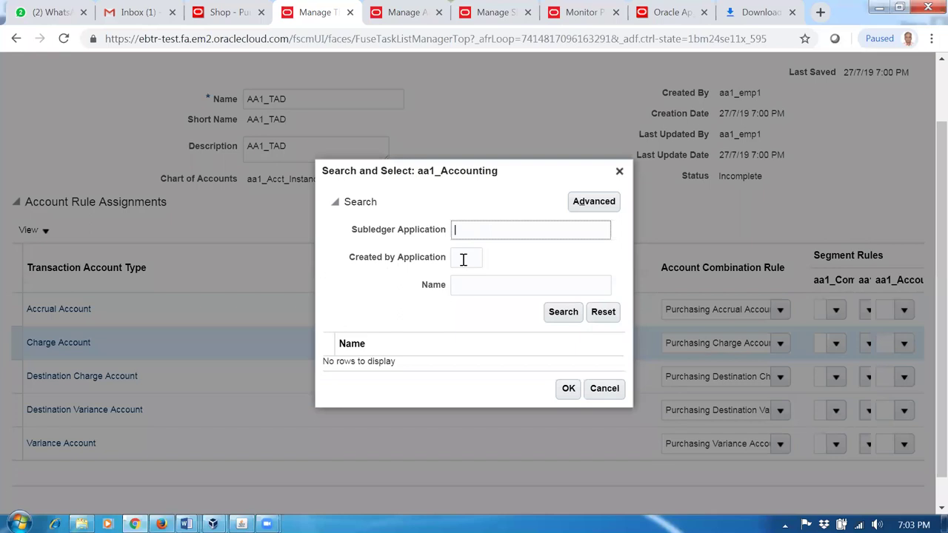
click(466, 287)
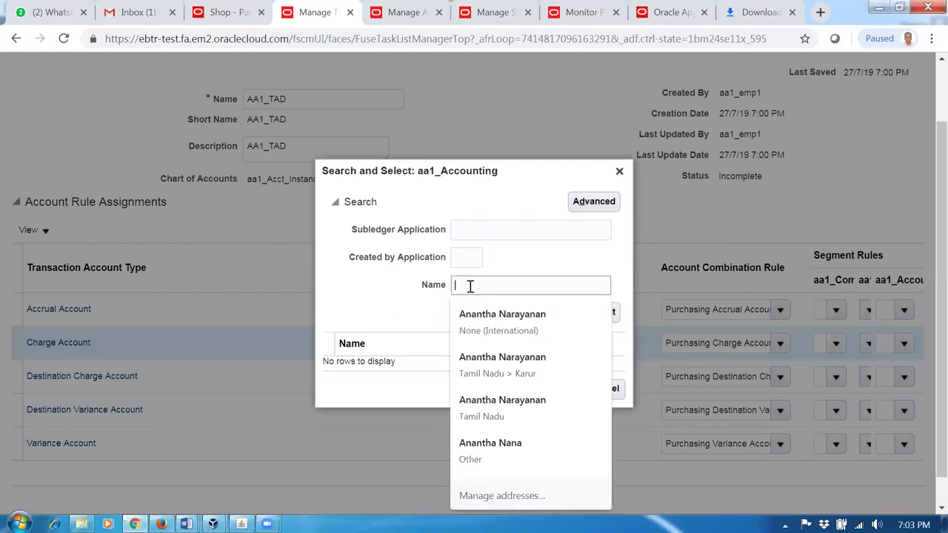
text(AA1)
click(559, 312)
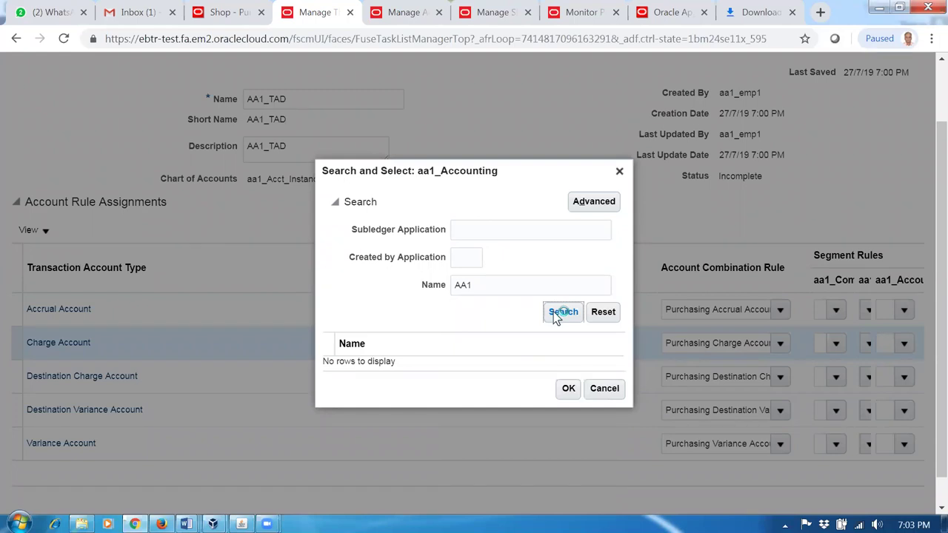
click(461, 369)
click(568, 395)
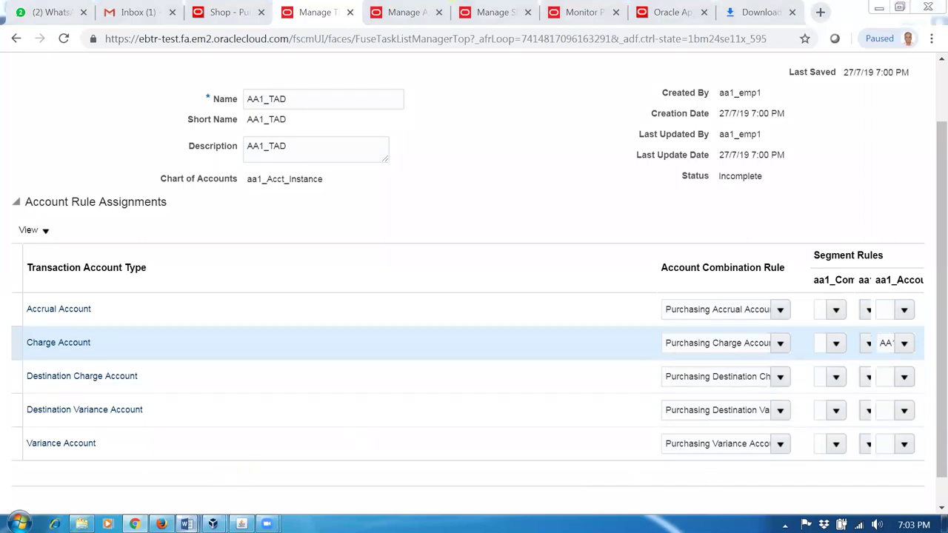
Step: Bring up the Word notes and highlight the mapping values for rows 1–3
mouse_move(191, 522)
click(419, 497)
drag(443, 188, 646, 465)
Step: Look over the Word mapping table and return to the AA1_TAD definition page
scroll(642, 465, down, 2)
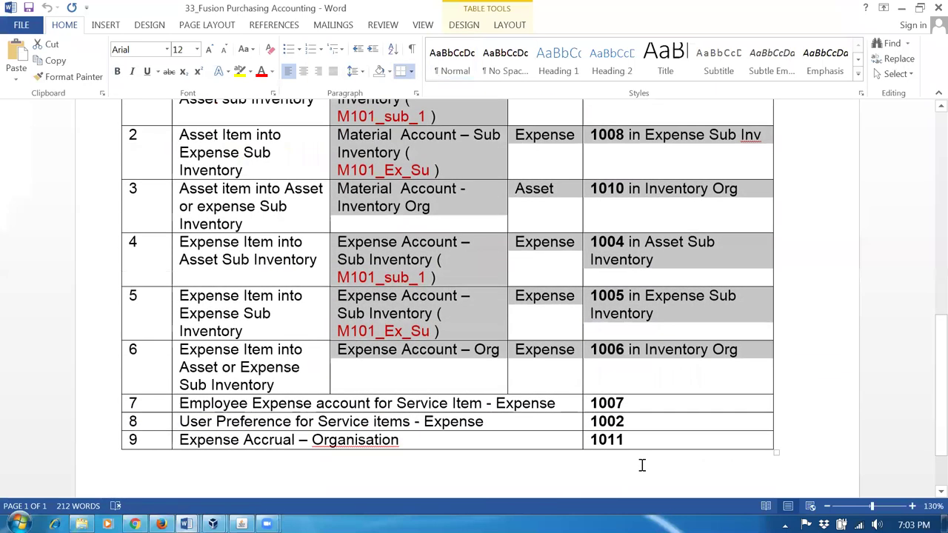
scroll(639, 464, up, 3)
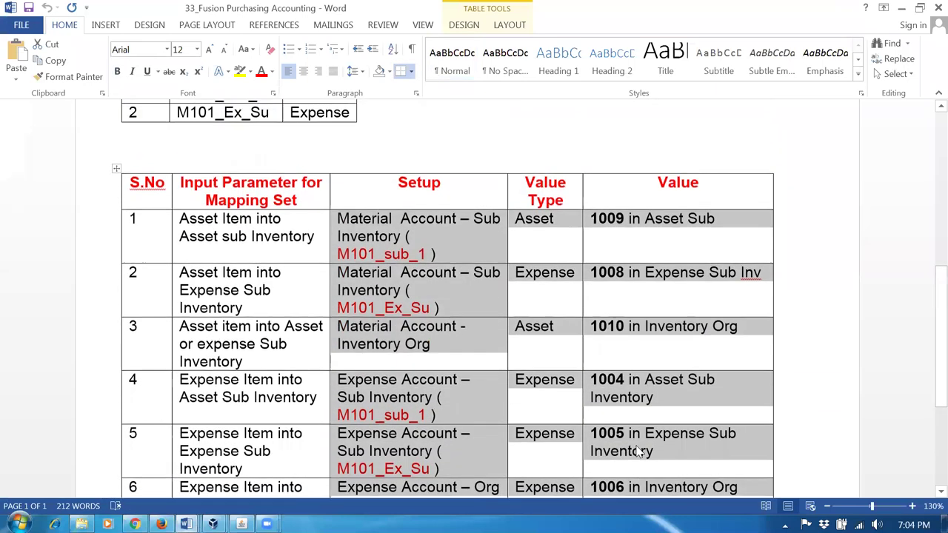
click(605, 380)
key(alt+Tab)
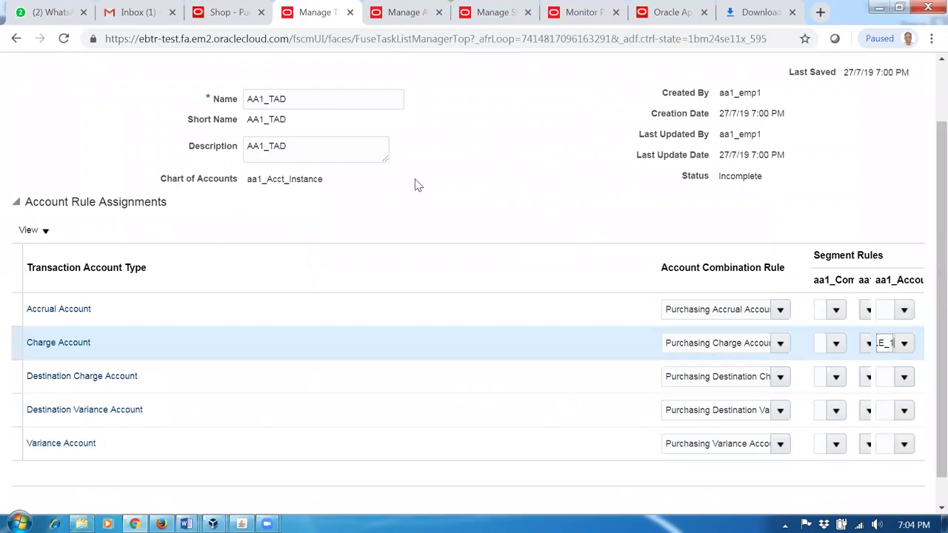
Step: Save AA1_TAD, activate it and dismiss the activation confirmation
scroll(437, 189, up, 2)
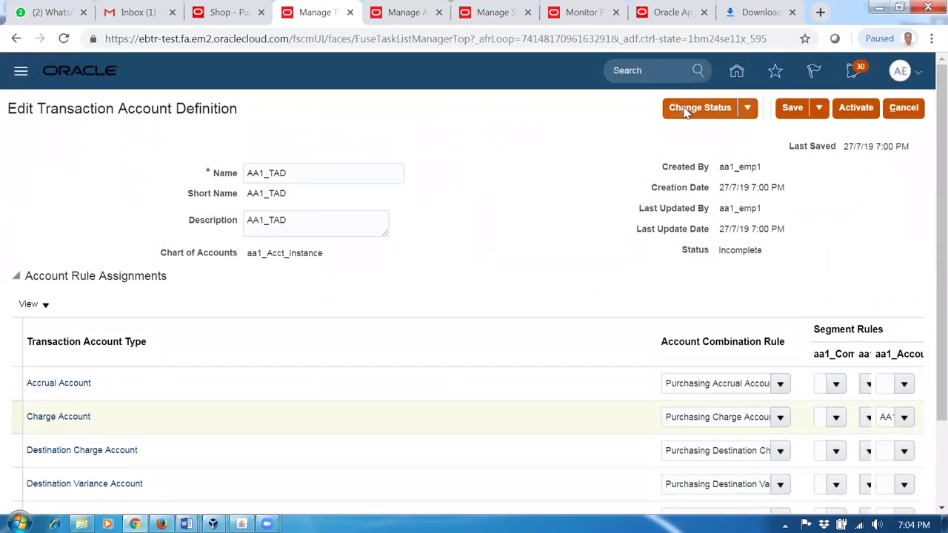
click(791, 110)
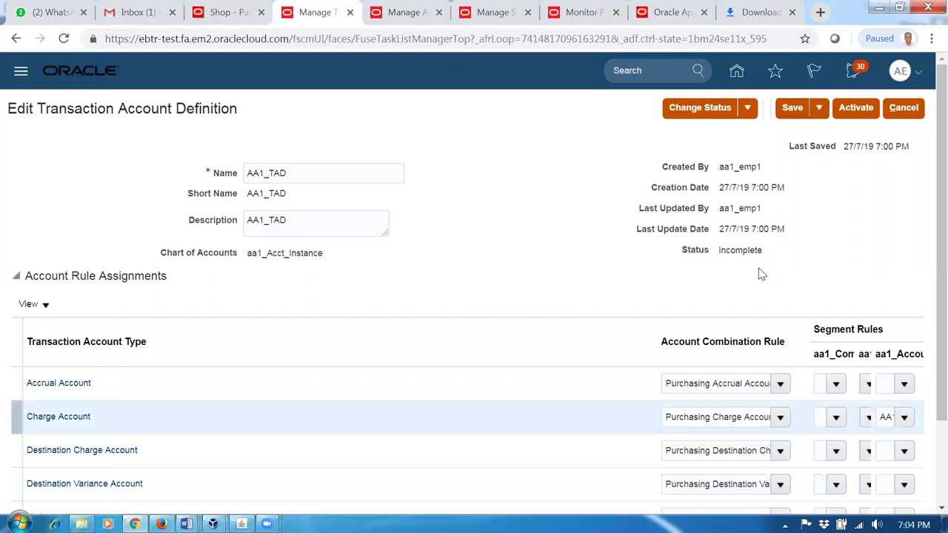
click(857, 108)
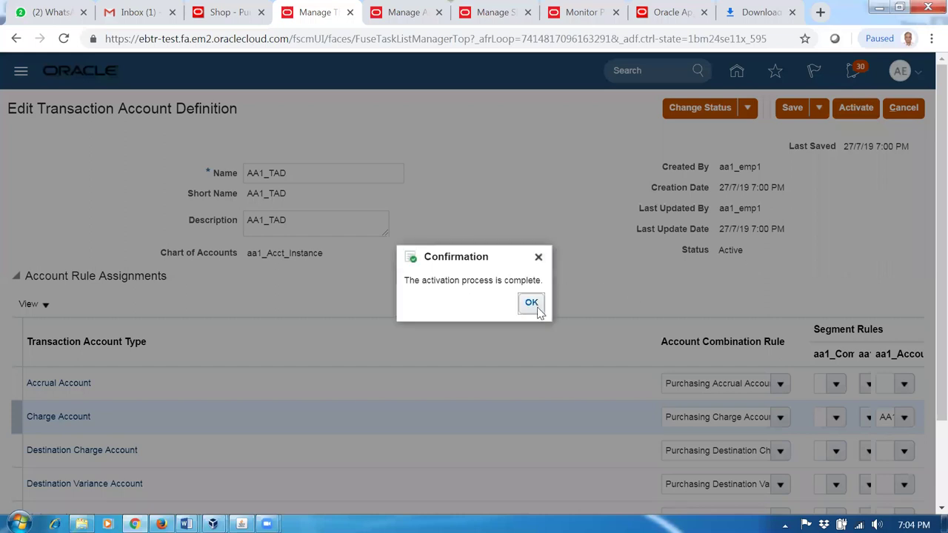
click(532, 304)
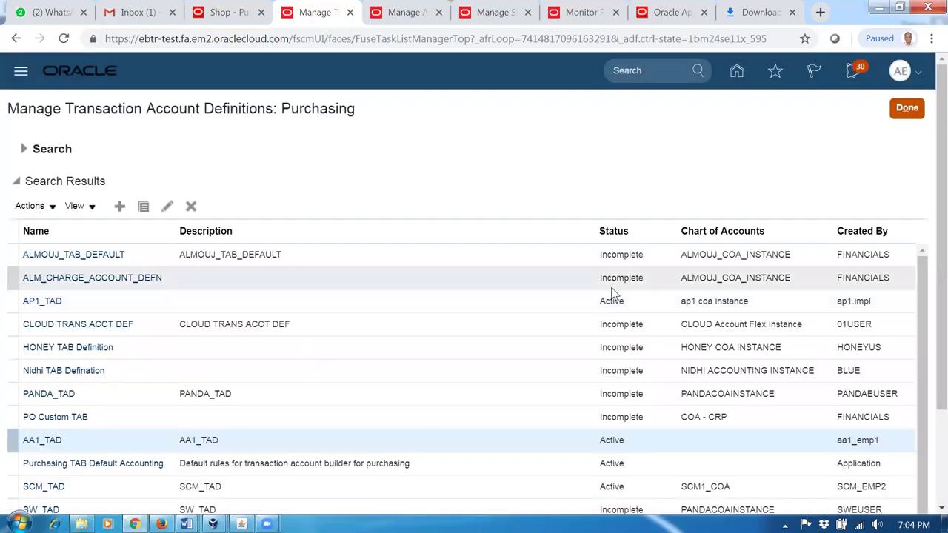
Step: Open the Purchasing entry in Manage Subledger Accounting Options for editing
click(404, 14)
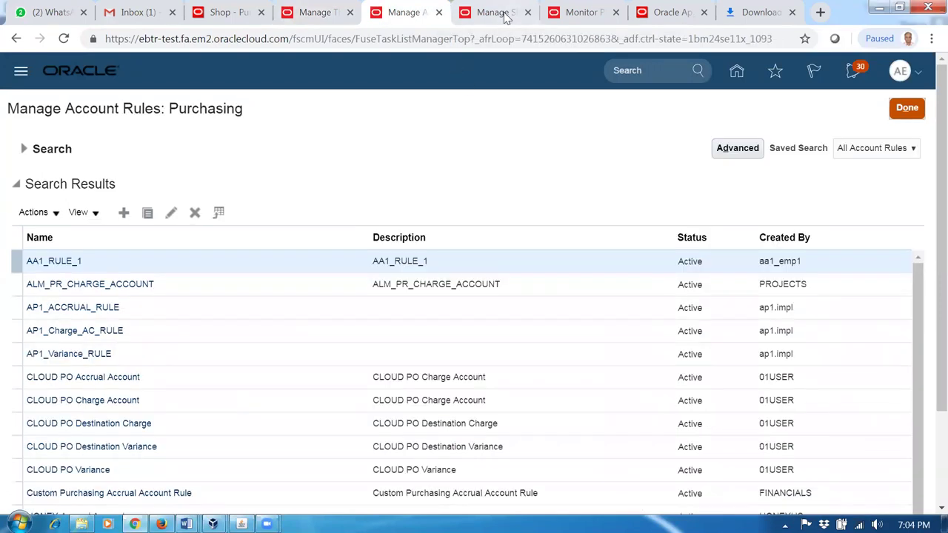
click(498, 12)
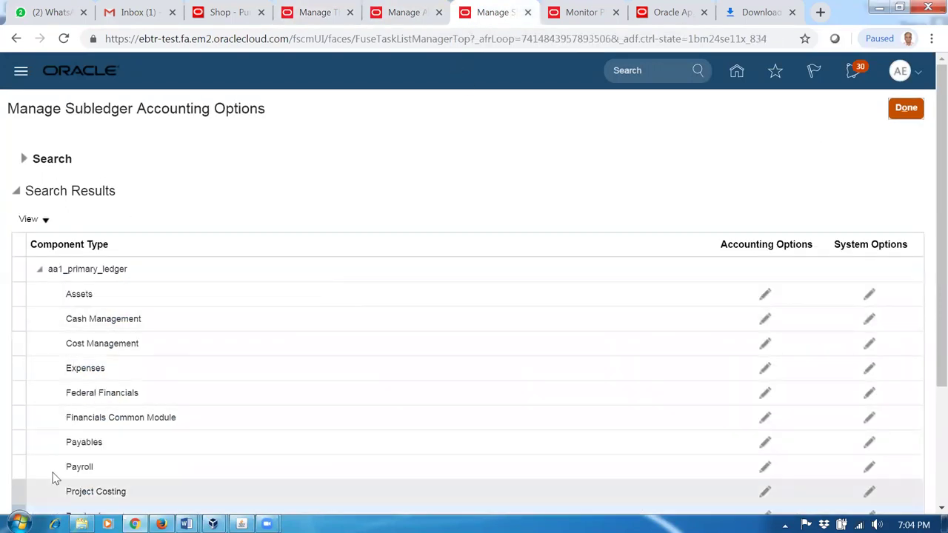
scroll(136, 412, down, 2)
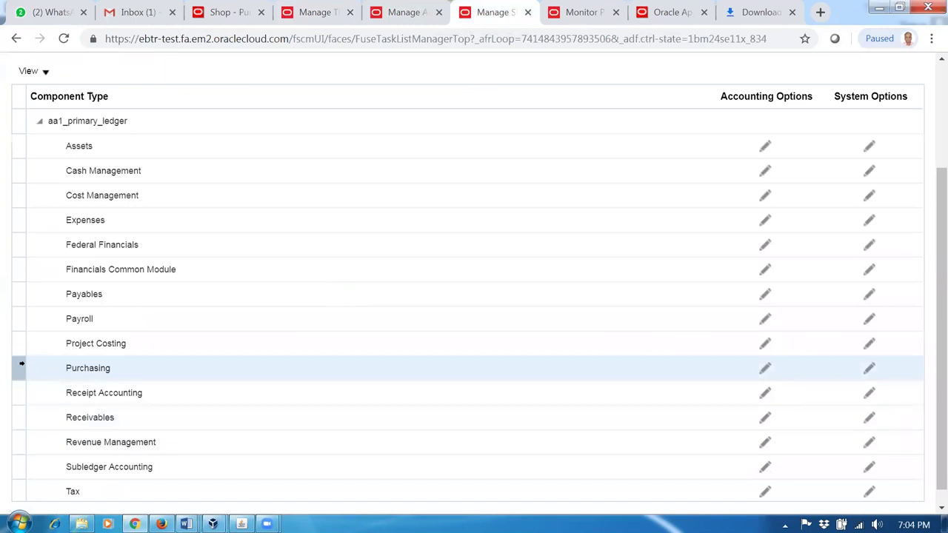
click(769, 375)
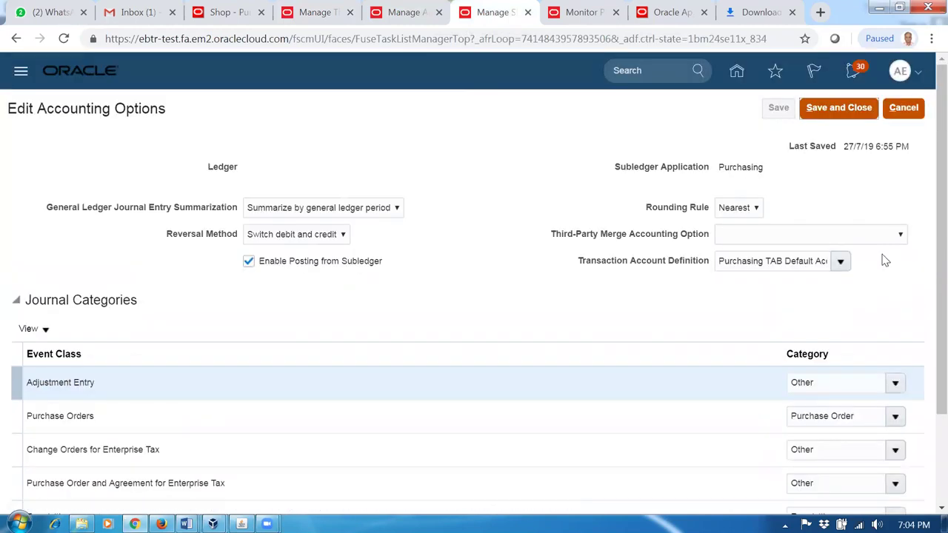
Step: Select AA1_TAD as the transaction account definition, save and close, and return to the requisition
click(843, 262)
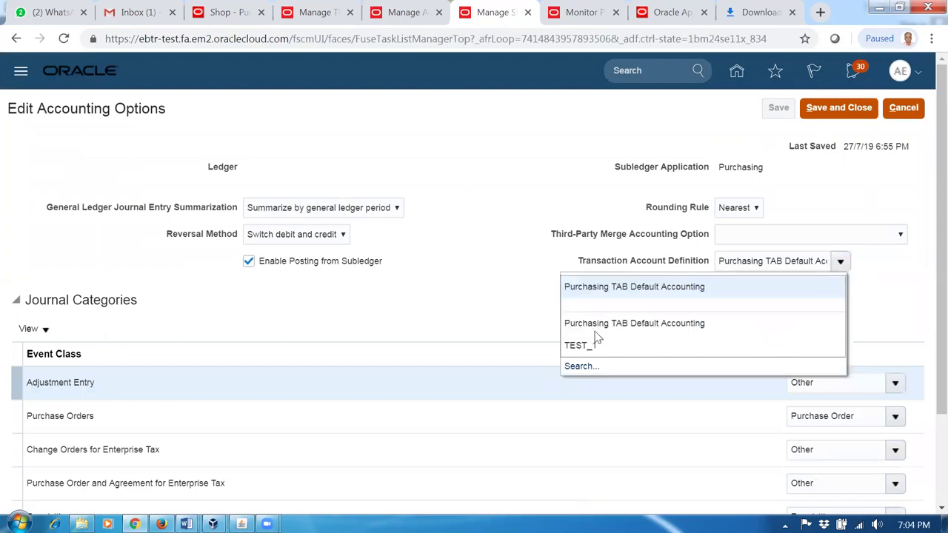
click(579, 366)
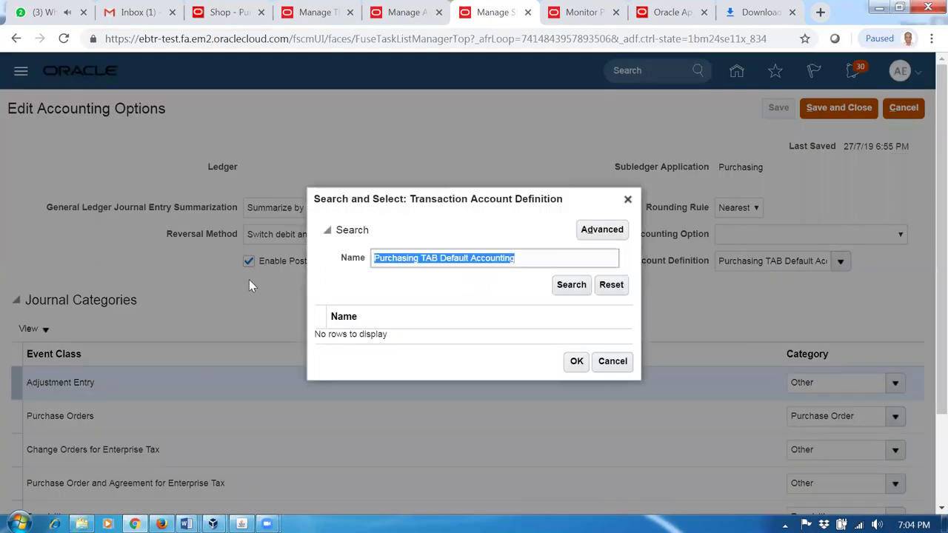
key(BackSpace)
click(569, 290)
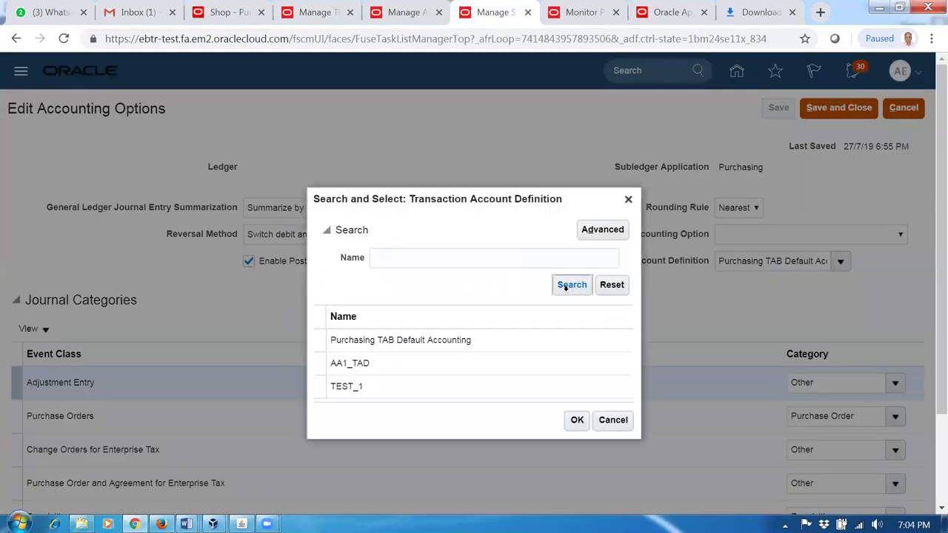
click(439, 341)
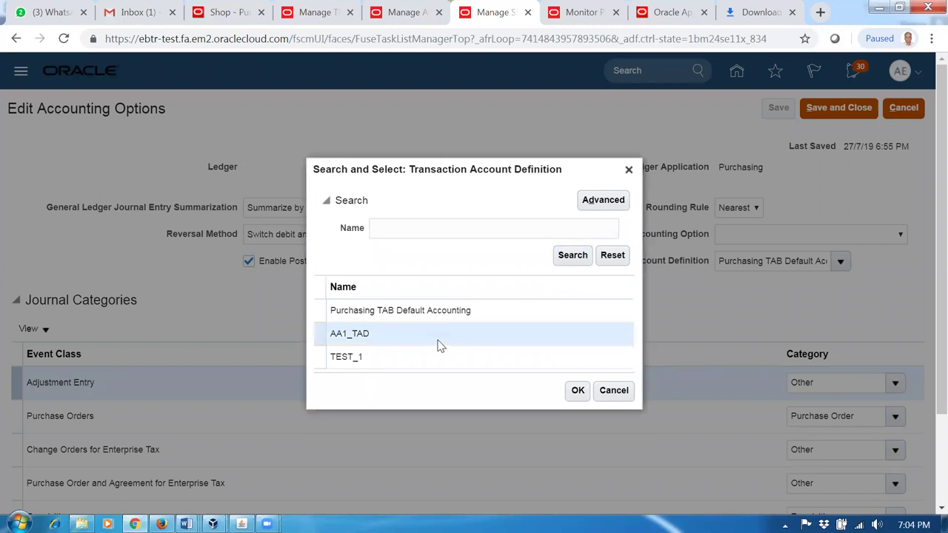
click(575, 390)
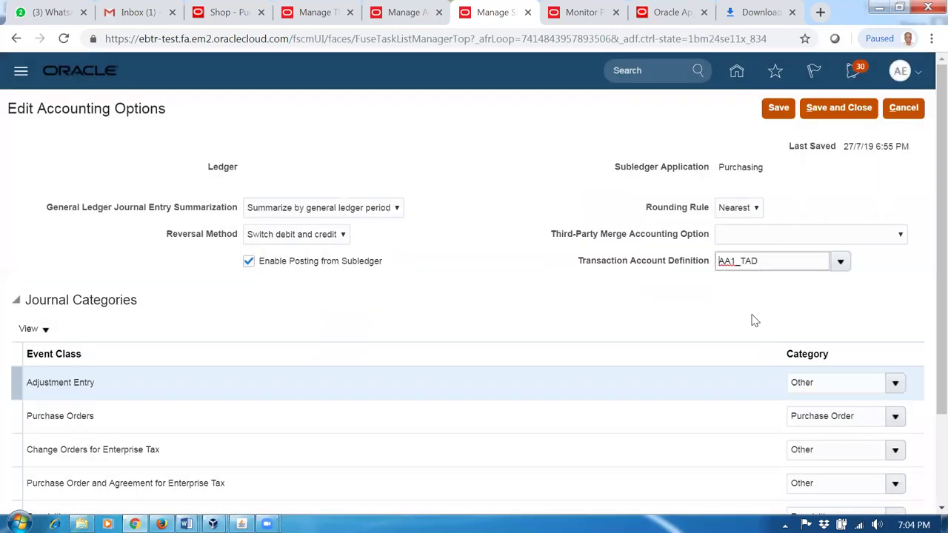
click(847, 112)
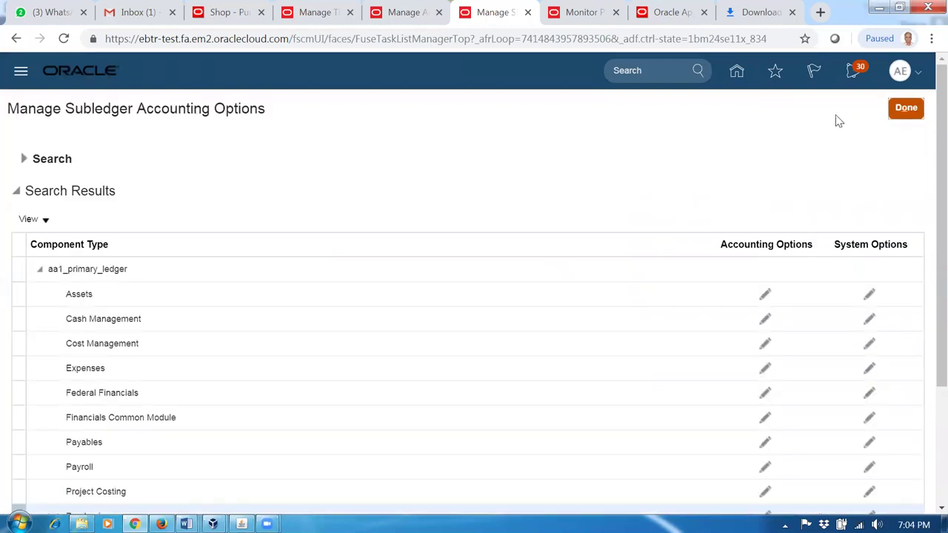
click(222, 11)
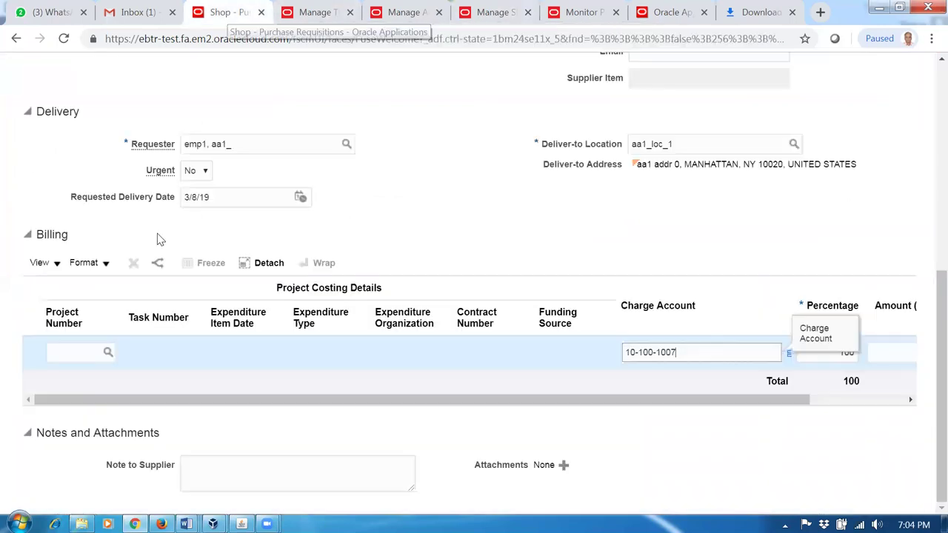
Step: Close the current requisition line and start a new one with item AA150
scroll(728, 169, up, 10)
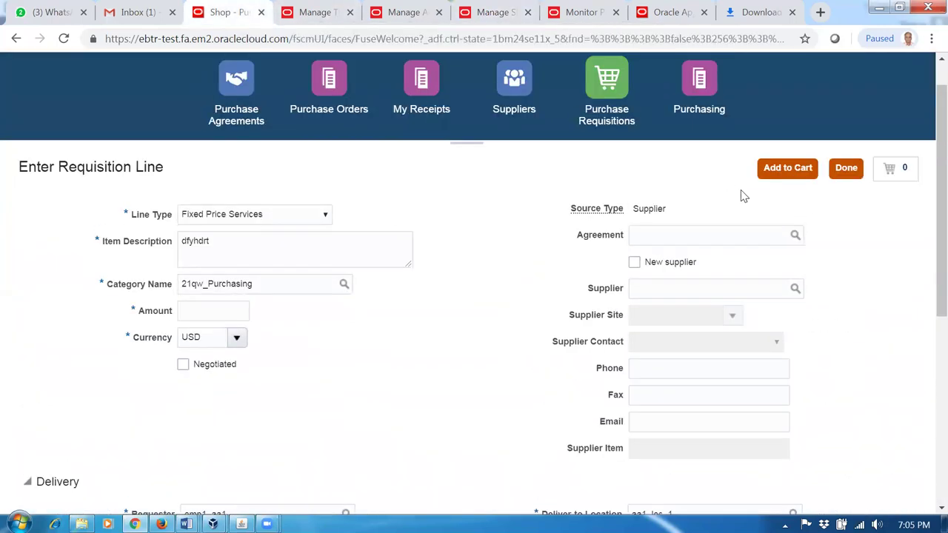
click(846, 169)
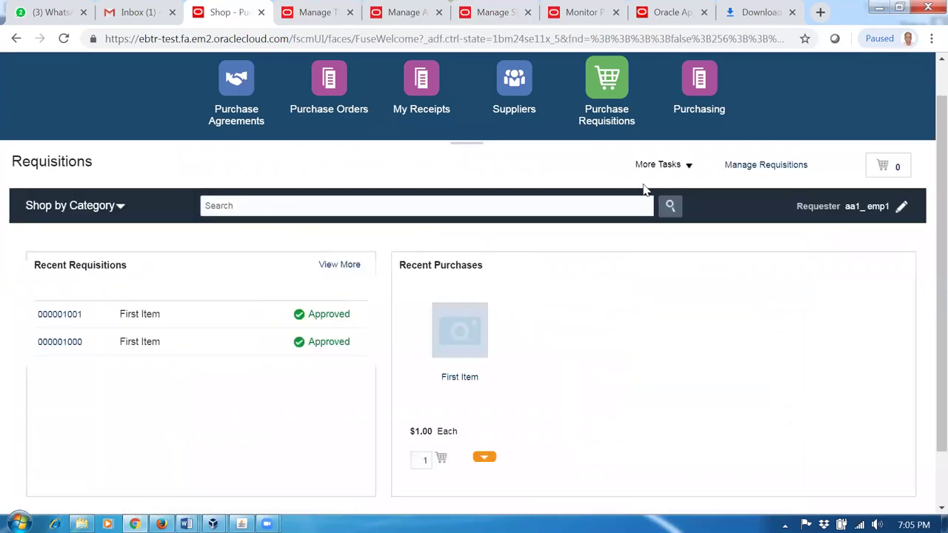
click(650, 166)
click(204, 240)
text(AA150)
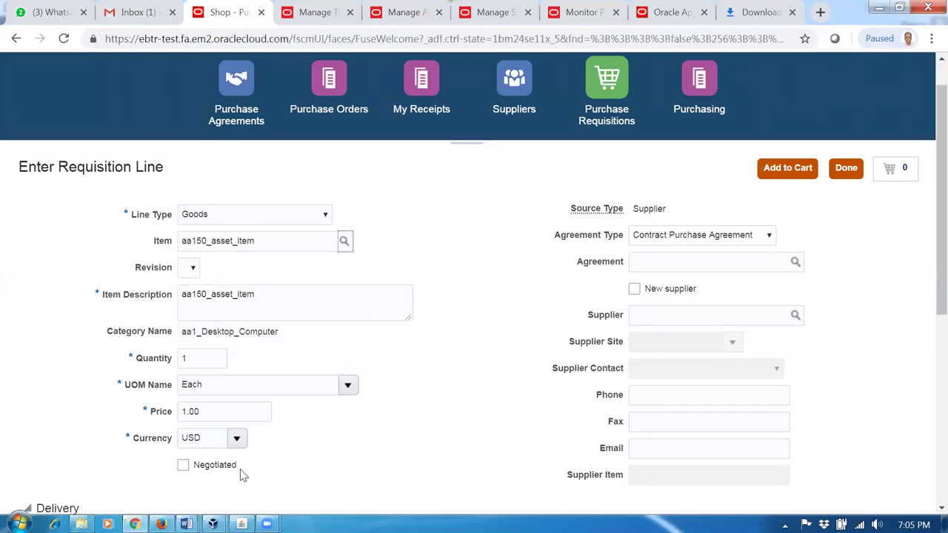
Step: Check the Word mapping table, then confirm aa150_asset_item with category aa1_Desktop_Computer
mouse_move(186, 524)
click(351, 463)
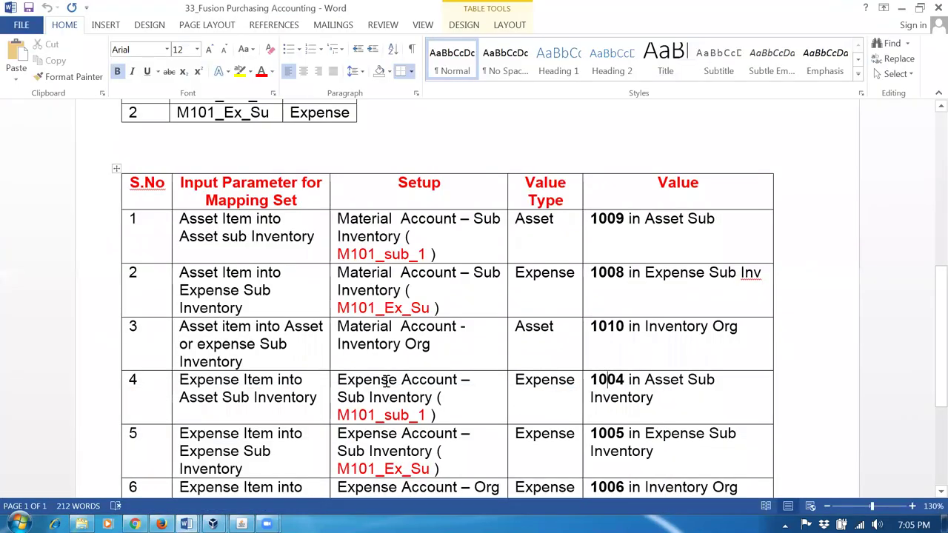
click(586, 326)
drag(629, 488, 645, 480)
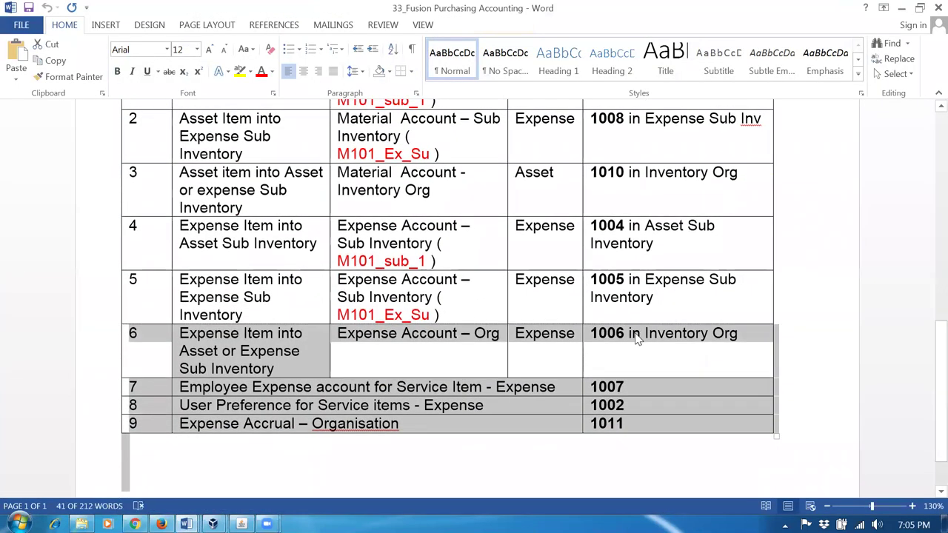
key(alt+Tab)
key(Tab)
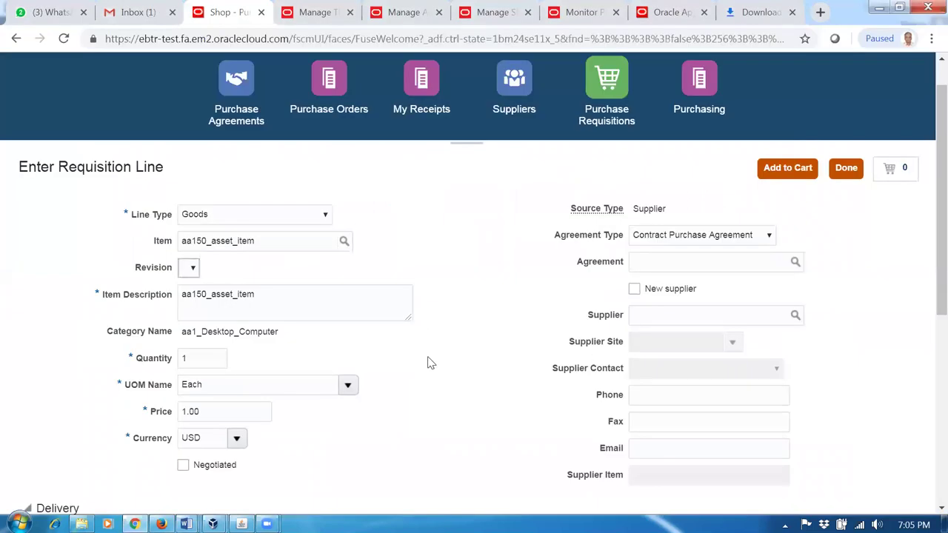
Step: Verify the asset line's charge account 10-100-1004, finish it, and begin another requisition line
scroll(430, 363, down, 5)
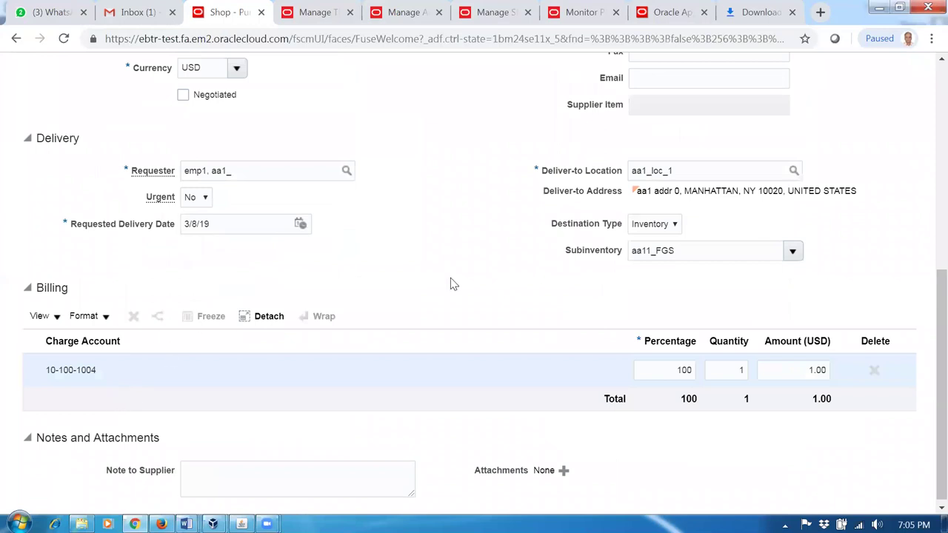
scroll(445, 288, up, 4)
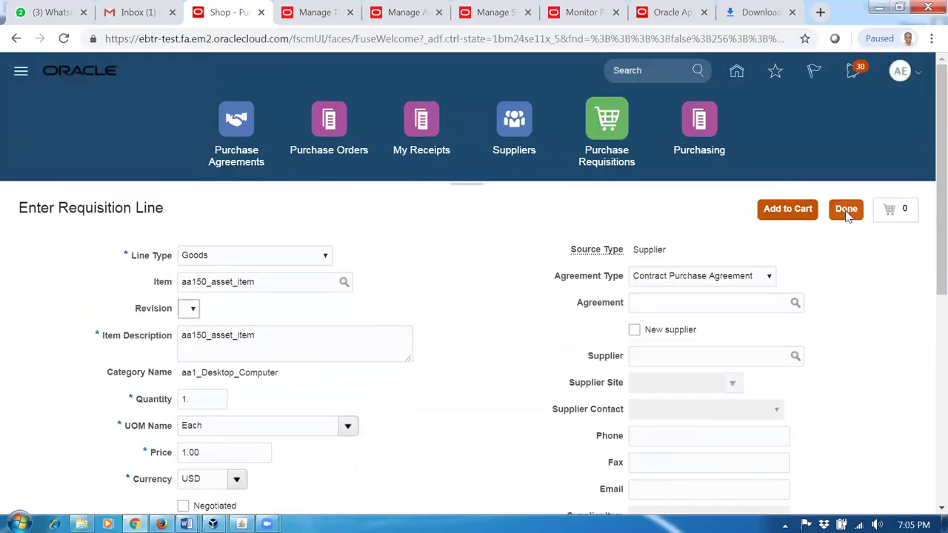
click(846, 213)
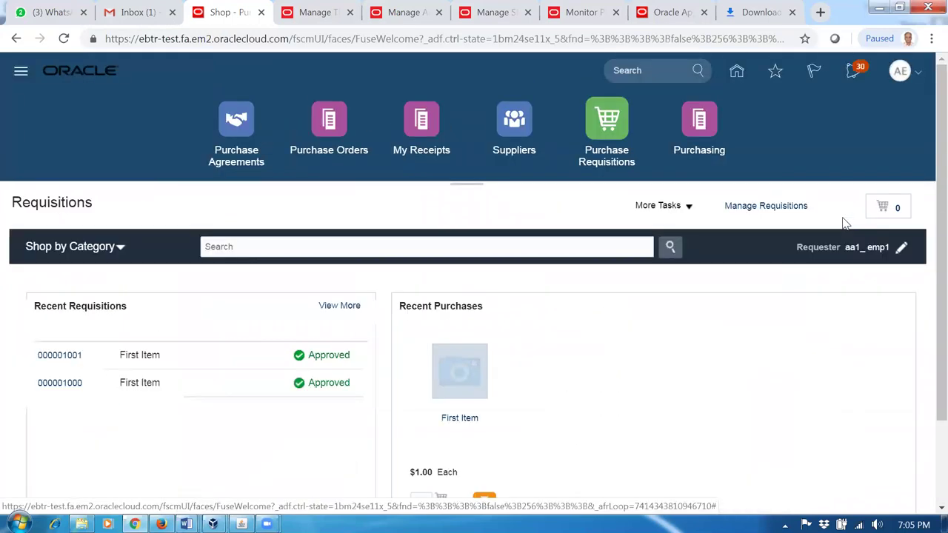
click(671, 211)
click(689, 227)
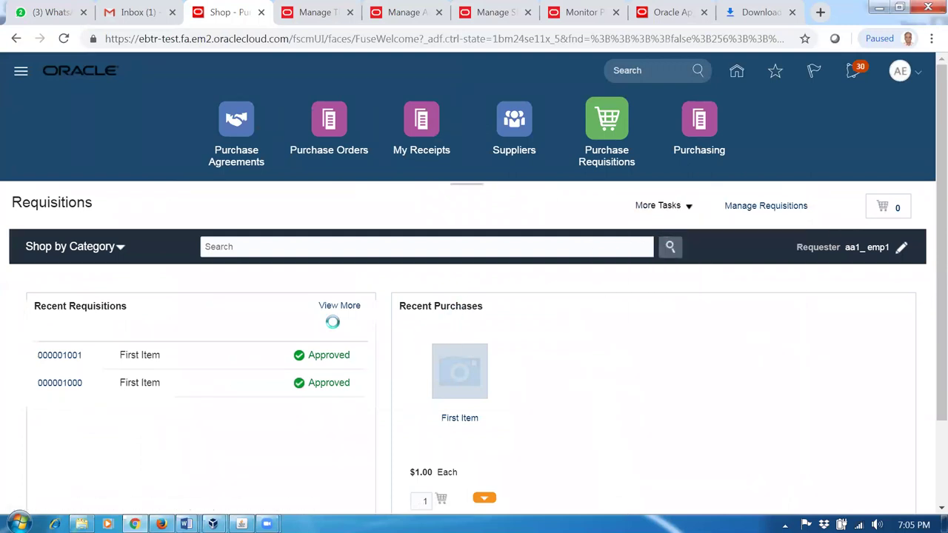
Step: Enter item aa151_expense_item, confirm its 10-100-1004 charge account, and return to Subledger Accounting Options
click(229, 284)
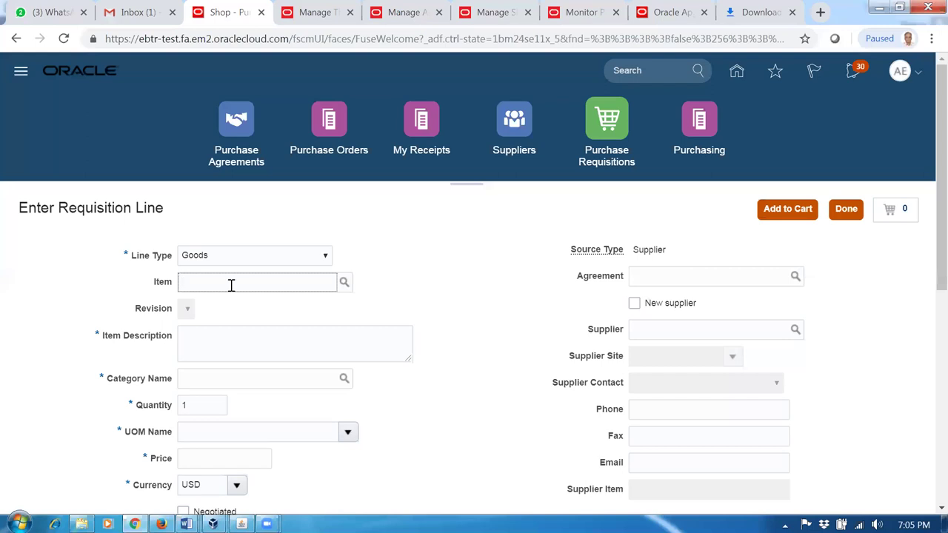
text(AA151)
click(256, 310)
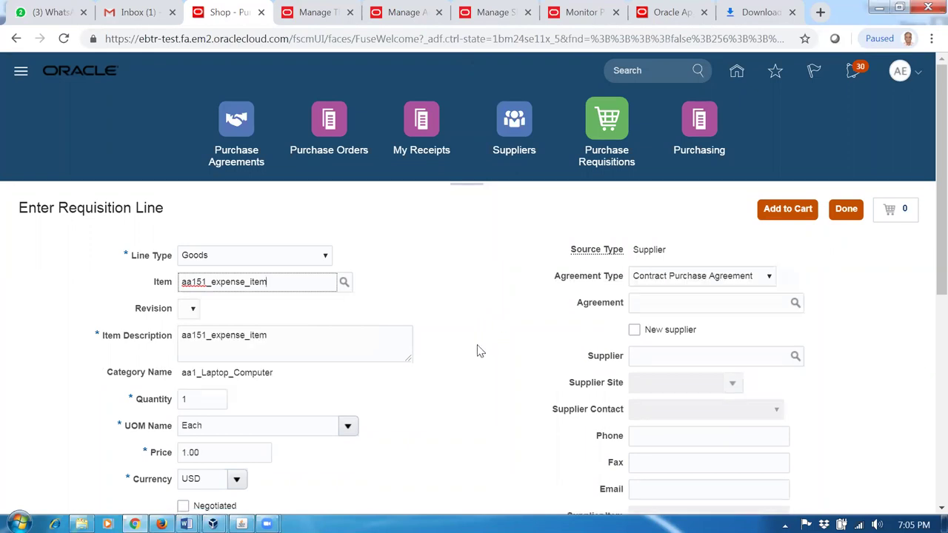
scroll(480, 345, down, 5)
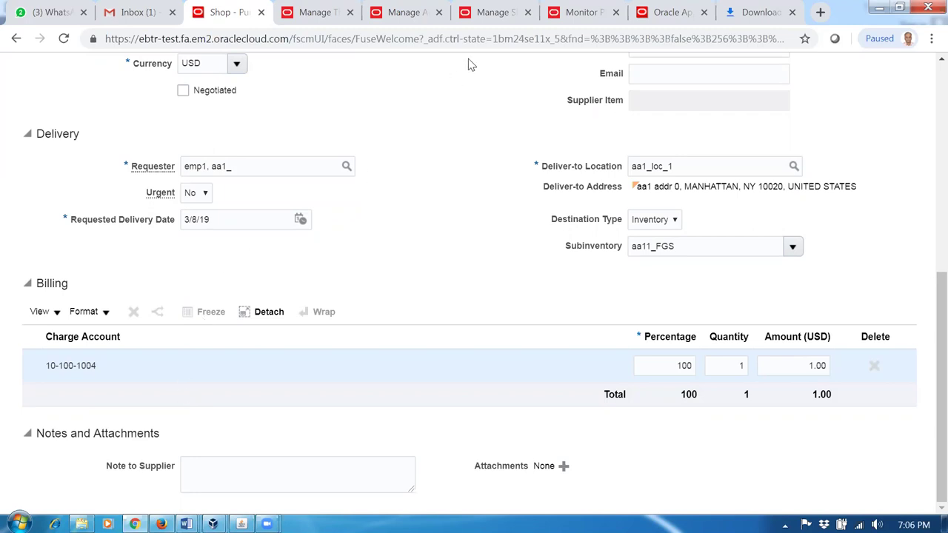
click(506, 20)
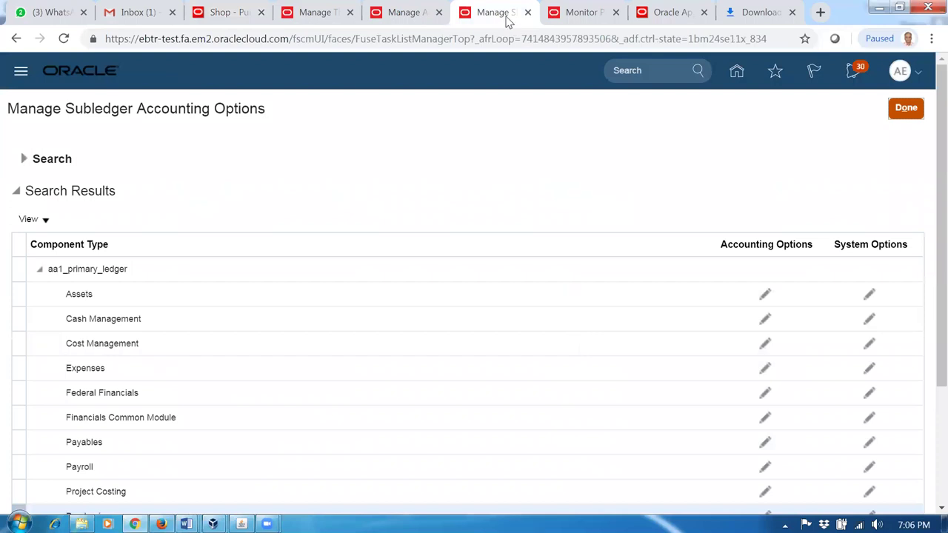
Step: Duplicate the Subledger Accounting Options tab and reach the Setup and Maintenance task search
right_click(506, 21)
click(511, 66)
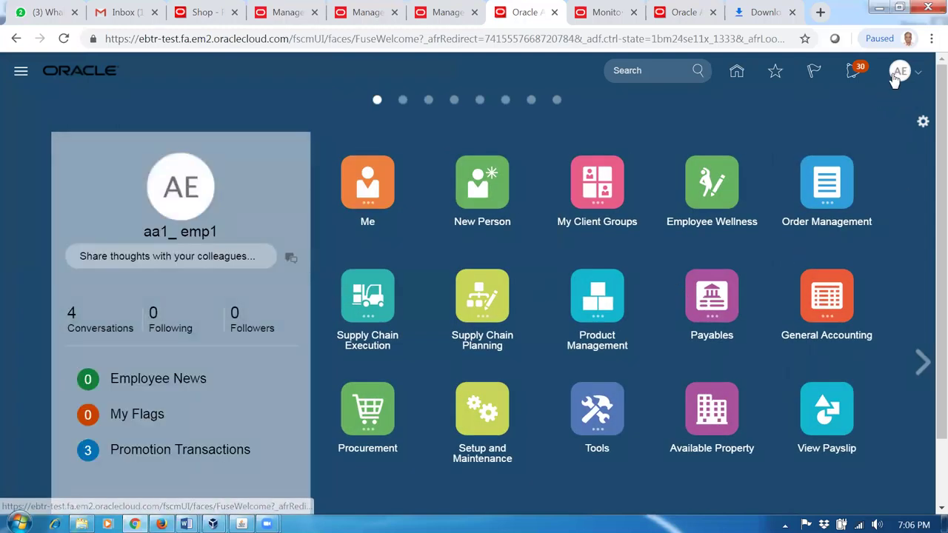
click(900, 72)
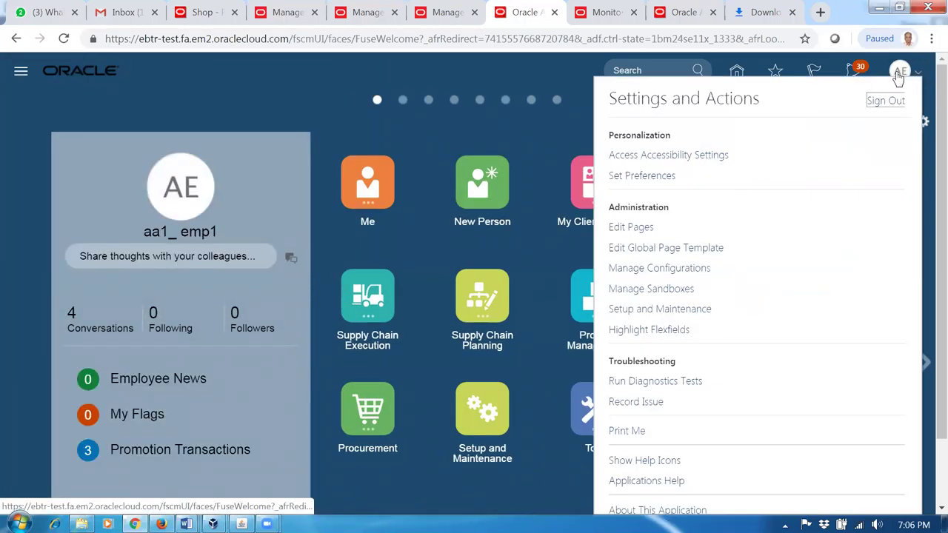
click(704, 310)
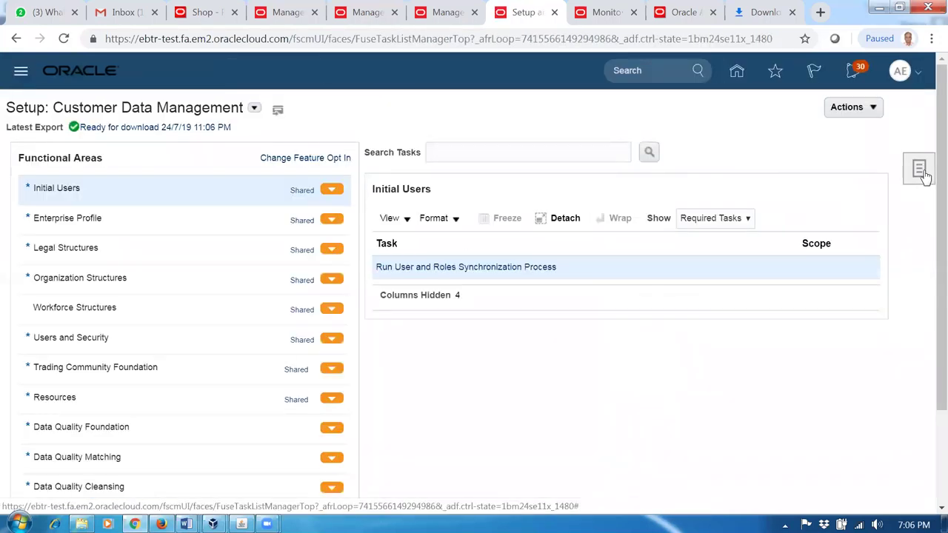
click(920, 171)
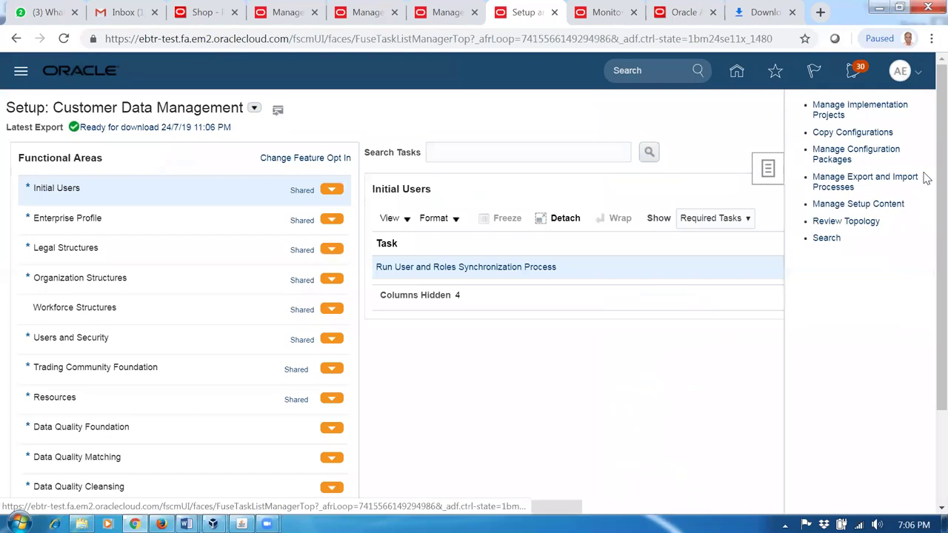
click(822, 244)
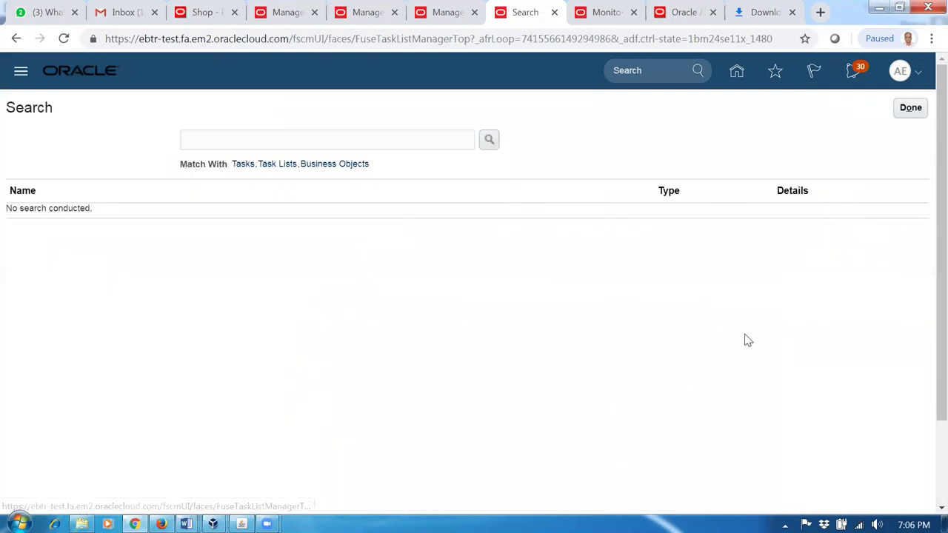
Step: Search tasks for MAN%FUNCT%AREA%CATA% and open Manage Functional Area Catalogs
click(316, 143)
text(MAN%)
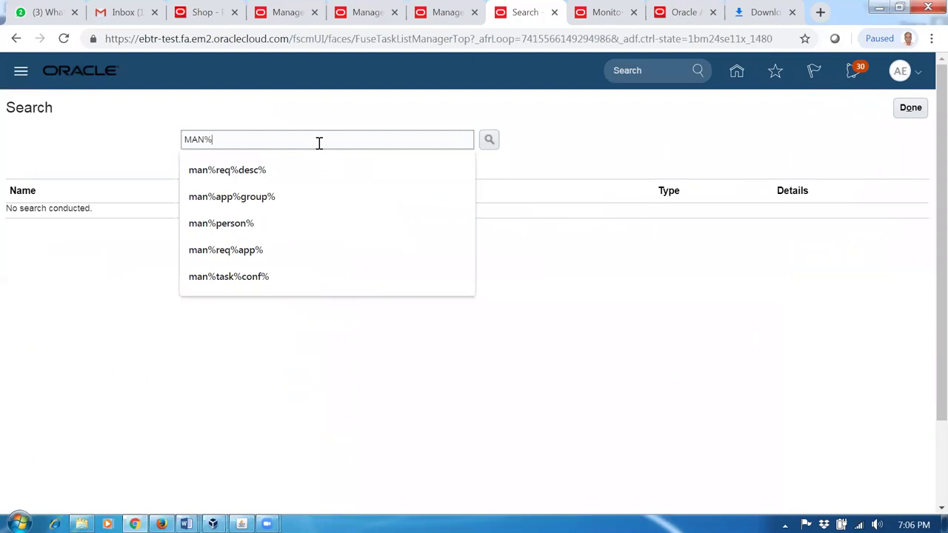
text(FUNCT%AR)
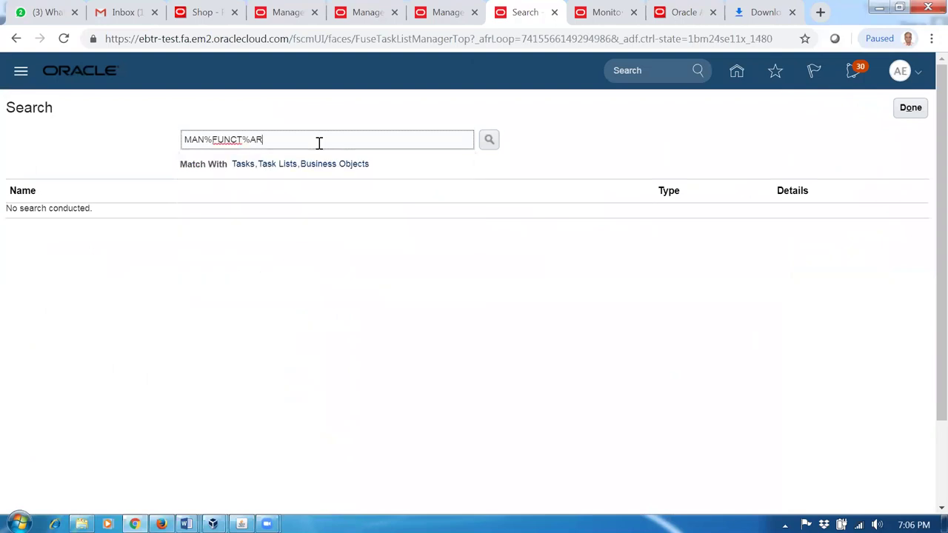
text(EA%CATA%)
key(Return)
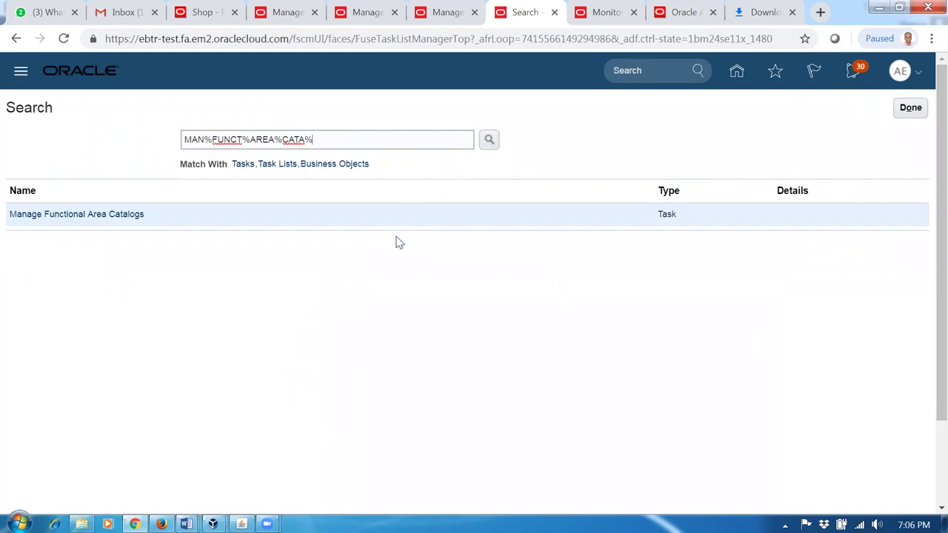
click(74, 215)
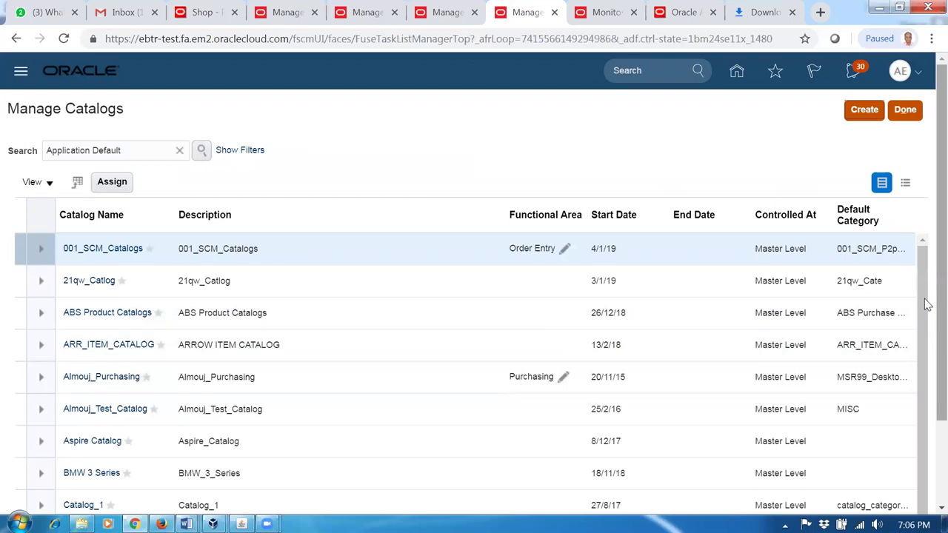
Step: Select the Almouj_Purchasing row in Manage Catalogs and open it for editing
scroll(926, 304, down, 2)
scroll(925, 296, up, 1)
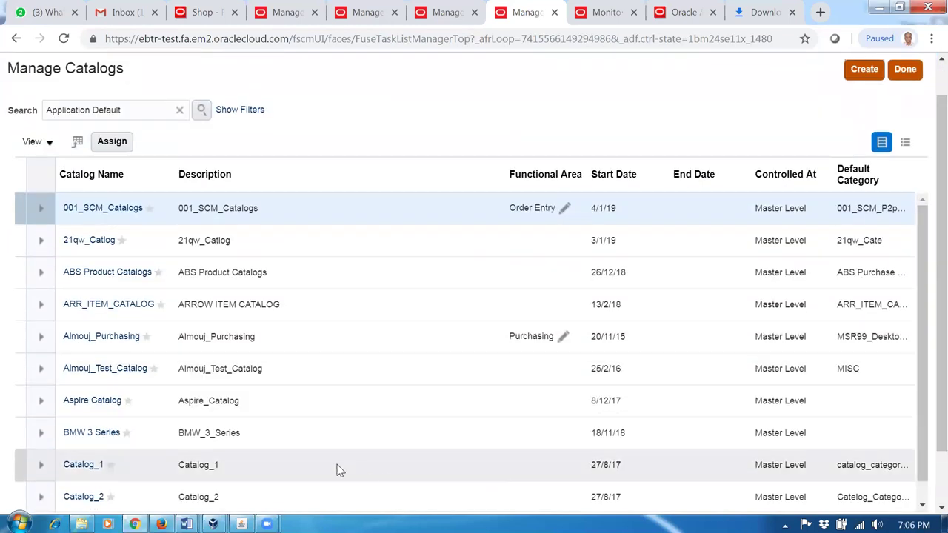
click(14, 336)
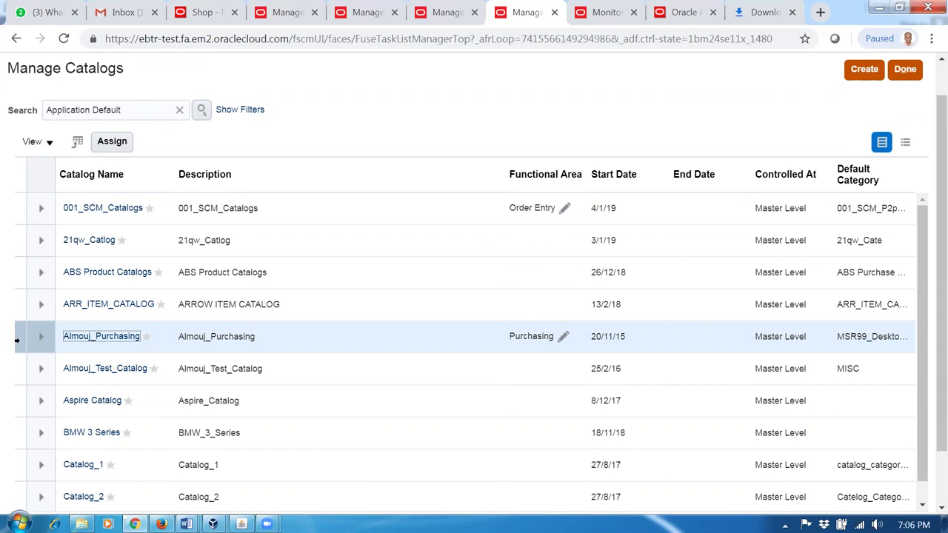
click(94, 340)
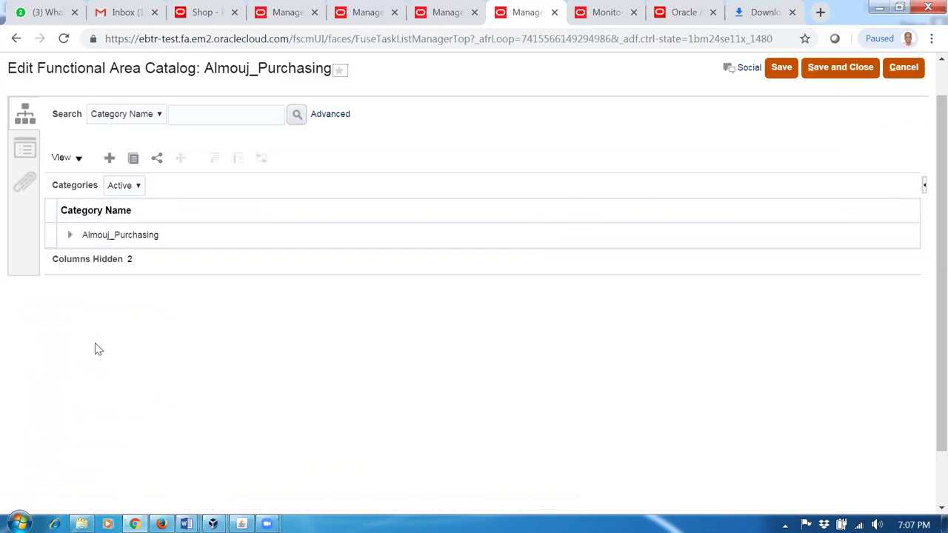
Step: Create category aa1_tools, with code and description aa1_tools, in Almouj_Purchasing and save
click(109, 159)
text(aa1_tools)
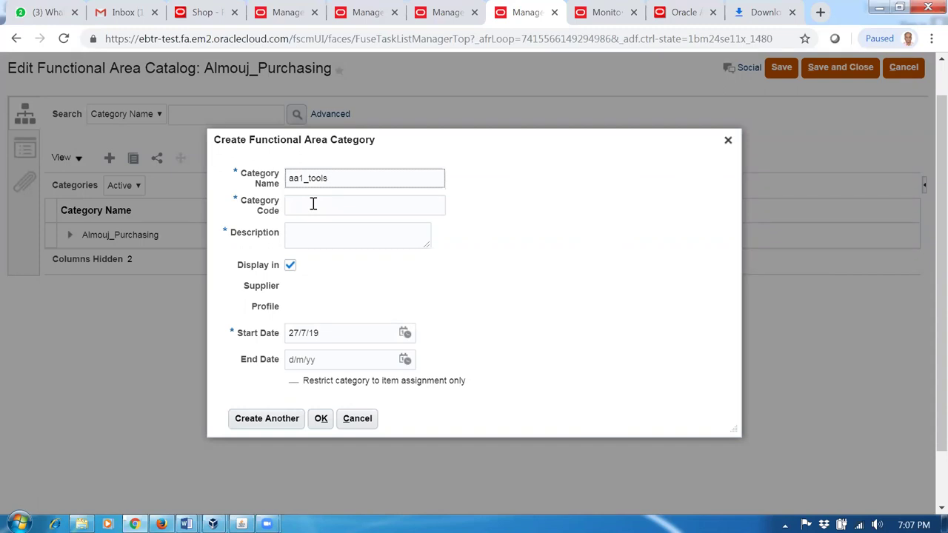
drag(363, 175, 119, 188)
key(ctrl+c)
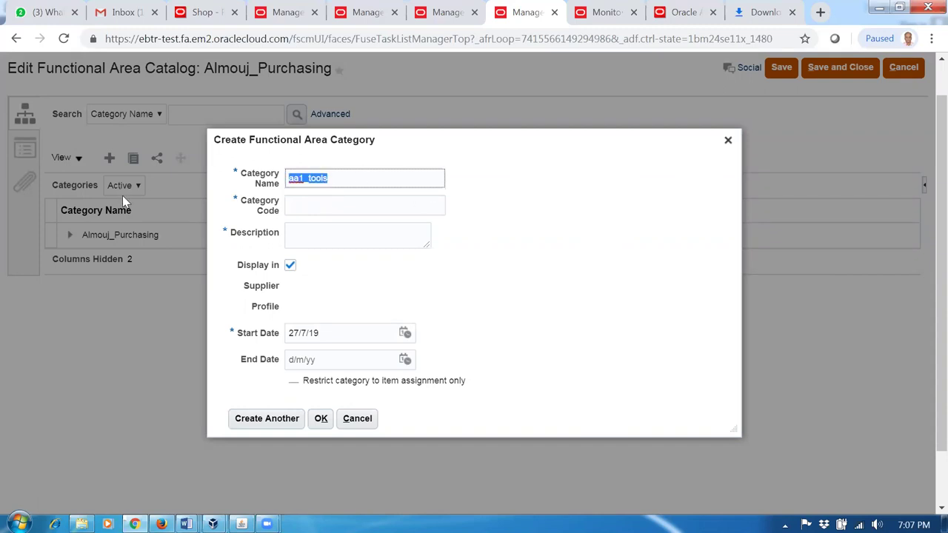
click(323, 204)
key(ctrl+v)
click(320, 238)
key(ctrl+v)
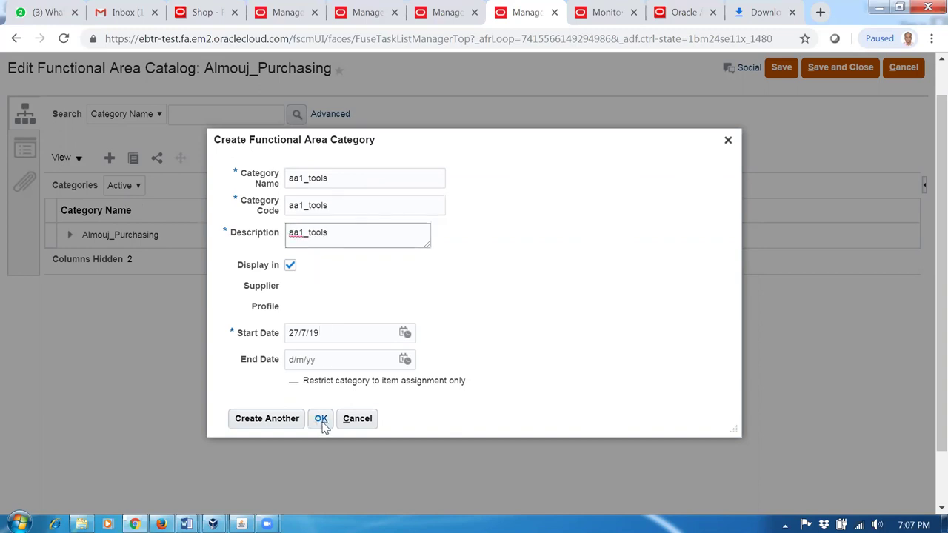
click(322, 420)
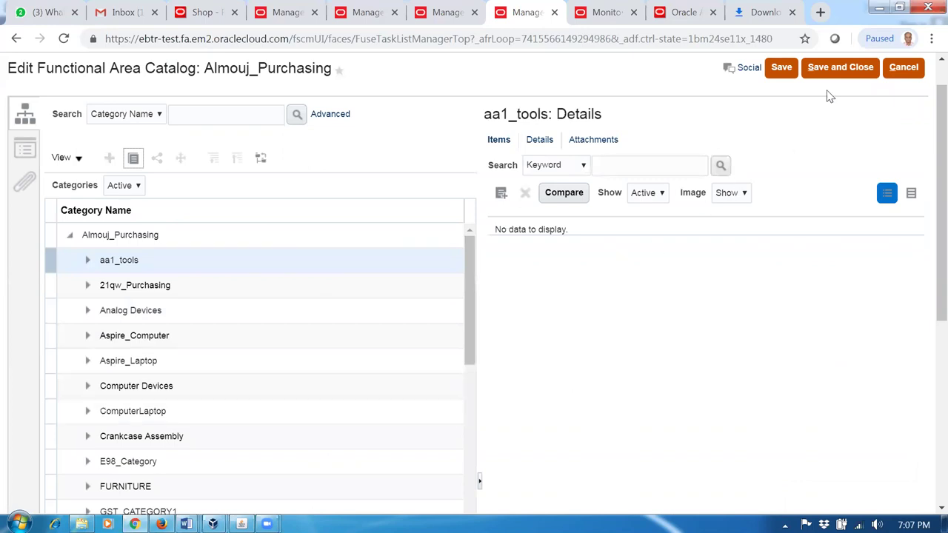
click(843, 71)
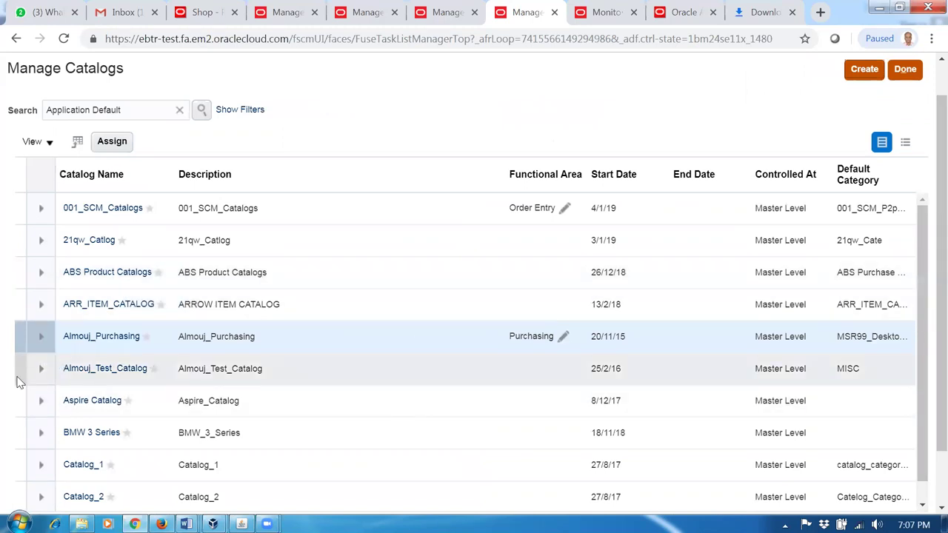
Step: Find 001_SCM_Catalogs in the Manage Catalogs table and open it for editing
scroll(33, 363, up, 2)
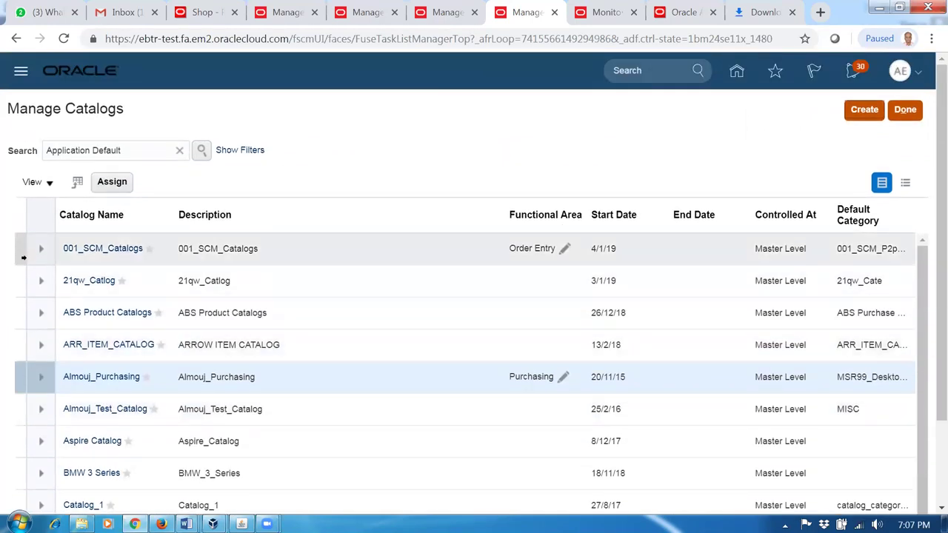
scroll(27, 370, down, 5)
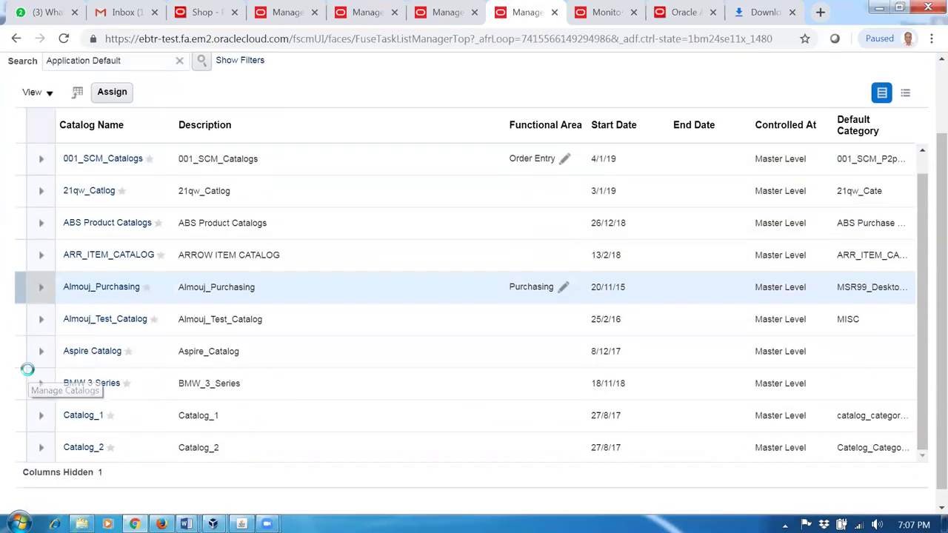
scroll(170, 387, down, 1)
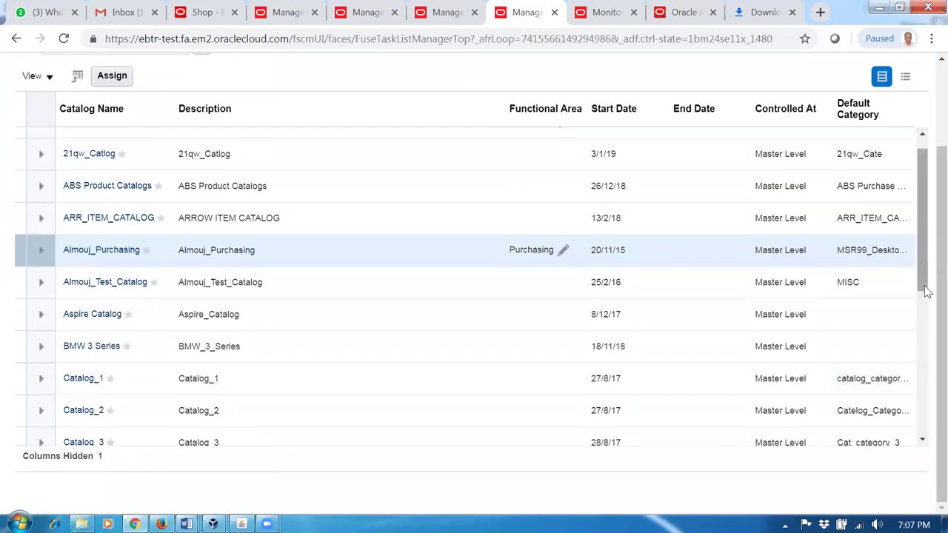
drag(927, 291, 927, 426)
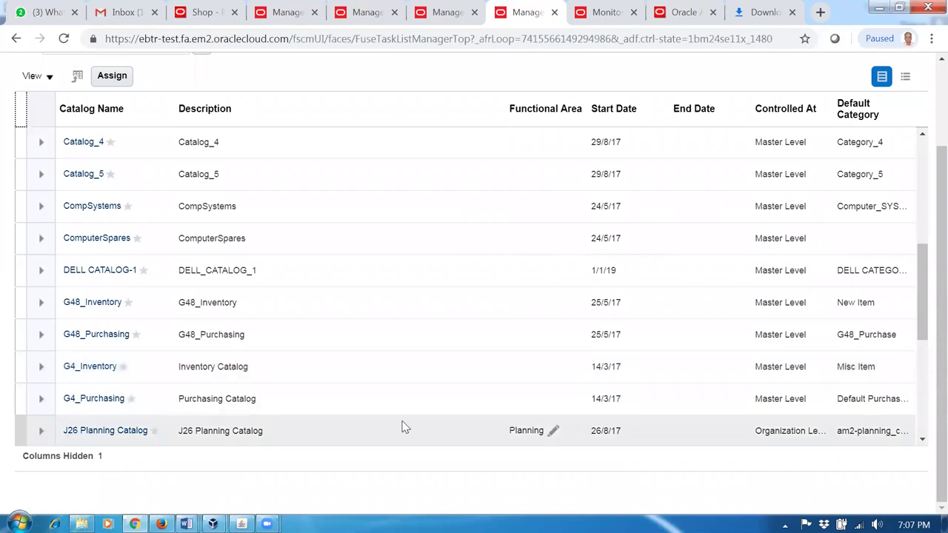
drag(923, 317, 923, 175)
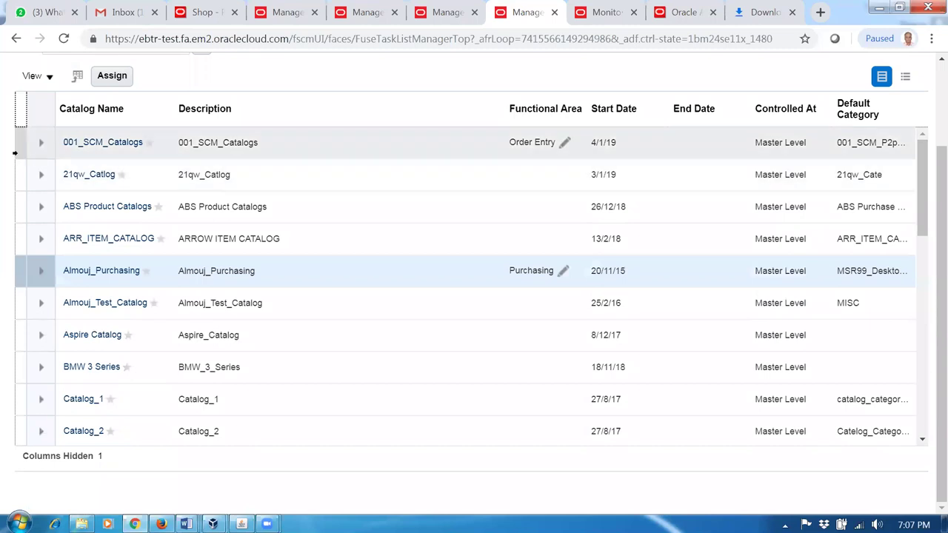
click(118, 146)
click(552, 147)
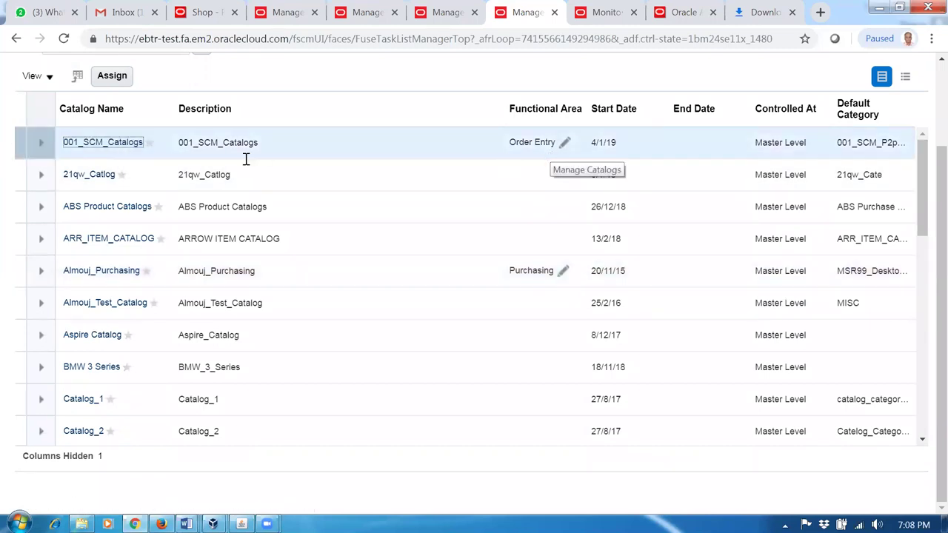
click(109, 199)
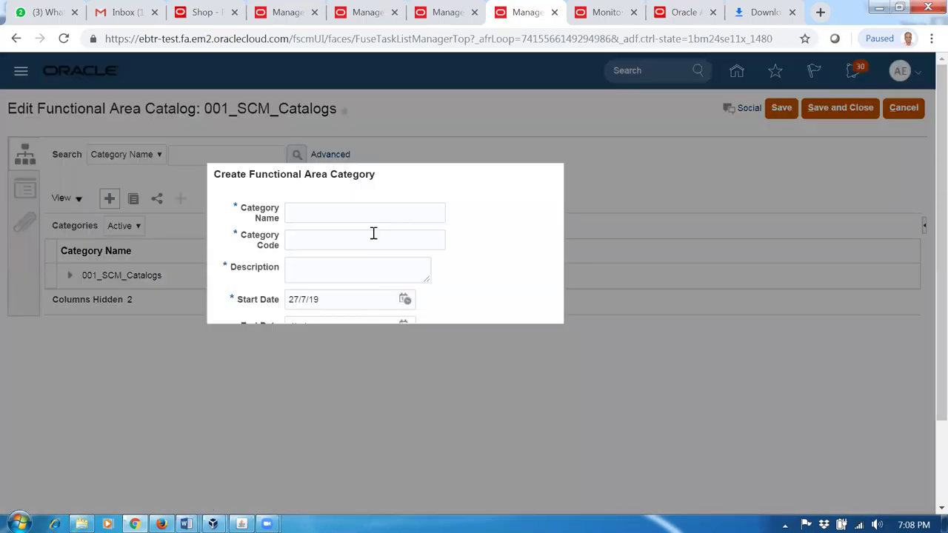
click(333, 215)
text(aa1_tools)
key(Tab)
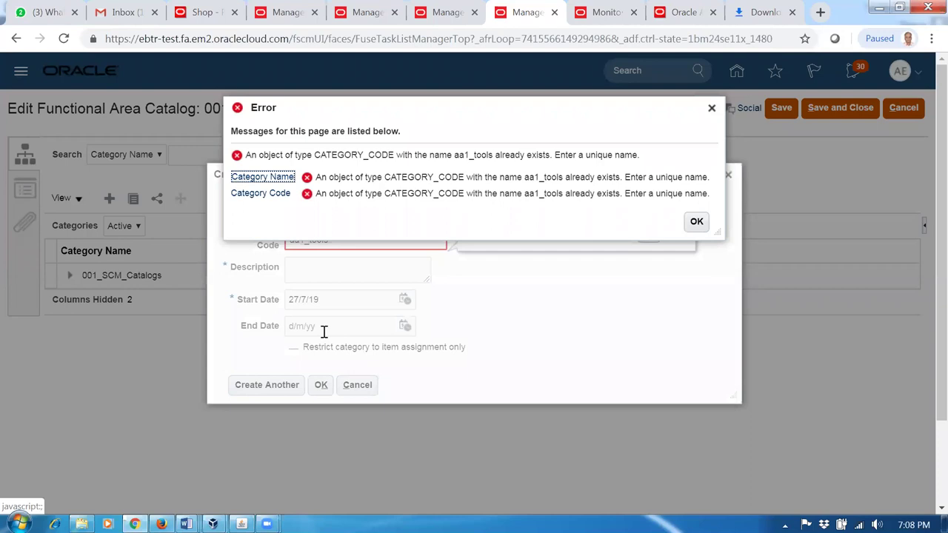
click(699, 222)
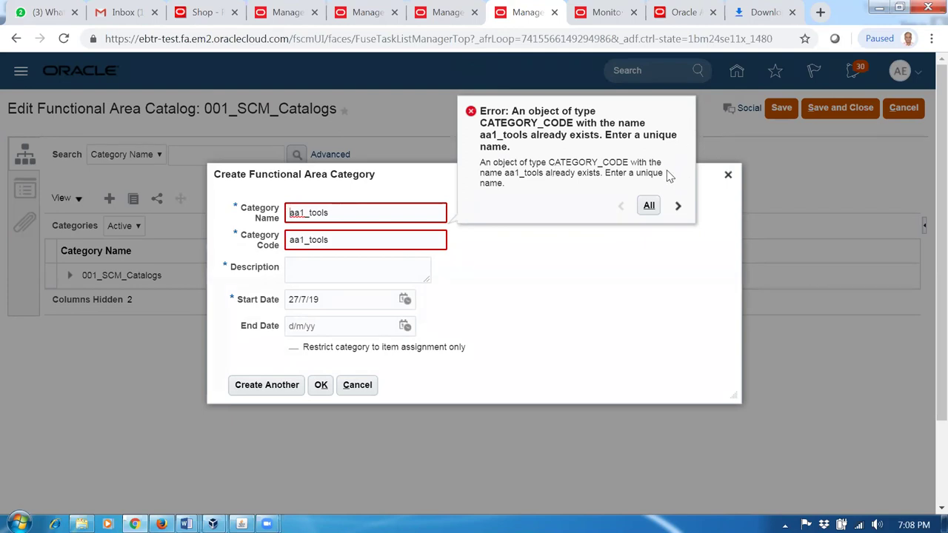
click(358, 386)
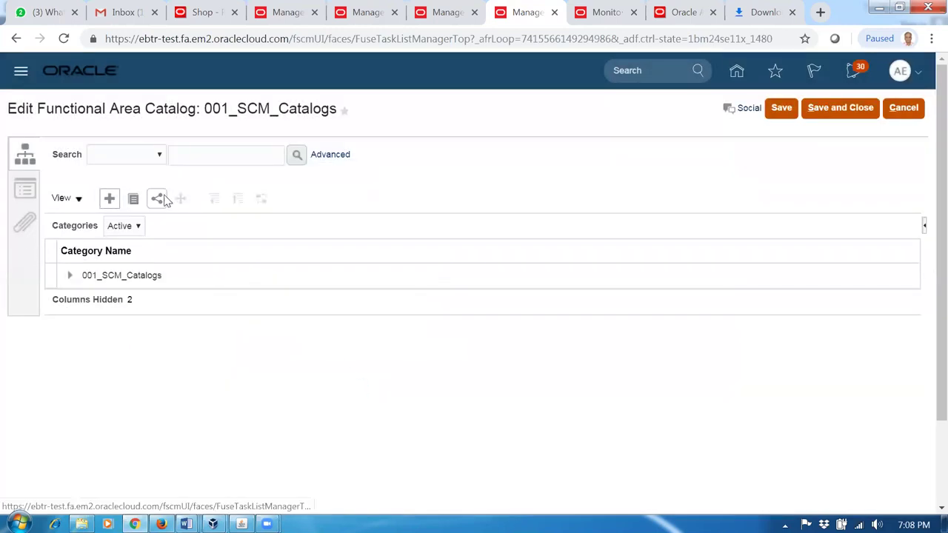
Step: Browse the Share Categories catalog list without choosing a source, then cancel the dialog
click(158, 198)
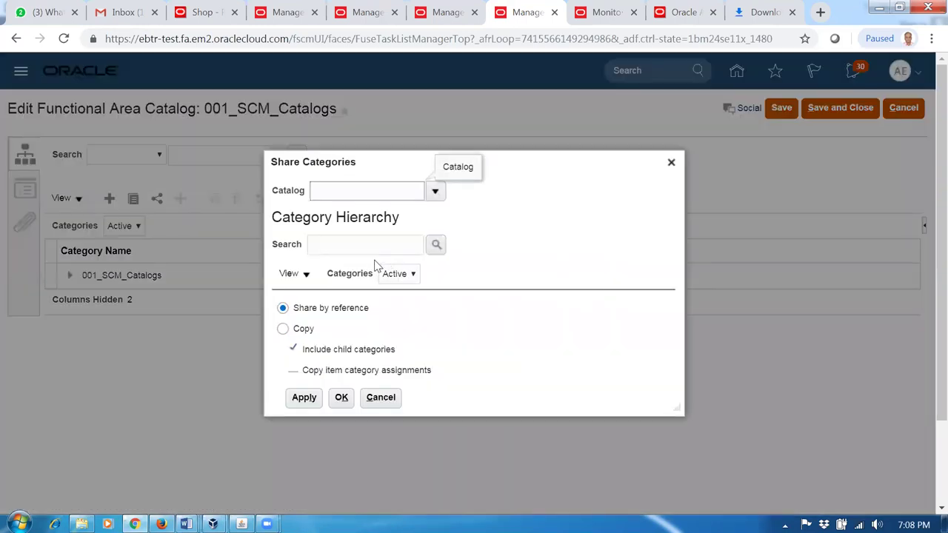
click(435, 197)
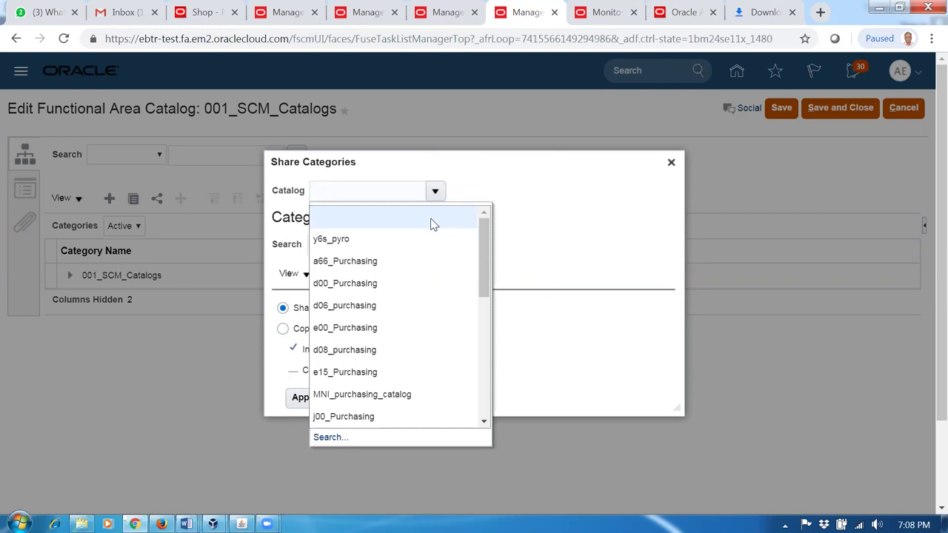
scroll(481, 334, down, 1)
drag(481, 335, 511, 390)
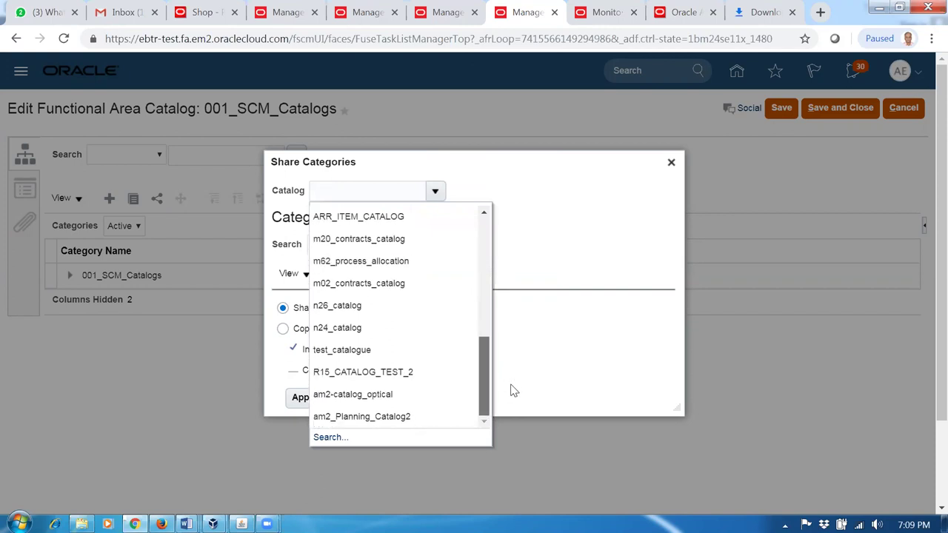
drag(515, 390, 488, 259)
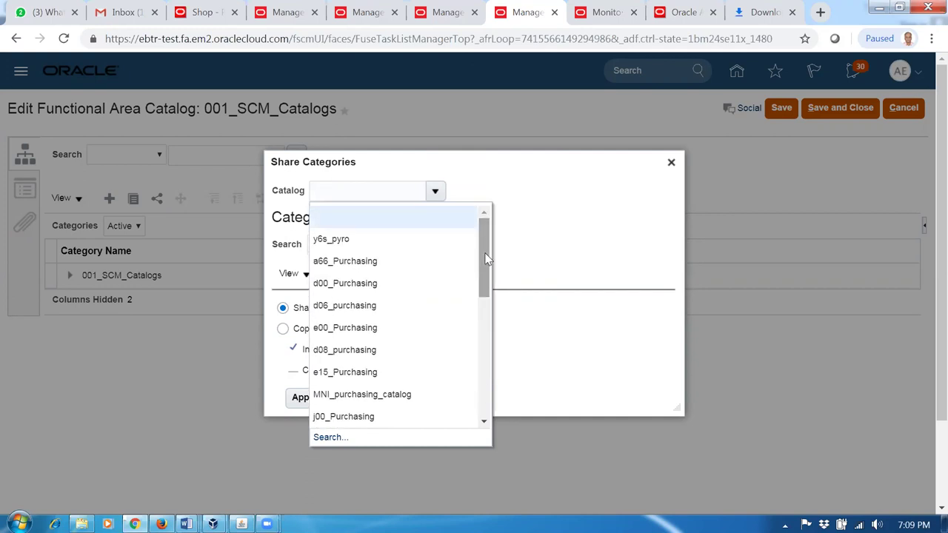
drag(488, 259, 519, 257)
click(572, 195)
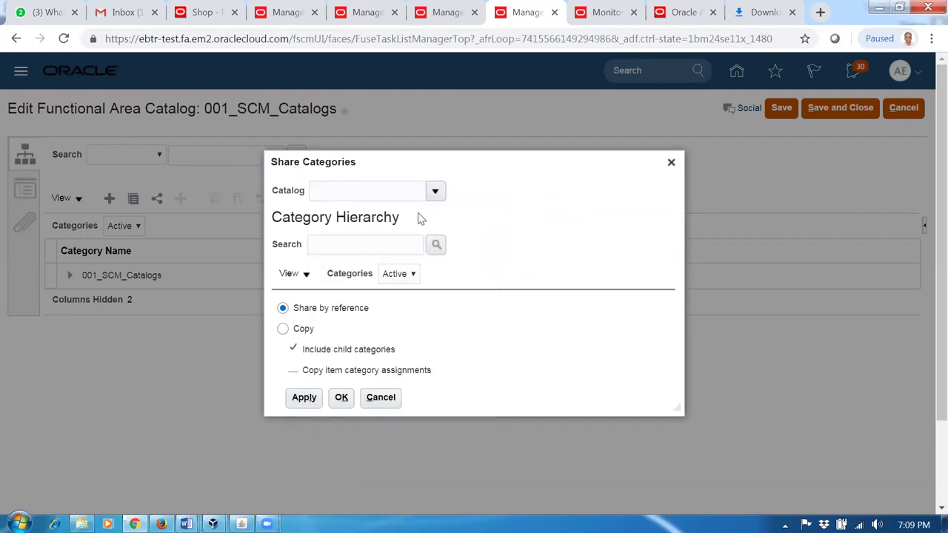
click(437, 192)
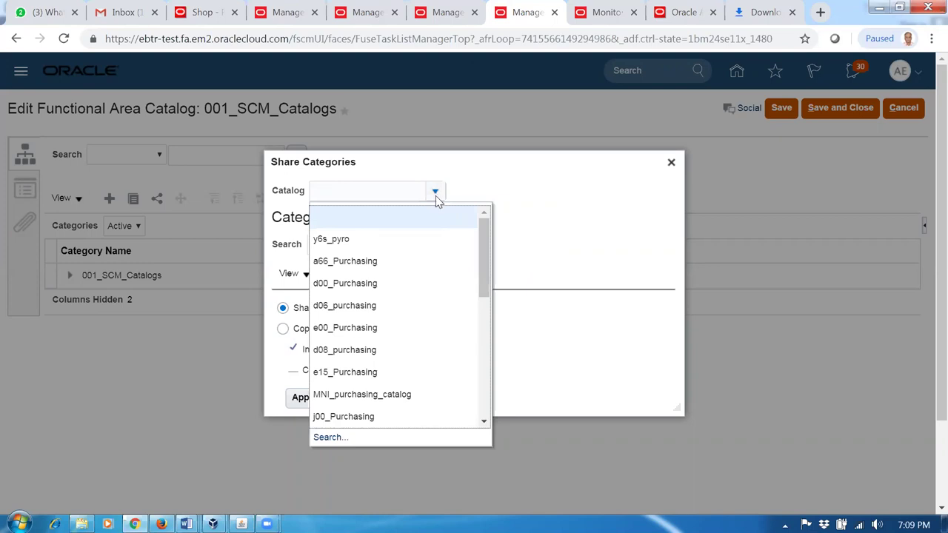
click(530, 282)
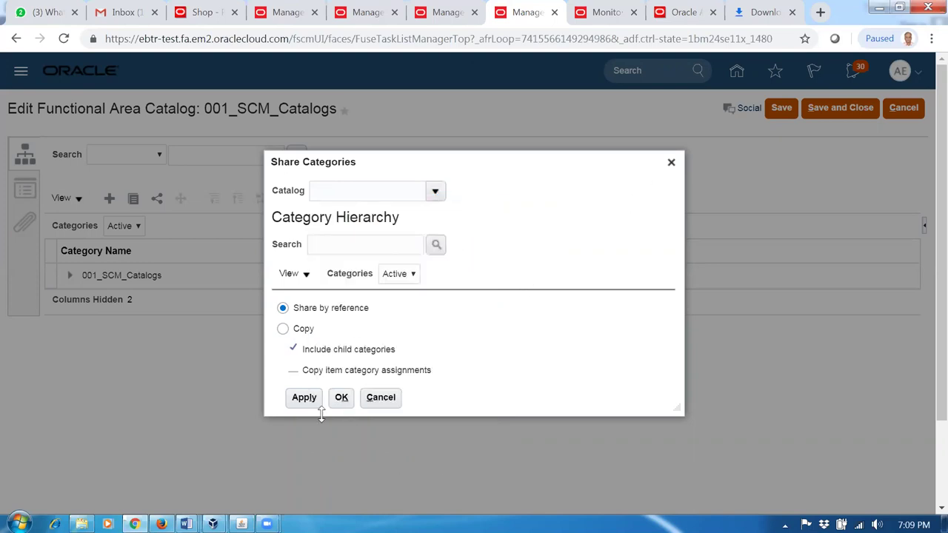
click(380, 398)
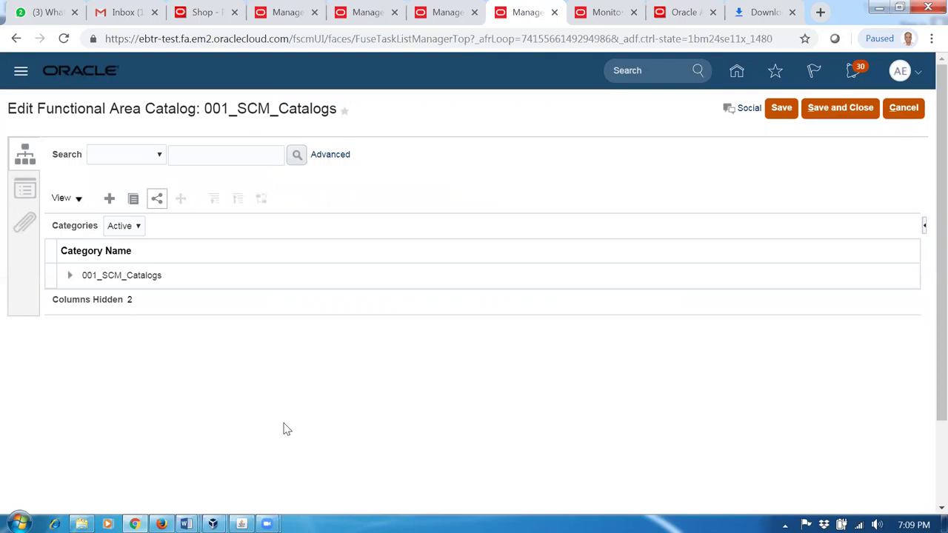
click(467, 182)
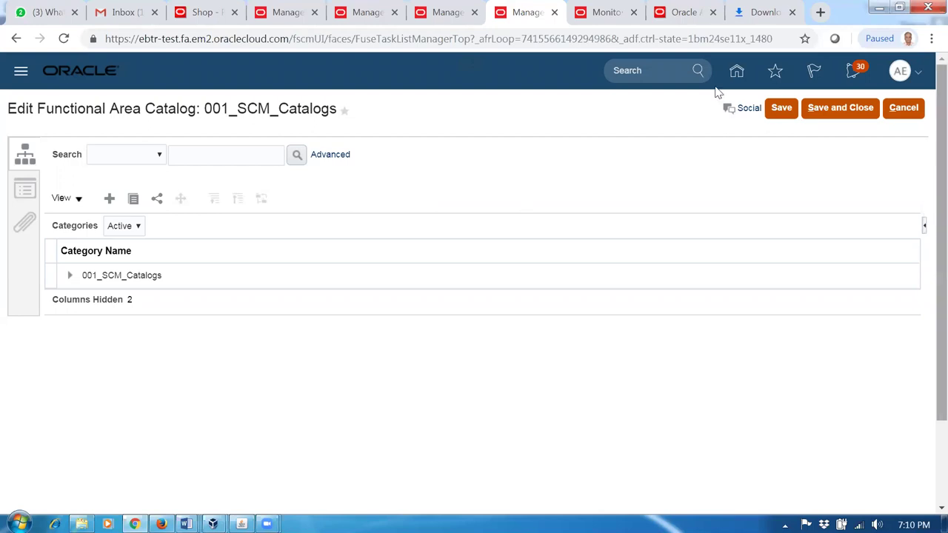
Step: Leave 001_SCM_Catalogs without saving and scroll through the Manage Catalogs list
click(905, 107)
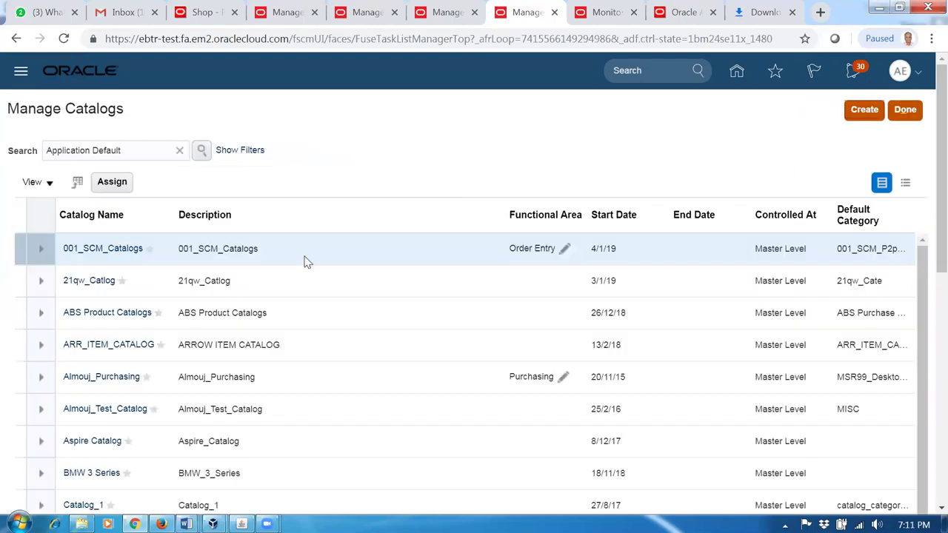
scroll(309, 309, down, 3)
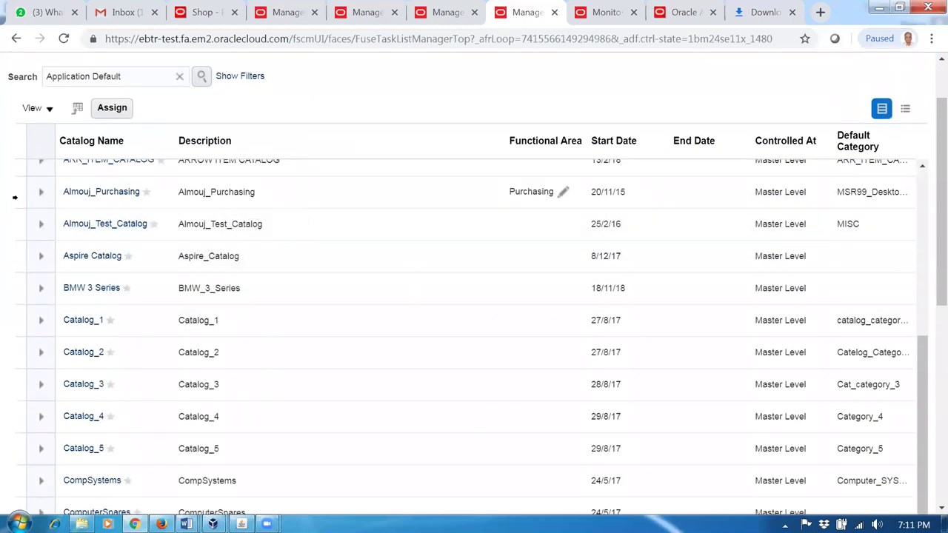
scroll(23, 194, down, 1)
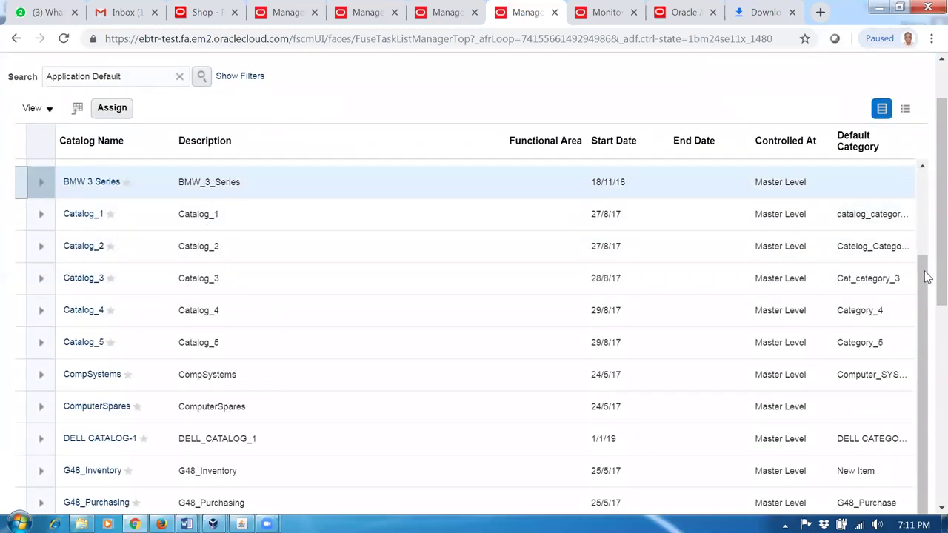
scroll(889, 250, down, 1)
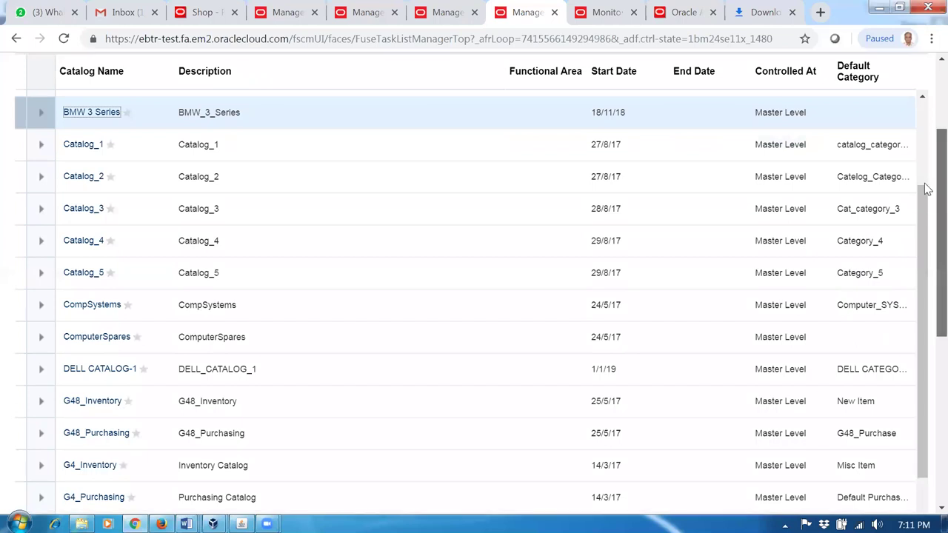
scroll(925, 200, up, 2)
drag(925, 296, 926, 194)
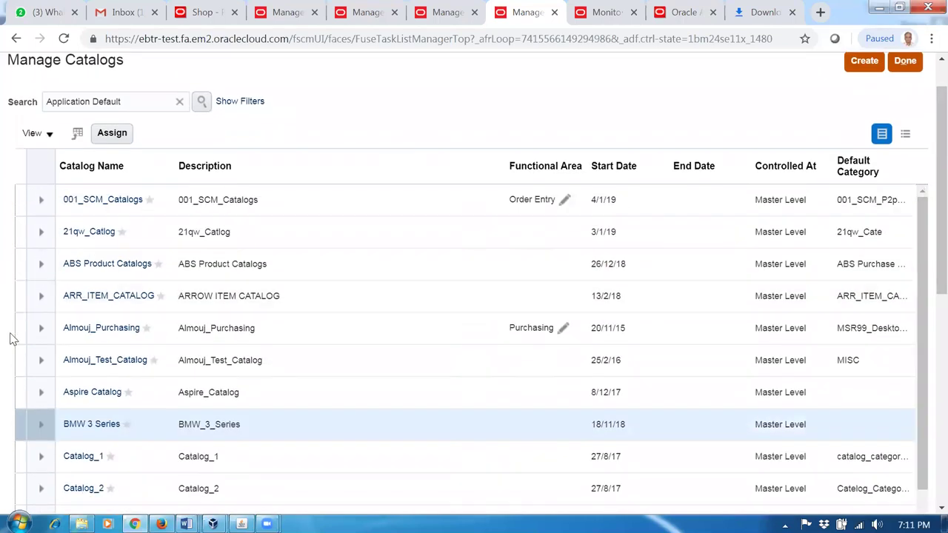
Step: Open and cancel BMW 3 Series, then open Almouj_Purchasing to create a new category
scroll(84, 327, down, 1)
click(84, 330)
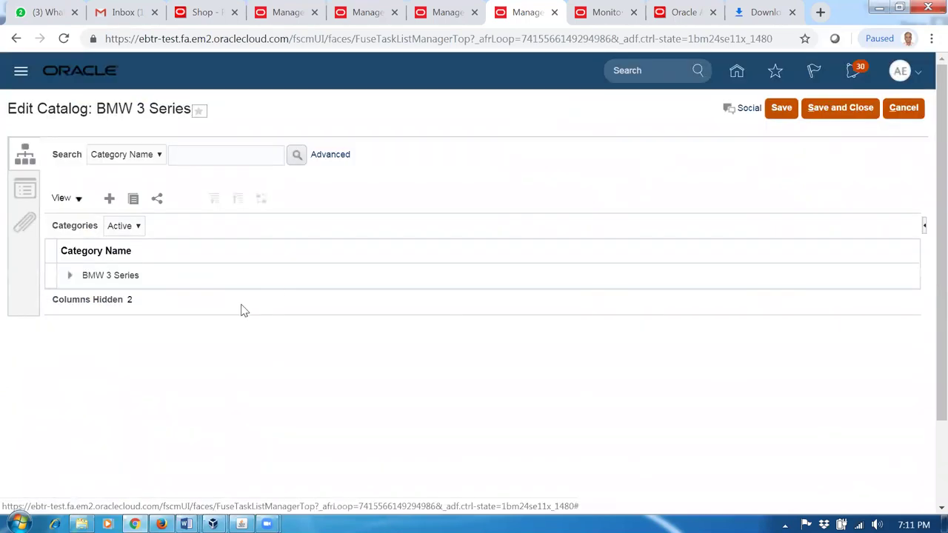
click(901, 108)
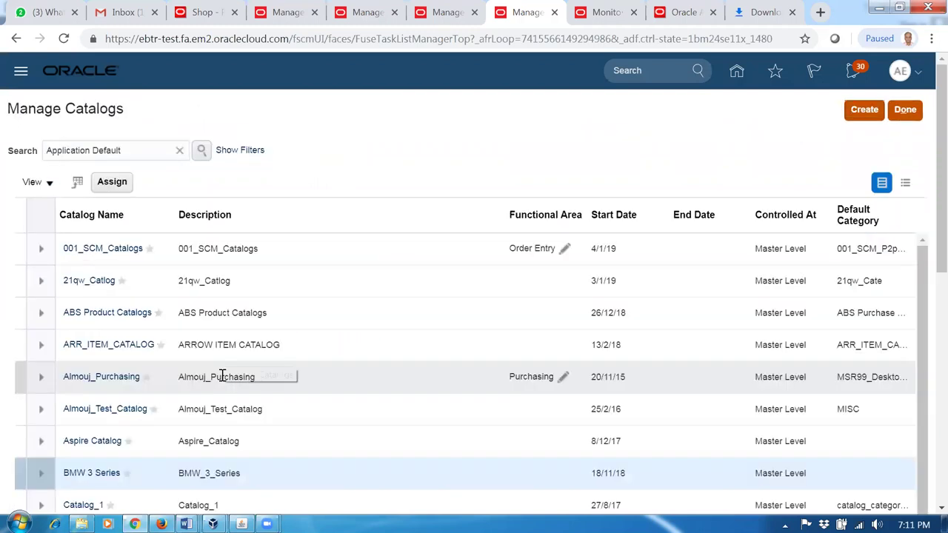
click(89, 378)
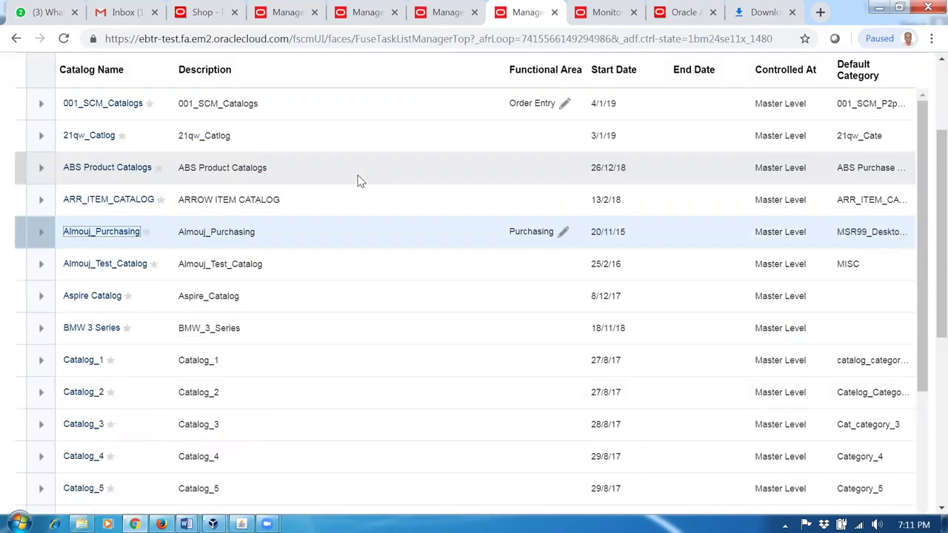
click(109, 199)
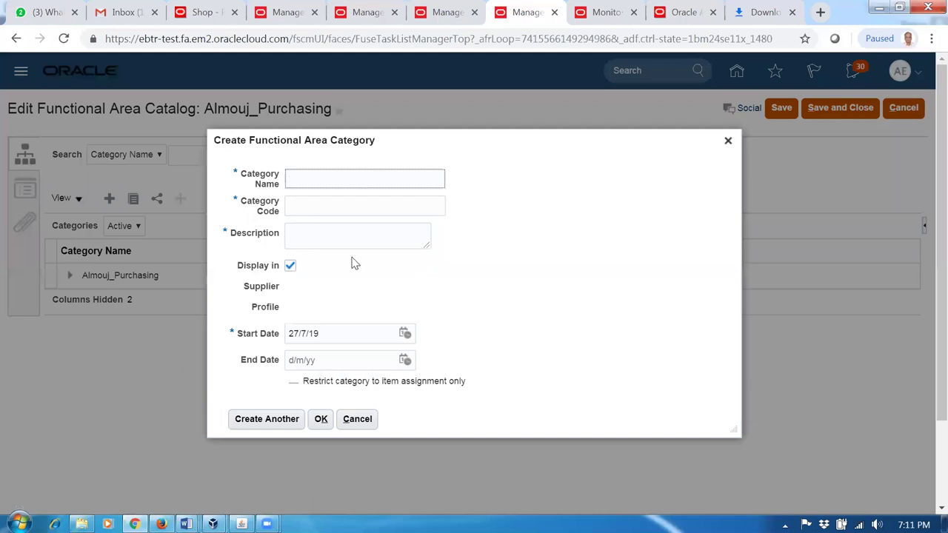
Step: Enter aa1_paint as the new category's name, code and description
text(aa1_paint)
drag(334, 185, 157, 185)
key(ctrl+c)
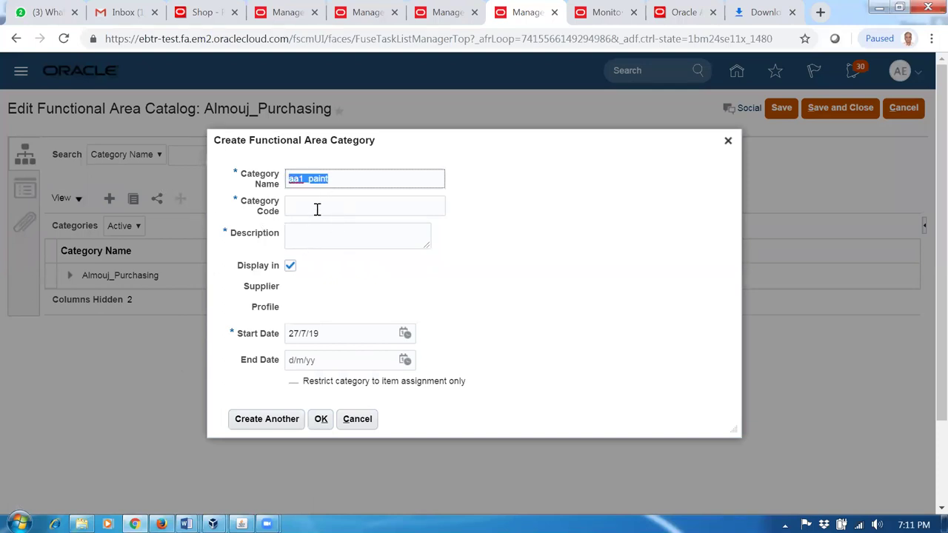
click(318, 209)
key(ctrl+v)
key(ctrl+v)
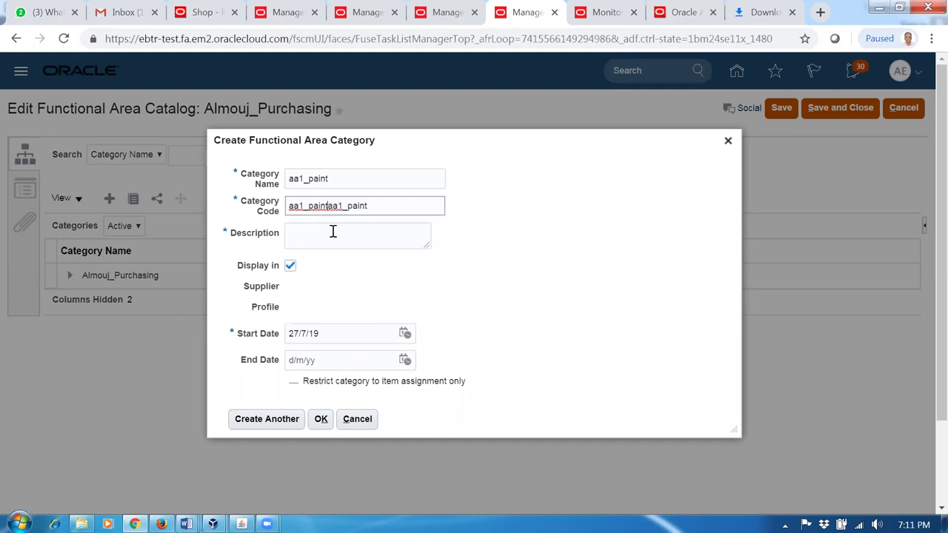
key(BackSpace)
key(BackSpace)
key(BackSpace)
key(BackSpace)
key(BackSpace)
key(BackSpace)
key(BackSpace)
key(BackSpace)
key(BackSpace)
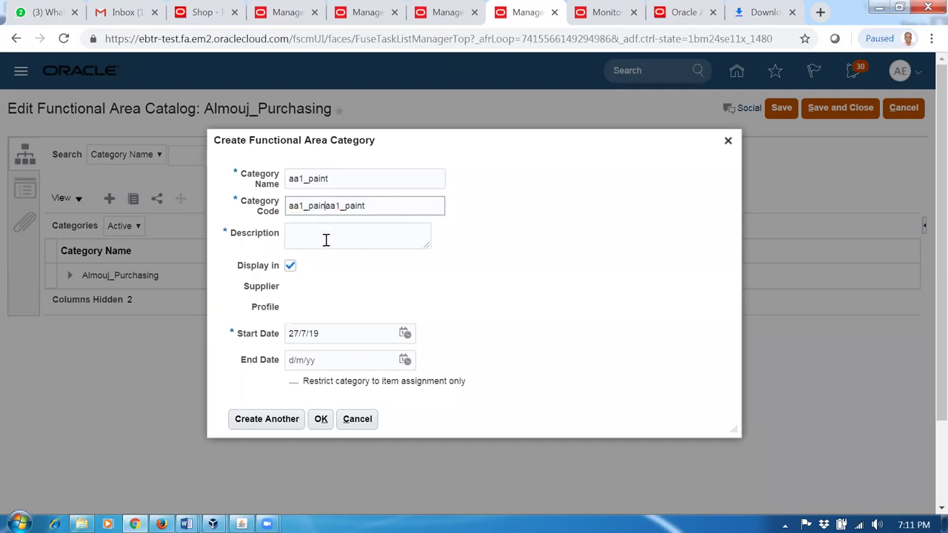
click(392, 246)
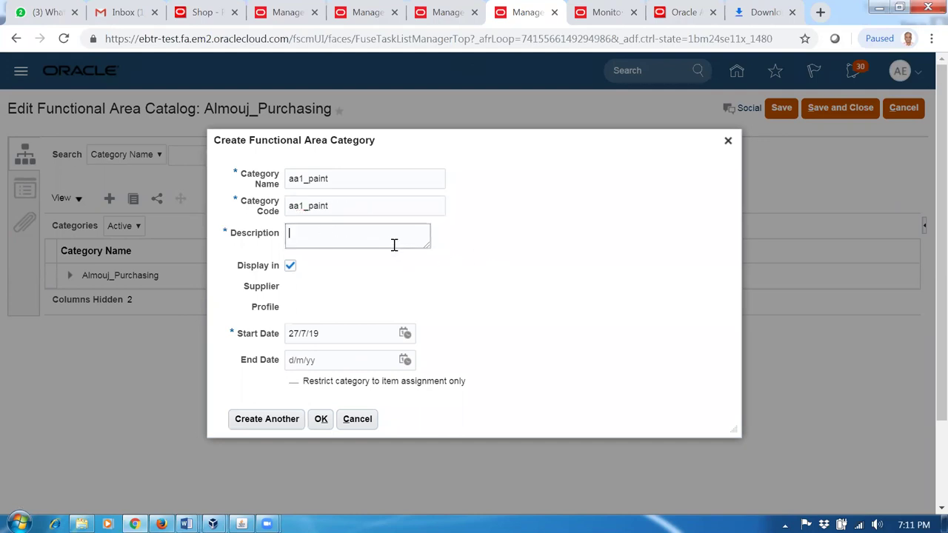
key(ctrl+v)
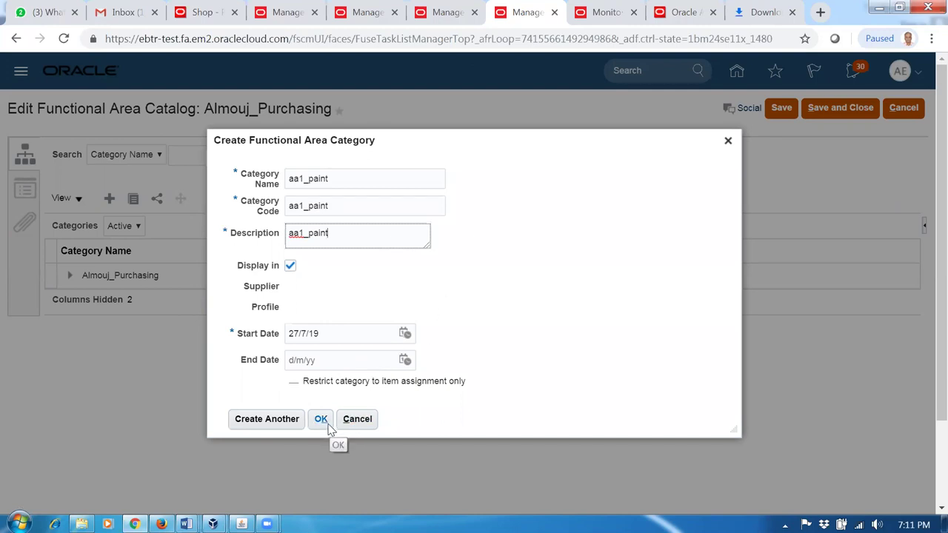
Step: Confirm the aa1_paint category, then save and close the Almouj_Purchasing catalog
click(322, 419)
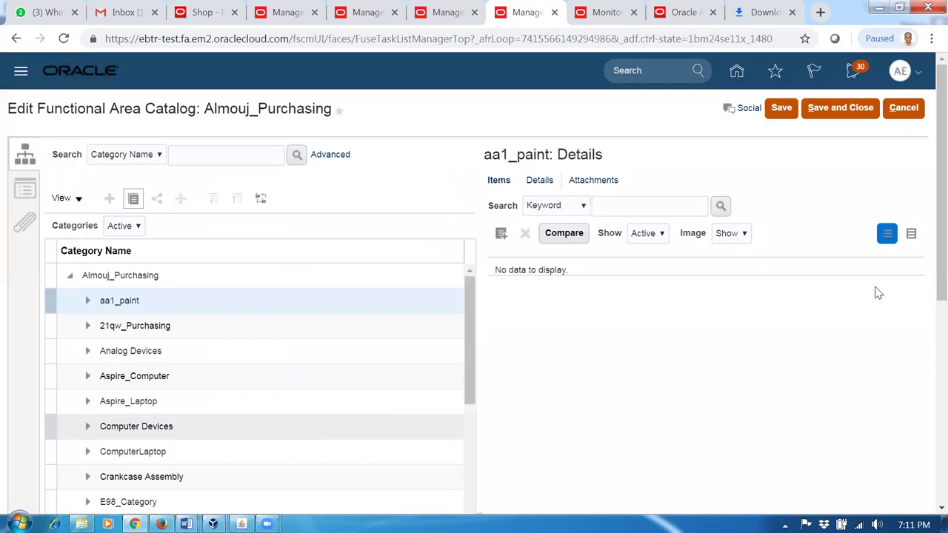
click(852, 108)
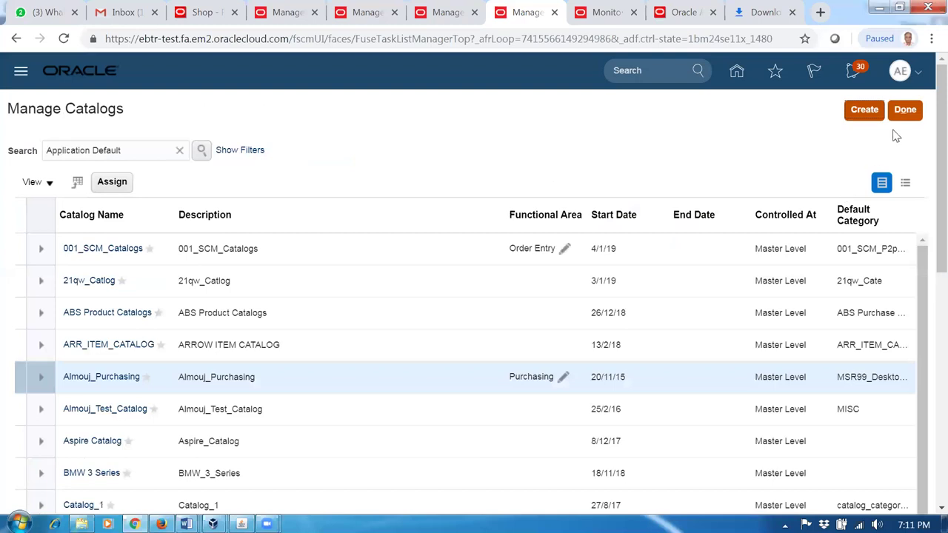
click(904, 109)
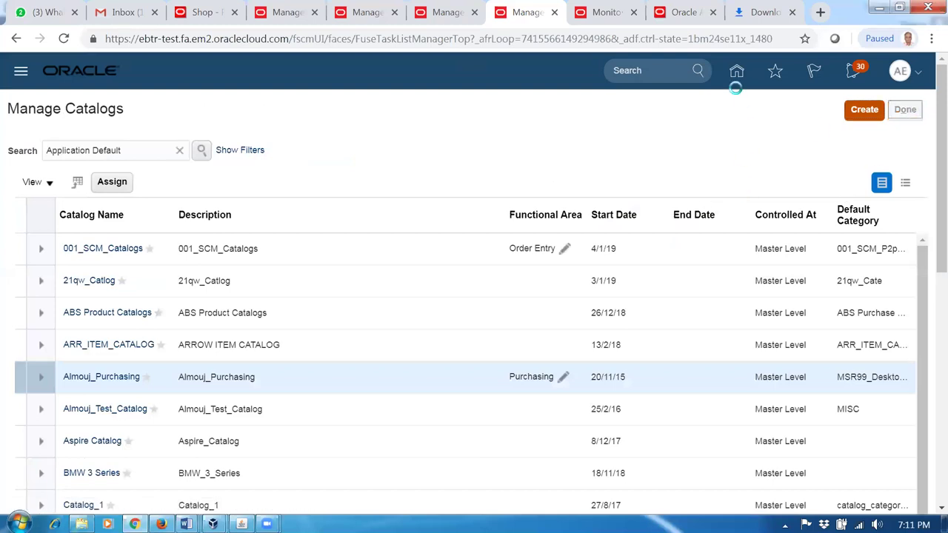
Step: Go from Home through Product Management > Product Information Management to Browse Items
click(739, 76)
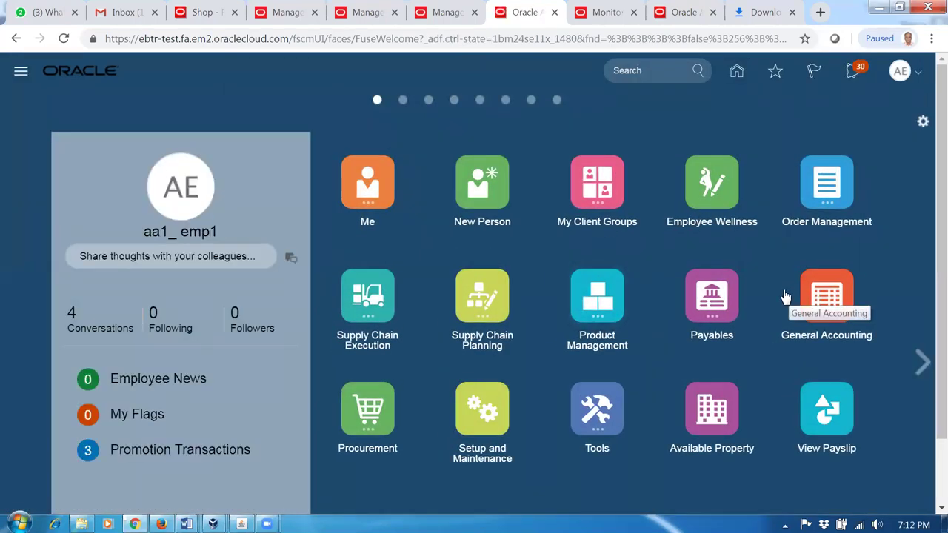
click(610, 312)
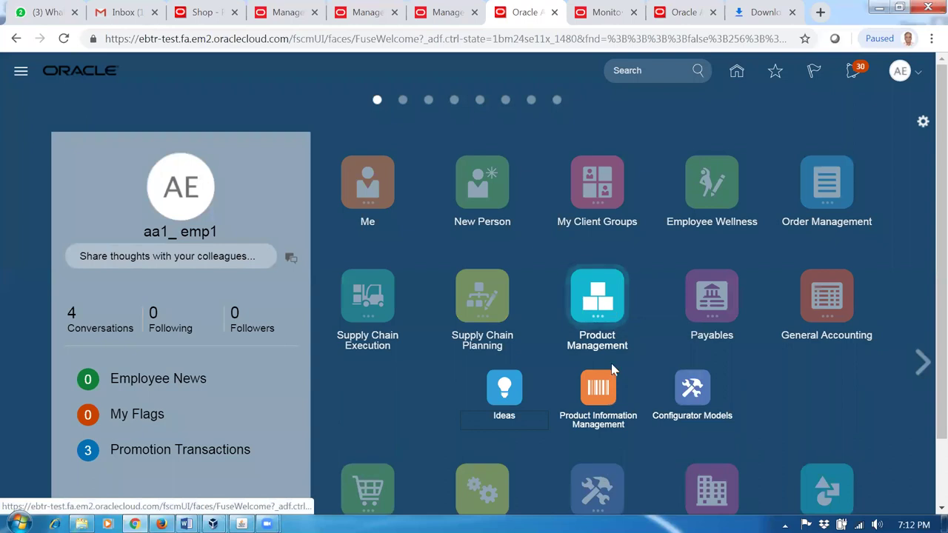
click(601, 385)
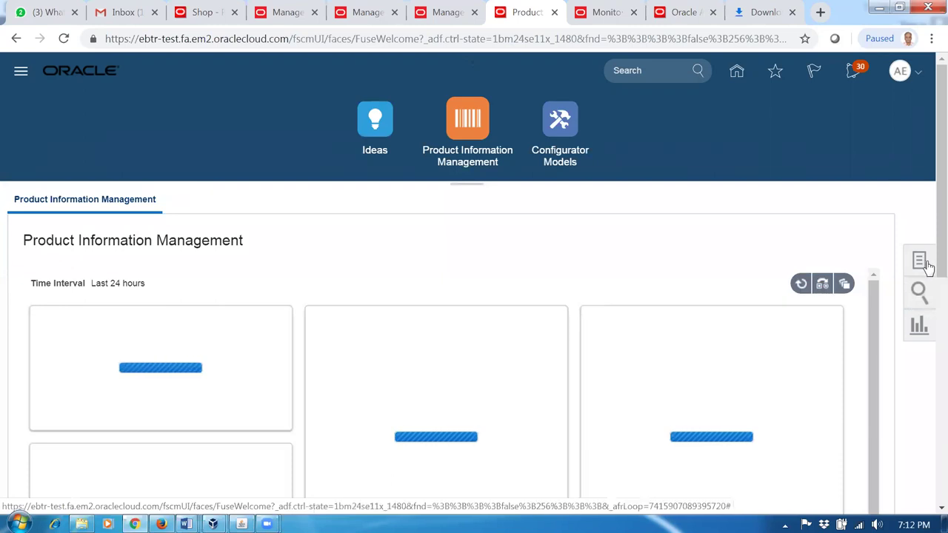
click(919, 261)
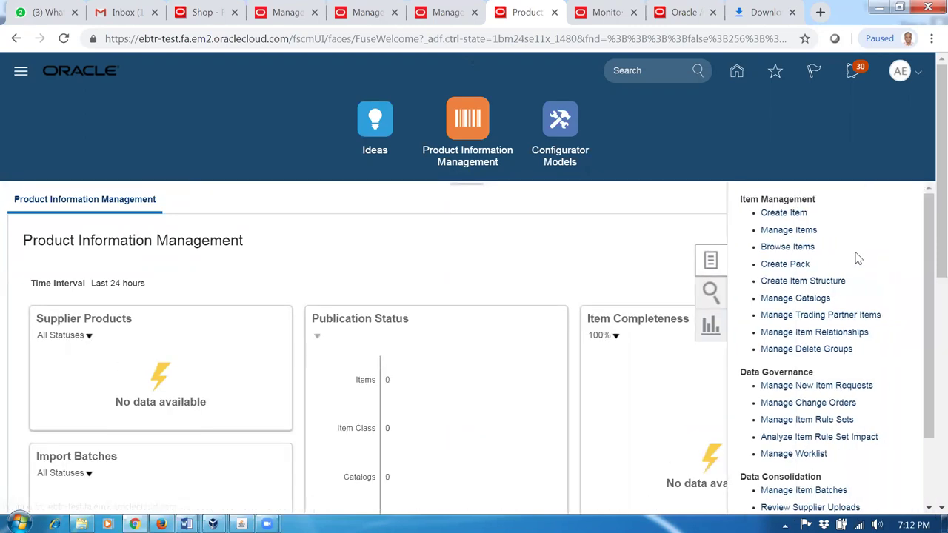
click(788, 248)
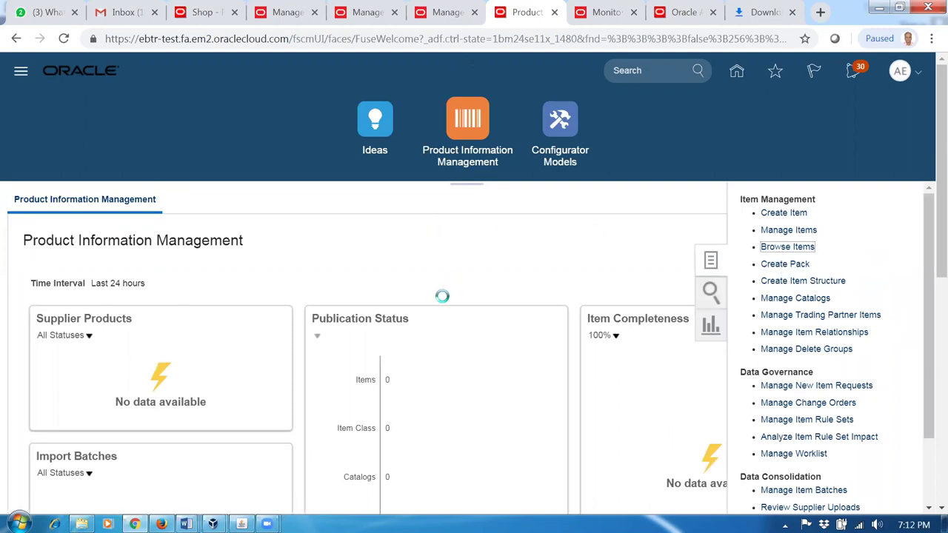
scroll(442, 304, down, 3)
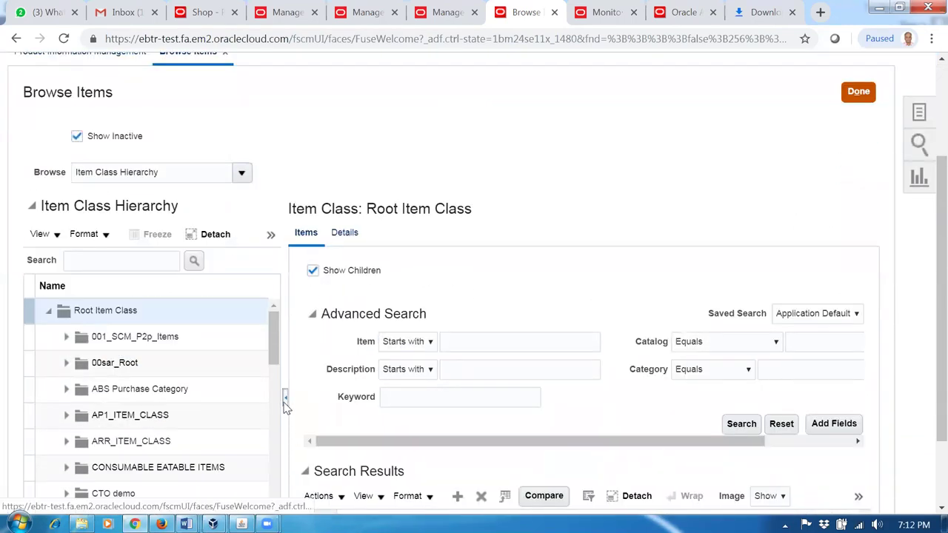
Step: Search for items starting with aa15
click(287, 400)
click(306, 329)
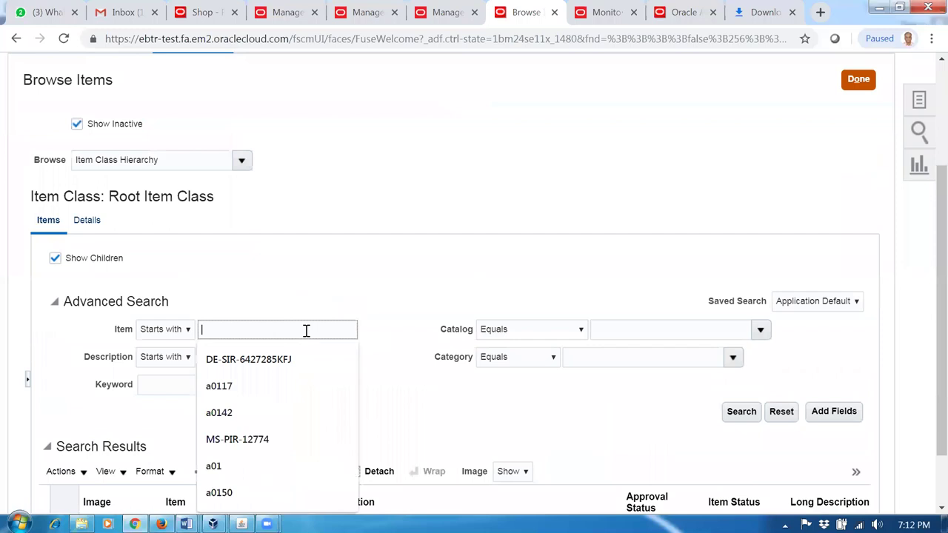
text(aa150)
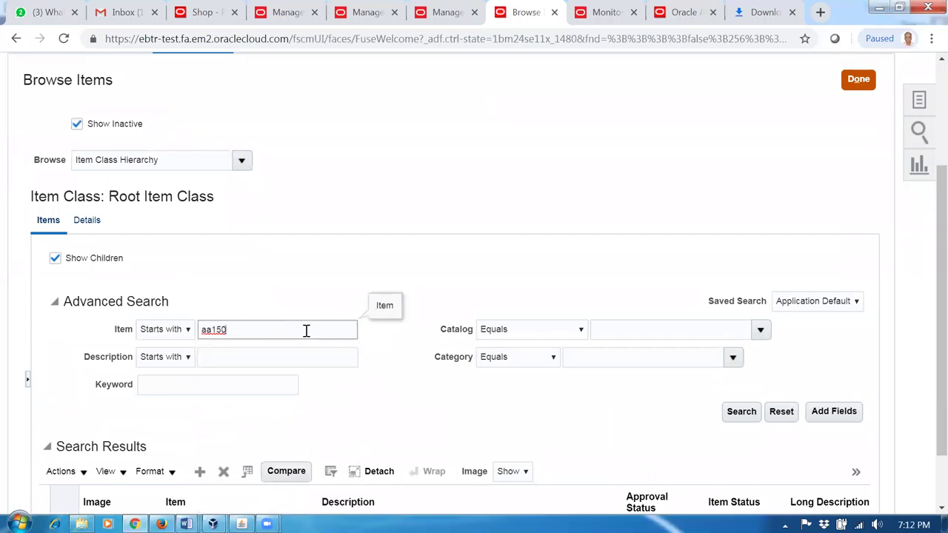
key(BackSpace)
click(741, 415)
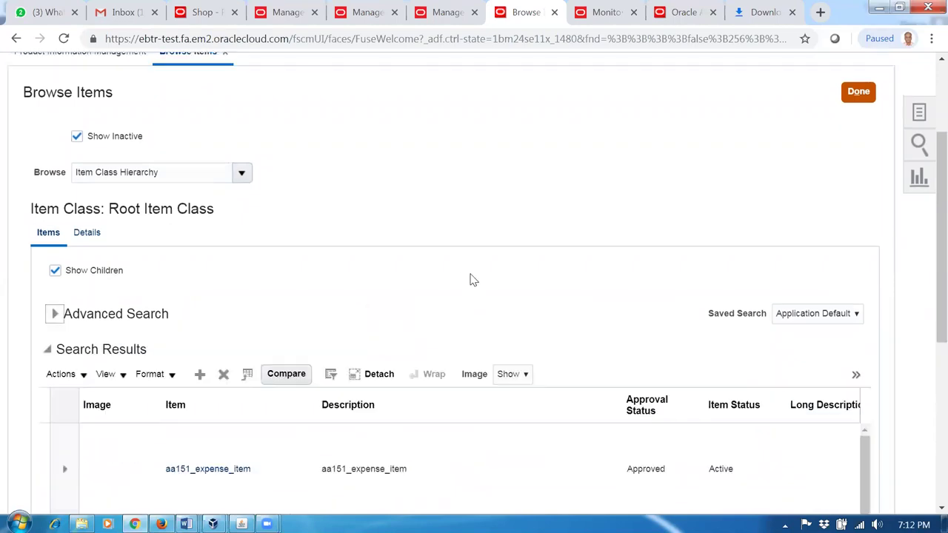
Step: Hide item images in the results and open aa150_asset_item in organization AA10
scroll(504, 284, down, 2)
click(514, 235)
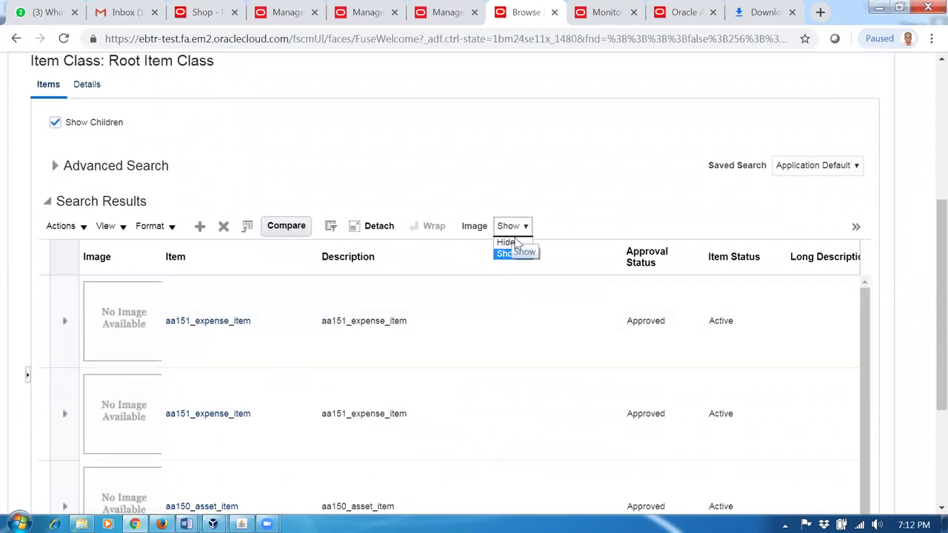
click(515, 243)
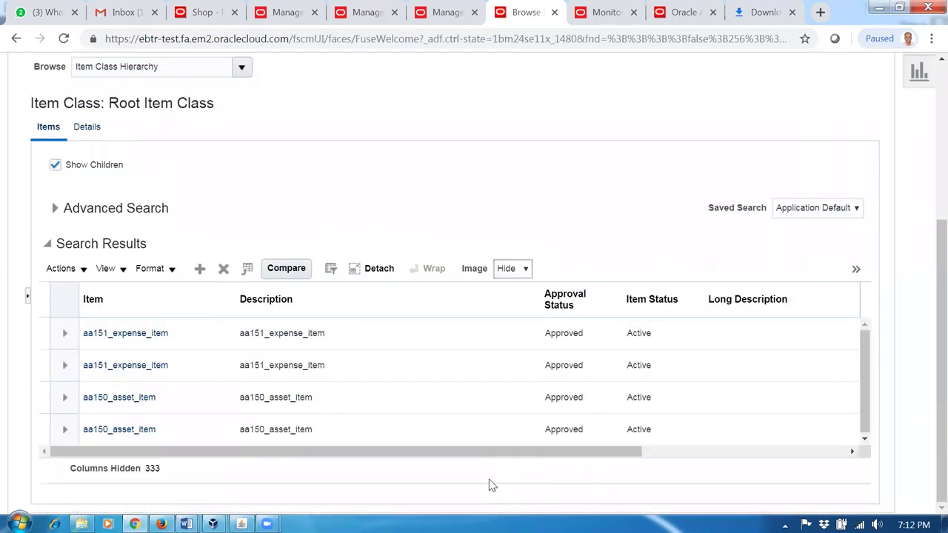
drag(161, 453, 354, 485)
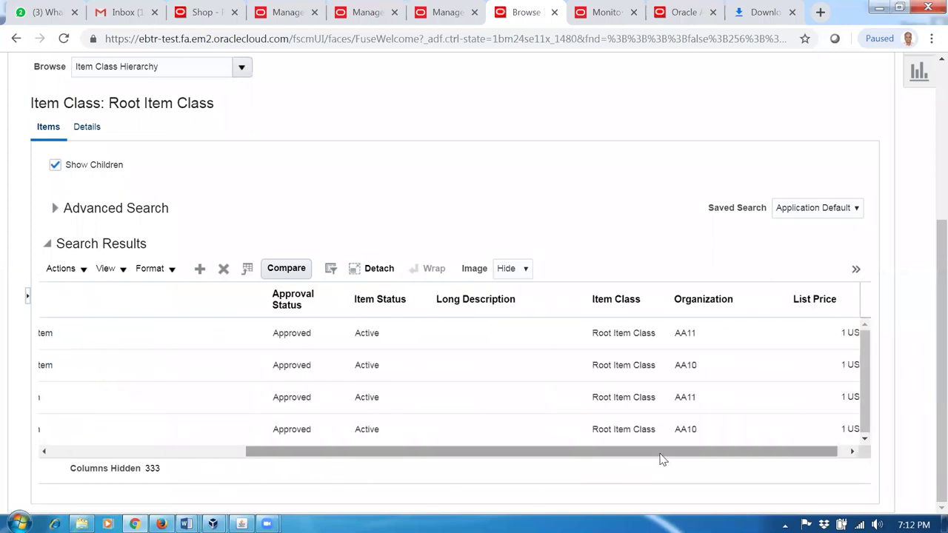
drag(602, 454, 102, 449)
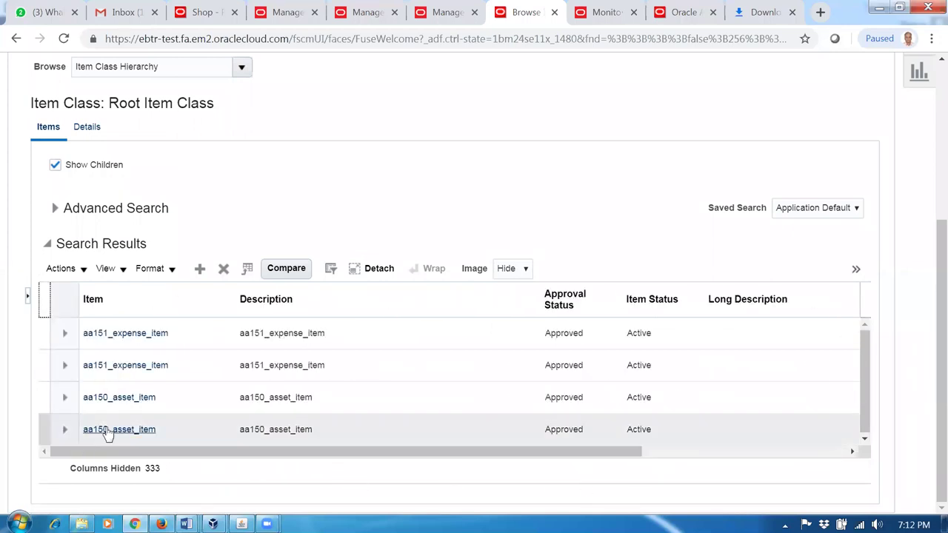
click(113, 430)
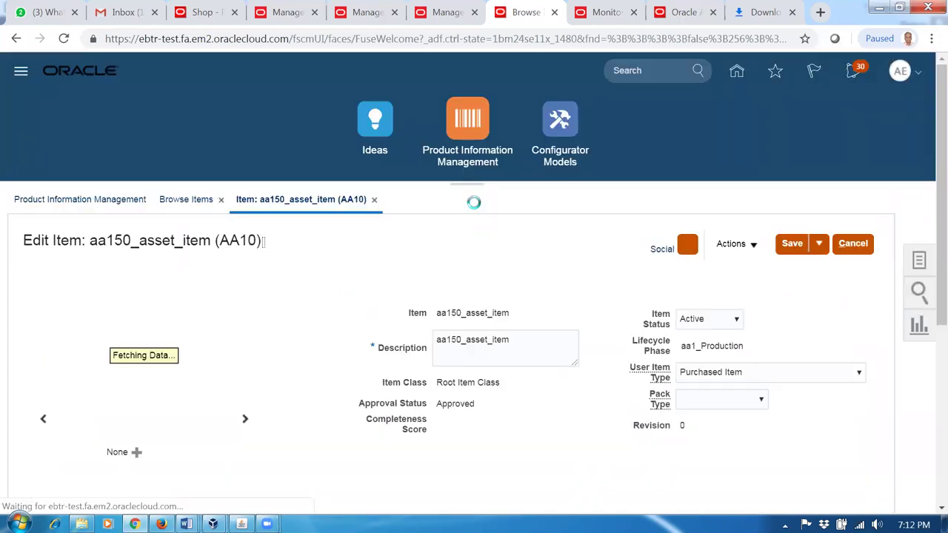
Step: Change the item's Almouj_Purchasing category from aa1_Desktop_Computer to aa1_tools
scroll(495, 277, down, 3)
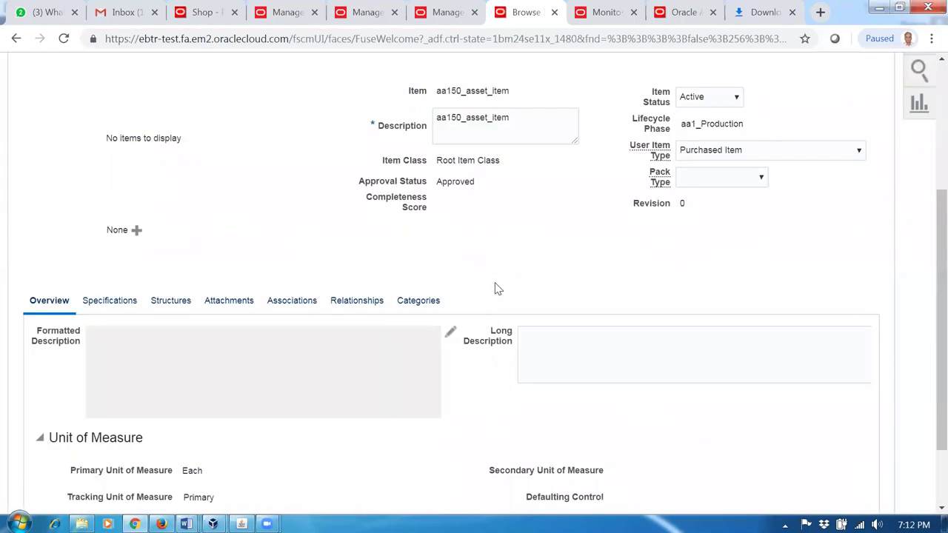
click(412, 303)
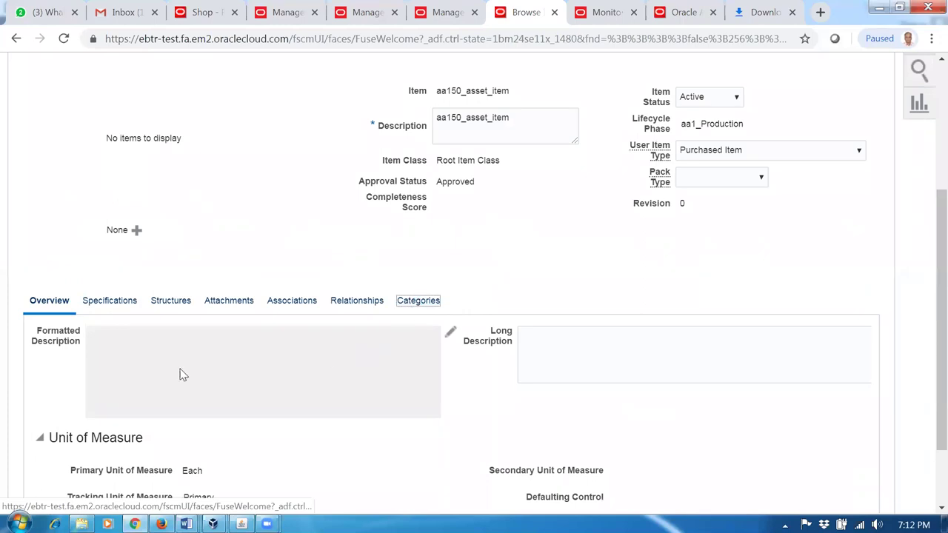
scroll(80, 492, down, 1)
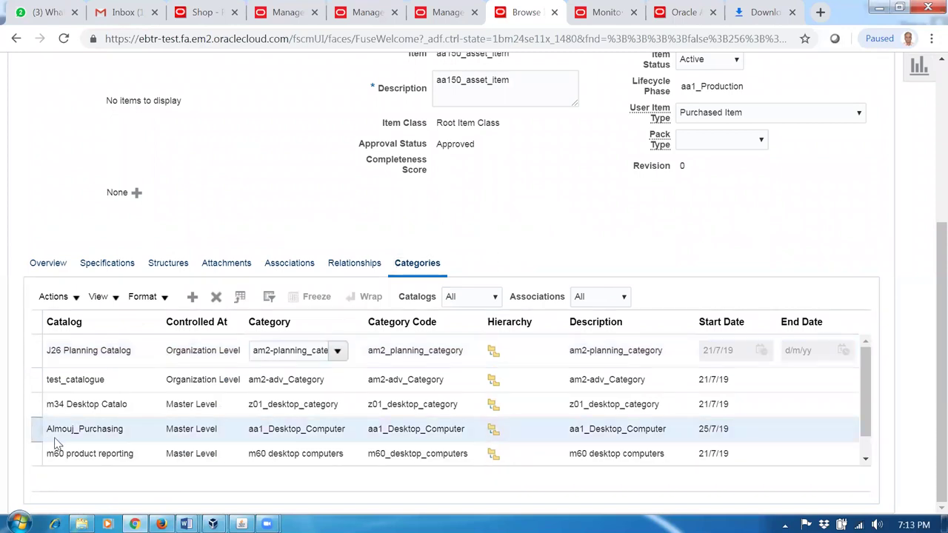
click(288, 429)
click(337, 426)
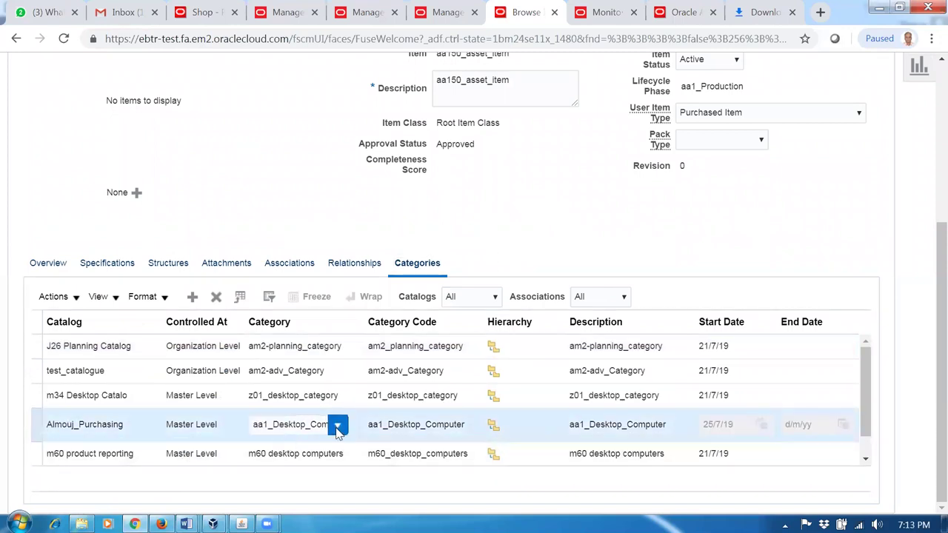
click(265, 403)
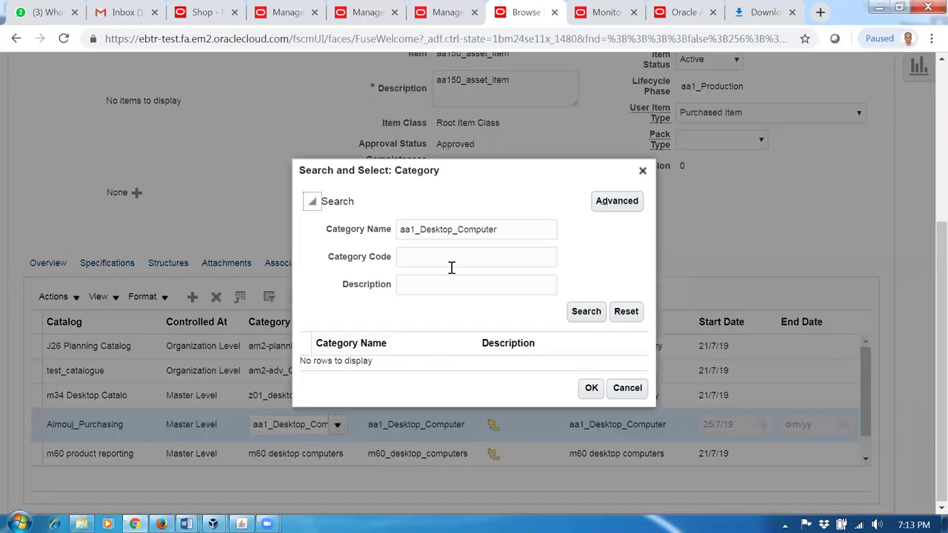
text(aa1)
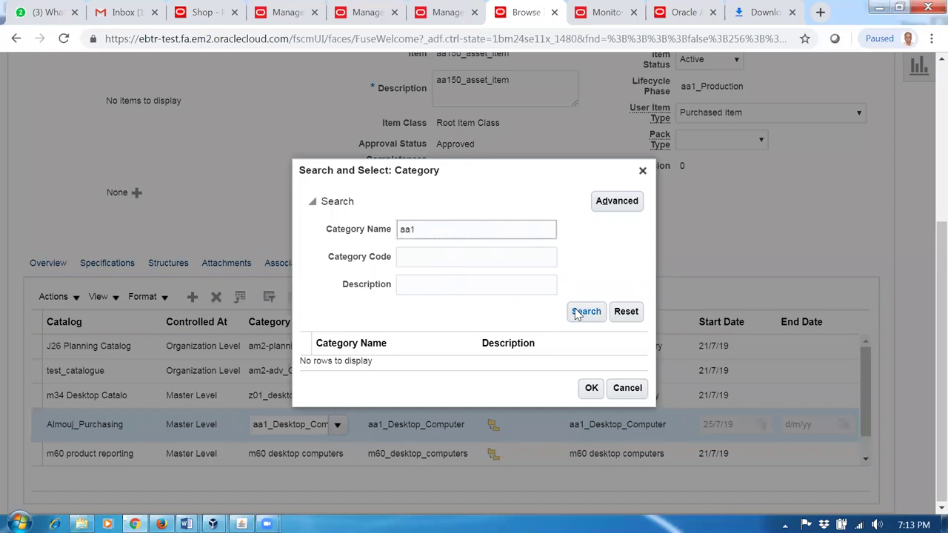
click(582, 312)
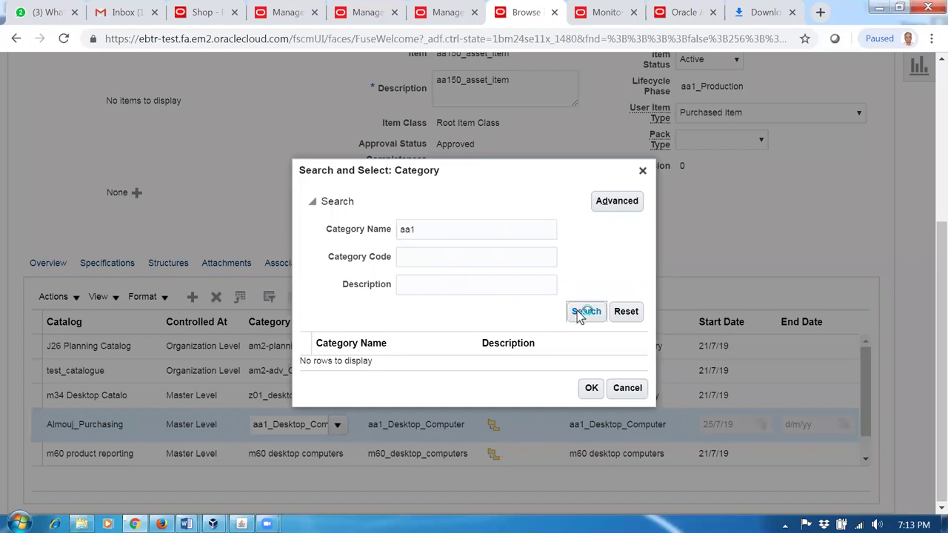
click(429, 369)
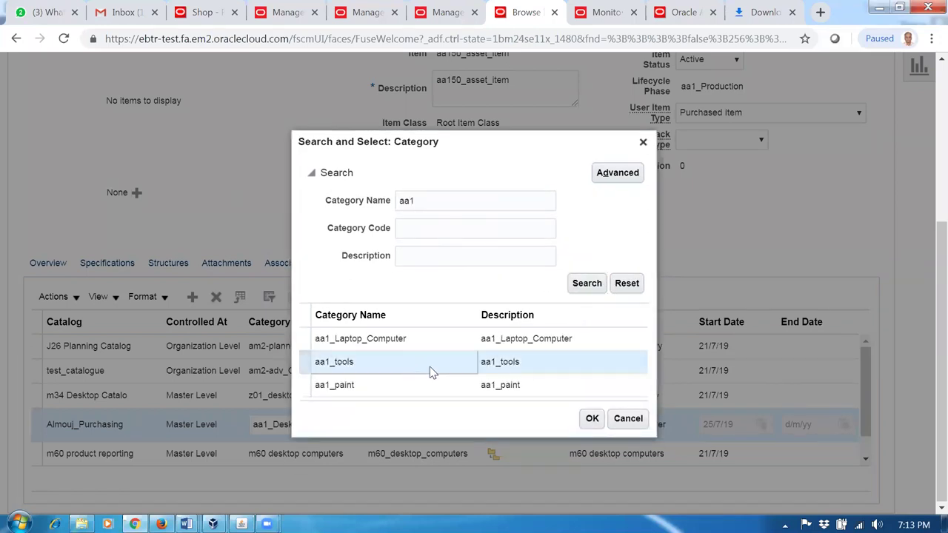
click(584, 425)
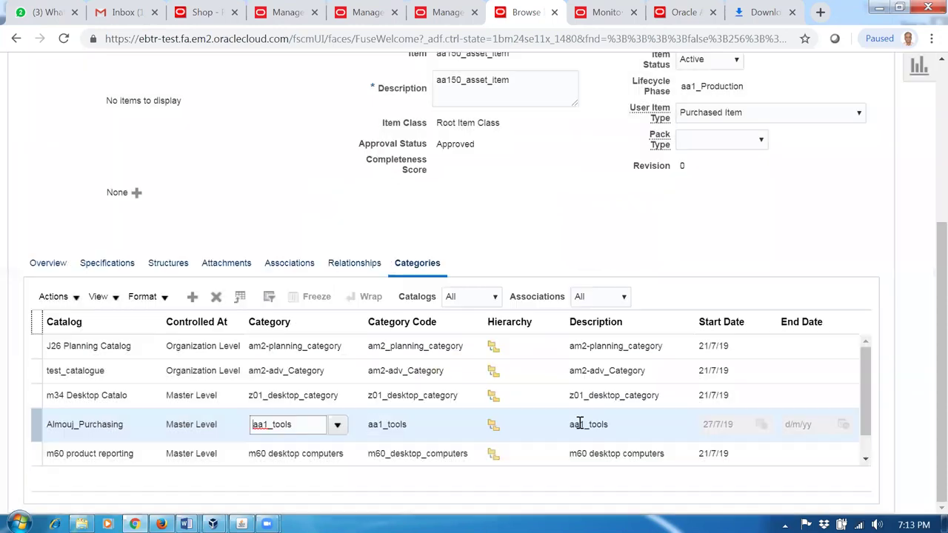
click(559, 225)
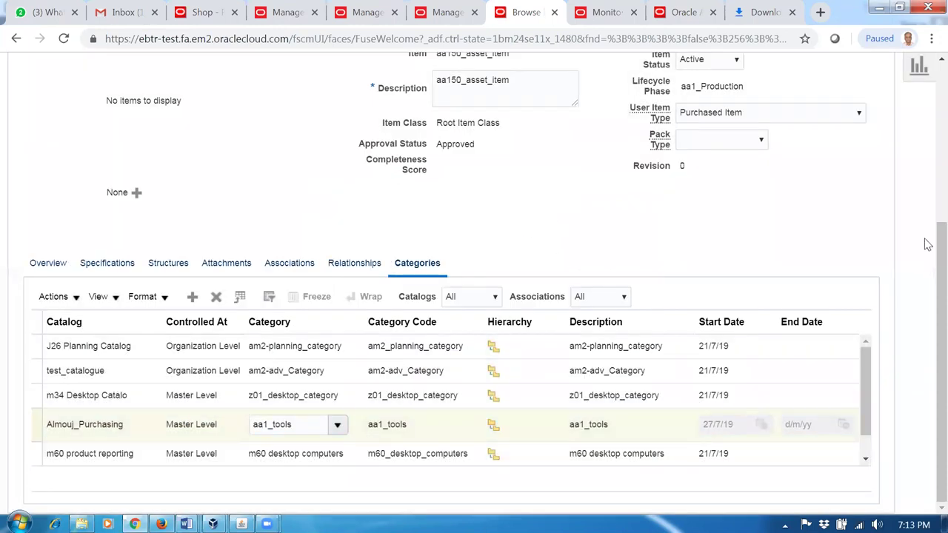
Step: Save and close aa150_asset_item
scroll(928, 243, up, 4)
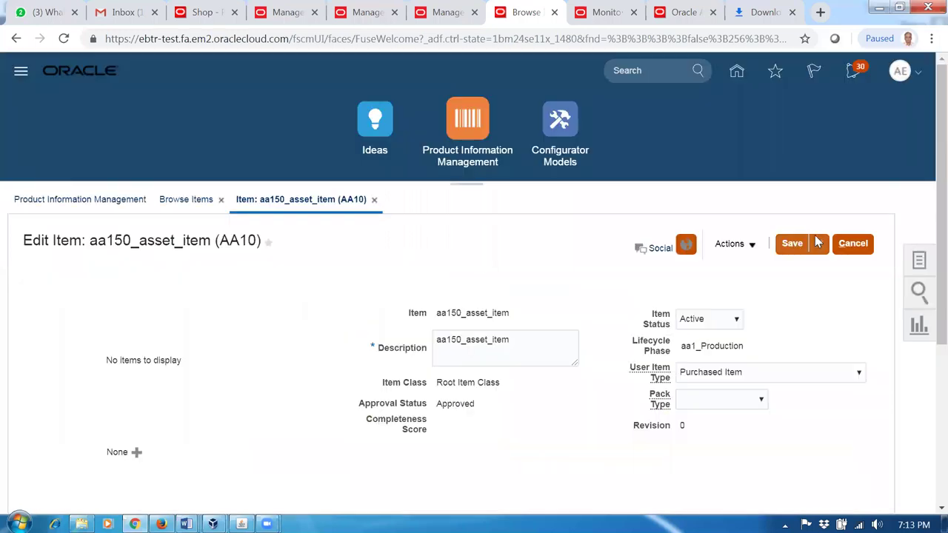
click(819, 244)
click(816, 266)
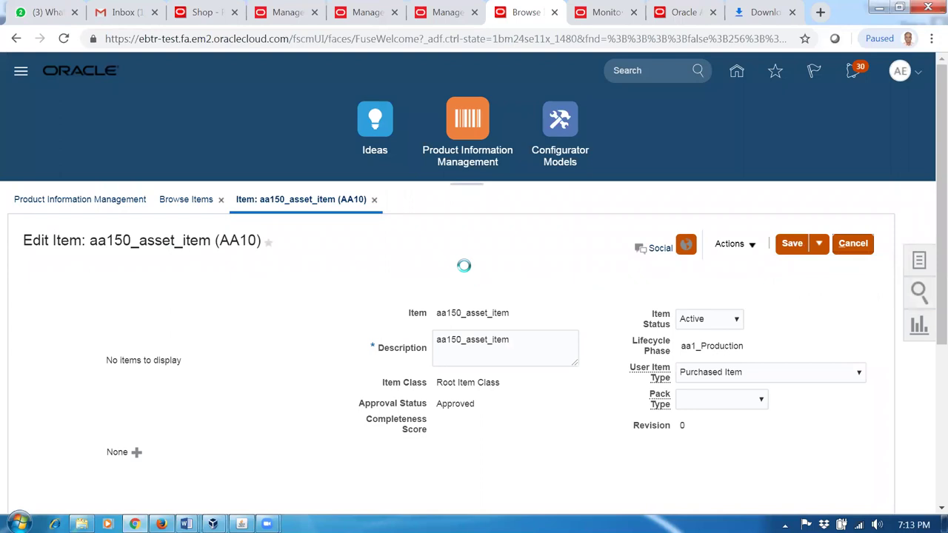
Step: Check the organizations in the aa15 results and open aa151_expense_item in AA10
scroll(465, 270, down, 3)
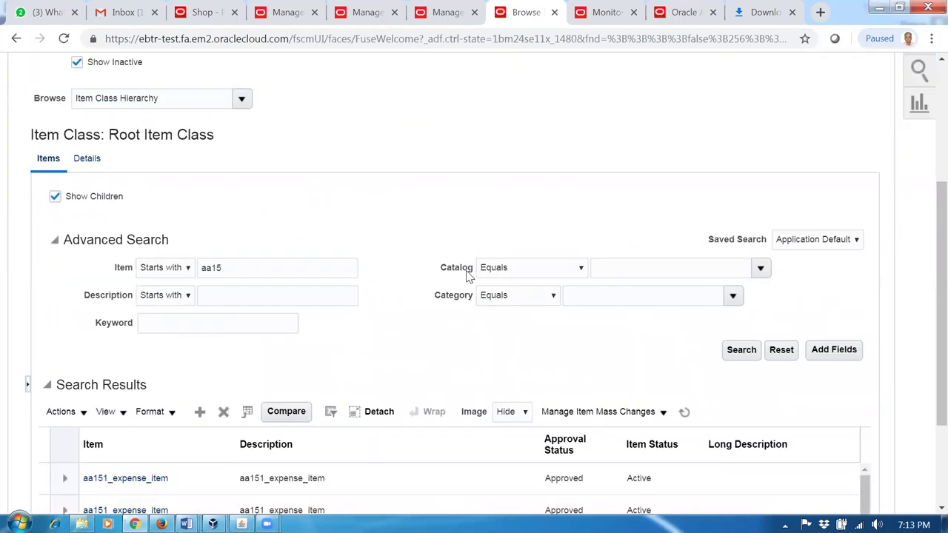
scroll(468, 274, down, 2)
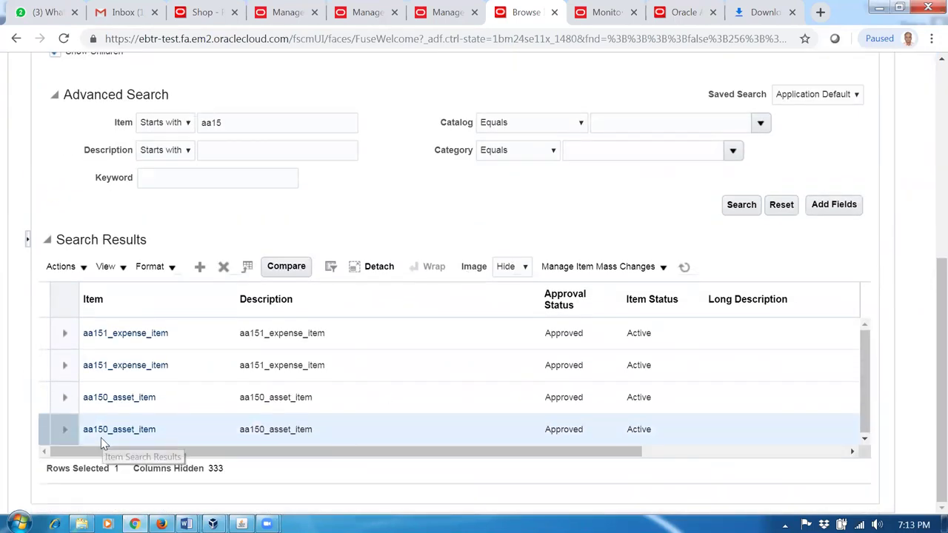
drag(98, 449, 309, 495)
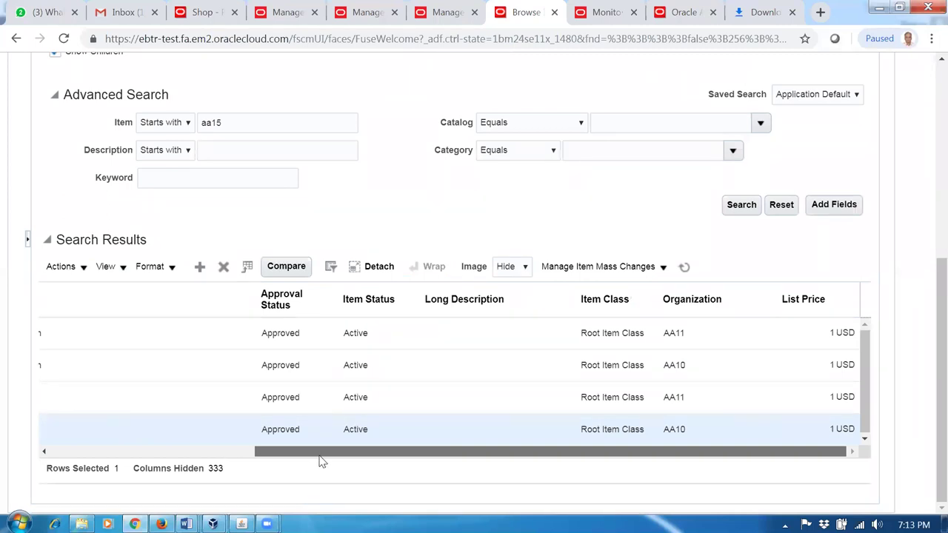
drag(322, 461, 148, 454)
click(104, 365)
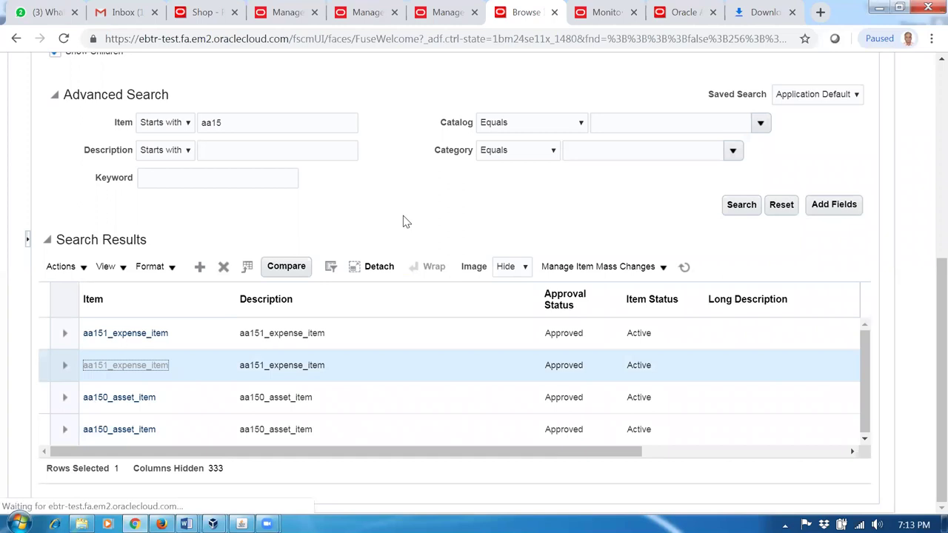
Step: Set aa151_expense_item's Almouj_Purchasing category to aa1_paint
scroll(539, 278, down, 3)
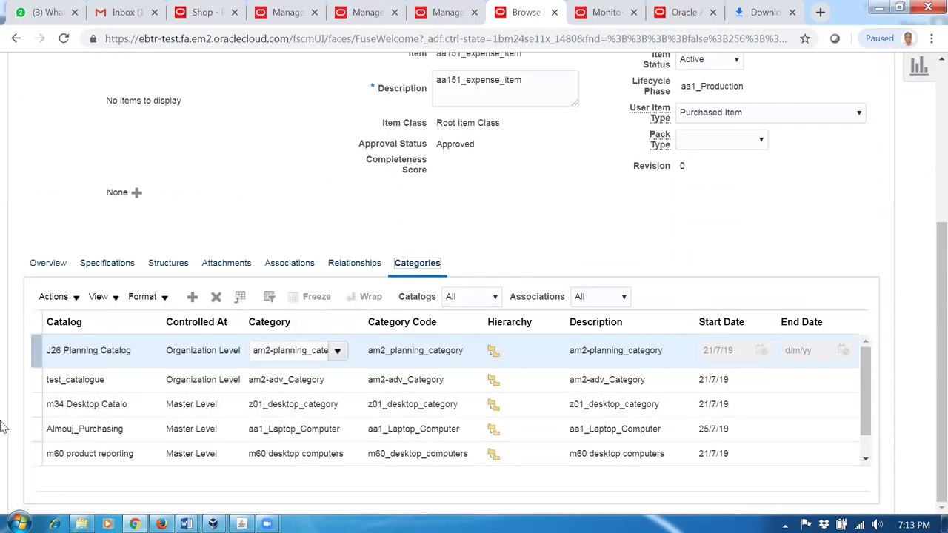
click(32, 435)
click(303, 436)
click(337, 425)
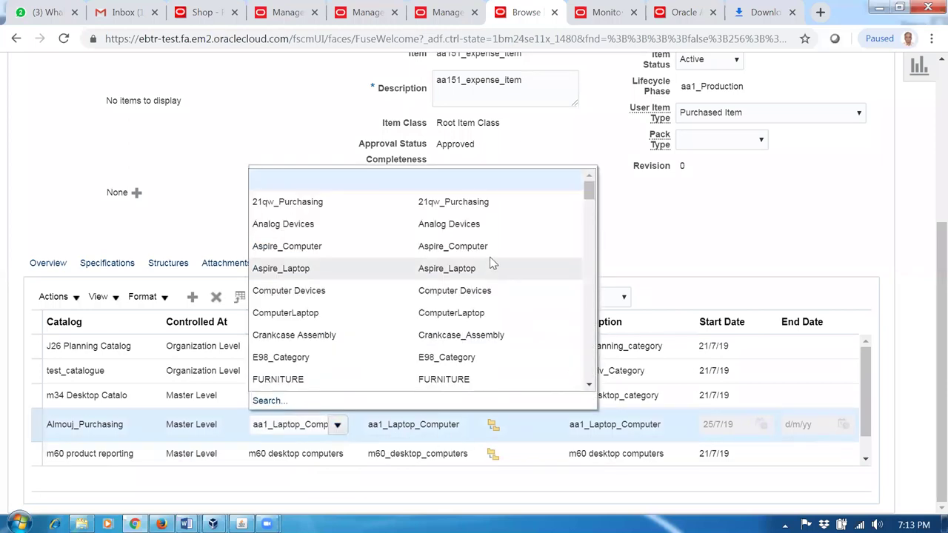
click(256, 402)
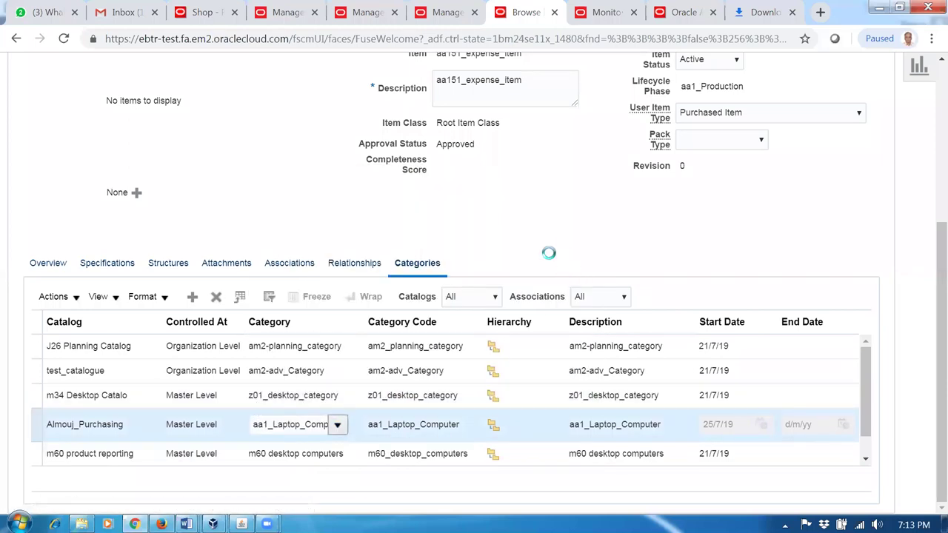
key(ctrl+a)
text(aa)
click(570, 312)
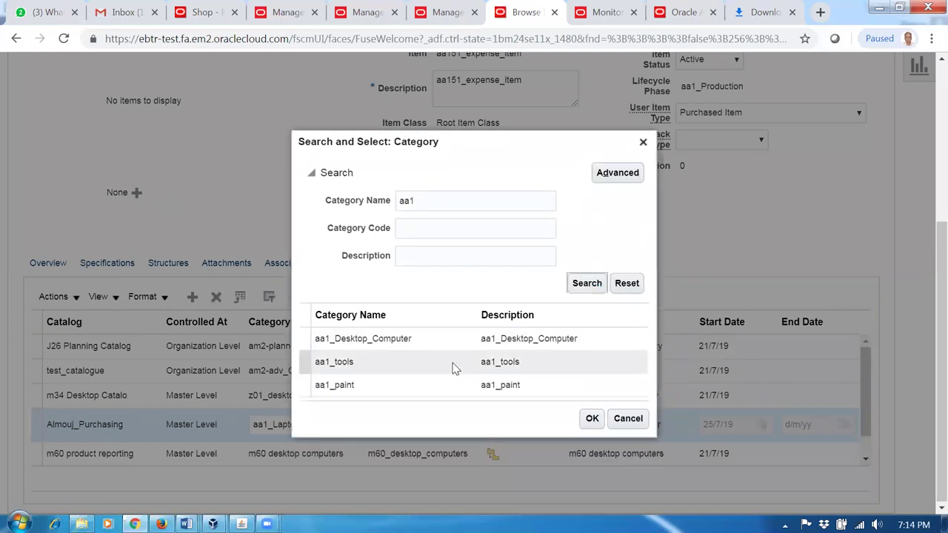
click(497, 385)
click(590, 420)
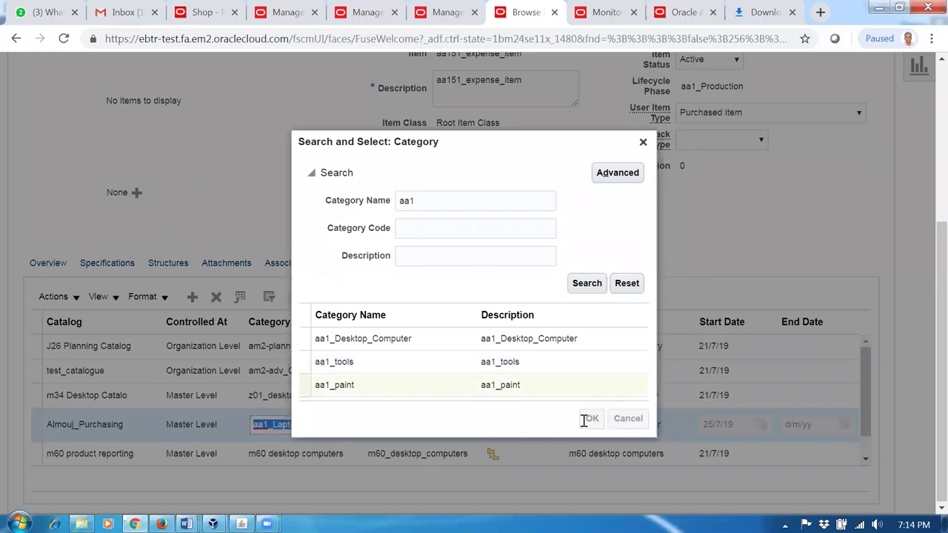
Step: Save and close aa151_expense_item
scroll(709, 252, up, 3)
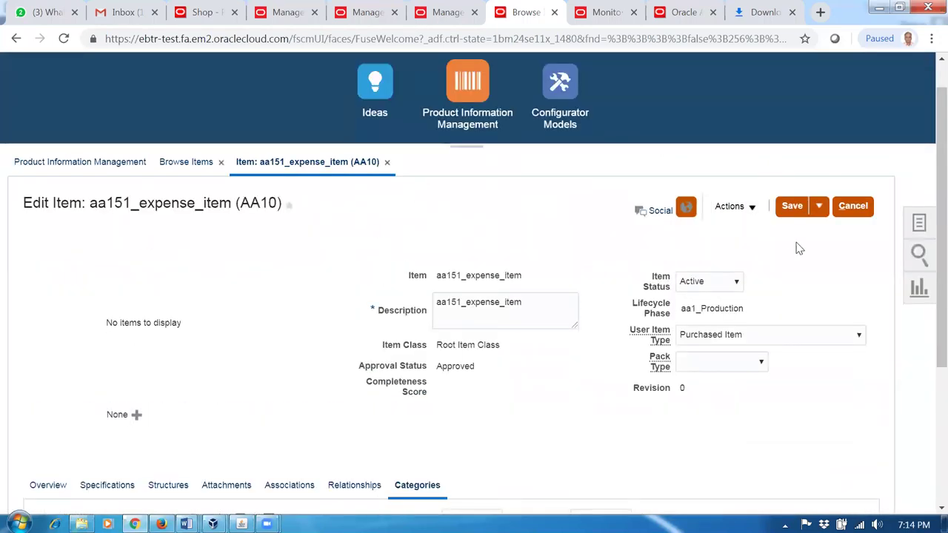
click(819, 207)
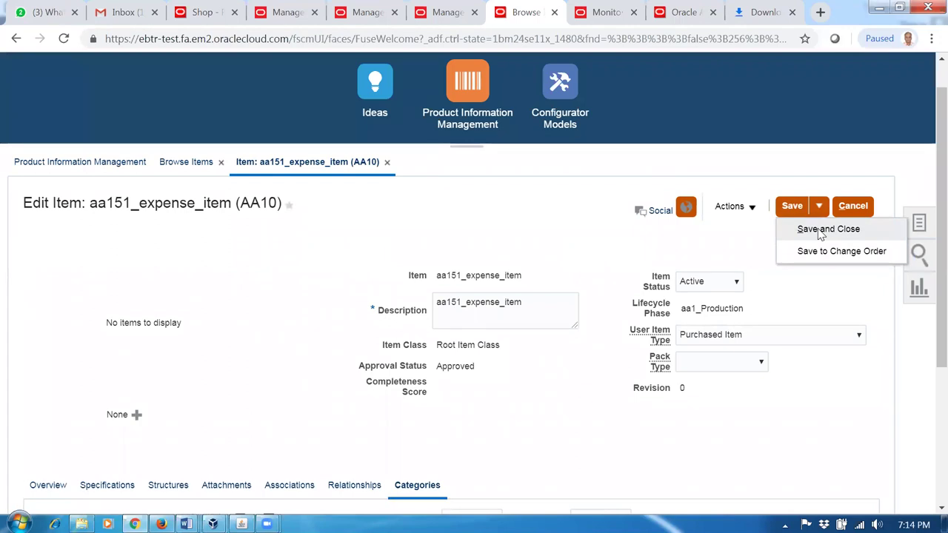
click(821, 231)
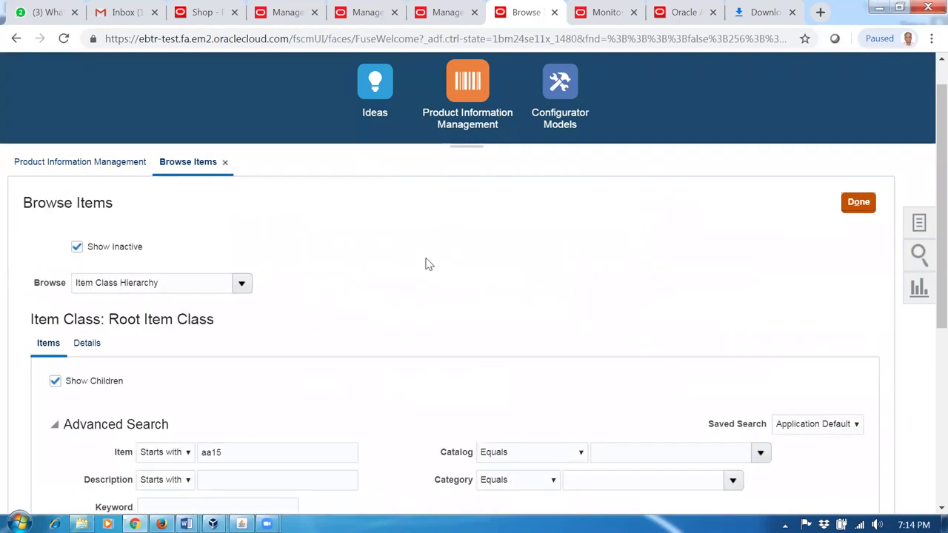
Step: Close the shopping requisition page and finish with the Purchasing account rules
click(291, 20)
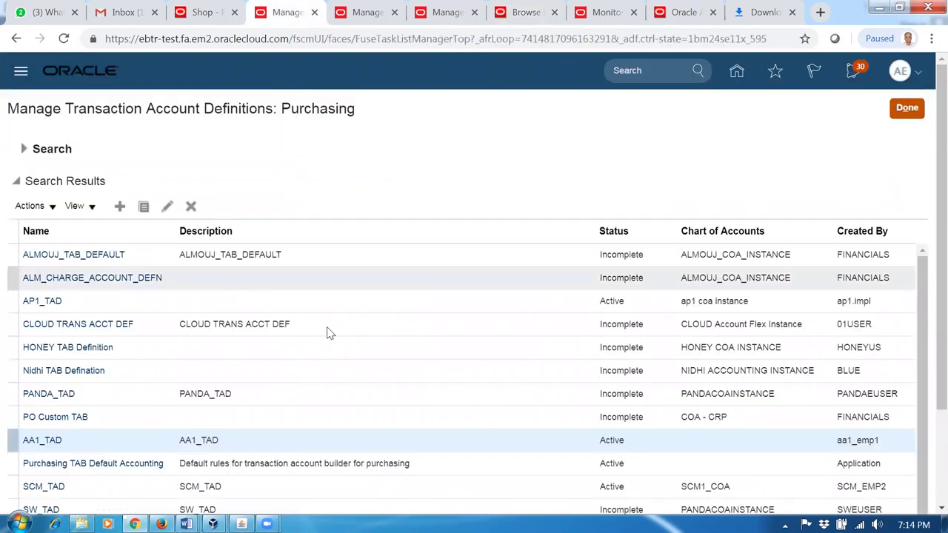
click(206, 23)
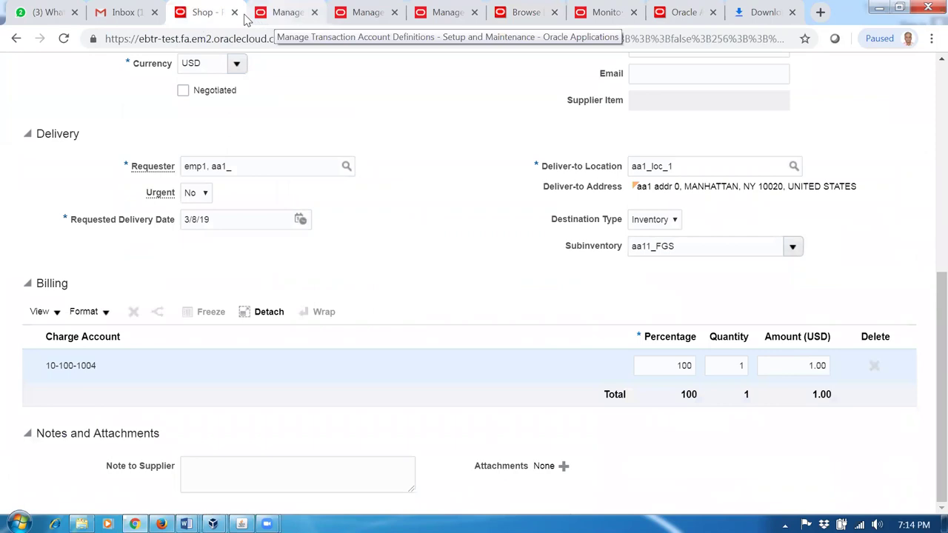
click(235, 15)
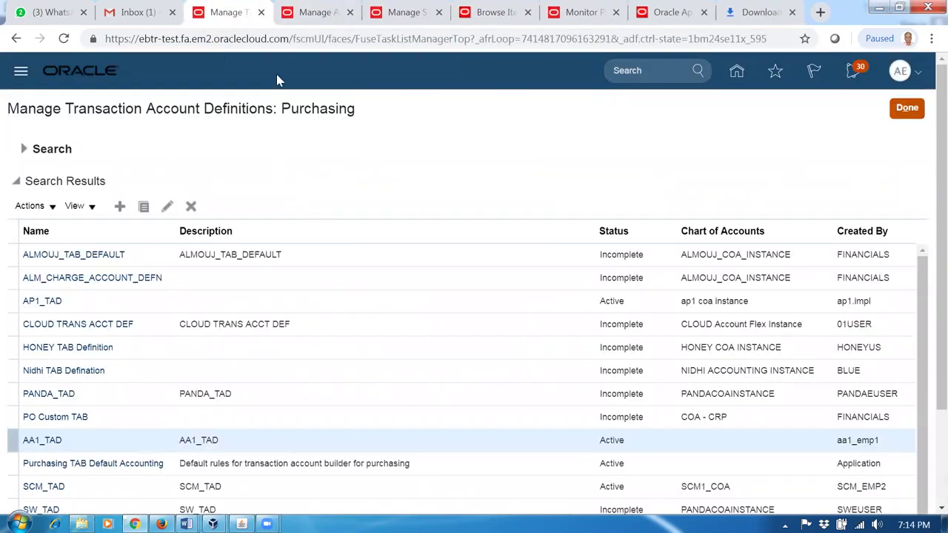
click(313, 18)
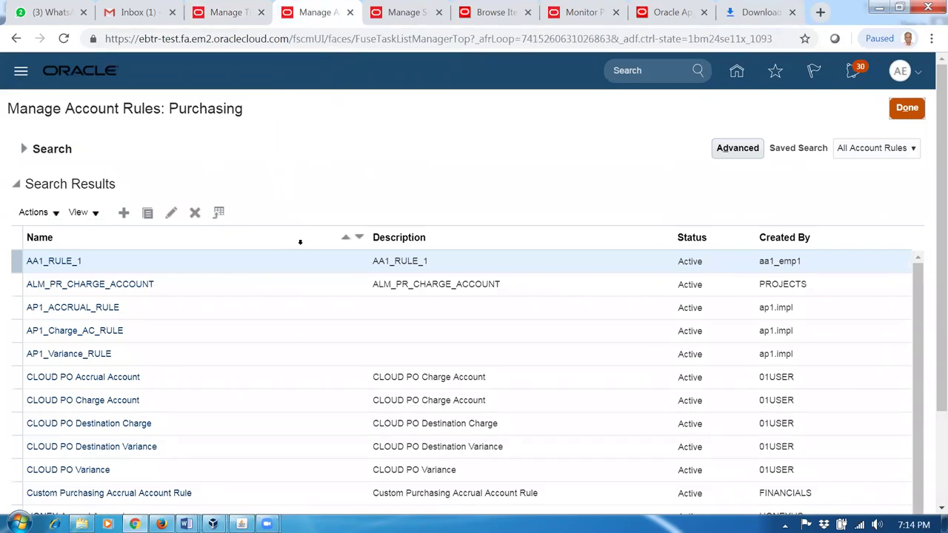
click(907, 108)
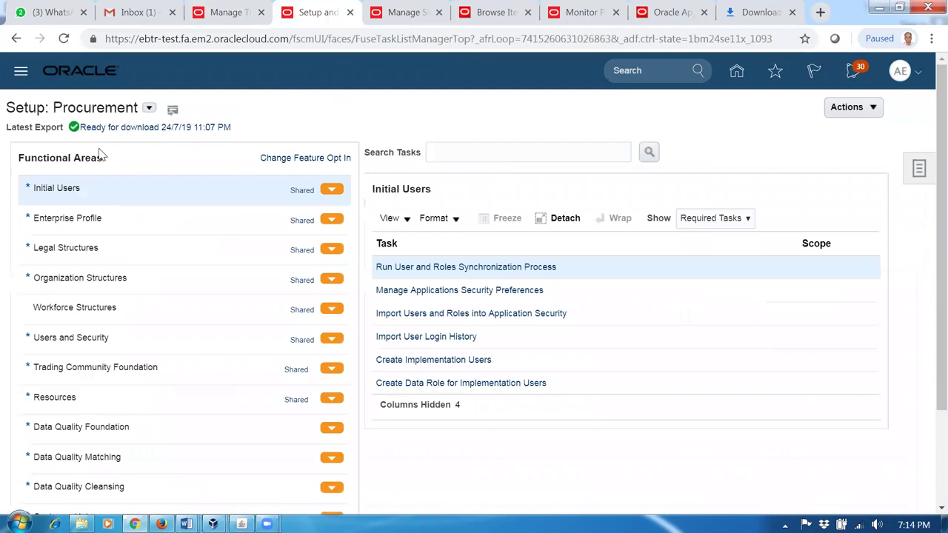
Step: Switch the setup offering to Financials and then back to Procurement
scroll(118, 348, down, 3)
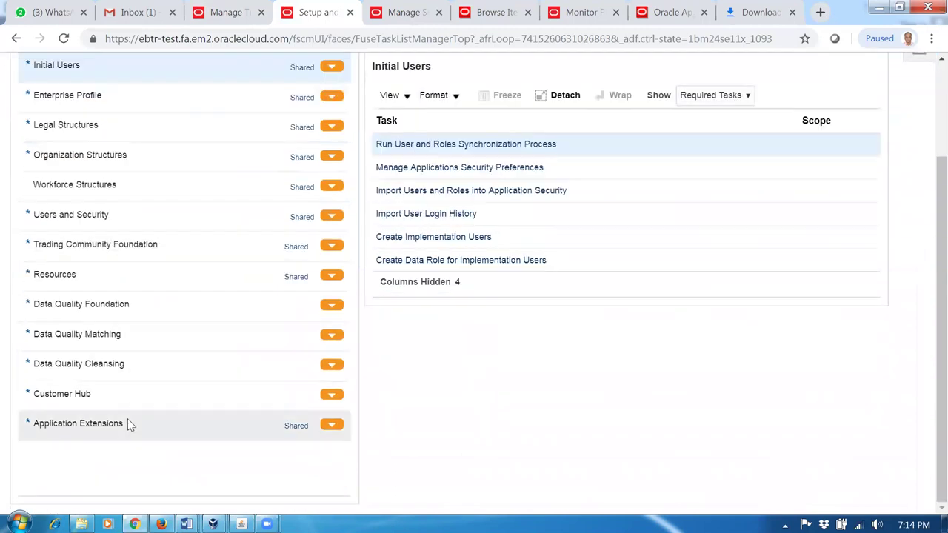
scroll(130, 223, up, 3)
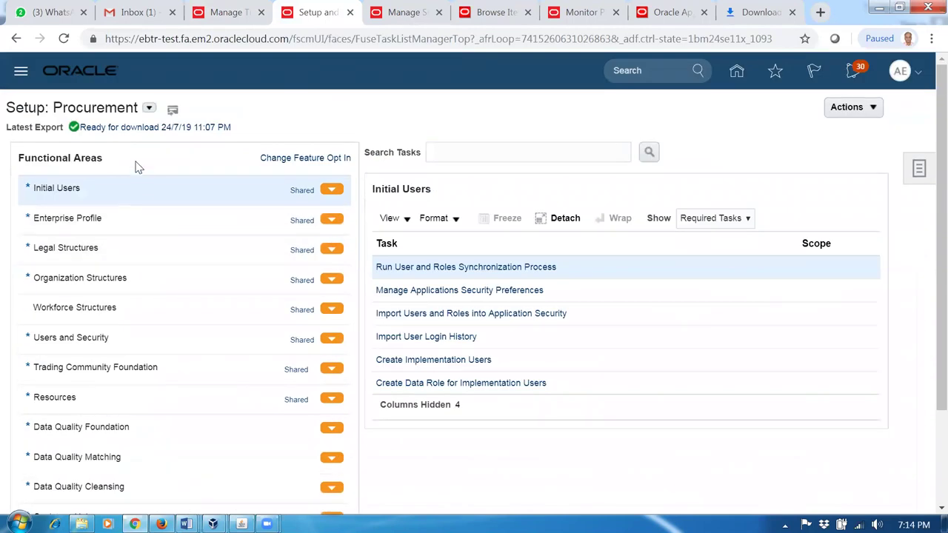
click(150, 108)
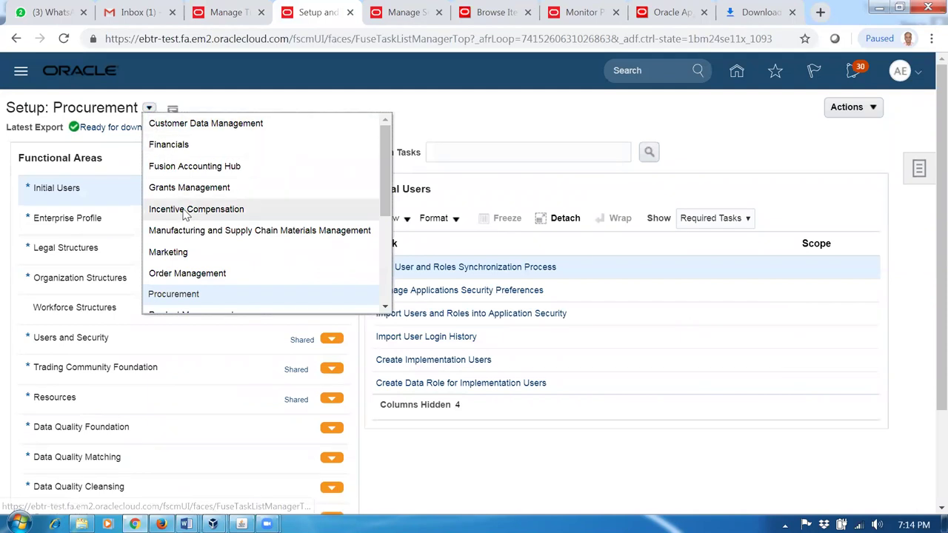
click(187, 145)
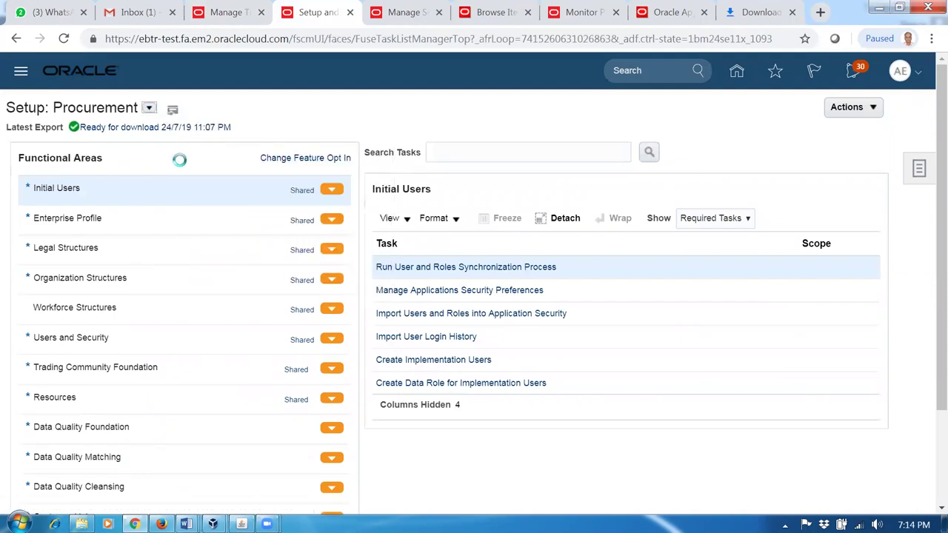
click(131, 108)
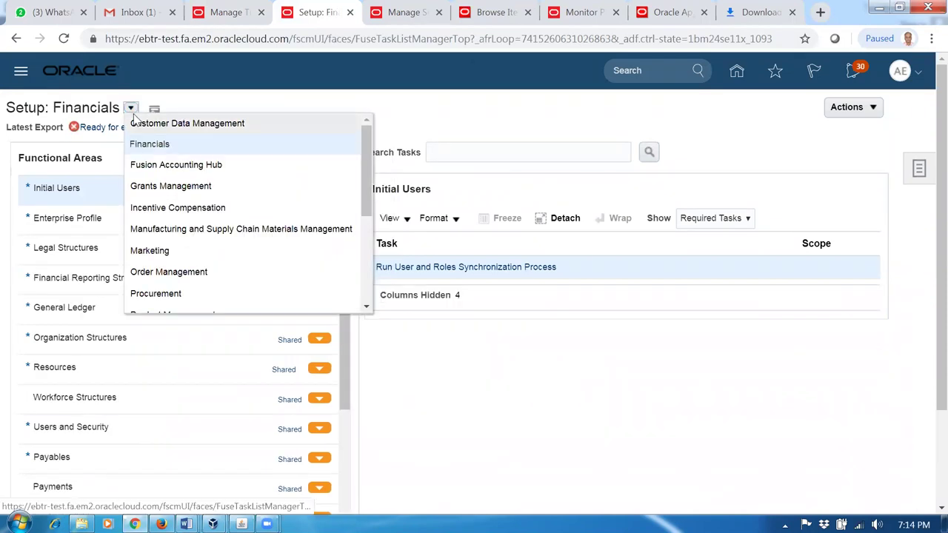
click(177, 295)
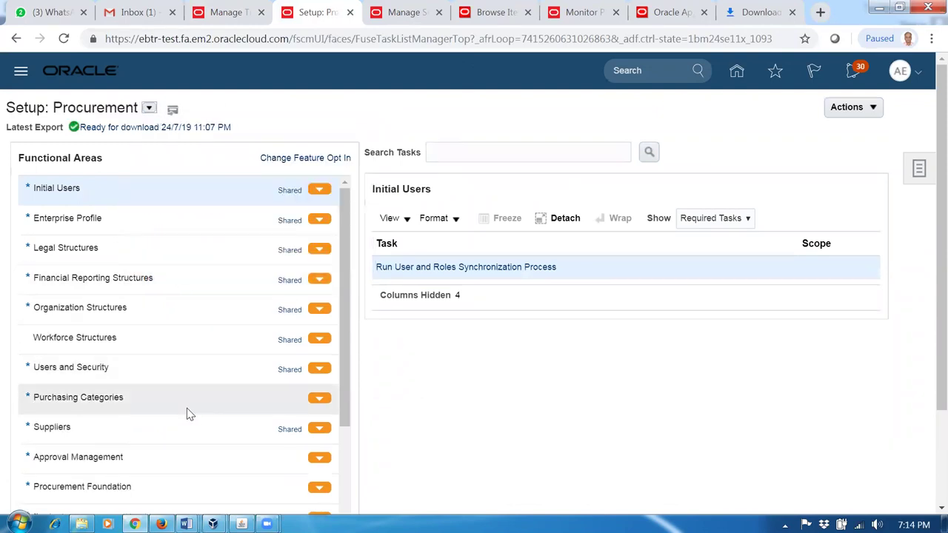
Step: Open Manage Mapping Sets under Procurement Transaction Account Rules and start a new mapping set
scroll(187, 412, down, 5)
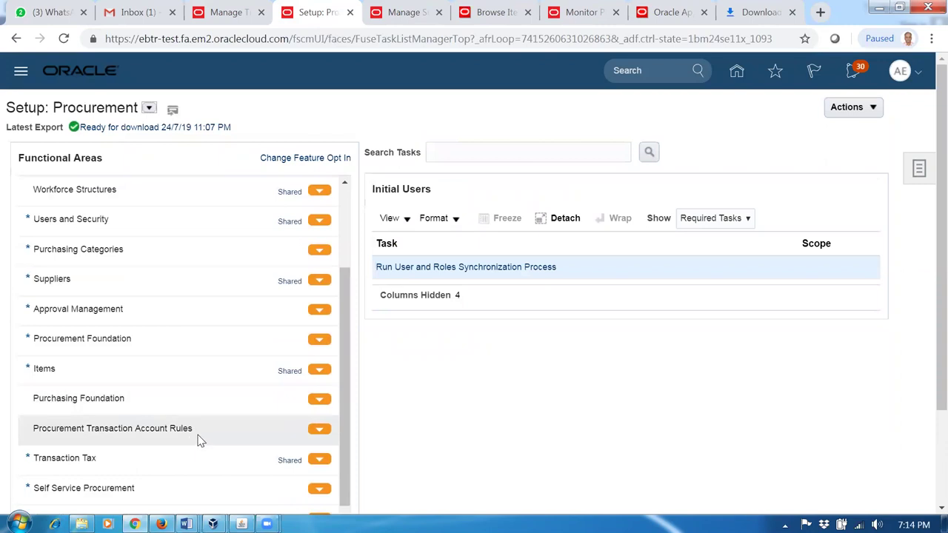
click(55, 431)
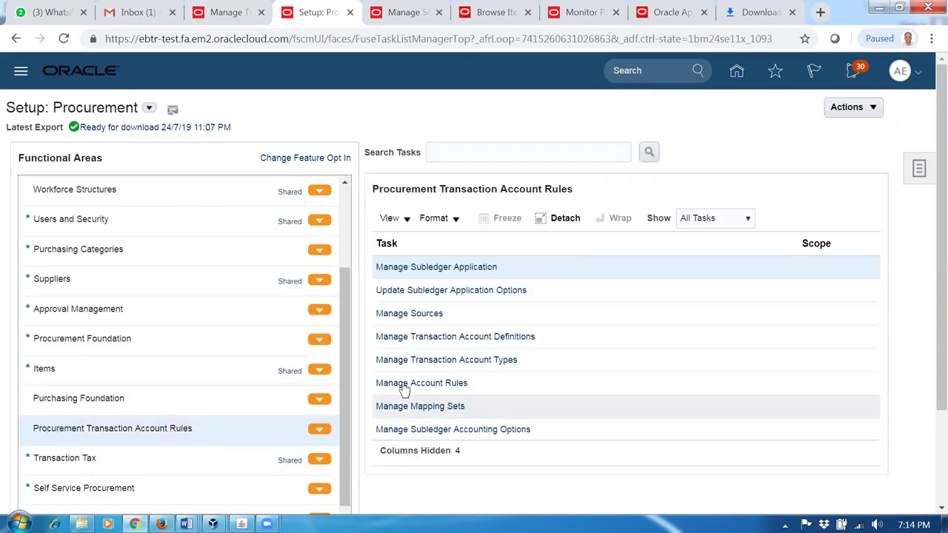
click(439, 411)
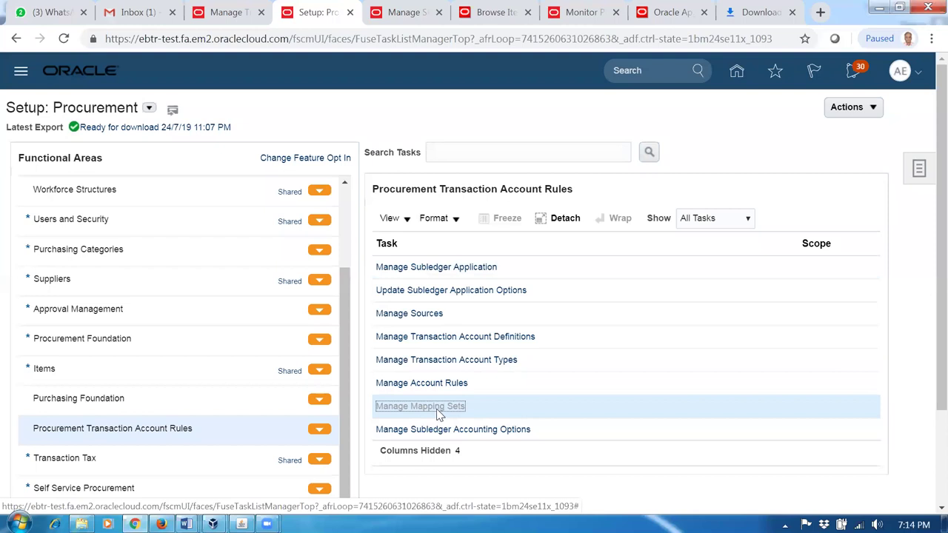
click(124, 209)
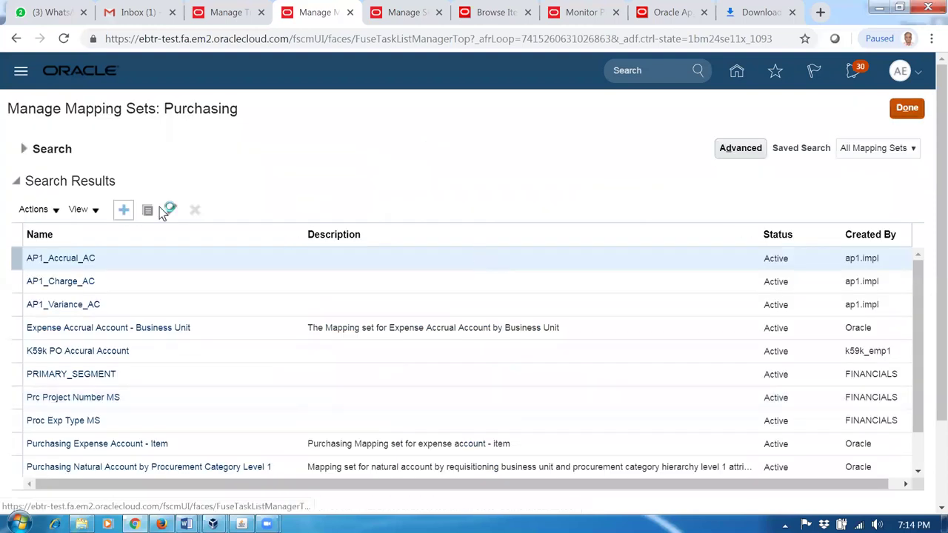
Step: Enter AA1_MAP_SET as the mapping set's name and short name
click(255, 153)
text(AA1_MAP_SET)
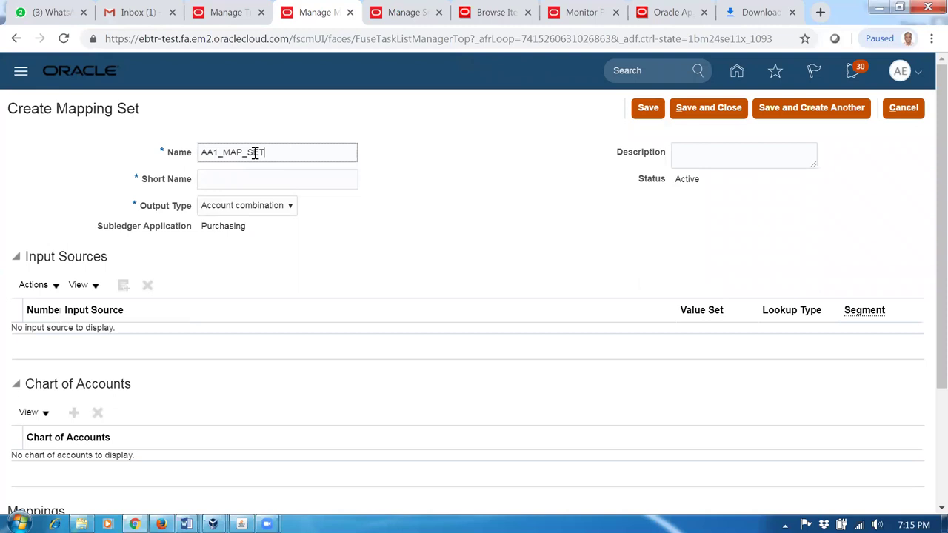
drag(324, 154, 63, 157)
key(ctrl+c)
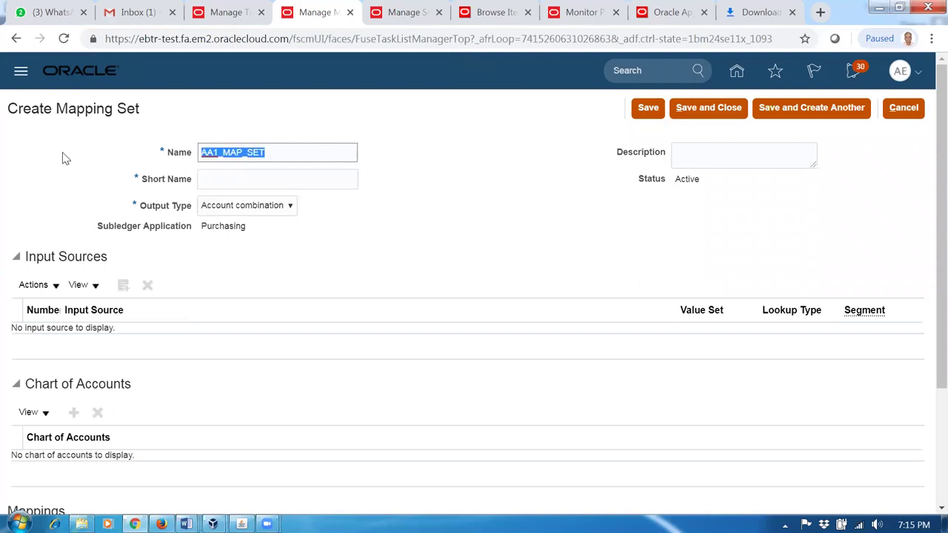
click(220, 184)
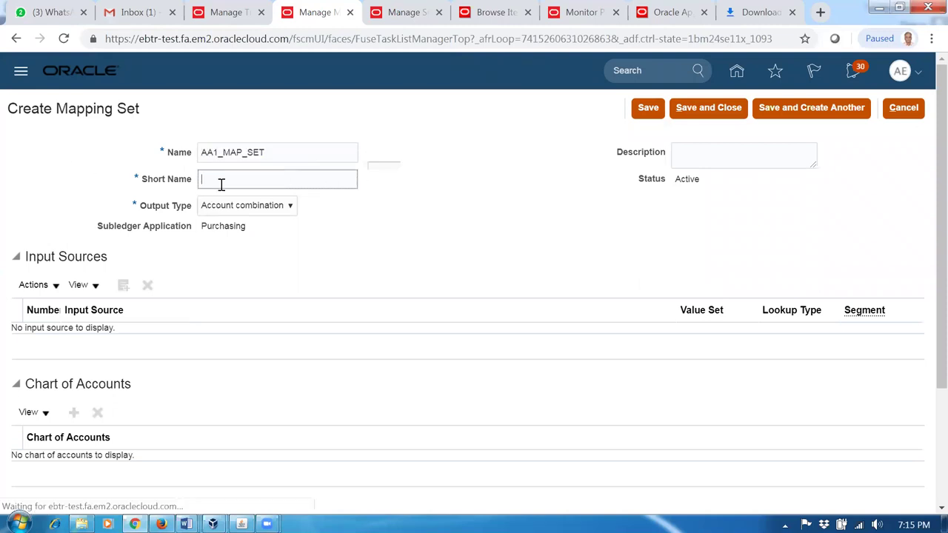
key(ctrl+v)
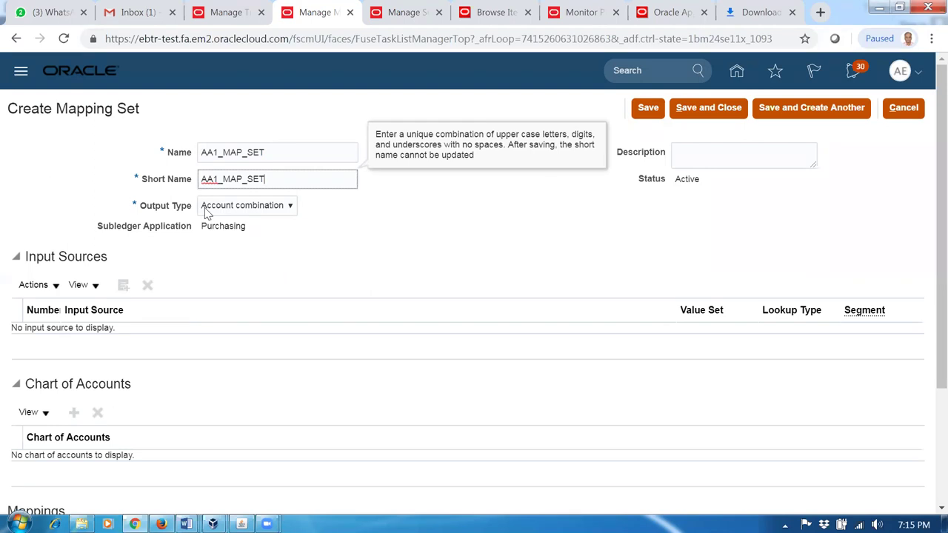
Step: Set the output type to Segment and begin adding an input source via Select and Add
scroll(330, 231, down, 1)
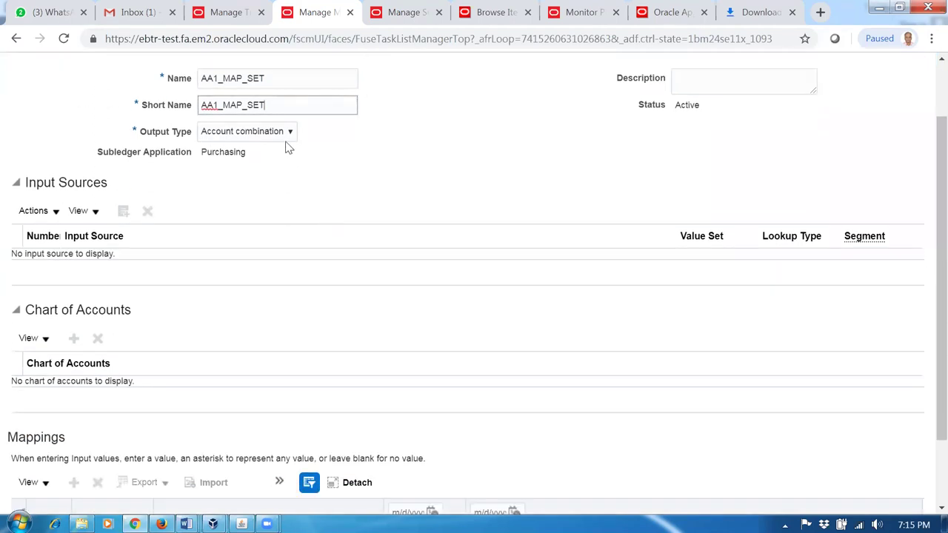
click(277, 138)
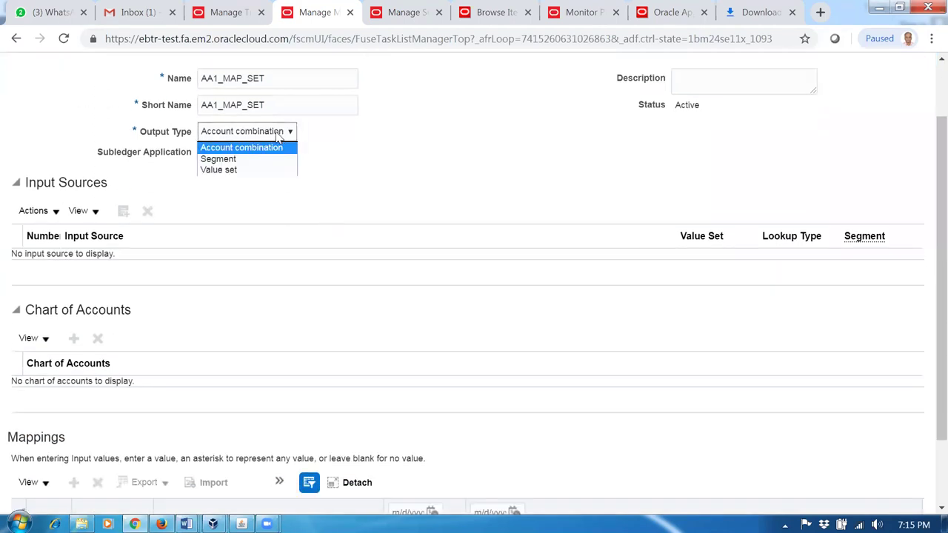
click(233, 156)
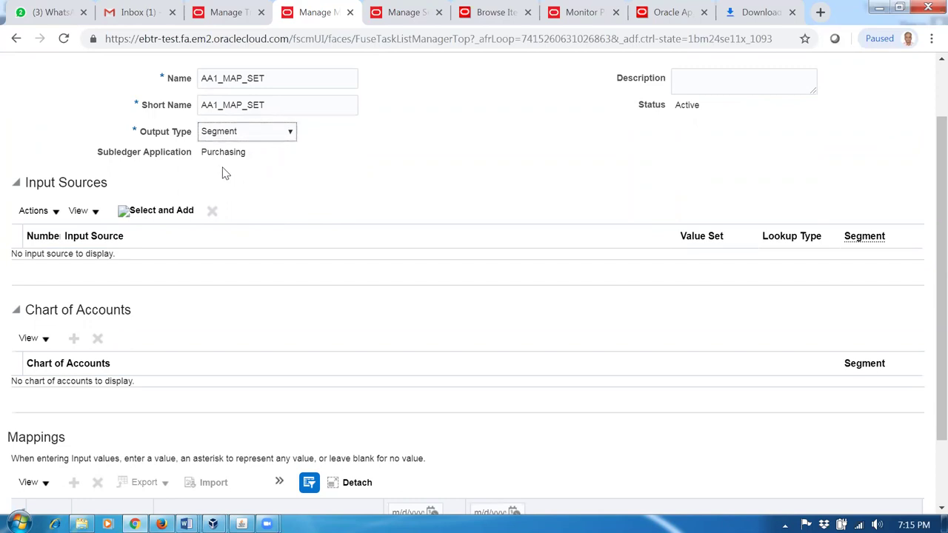
click(36, 212)
click(44, 237)
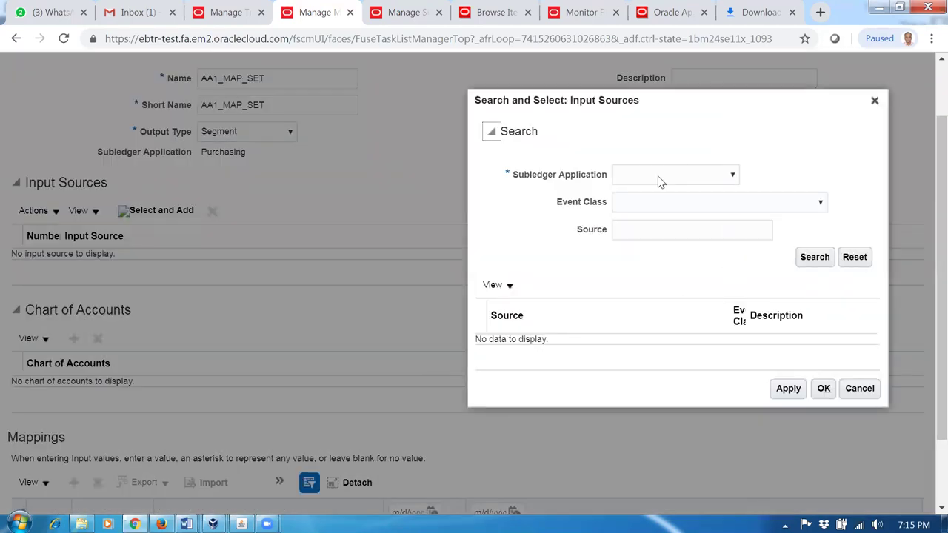
Step: Search Purchasing sources for Item Category and add it as the input source
click(661, 178)
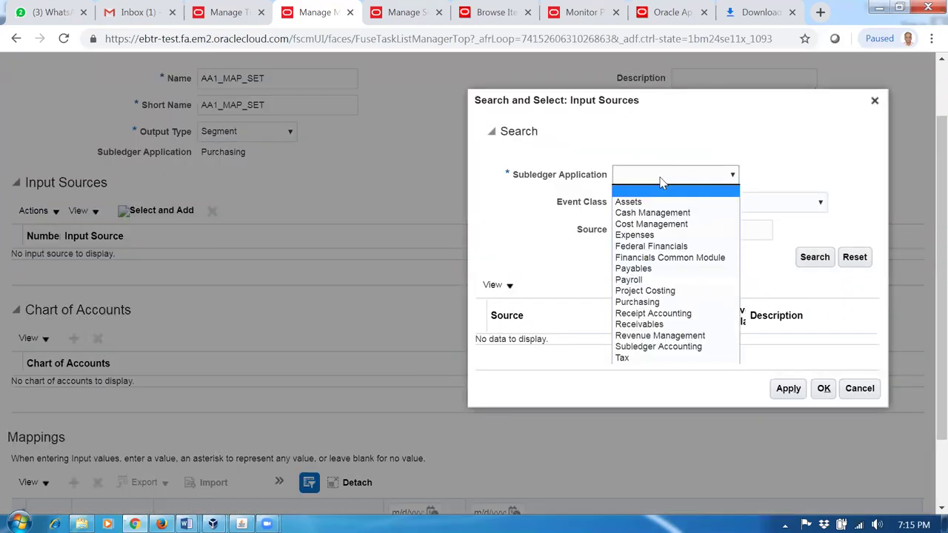
click(643, 303)
click(639, 231)
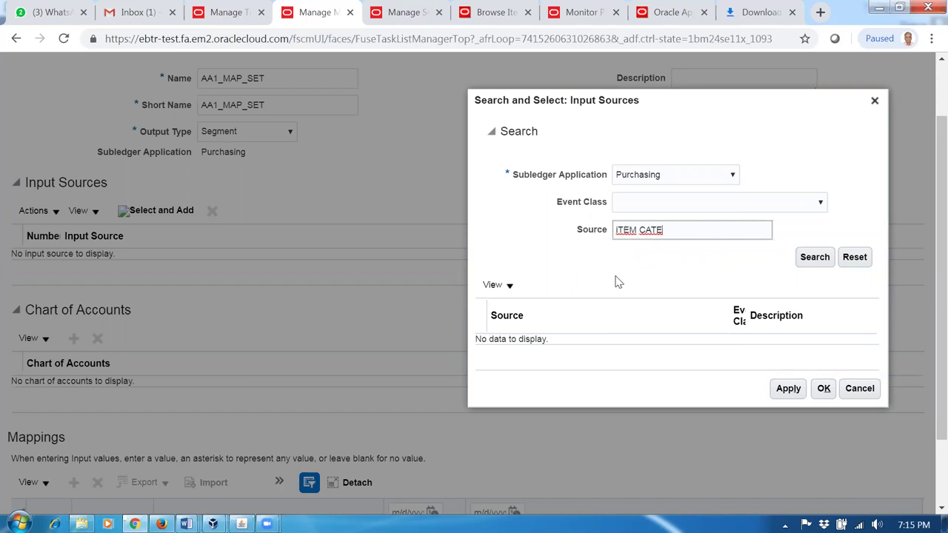
key(BackSpace)
key(BackSpace)
key(BackSpace)
key(BackSpace)
key(BackSpace)
key(BackSpace)
key(BackSpace)
key(BackSpace)
key(BackSpace)
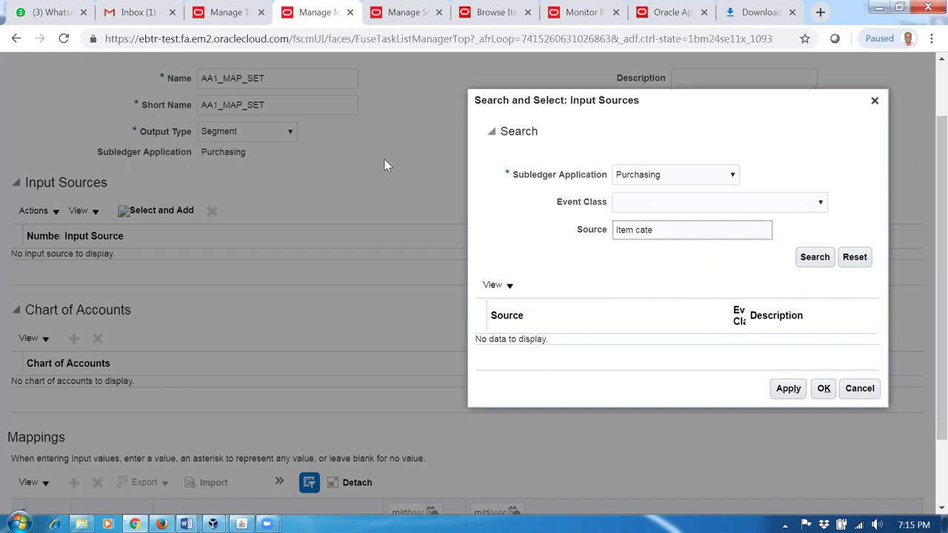
click(812, 258)
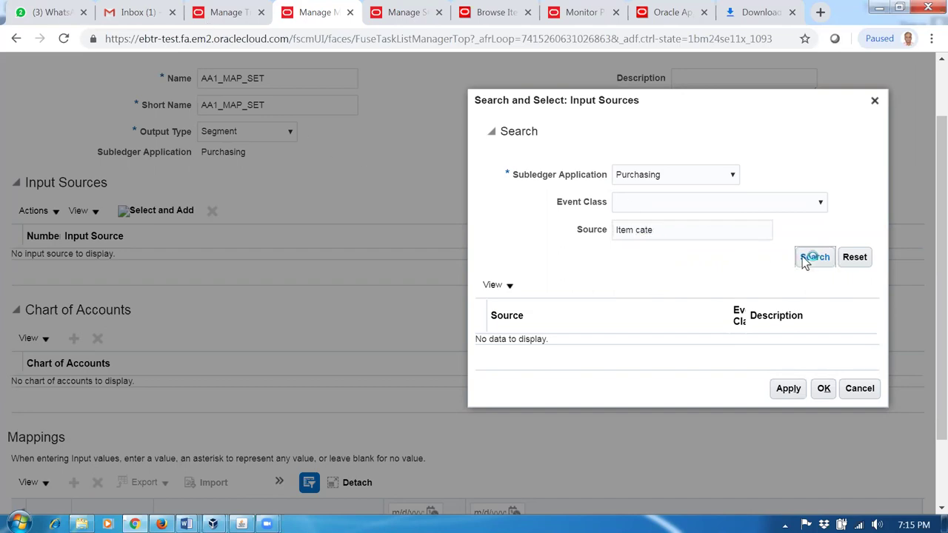
click(594, 355)
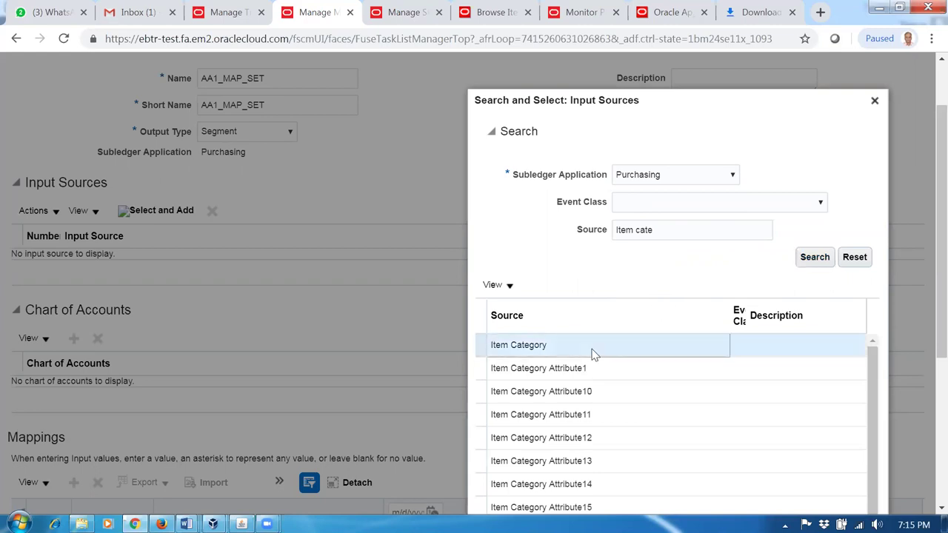
scroll(928, 309, down, 4)
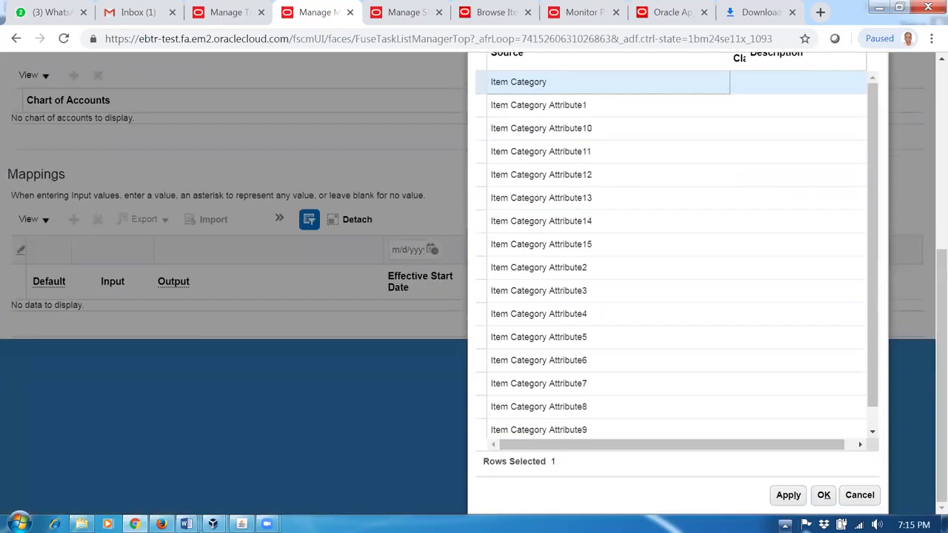
click(788, 494)
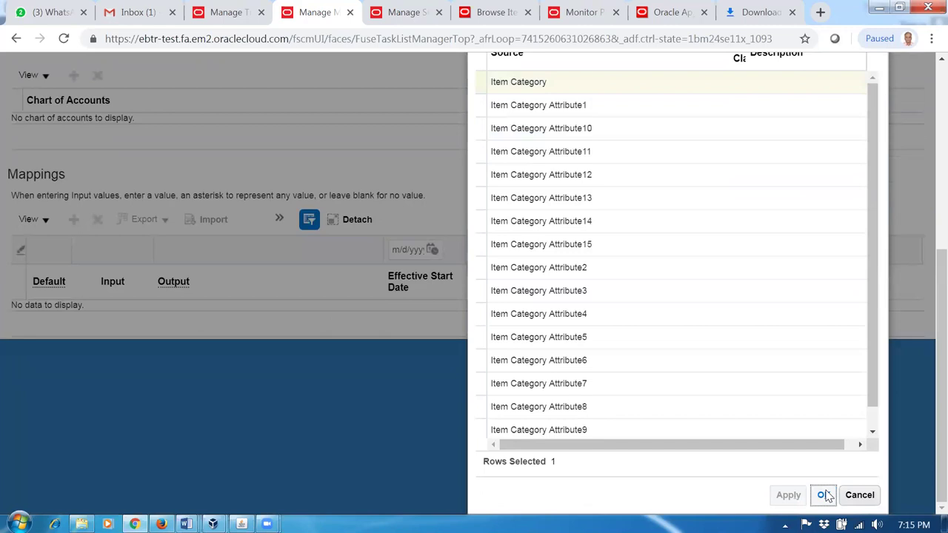
click(824, 495)
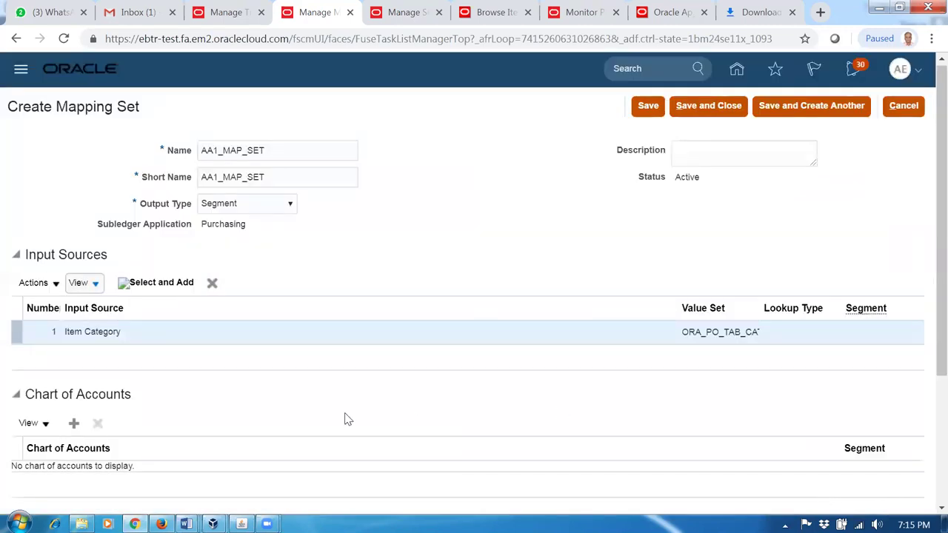
Step: Add chart of accounts aa1_Acct_Instance to the mapping set
click(895, 337)
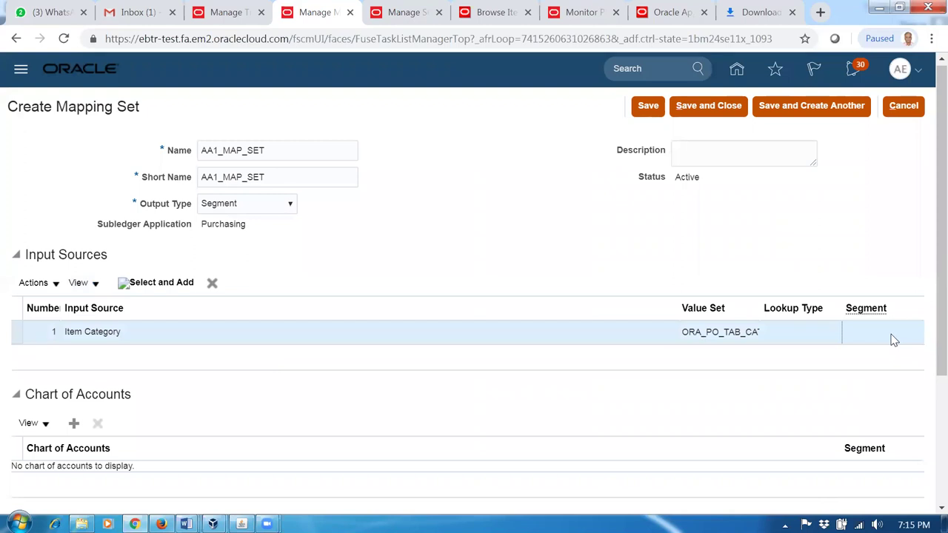
scroll(413, 272, down, 2)
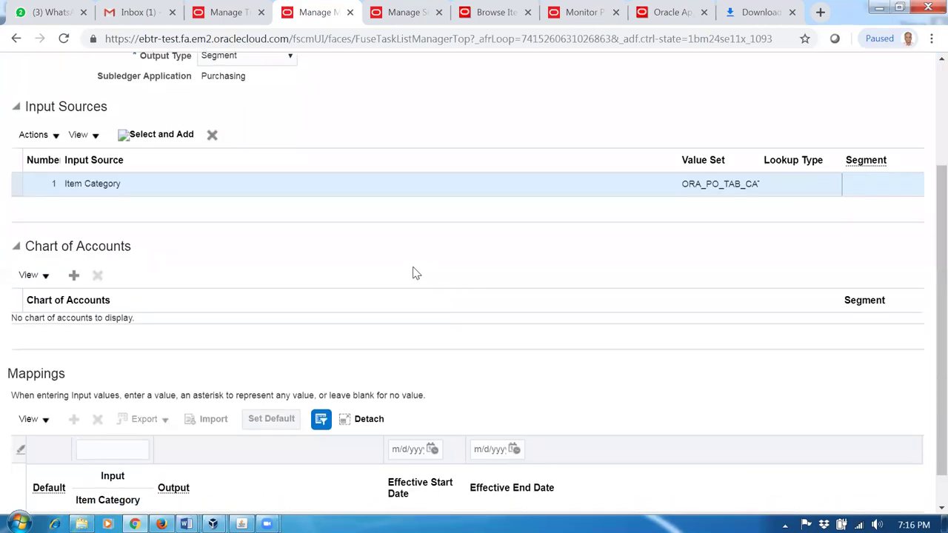
scroll(404, 286, down, 1)
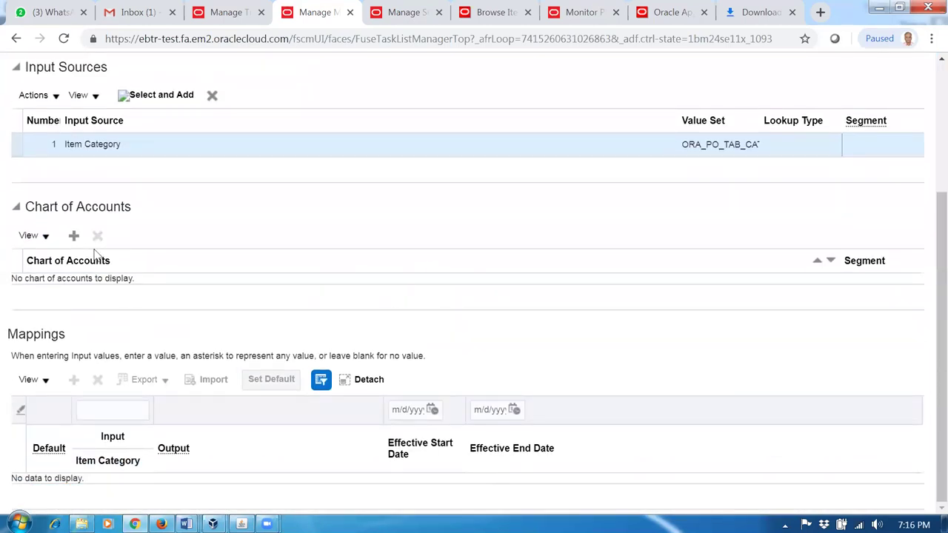
click(74, 236)
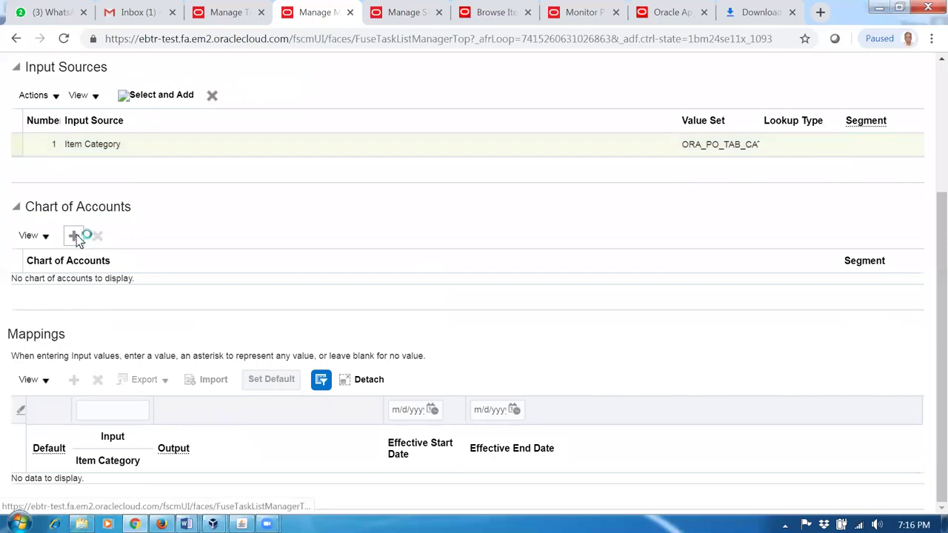
click(74, 294)
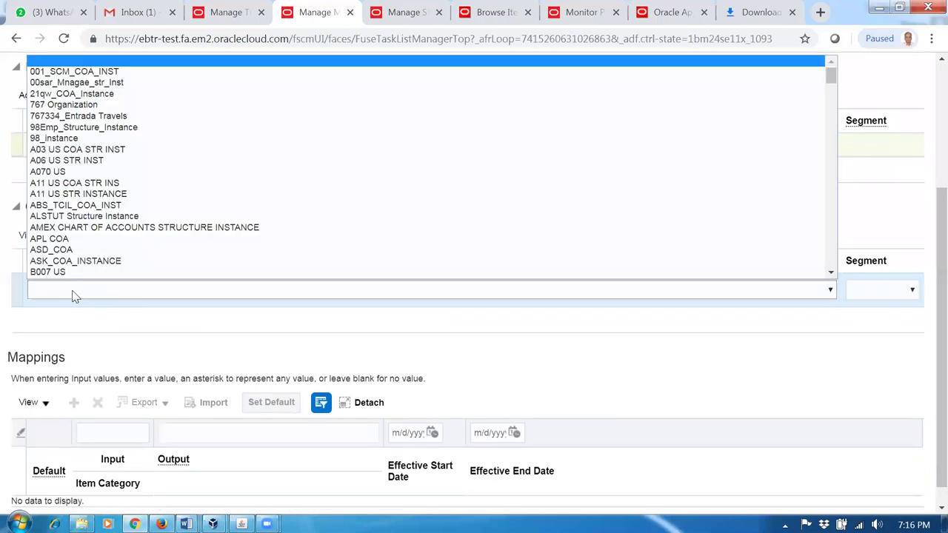
key(a)
key(Down)
key(Down)
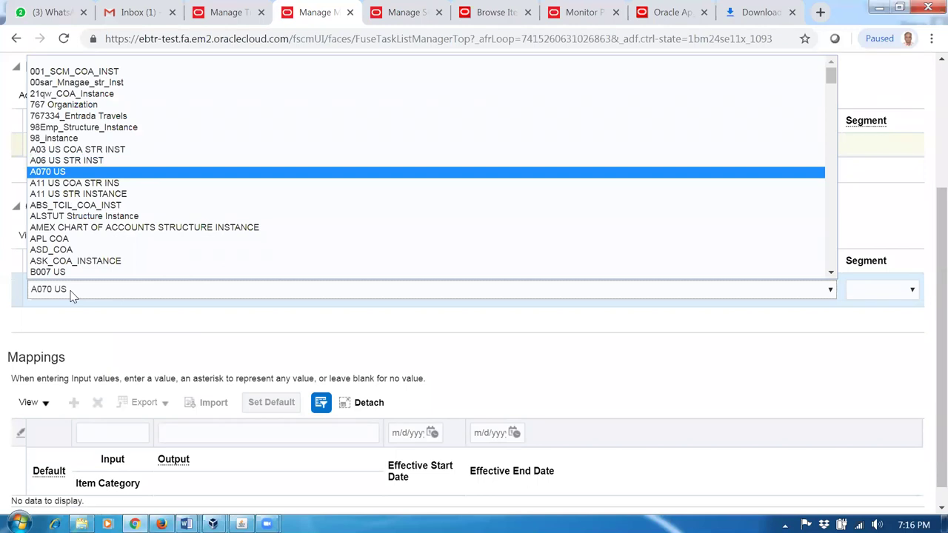
key(a)
key(a)
key(a)
key(a)
key(a)
key(a)
key(a)
key(a)
key(a)
key(a)
key(a)
key(a)
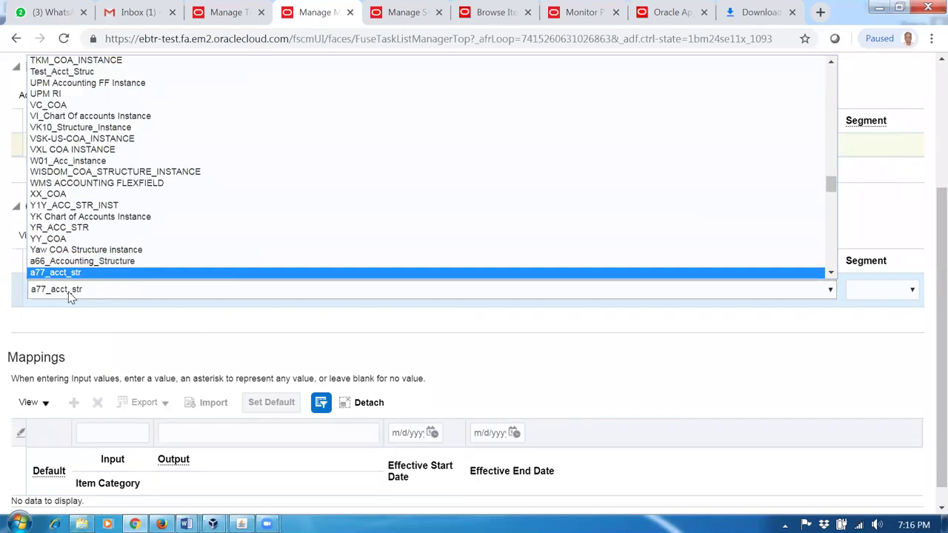
key(a)
key(Return)
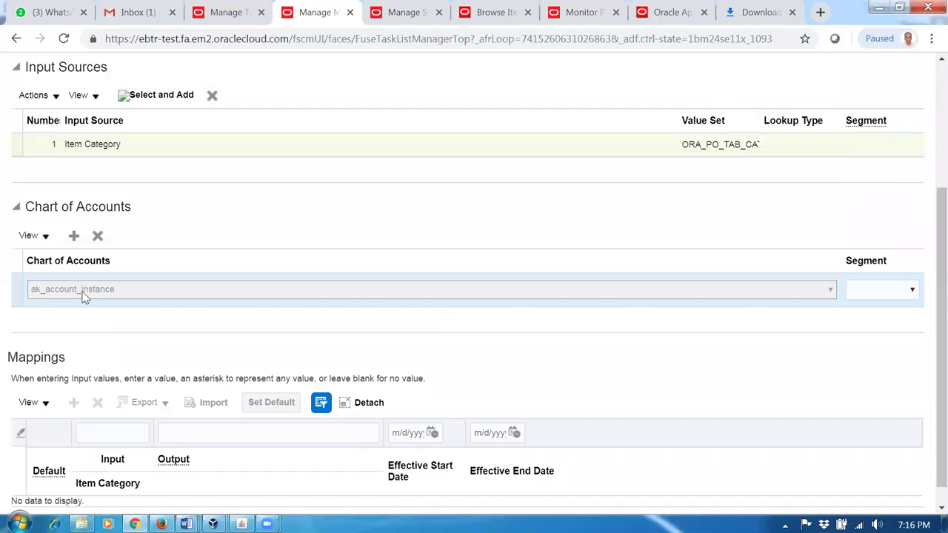
click(83, 295)
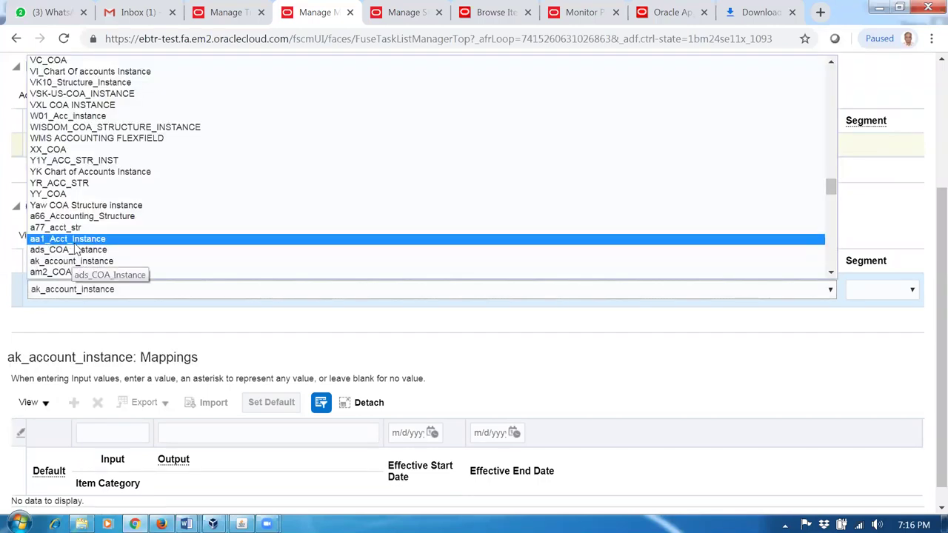
click(74, 243)
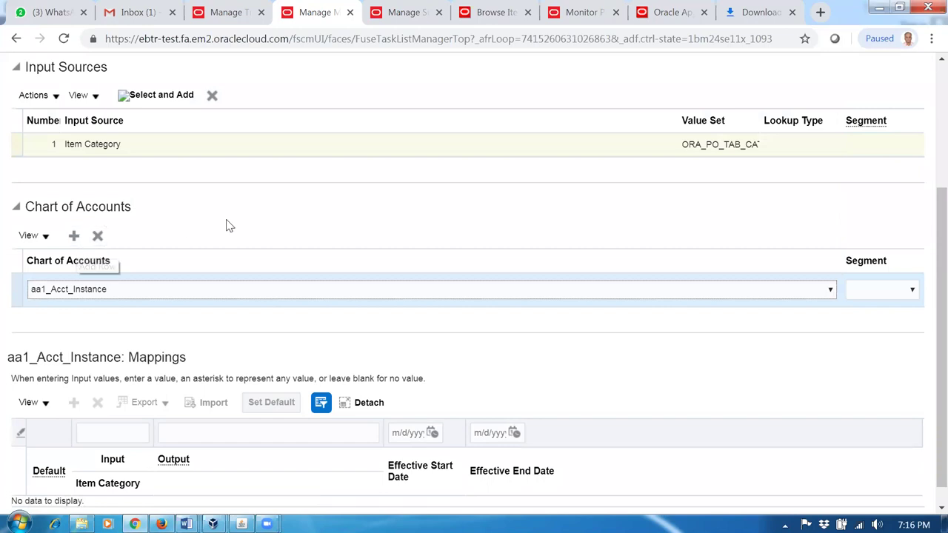
Step: Choose aa1_Accounting as the output segment and save AA1_MAP_SET
scroll(291, 237, down, 1)
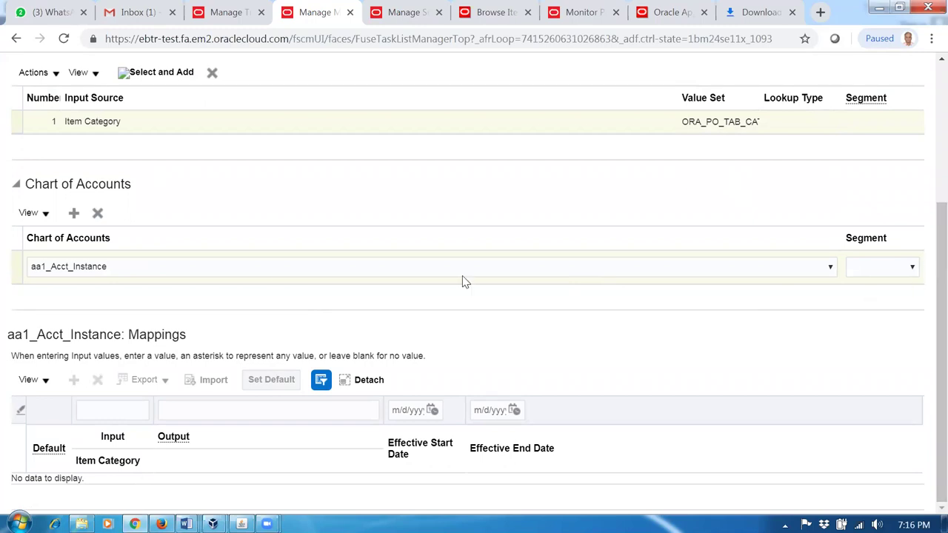
click(901, 267)
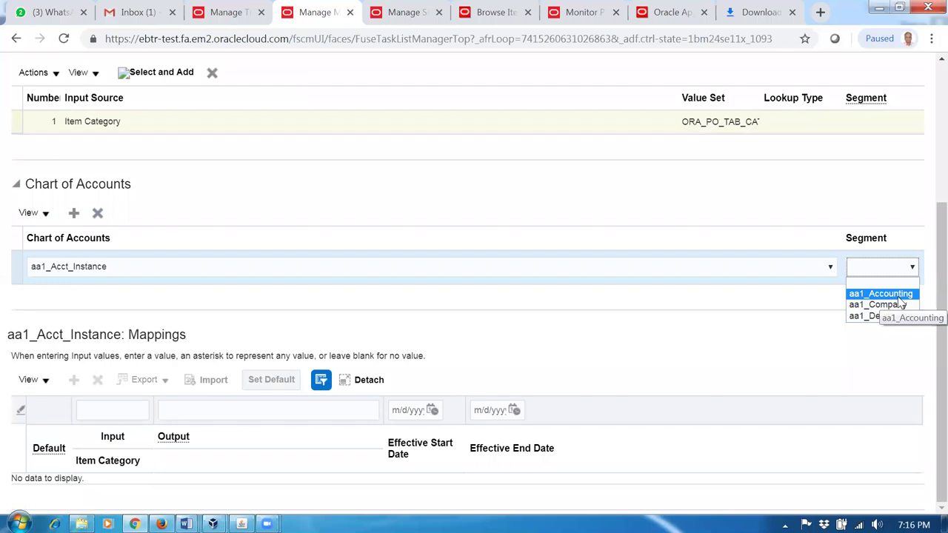
click(889, 294)
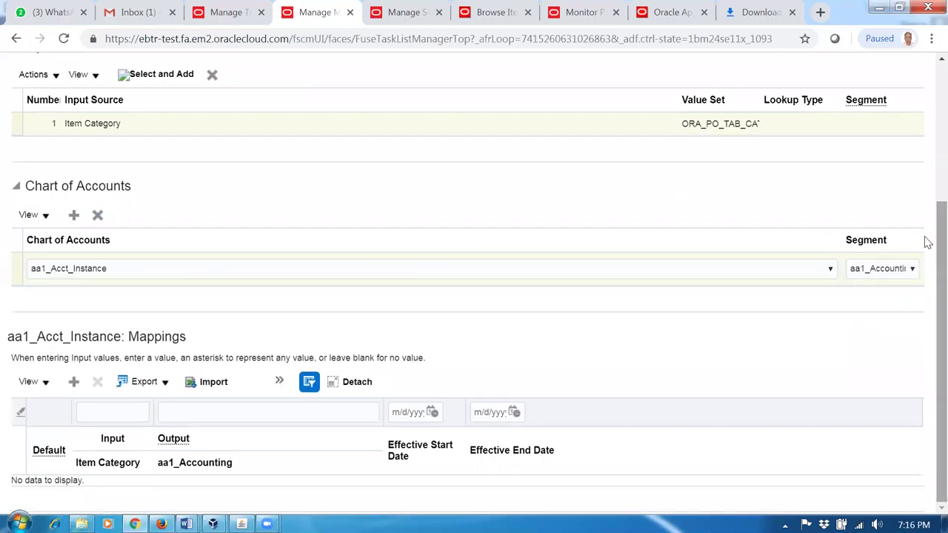
scroll(925, 229, up, 3)
click(652, 107)
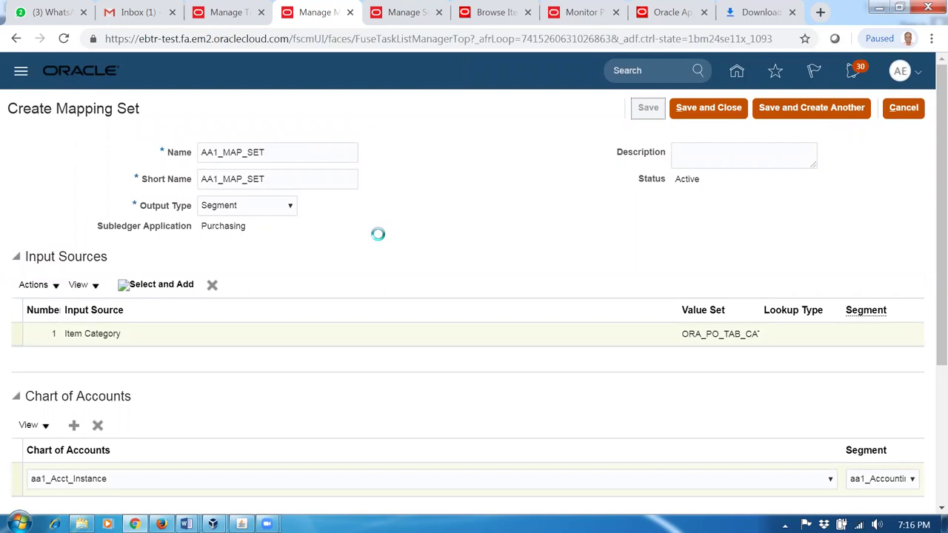
scroll(379, 244, down, 2)
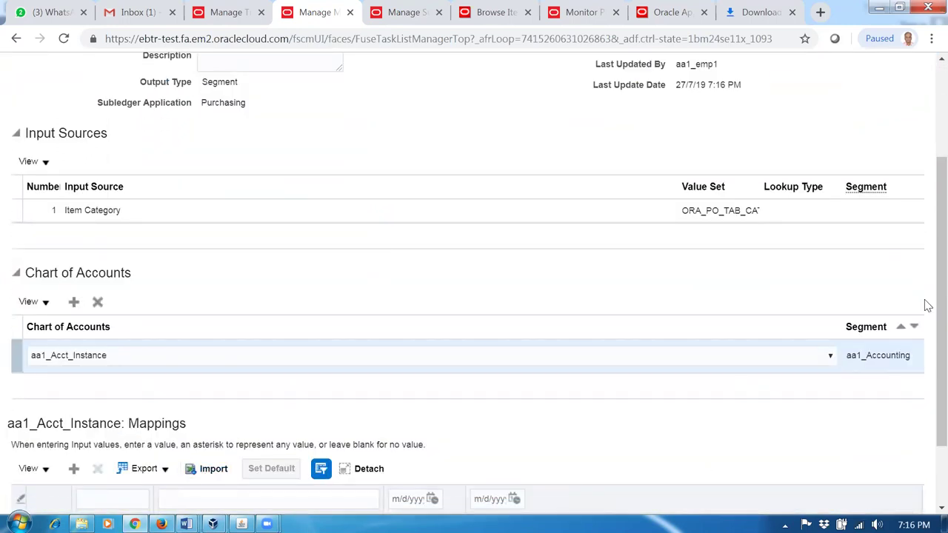
scroll(927, 305, down, 1)
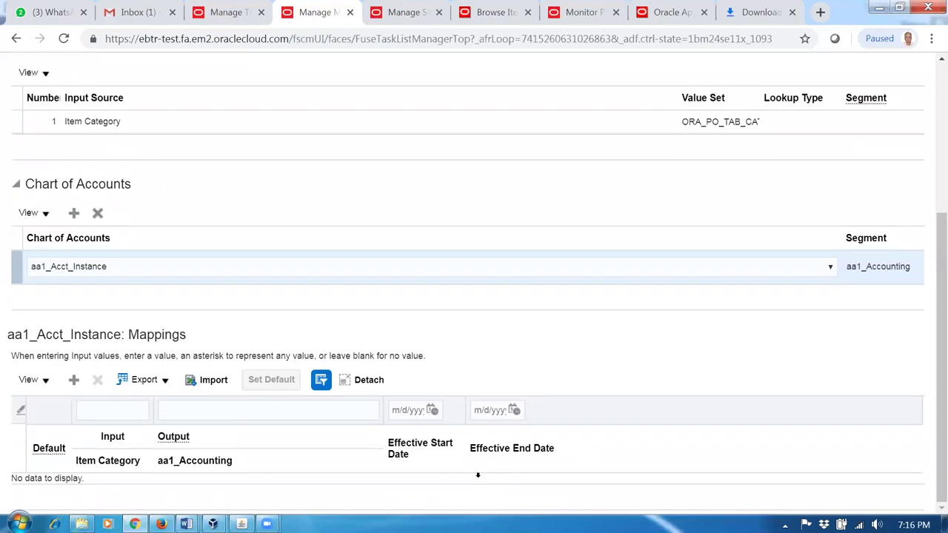
Step: Add a new mapping row whose input item category is aa1_tools, found by searching 'aa1'
click(73, 380)
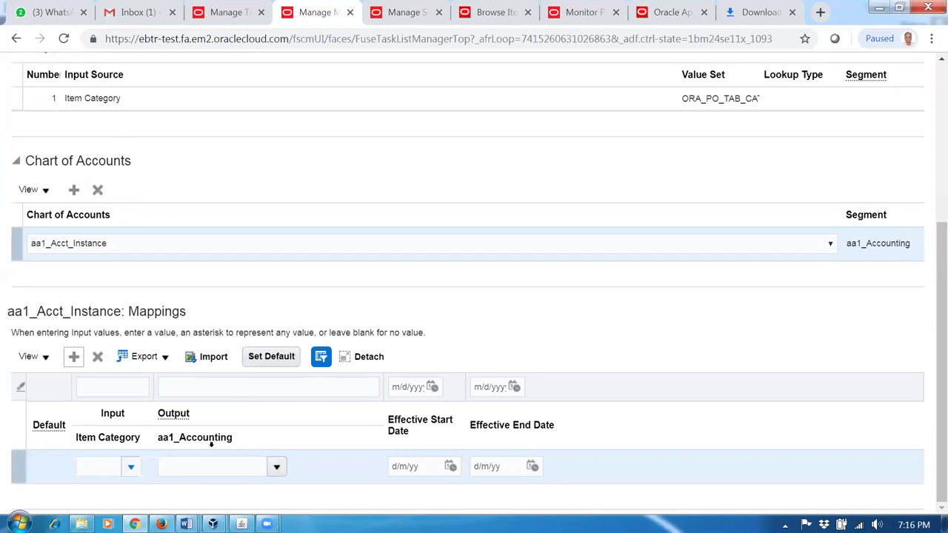
click(131, 467)
click(137, 448)
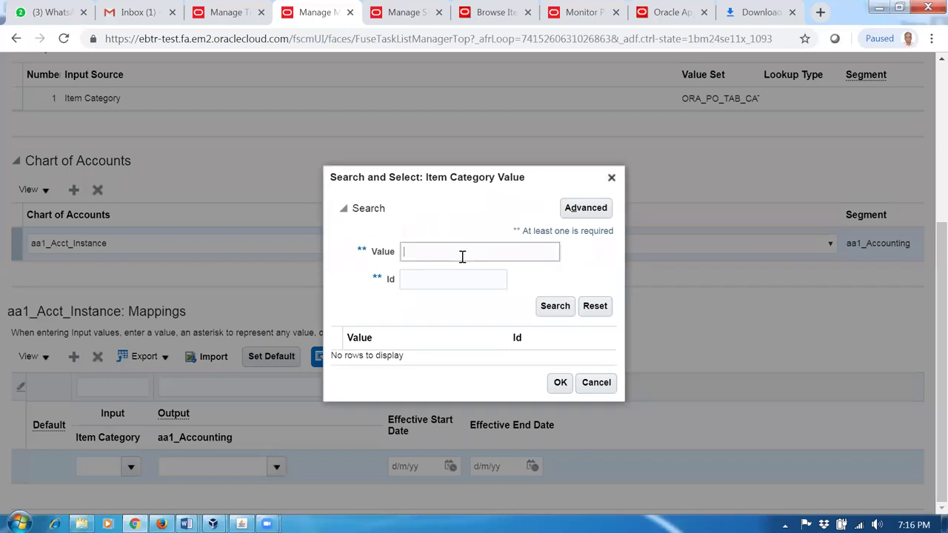
text(aa1)
click(568, 308)
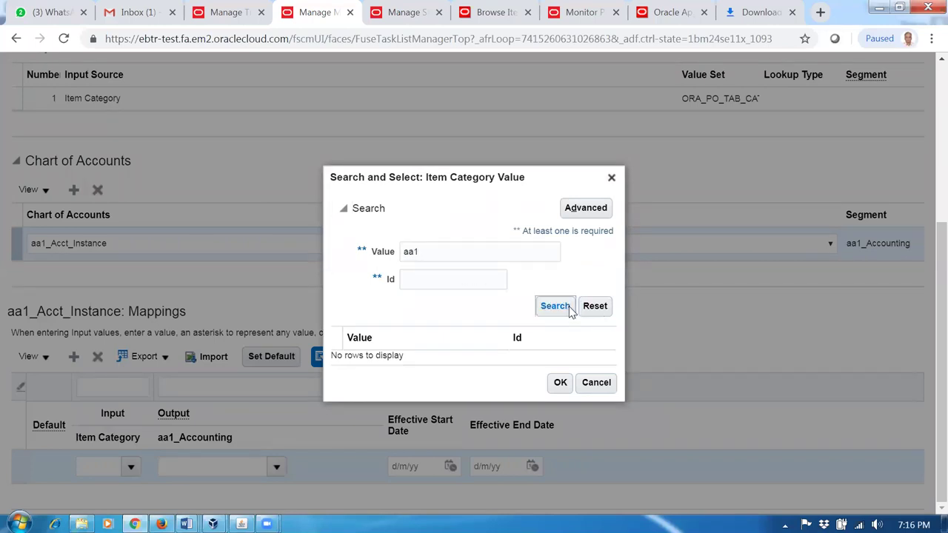
click(467, 391)
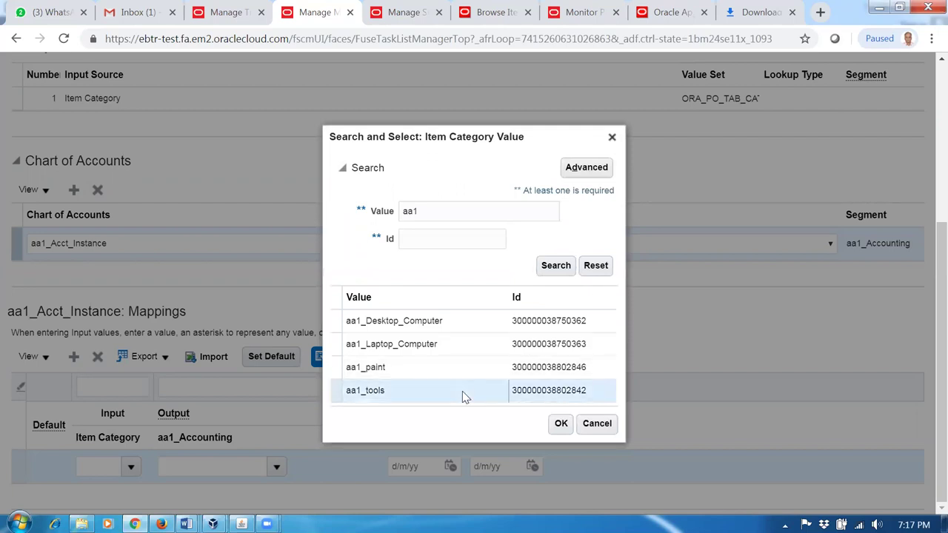
click(561, 425)
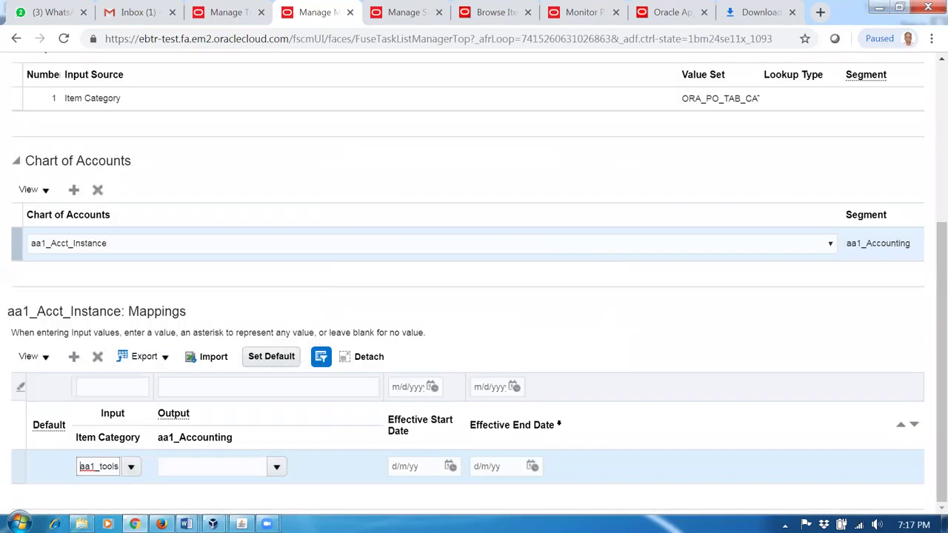
Step: Set the row's aa1_Accounting output value to 1015
click(277, 468)
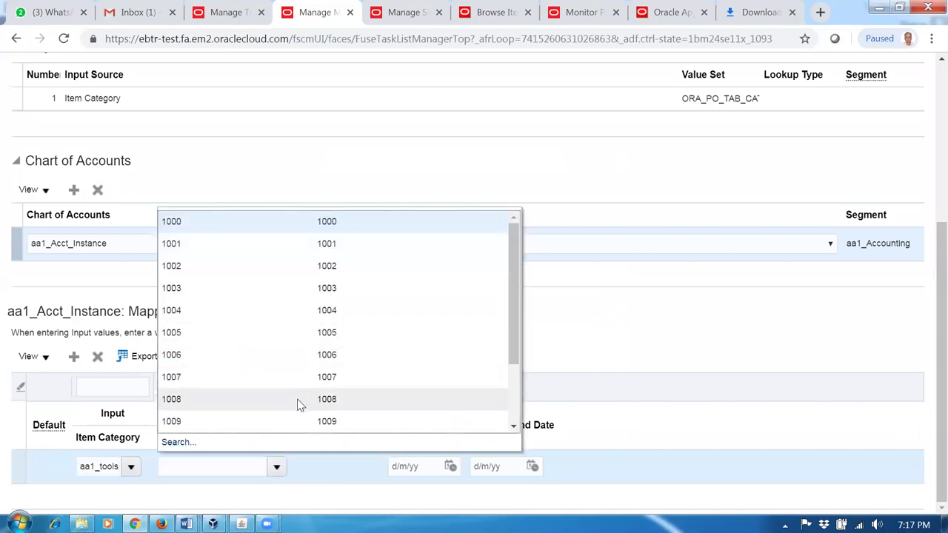
drag(511, 290, 545, 358)
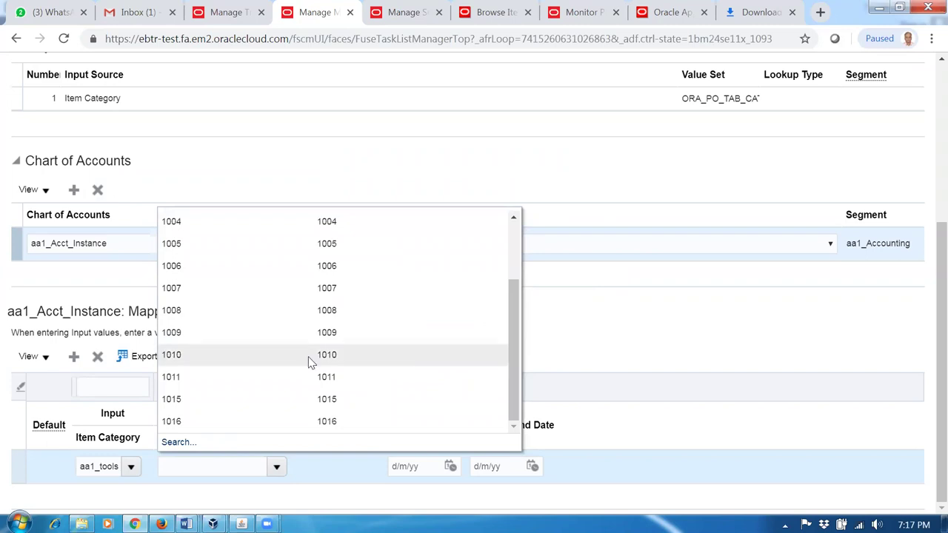
click(239, 401)
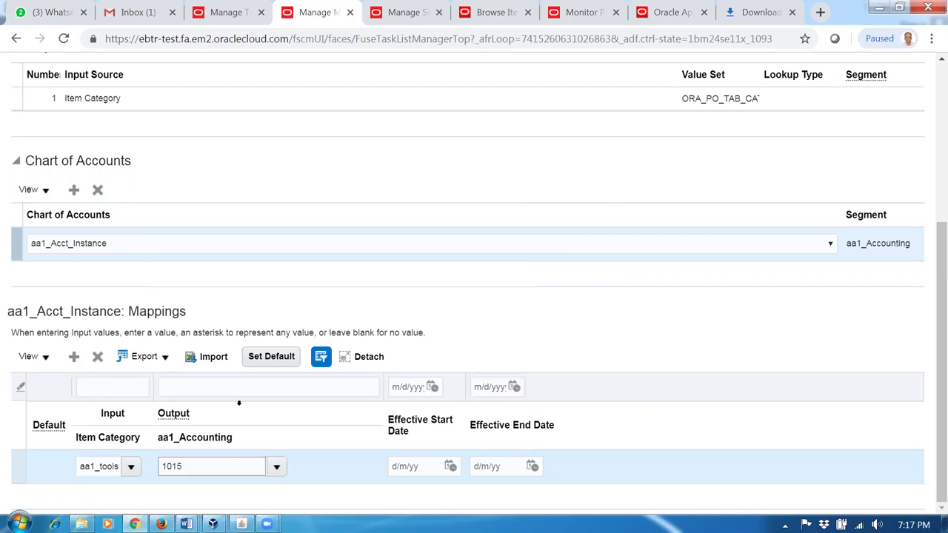
Step: Add a second mapping row with aa1_paint as the input item category, searched via 'aa1'
click(75, 359)
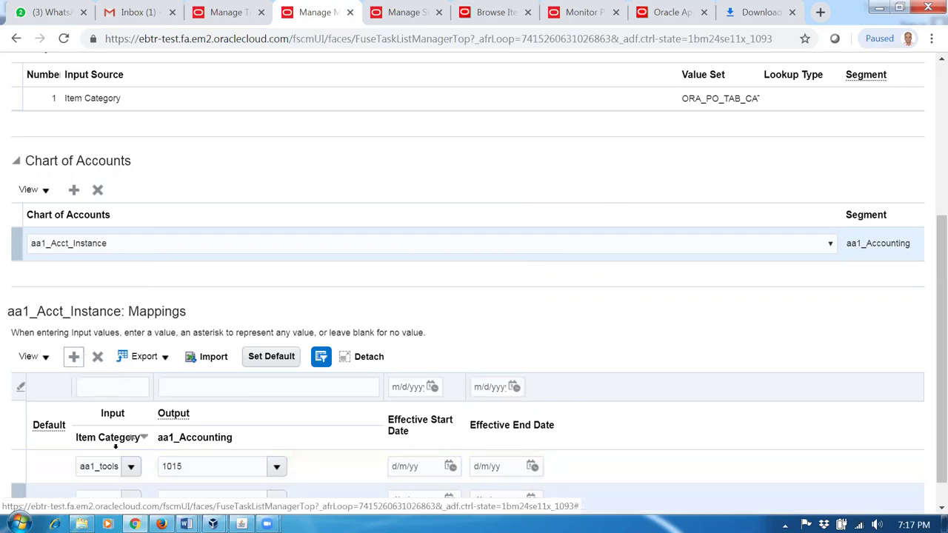
click(132, 468)
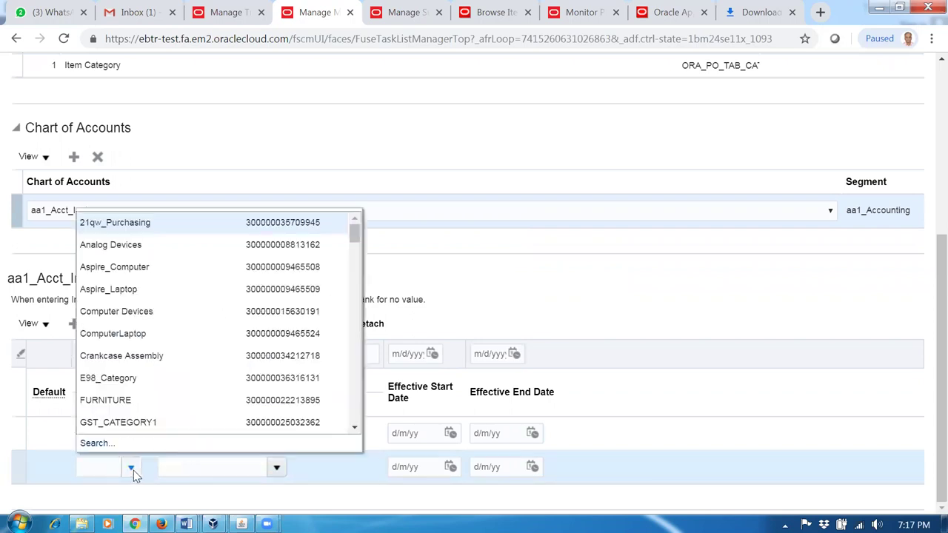
click(96, 443)
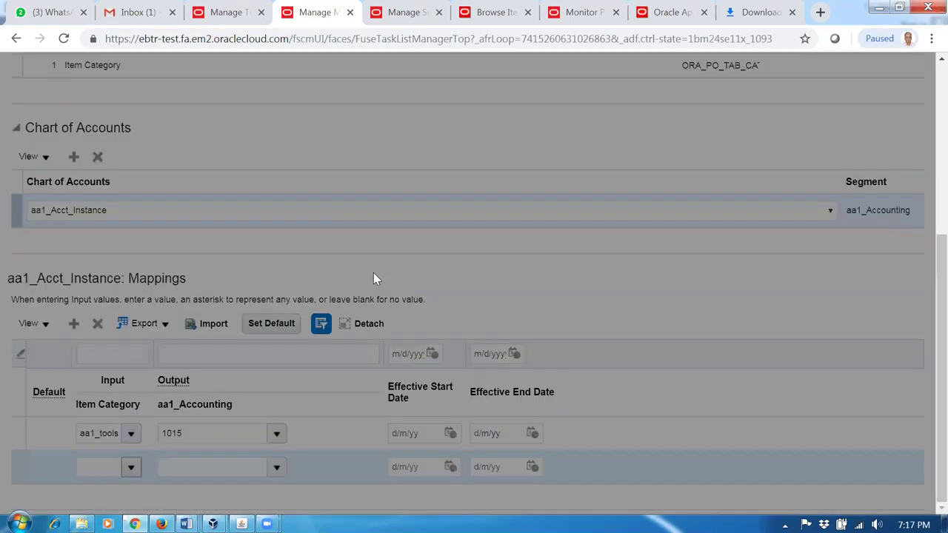
text(aa1)
click(557, 307)
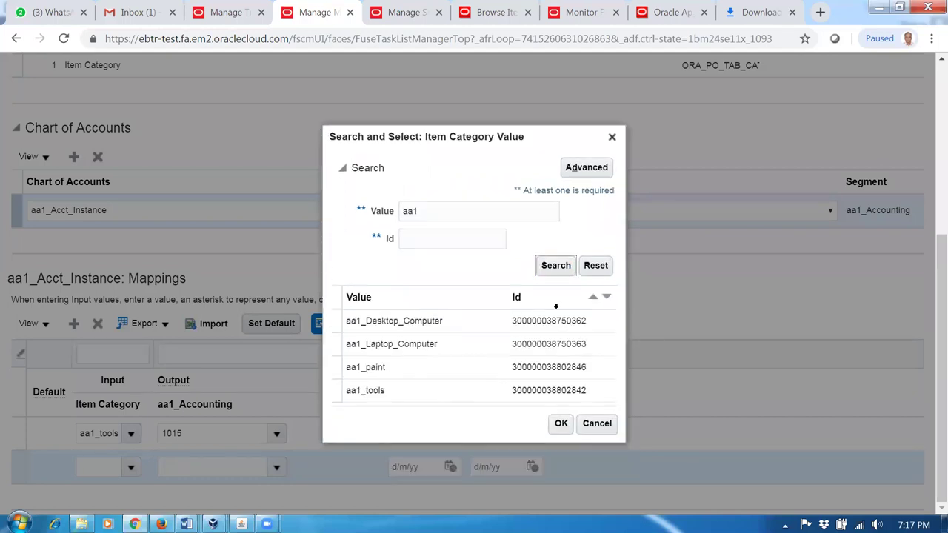
click(447, 369)
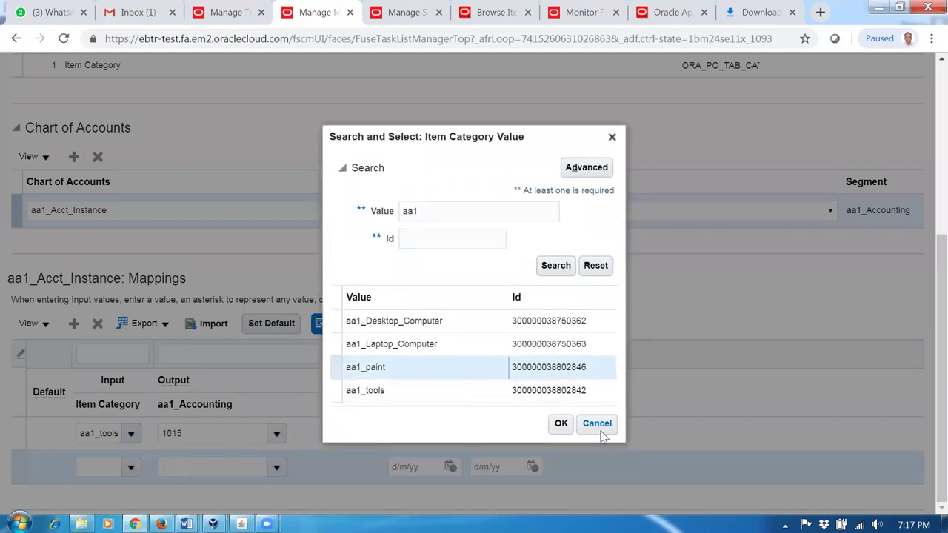
click(559, 424)
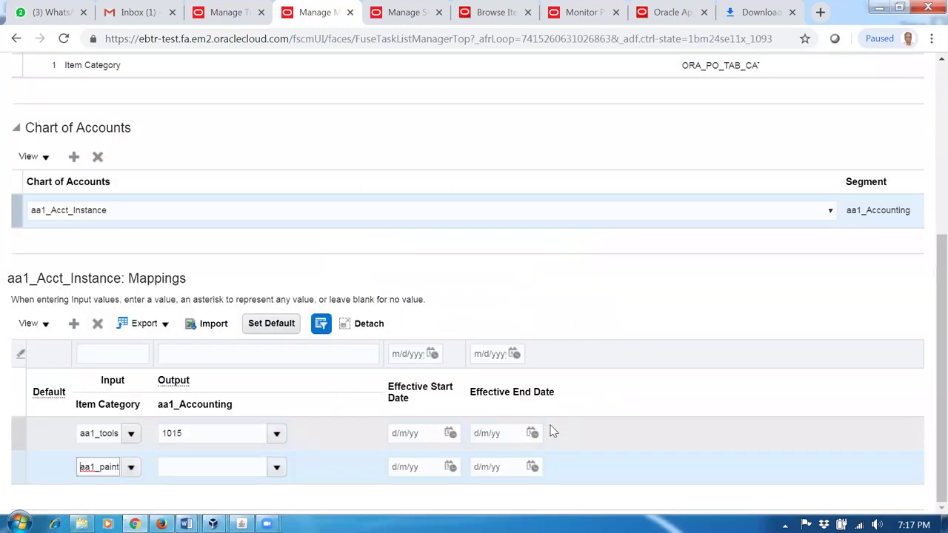
Step: Choose 1016 as the output value for the aa1_paint row and commit it
click(276, 468)
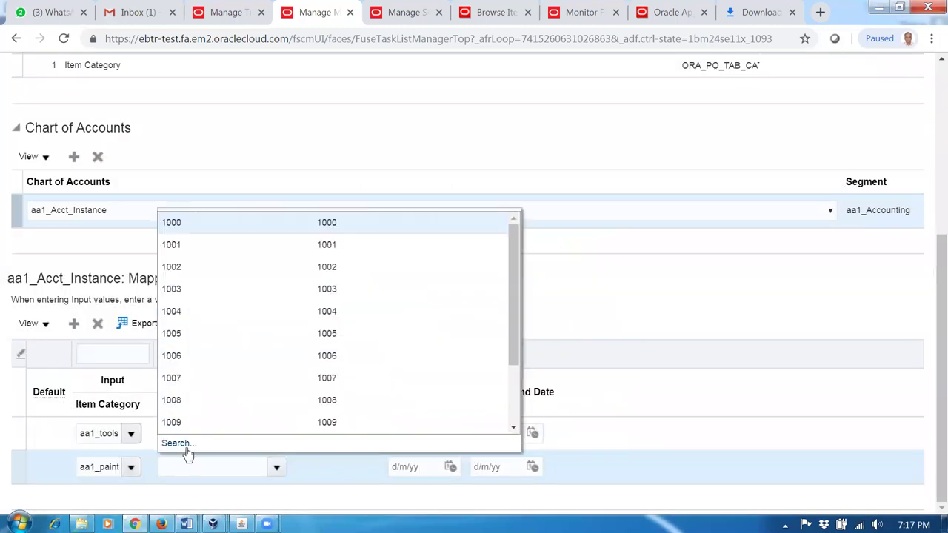
drag(516, 356, 554, 422)
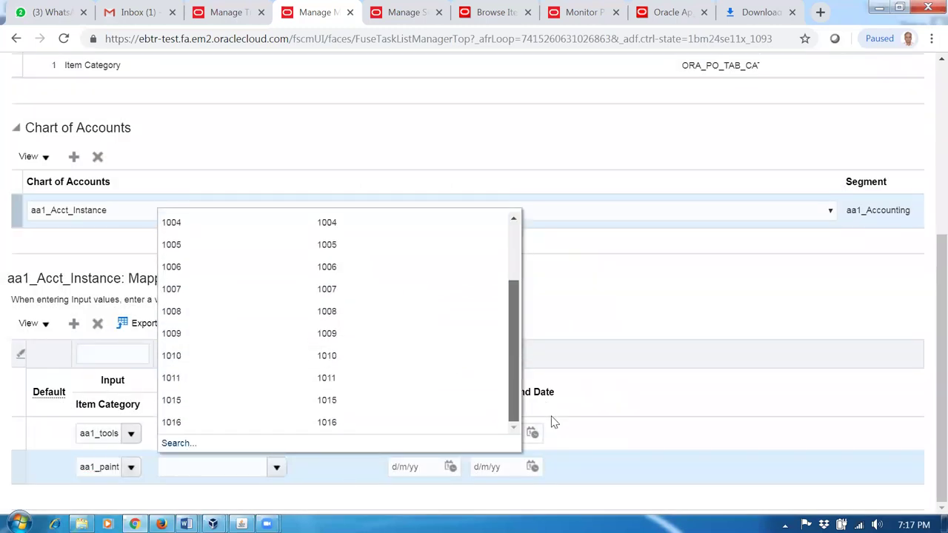
click(297, 422)
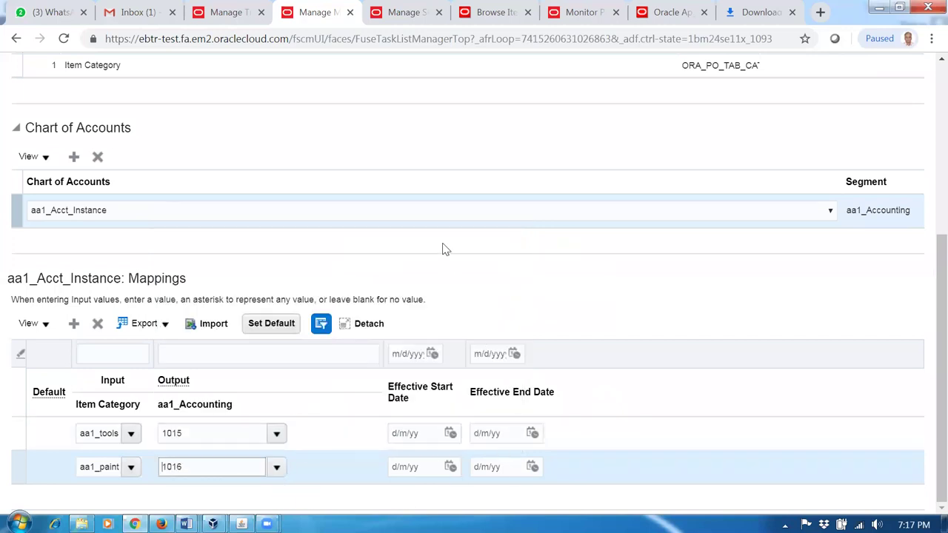
click(469, 277)
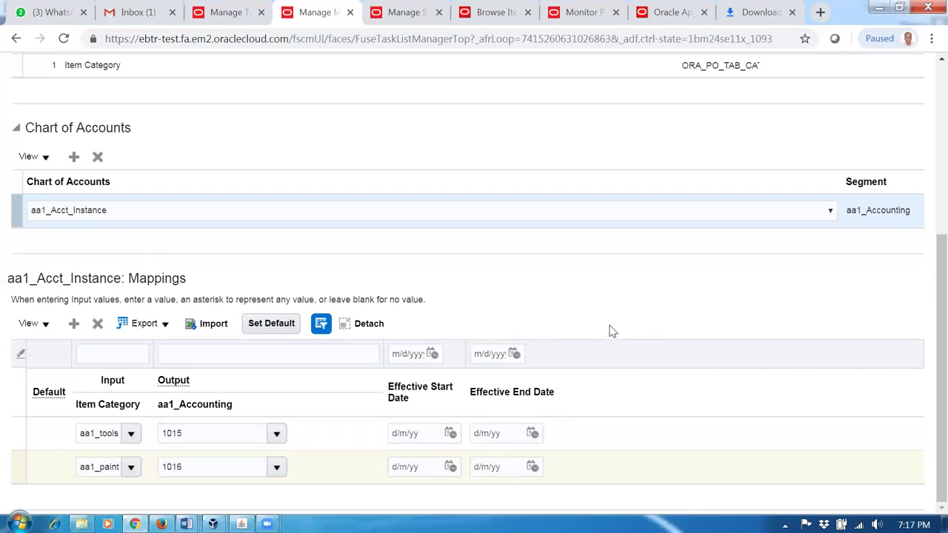
Step: Save and close AA1_MAP_SET, then bring up the Fusion Purchasing Accounting Word document
scroll(609, 330, up, 4)
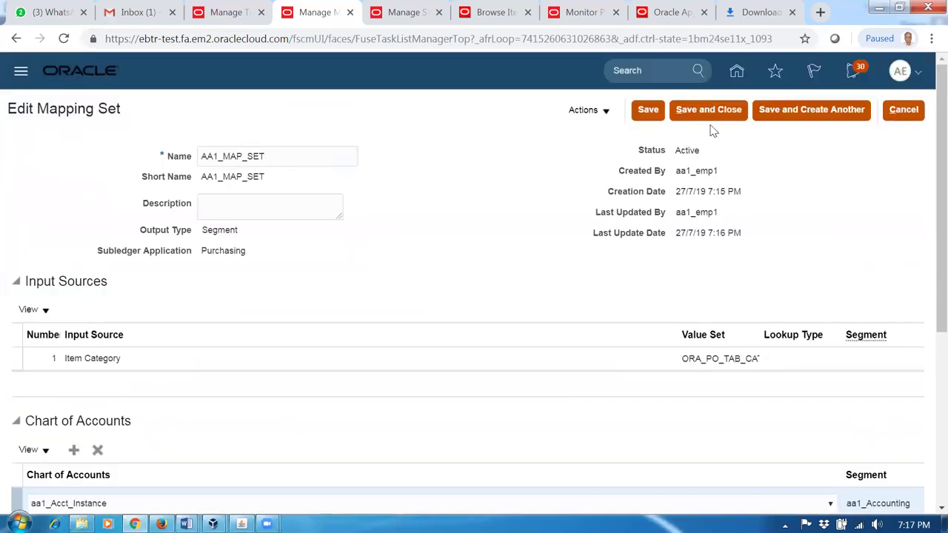
click(702, 112)
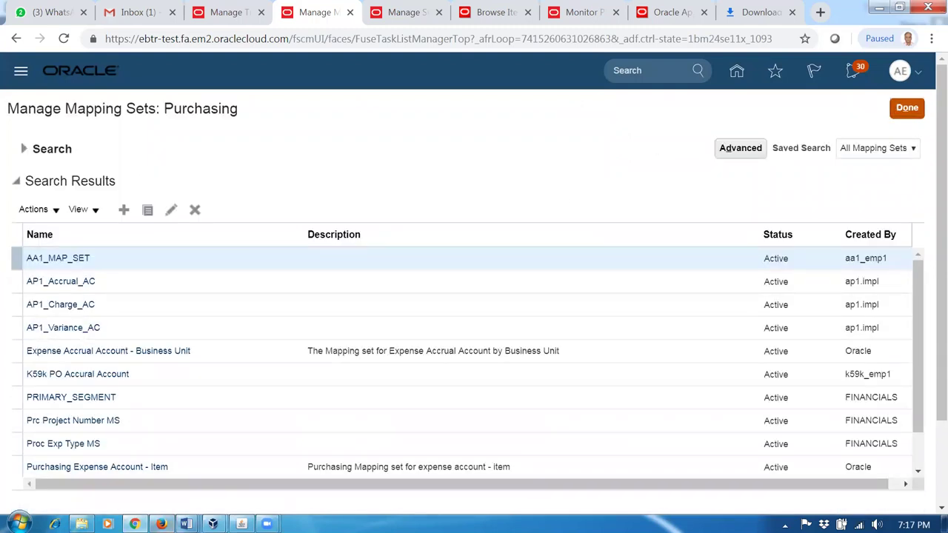
mouse_move(186, 523)
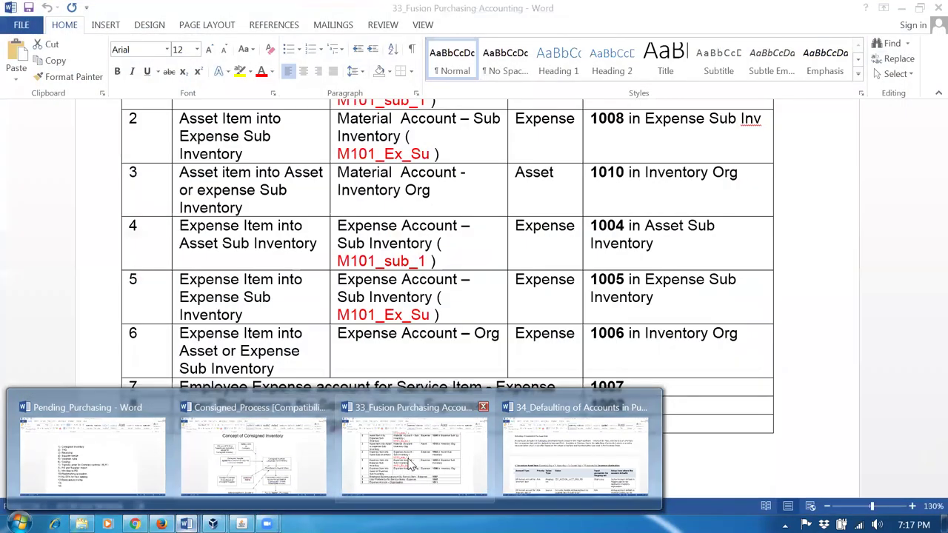
click(411, 468)
Step: Scroll through the Word mapping-set table and highlight the 1006 value in row 6 to check it
click(417, 478)
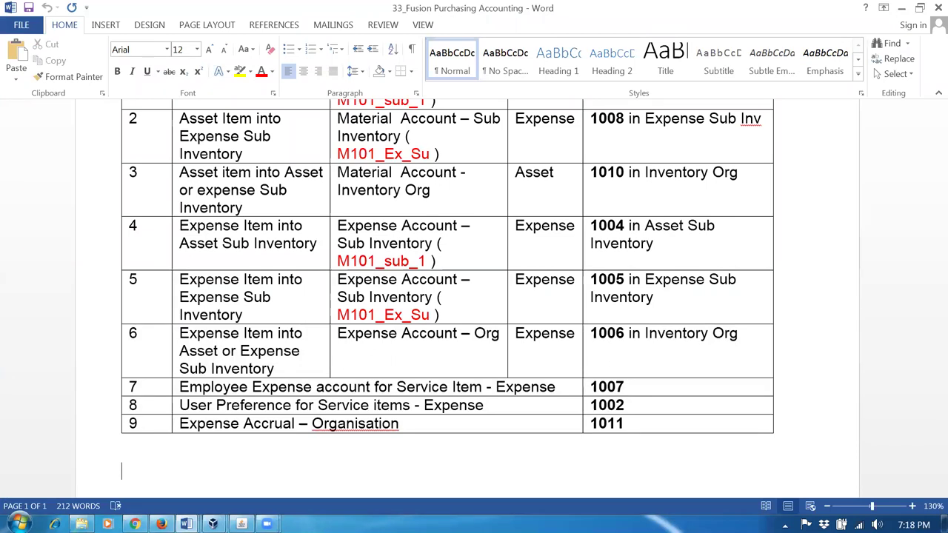
scroll(418, 483, up, 1)
scroll(447, 298, up, 5)
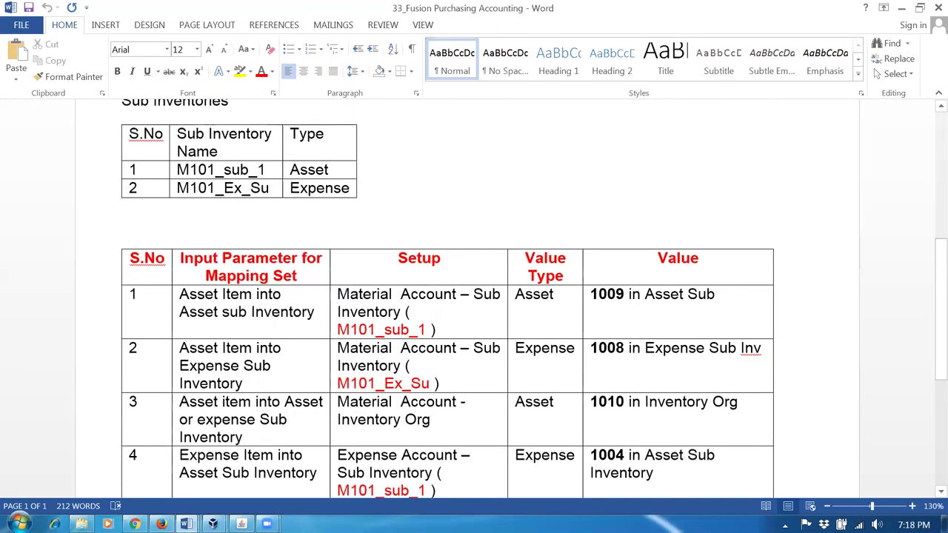
scroll(381, 332, down, 2)
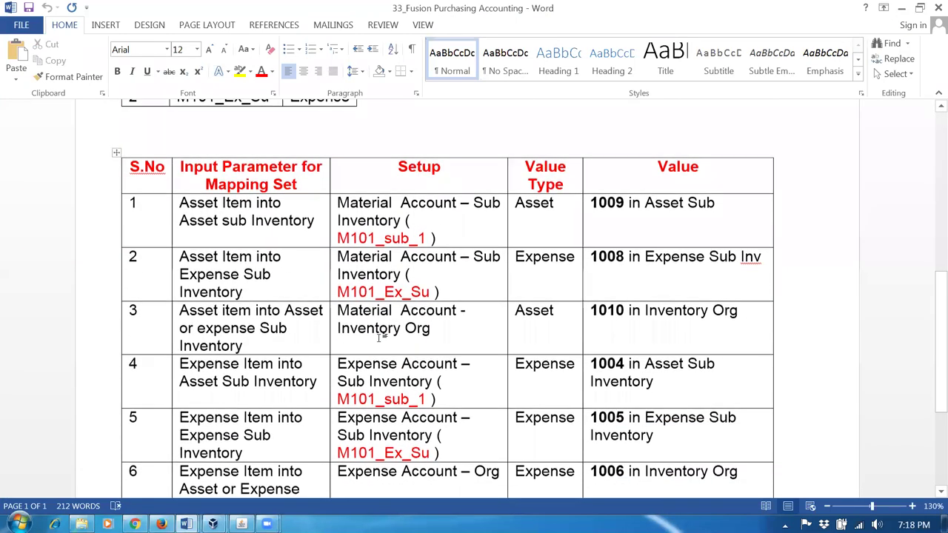
drag(597, 319, 666, 322)
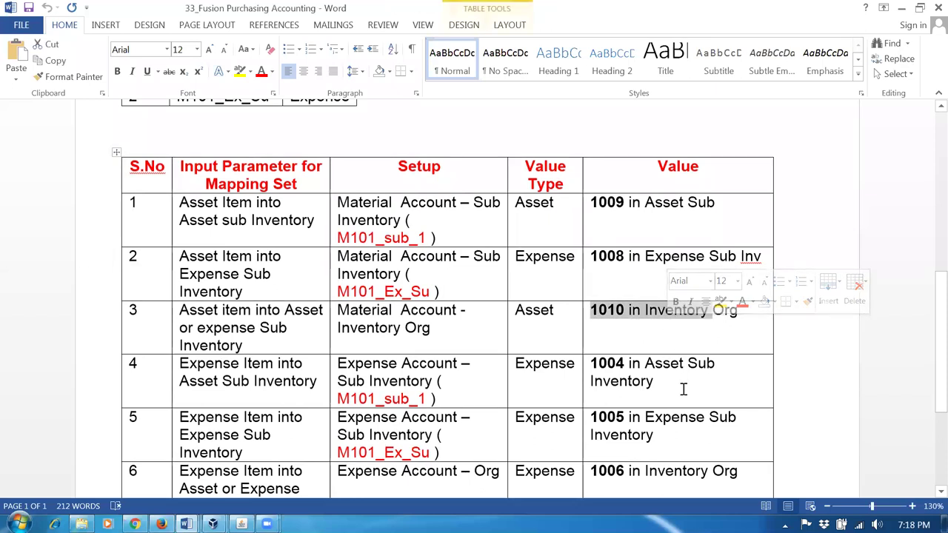
scroll(674, 400, down, 2)
drag(599, 383, 649, 384)
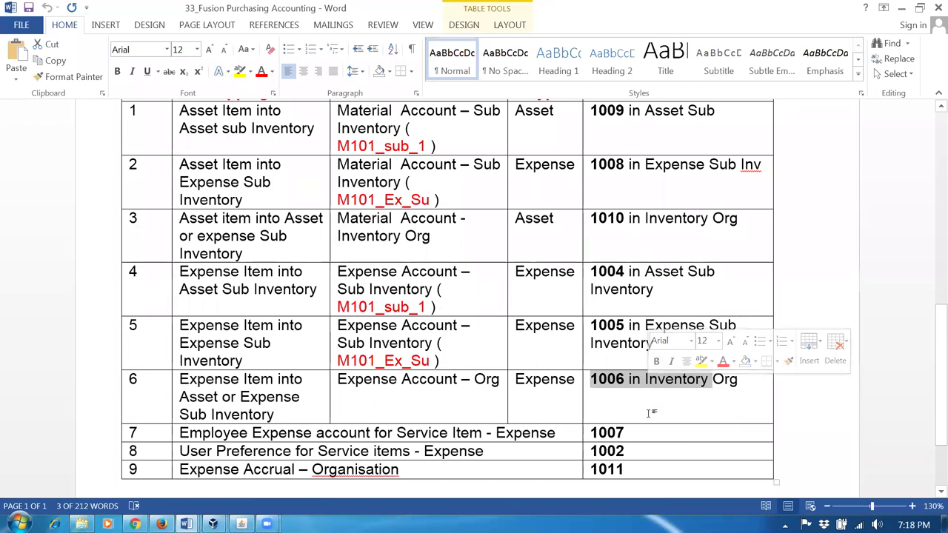
click(548, 384)
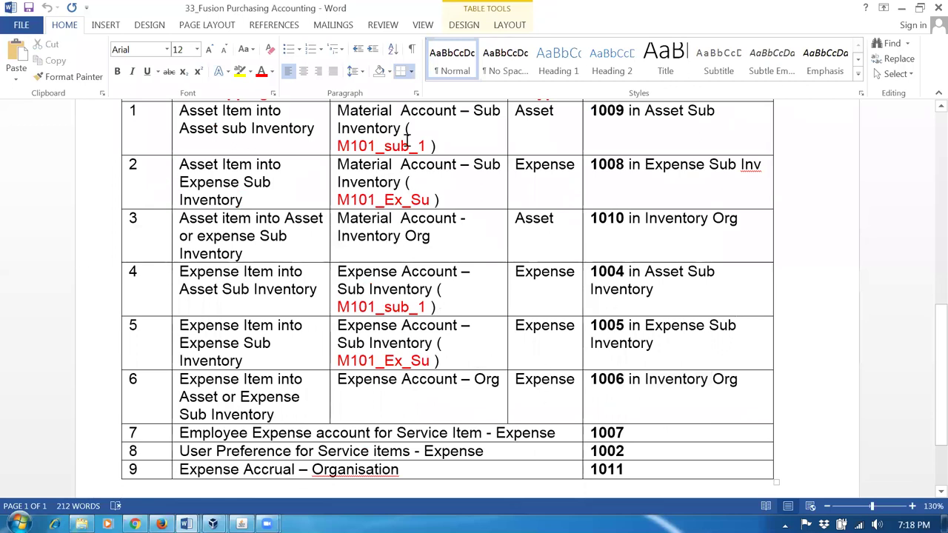
Step: Review the Setup entries for rows 1 to 5, then return to Oracle in the browser
scroll(419, 199, up, 2)
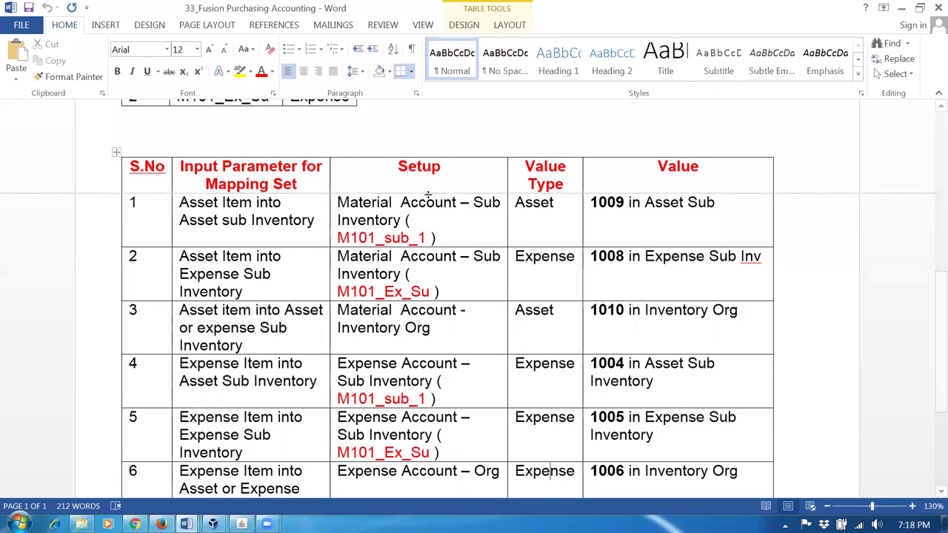
drag(427, 202, 471, 472)
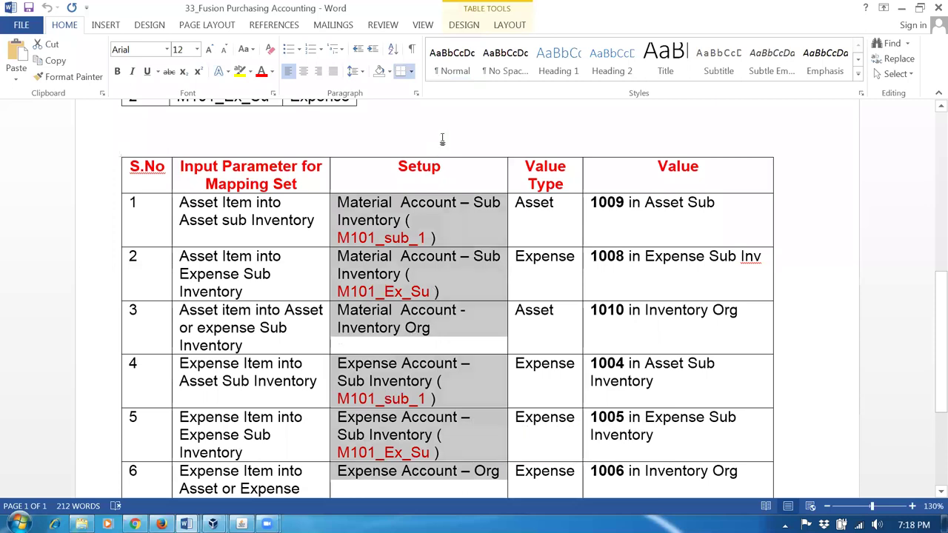
click(122, 134)
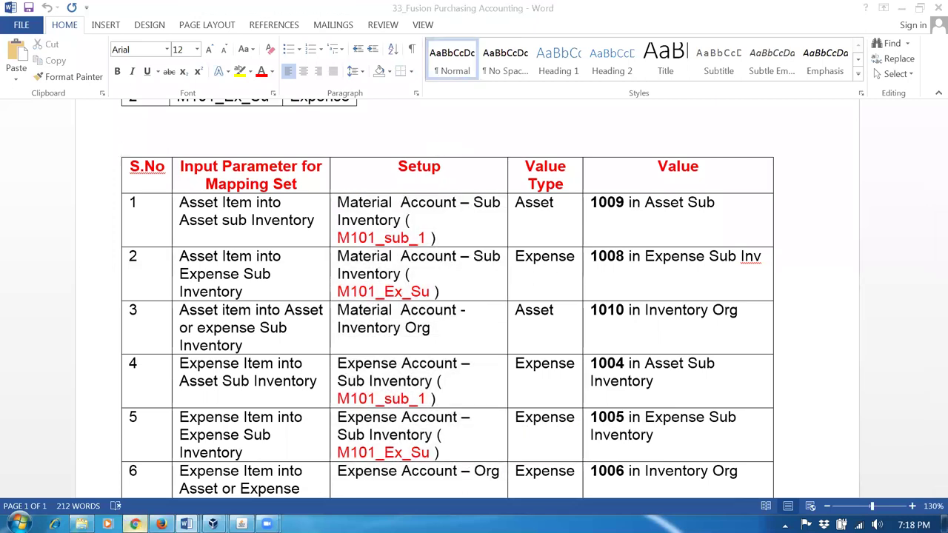
click(135, 524)
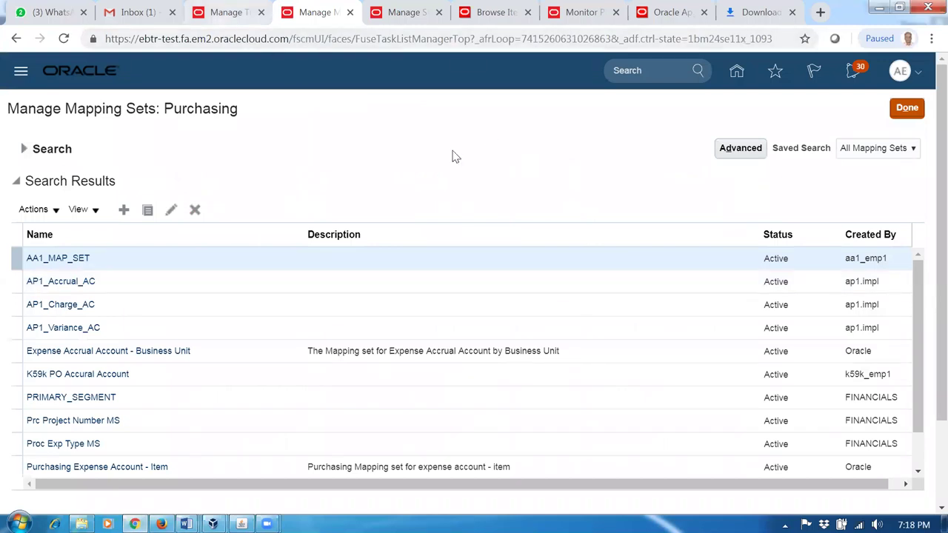
Step: On the Manage Transaction Account Definitions page, select AA1_TAD and open it in edit mode
click(231, 13)
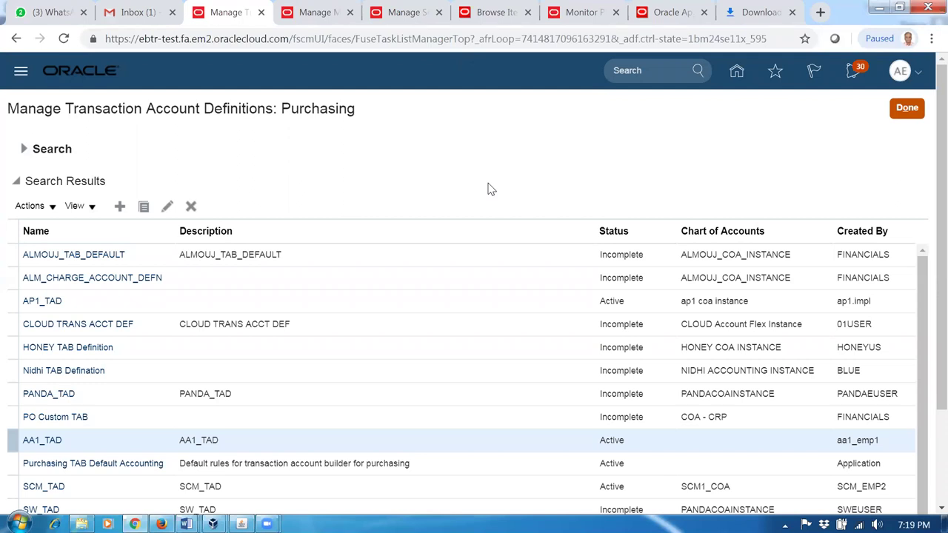
click(13, 443)
click(168, 206)
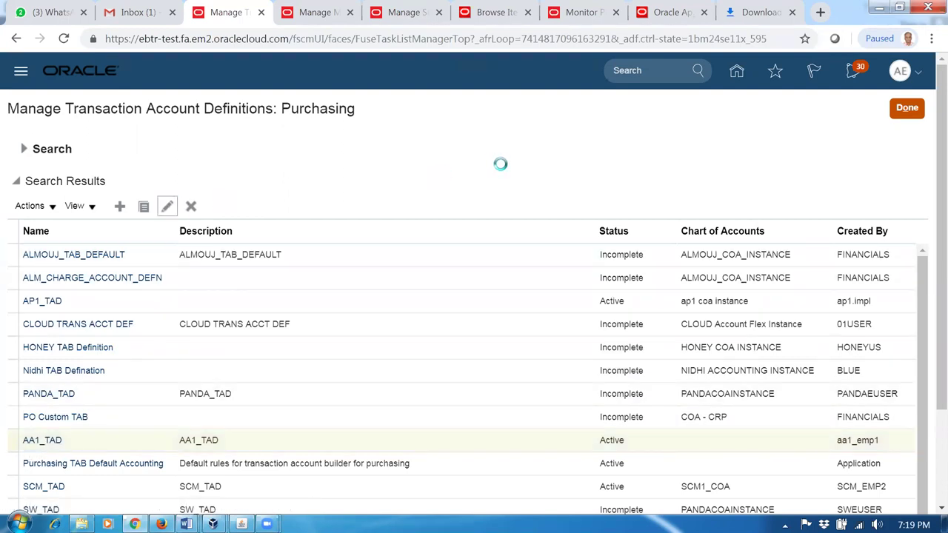
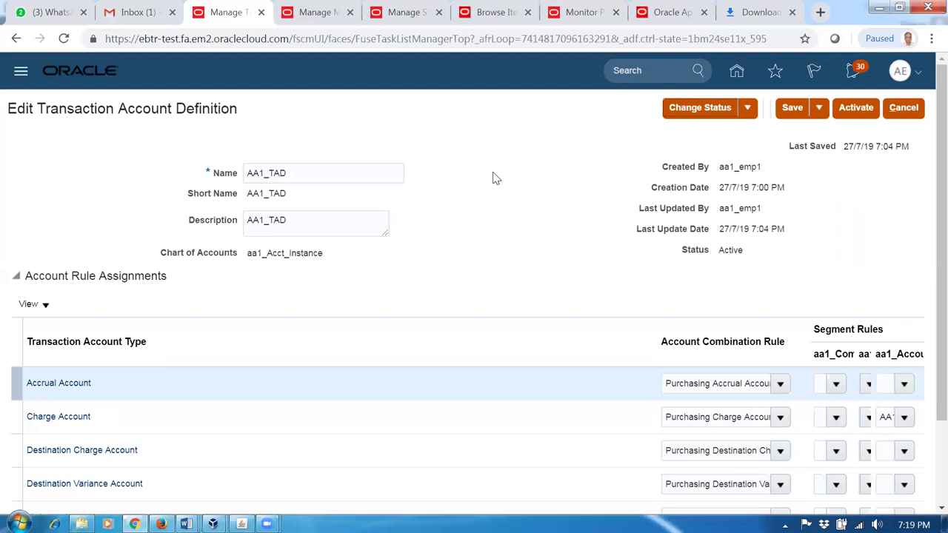
Step: Enter AA1_RULE_1 as the Charge Account's aa1_Account segment rule, then go to Manage Mapping Sets
click(150, 429)
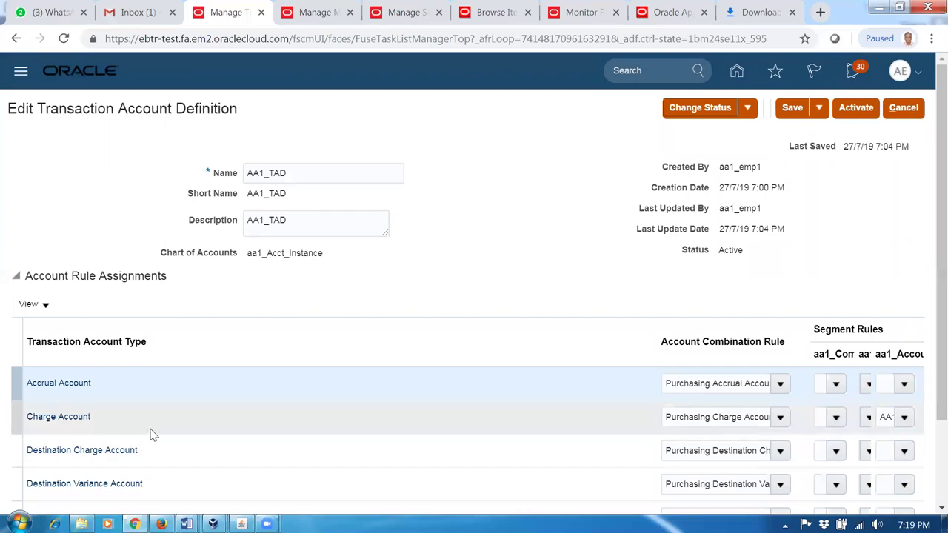
click(888, 418)
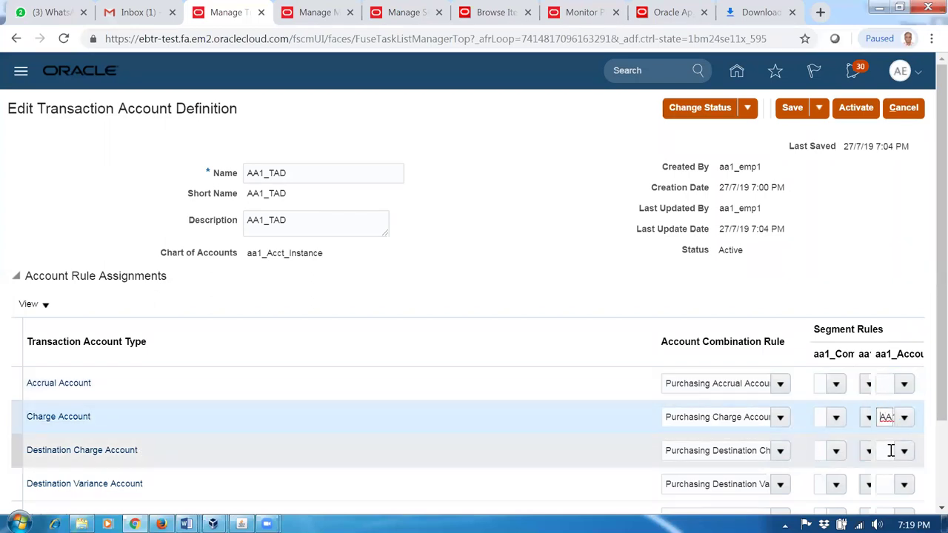
text(AA1_RULE_1)
key(Tab)
key(End)
key(Home)
click(317, 13)
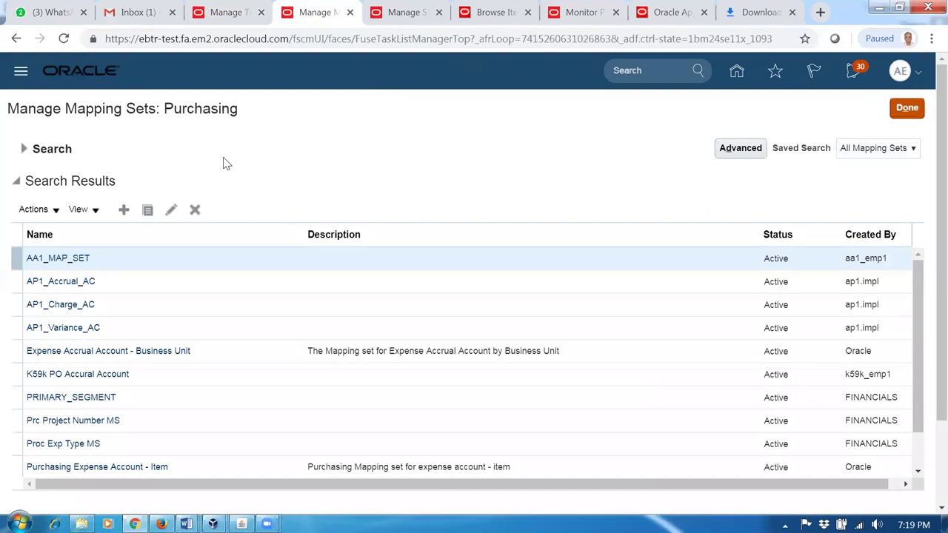
click(426, 13)
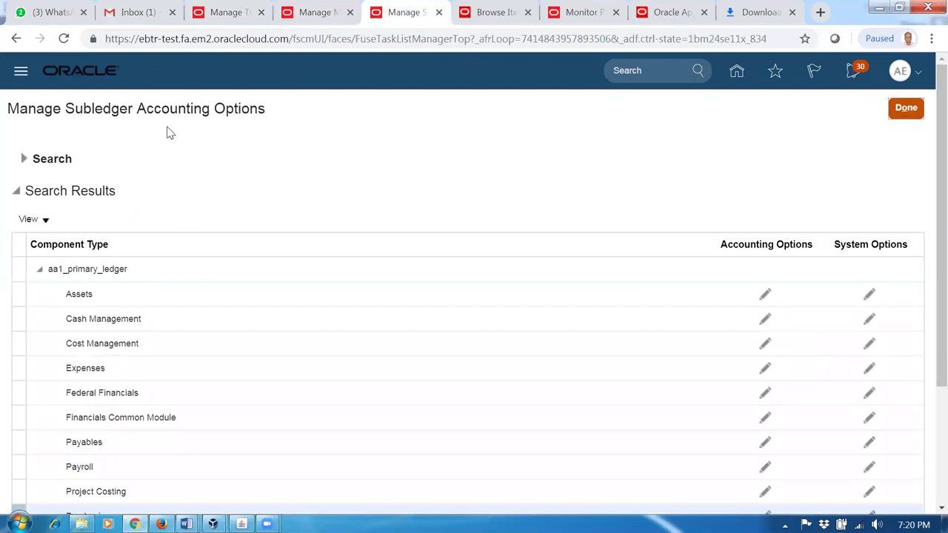
click(509, 13)
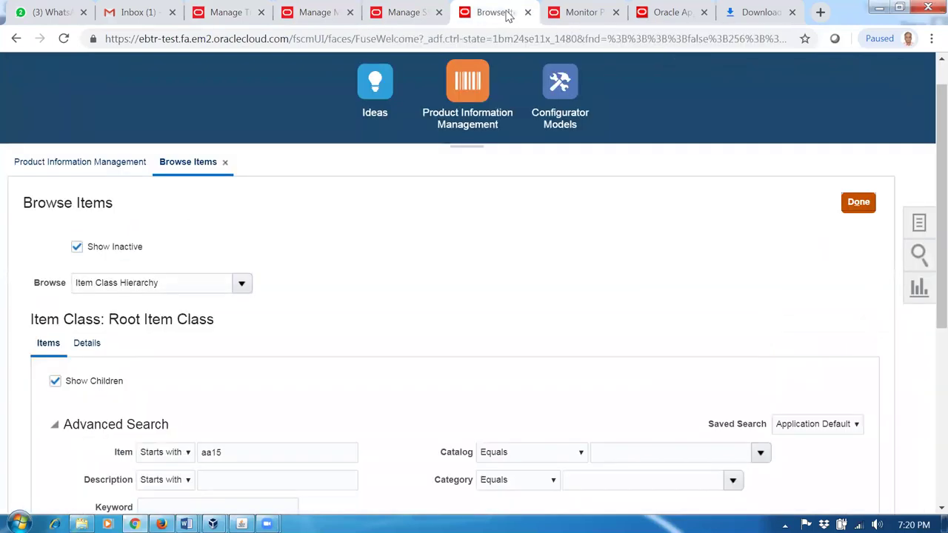
click(226, 13)
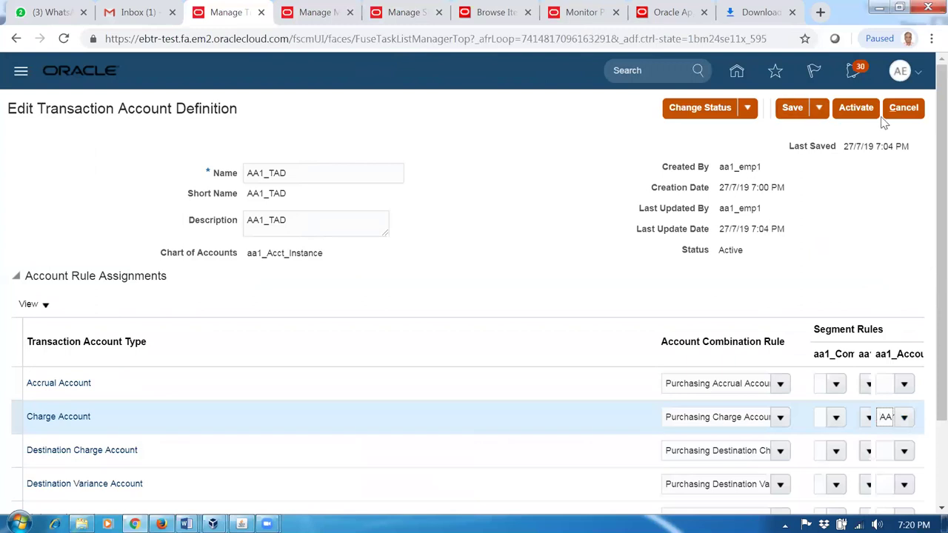
click(921, 108)
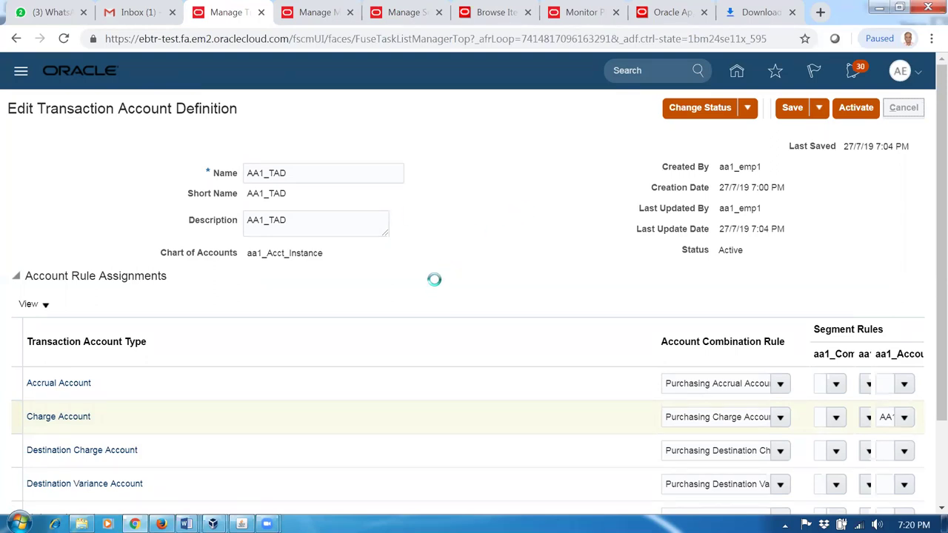
click(304, 21)
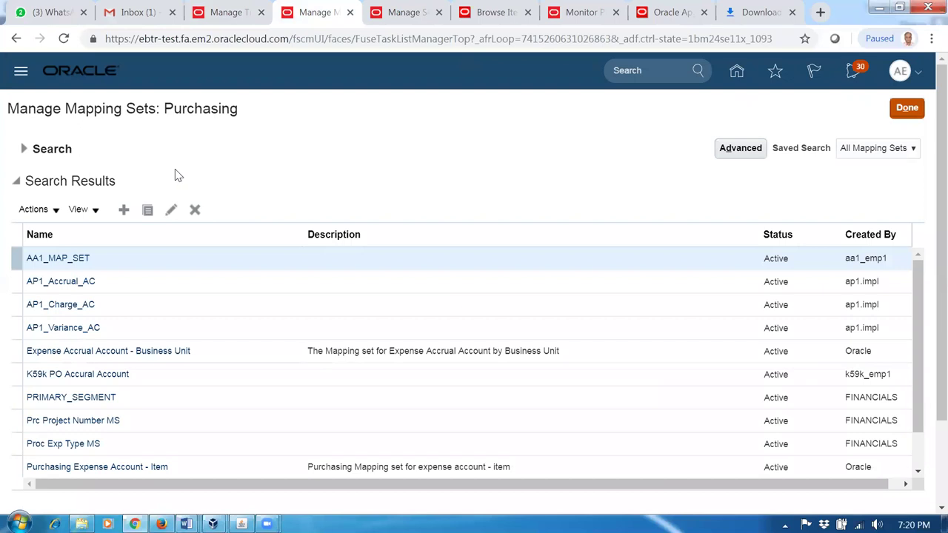
Step: Return to Setup, switch the offering from Financials back to Procurement, and open the Purchasing account rules task
click(916, 114)
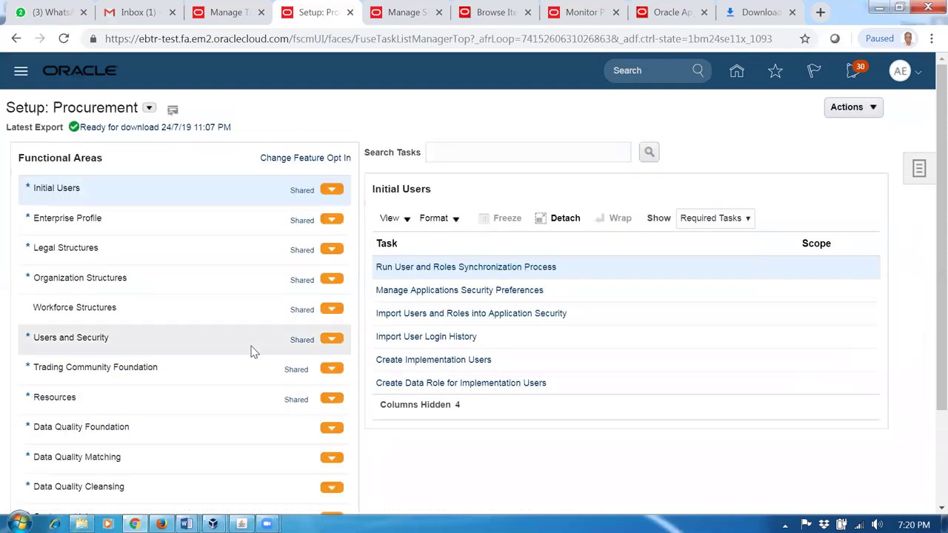
scroll(252, 356, down, 2)
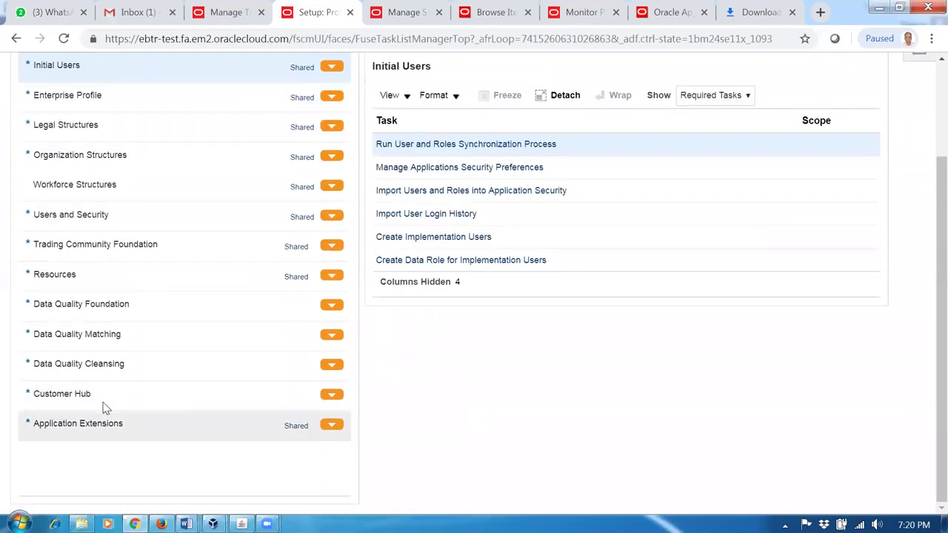
scroll(169, 195, up, 2)
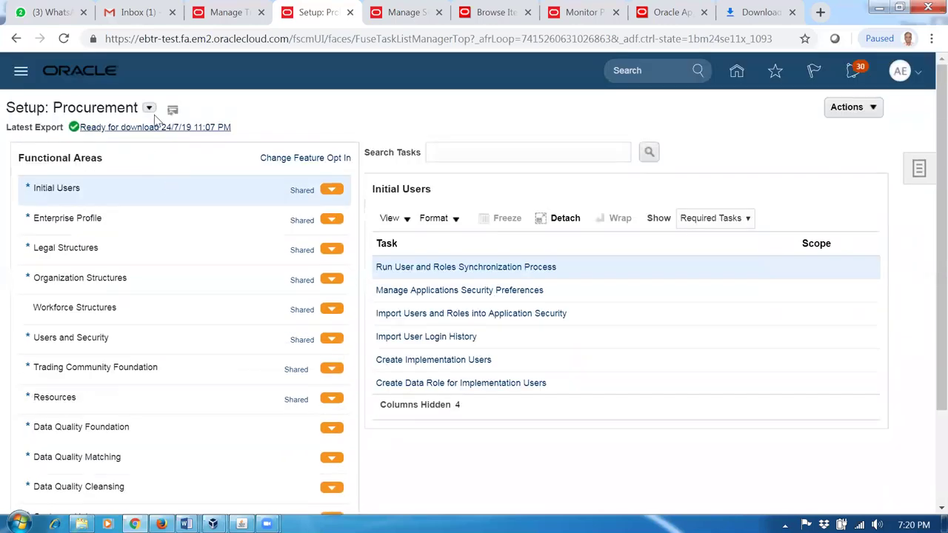
click(149, 108)
click(169, 145)
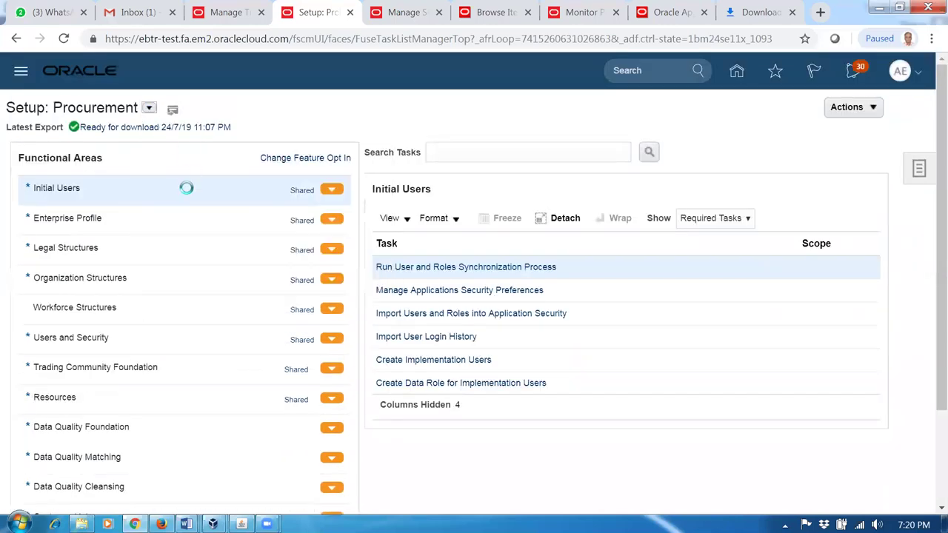
click(130, 108)
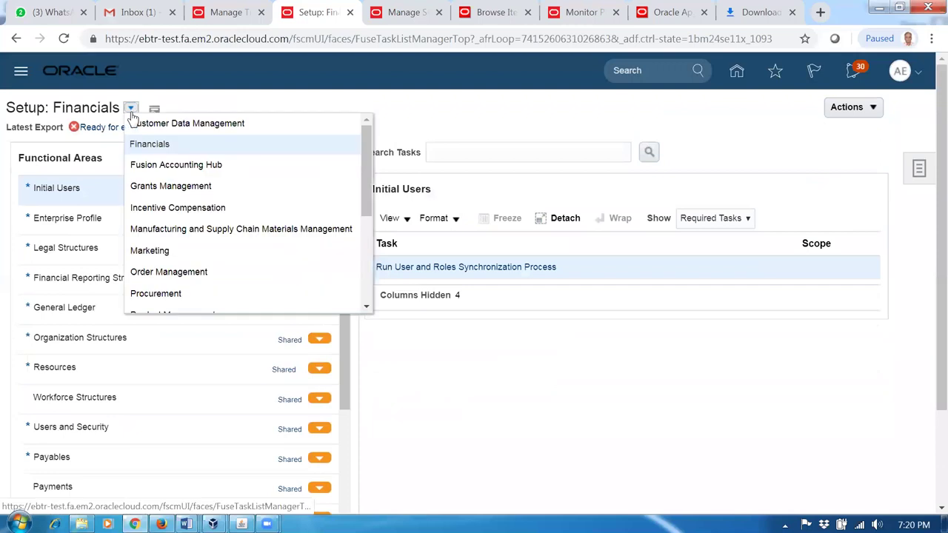
click(169, 295)
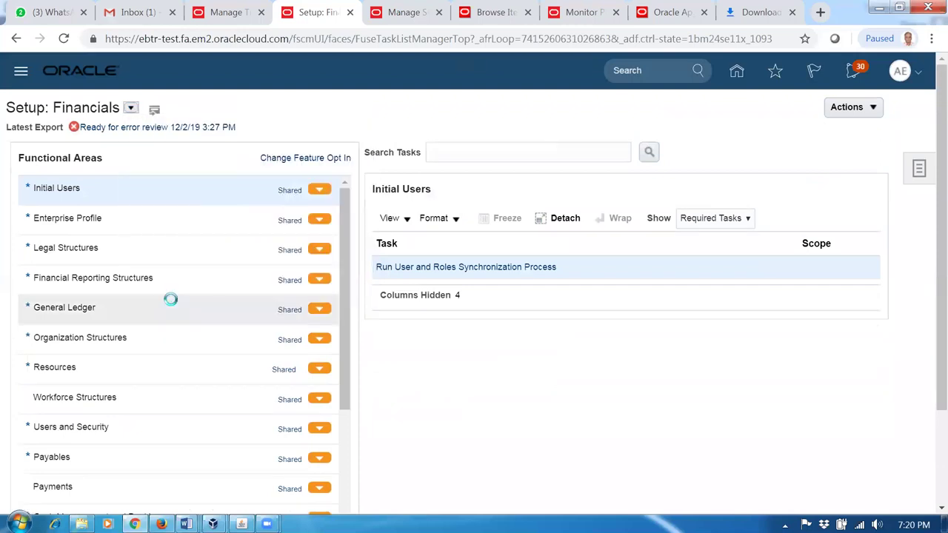
scroll(176, 331, down, 5)
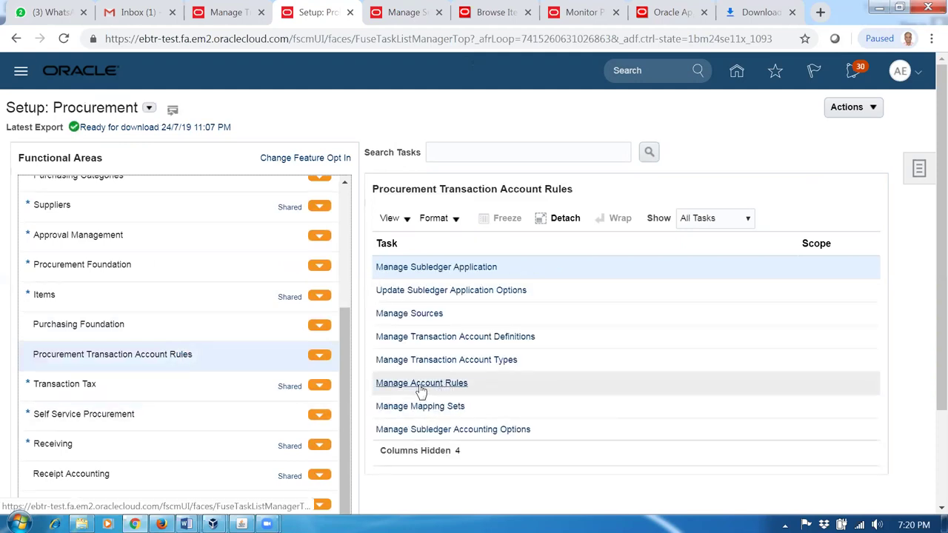
click(422, 385)
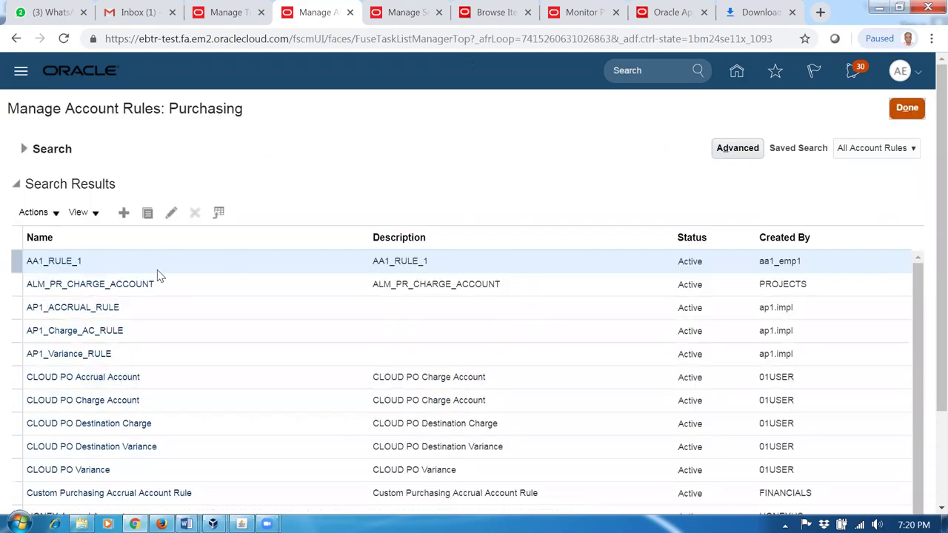
Step: Change AA1_RULE_1's value type to Mapping set with value AA1_MAP_SET and save the rule
click(171, 214)
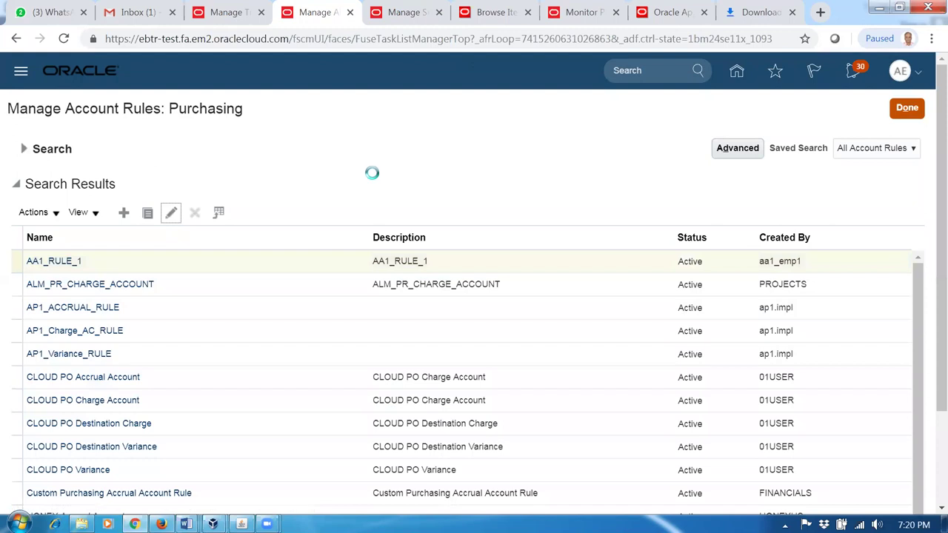
scroll(405, 326, down, 2)
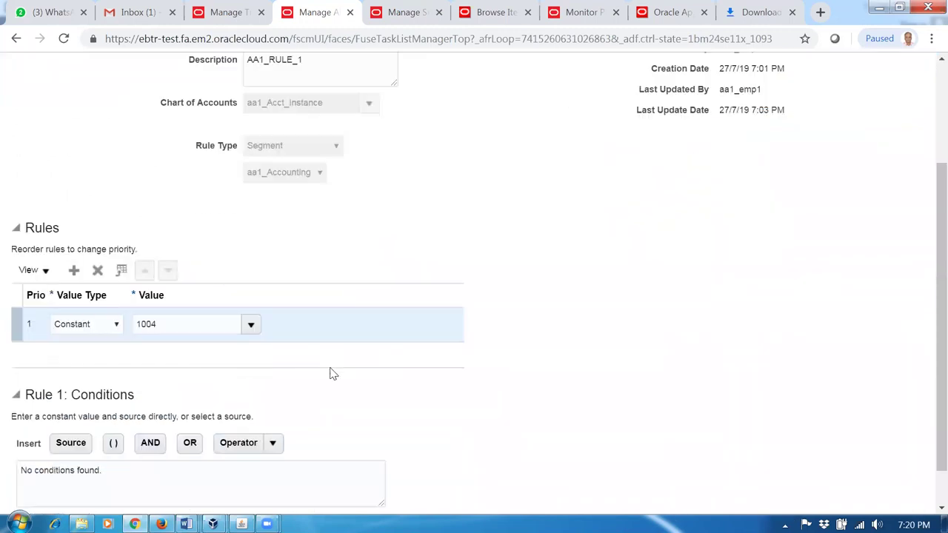
click(65, 330)
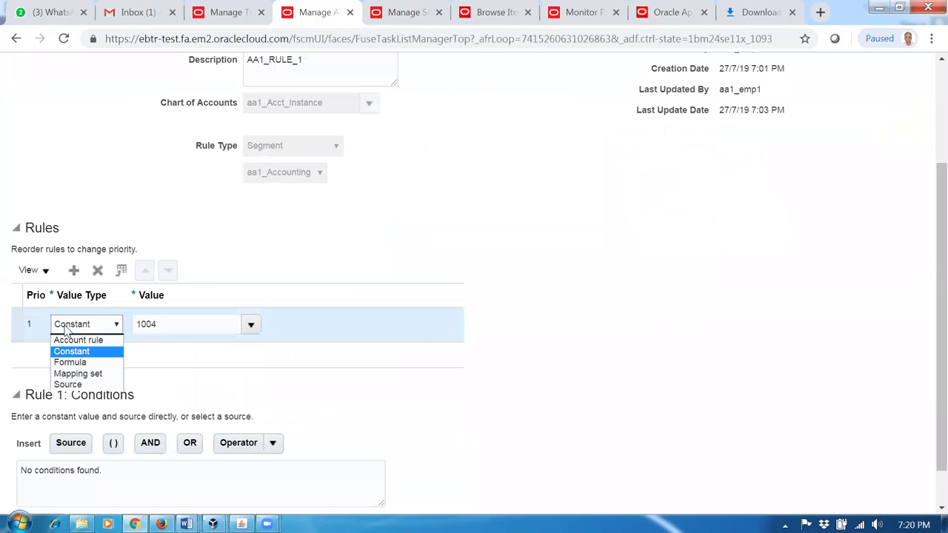
click(77, 376)
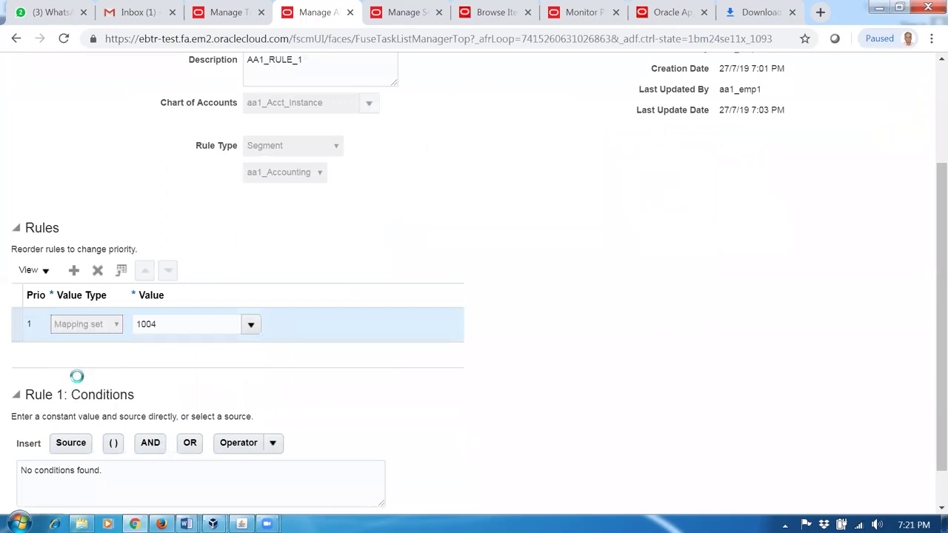
click(331, 330)
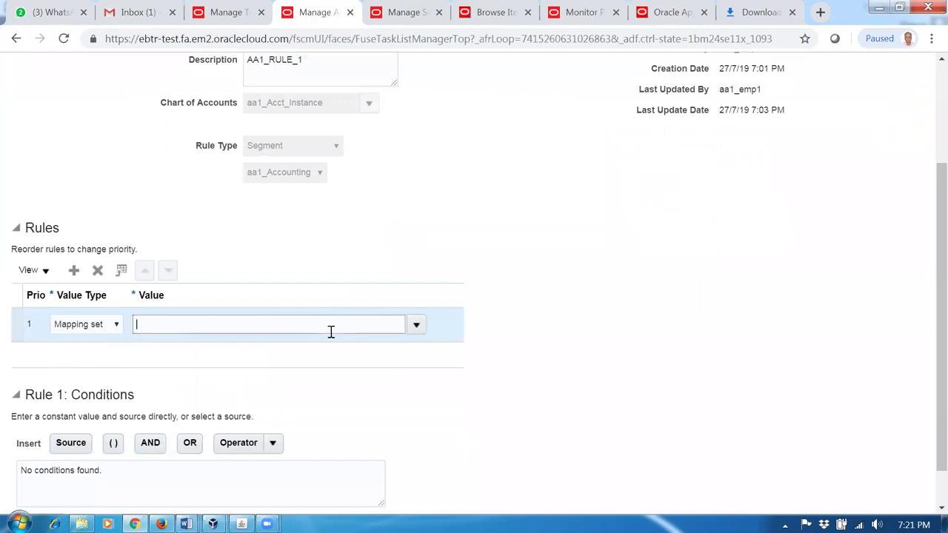
text(aa1)
key(Tab)
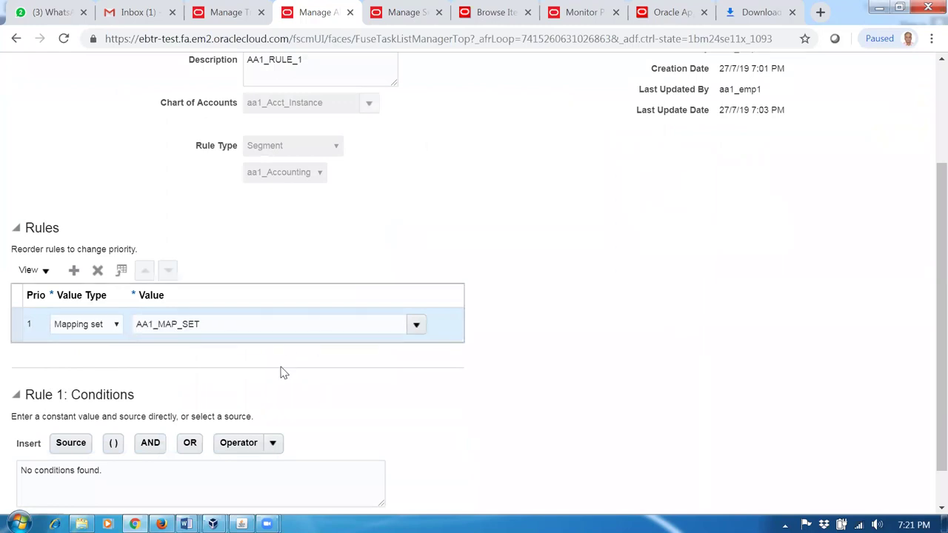
click(340, 261)
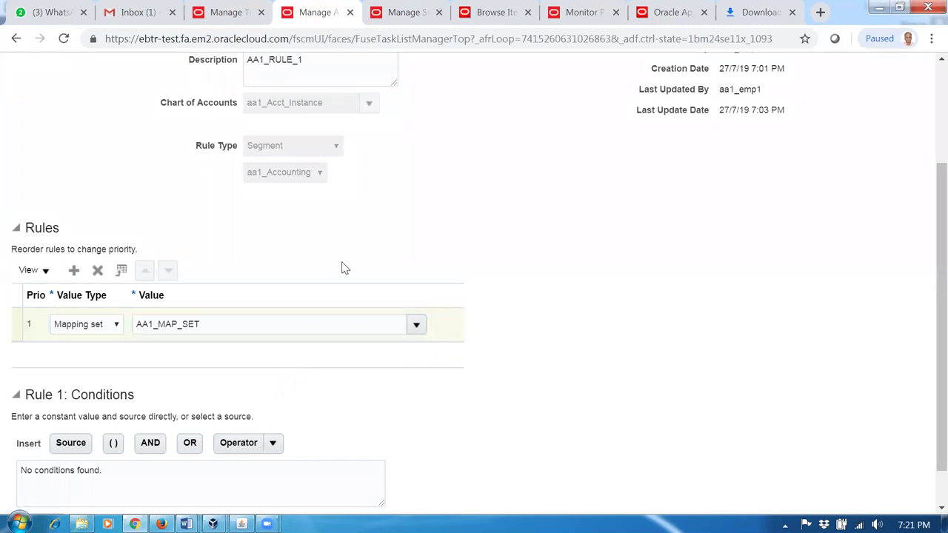
scroll(347, 394, up, 2)
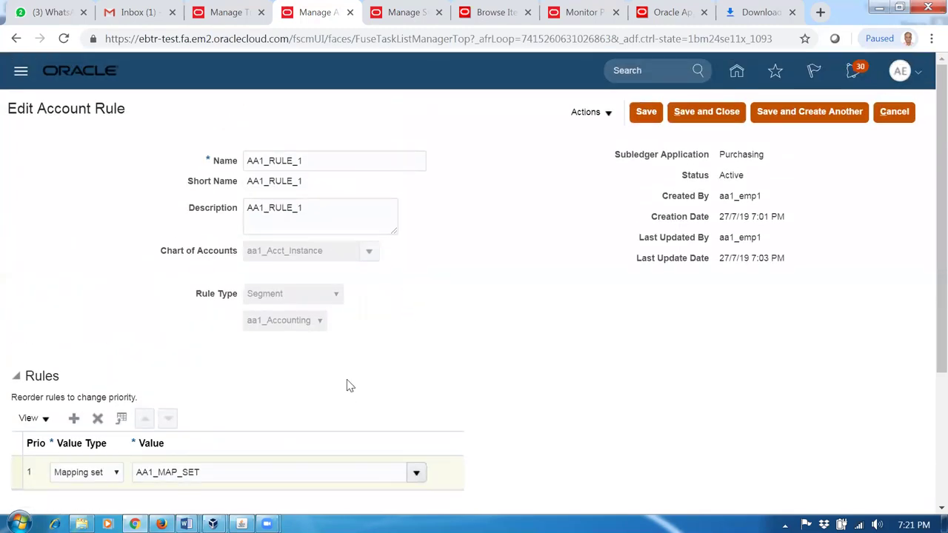
scroll(351, 361, down, 1)
scroll(335, 227, up, 1)
click(704, 117)
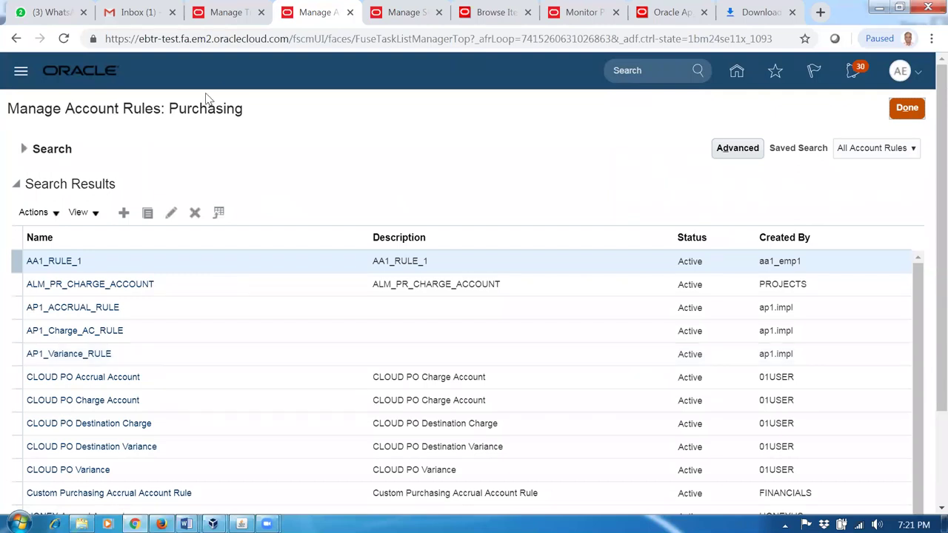
Step: Close Browse Items, keep the unsaved account definition changes, and return to the Purchasing account rules list
click(506, 12)
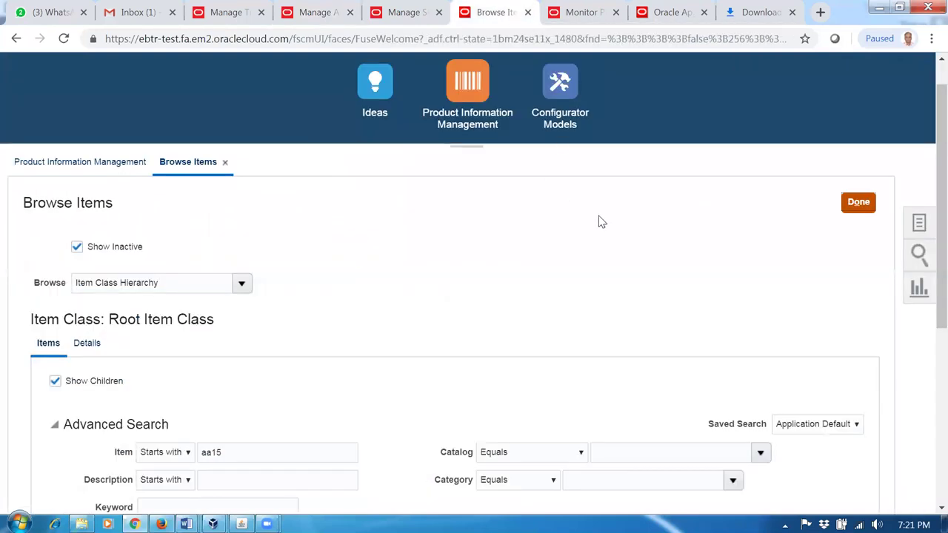
click(226, 163)
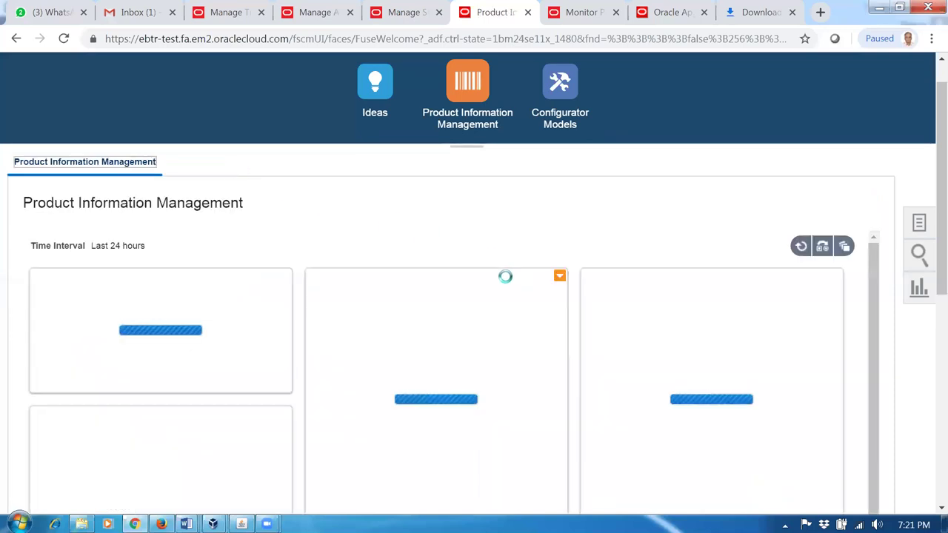
click(230, 12)
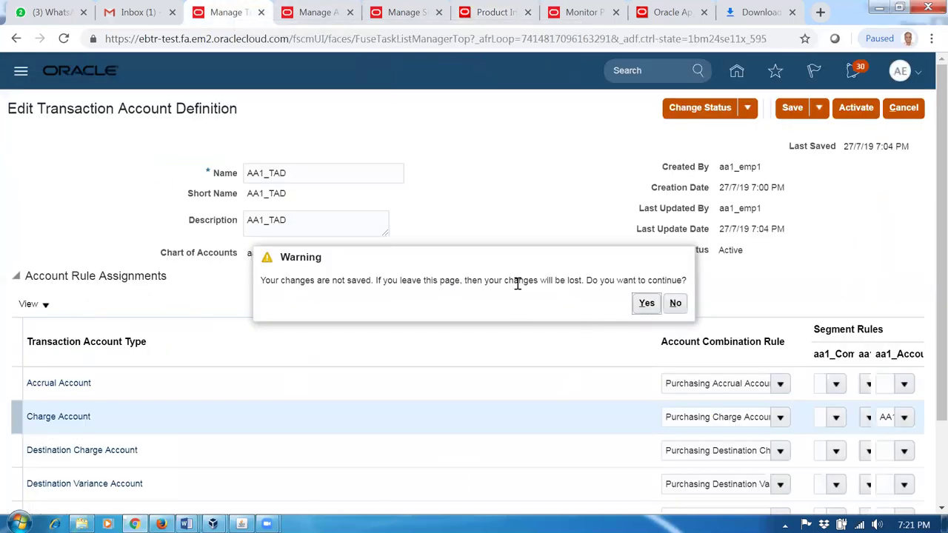
click(677, 304)
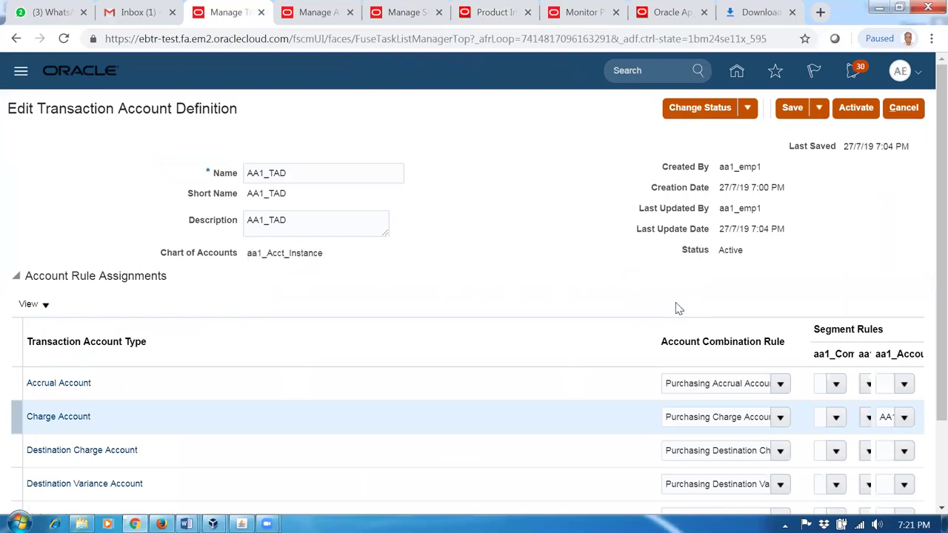
click(333, 11)
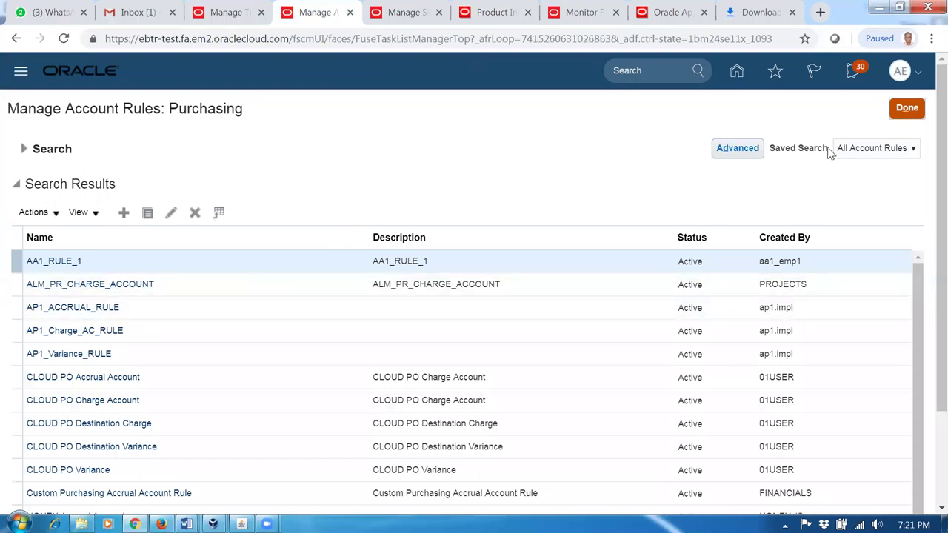
Step: Return to Setup, toggle the offering to Financials and back to Procurement, and list Procurement Transaction Account Rules tasks
click(907, 109)
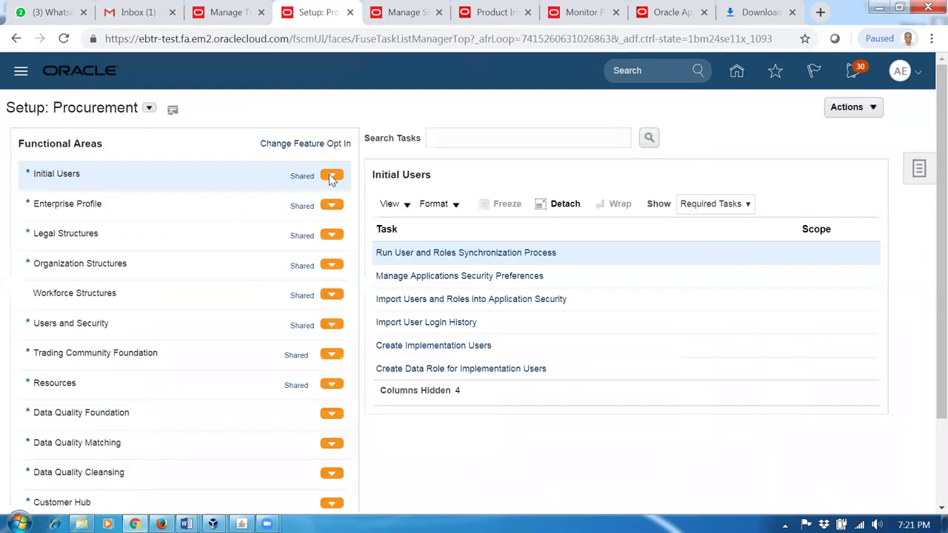
click(149, 109)
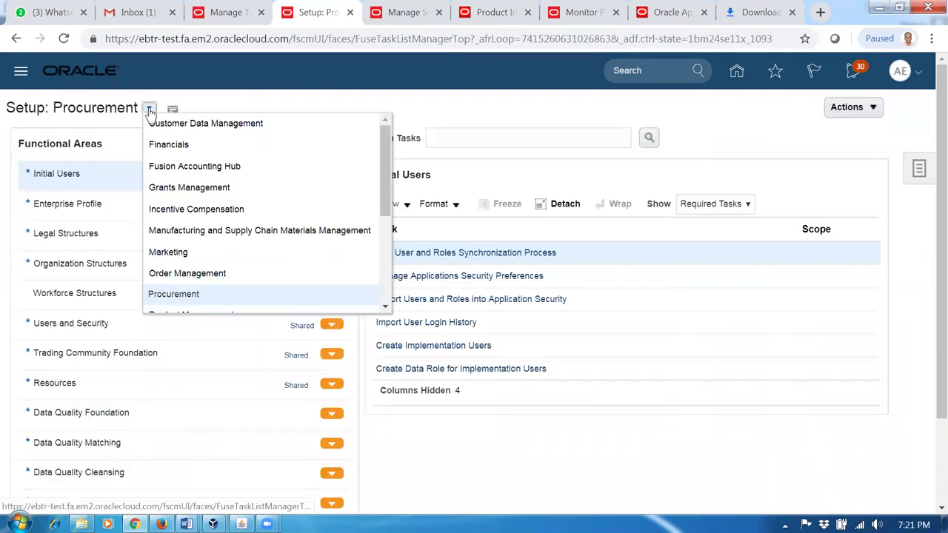
click(180, 149)
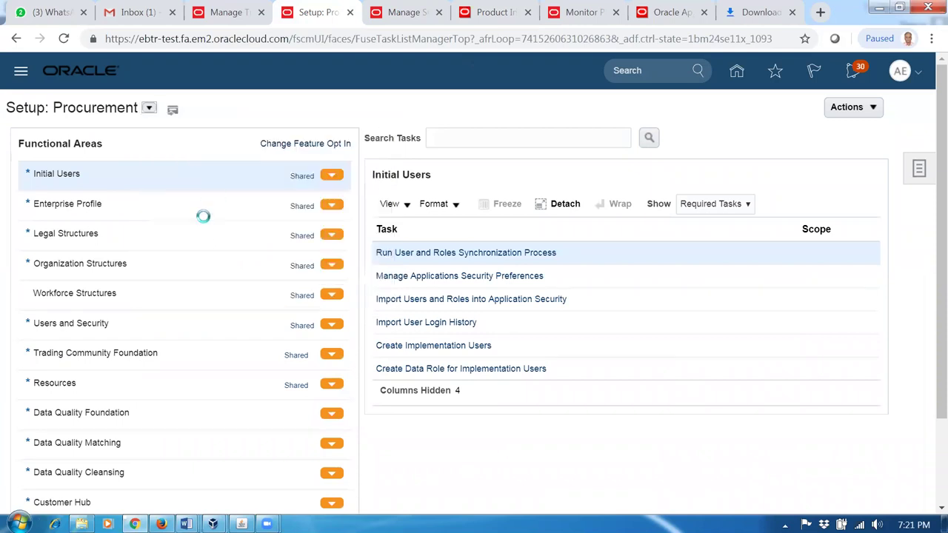
click(131, 109)
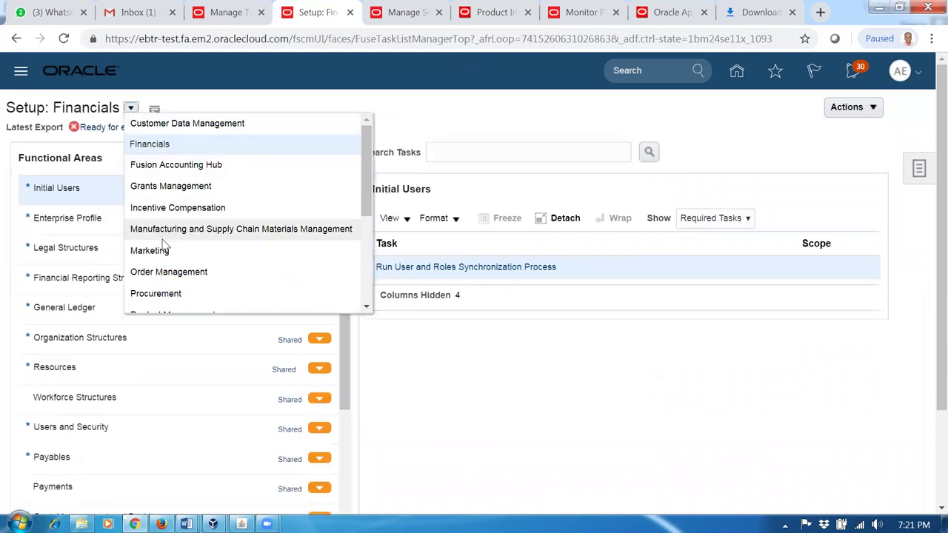
click(172, 293)
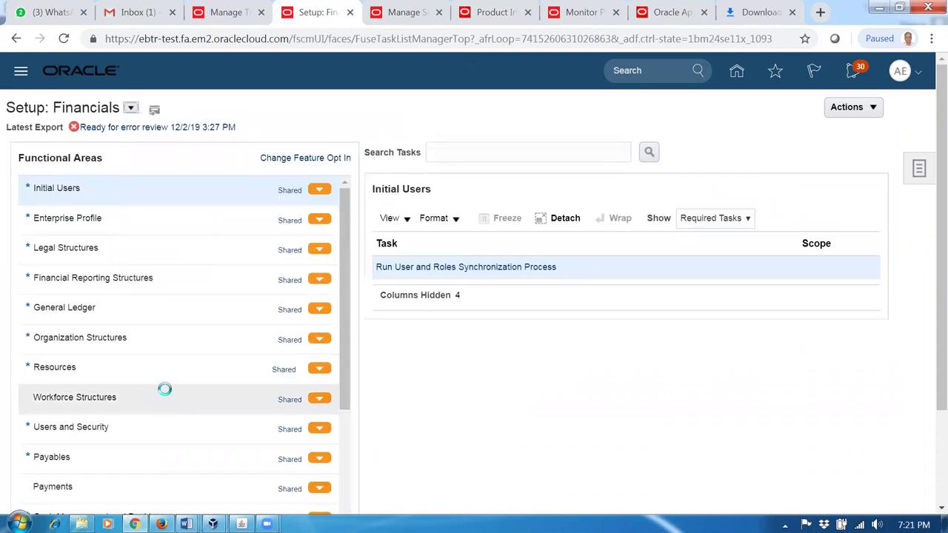
scroll(167, 401, down, 3)
click(174, 440)
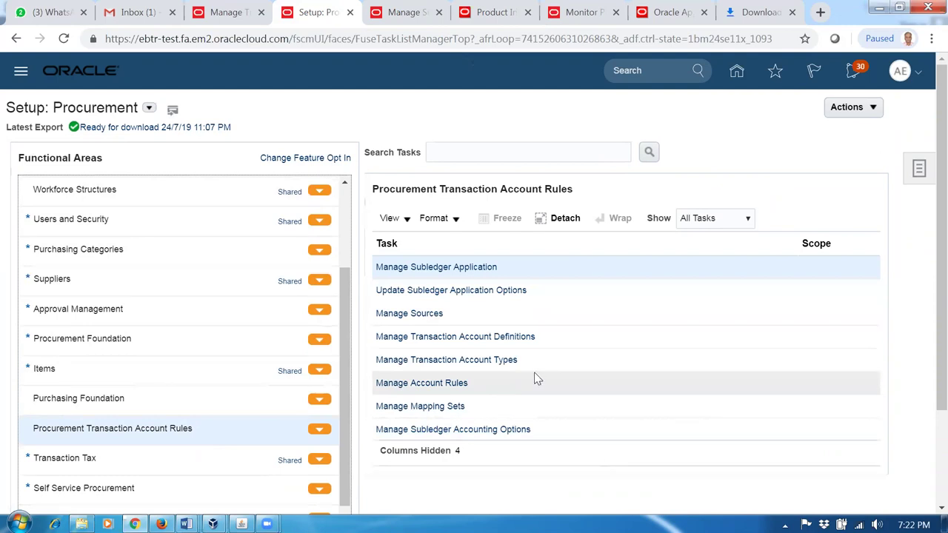
Step: Go from the Oracle home page to Procurement's Purchase Requisitions work area
click(510, 12)
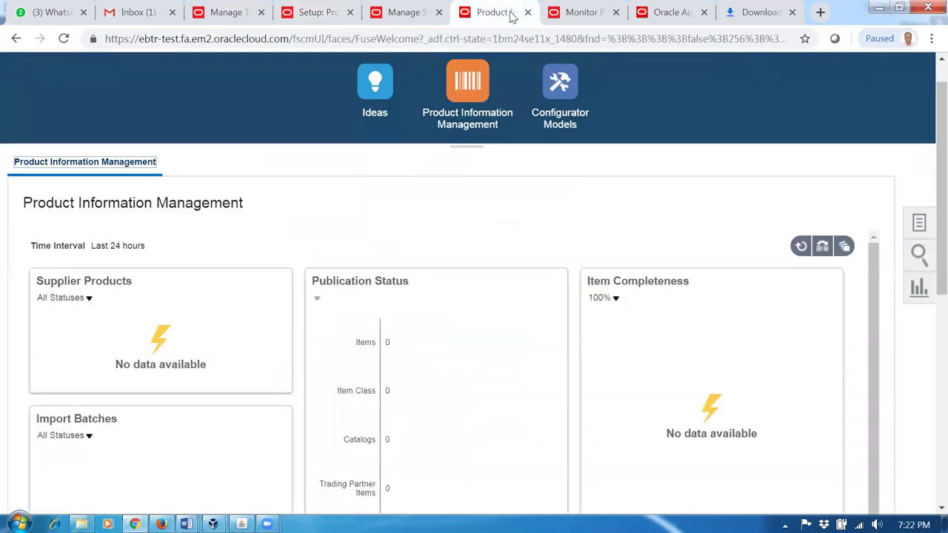
scroll(742, 167, up, 1)
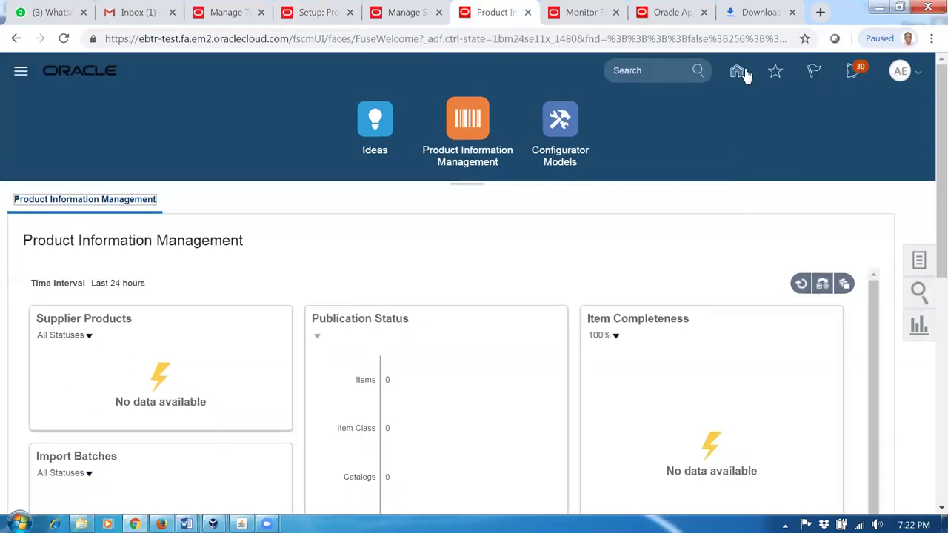
click(738, 72)
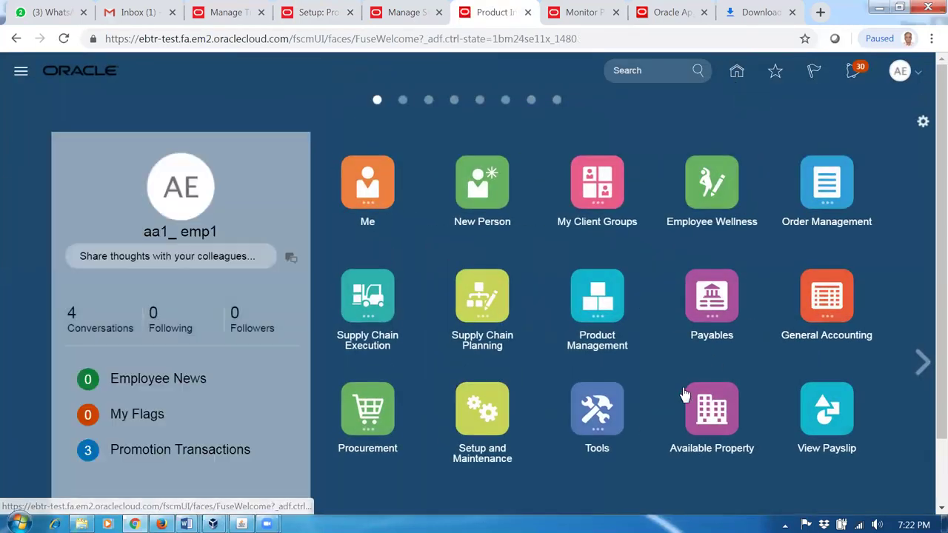
click(381, 430)
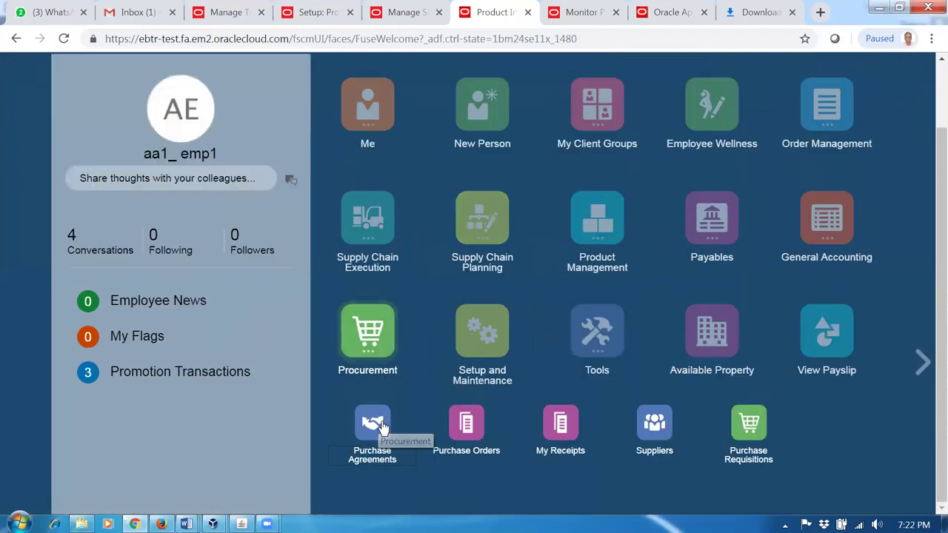
click(749, 424)
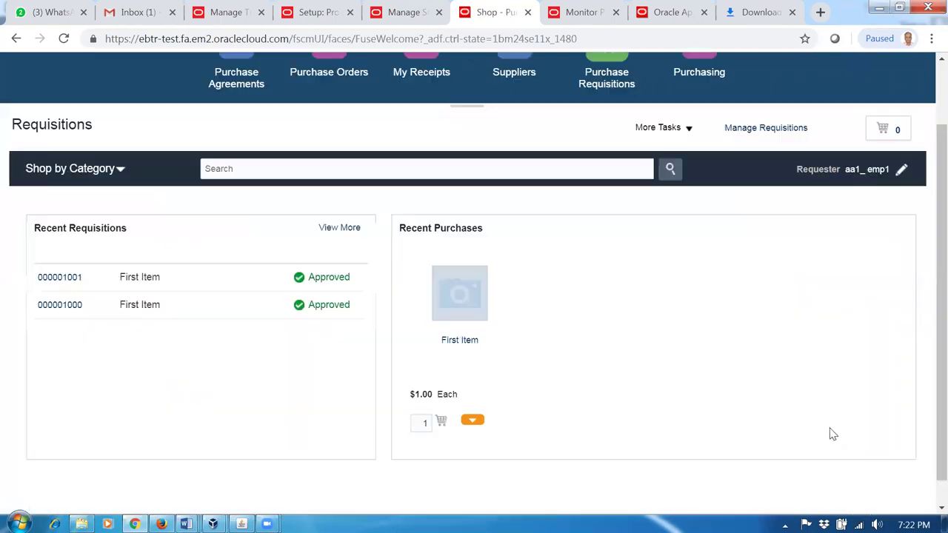
Step: Enter a requisition line for aa150_asset_item and check its charge account 10-100-1015
click(665, 129)
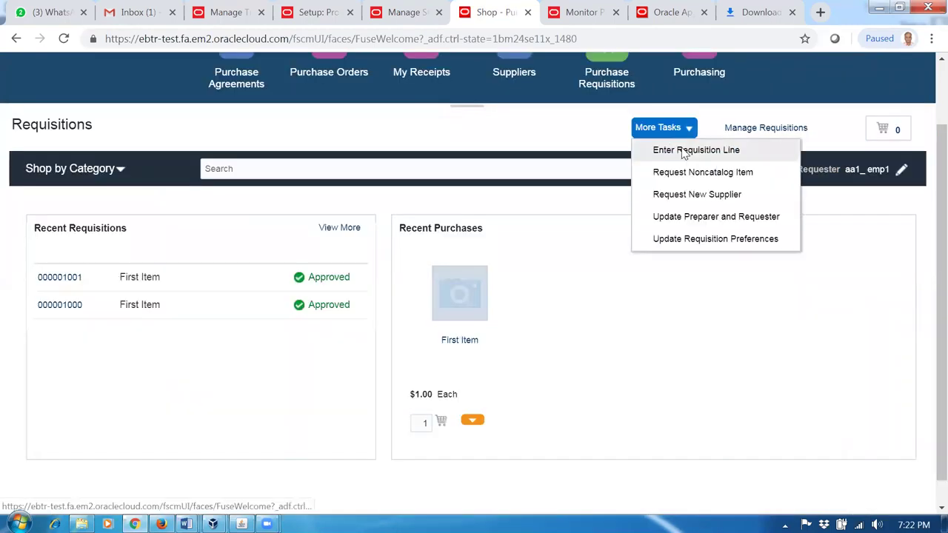
click(660, 235)
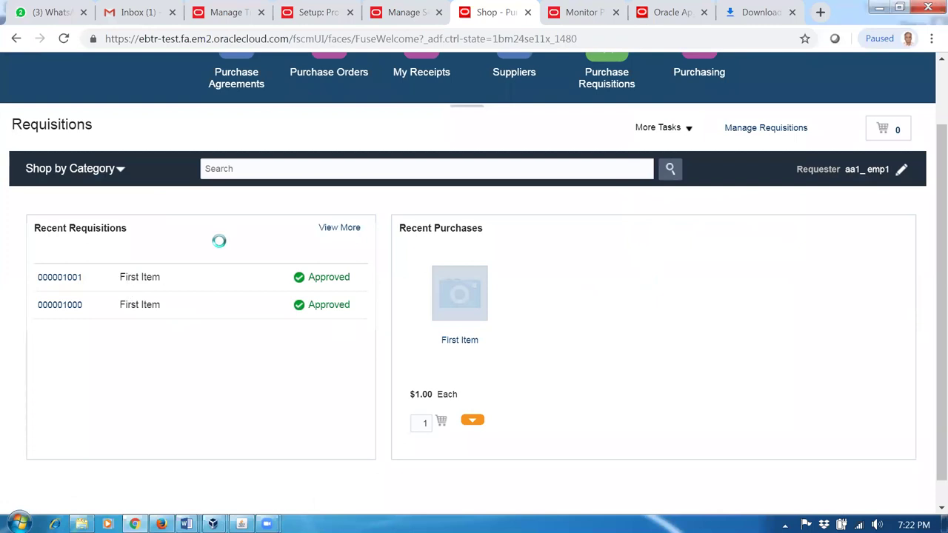
click(233, 197)
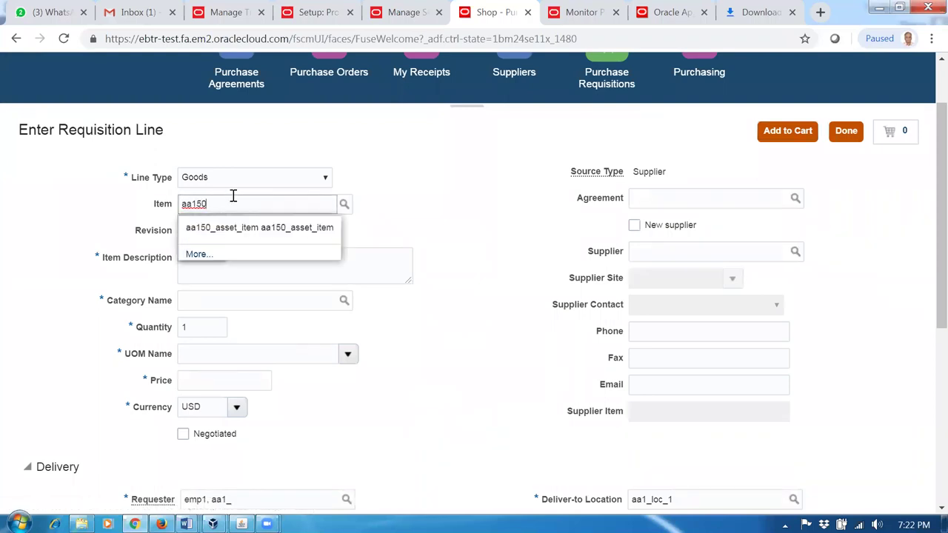
click(247, 236)
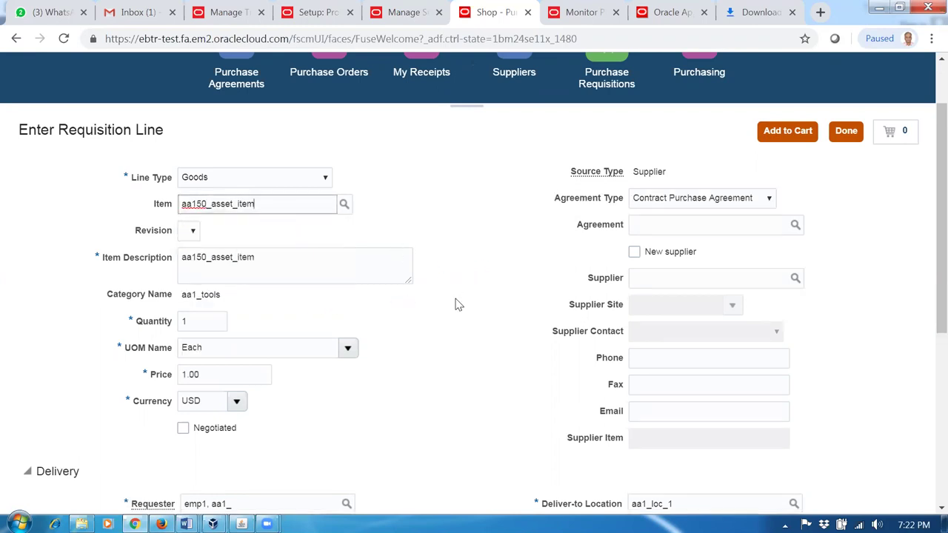
scroll(457, 304, down, 5)
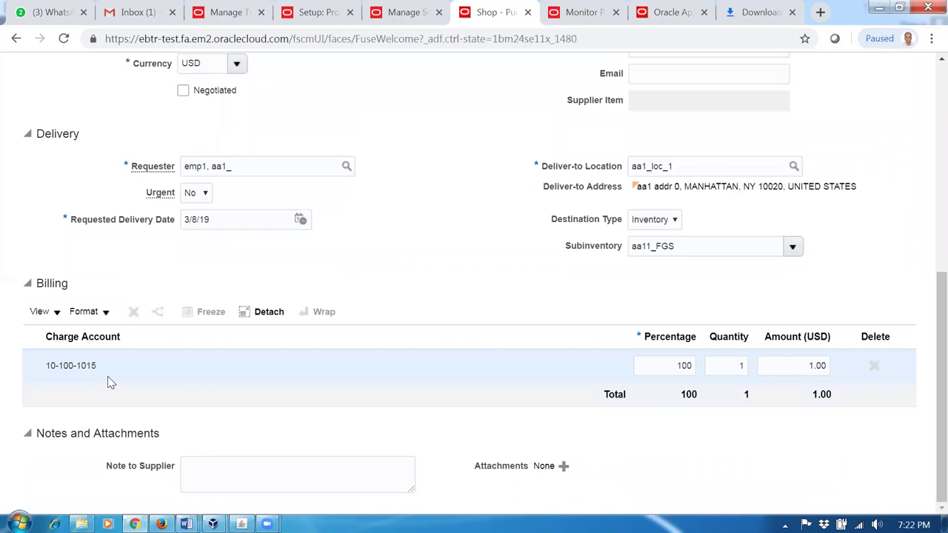
scroll(110, 376, up, 6)
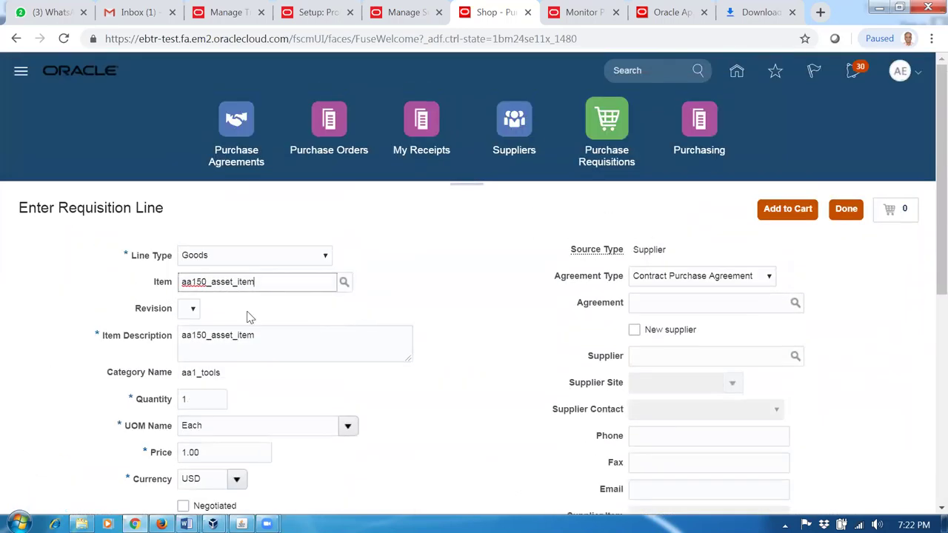
Step: Replace the item with aa151_expense_item, review its billing charge account, and add the line to the cart
drag(264, 282, 2, 282)
text(aa151)
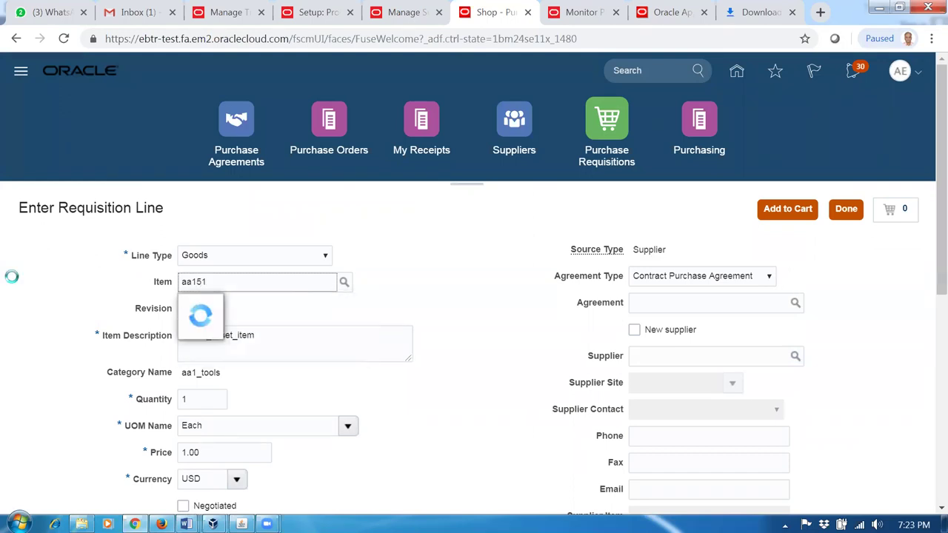
click(255, 308)
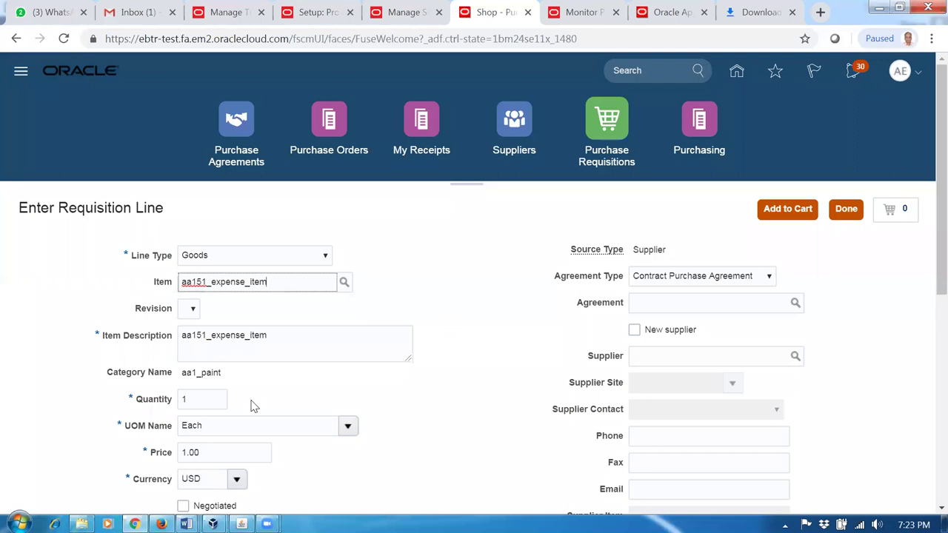
scroll(250, 406, down, 1)
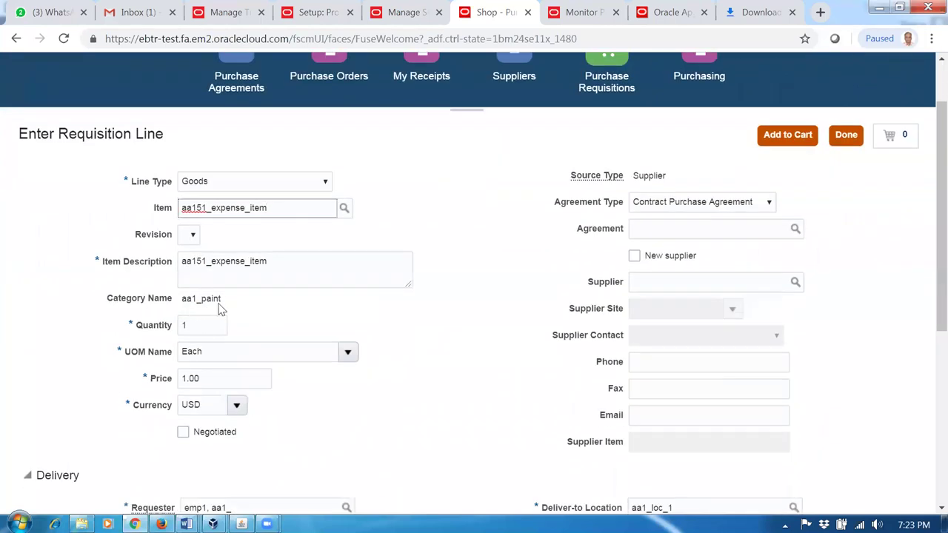
scroll(465, 352, down, 3)
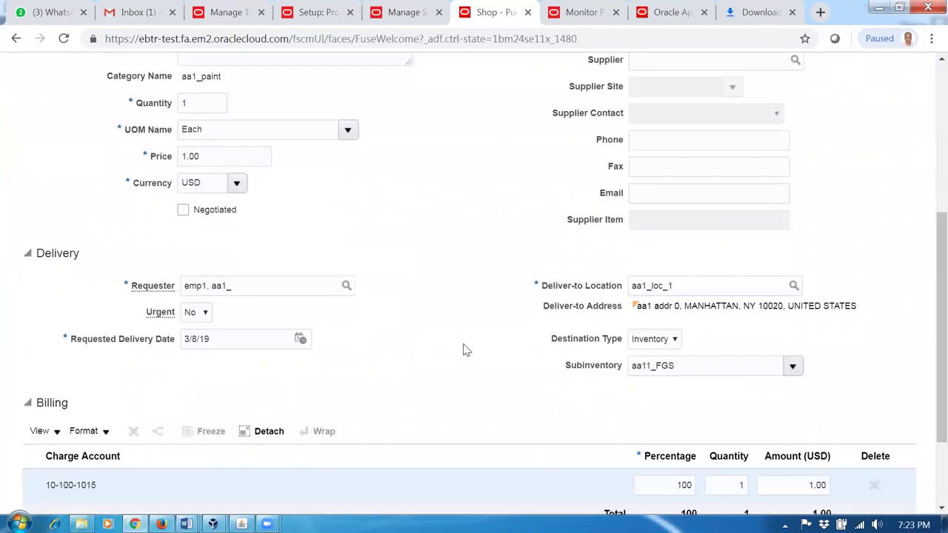
scroll(463, 348, down, 2)
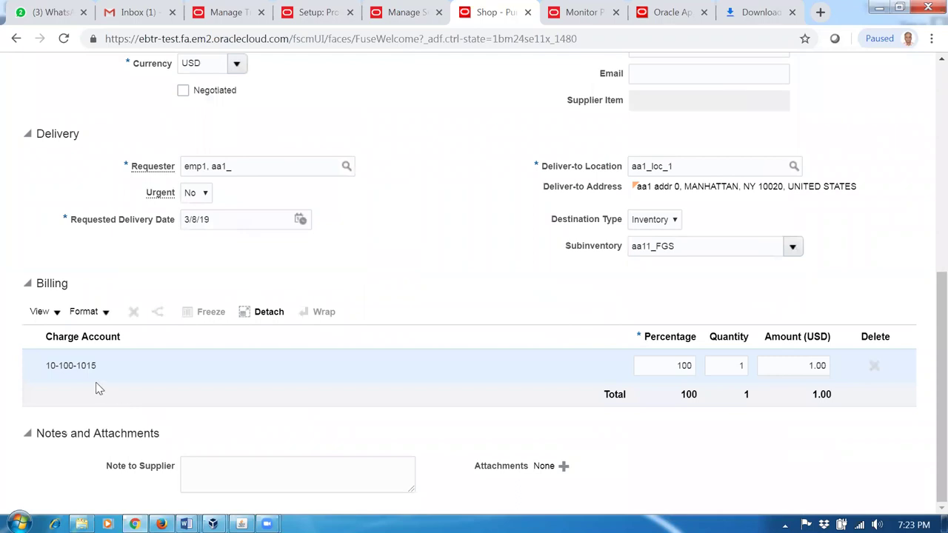
scroll(429, 275, up, 6)
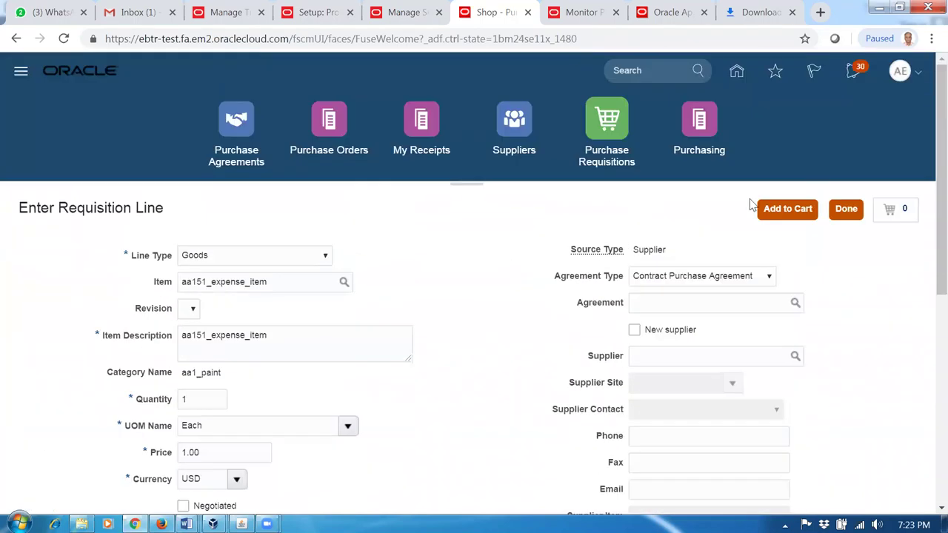
click(775, 212)
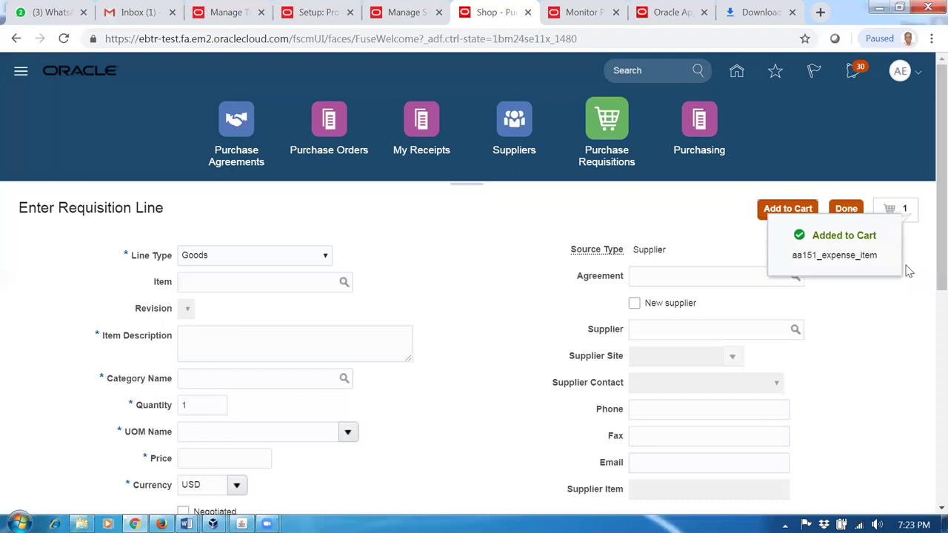
Step: Review requisition 1016 in the cart, whose aa151_expense_item line charges 10-100-1016, then return to Shop
click(901, 212)
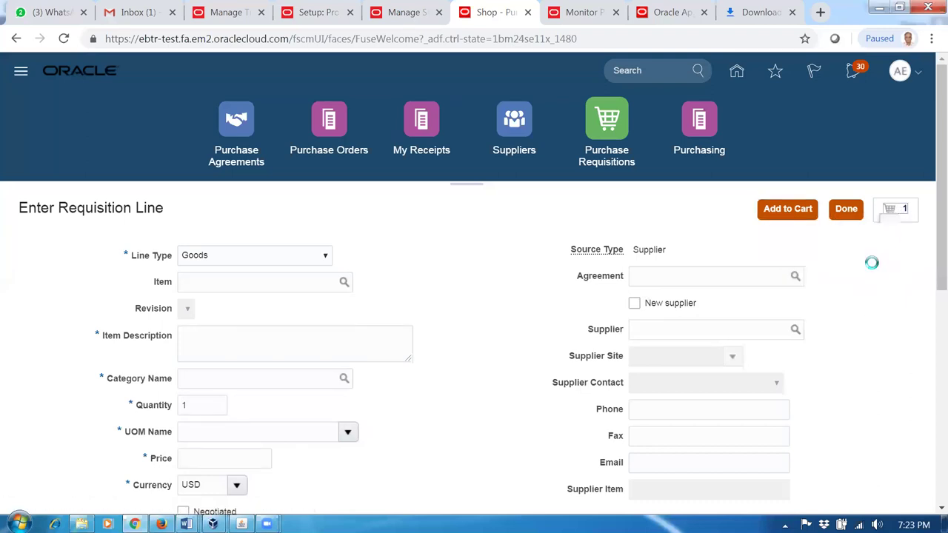
click(738, 313)
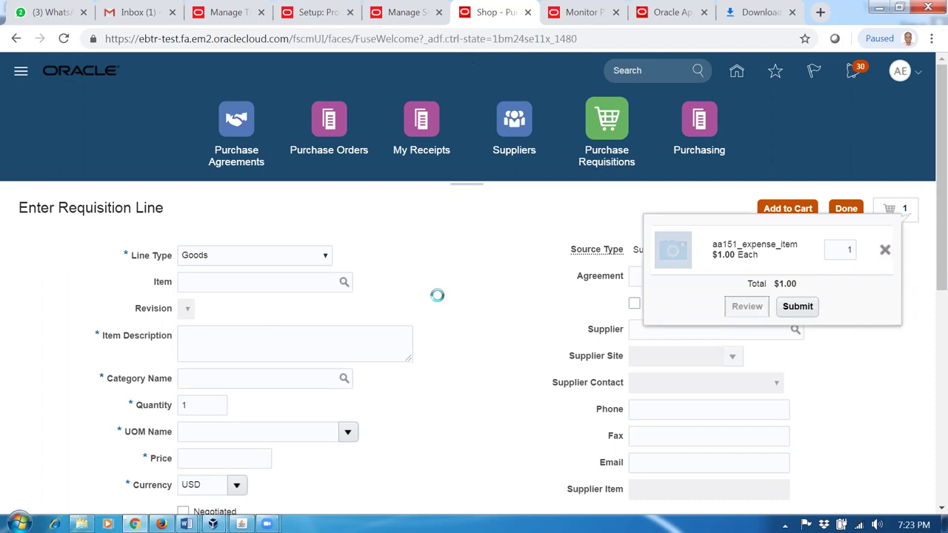
scroll(437, 304, down, 6)
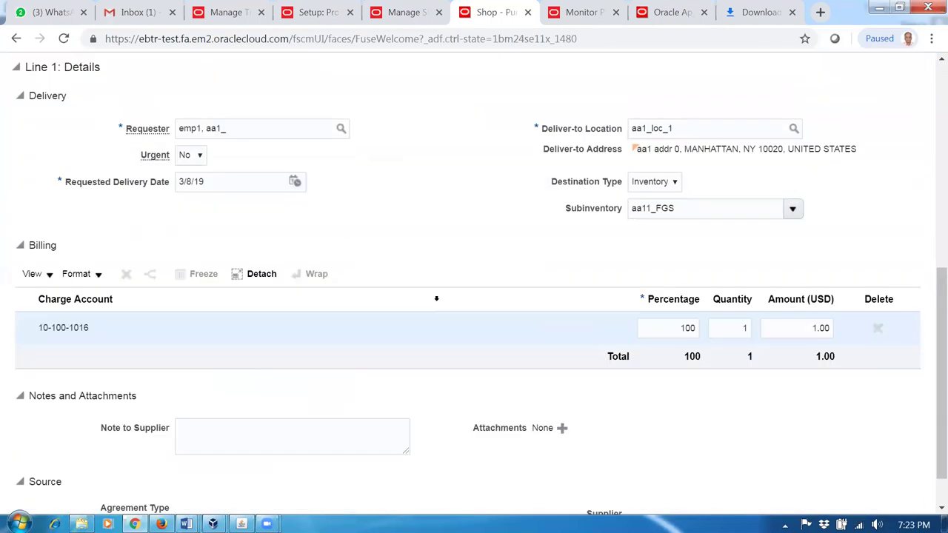
scroll(437, 299, down, 1)
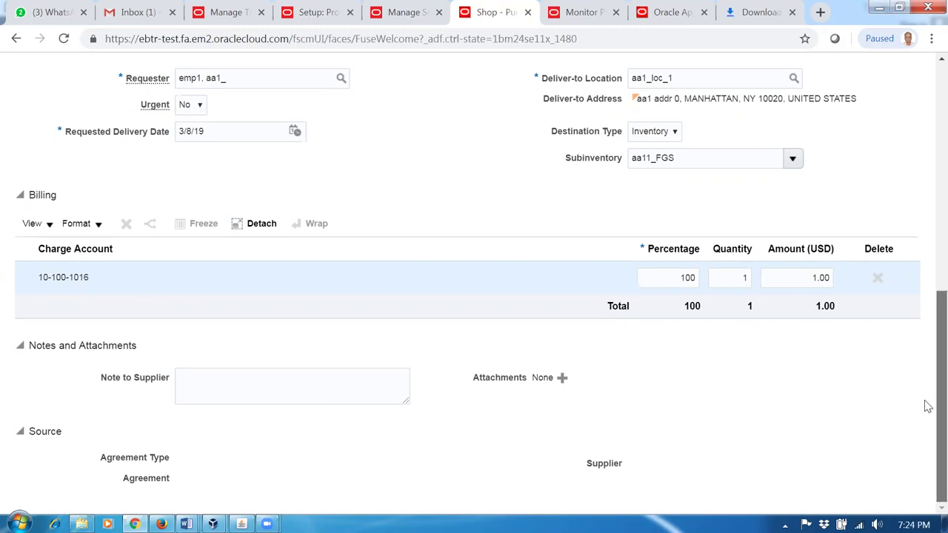
drag(937, 405, 896, 191)
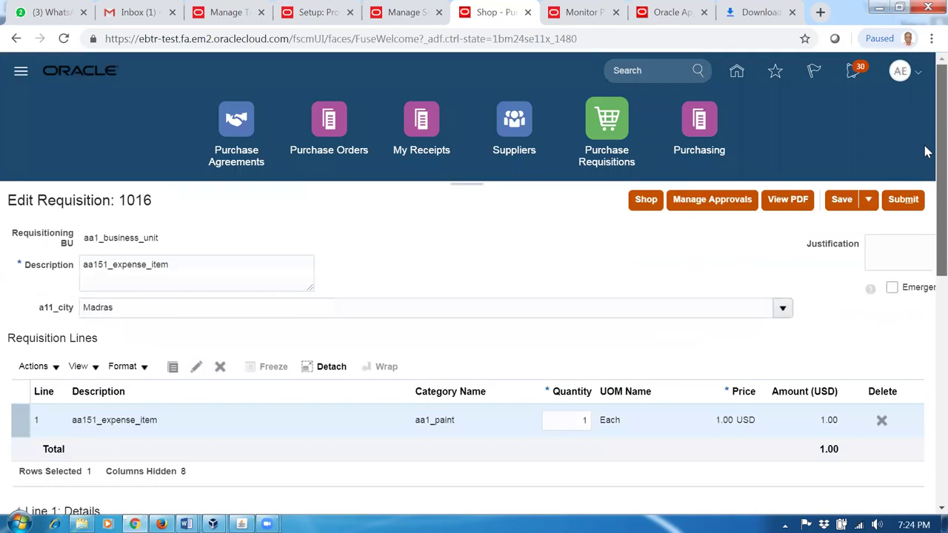
click(646, 199)
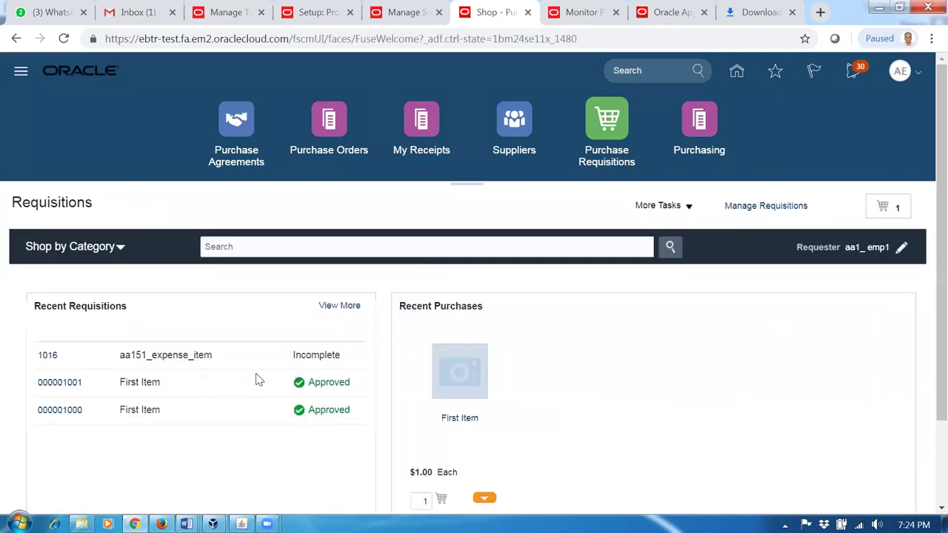
Step: Enter a new requisition line for aa110_item and check its default charge account 10-100-1010
click(658, 207)
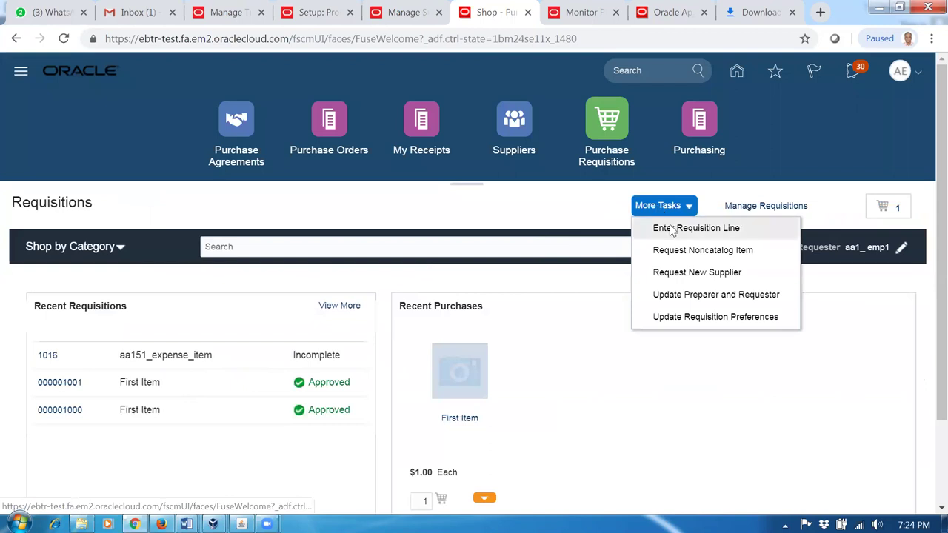
click(674, 230)
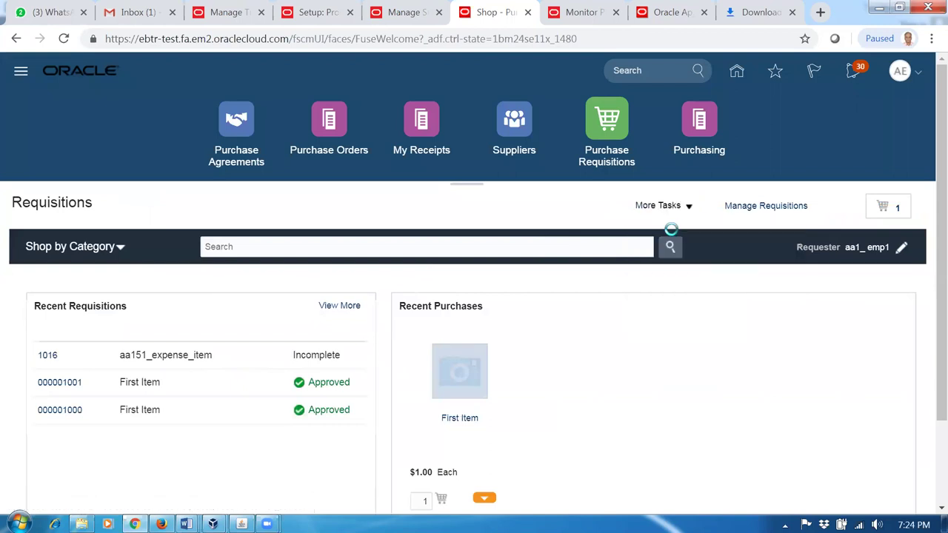
click(213, 284)
text(aa1)
click(247, 310)
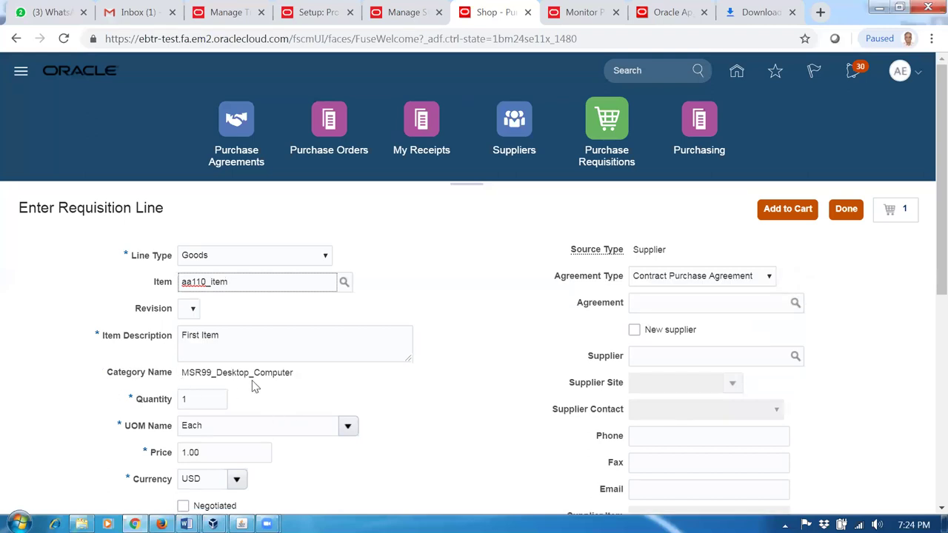
click(492, 394)
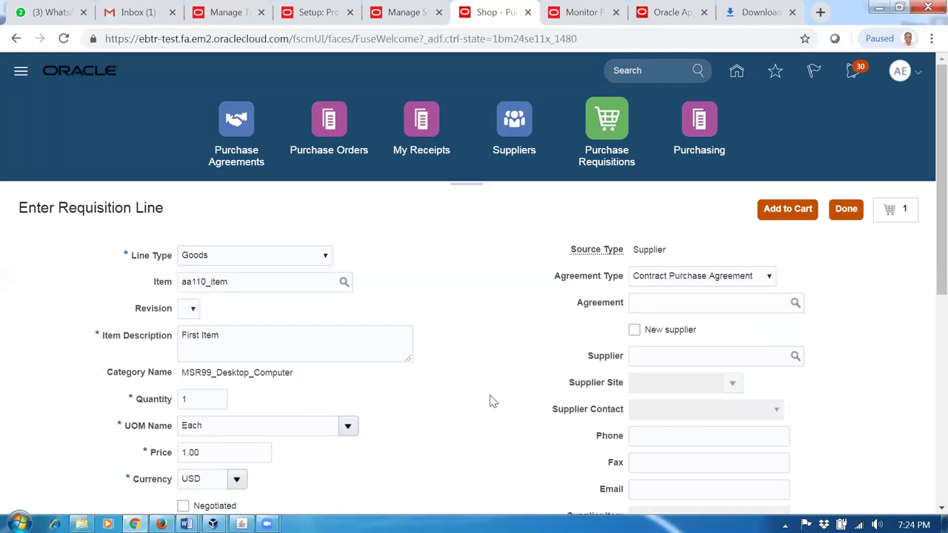
scroll(493, 401, down, 5)
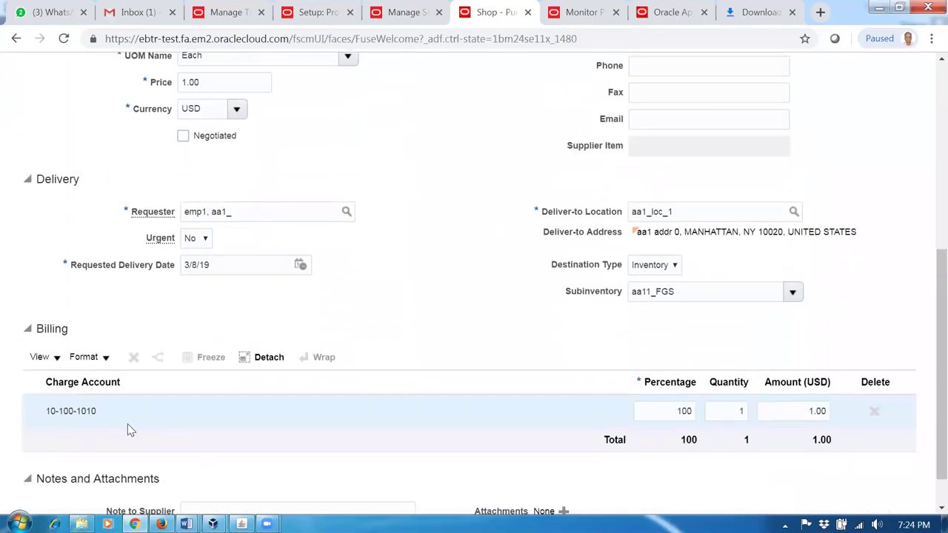
mouse_move(186, 524)
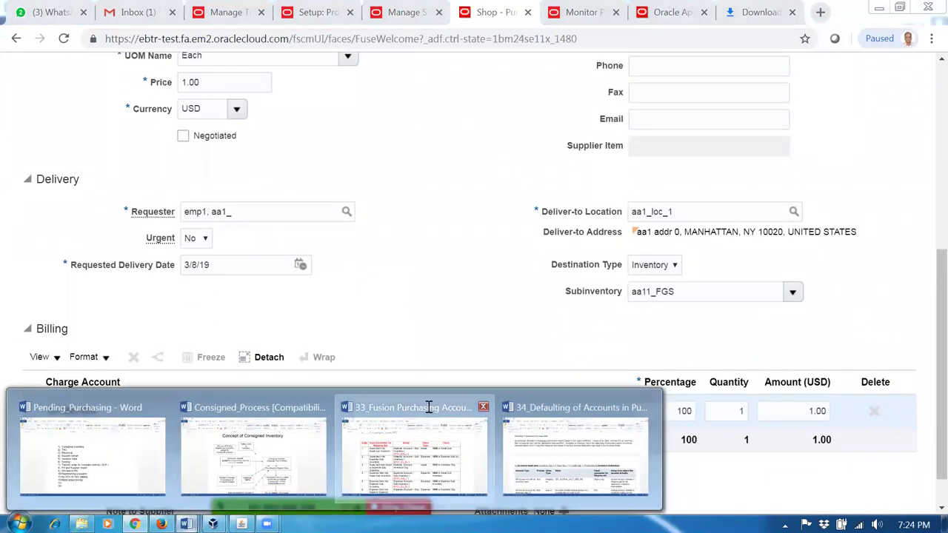
click(395, 458)
drag(363, 318, 646, 323)
drag(478, 477, 674, 487)
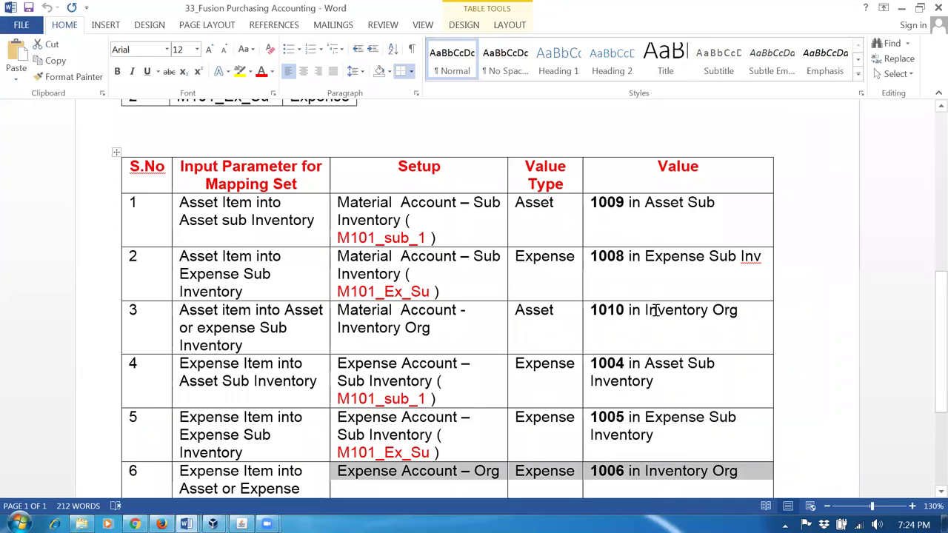
click(819, 253)
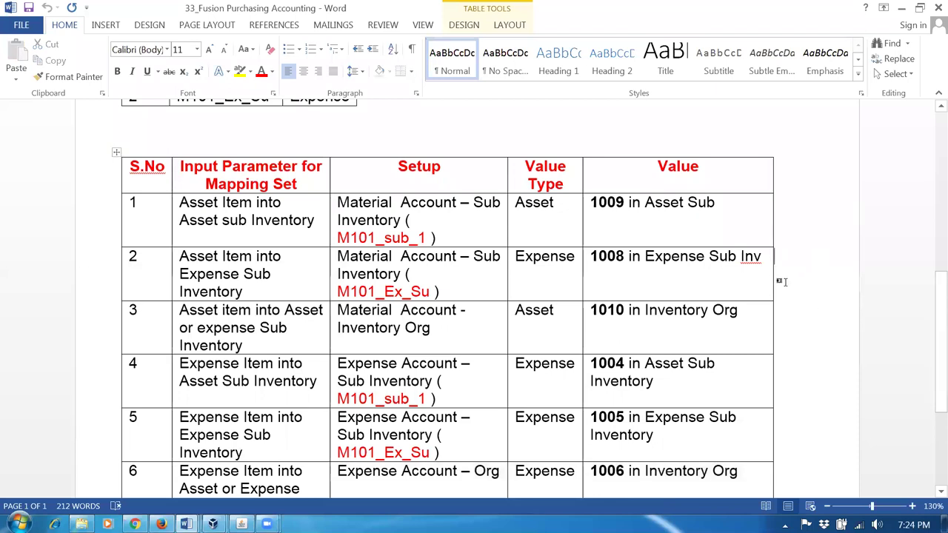
drag(392, 207, 467, 489)
click(829, 317)
click(656, 477)
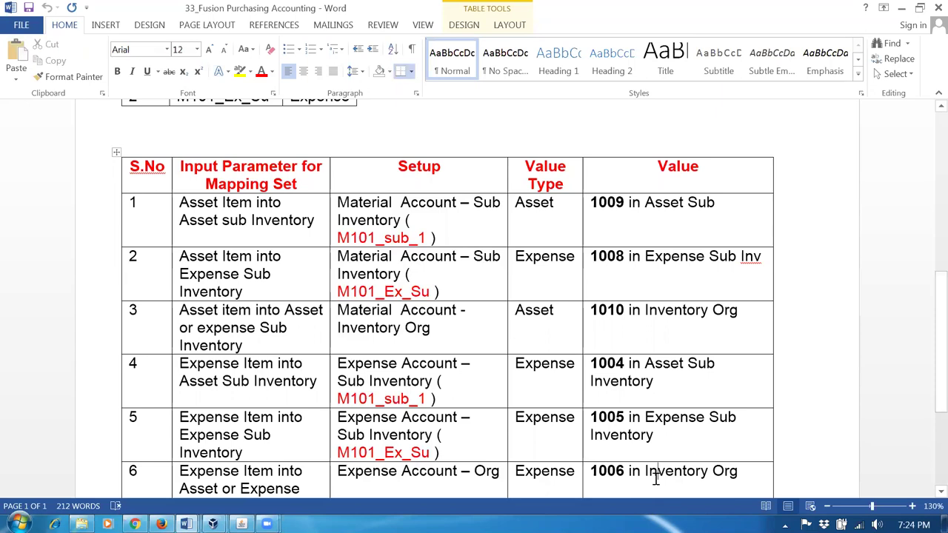
key(alt+Tab)
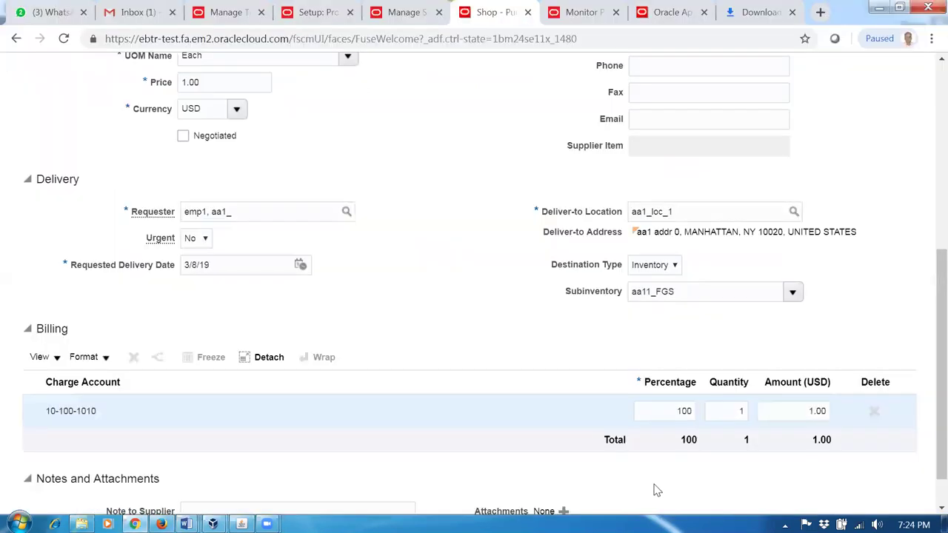
Step: Discard the requisition line, then highlight the 1007 employee expense account row in the Word reference document
scroll(493, 436, up, 4)
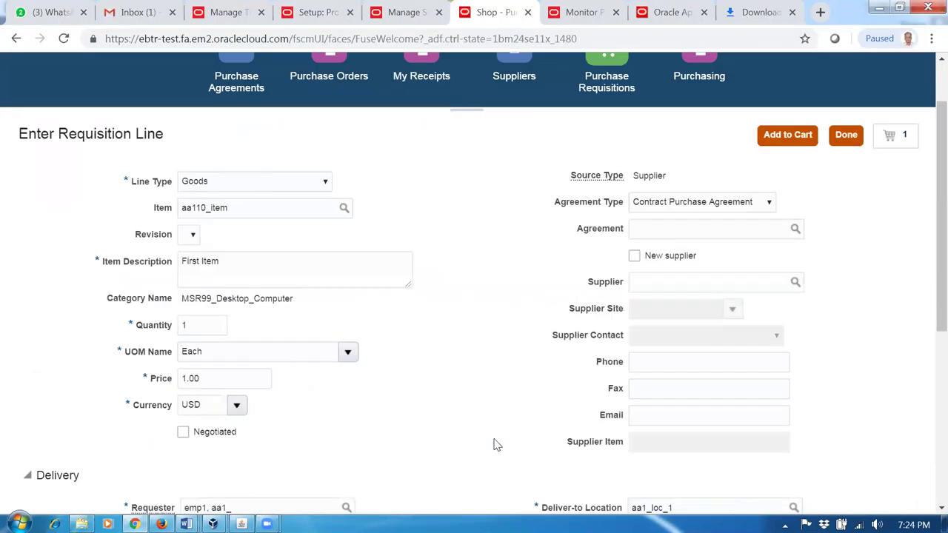
click(846, 134)
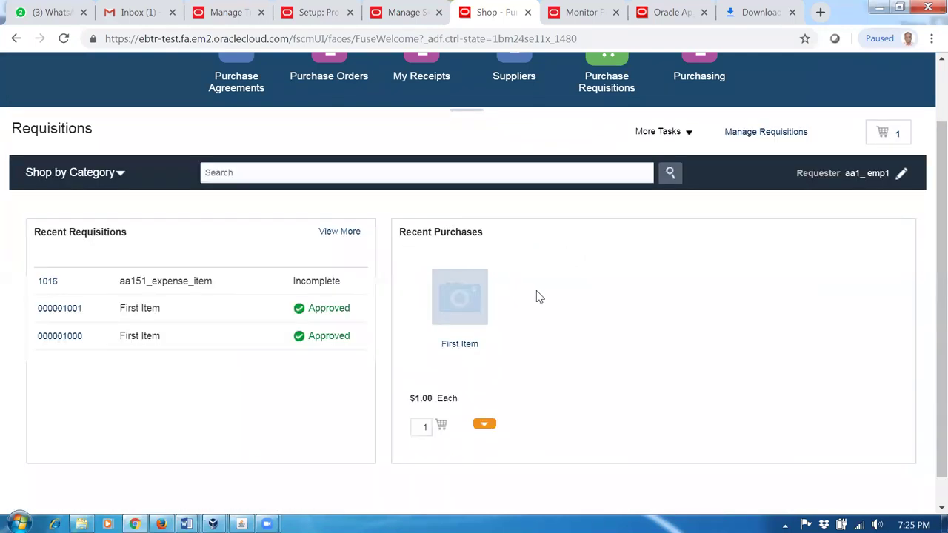
key(alt+Tab)
scroll(576, 402, down, 5)
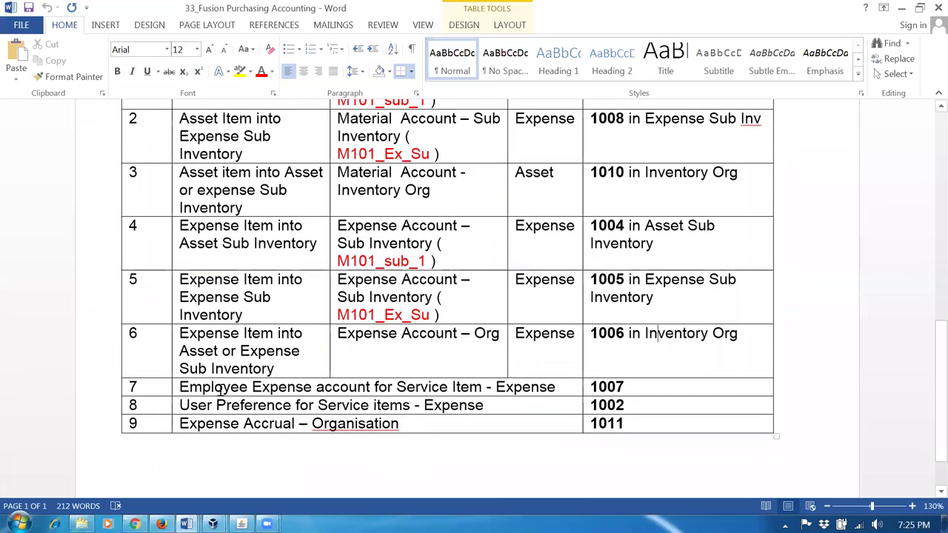
drag(221, 388, 644, 400)
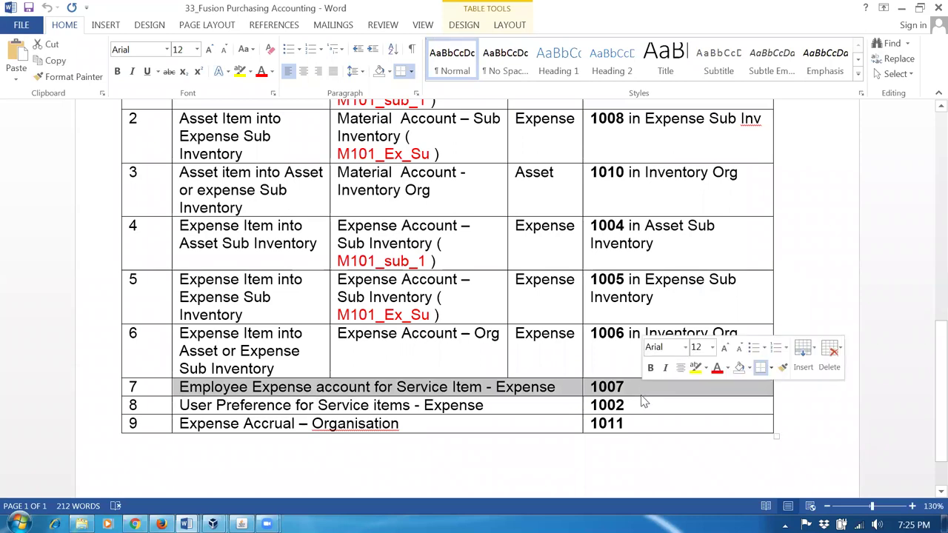
key(alt+Tab)
scroll(706, 317, up, 1)
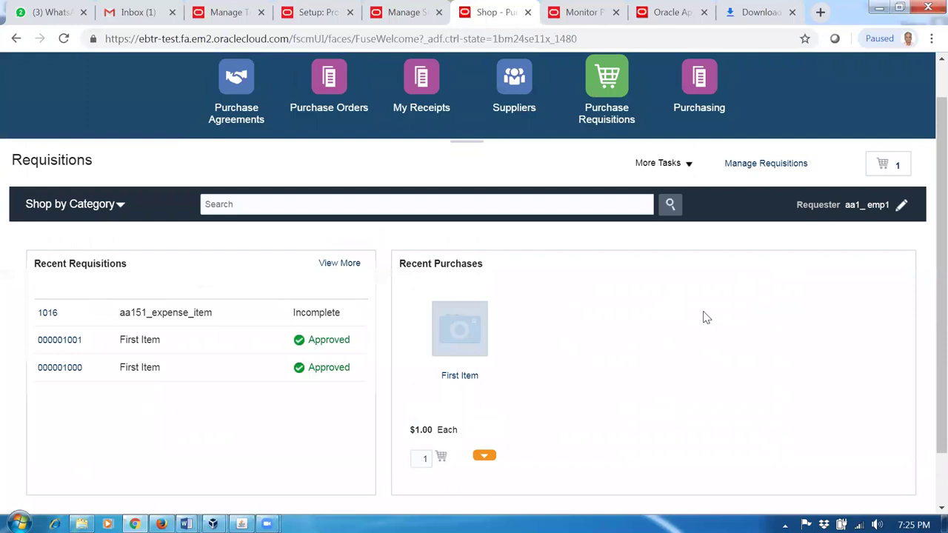
scroll(706, 317, up, 1)
Step: Go from Home to Procurement > Purchase Orders and launch Create Order from the Tasks panel
click(738, 77)
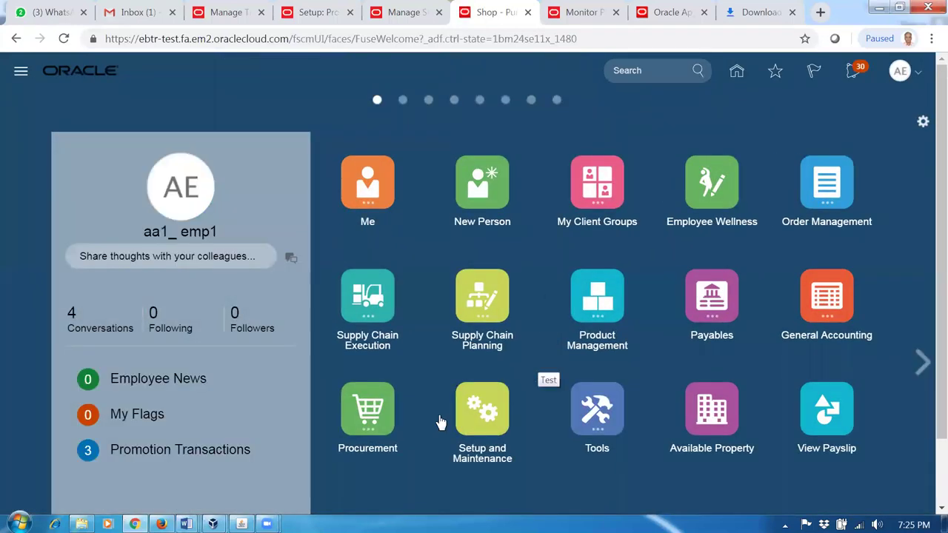
click(417, 419)
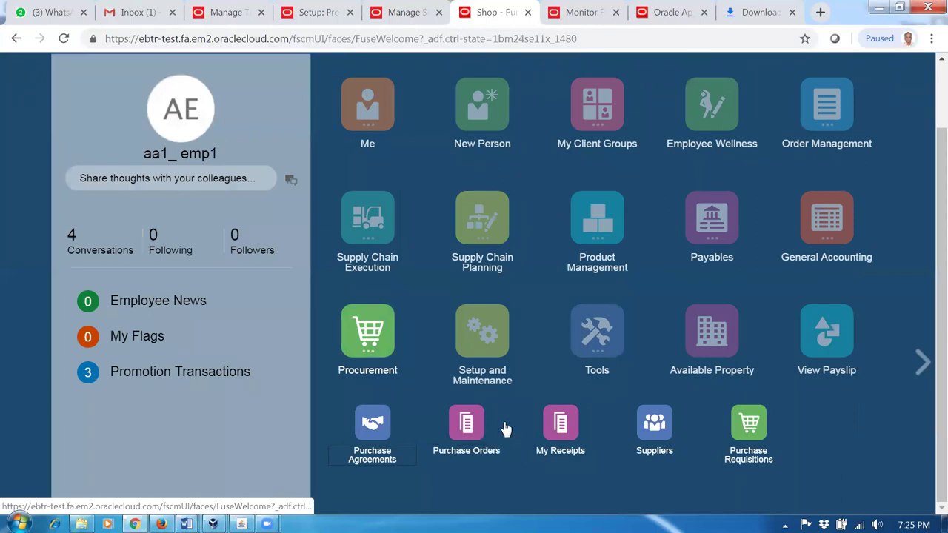
click(462, 429)
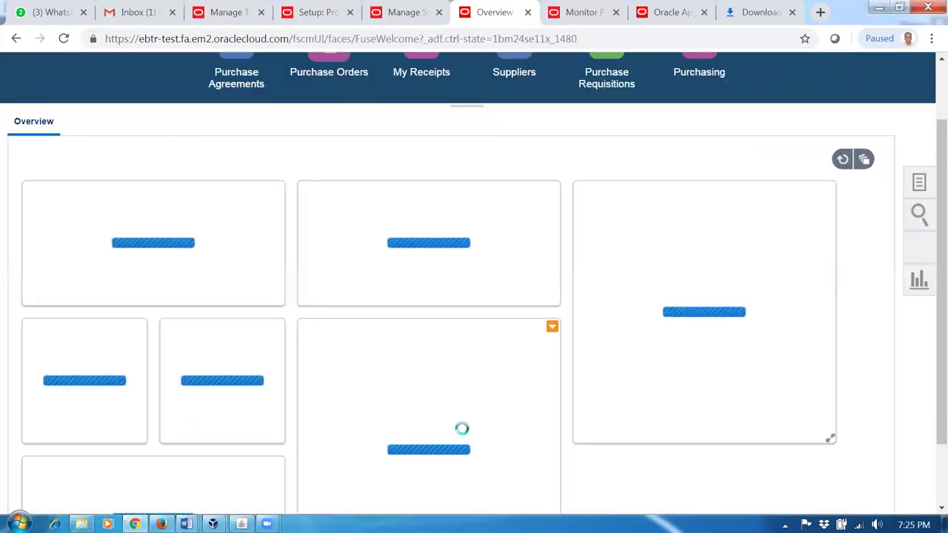
click(920, 185)
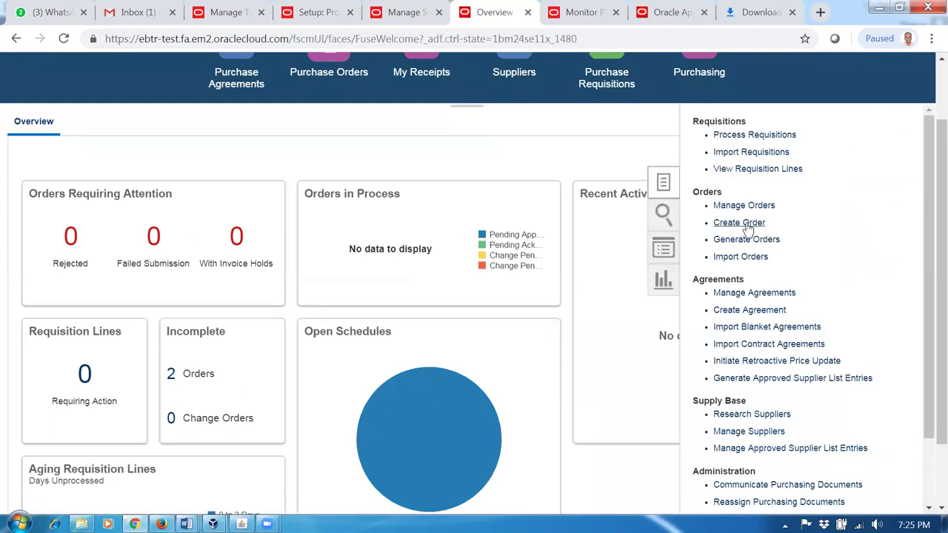
click(741, 223)
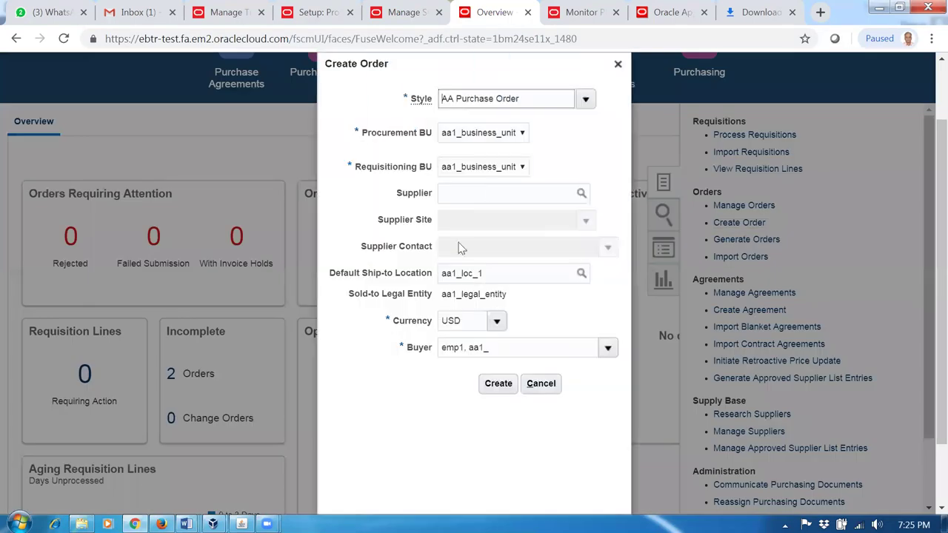
Step: Create a purchase order for supplier aa1_sup1, producing PO 2003
click(453, 193)
text(aa1)
click(487, 216)
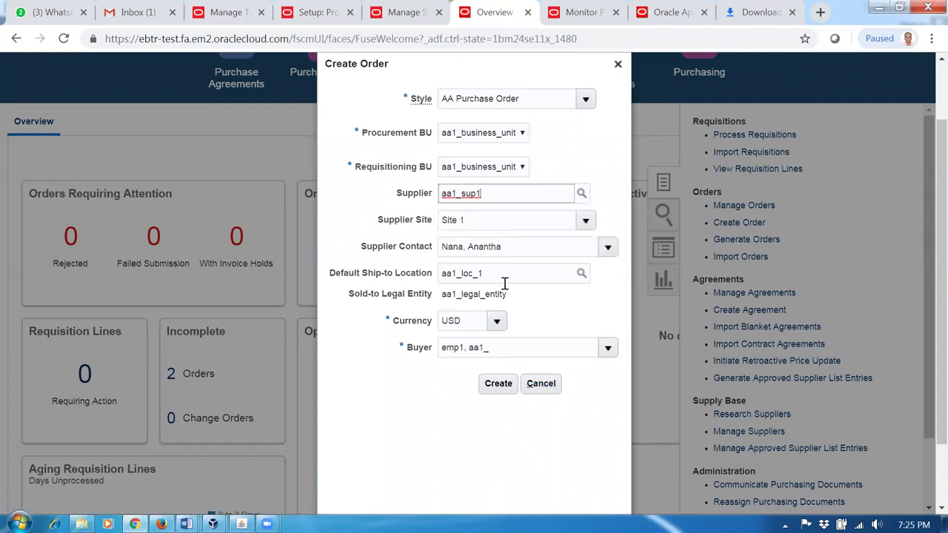
click(503, 390)
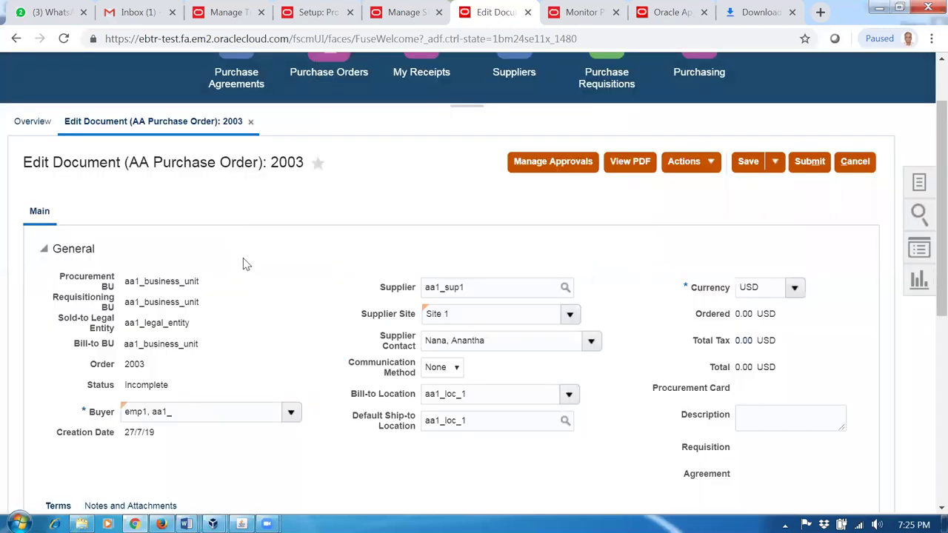
Step: Add a new line 1 in the Lines section of PO 2003
scroll(926, 296, down, 5)
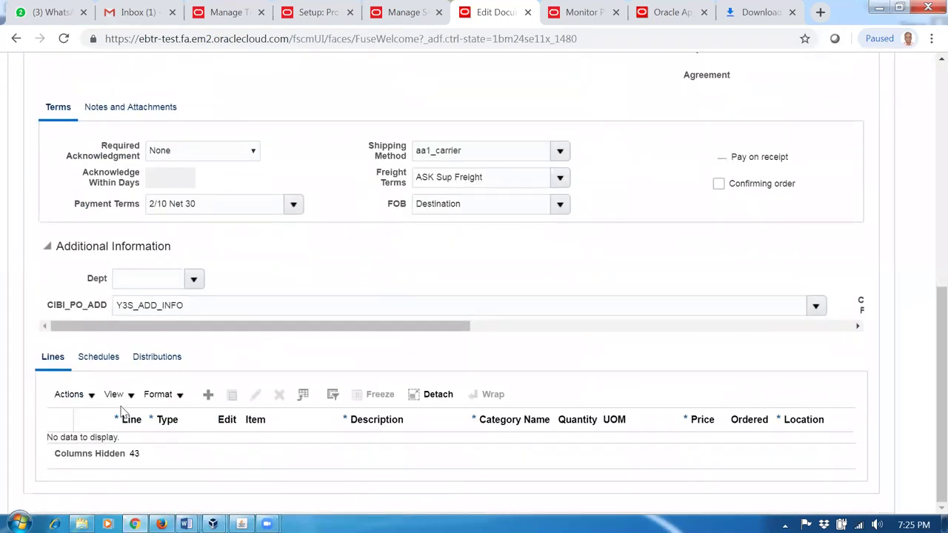
click(209, 396)
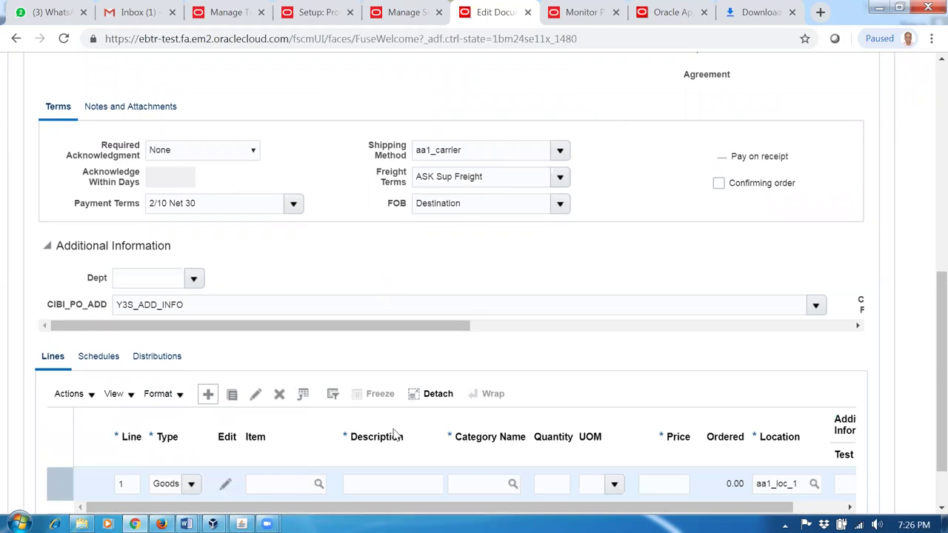
Step: Fill line 1 with item aa150_asset_item and quantity 1, then bring up its schedule
scroll(394, 435, down, 1)
scroll(288, 422, down, 1)
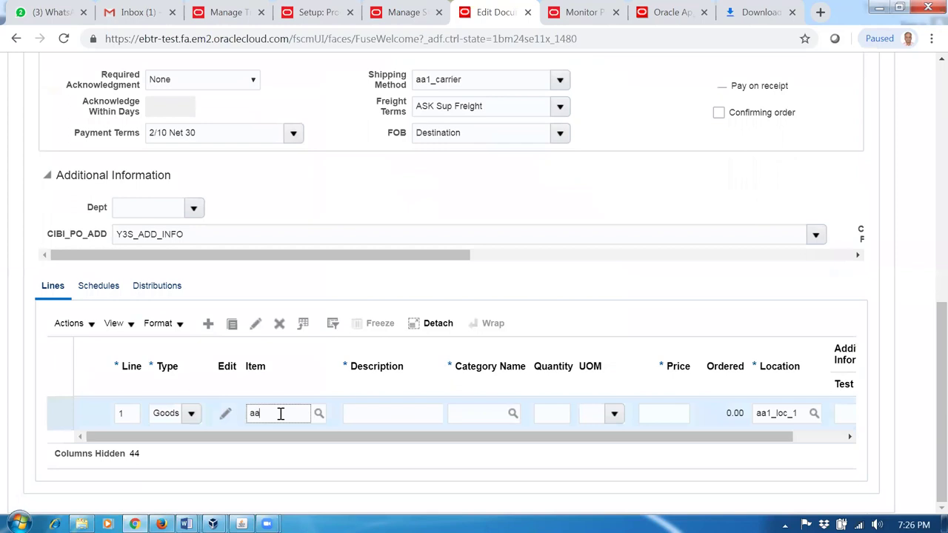
text(50)
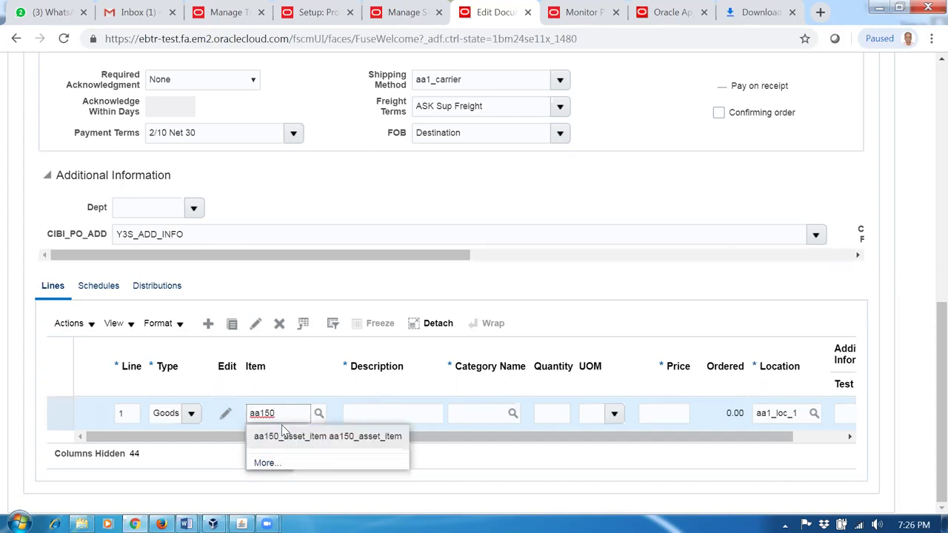
click(292, 437)
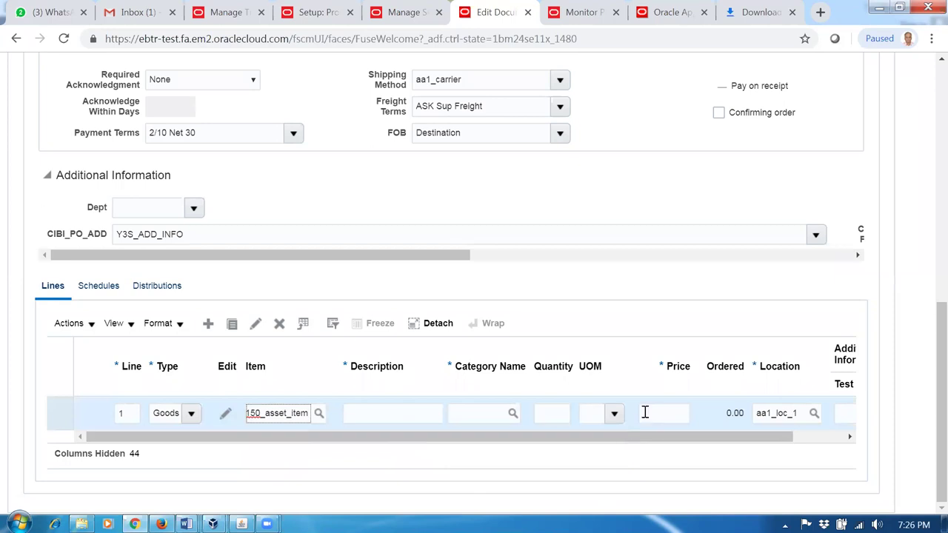
click(542, 415)
text(1)
key(Tab)
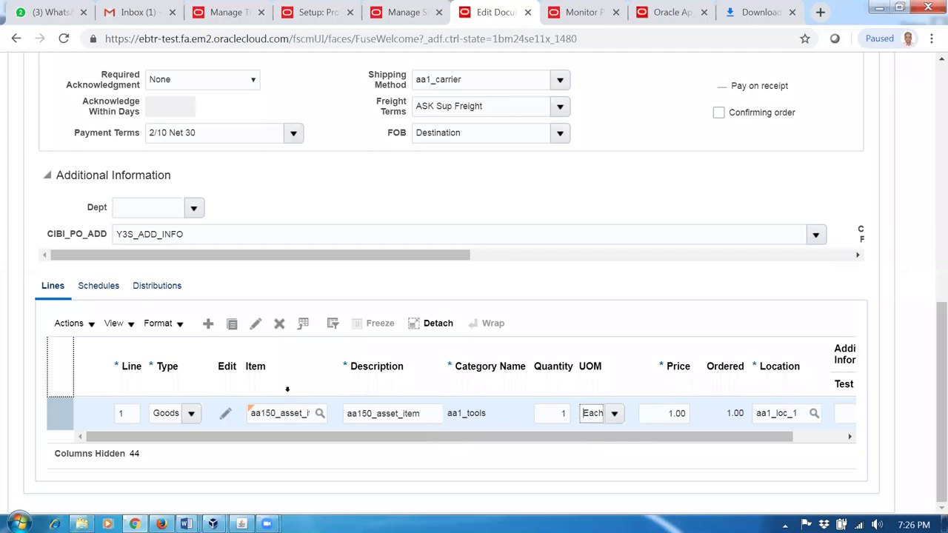
click(98, 285)
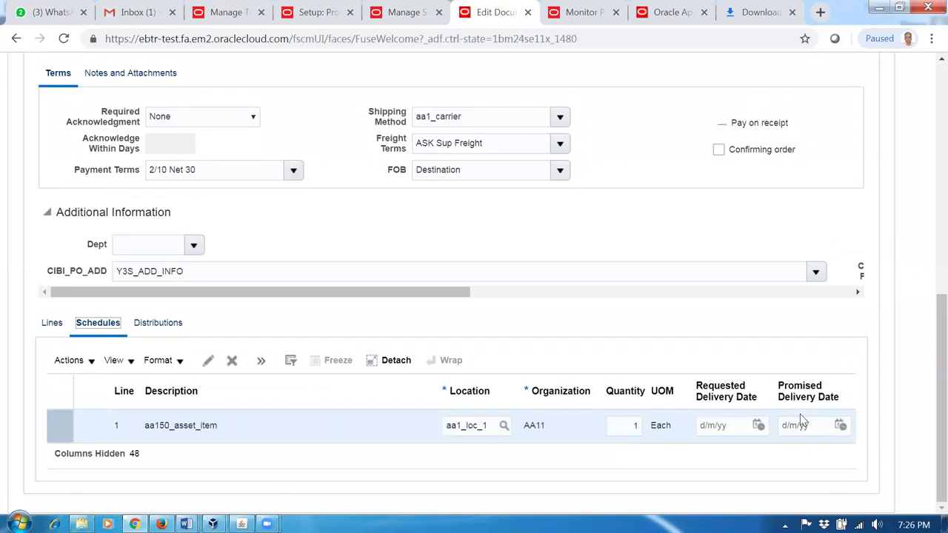
Step: Set line 1's requested delivery date to 27 July 2019 and save the order
click(760, 428)
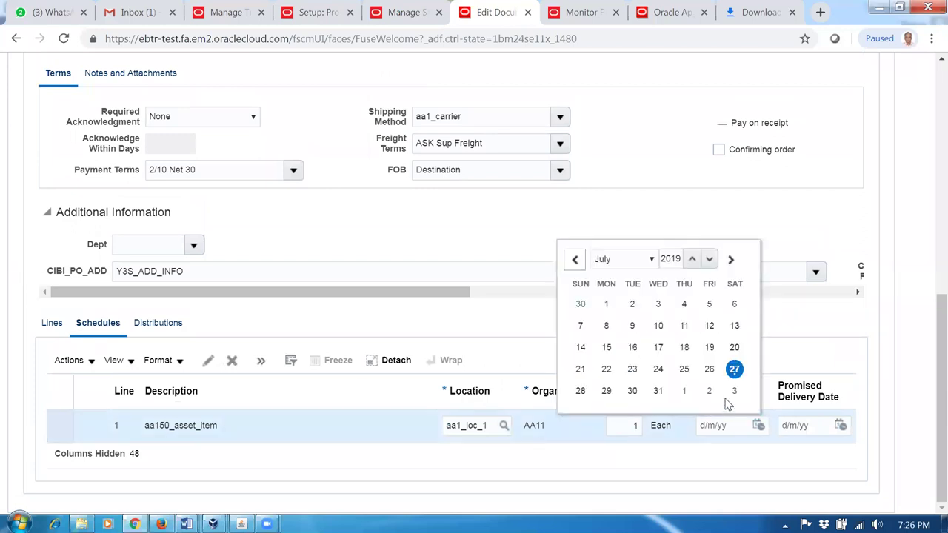
click(736, 367)
scroll(797, 269, up, 6)
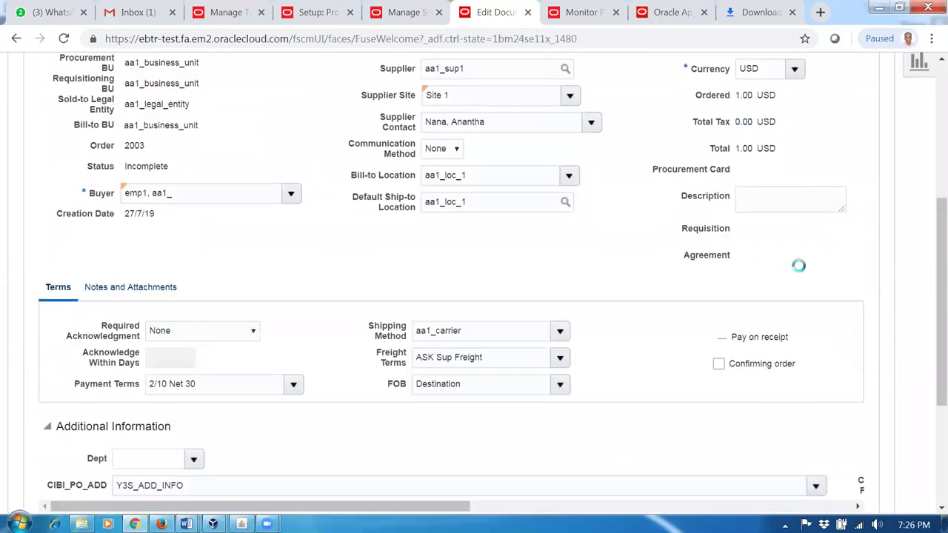
click(748, 98)
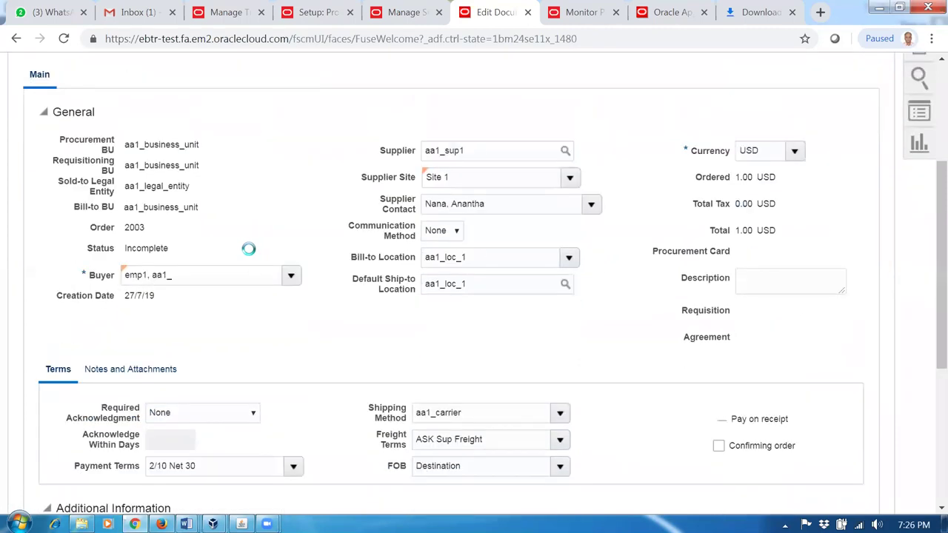
Step: Return to the order lines and show line 1's distributions
scroll(249, 256, down, 3)
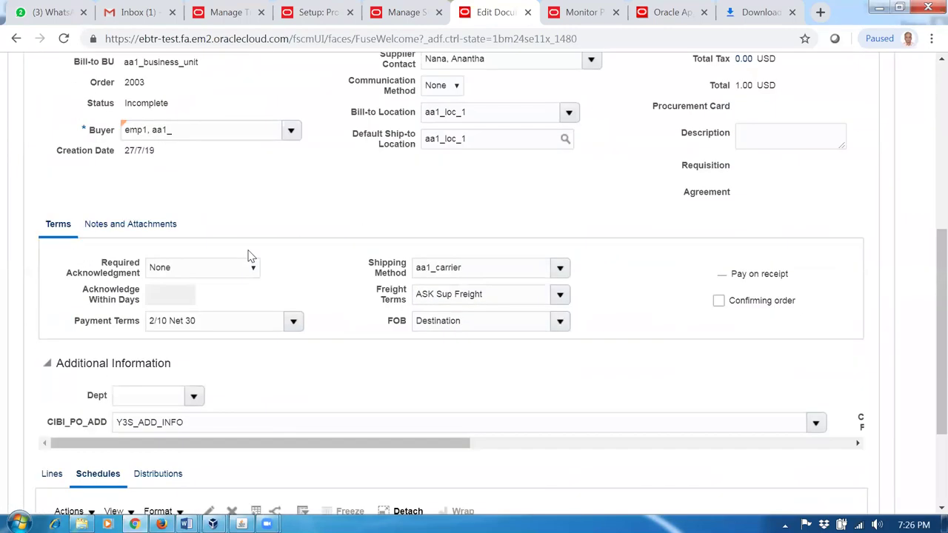
scroll(250, 256, down, 2)
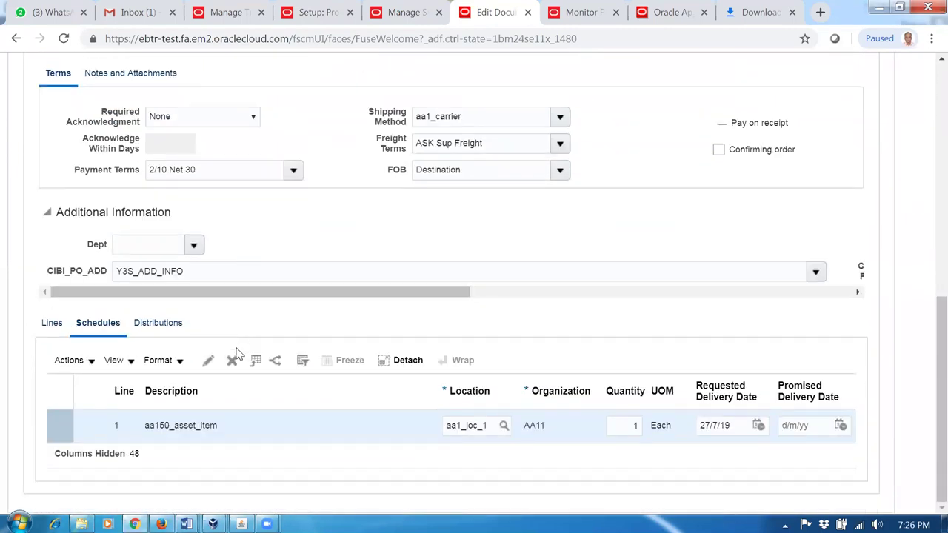
click(52, 324)
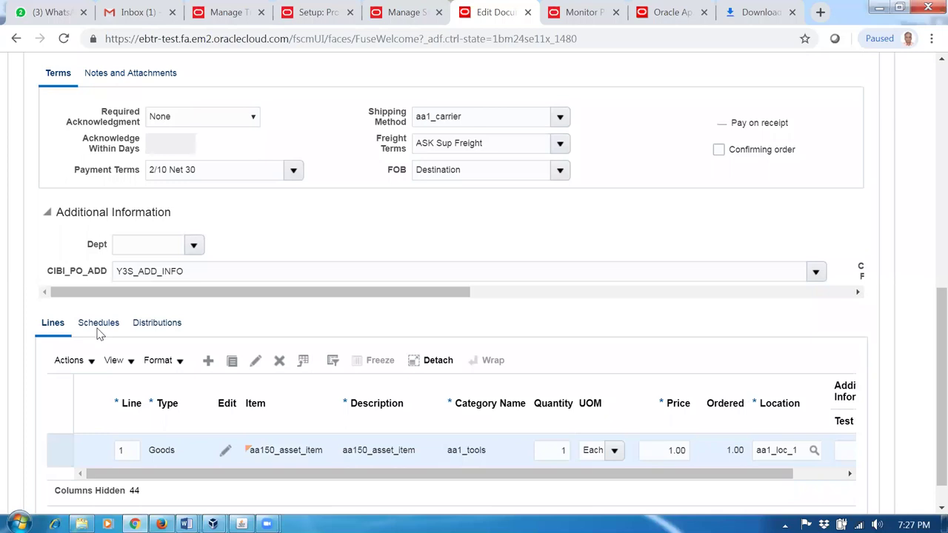
click(157, 327)
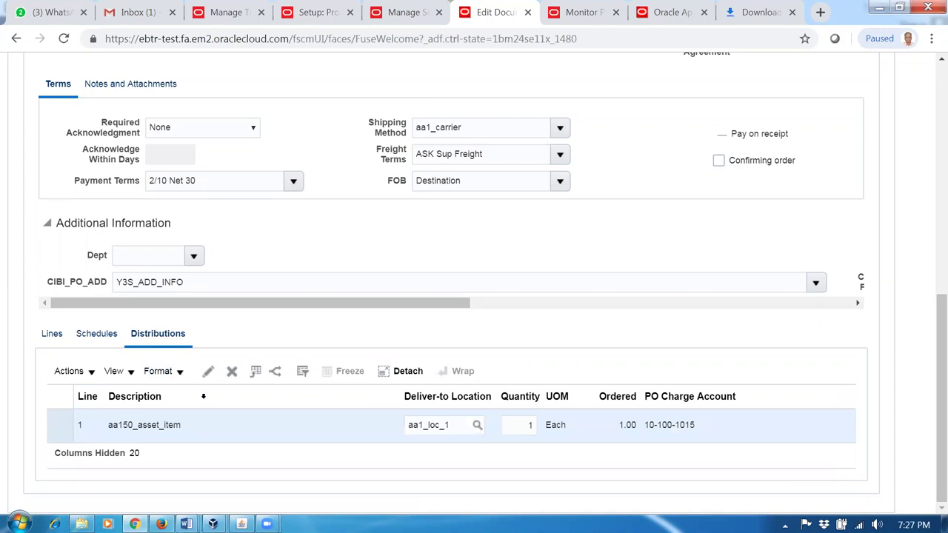
Step: Check line 1's distribution details, confirming charge account 10-100-1015, then close them
click(208, 371)
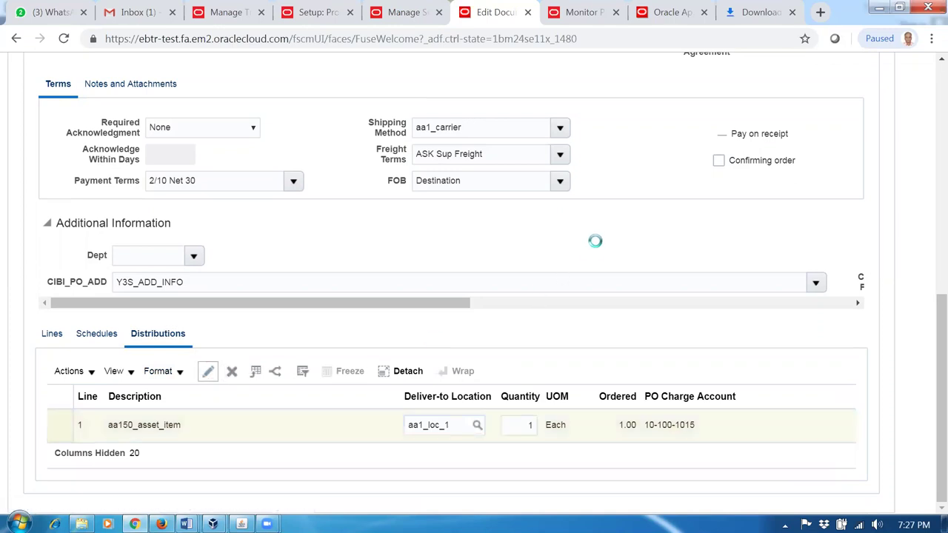
scroll(593, 255, down, 3)
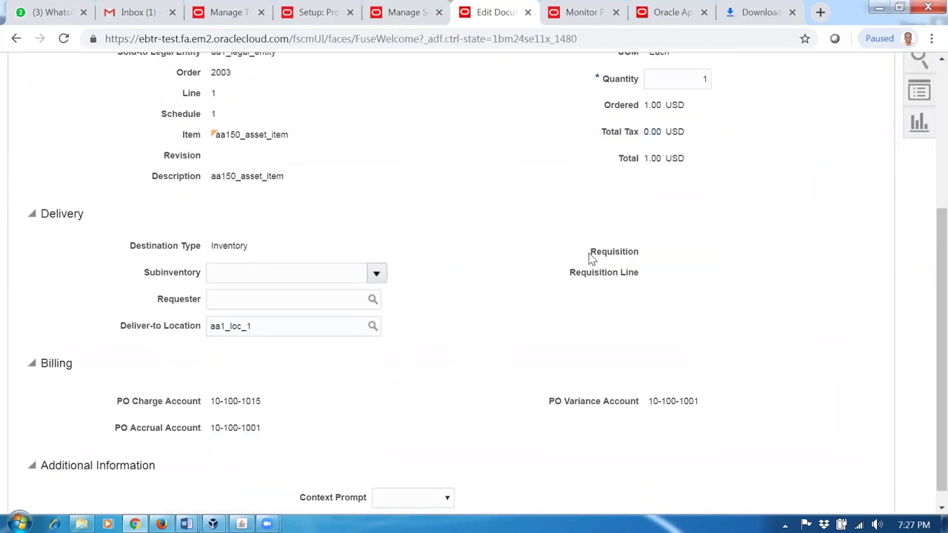
scroll(591, 257, down, 1)
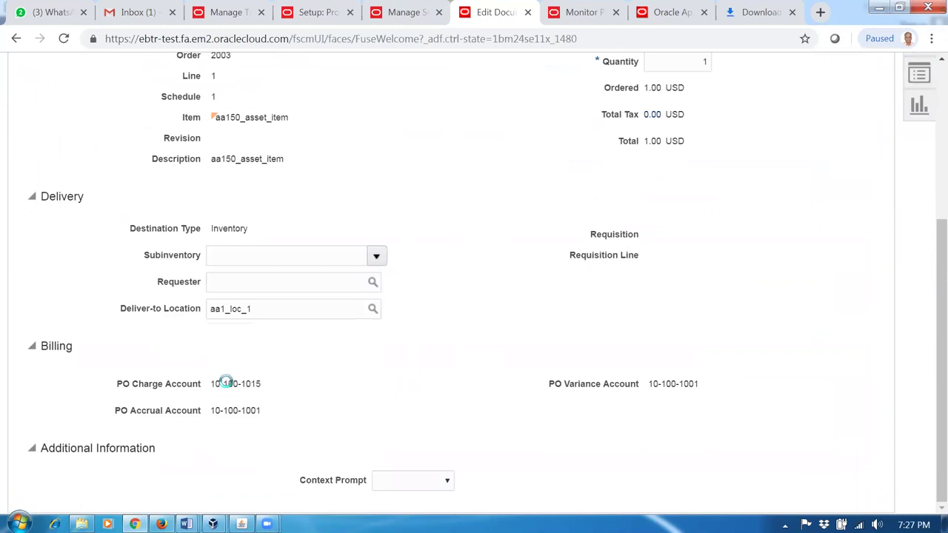
mouse_move(252, 384)
scroll(513, 402, up, 3)
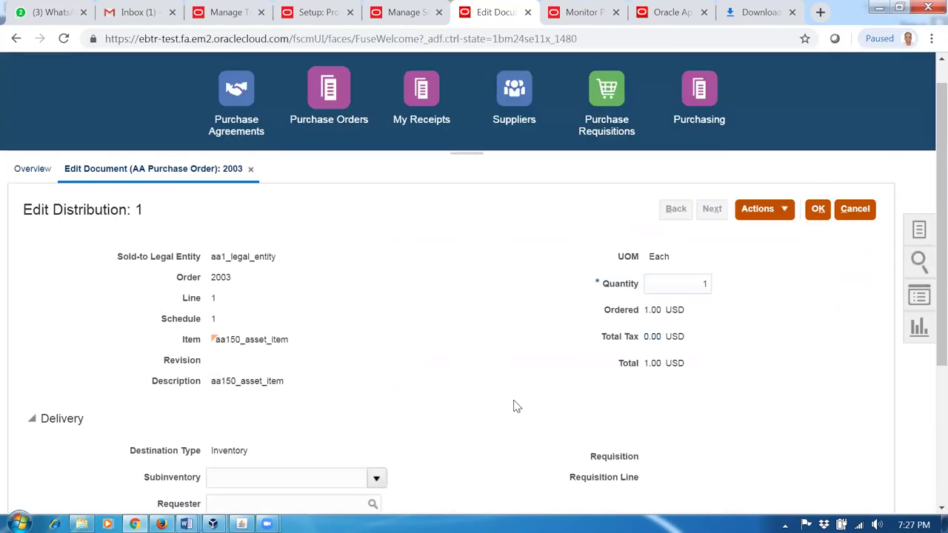
click(819, 211)
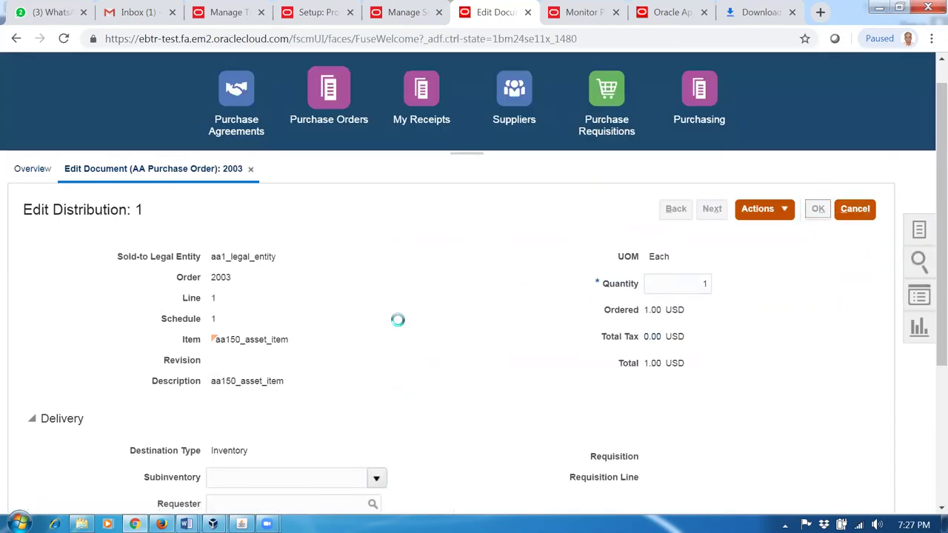
scroll(397, 323, down, 8)
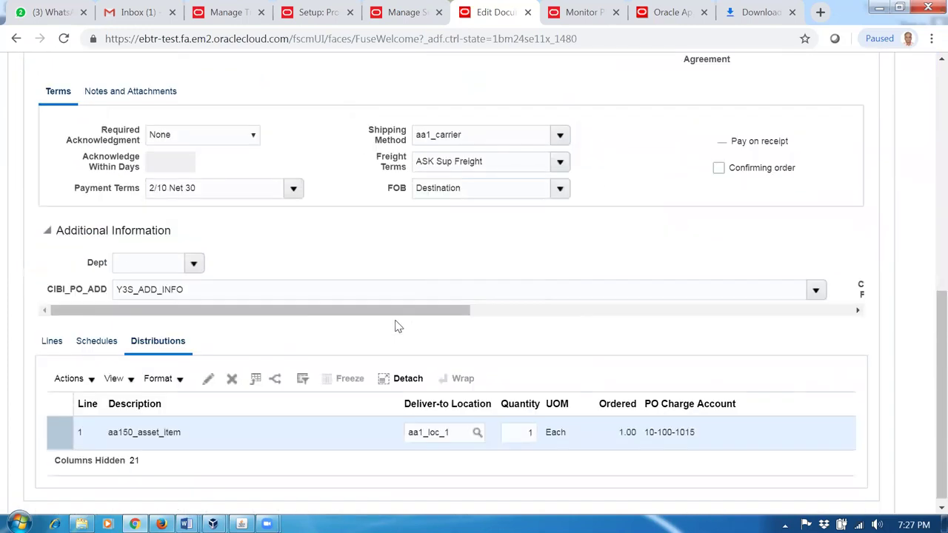
Step: Add line 2 as a Fixed Price Services line with description test
click(53, 341)
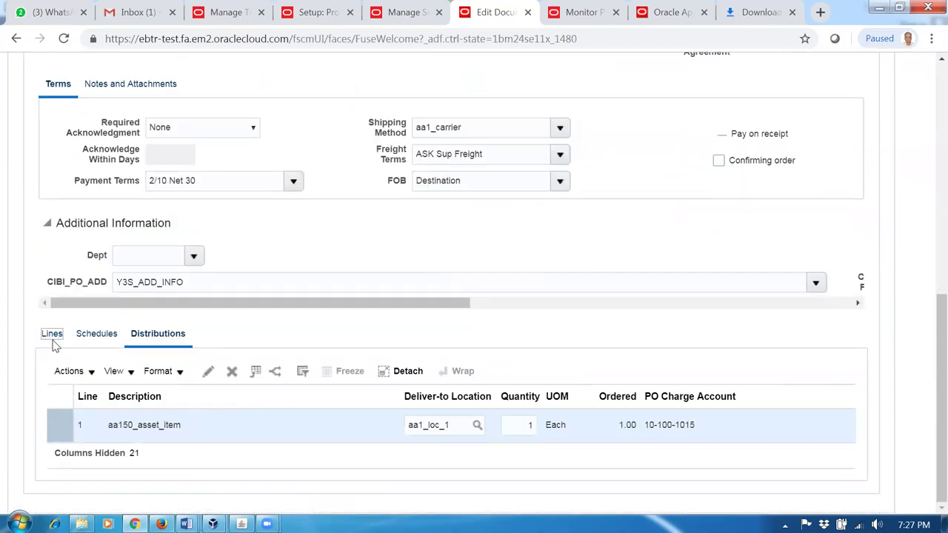
click(209, 372)
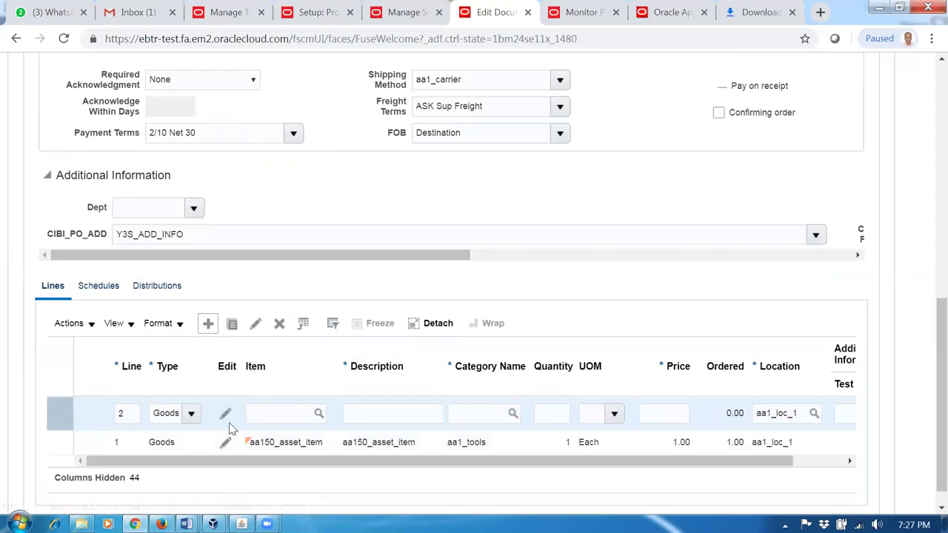
click(189, 417)
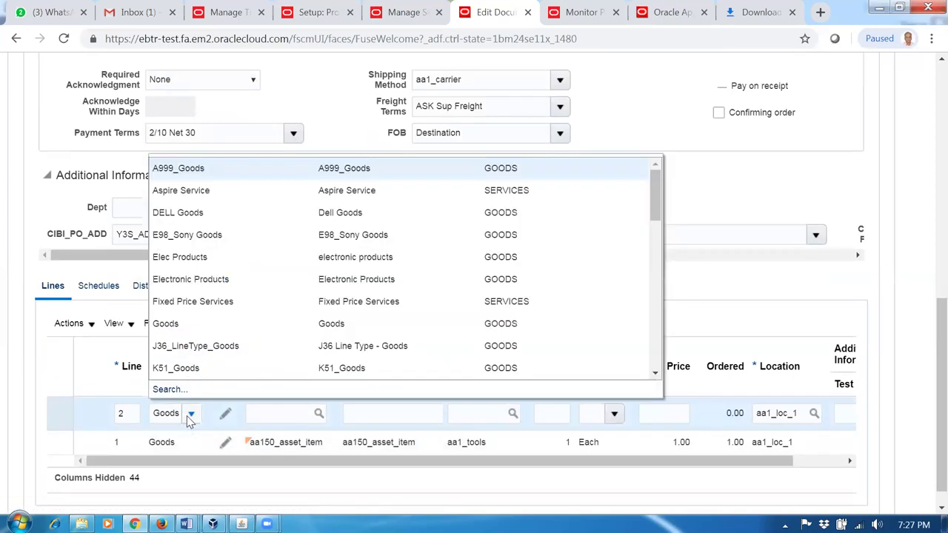
click(222, 324)
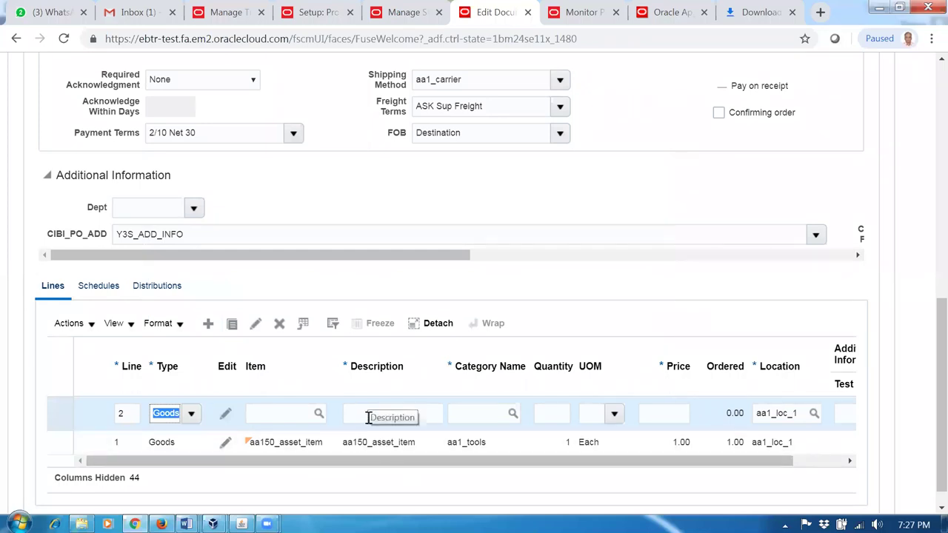
key(f)
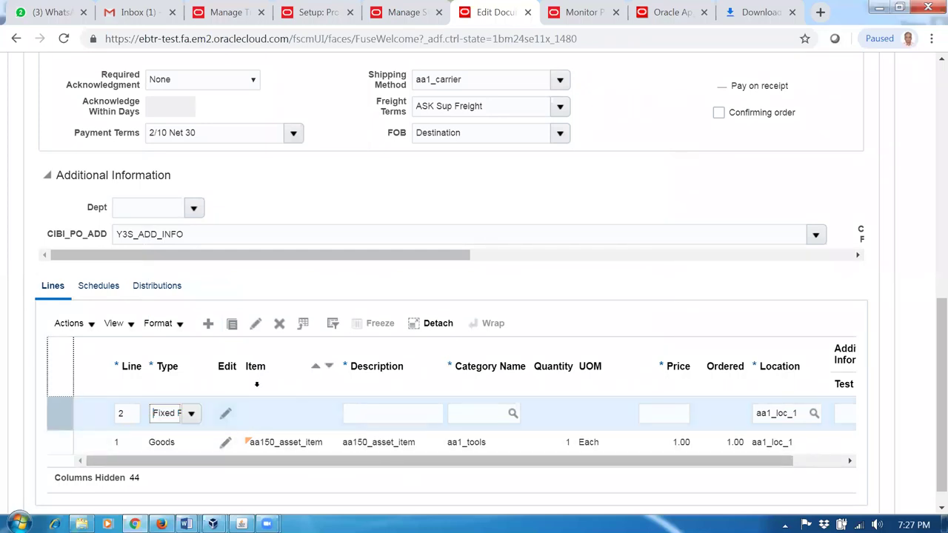
click(376, 420)
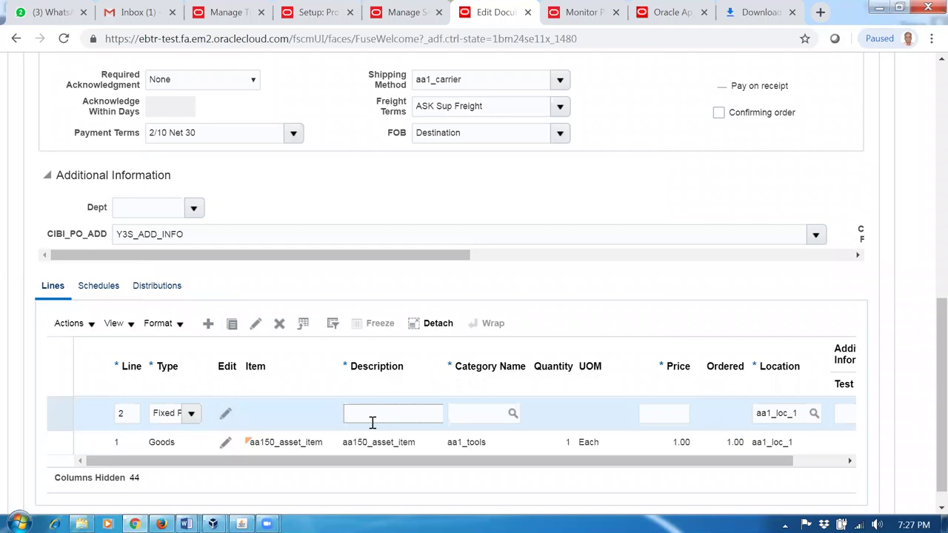
key(Tab)
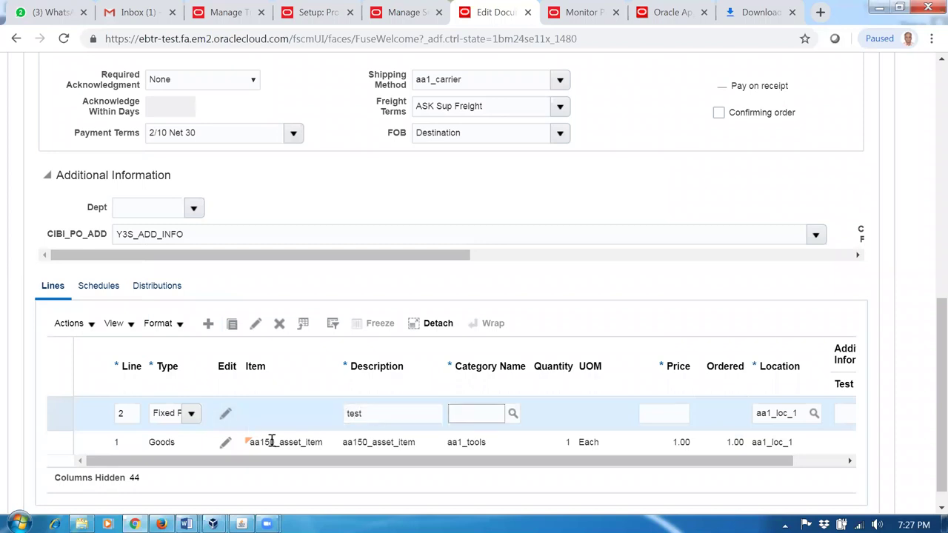
Step: Set line 2's category to Analog Devices using a category name search for 'a'
click(512, 420)
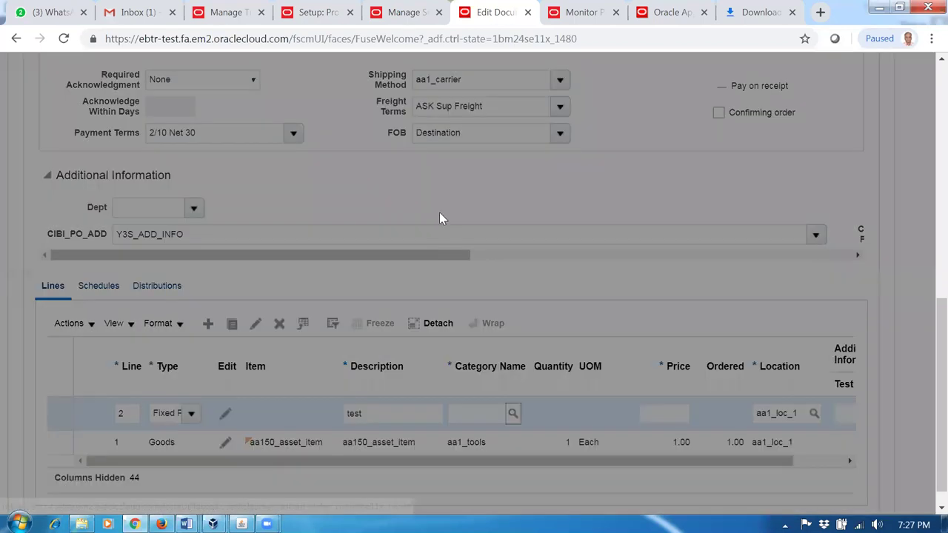
click(586, 306)
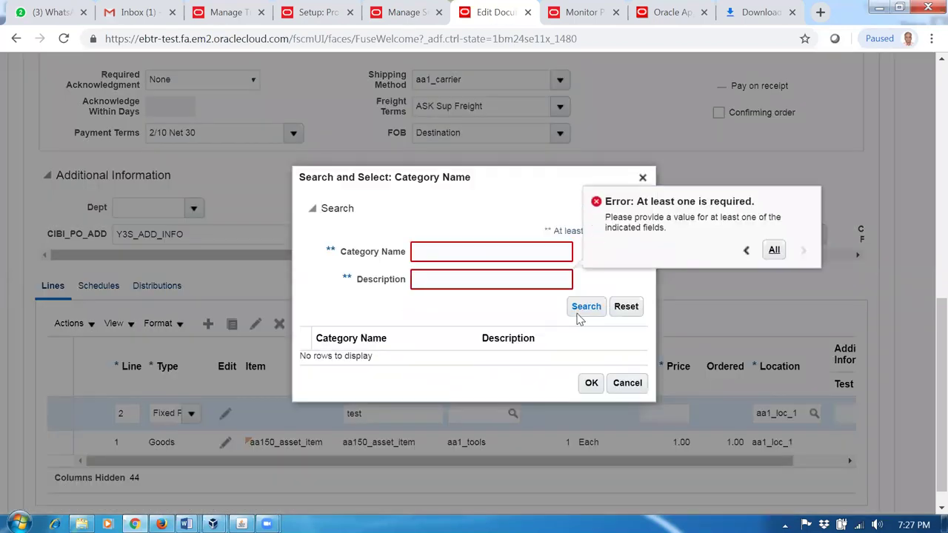
click(469, 252)
text(a)
click(586, 305)
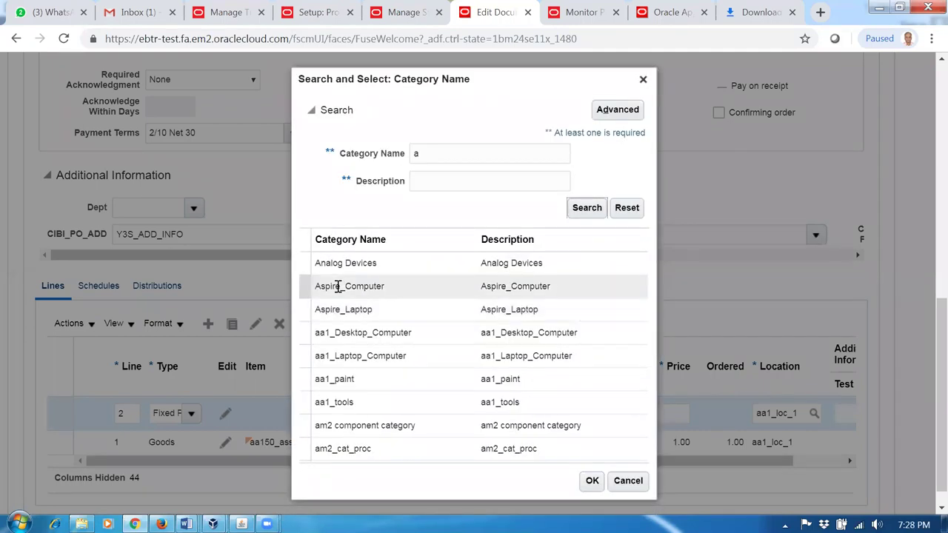
click(337, 265)
click(592, 480)
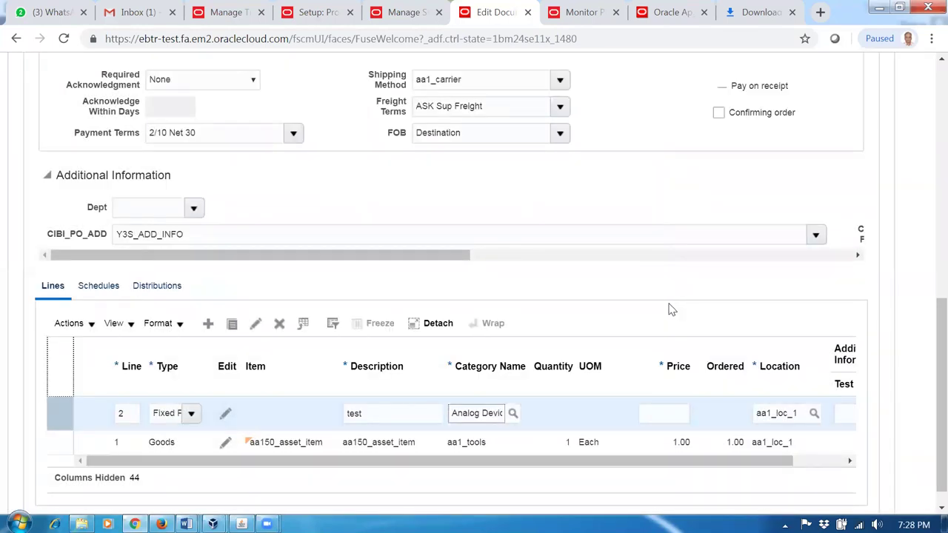
Step: Enter a price of 1.00 for line 2
click(645, 417)
text(1)
key(Tab)
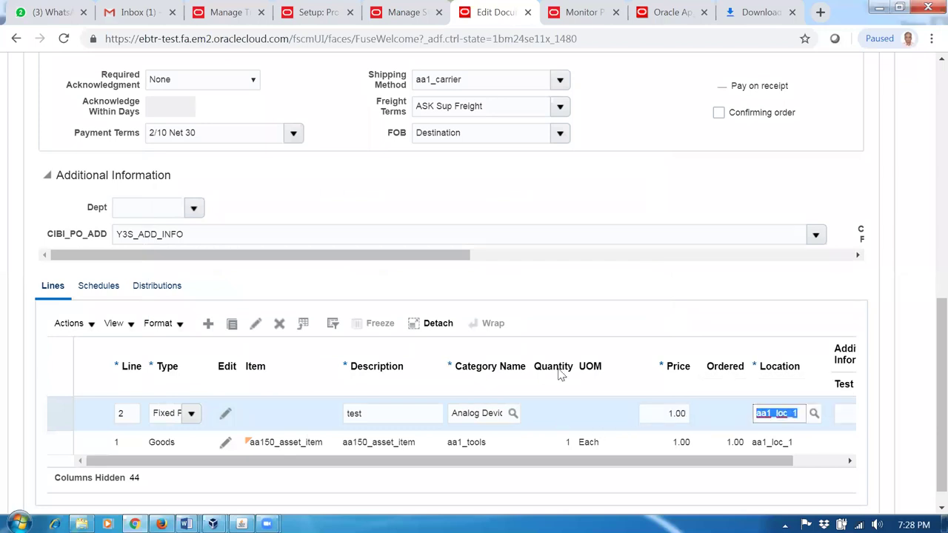
scroll(643, 286, up, 3)
scroll(643, 287, up, 2)
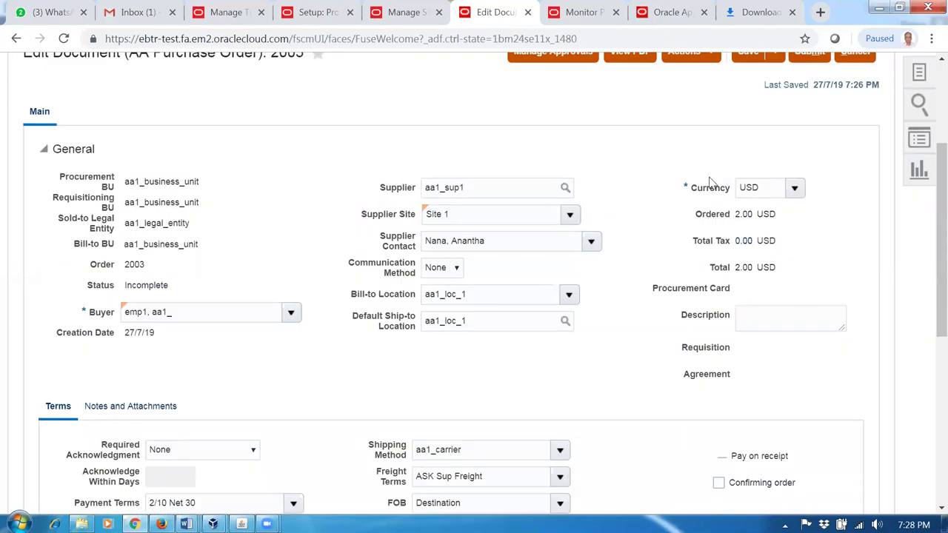
scroll(711, 185, up, 1)
Step: Save the order and dismiss the errors about line 2's undeterminable charge and variance accounts
click(743, 130)
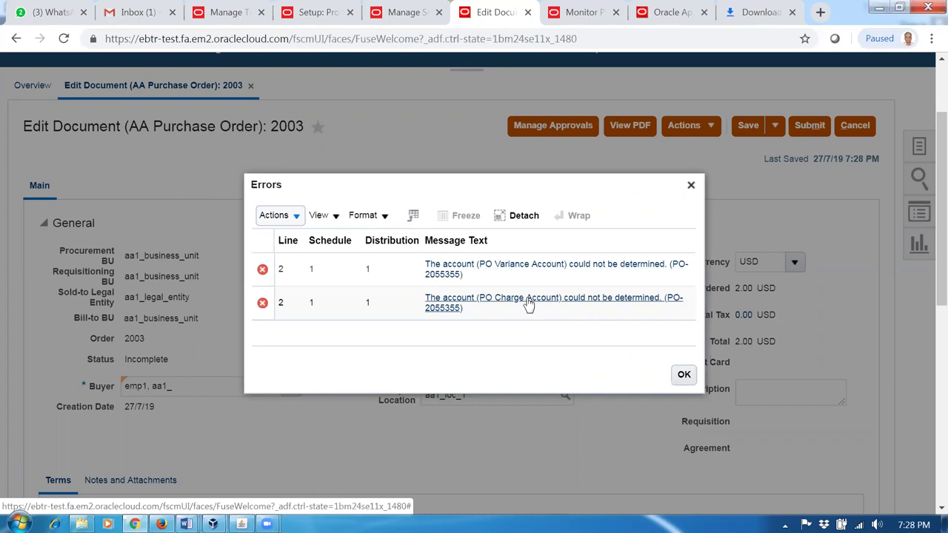
click(683, 376)
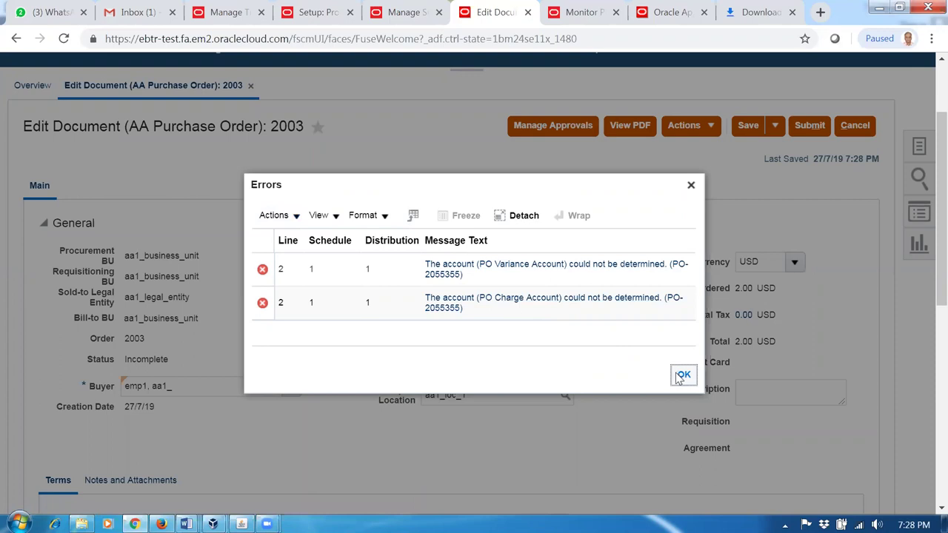
click(680, 377)
scroll(494, 395, down, 5)
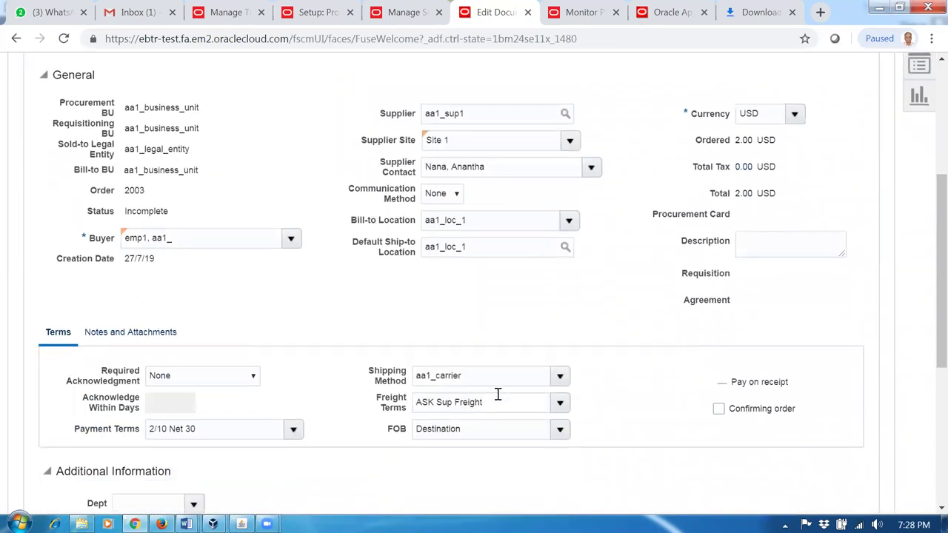
Step: Show the Requester column in the Lines table via View > Columns and scroll to it
scroll(495, 402, down, 2)
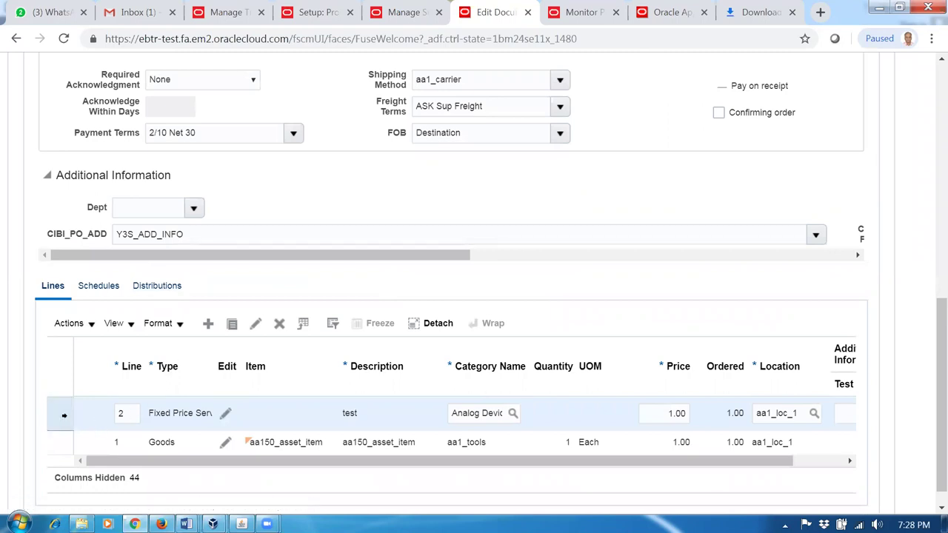
click(115, 324)
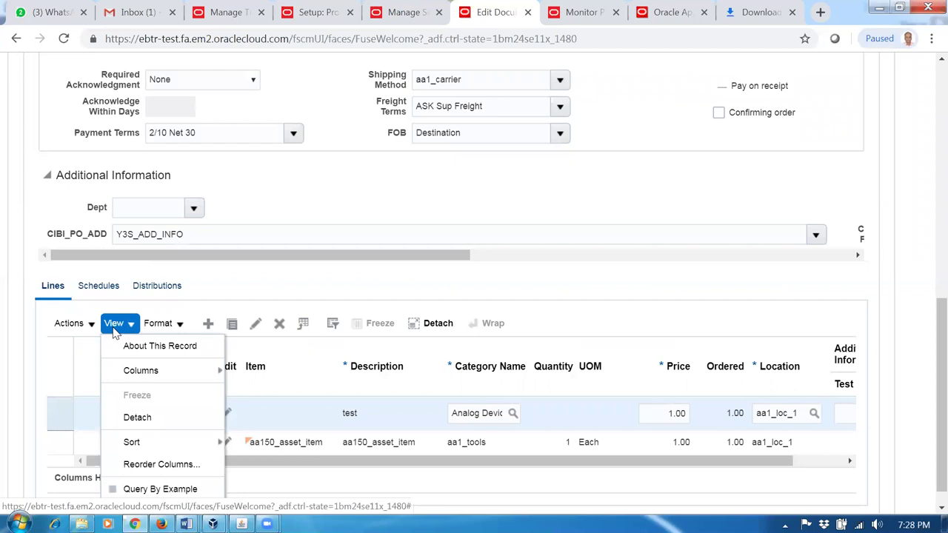
mouse_move(126, 372)
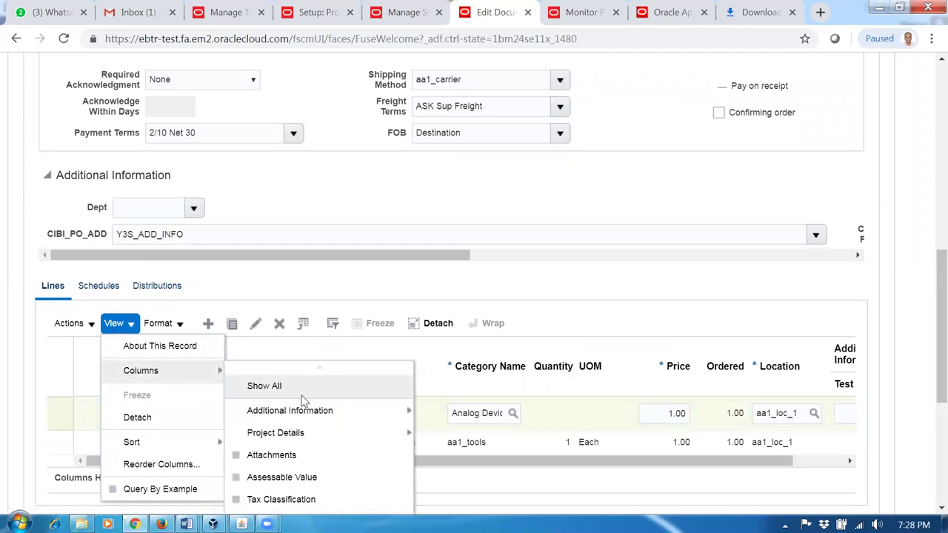
scroll(302, 400, down, 3)
scroll(927, 371, down, 3)
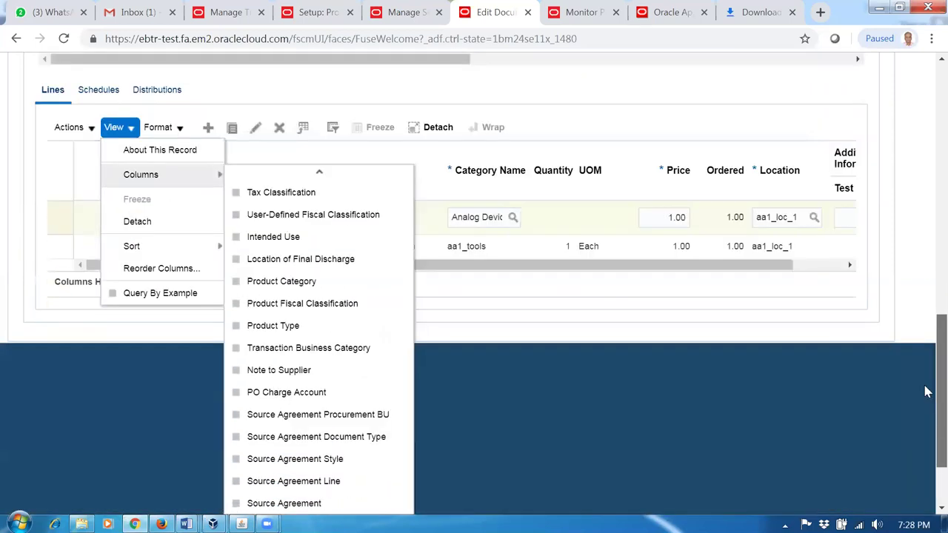
scroll(926, 400, down, 2)
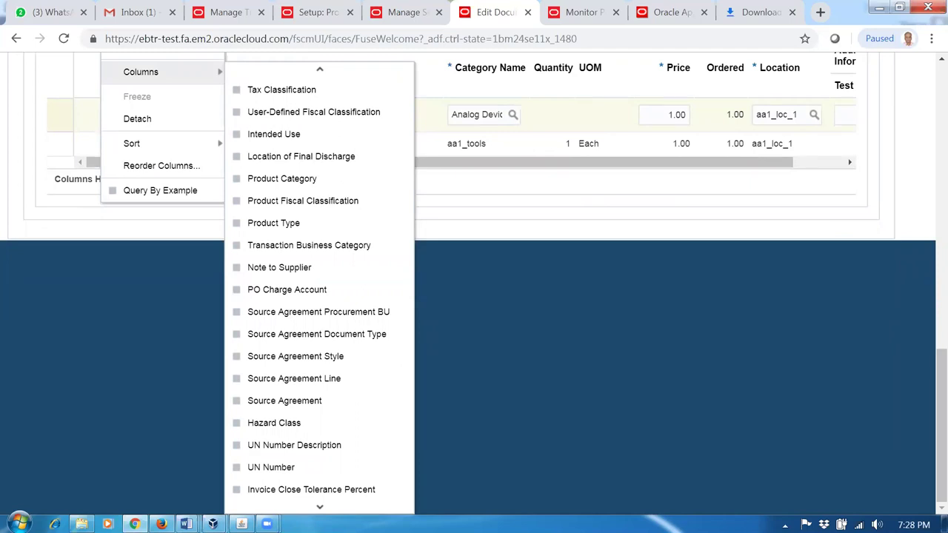
mouse_move(320, 507)
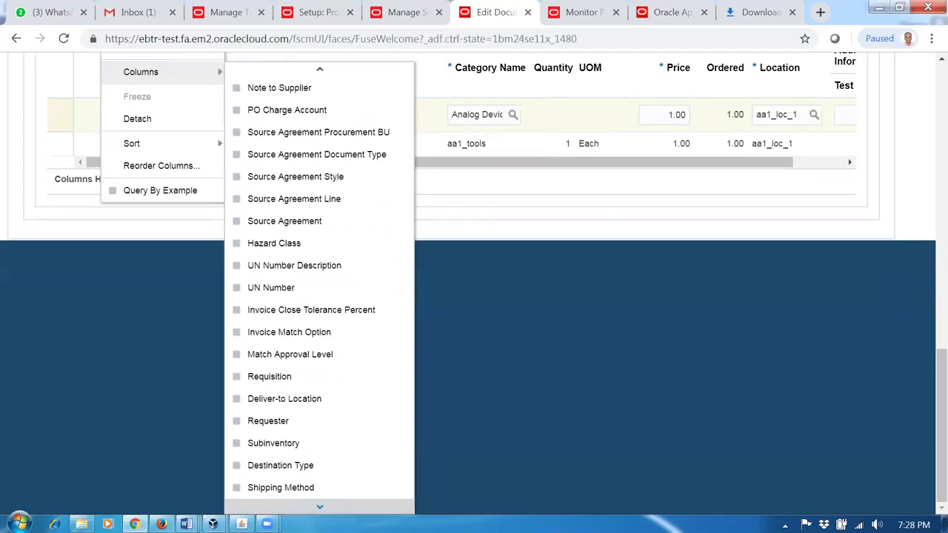
click(282, 421)
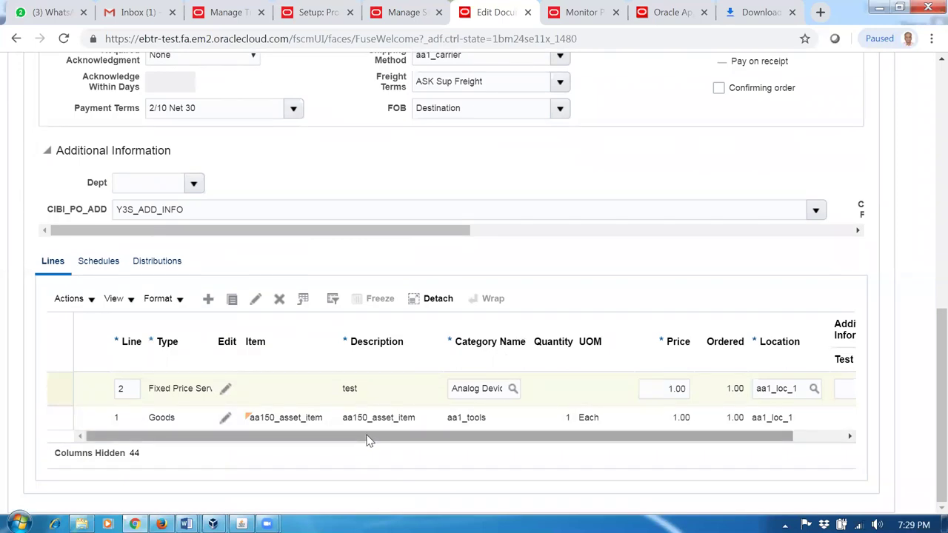
drag(368, 440, 582, 481)
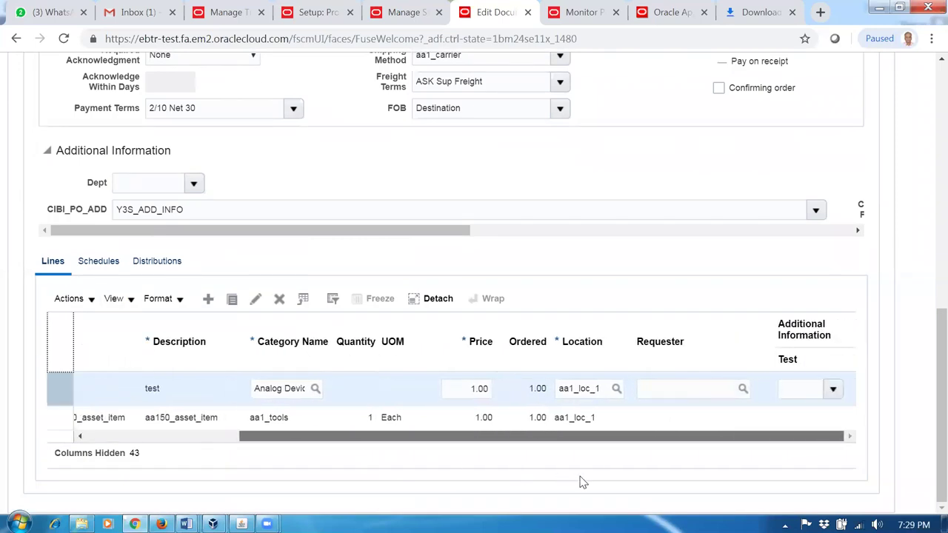
Step: Enter the employee's name as line 2's requester and save purchase order 2003
click(685, 391)
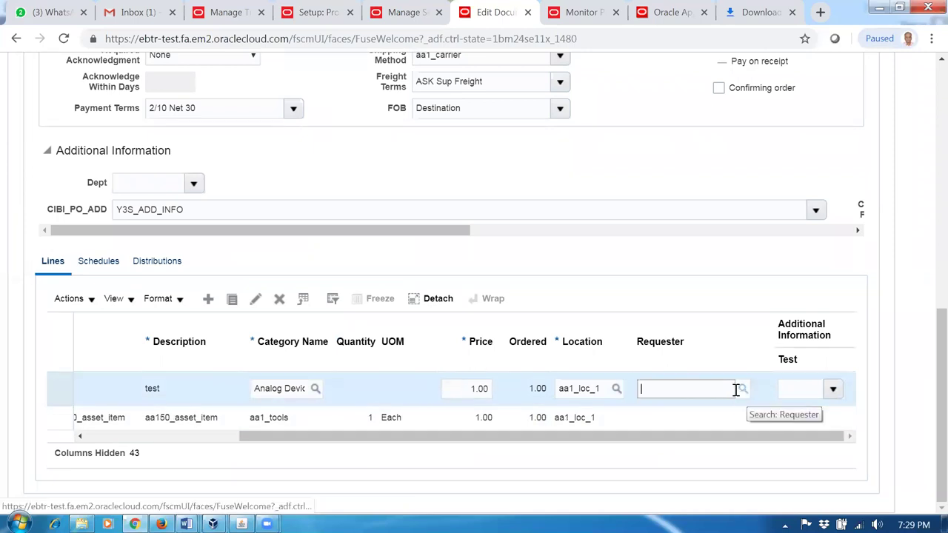
text(, aa1_)
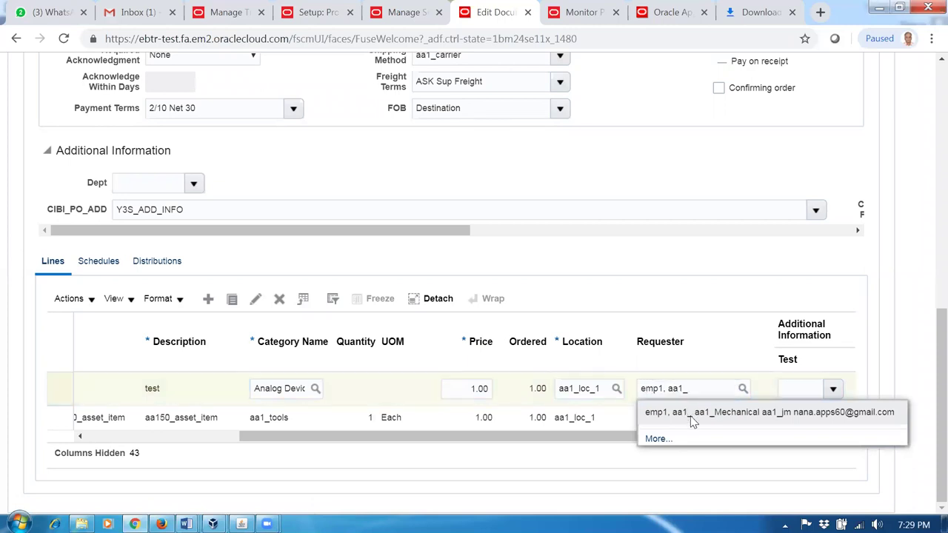
click(752, 413)
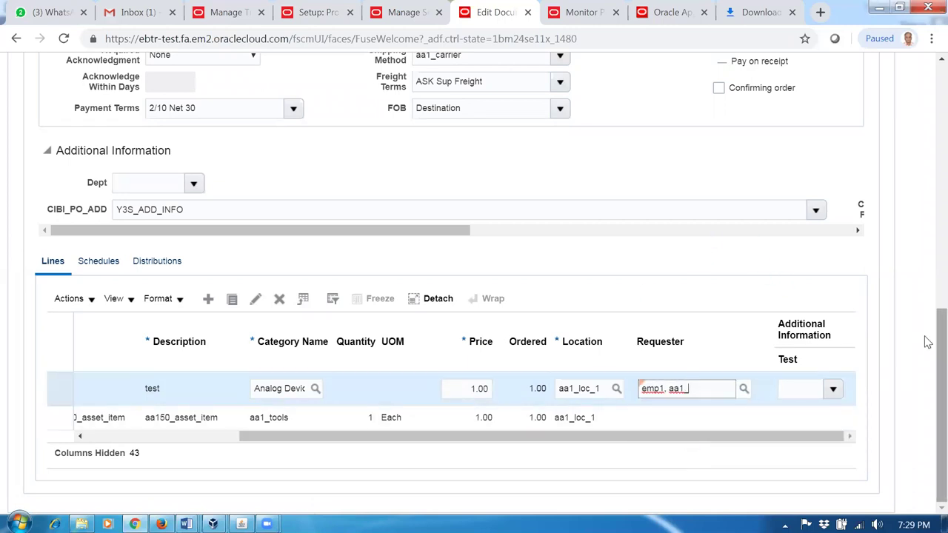
scroll(927, 343, up, 10)
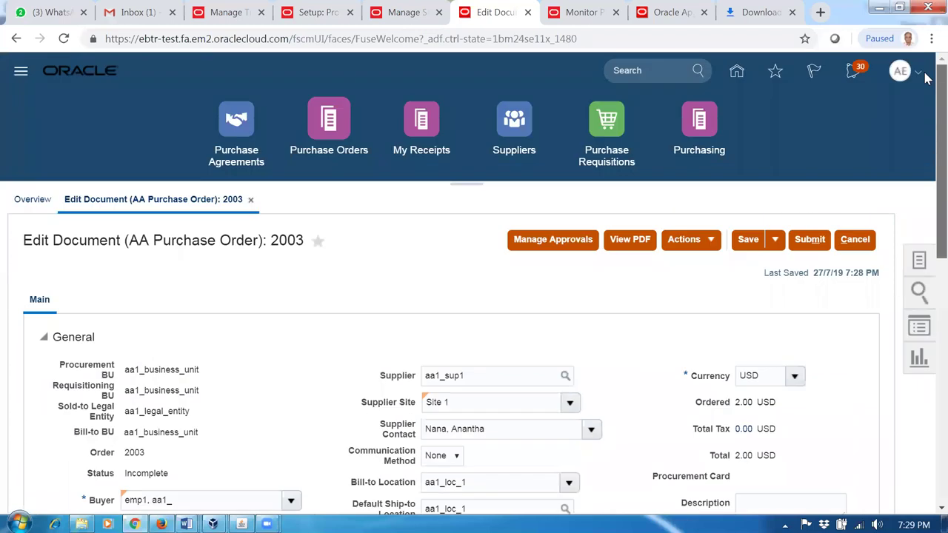
click(749, 239)
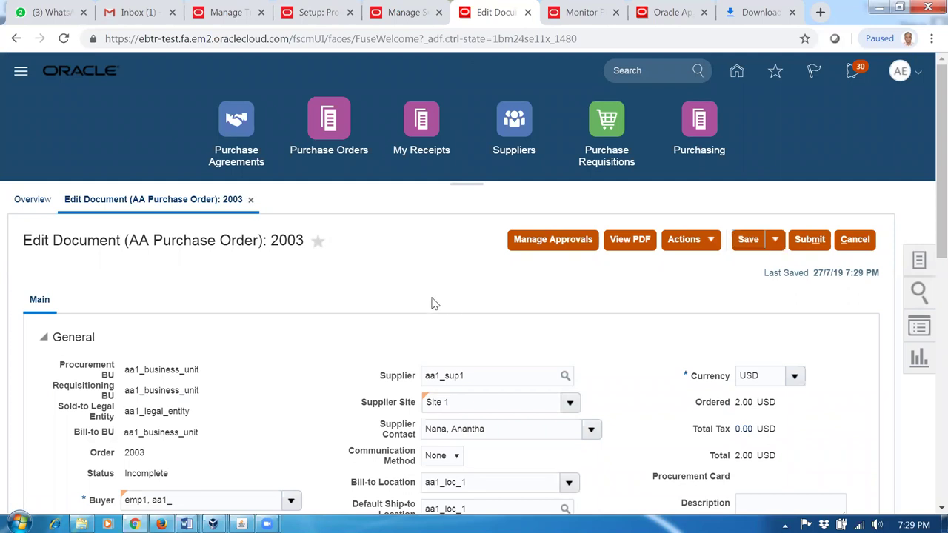
scroll(433, 296, down, 5)
scroll(432, 304, down, 3)
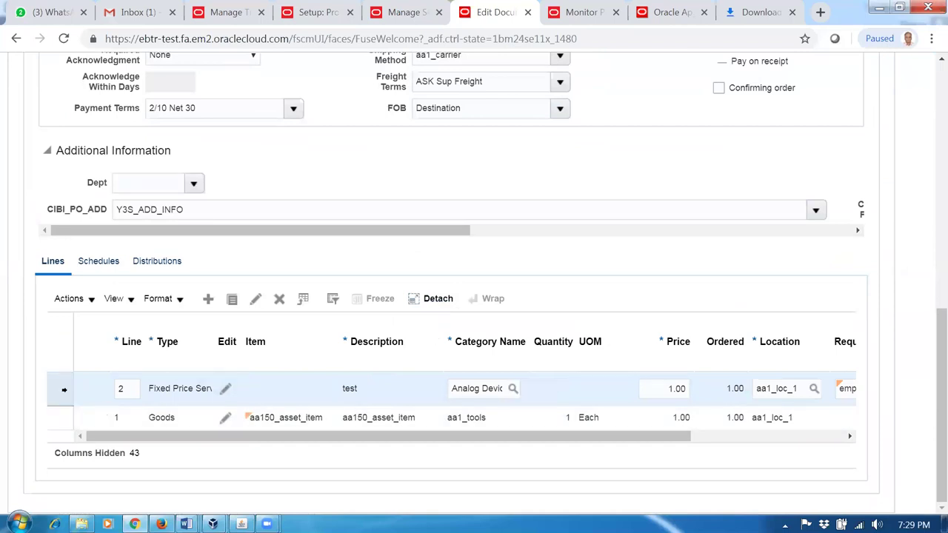
Step: On the Distributions tab, inspect distribution 1's PO Charge Account 10-100-1015 segments, then return to the order
click(157, 264)
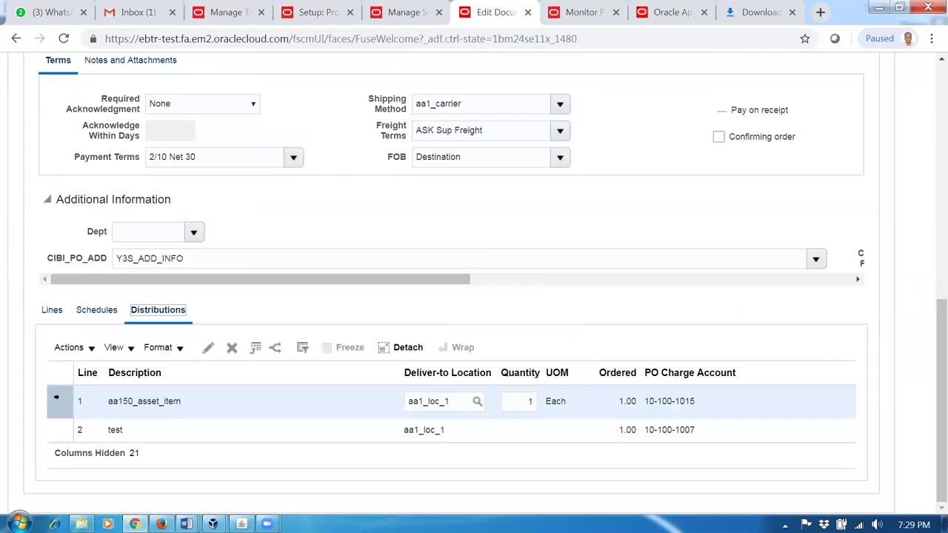
click(210, 348)
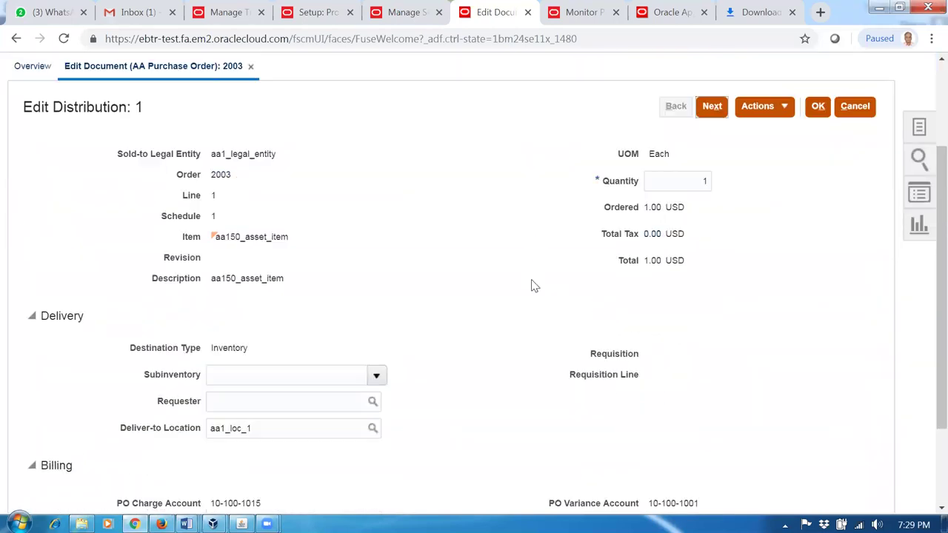
scroll(533, 285, down, 3)
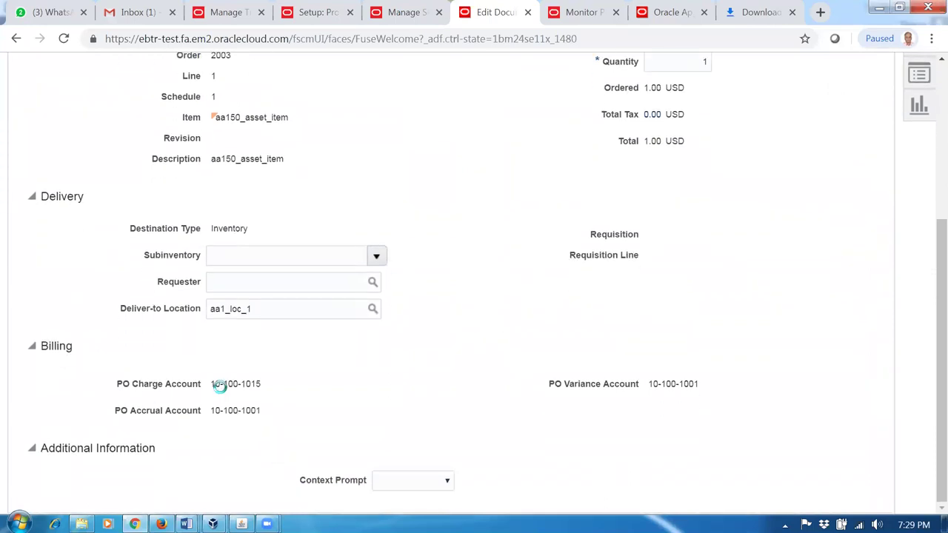
mouse_move(221, 384)
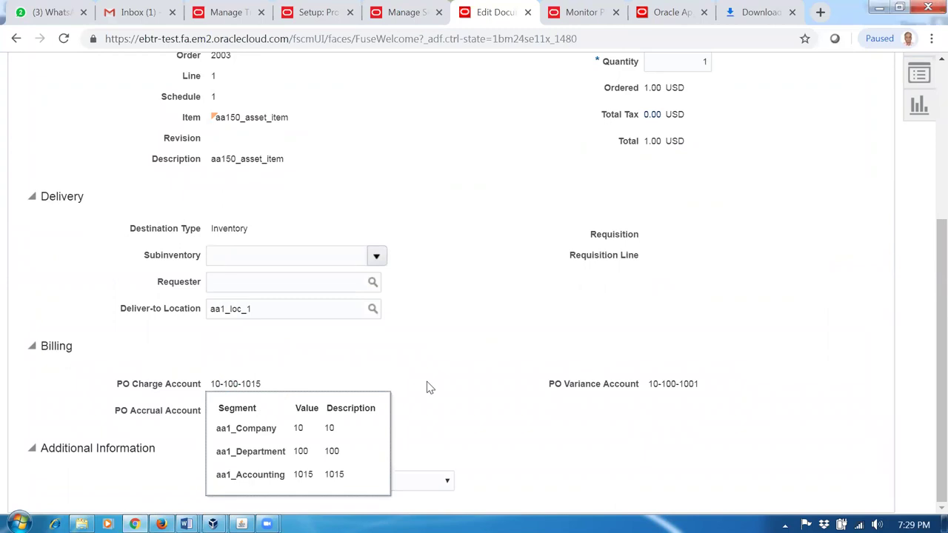
scroll(874, 255, up, 4)
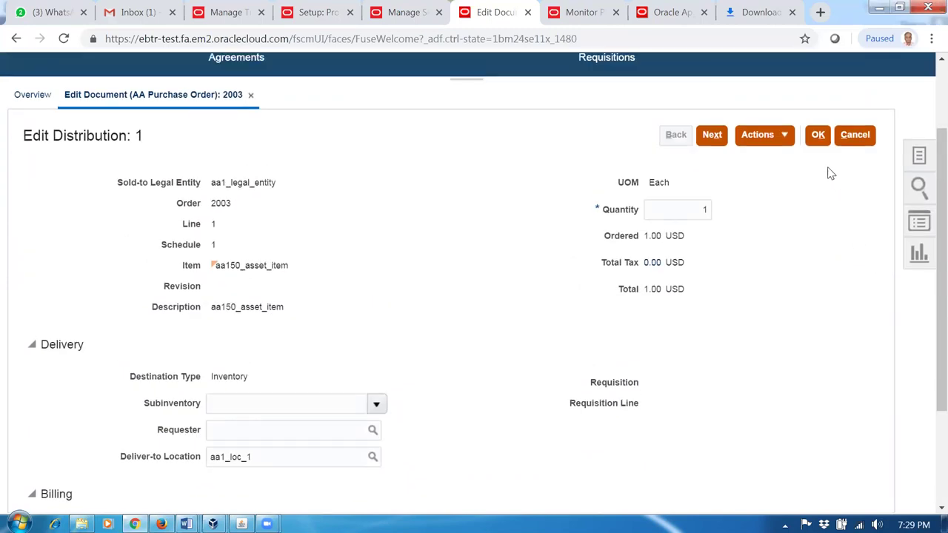
click(820, 138)
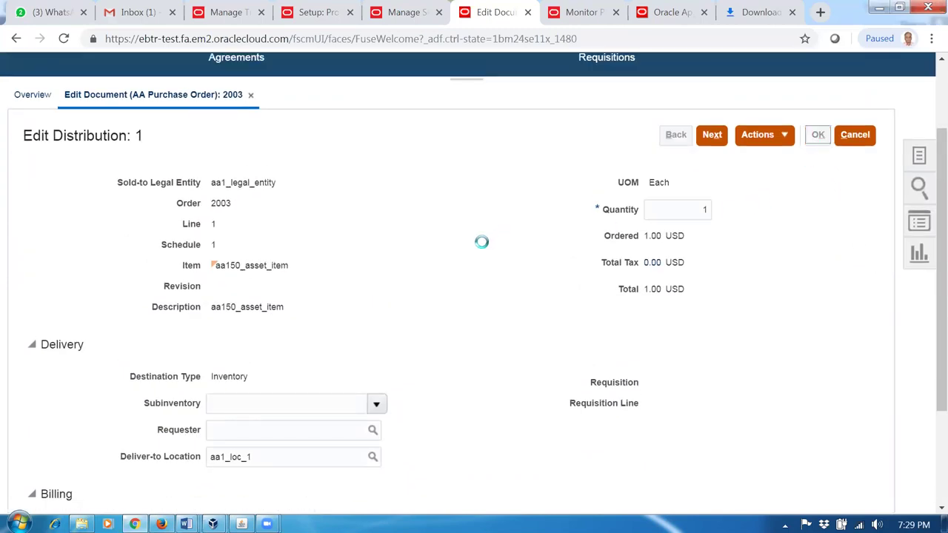
scroll(436, 274, down, 4)
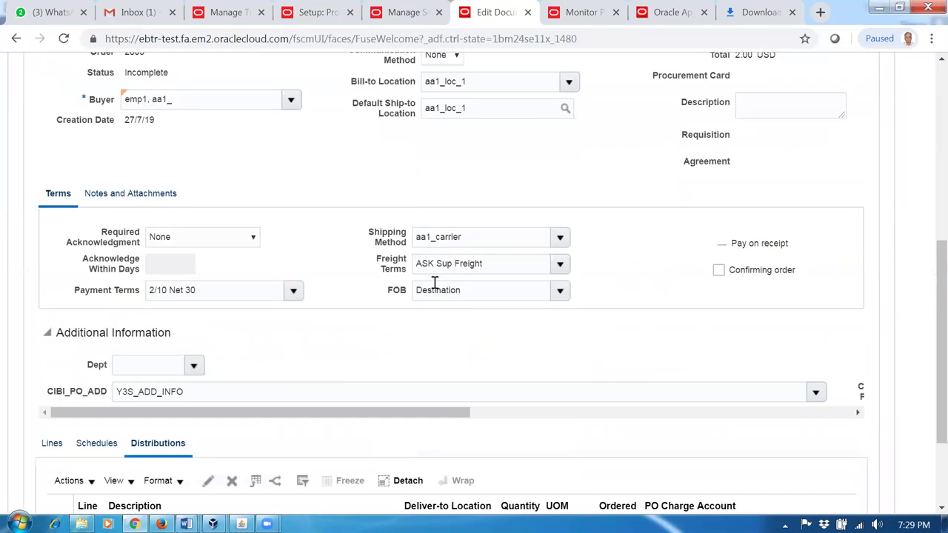
scroll(435, 283, down, 3)
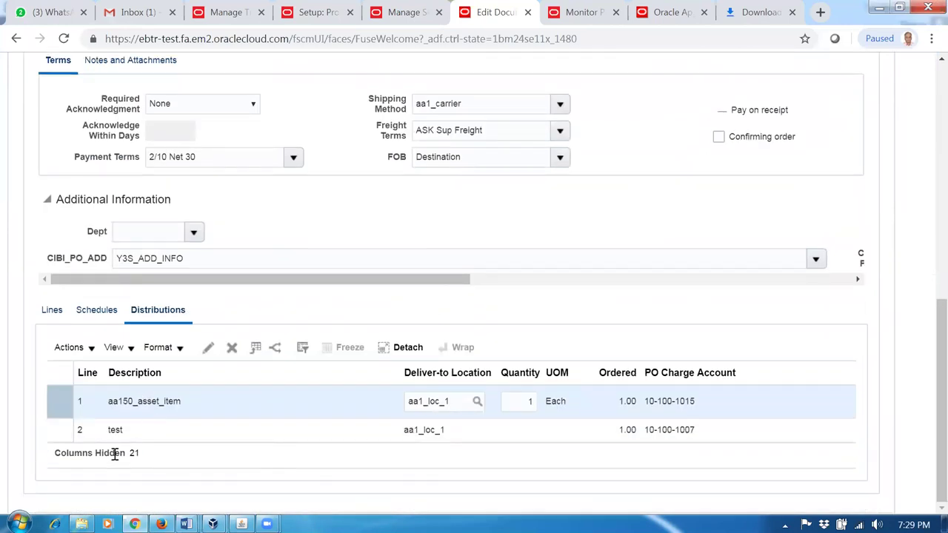
click(56, 429)
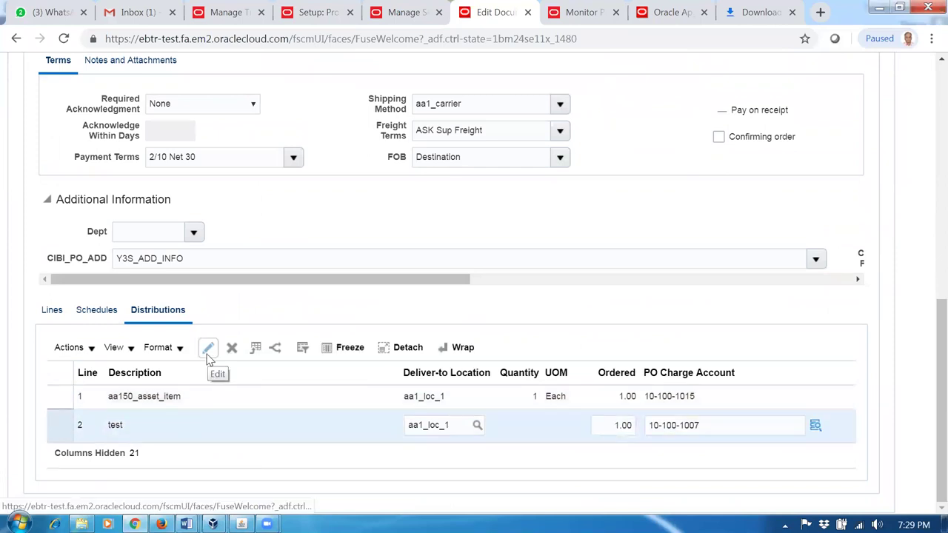
drag(730, 433, 622, 431)
click(665, 307)
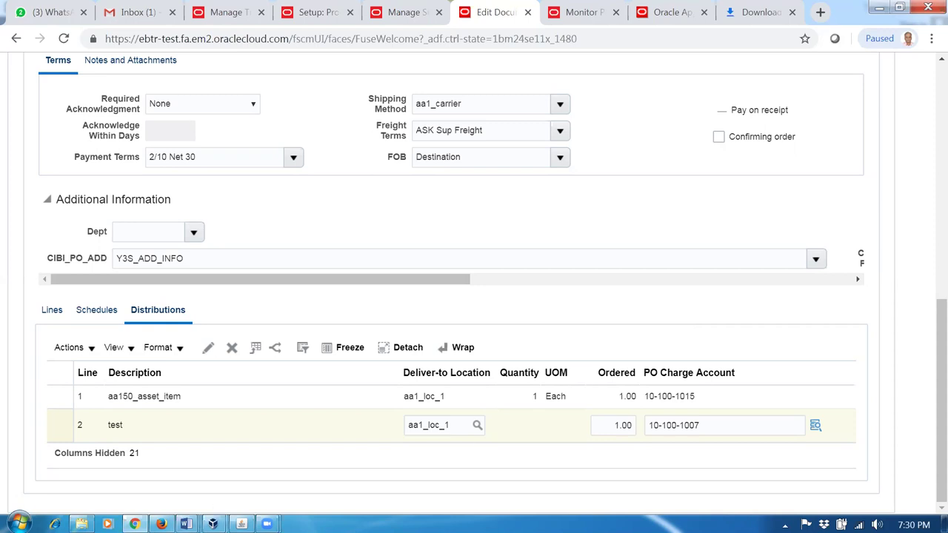
mouse_move(189, 523)
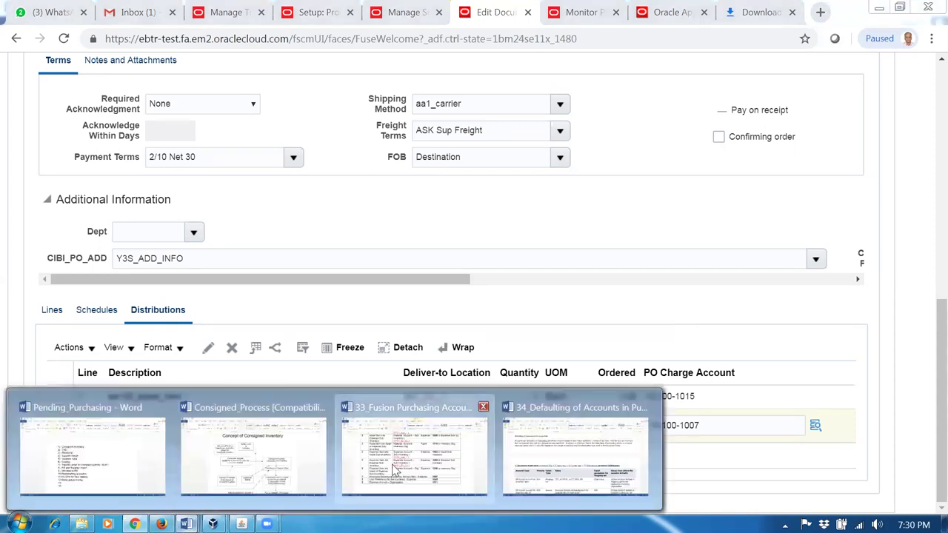
Step: In the Word mapping table, highlight the 1007 service-item and 1011 accrual account values, then return to PO 2003
click(415, 459)
click(409, 395)
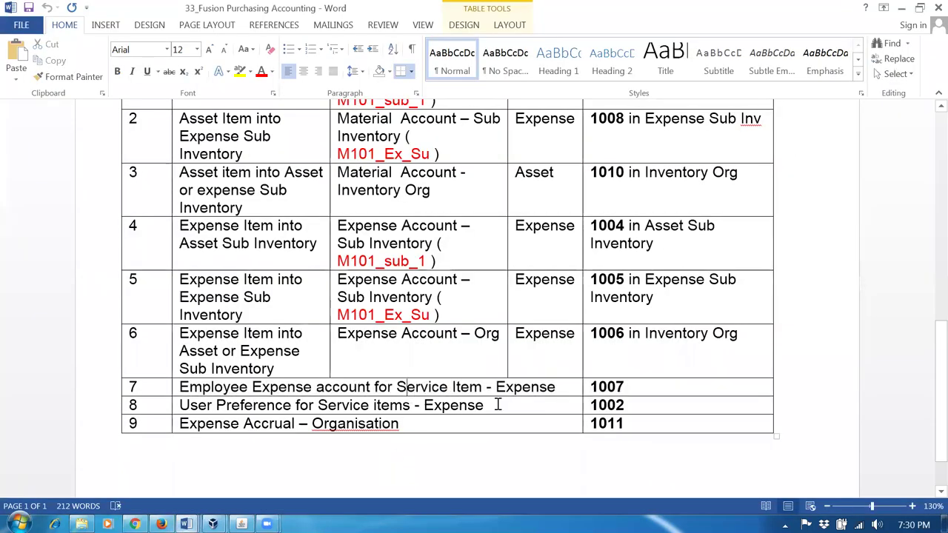
drag(639, 389, 590, 389)
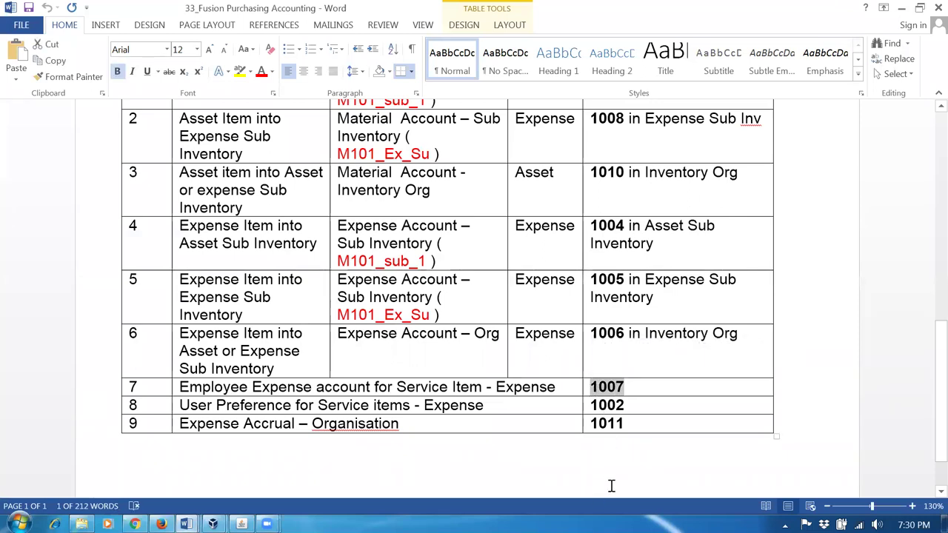
click(583, 475)
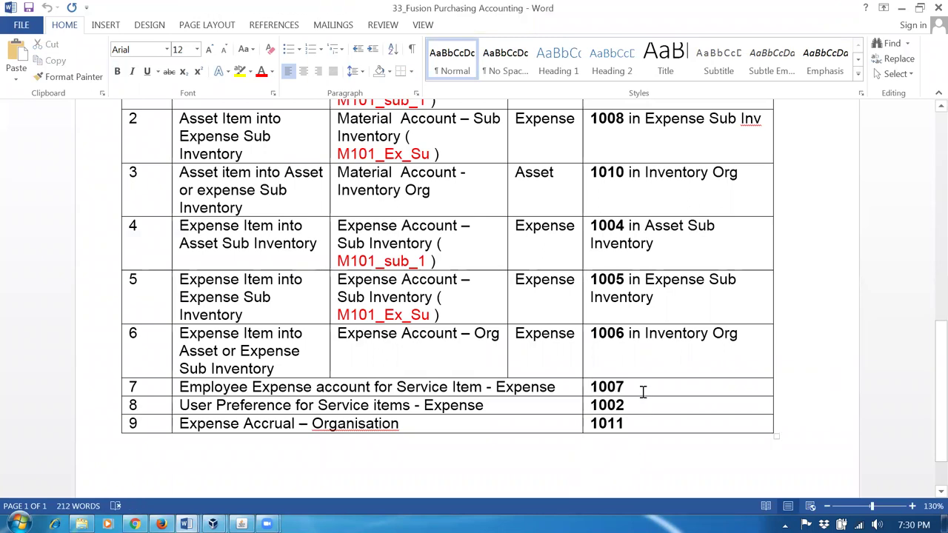
drag(627, 386, 594, 386)
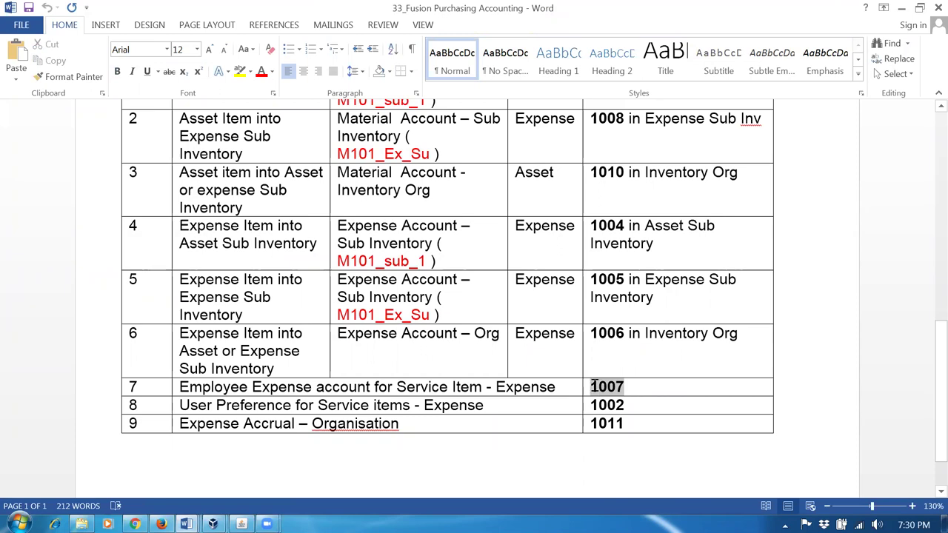
click(611, 483)
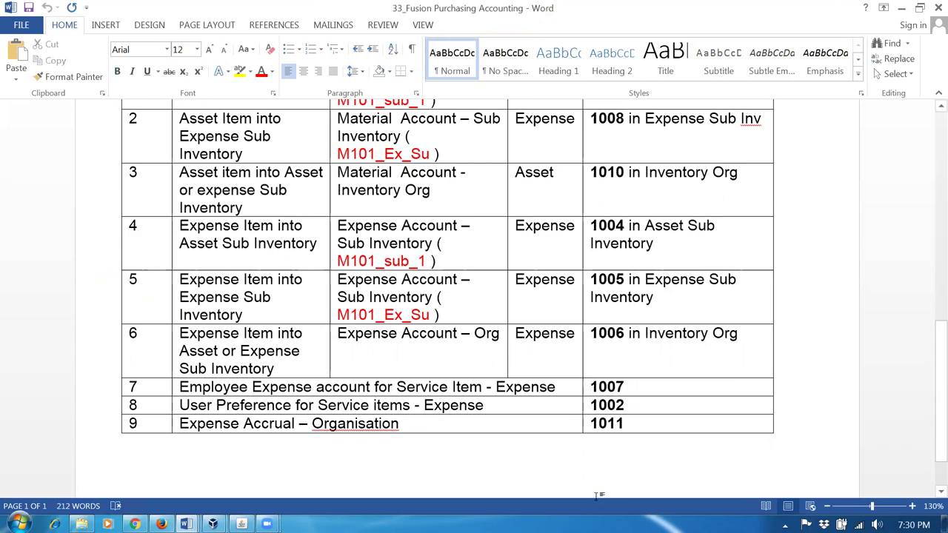
drag(629, 425, 593, 429)
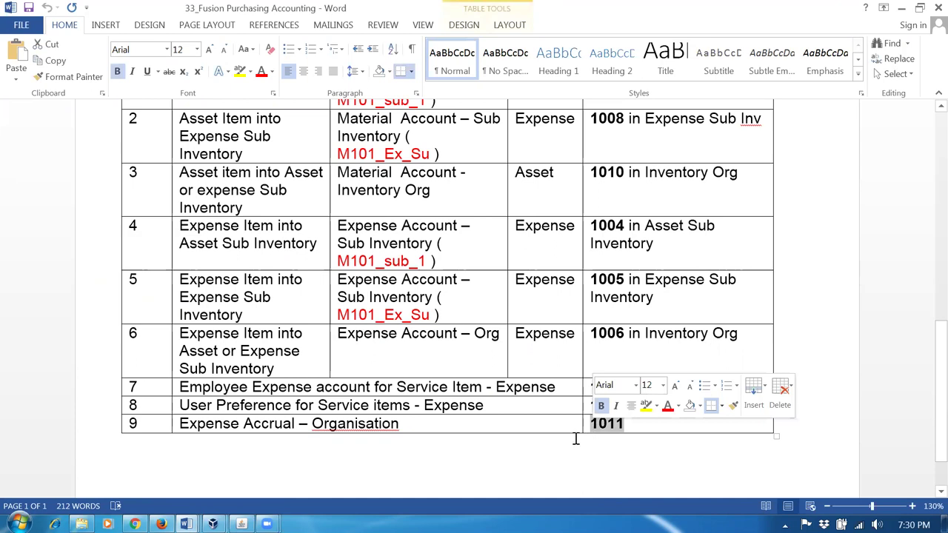
click(423, 431)
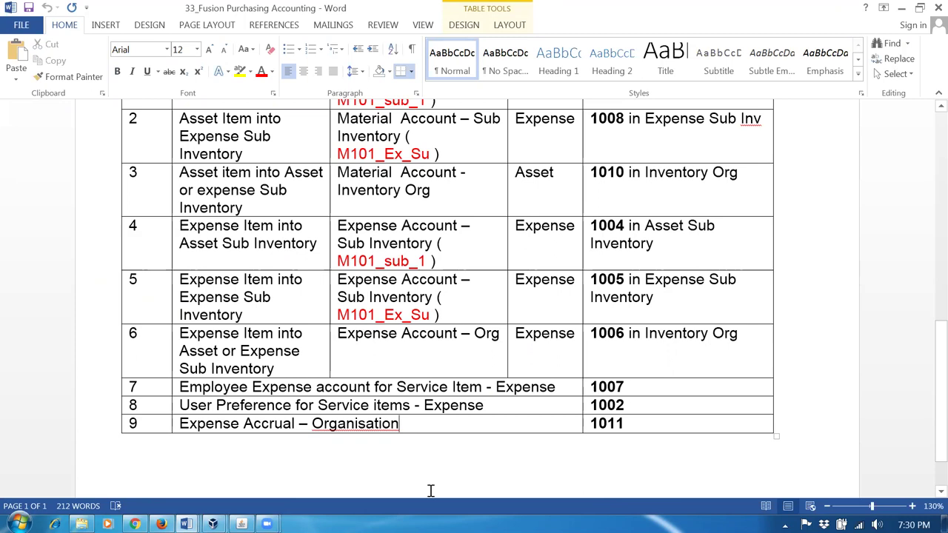
click(135, 524)
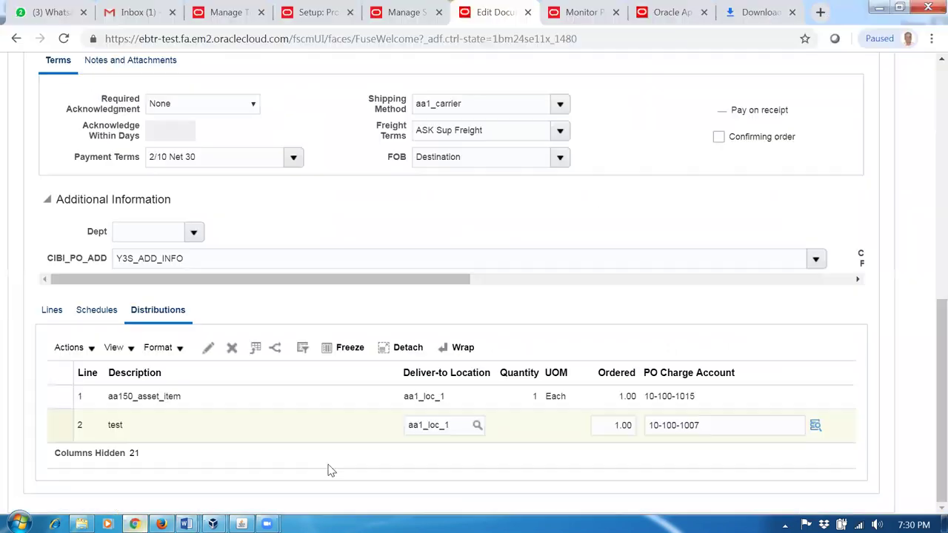
Step: Highlight line 2's charge account 10-100-1007 on PO 2003, then show the order's lines
scroll(608, 235, up, 6)
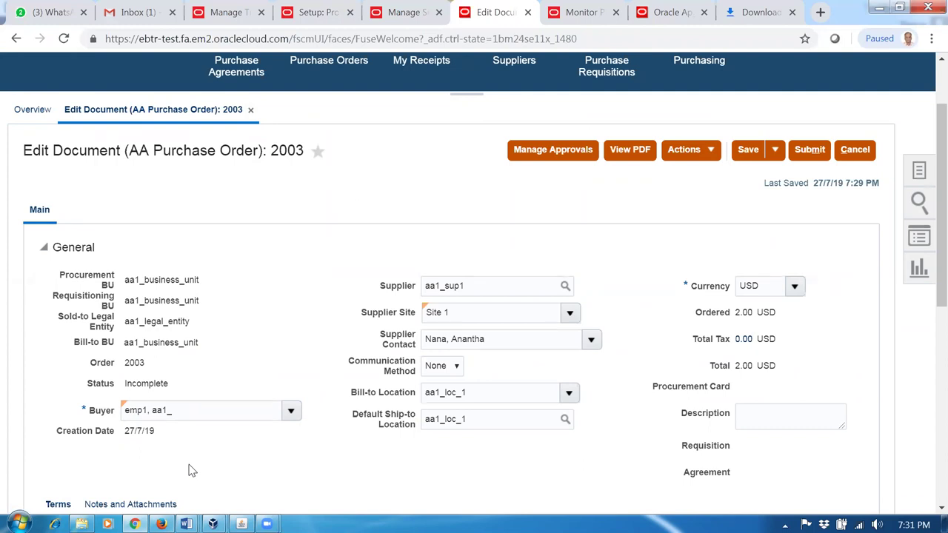
scroll(191, 471, down, 5)
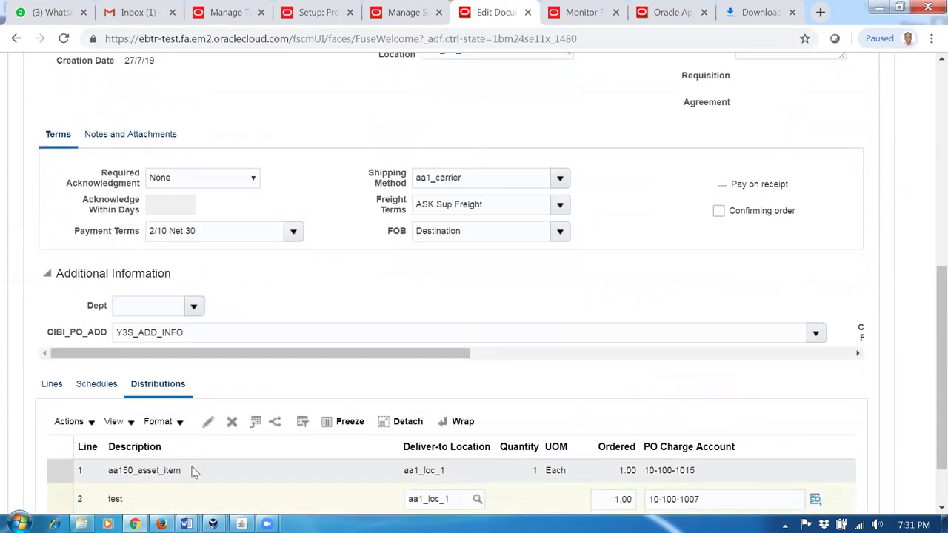
scroll(194, 470, down, 1)
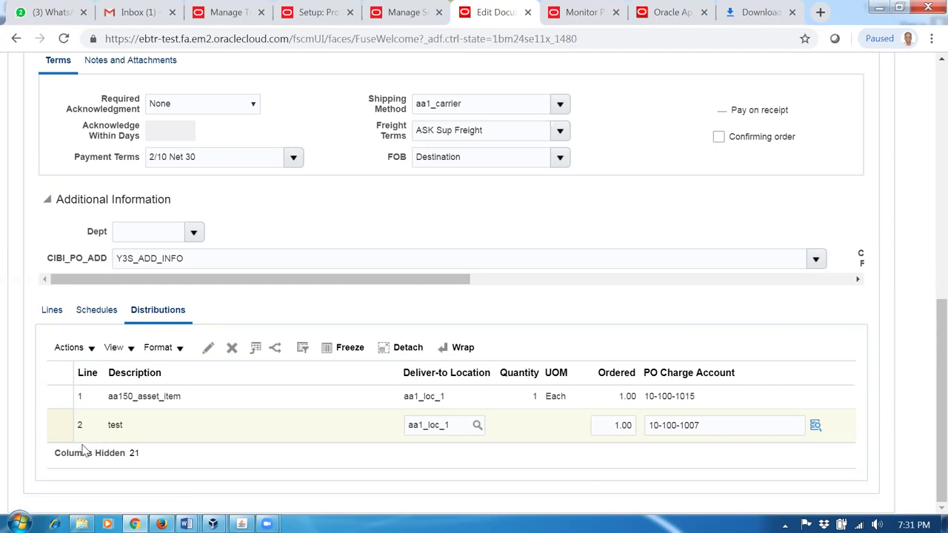
click(719, 429)
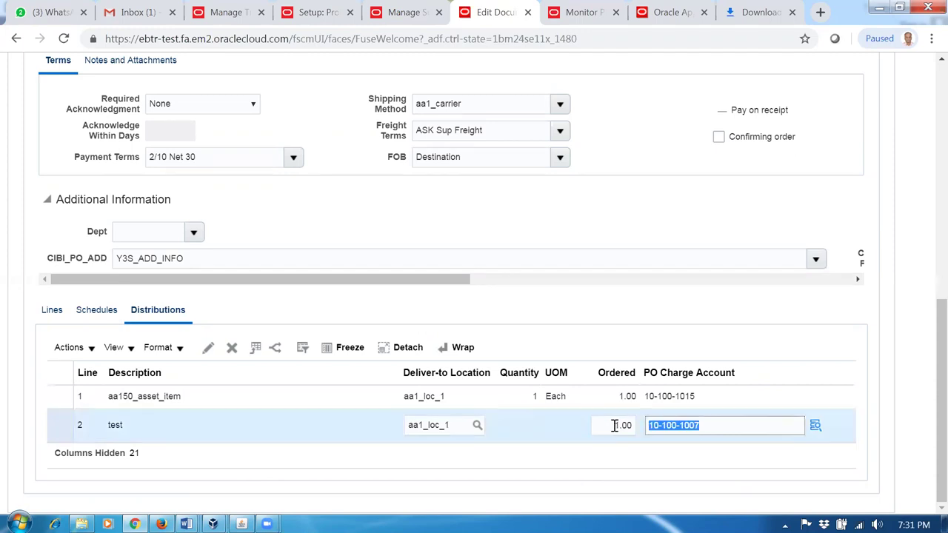
click(53, 309)
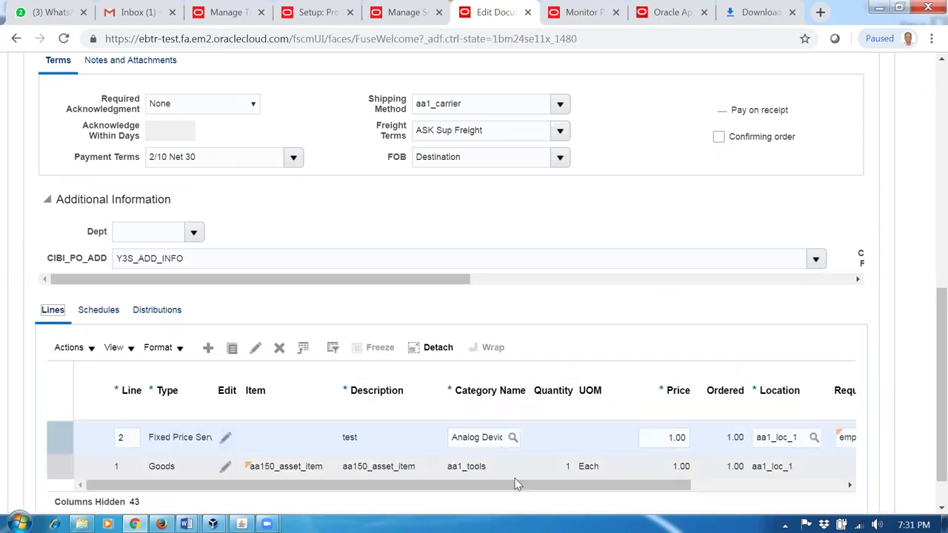
drag(511, 486, 716, 501)
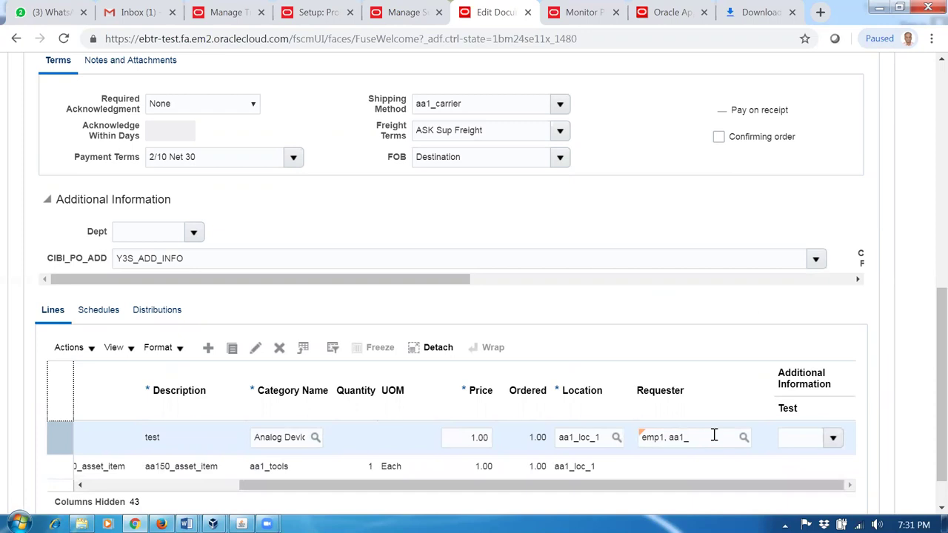
click(713, 436)
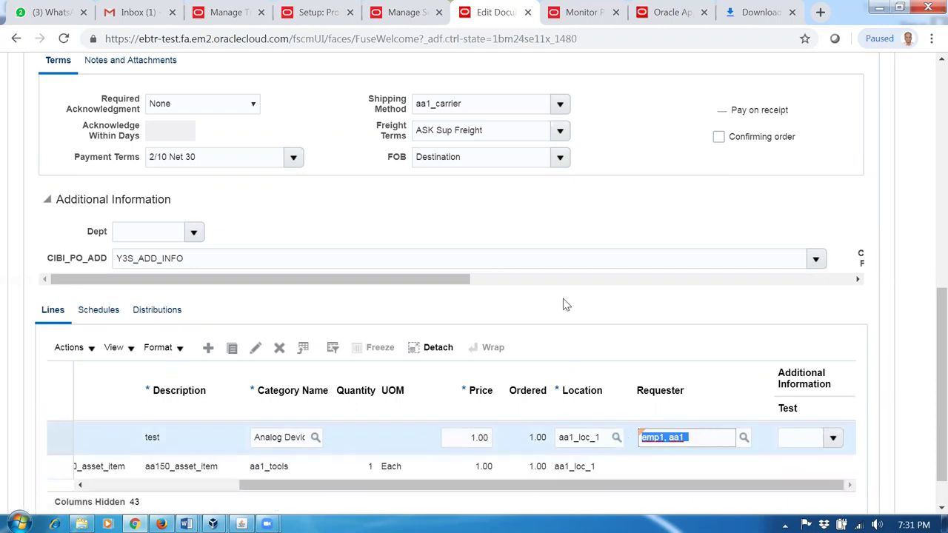
click(558, 324)
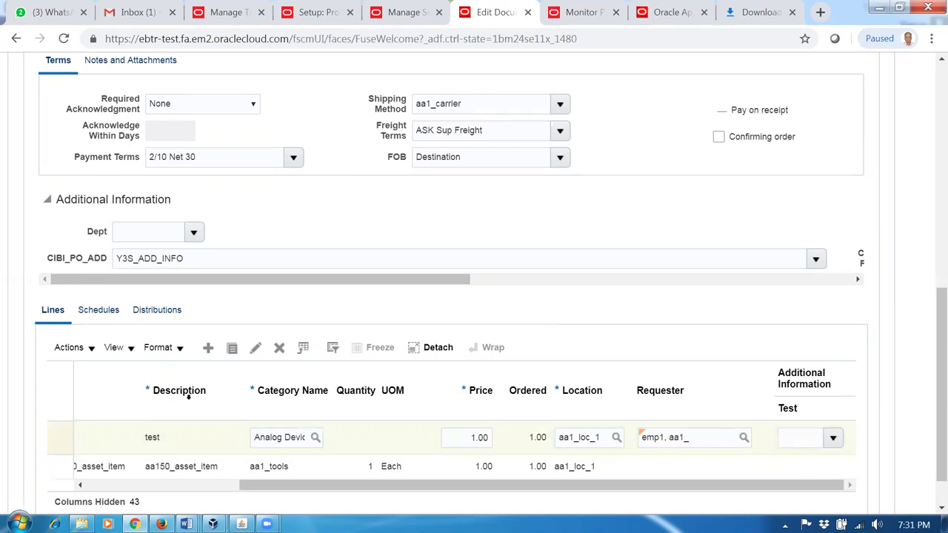
click(60, 438)
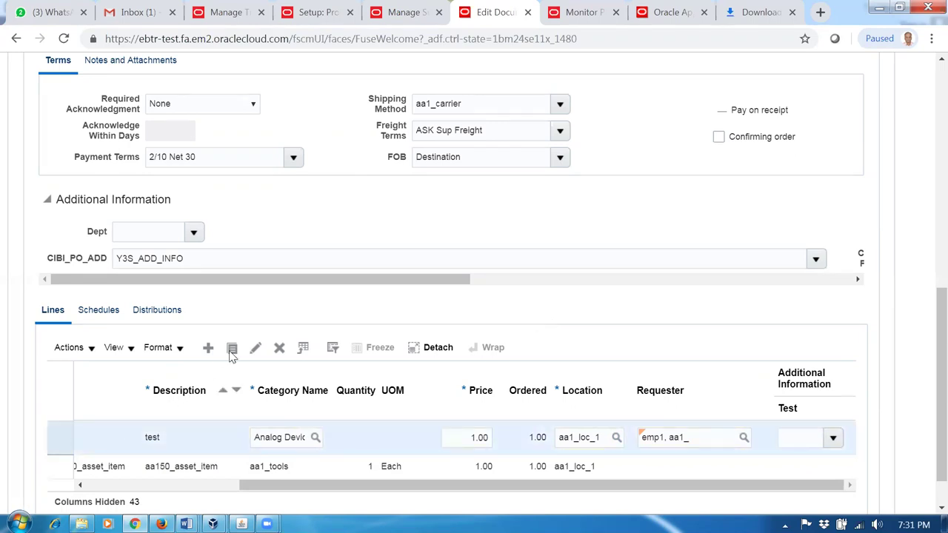
click(256, 348)
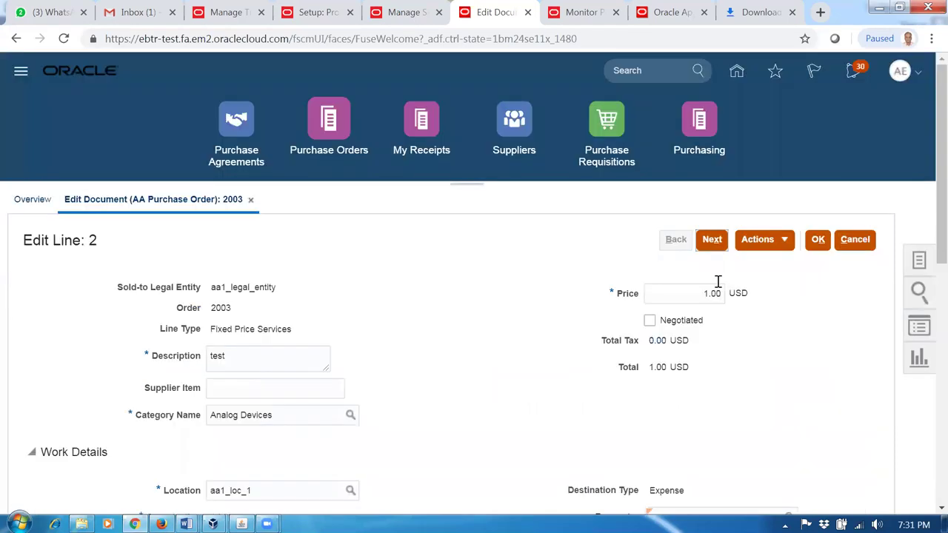
click(855, 241)
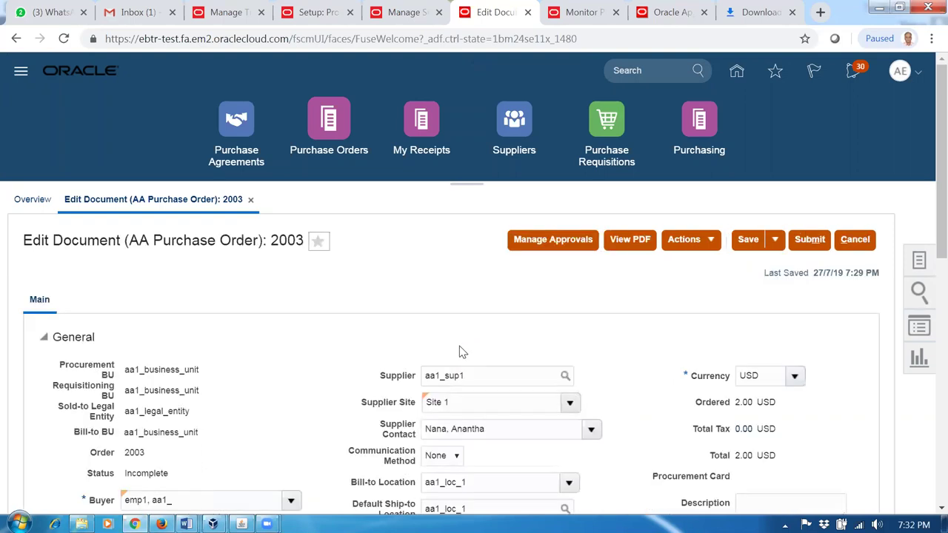
Step: Open line 2's distribution details and highlight accrual account 10-100-1011 beside charge account 10-100-1007
scroll(460, 352, down, 7)
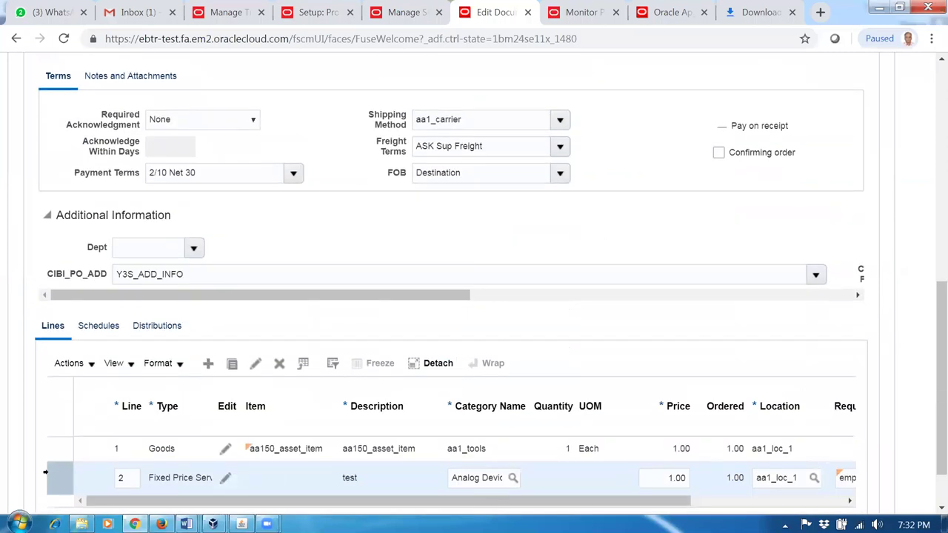
click(159, 327)
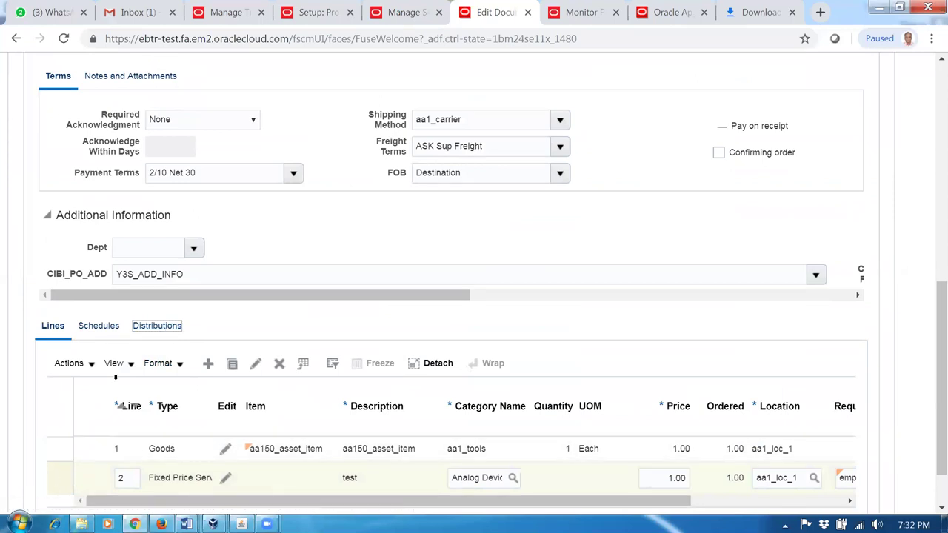
click(174, 328)
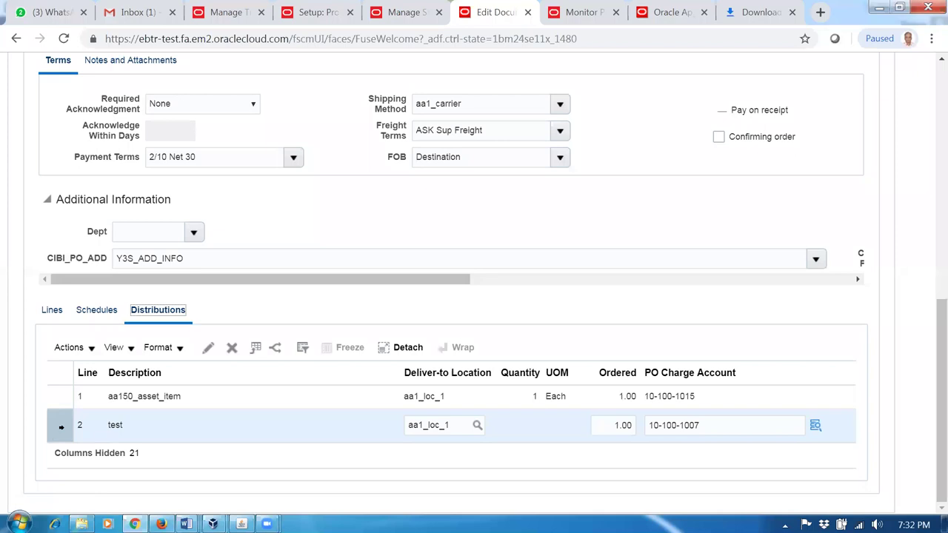
click(67, 424)
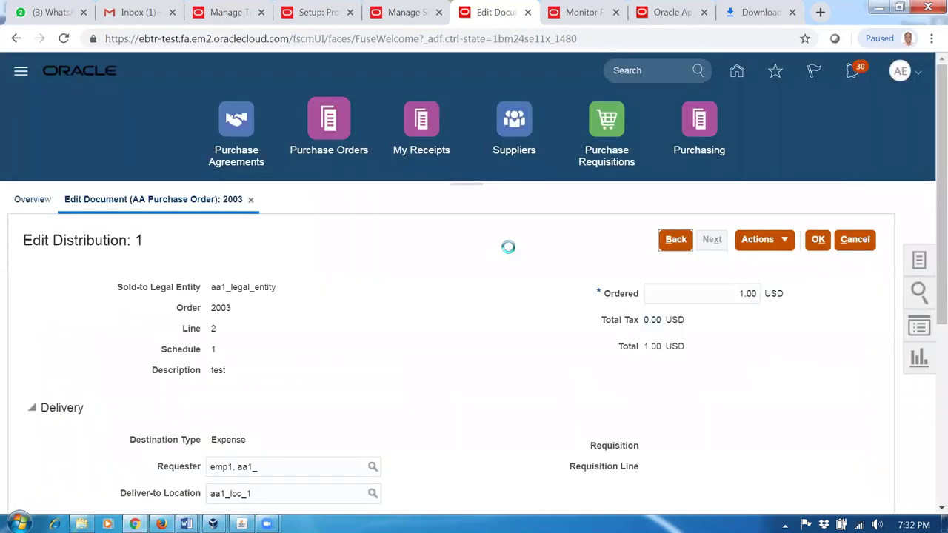
scroll(509, 253, down, 3)
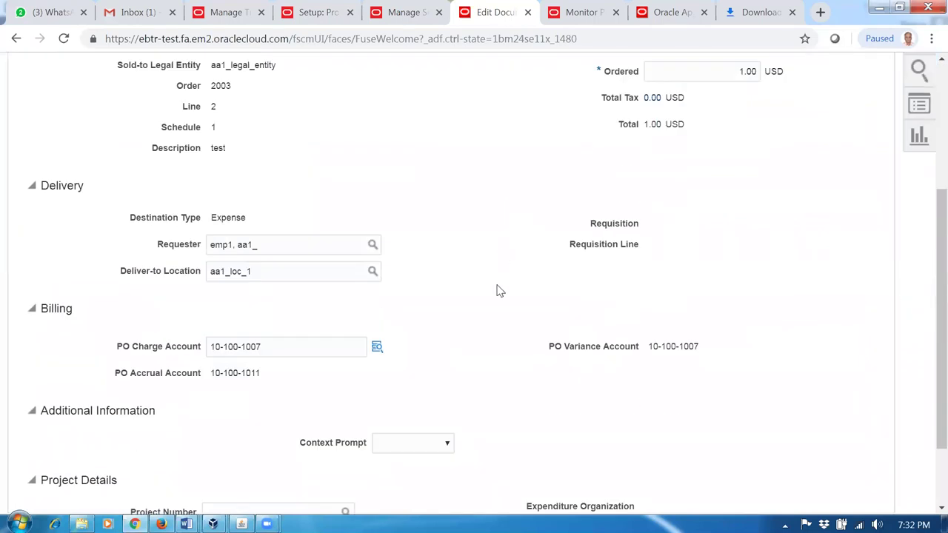
drag(215, 373, 271, 376)
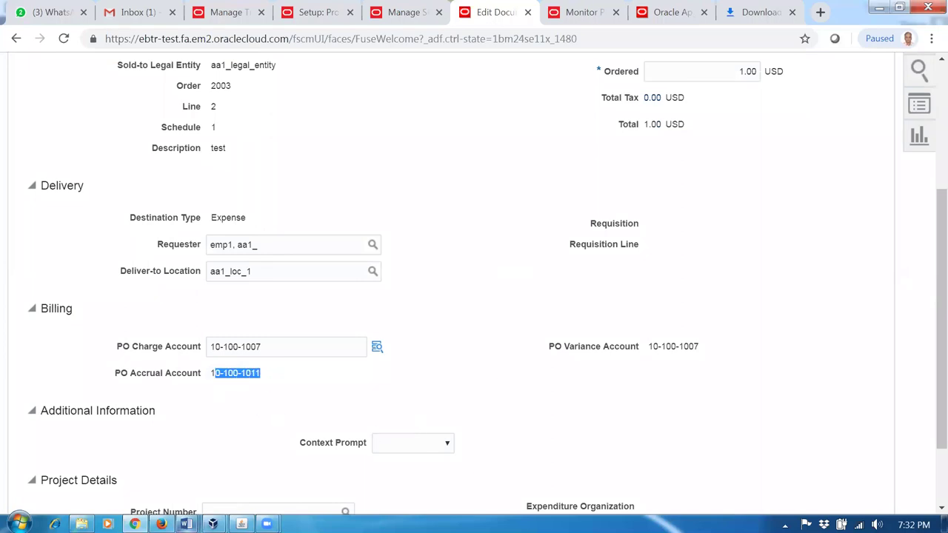
mouse_move(186, 524)
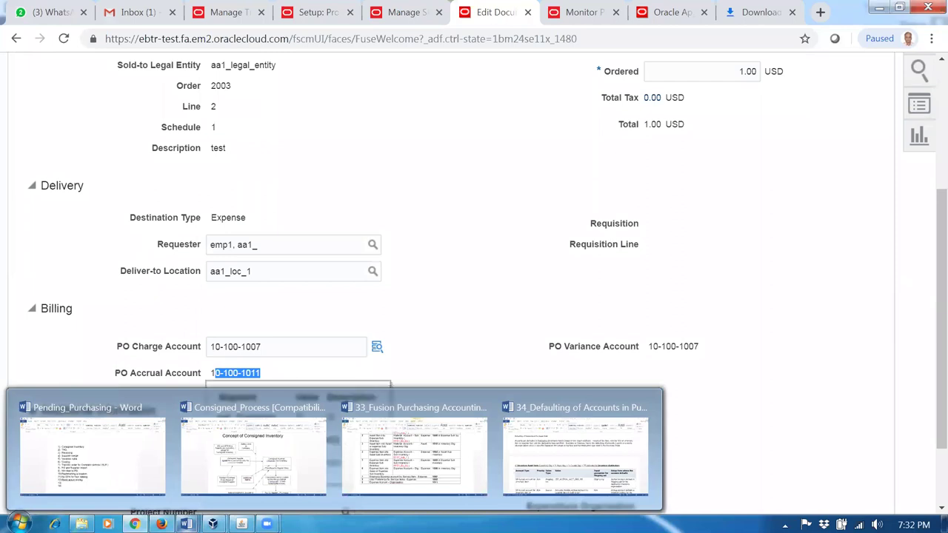
Step: In the Word mapping table, review row 9's expense accrual mapping and the 1001 account row
click(413, 452)
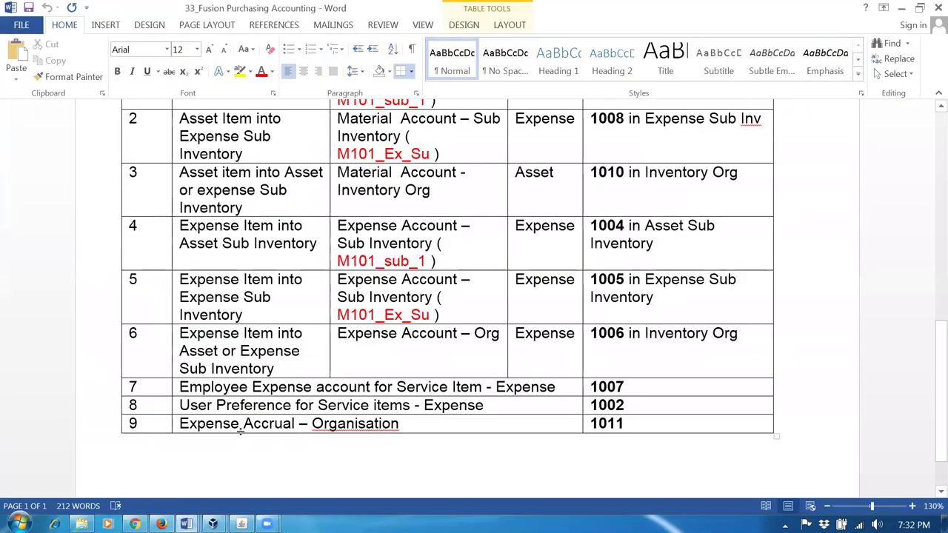
drag(259, 428, 656, 431)
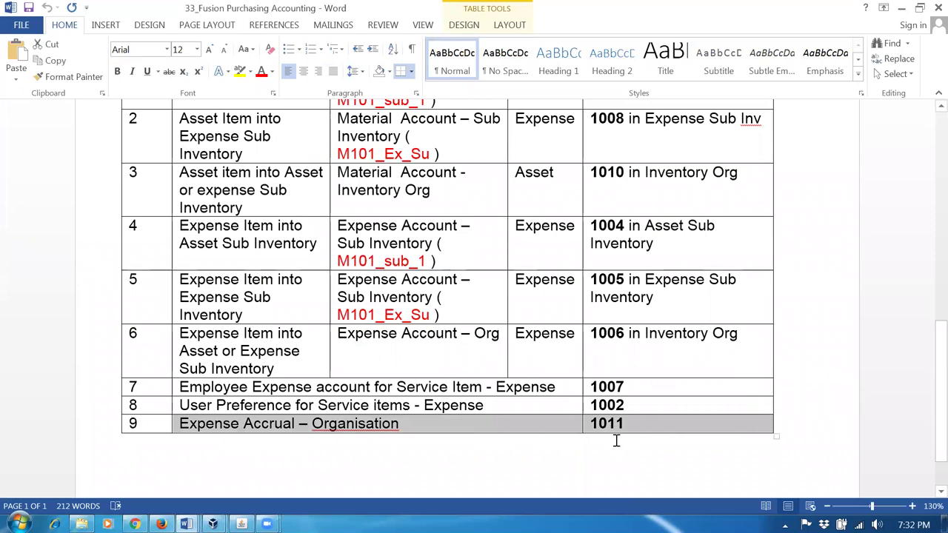
scroll(614, 440, up, 4)
scroll(609, 420, up, 7)
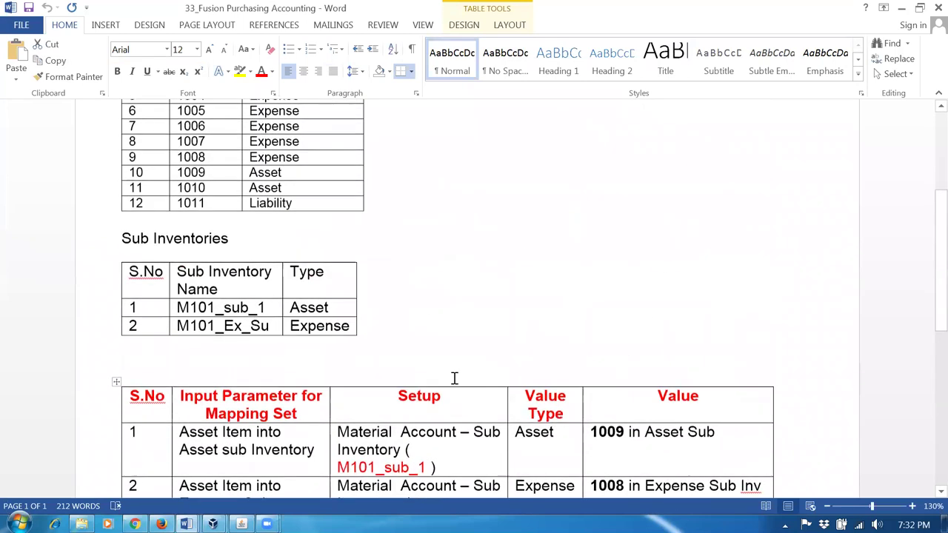
mouse_move(195, 186)
mouse_down()
mouse_move(166, 188)
mouse_move(211, 188)
mouse_up()
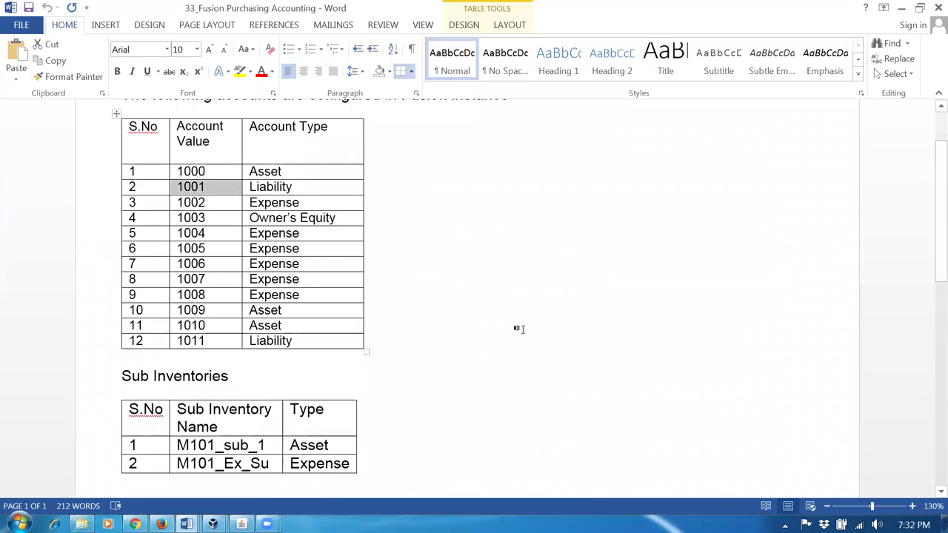
Step: Compare row 9's 1011 accrual mapping with row 7's 1007 employee expense mapping, then return to Oracle
scroll(533, 349, down, 12)
scroll(635, 481, down, 3)
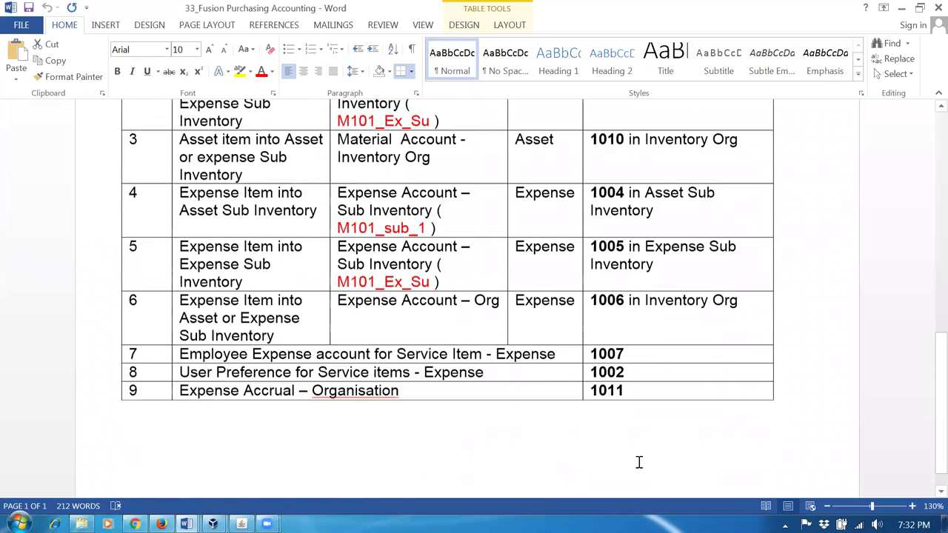
drag(659, 380, 379, 380)
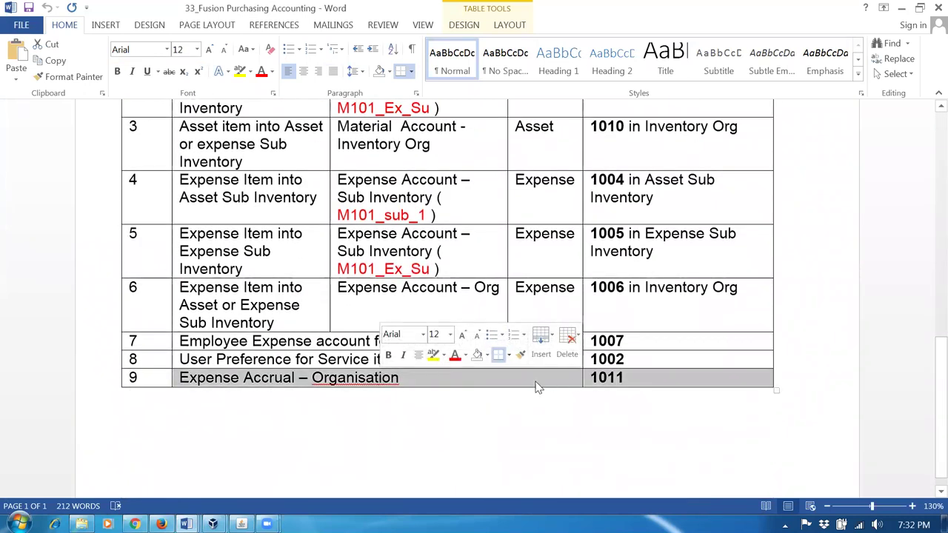
click(300, 342)
drag(300, 341, 645, 340)
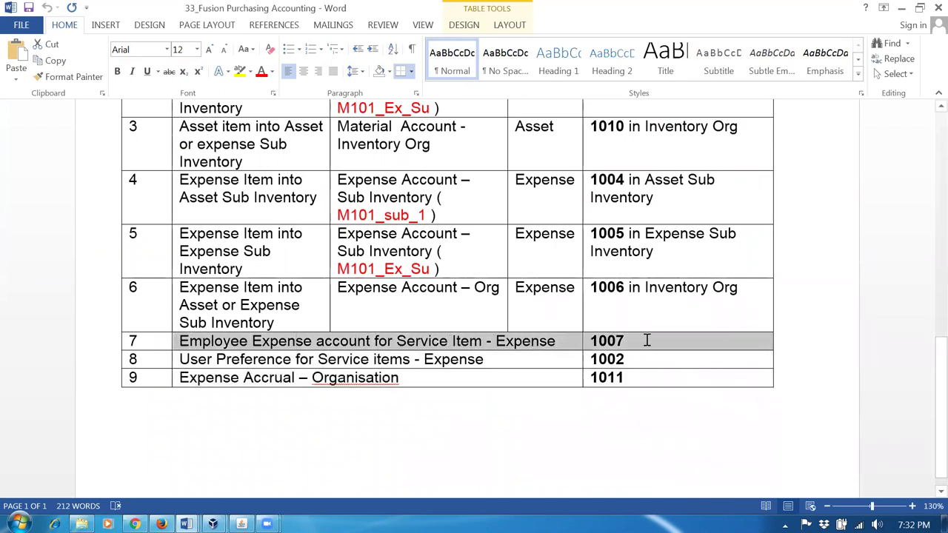
click(585, 436)
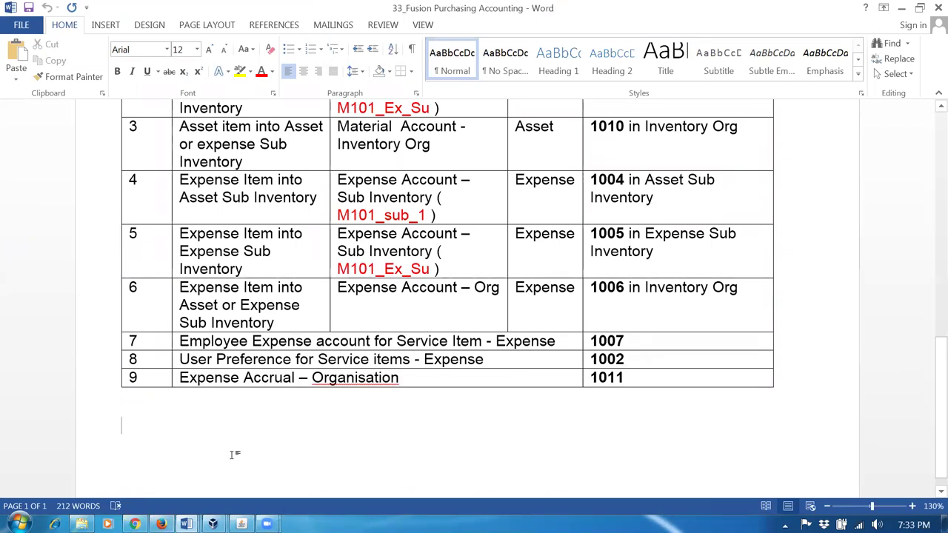
click(134, 524)
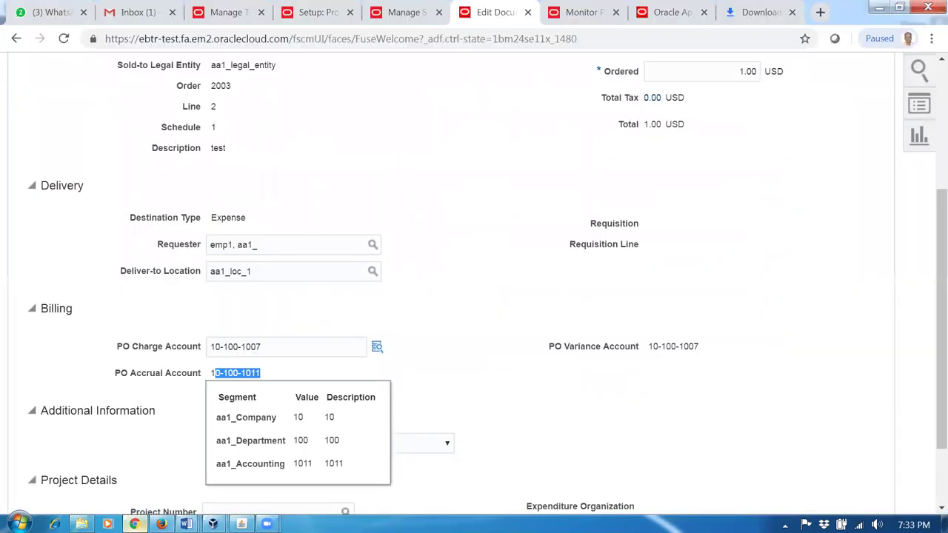
Step: Close the accrual segment details and read AA1_TAD's Charge Account rule, an AA1 segment rule
click(489, 383)
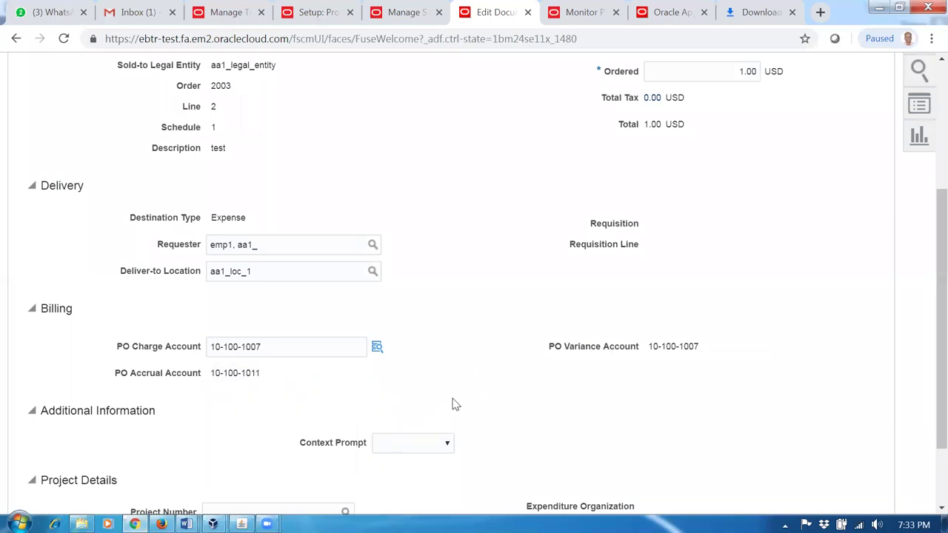
scroll(456, 405, up, 3)
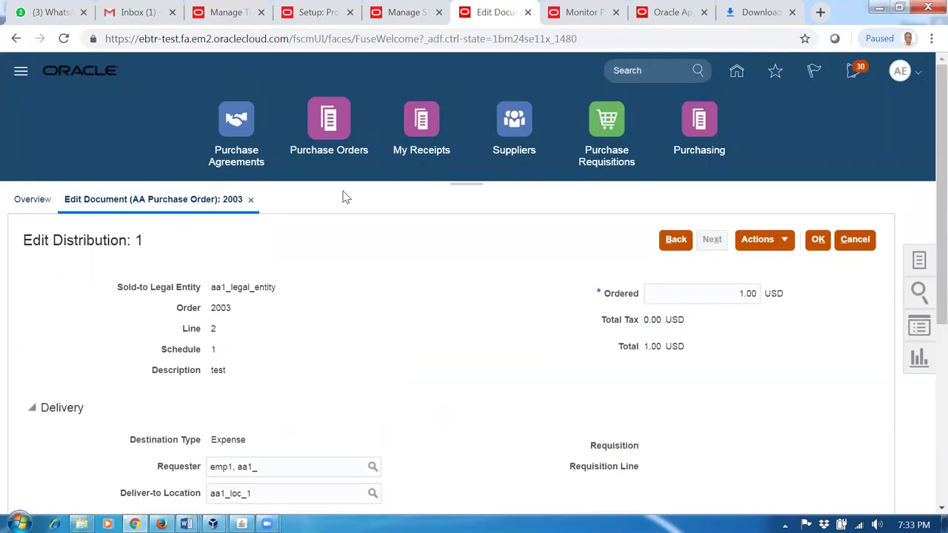
click(222, 13)
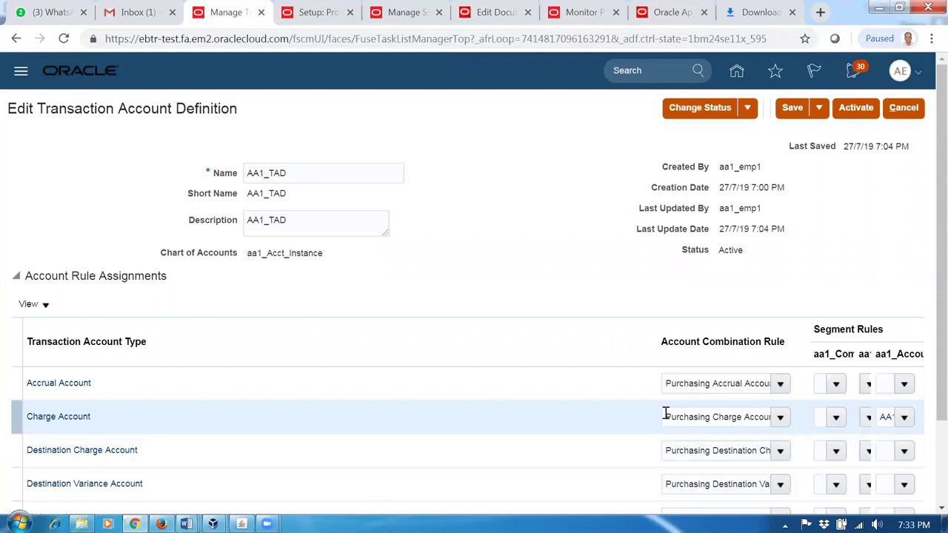
drag(665, 415, 786, 412)
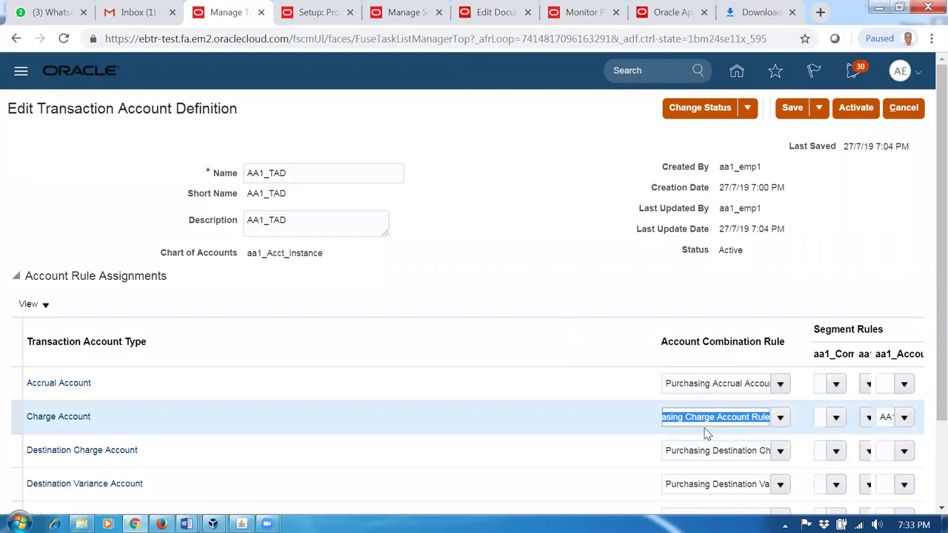
click(503, 274)
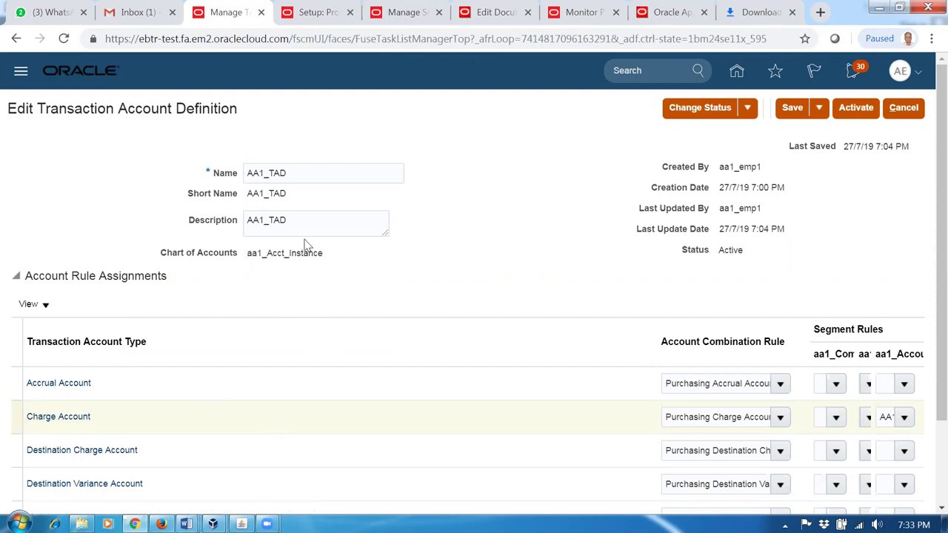
Step: Set the setup offering back from Financials to Procurement and list the Procurement Transaction Account Rules tasks
click(311, 10)
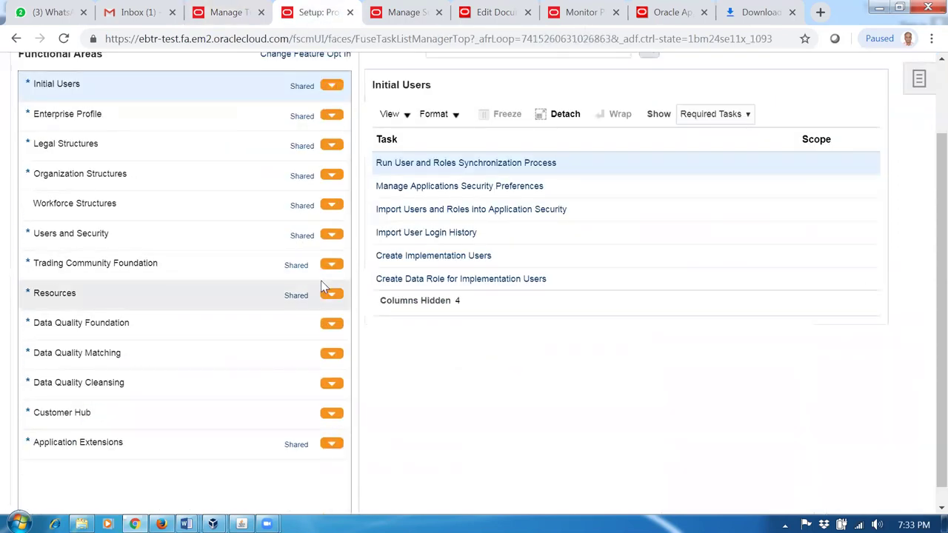
scroll(312, 289, up, 3)
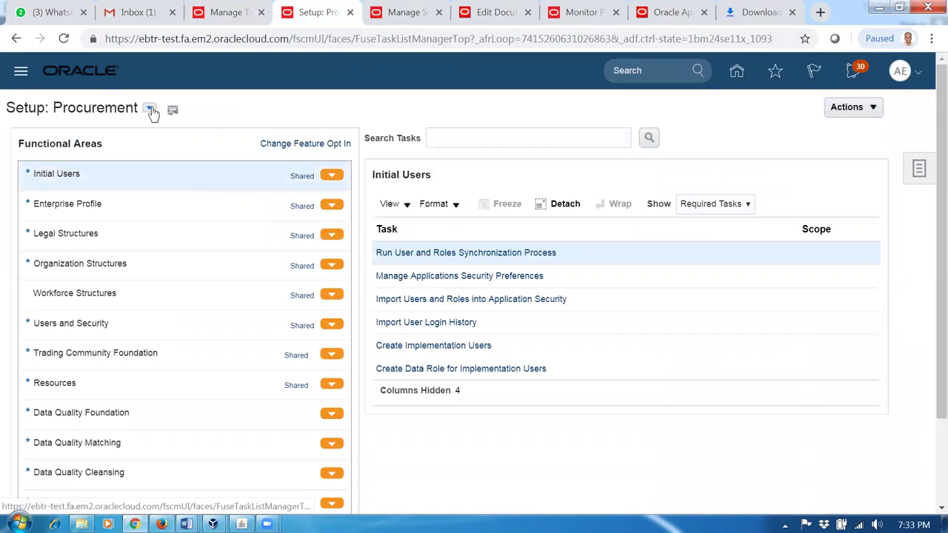
click(149, 109)
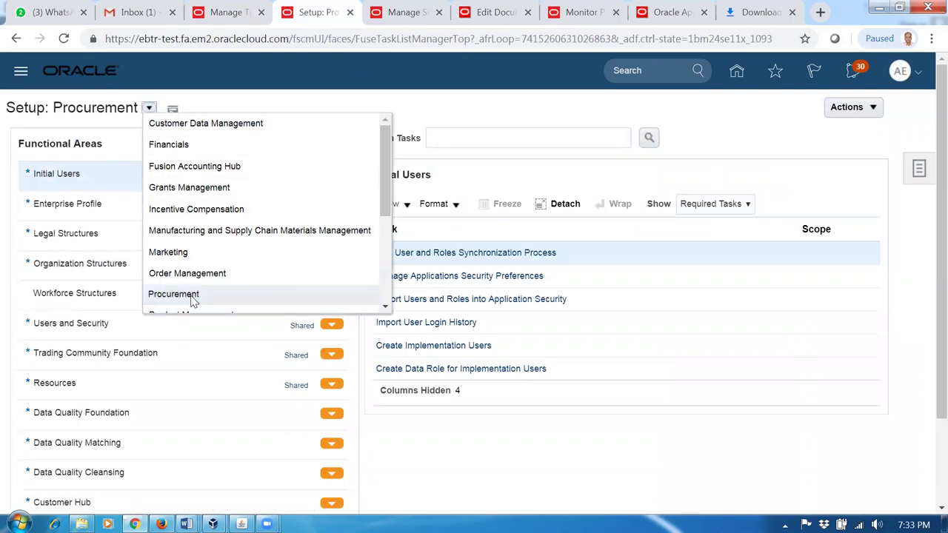
click(178, 145)
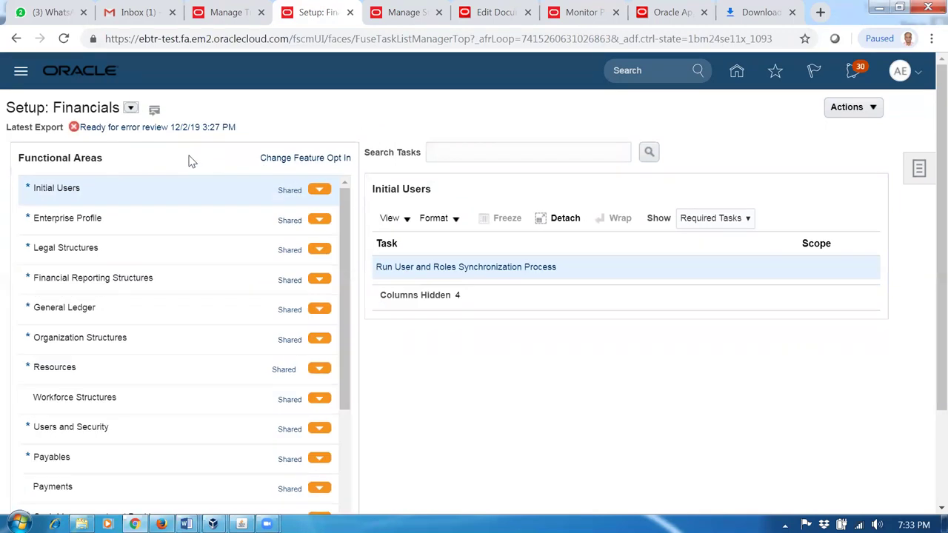
click(133, 111)
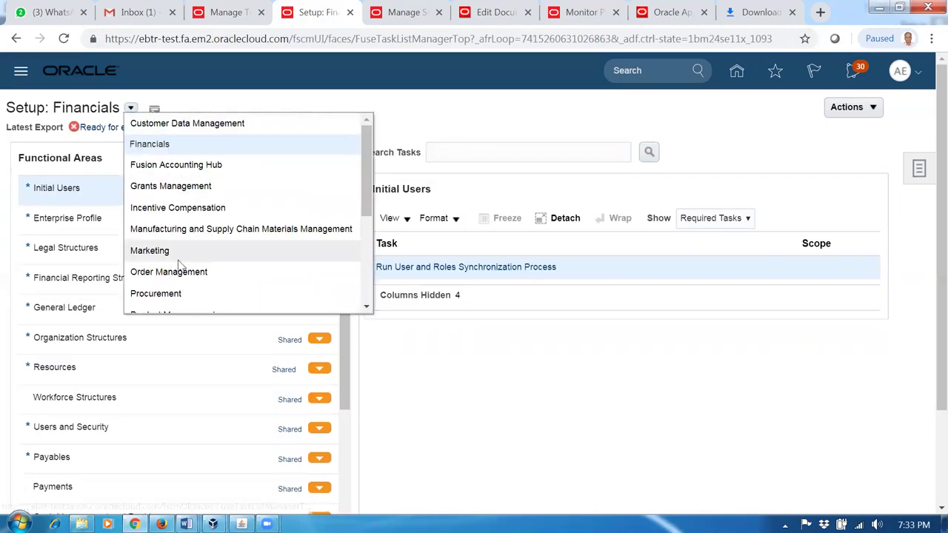
click(160, 291)
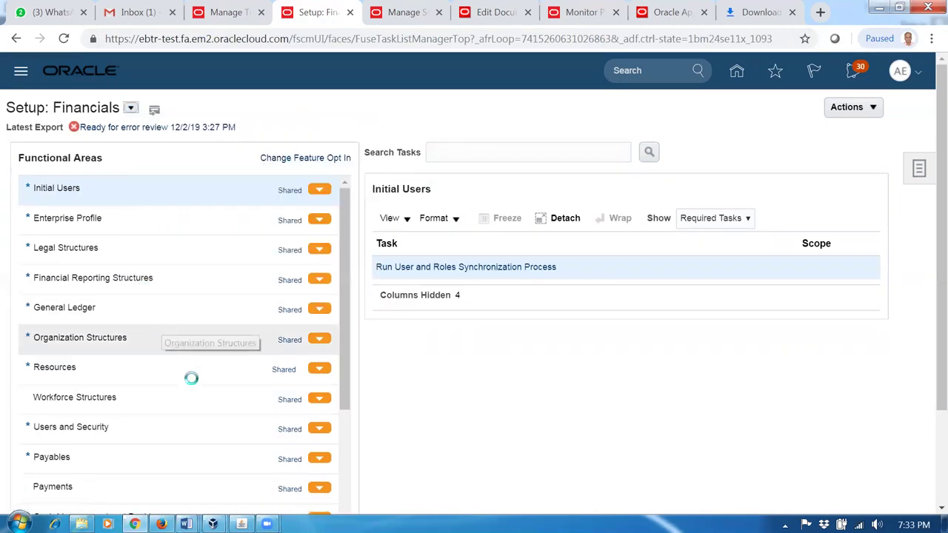
scroll(233, 445, down, 2)
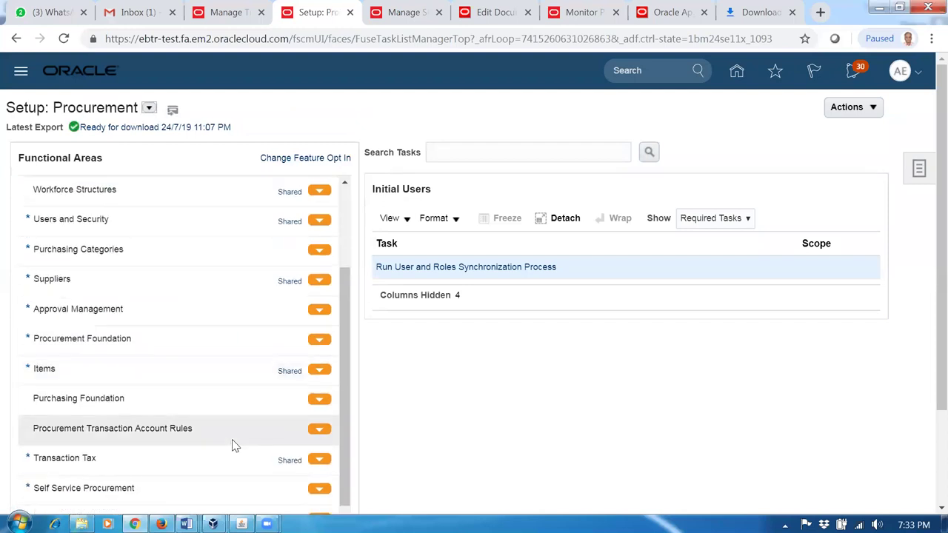
click(231, 437)
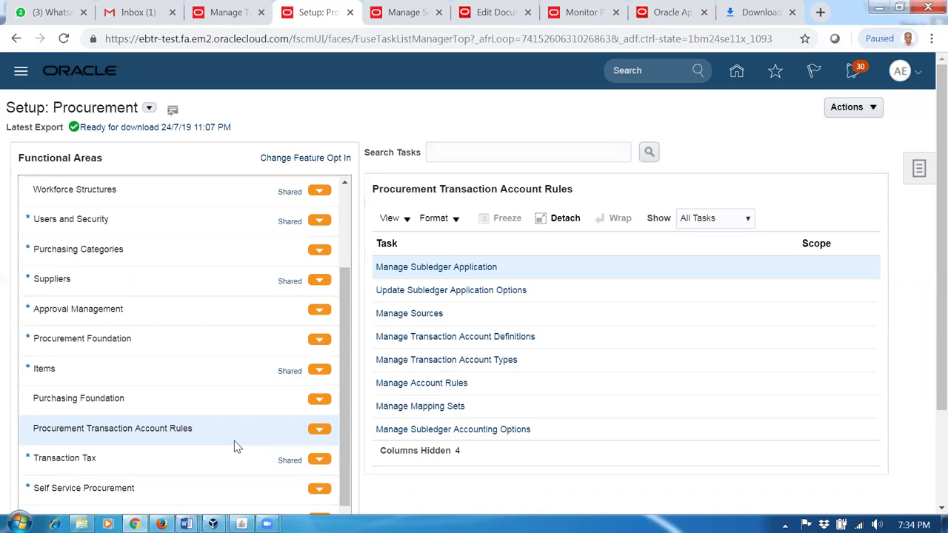
Step: Search Manage Account Rules for the Purchasing Charge Account Rule and open it
click(407, 390)
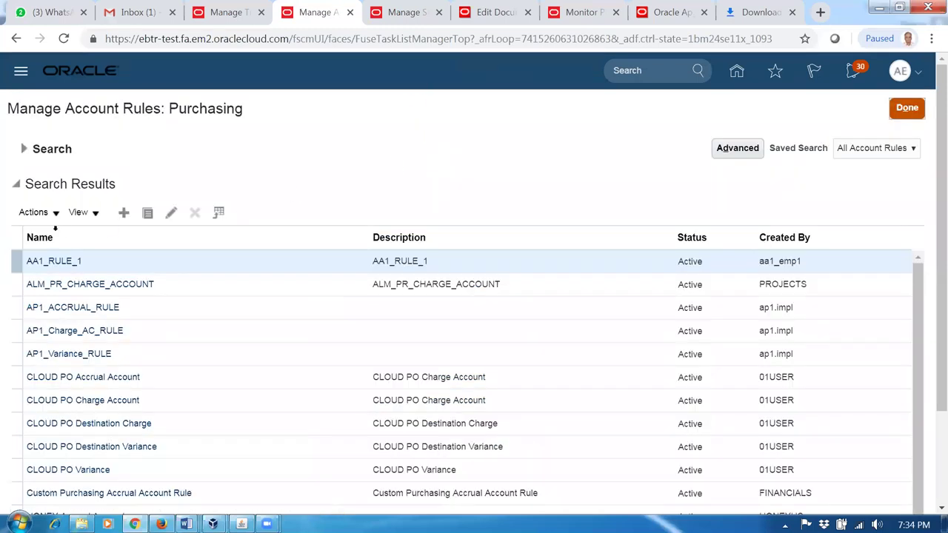
click(24, 152)
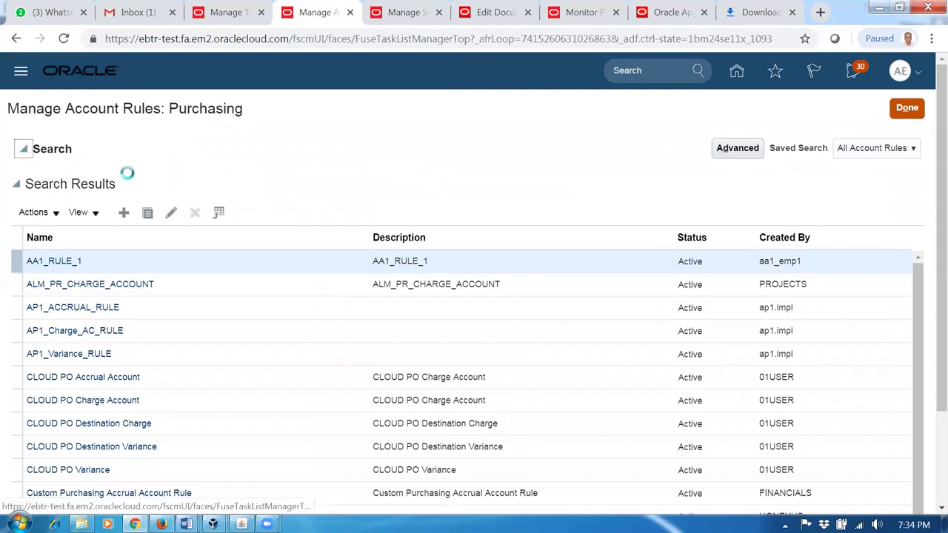
click(171, 178)
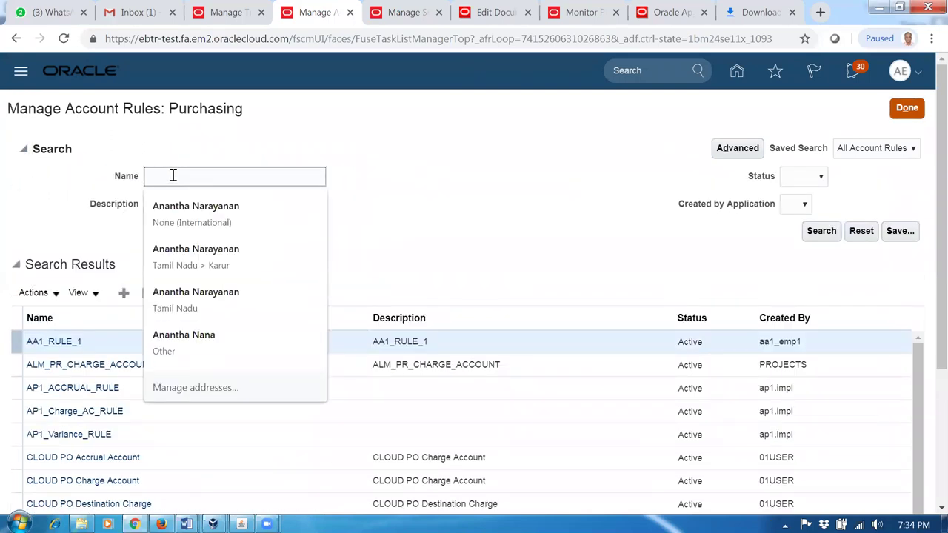
text(Purchasing Charge Account Rule)
click(821, 233)
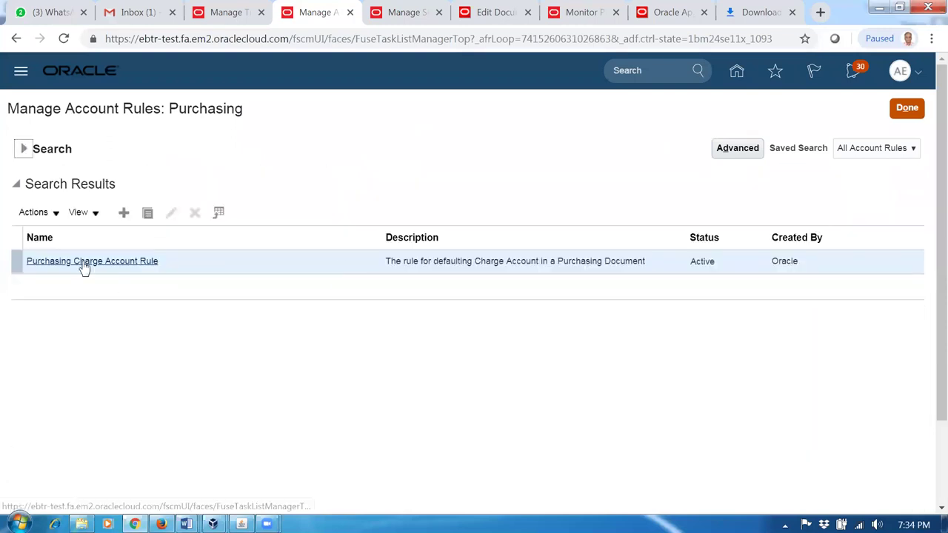
click(73, 263)
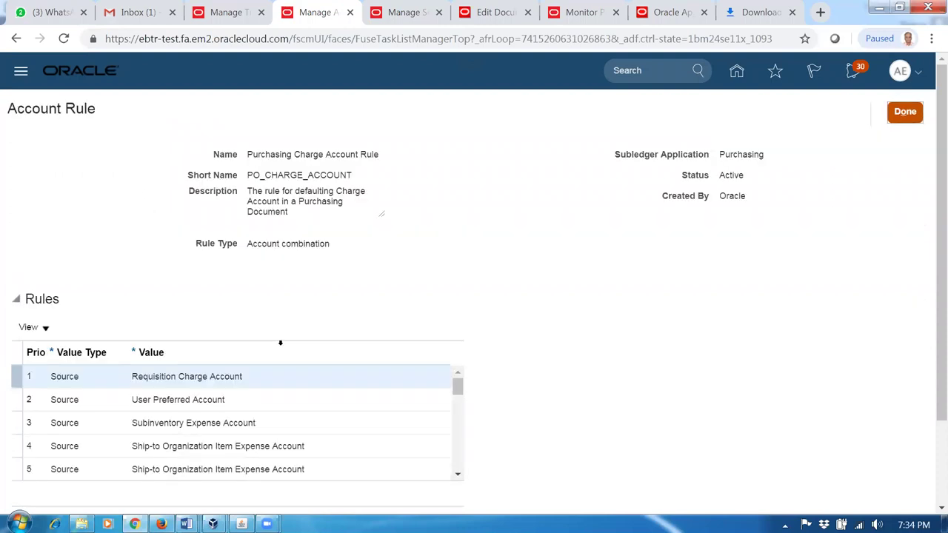
Step: Read the conditions of PO_CHARGE_ACCOUNT priority rules 1 through 4
scroll(280, 343, down, 2)
click(300, 273)
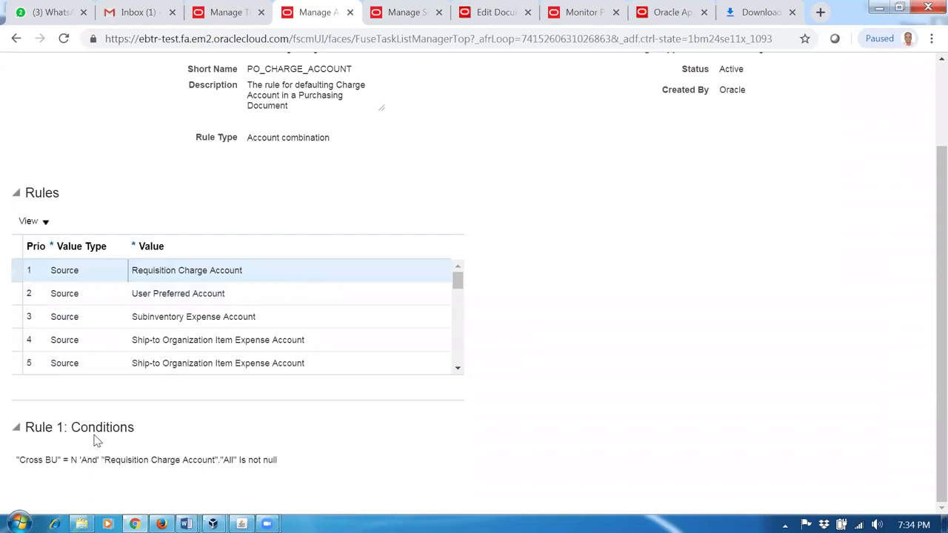
drag(286, 461, 20, 474)
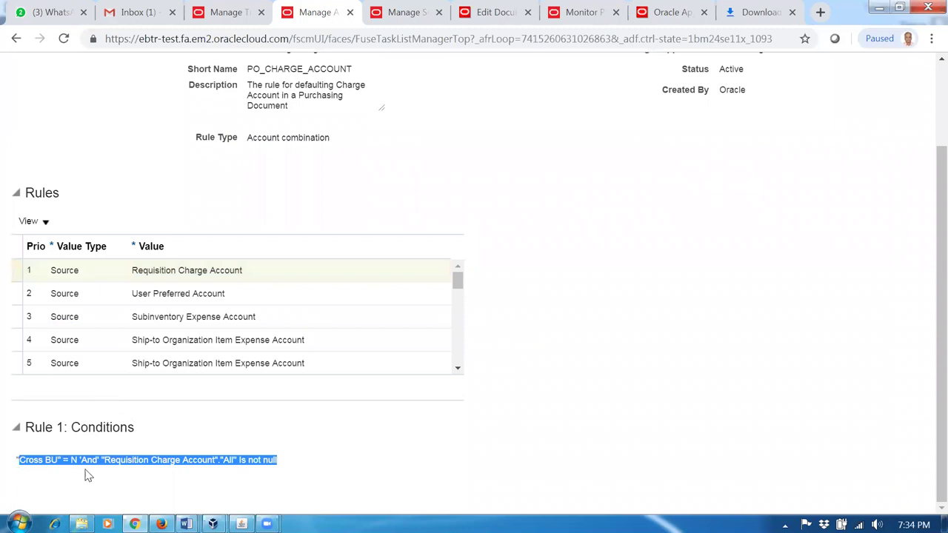
click(268, 277)
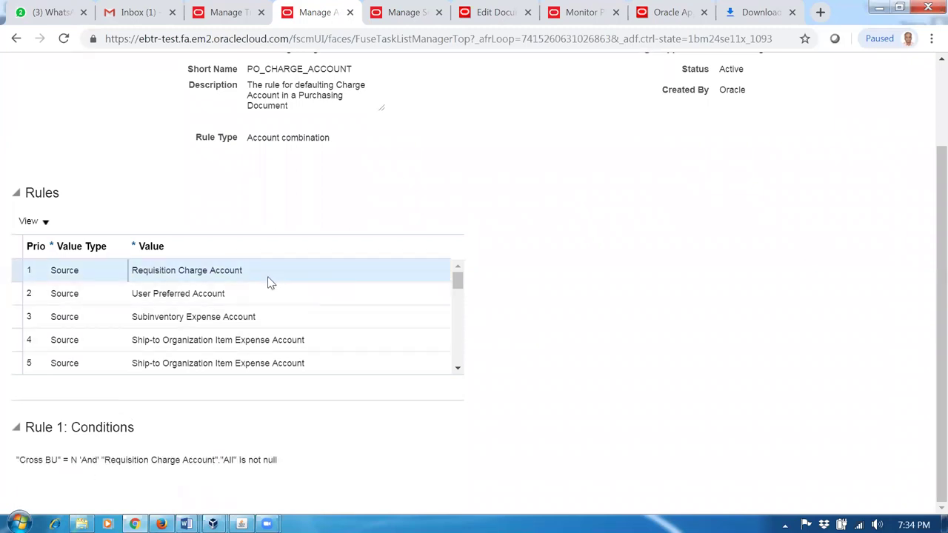
click(283, 304)
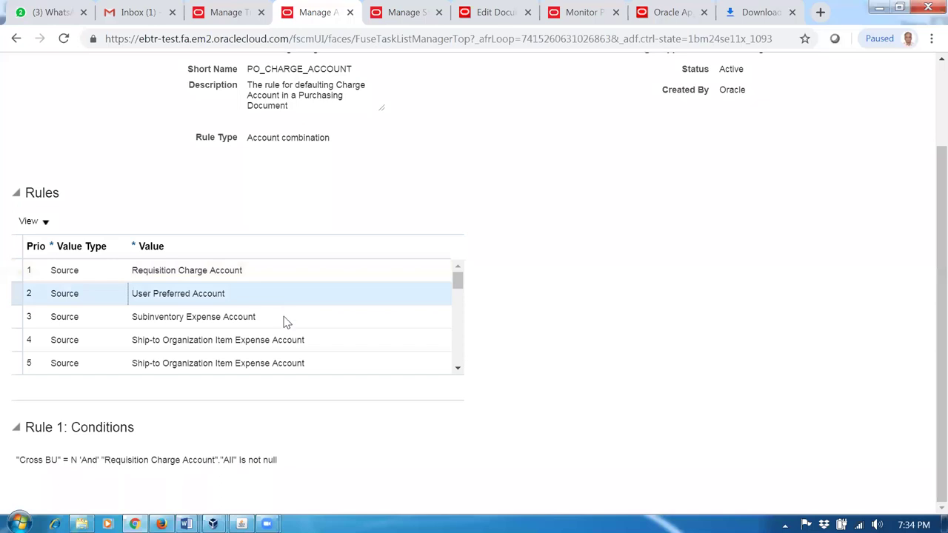
triple_click(195, 467)
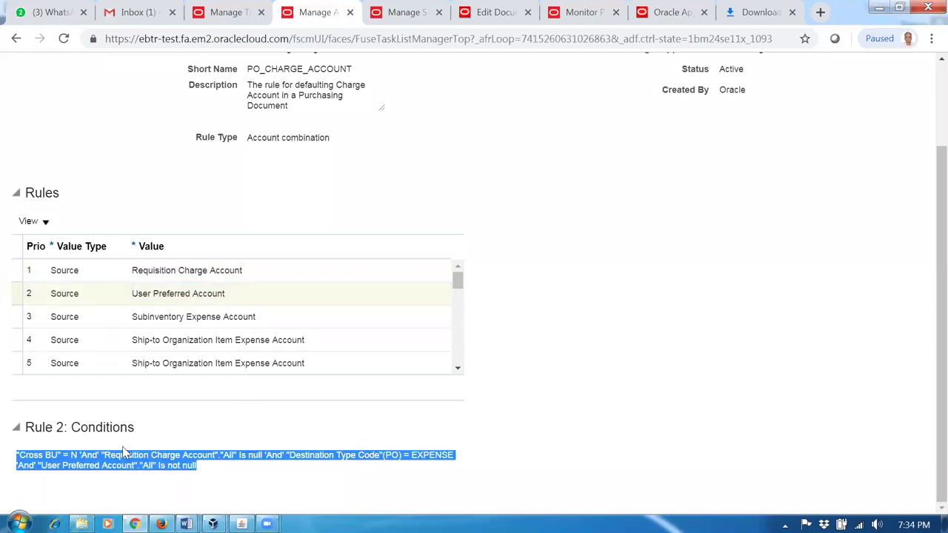
click(303, 317)
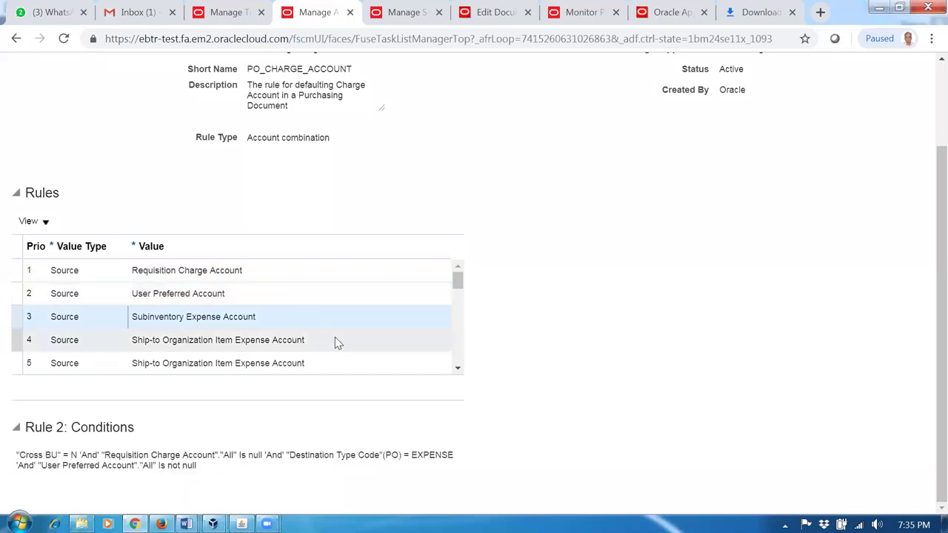
click(335, 339)
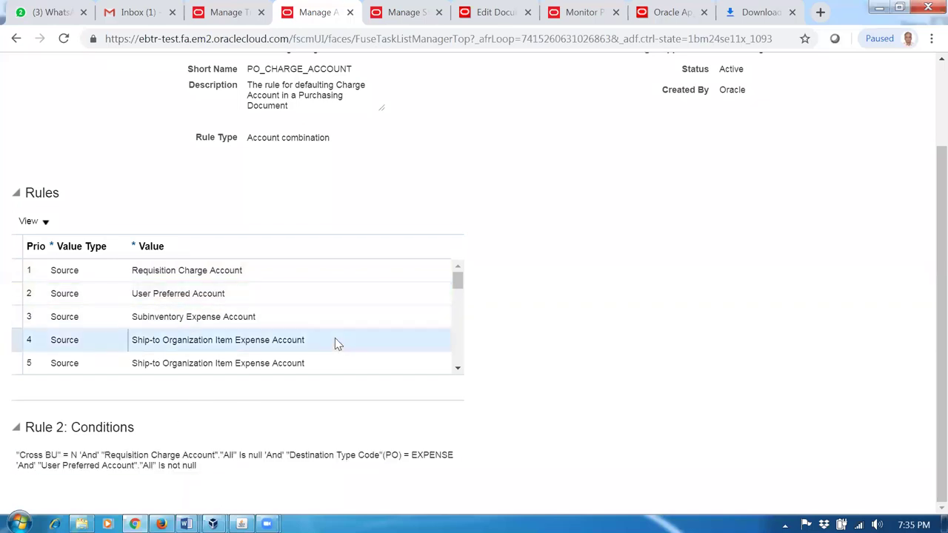
Step: Step the rules list down to rules 14–18, then open a new blank browser tab
click(458, 369)
click(458, 369)
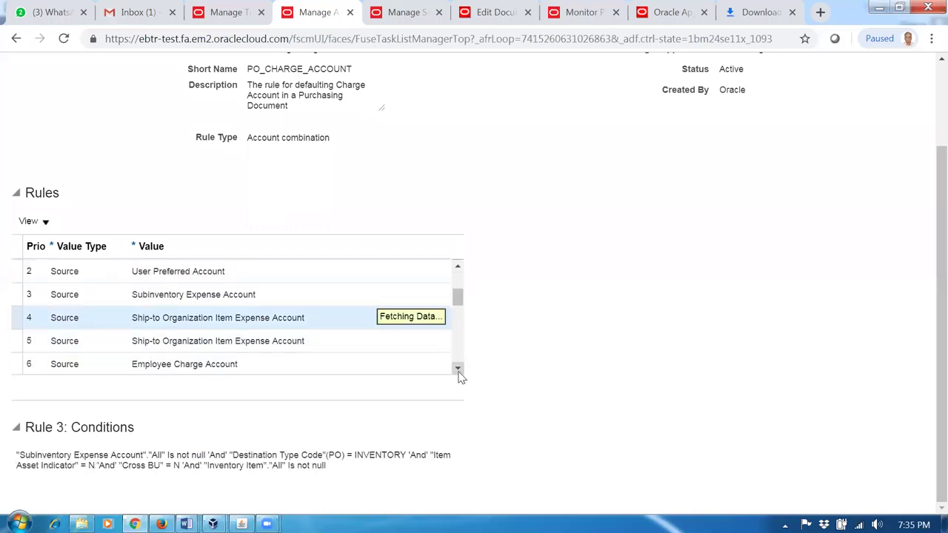
click(458, 369)
click(457, 369)
click(458, 369)
click(820, 11)
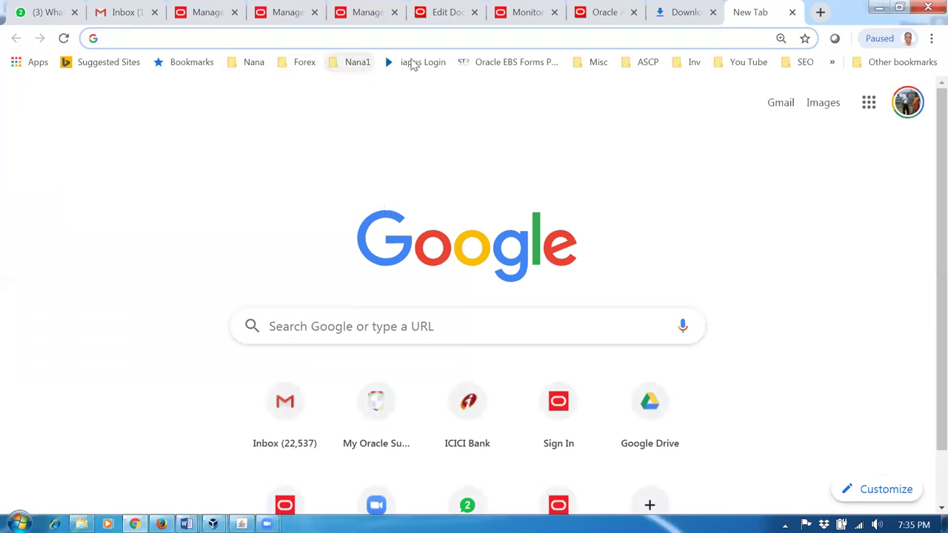
Step: In the new tab, load the tekonsys test environment bookmark and sign in with the autofilled credentials
click(289, 14)
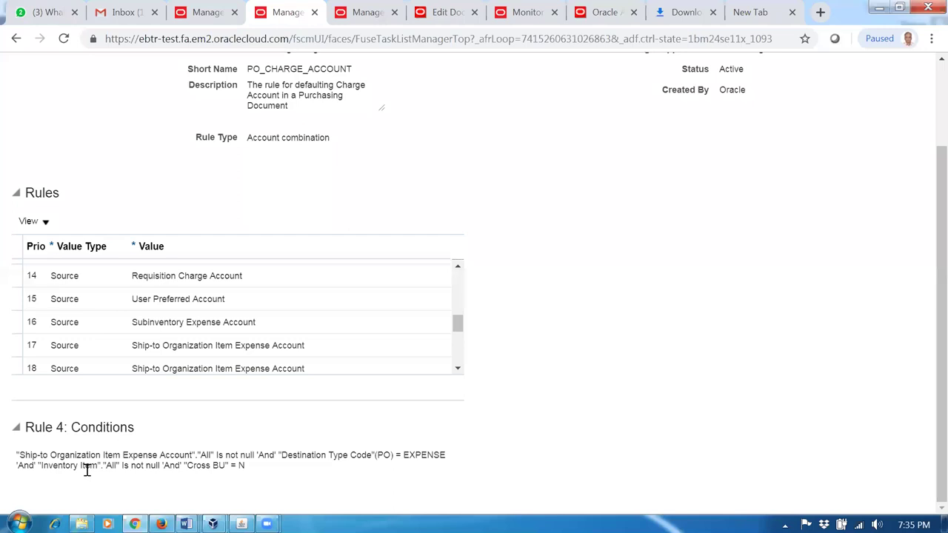
click(751, 17)
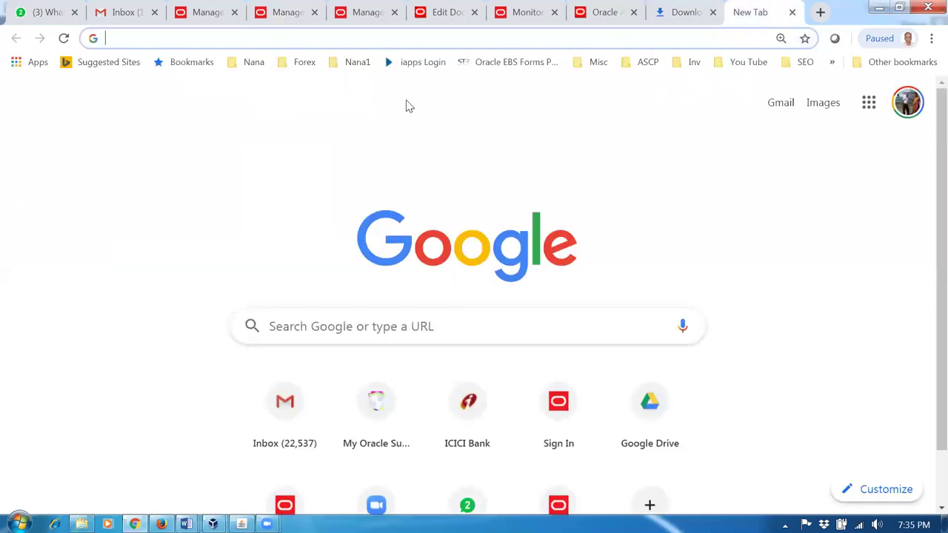
click(360, 64)
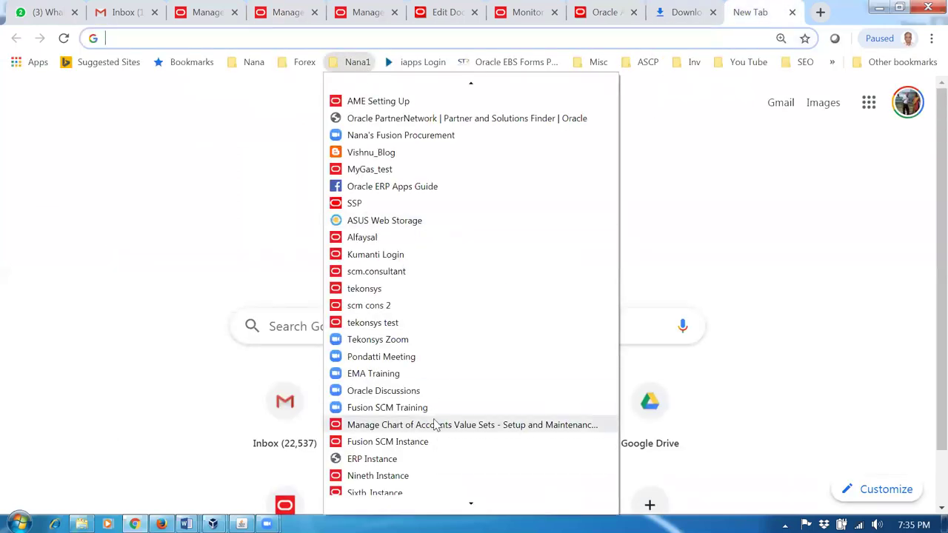
click(374, 324)
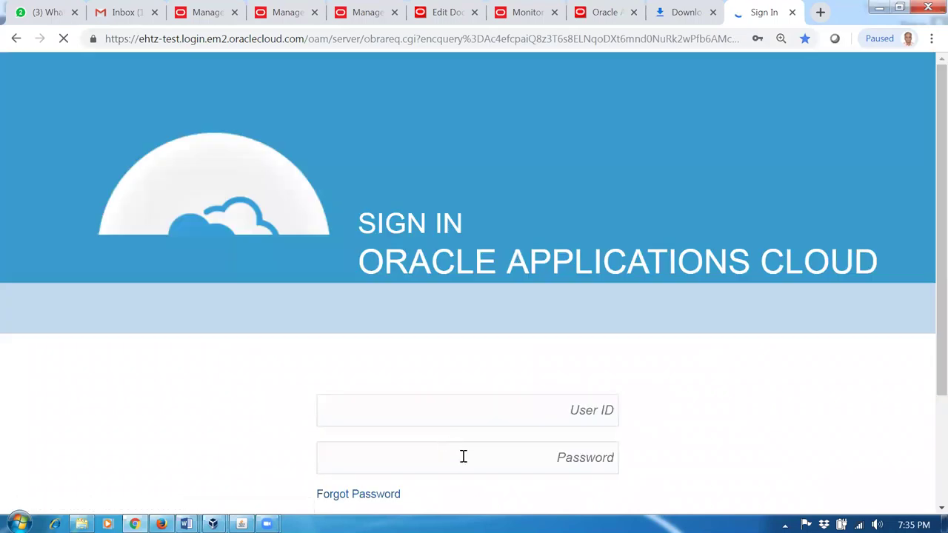
scroll(482, 430, down, 3)
click(436, 395)
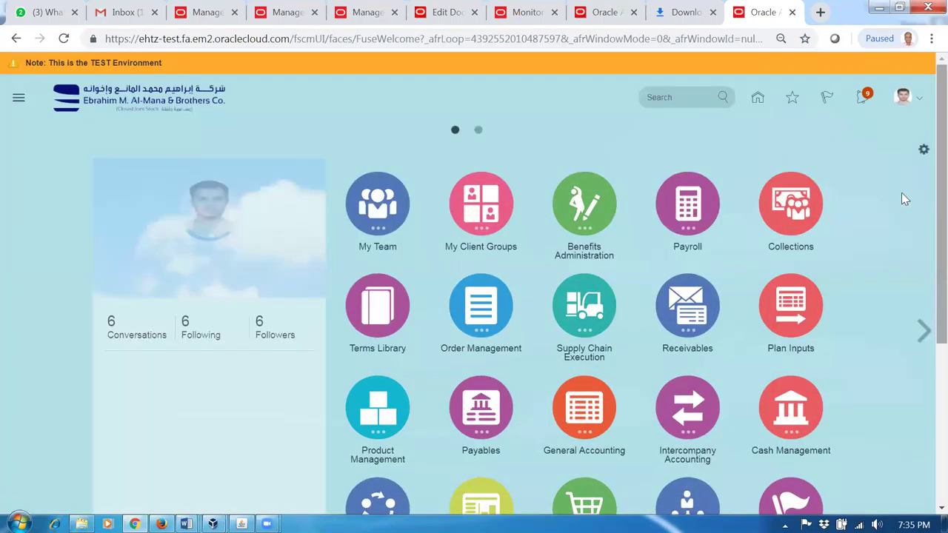
Step: Go to Setup and Maintenance and select the Manufacturing and Supply Chain Materials Management offering
click(904, 96)
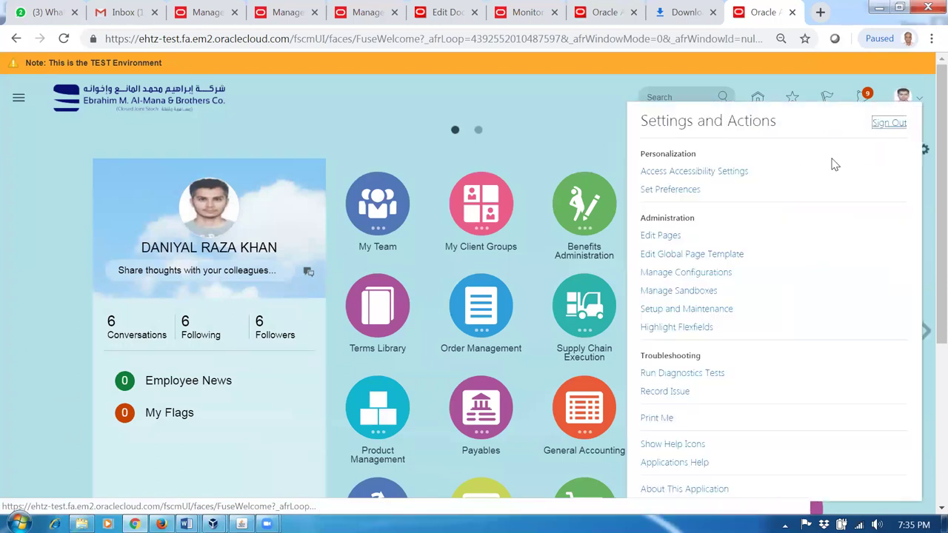
click(691, 309)
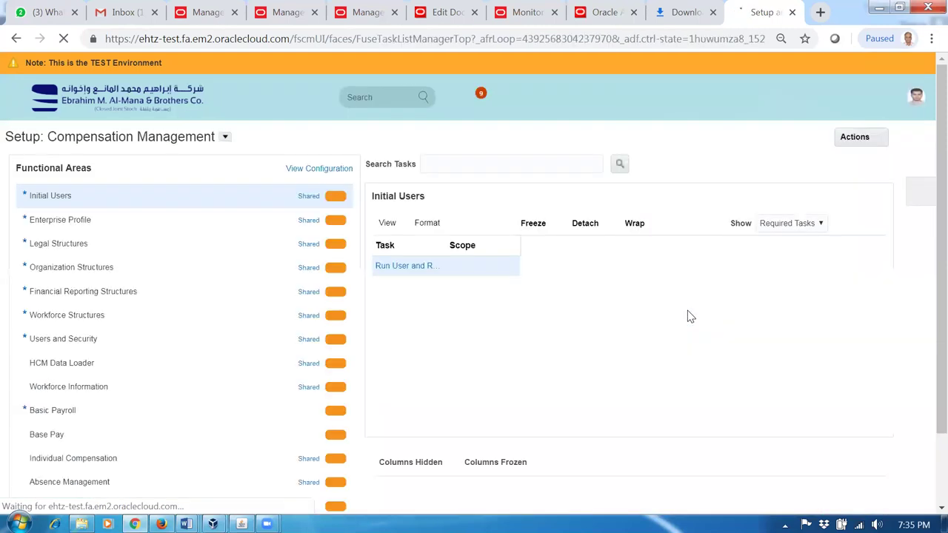
click(226, 137)
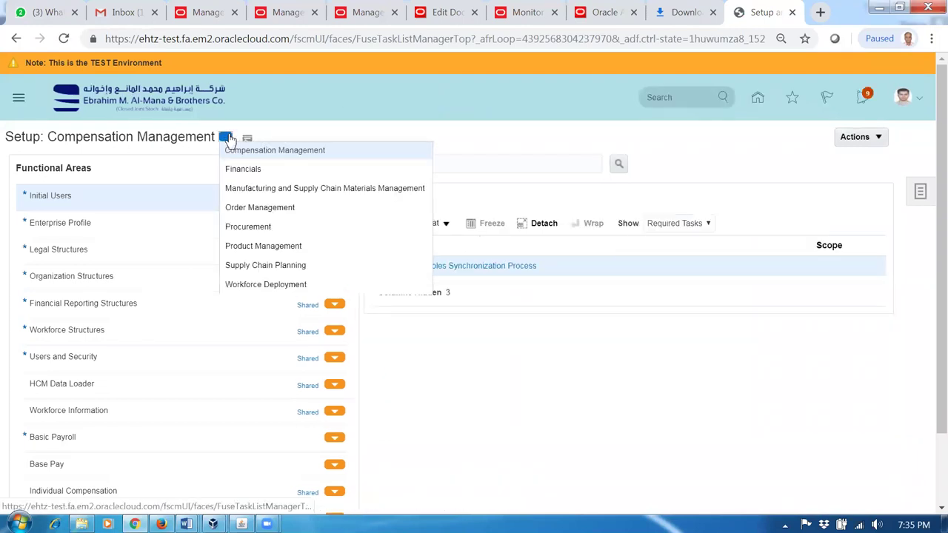
click(256, 191)
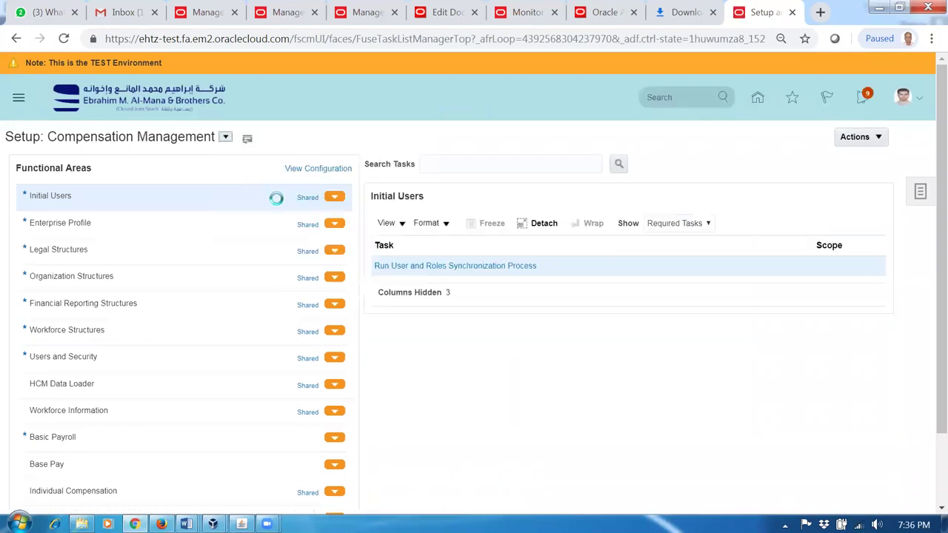
Step: Search setup tasks for 'man%ma' and open the Cost Management Manage Mapping Sets task
click(483, 165)
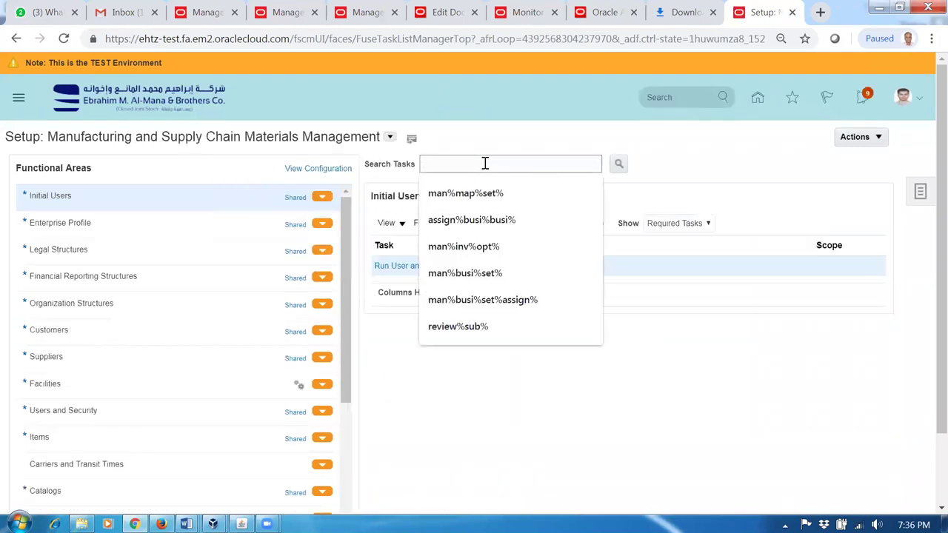
text(man%map%set%)
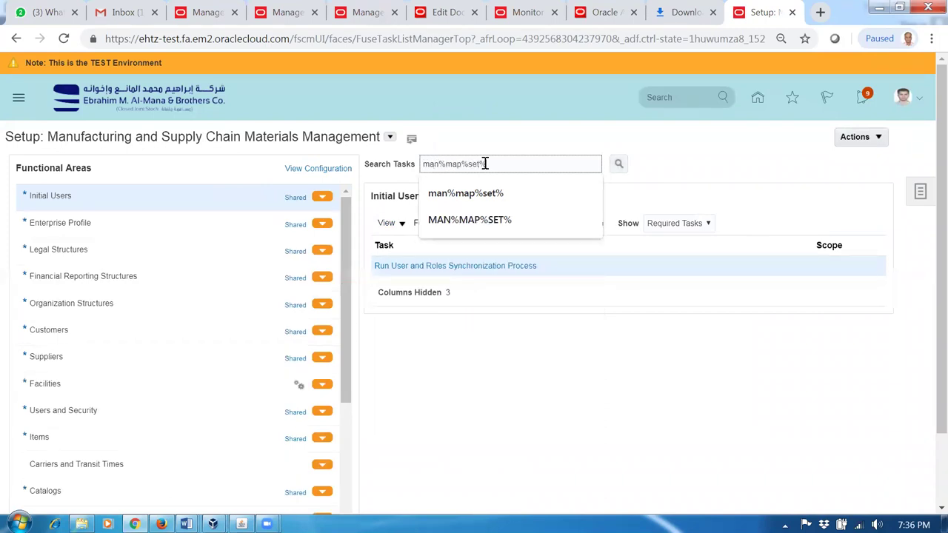
key(Return)
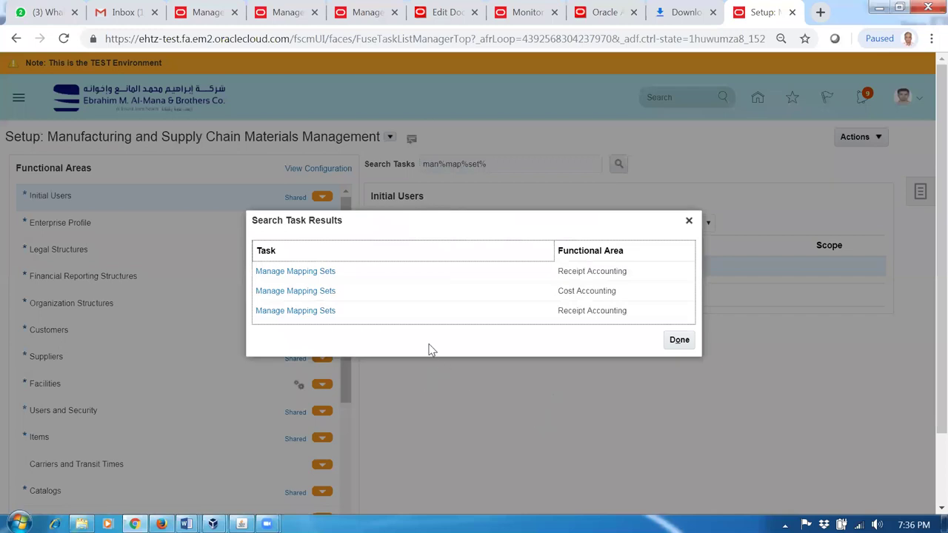
click(301, 293)
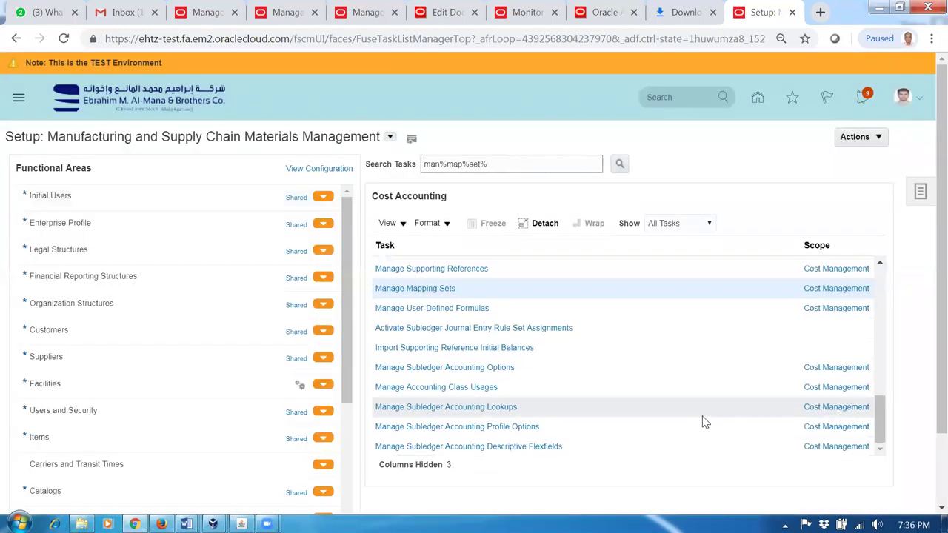
click(404, 295)
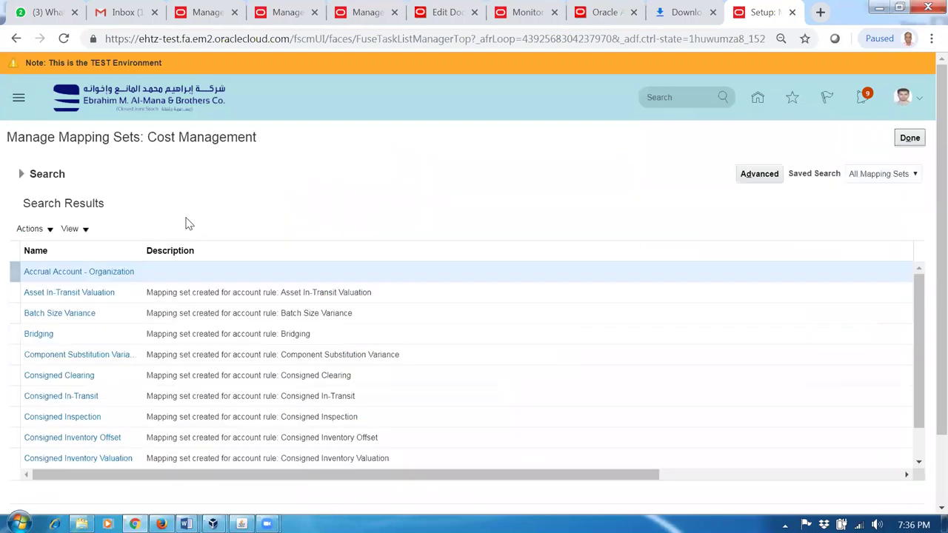
Step: Search the mapping sets for names starting with ema
click(20, 180)
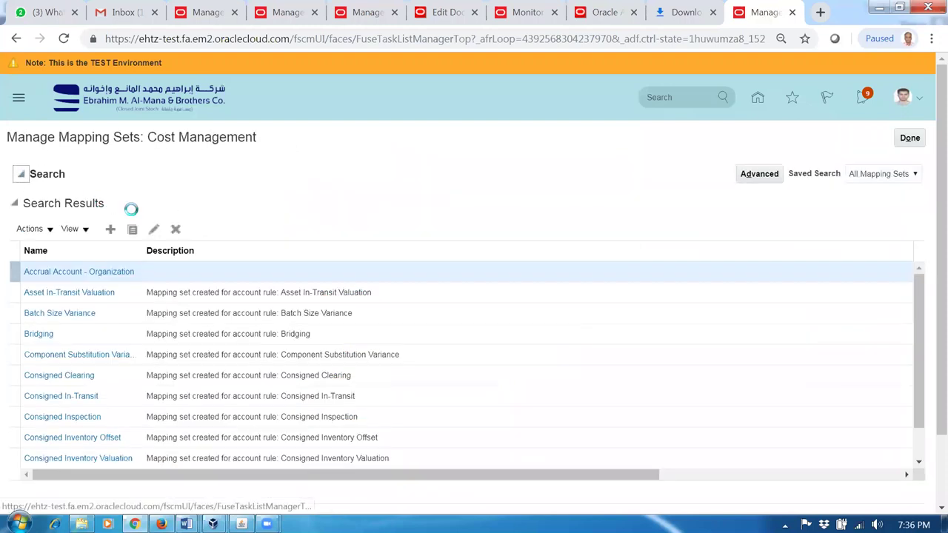
click(193, 201)
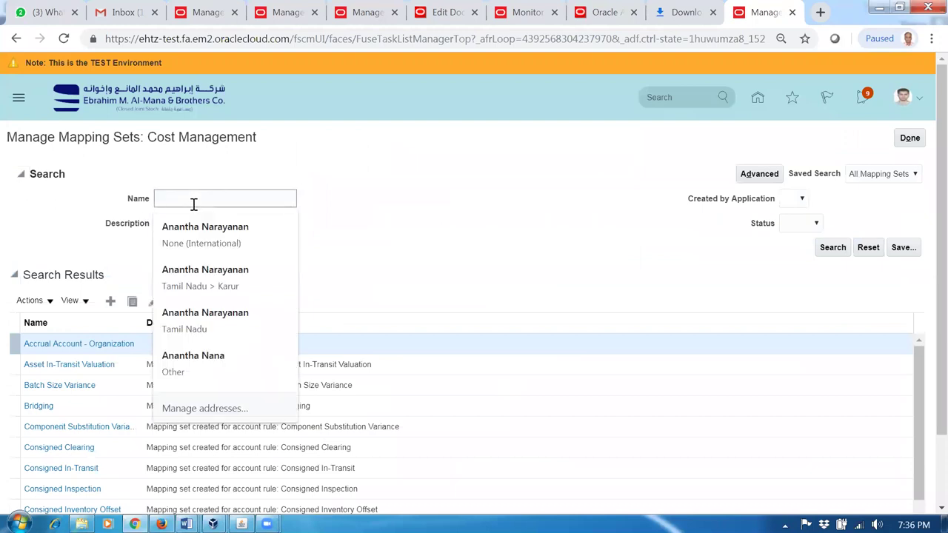
text(ema)
click(830, 247)
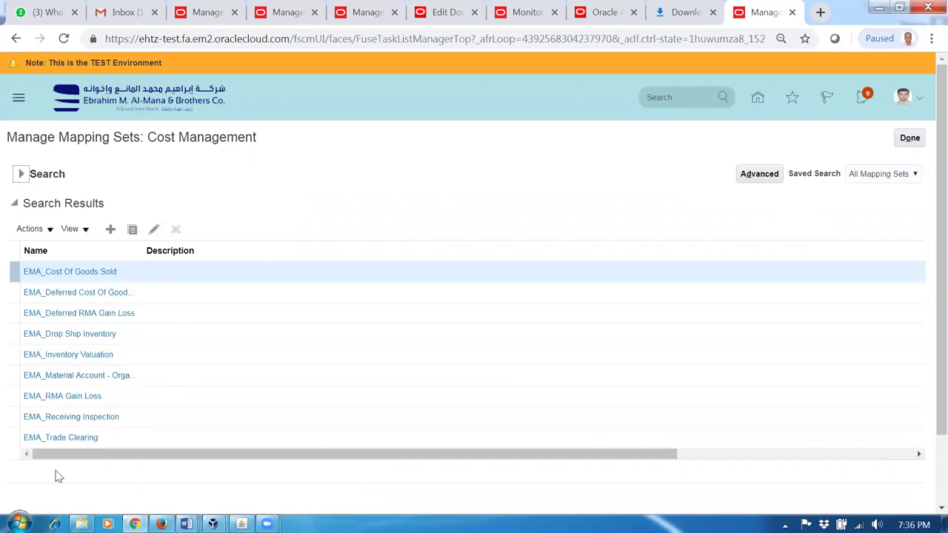
Step: Inspect the EMA_Cost Of Goods Sold mappings, then cancel and discard any changes
click(69, 272)
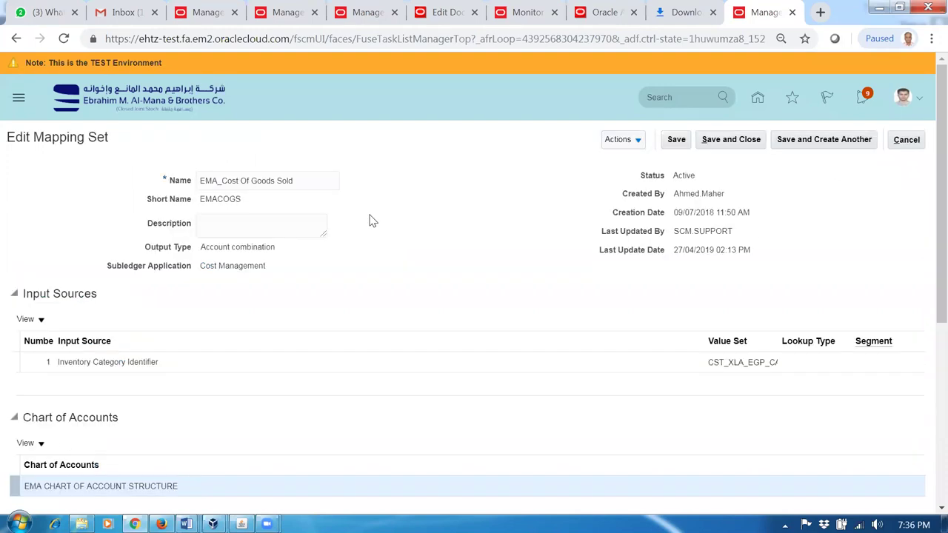
scroll(373, 220, down, 4)
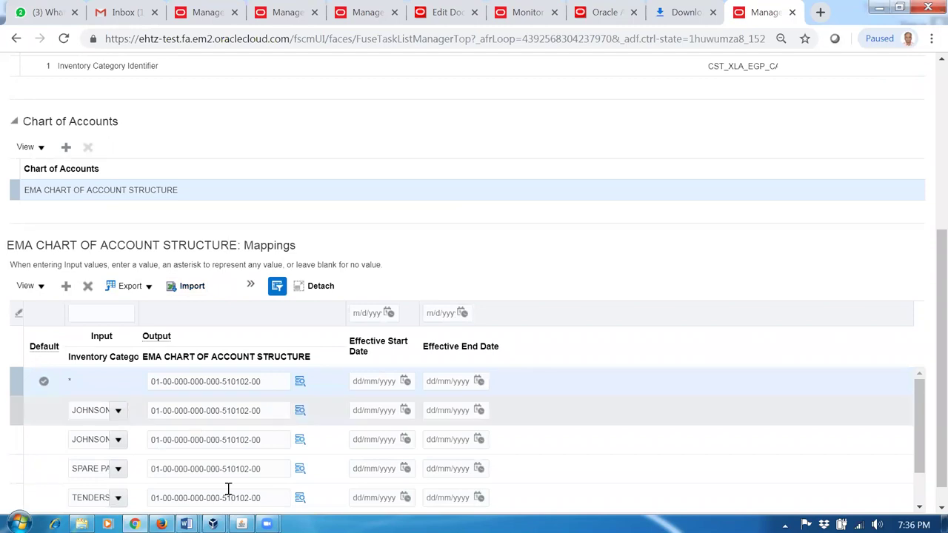
scroll(231, 412, down, 1)
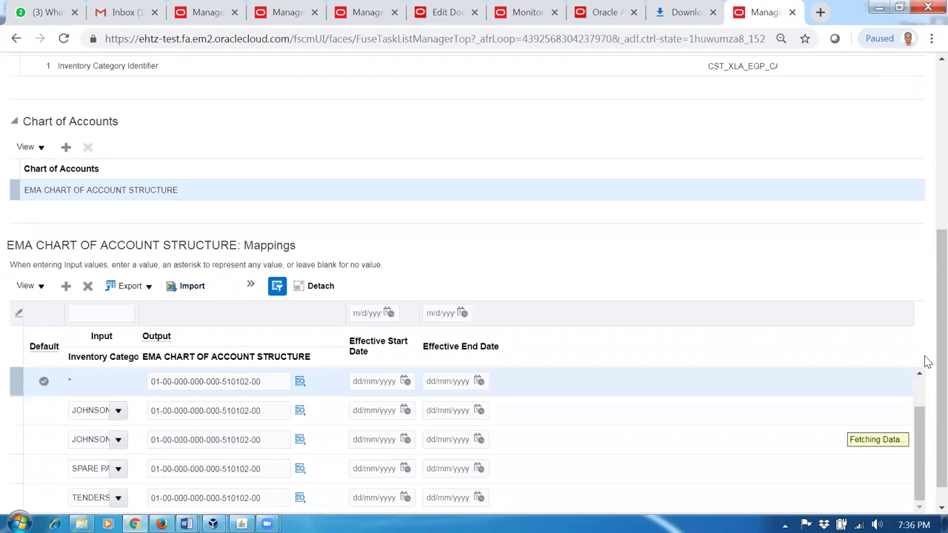
scroll(928, 356, down, 1)
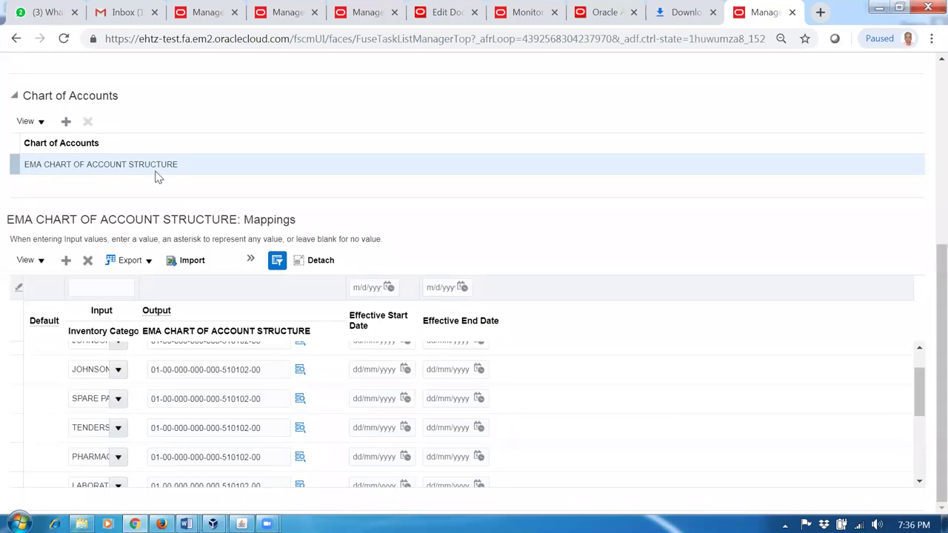
scroll(237, 179, up, 2)
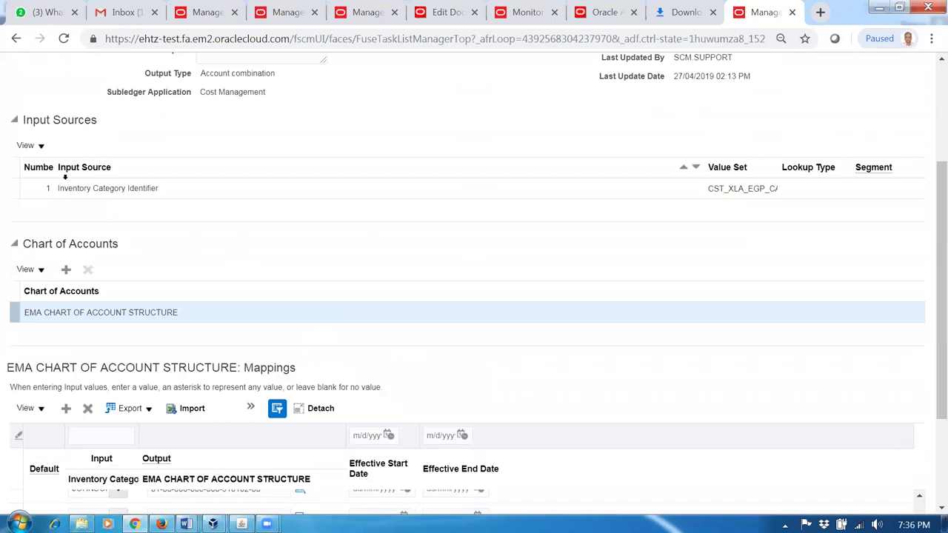
drag(67, 188, 177, 202)
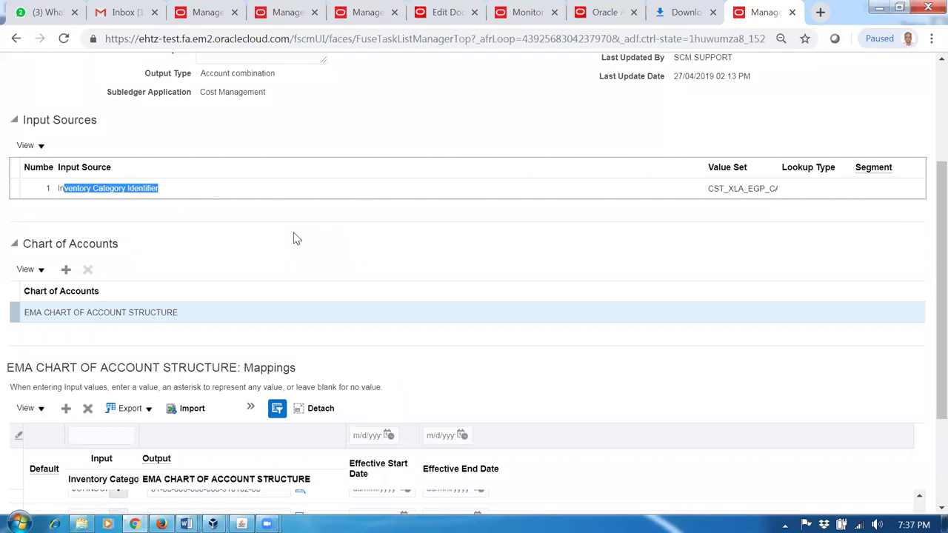
scroll(299, 173, up, 2)
drag(303, 157, 183, 165)
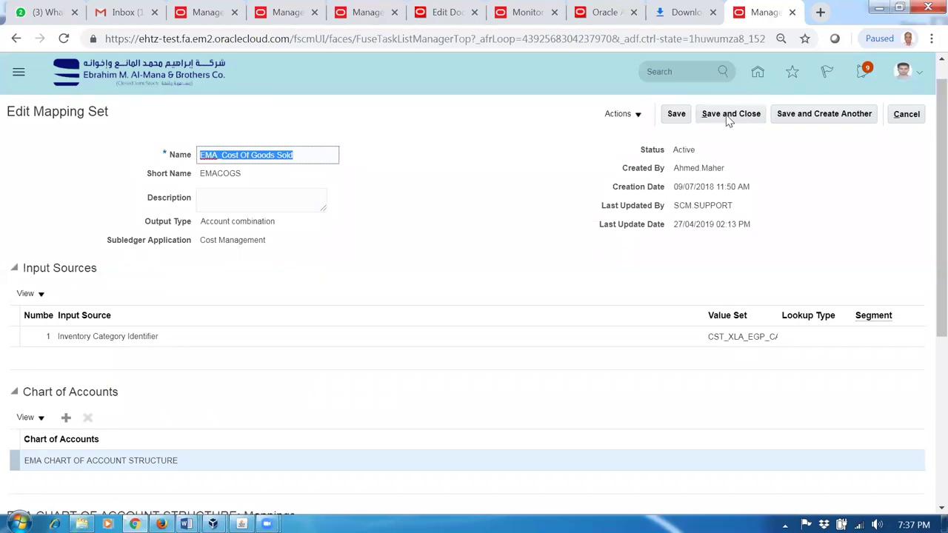
click(906, 114)
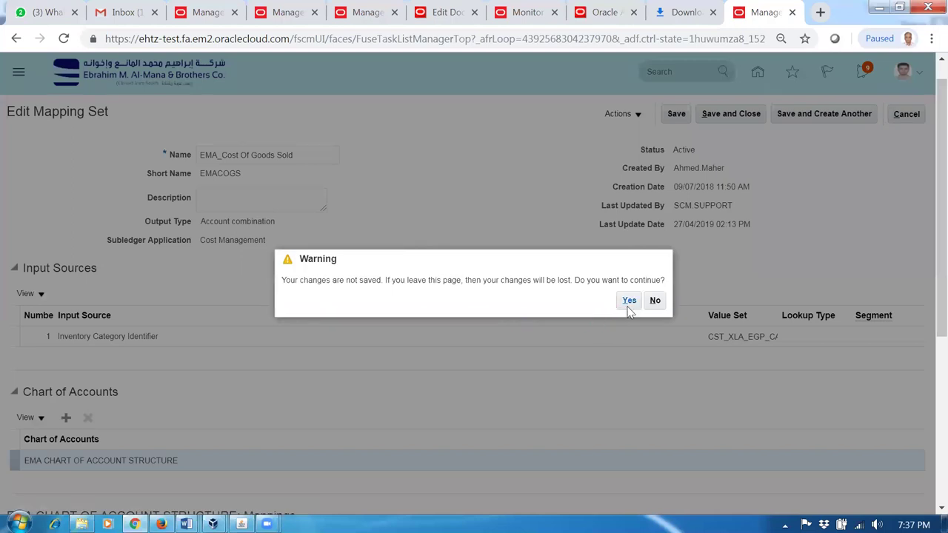
click(628, 300)
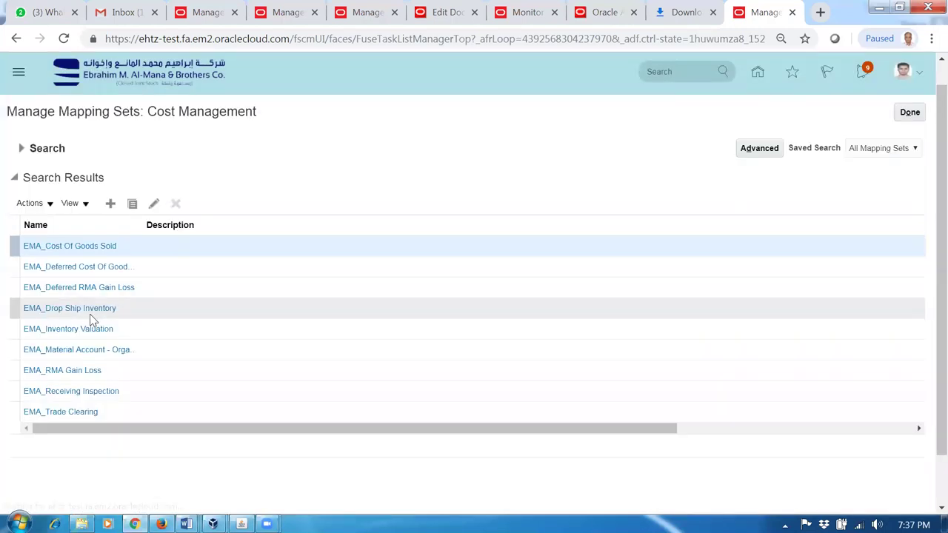
Step: Return to setup tasks, switch the offering to Financials, and browse its task list
click(898, 116)
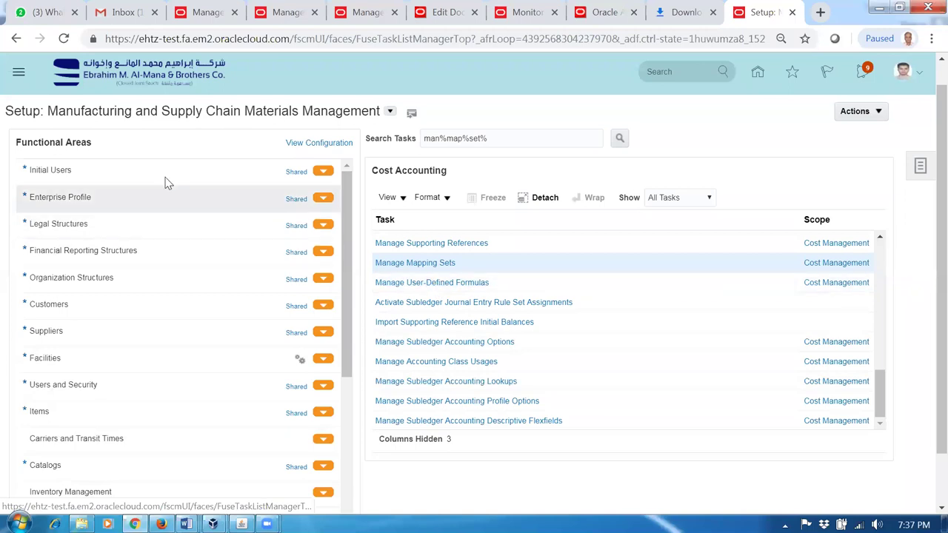
click(389, 112)
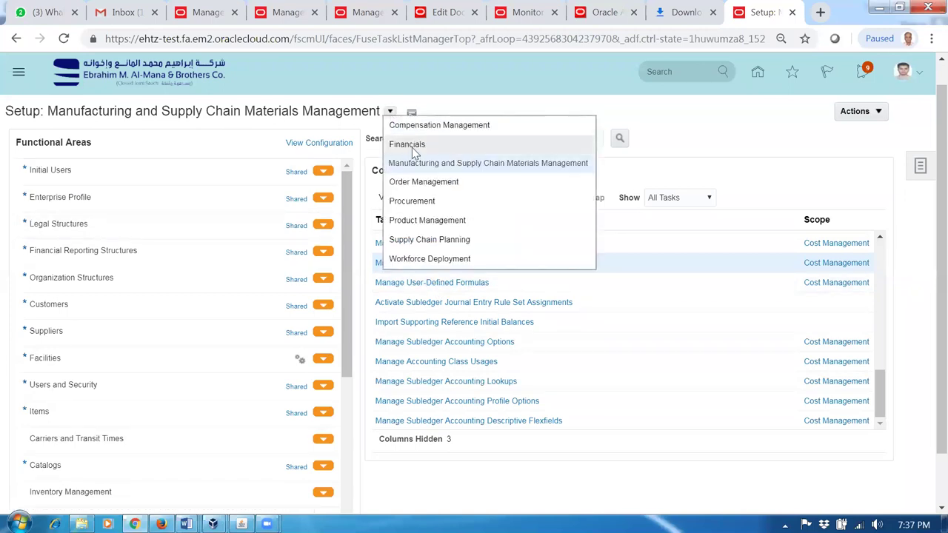
click(409, 144)
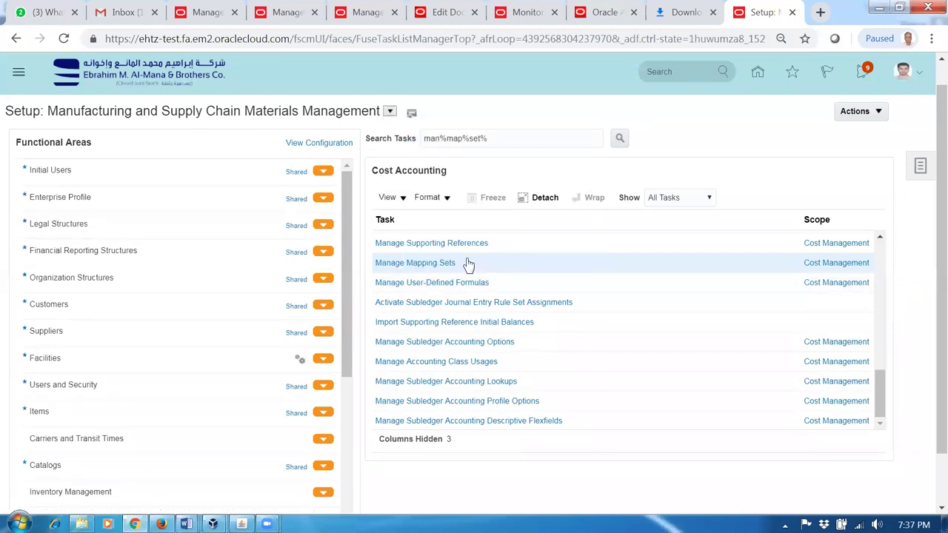
scroll(126, 450, down, 1)
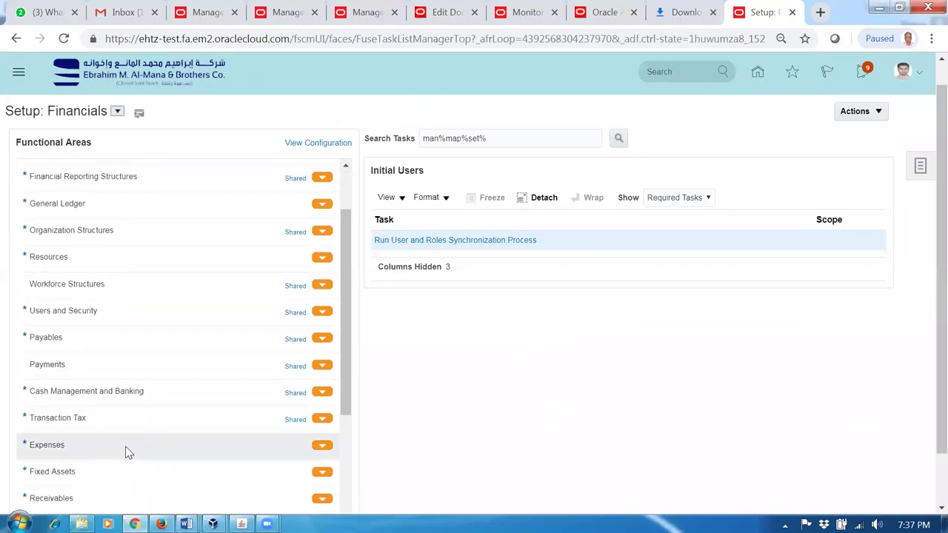
scroll(127, 450, down, 3)
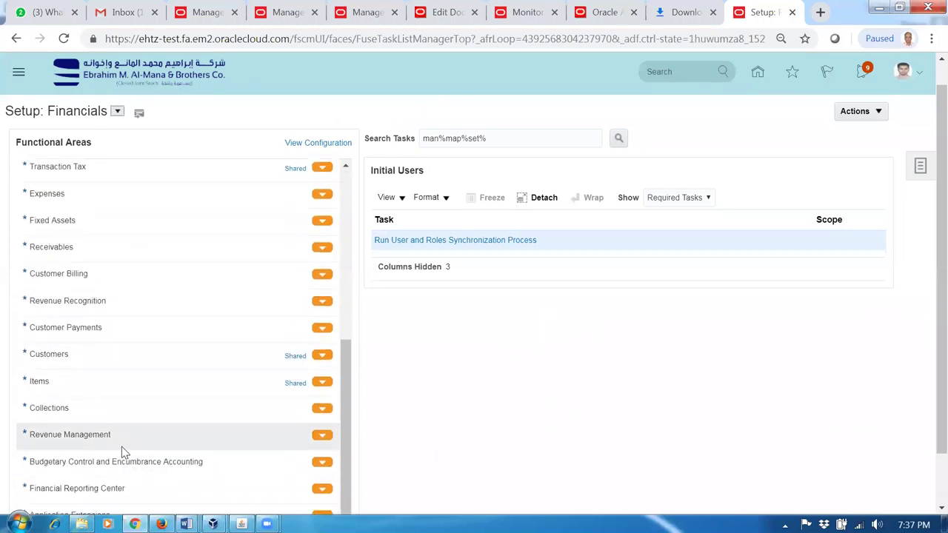
scroll(121, 447, down, 1)
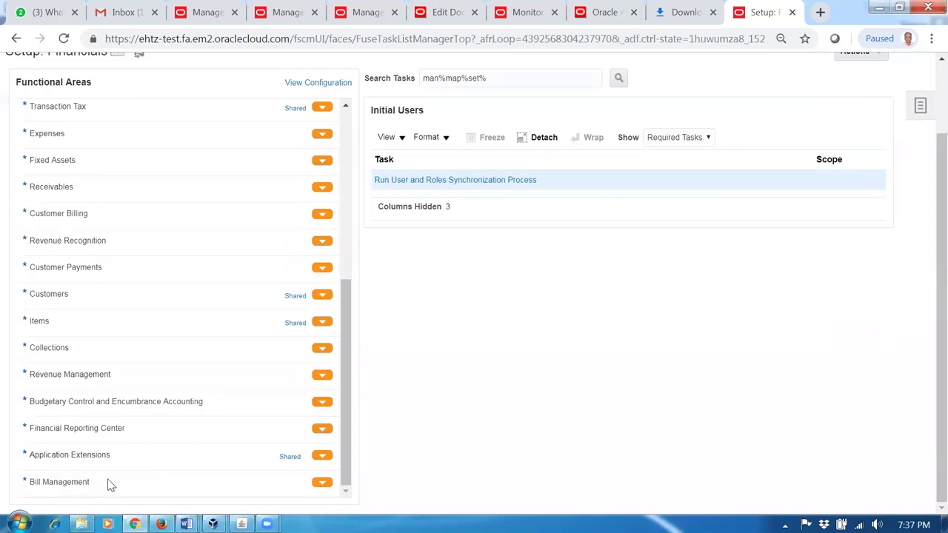
click(228, 405)
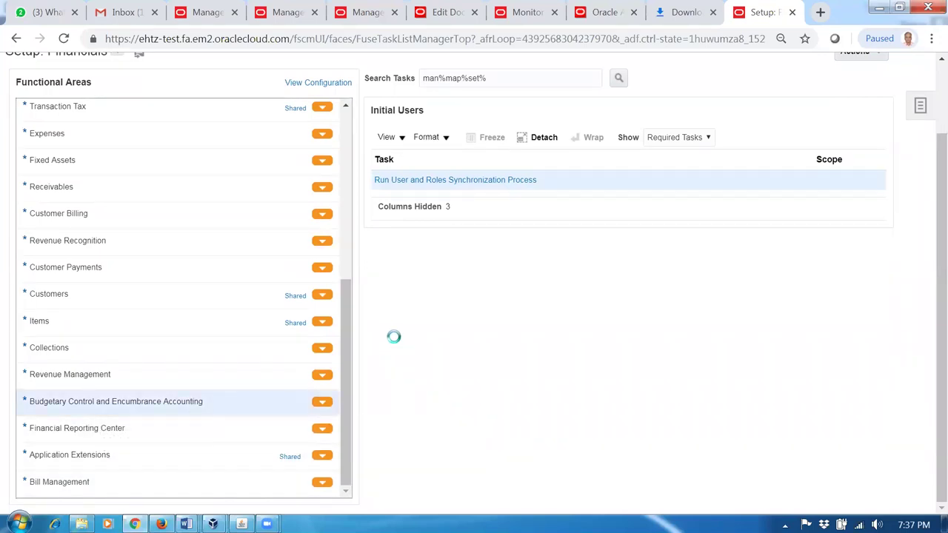
scroll(136, 151, up, 3)
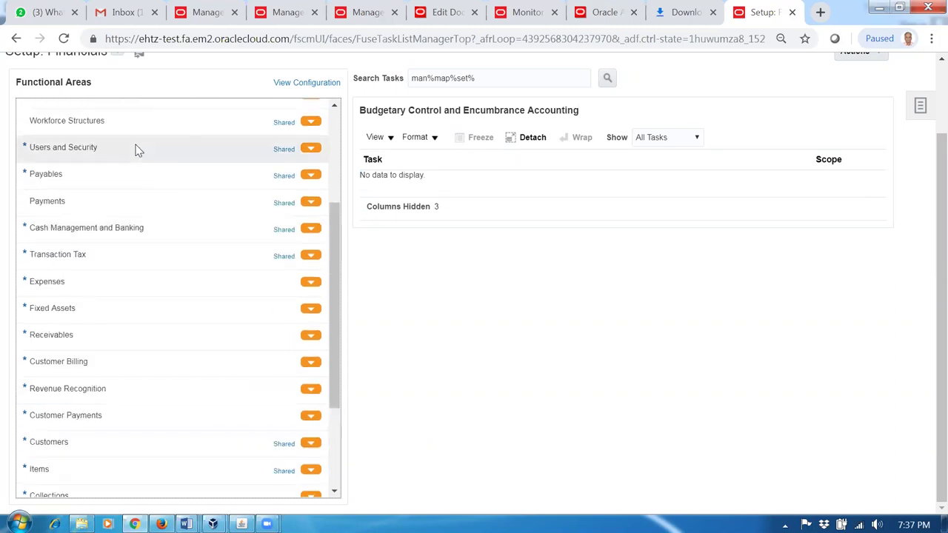
scroll(137, 142, up, 3)
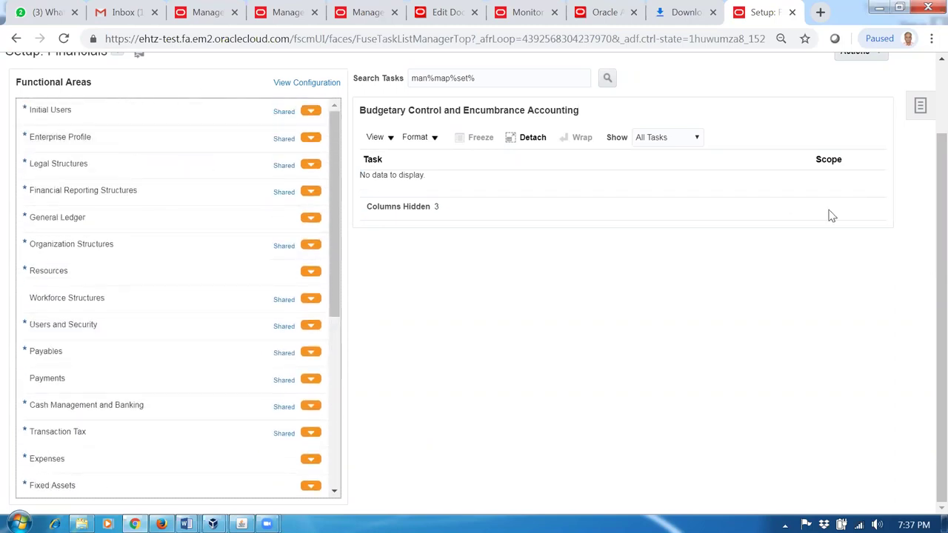
scroll(924, 204, up, 2)
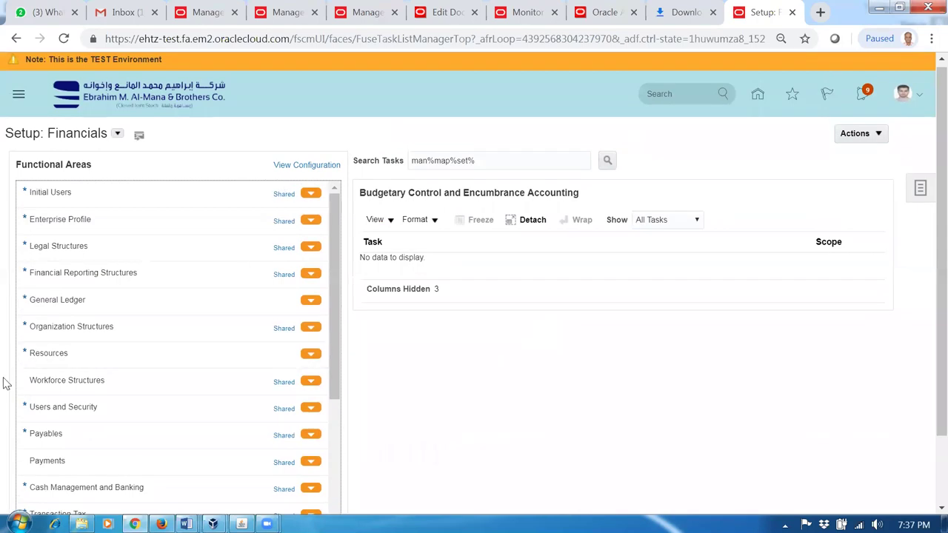
Step: Search tasks for man%map and select the Payables Manage Mapping Sets result
click(528, 168)
text(man%)
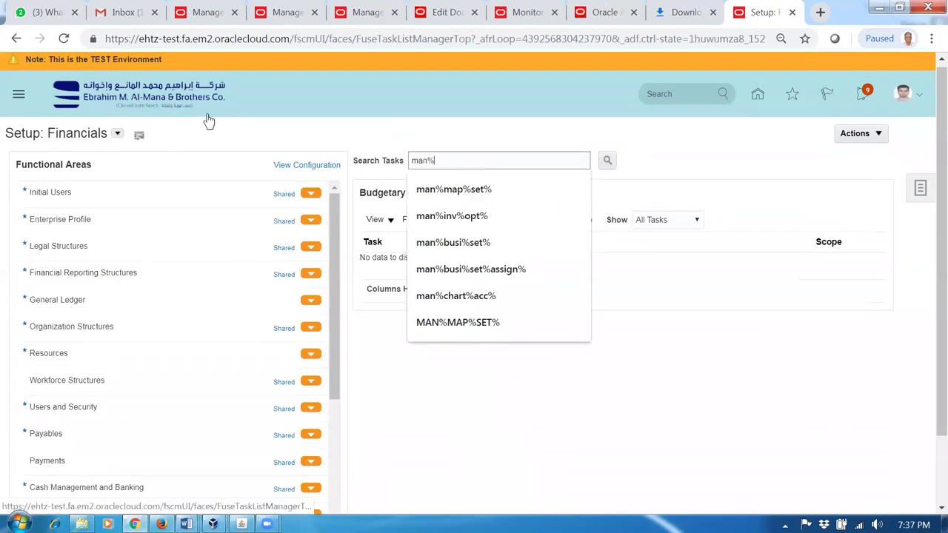
text(map%set%)
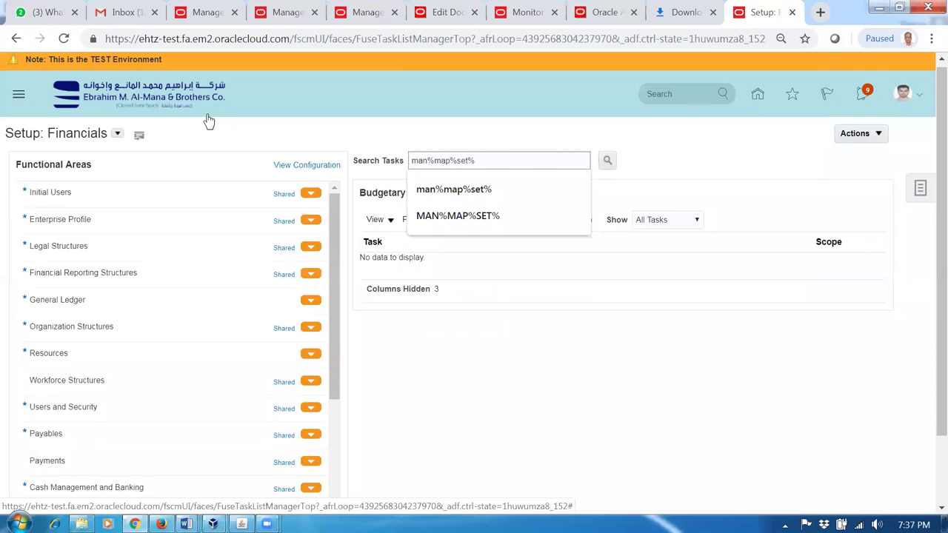
key(Return)
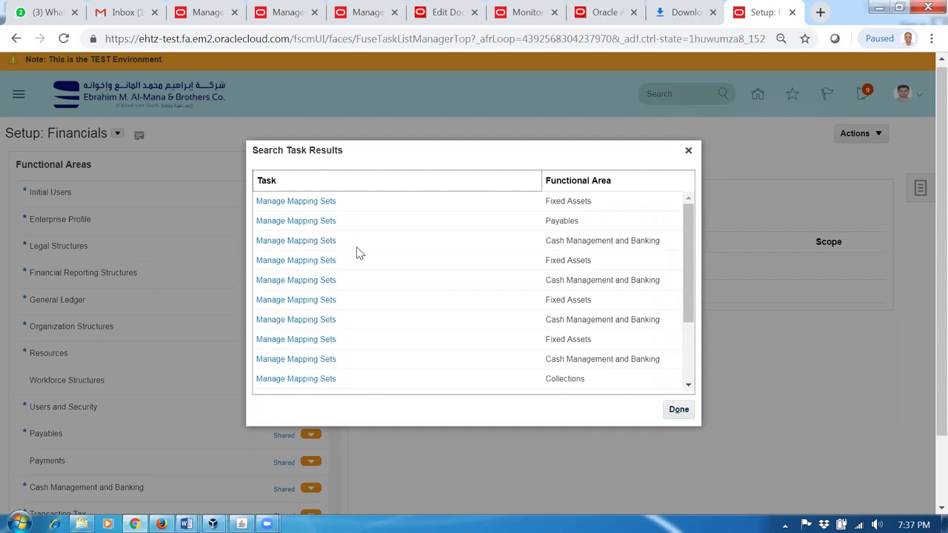
click(288, 222)
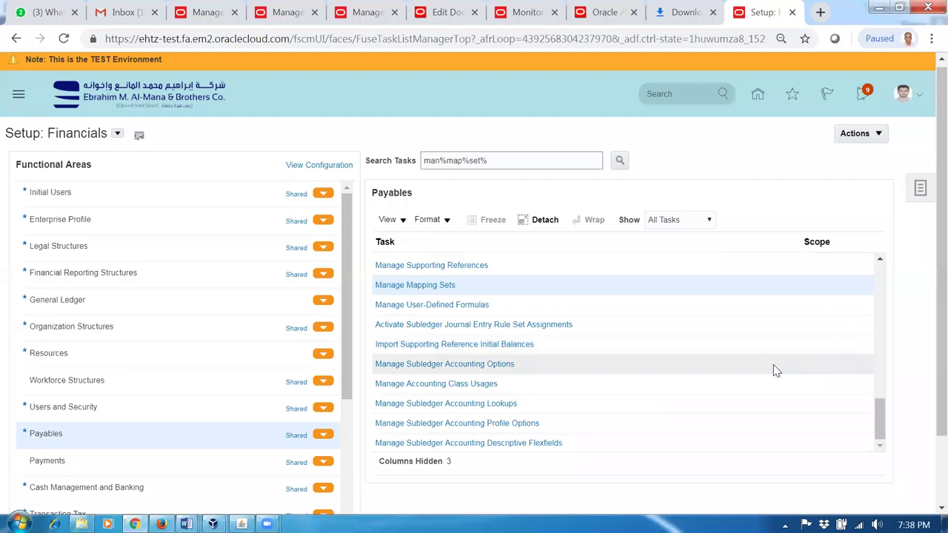
Step: Open Payables mapping sets, enter EMA Cost Of Goods Sold as the name, then leave
click(412, 294)
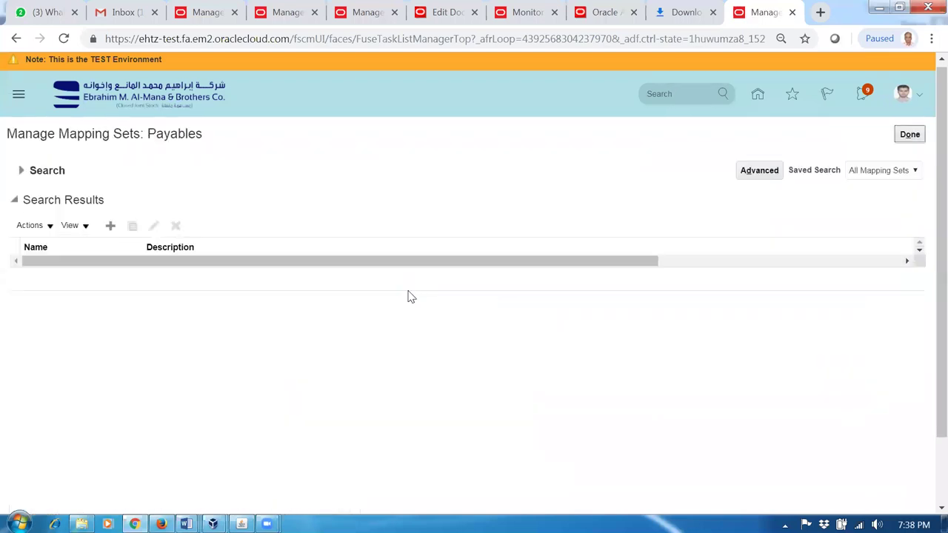
click(21, 170)
click(179, 198)
text(EMA Cost Of Goods Sold)
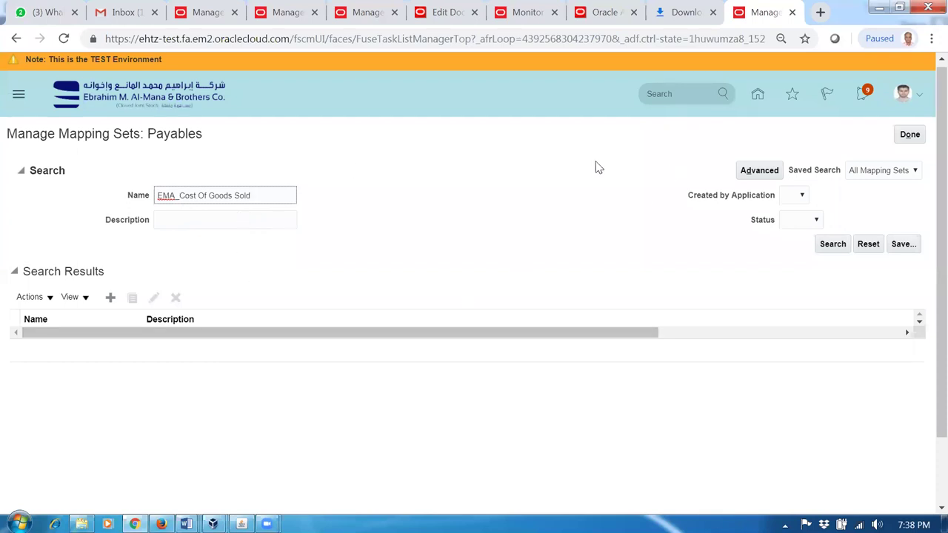
click(910, 134)
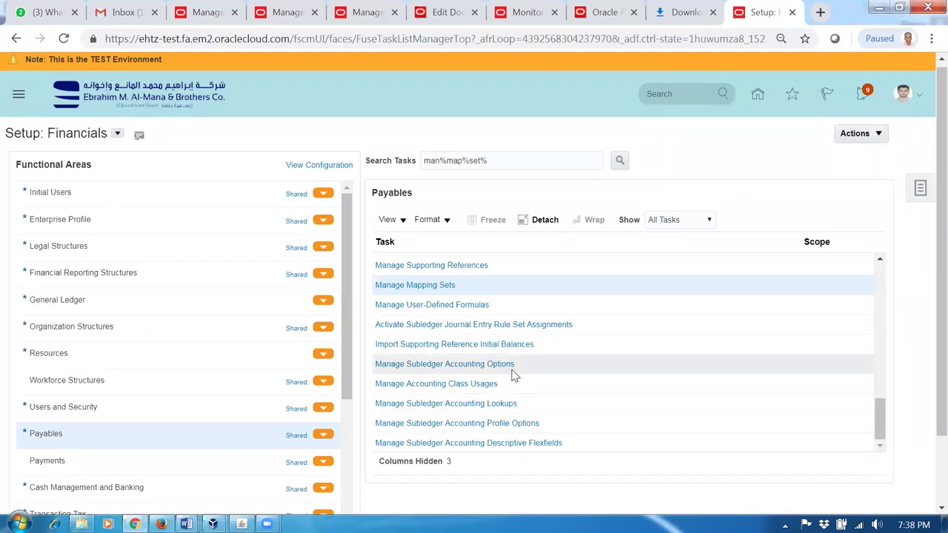
Step: Search tasks for man%a and open the Receivables Manage Account Rules page
drag(885, 423, 886, 420)
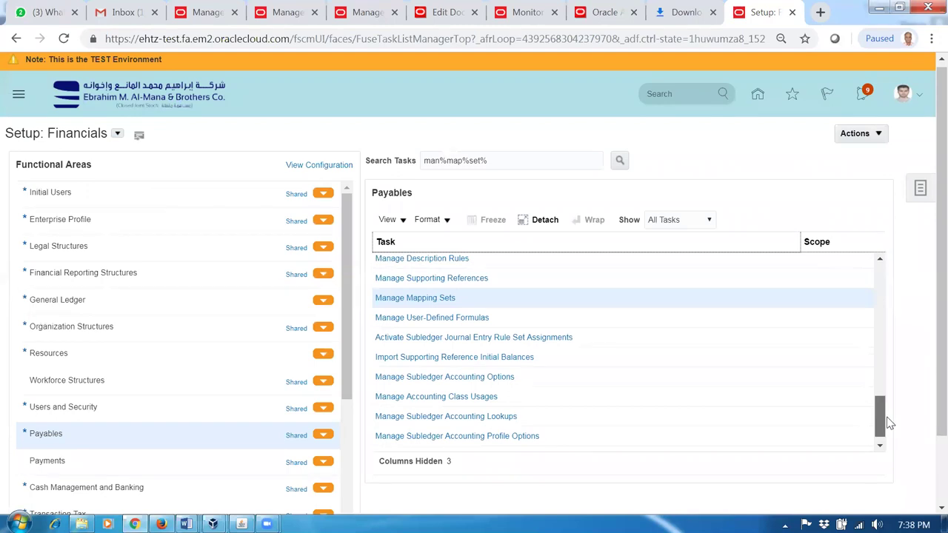
drag(889, 422, 890, 445)
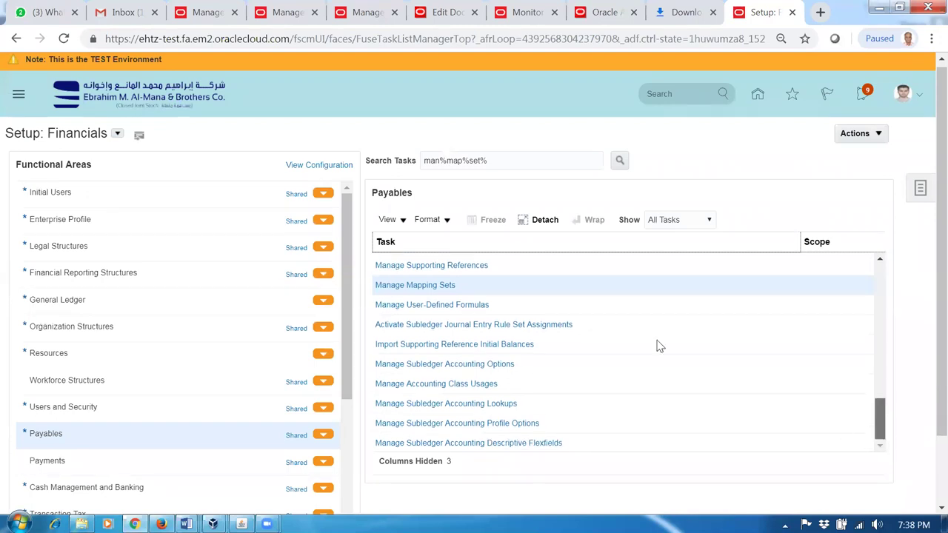
click(503, 161)
text(man%a)
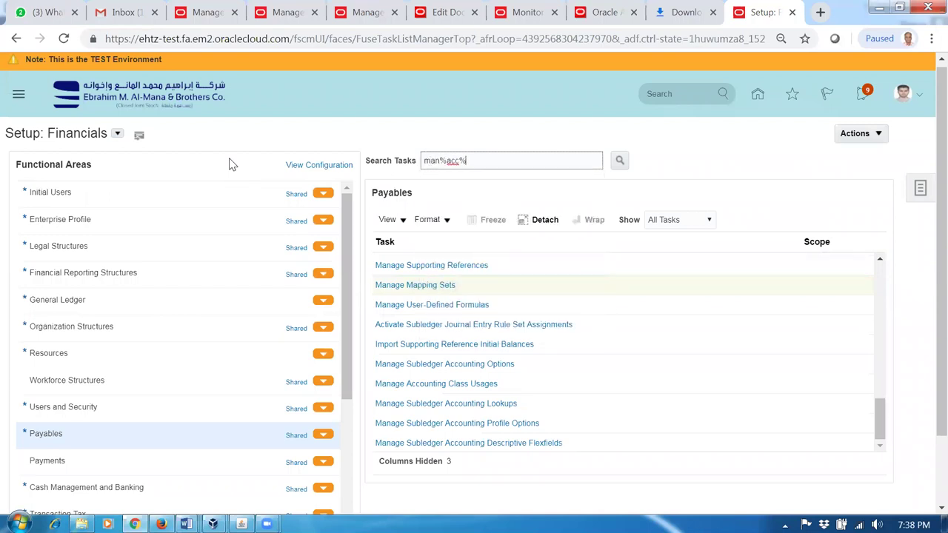
key(Return)
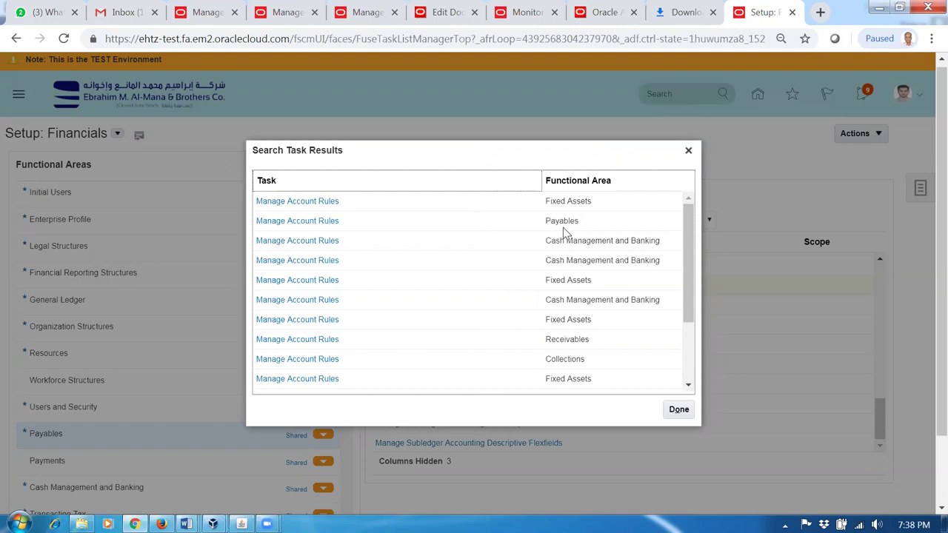
click(310, 340)
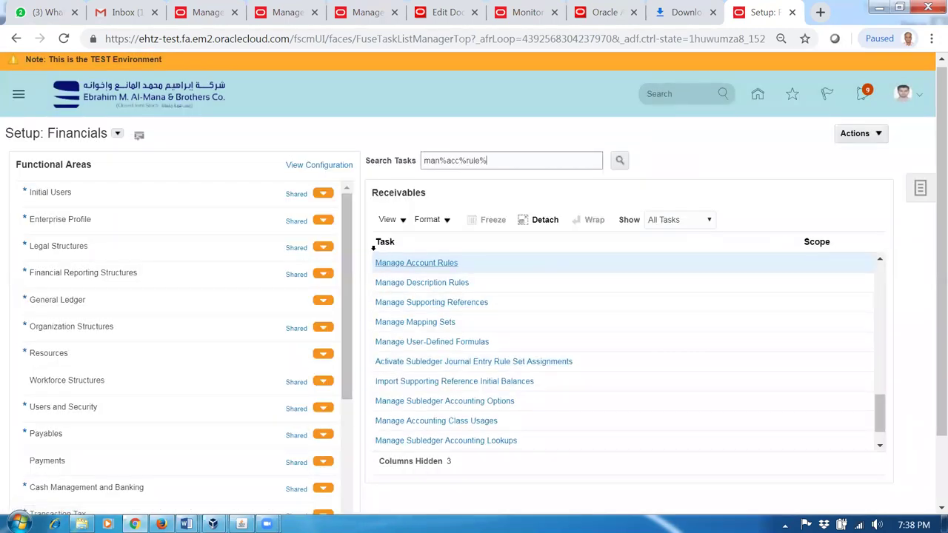
click(405, 268)
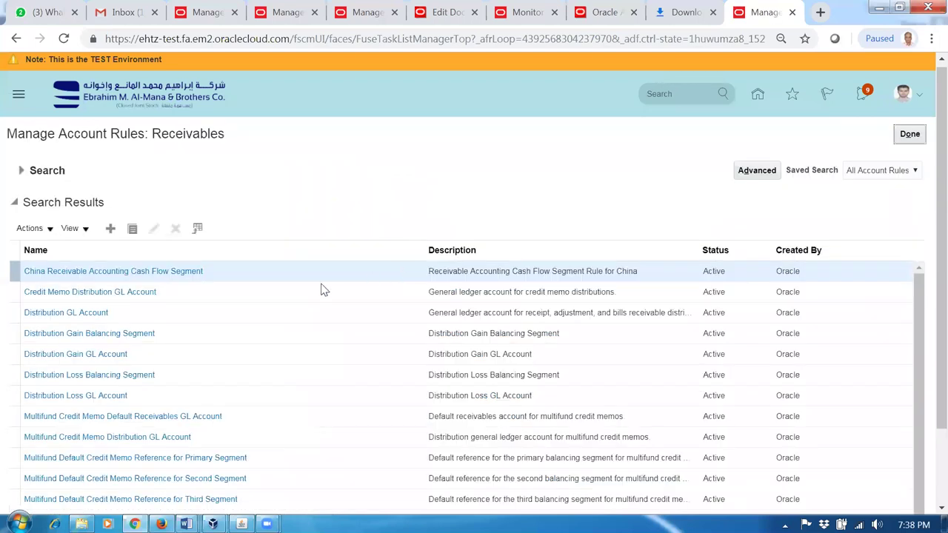
Step: Search Receivables account rules by name ema, find none, and close the page
click(21, 171)
click(191, 198)
text(ema)
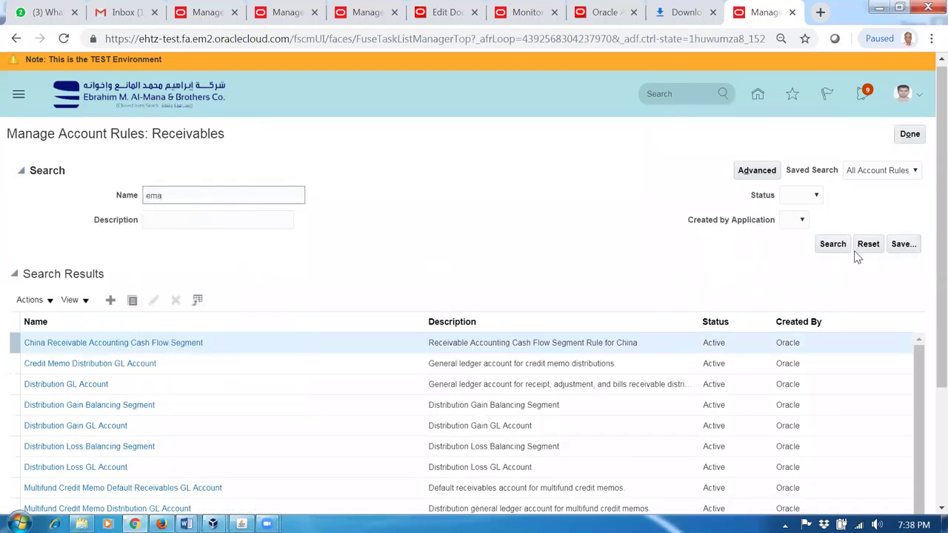
click(836, 249)
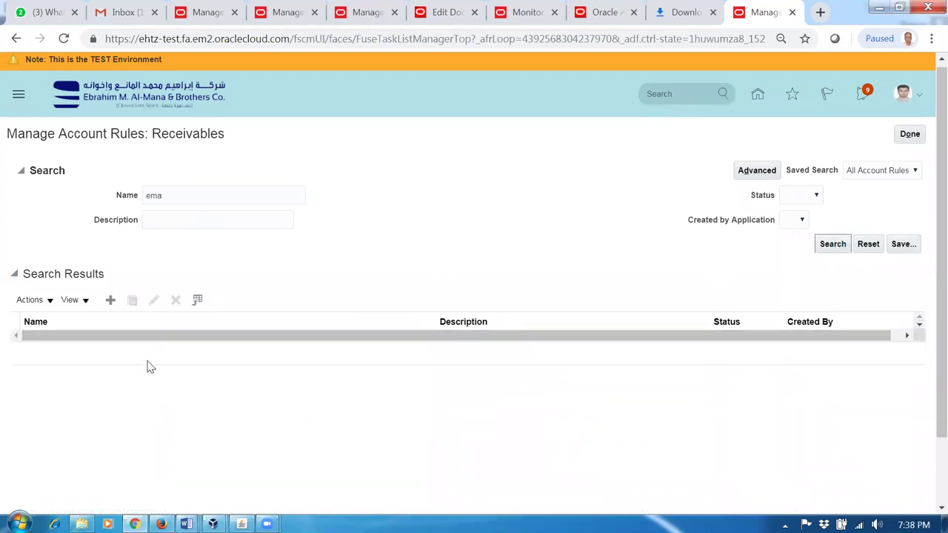
click(904, 134)
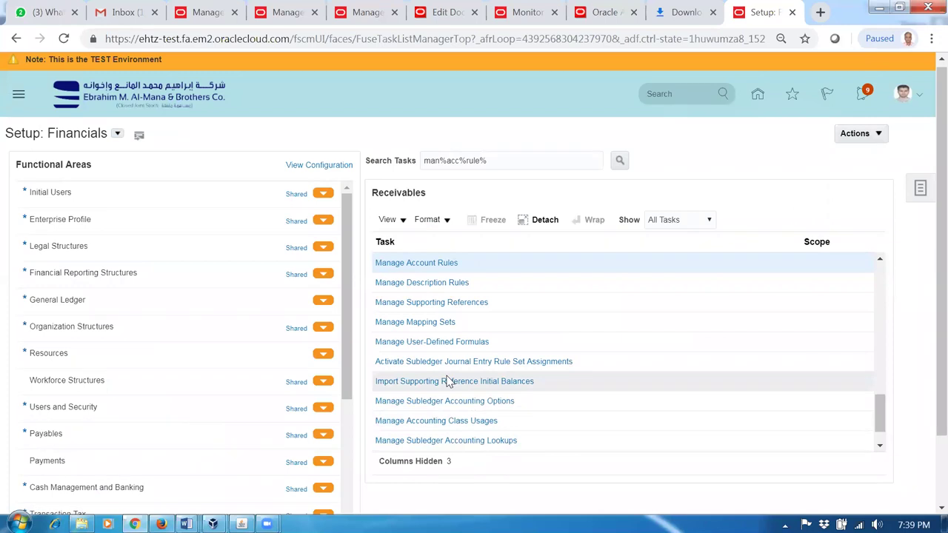
Step: Switch the offering to Procurement, search tasks for man%acc%, and open Purchasing Manage Account Rules
click(117, 134)
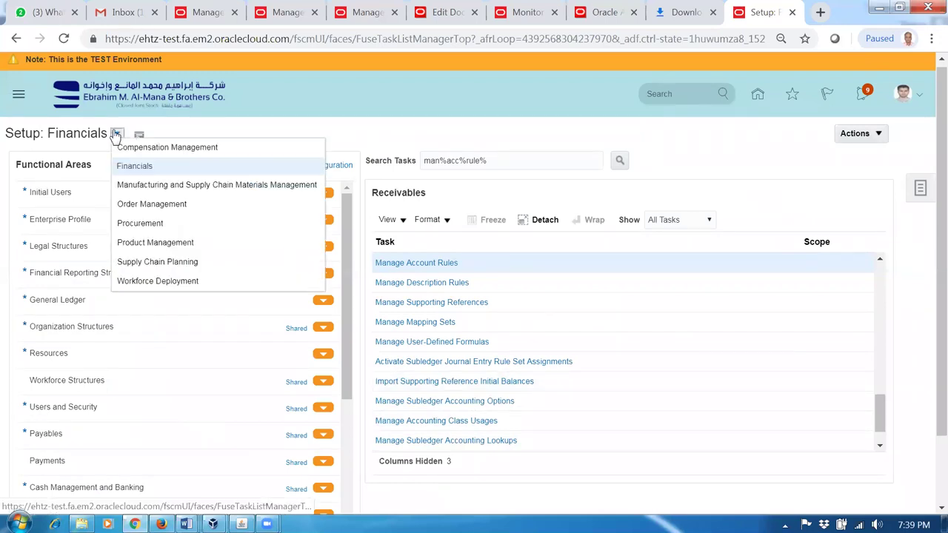
click(158, 223)
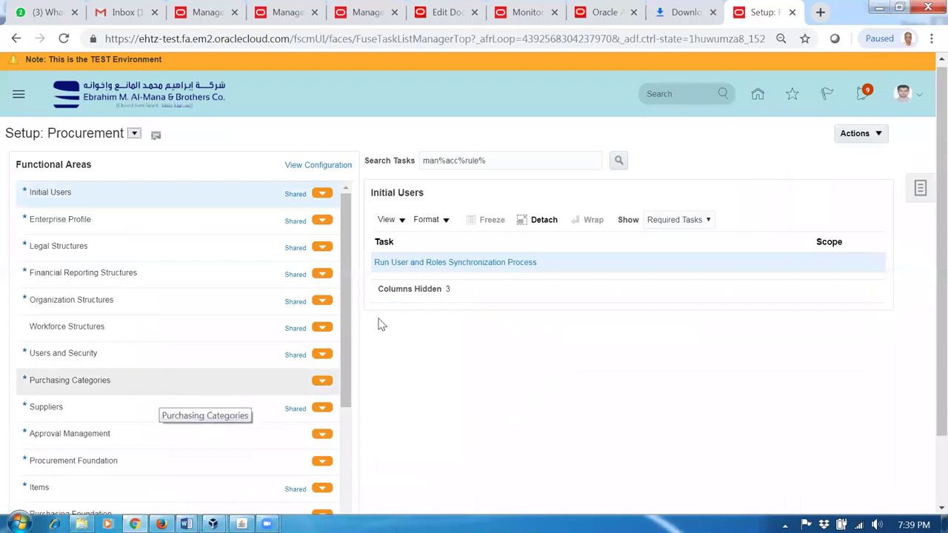
drag(573, 163, 219, 150)
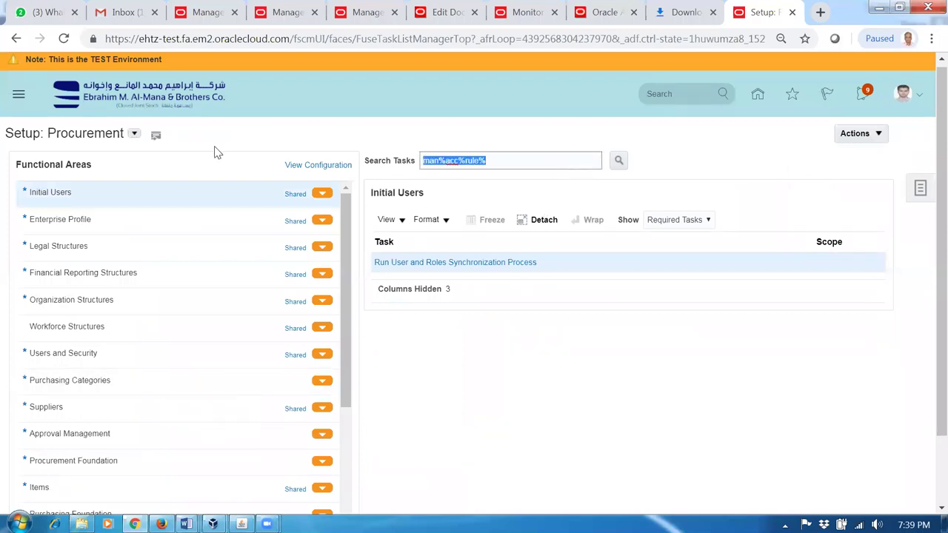
text(man%m)
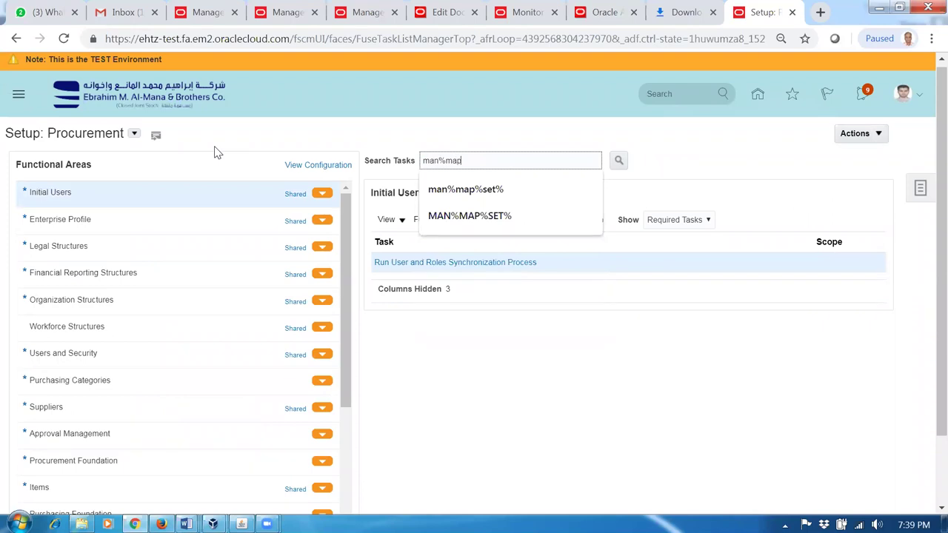
key(BackSpace)
text(acc%r)
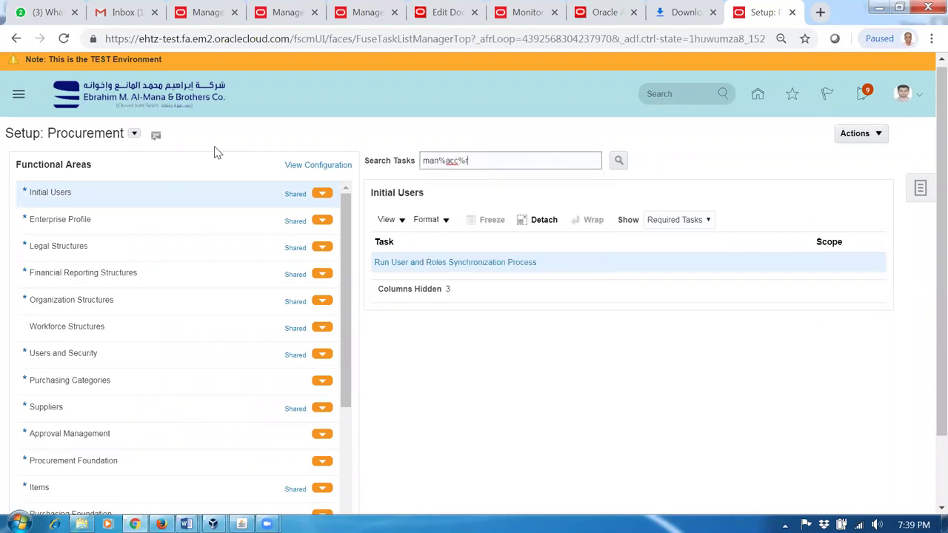
key(Return)
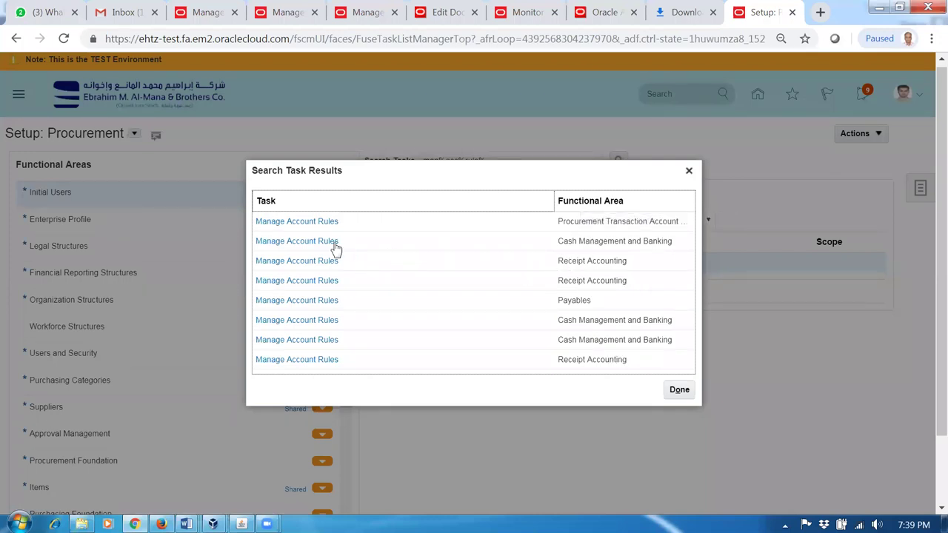
click(283, 223)
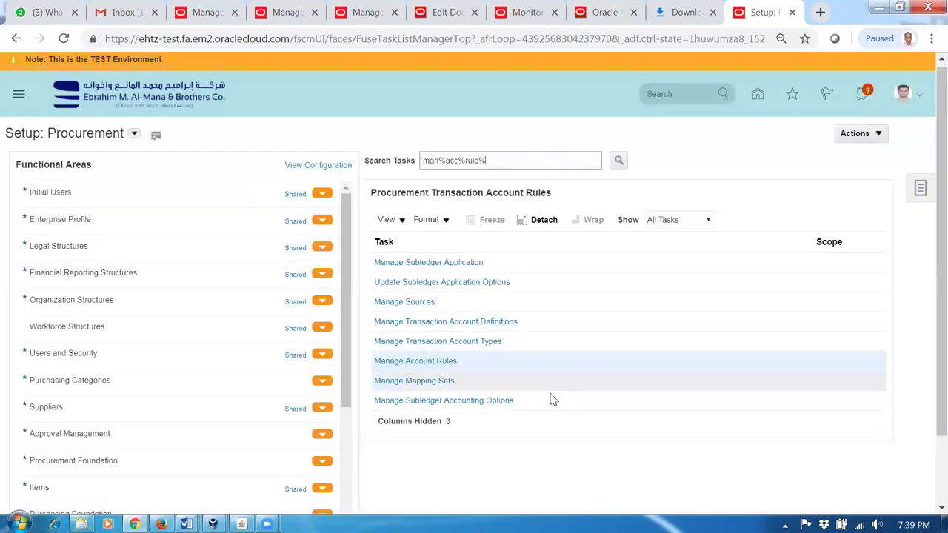
click(421, 363)
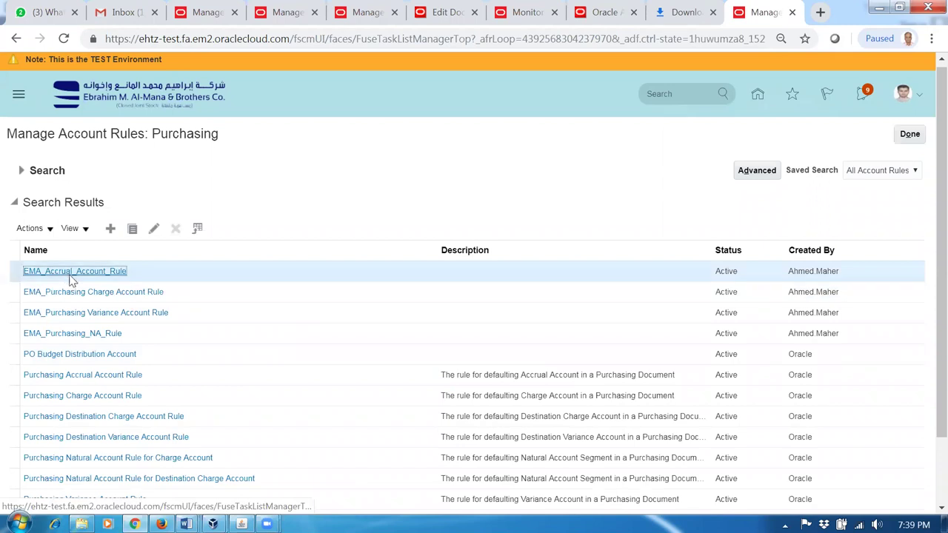
click(71, 276)
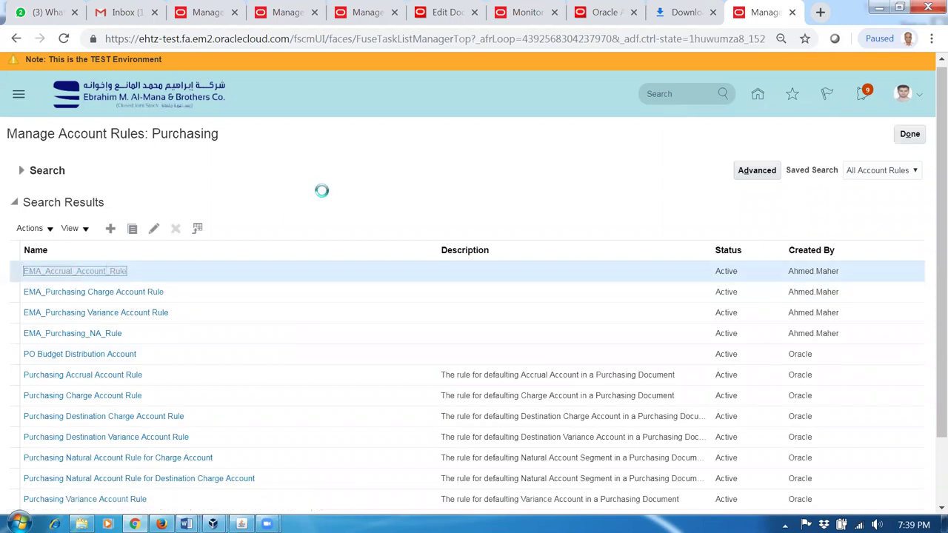
scroll(323, 198, down, 3)
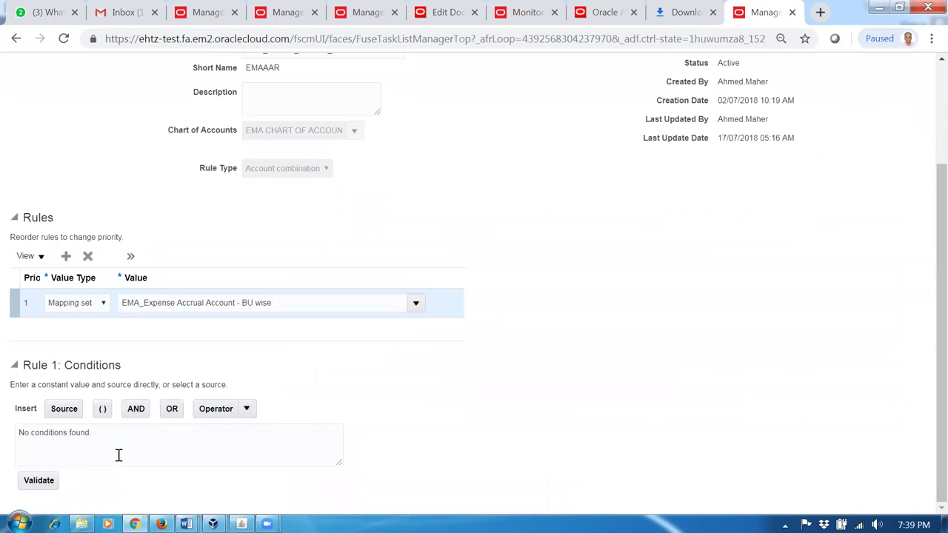
scroll(119, 454, up, 3)
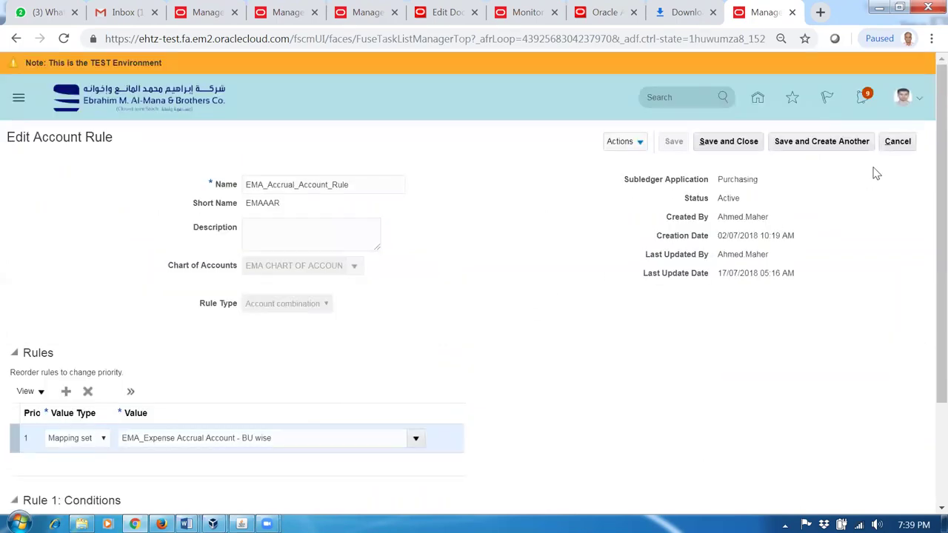
click(893, 147)
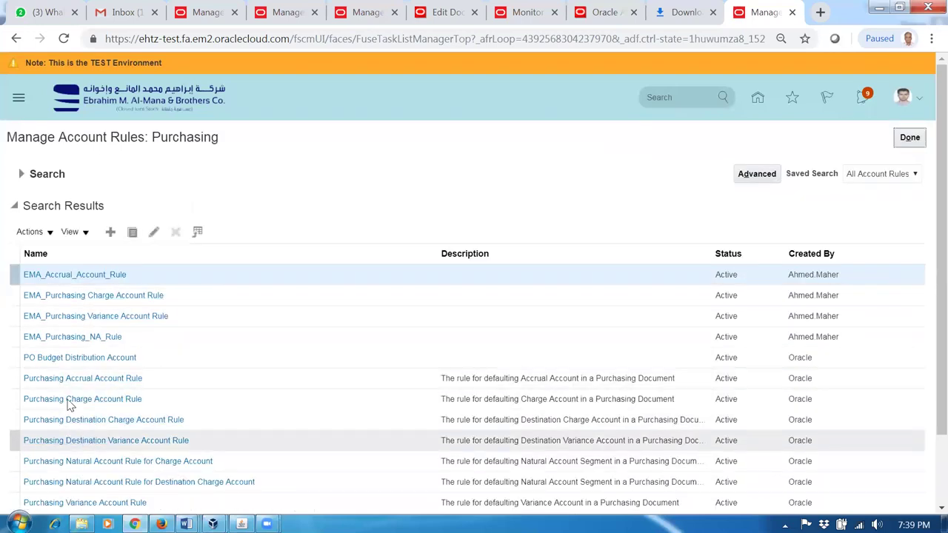
click(62, 358)
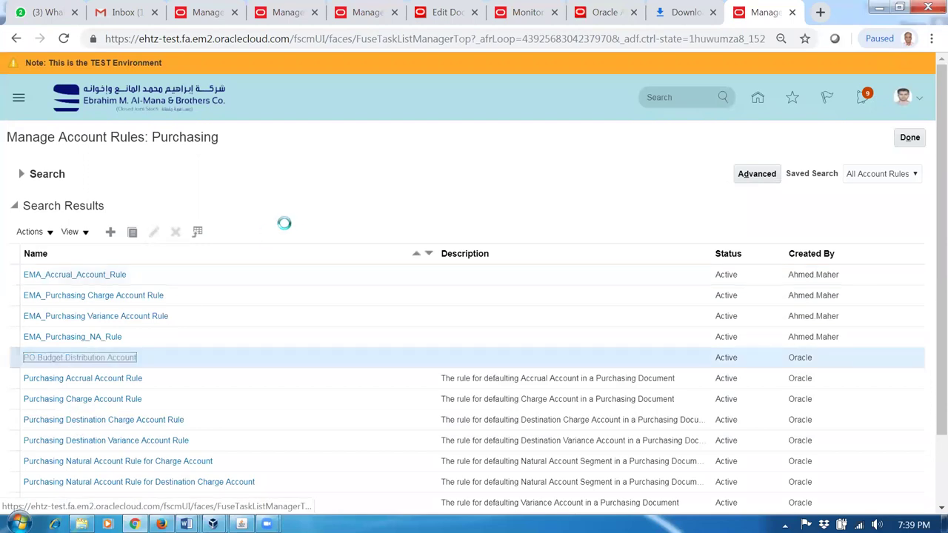
scroll(286, 229, down, 1)
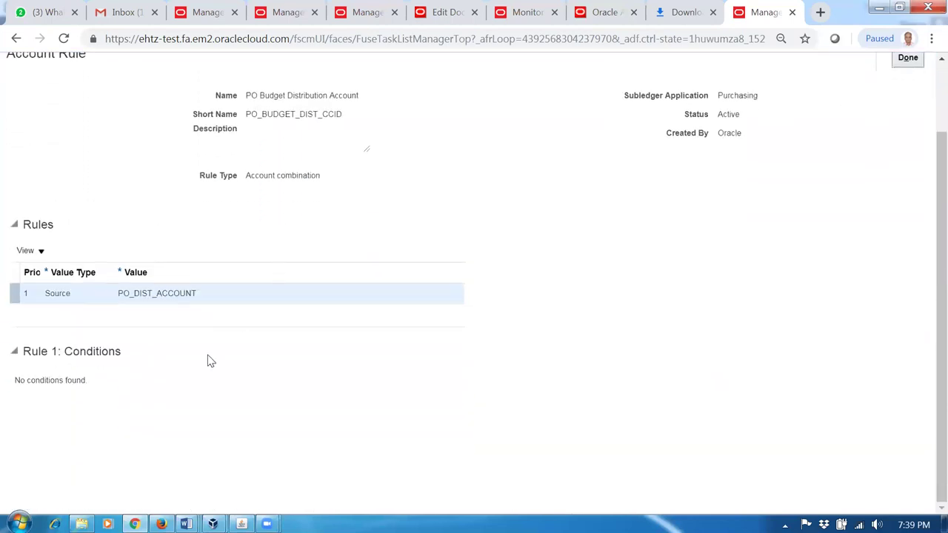
scroll(505, 318, up, 1)
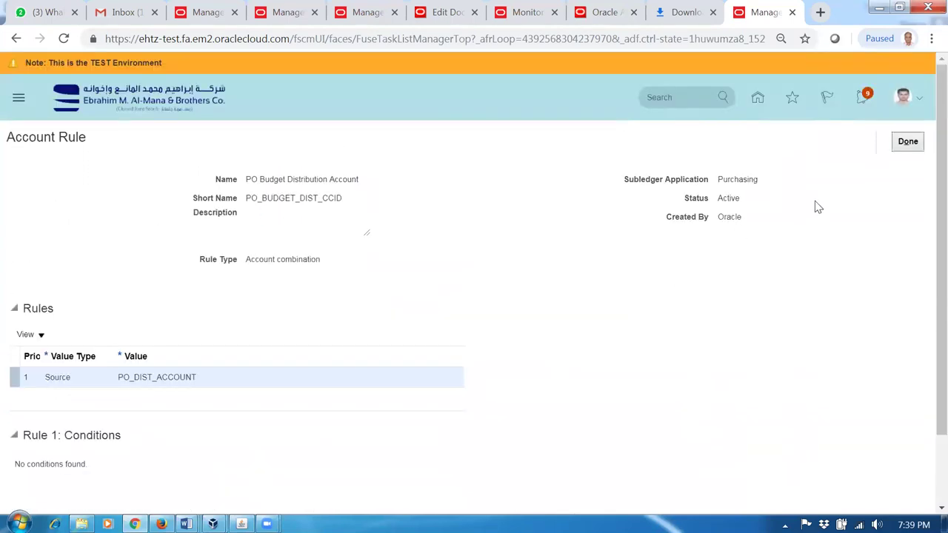
click(906, 144)
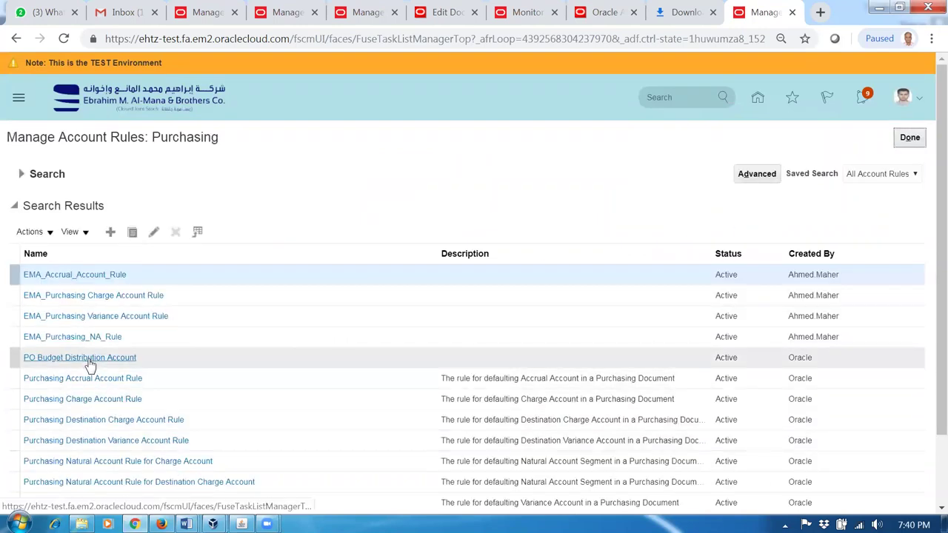
Step: Open EMA_Purchasing Charge Account Rule and examine Rule 1's INVENTORY condition expression
click(83, 296)
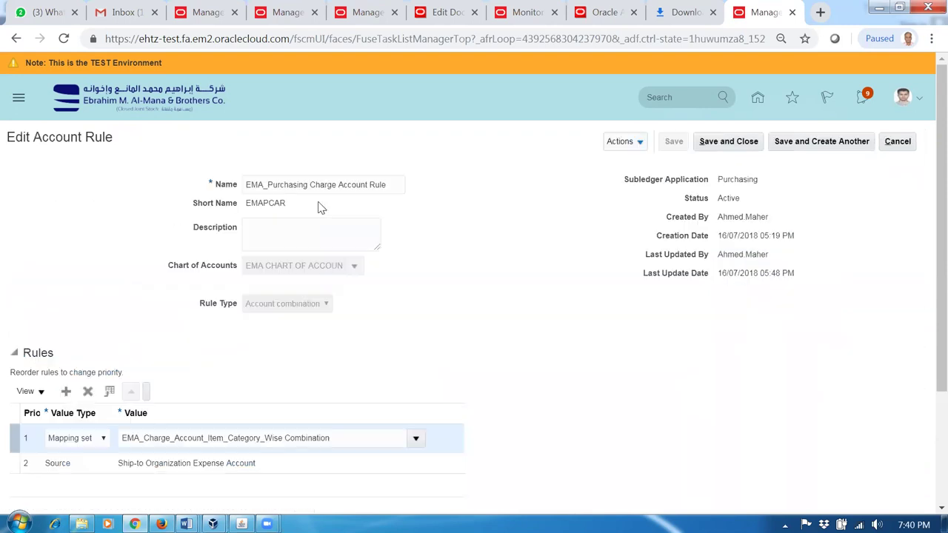
scroll(319, 210, down, 3)
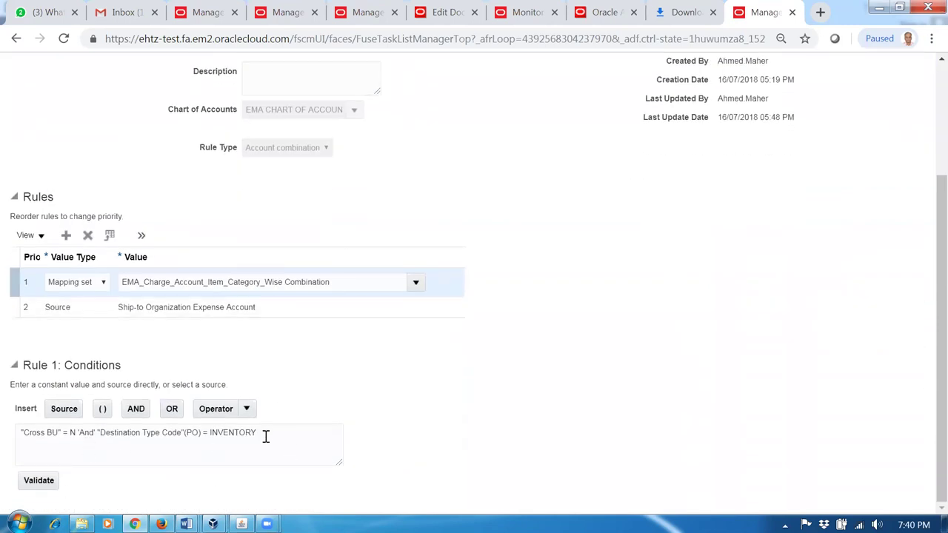
drag(278, 430, 11, 437)
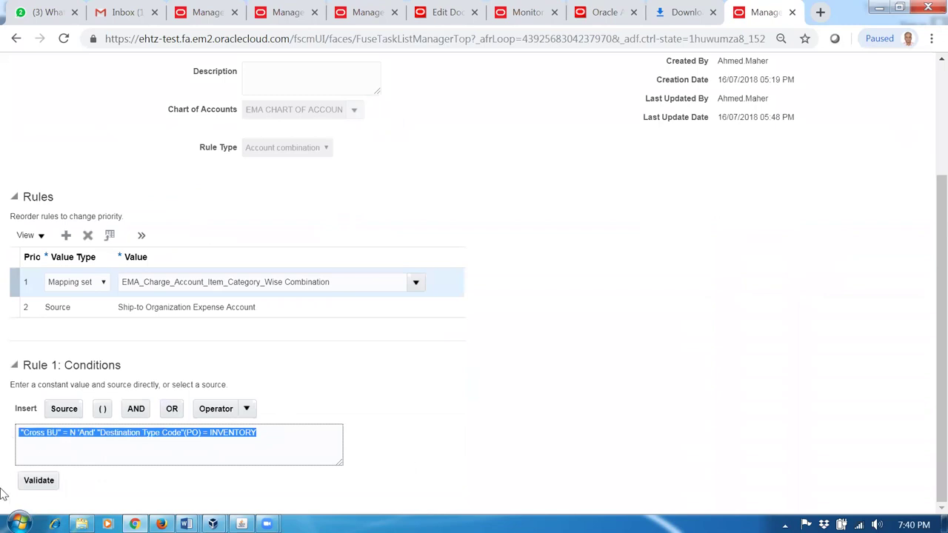
click(452, 437)
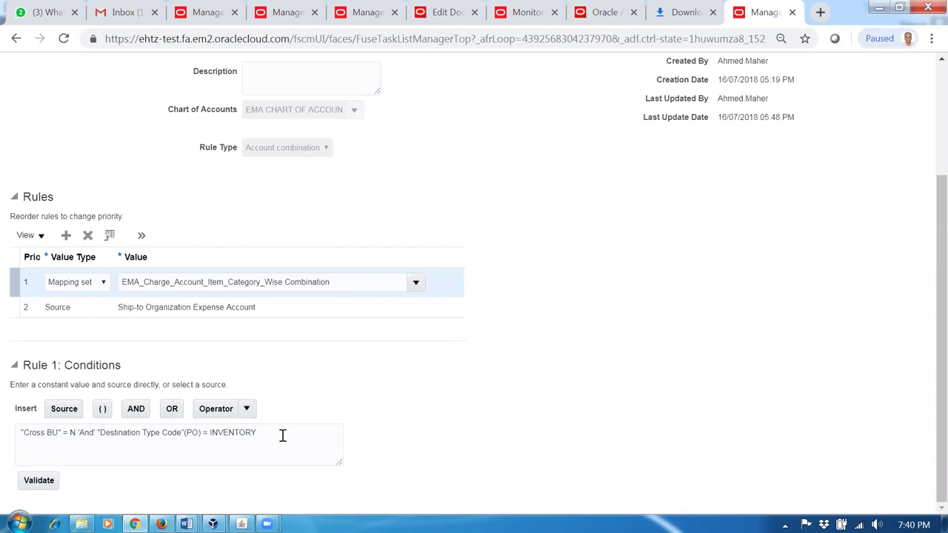
drag(268, 436, 3, 434)
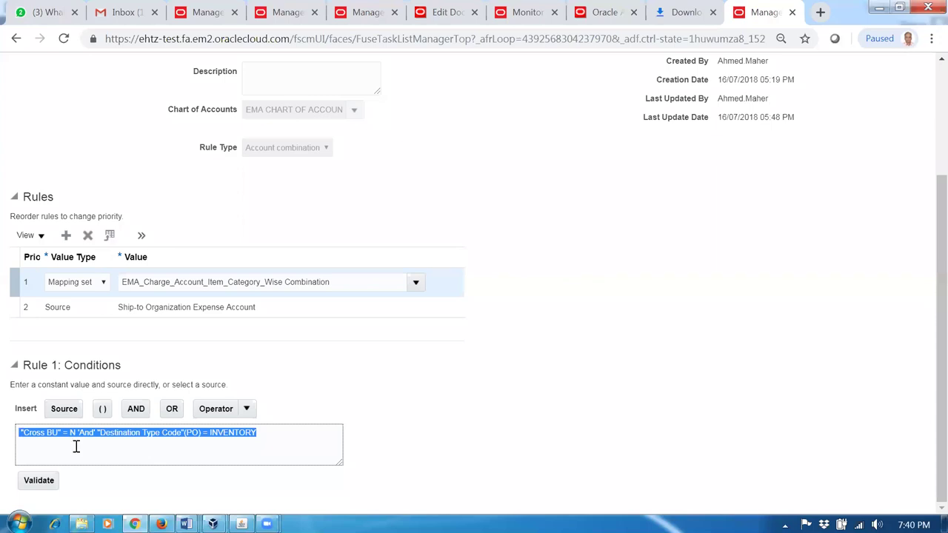
Step: Review Rule 2's Ship-to Organization Expense Account source and its EXPENSE condition
click(73, 314)
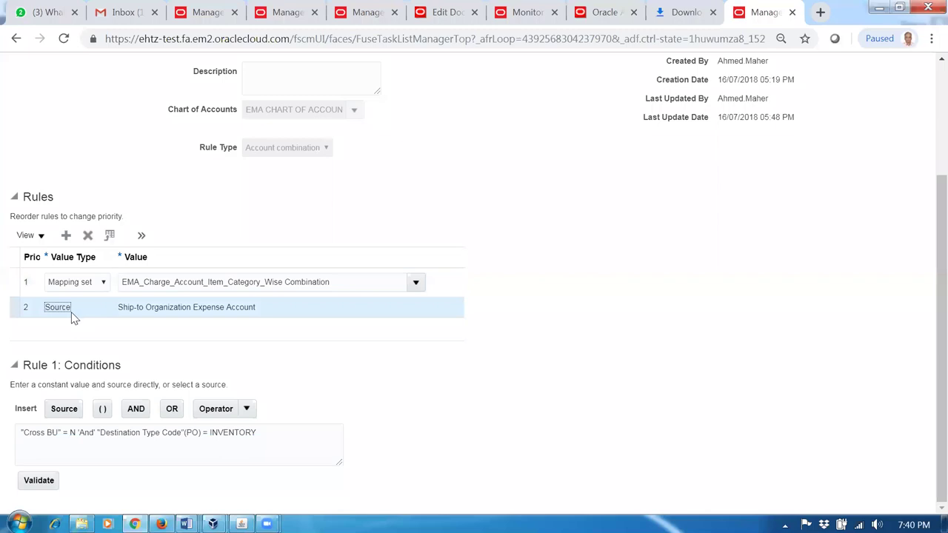
click(268, 306)
drag(260, 432, 15, 442)
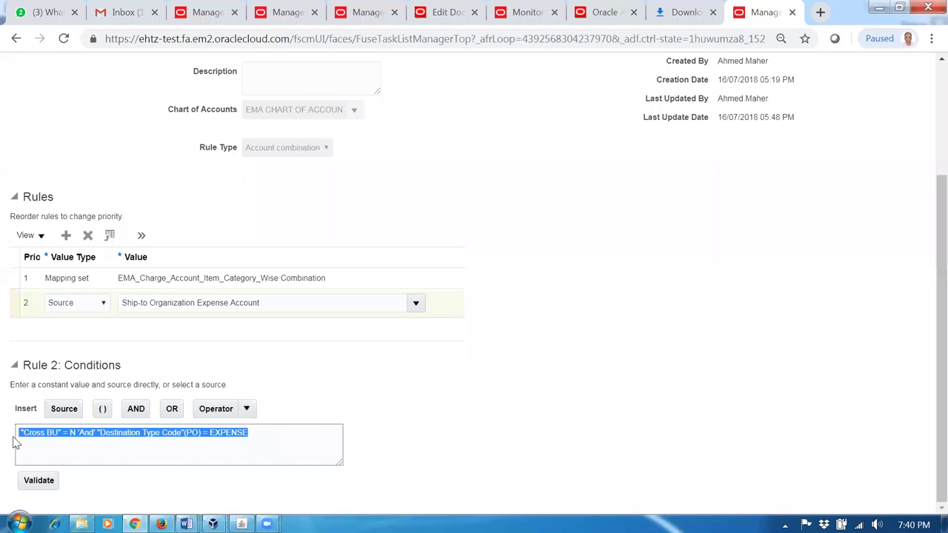
click(478, 404)
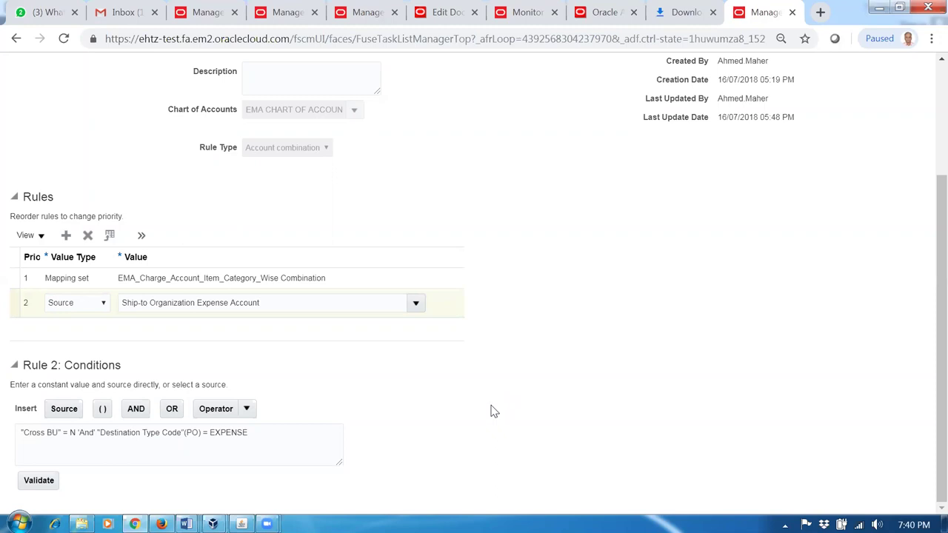
click(260, 432)
drag(250, 433, 10, 422)
click(486, 403)
scroll(501, 424, up, 5)
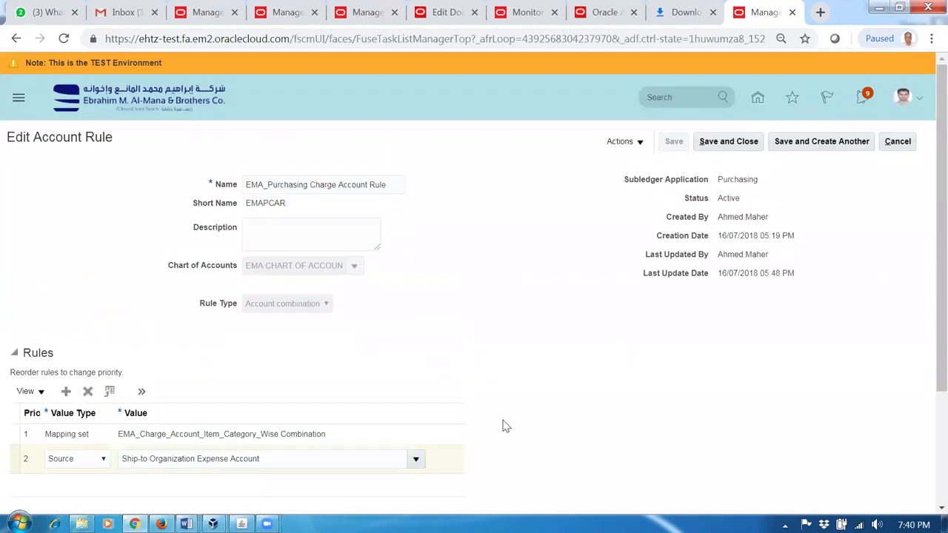
Step: Return to Rule 1 and view the condition operator list without adding an operator
click(378, 436)
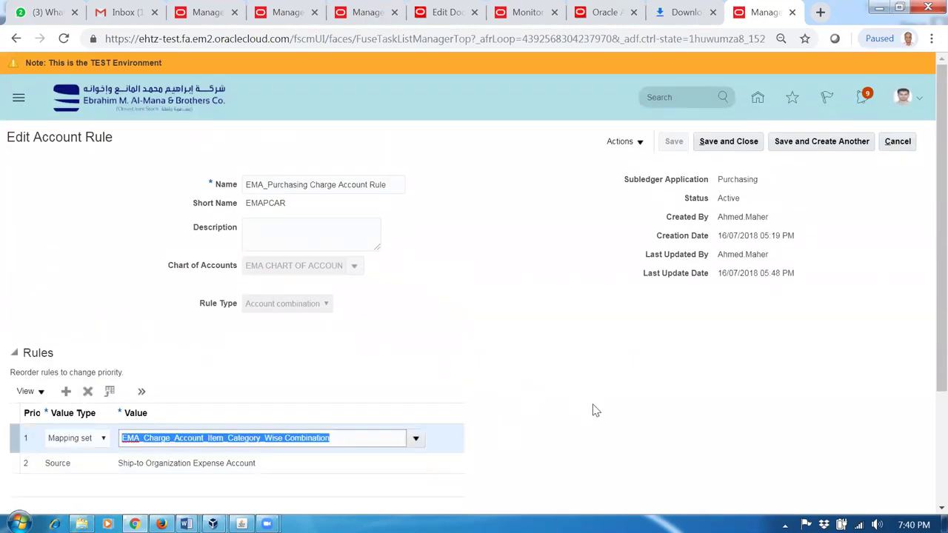
scroll(596, 411, down, 2)
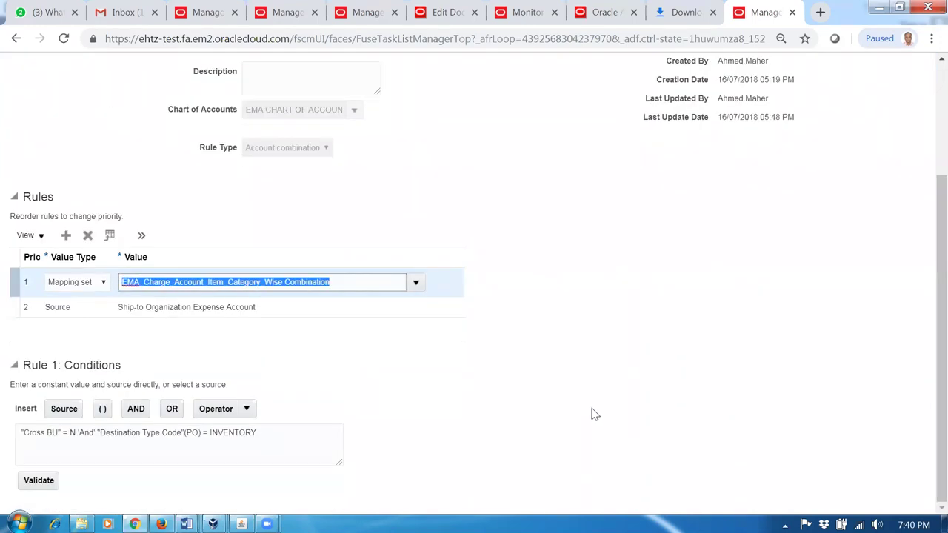
click(285, 437)
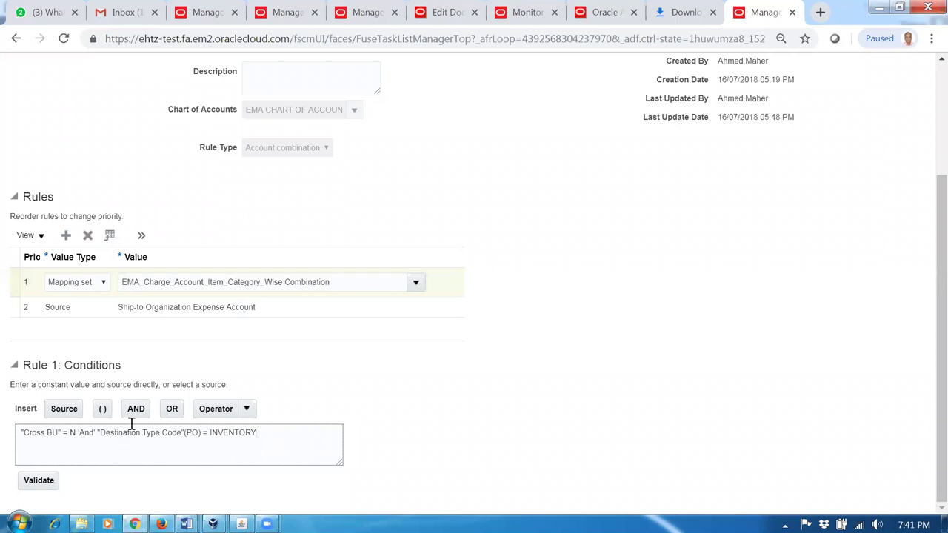
click(220, 411)
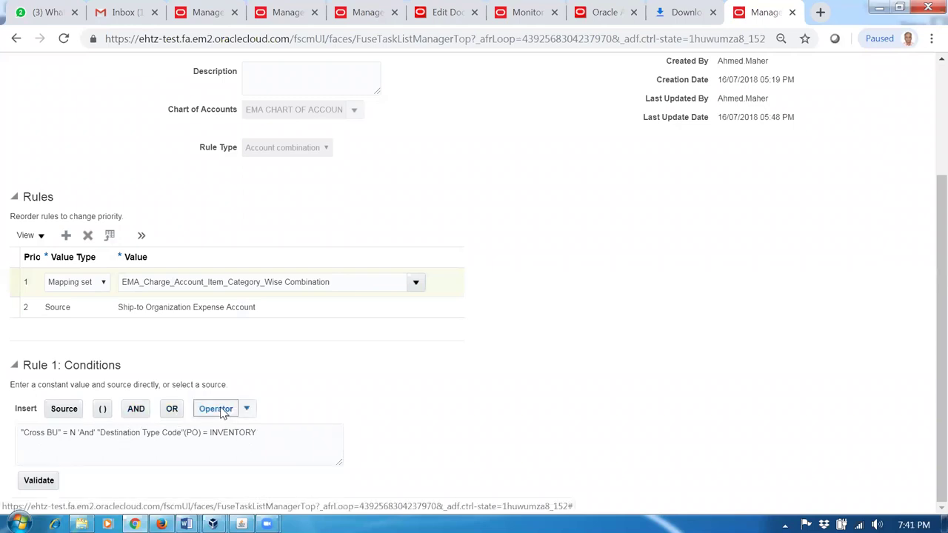
click(247, 412)
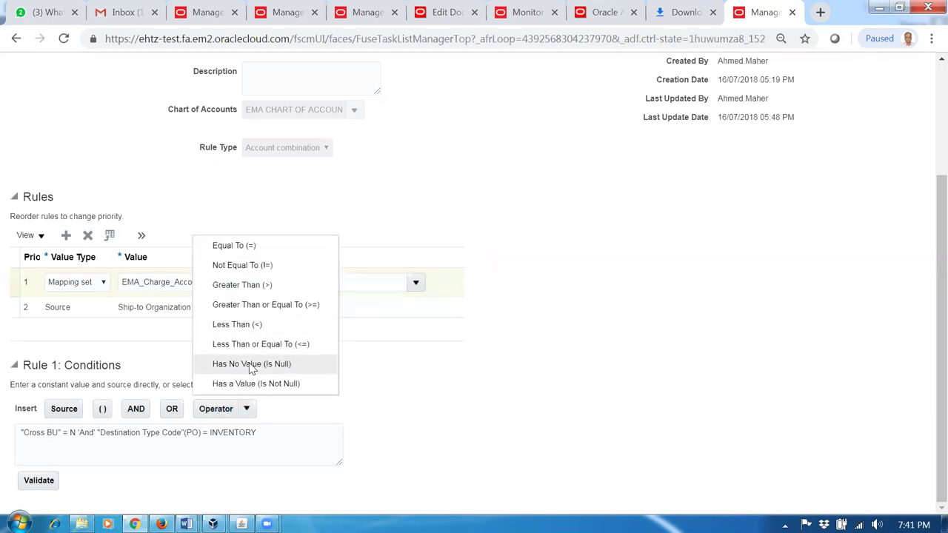
click(80, 452)
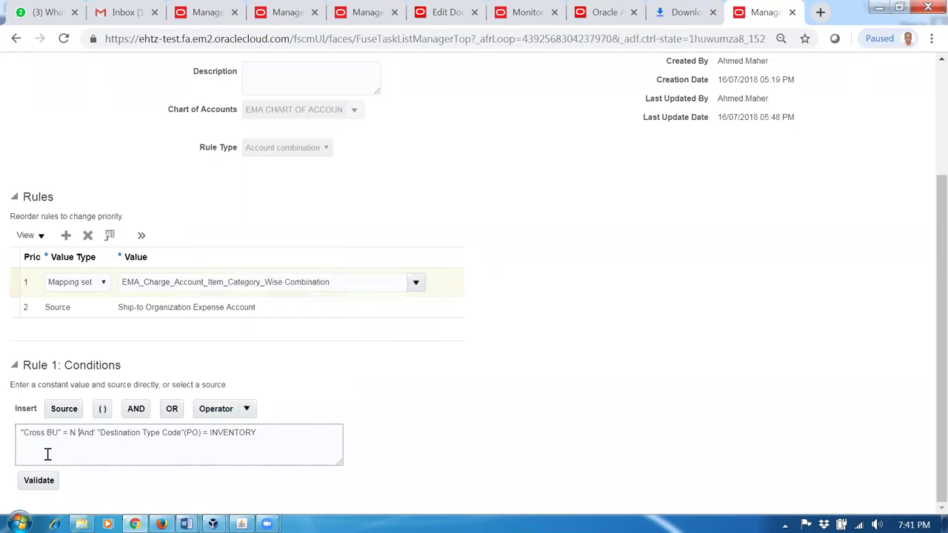
drag(23, 433, 57, 442)
click(576, 387)
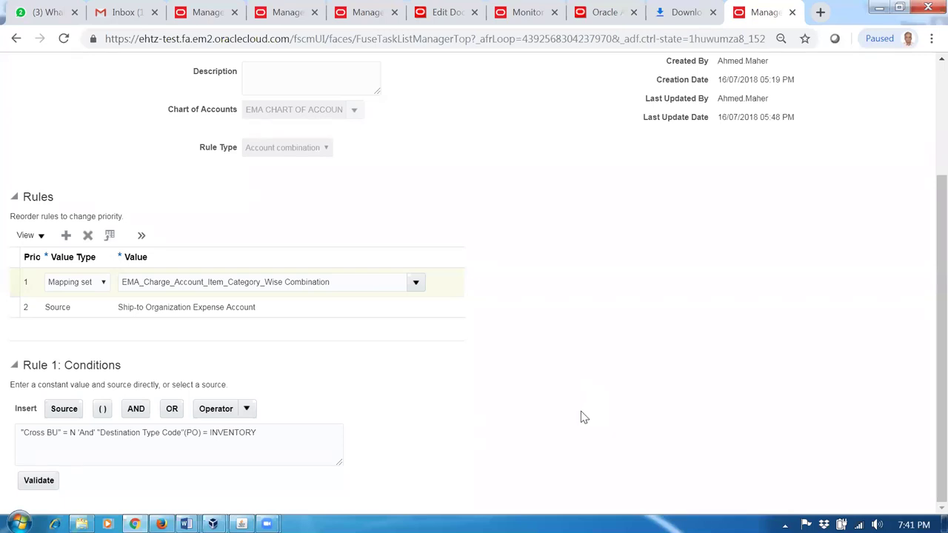
Step: Cancel out of the EMA_Purchasing Charge Account Rule edit page without saving
scroll(582, 411, up, 3)
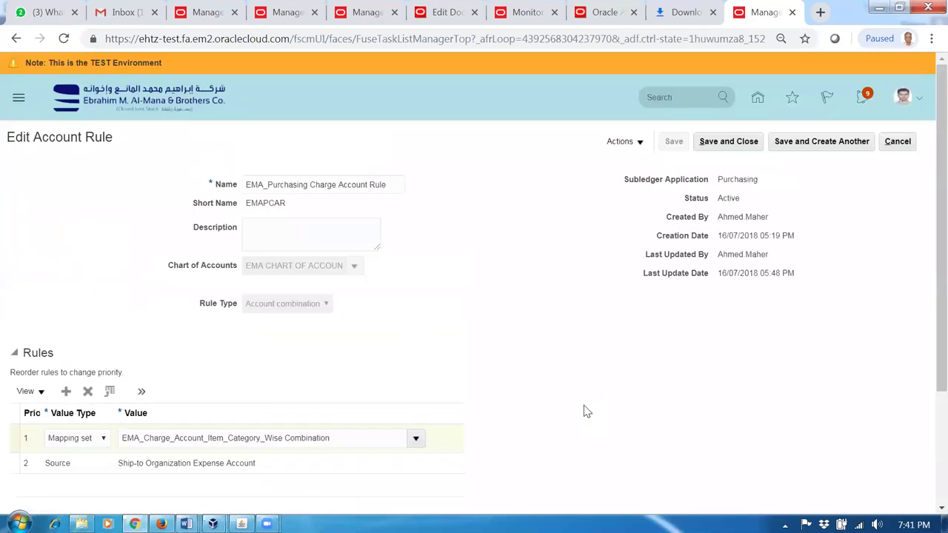
click(897, 141)
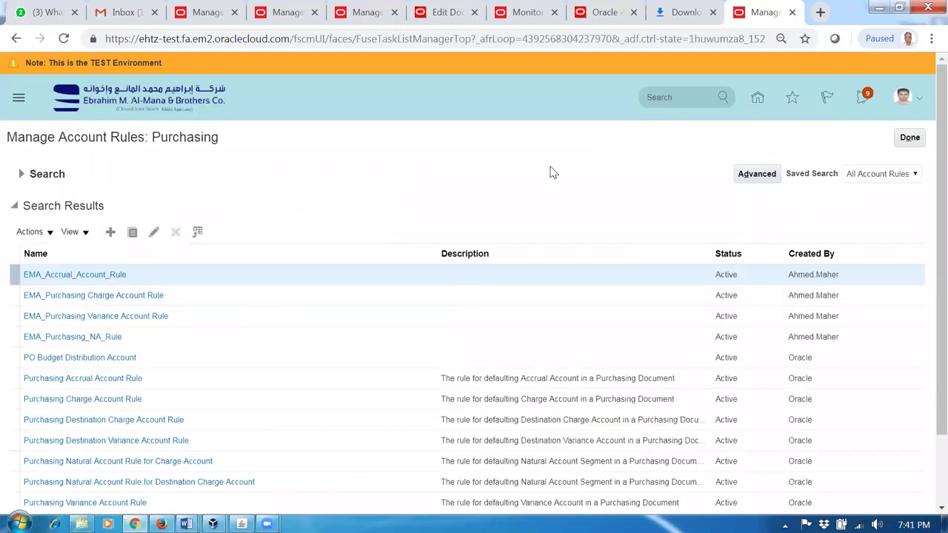
Step: Close Manage Account Rules: Purchasing with Done, returning to the Procurement setup tasks, then open the user menu
click(909, 139)
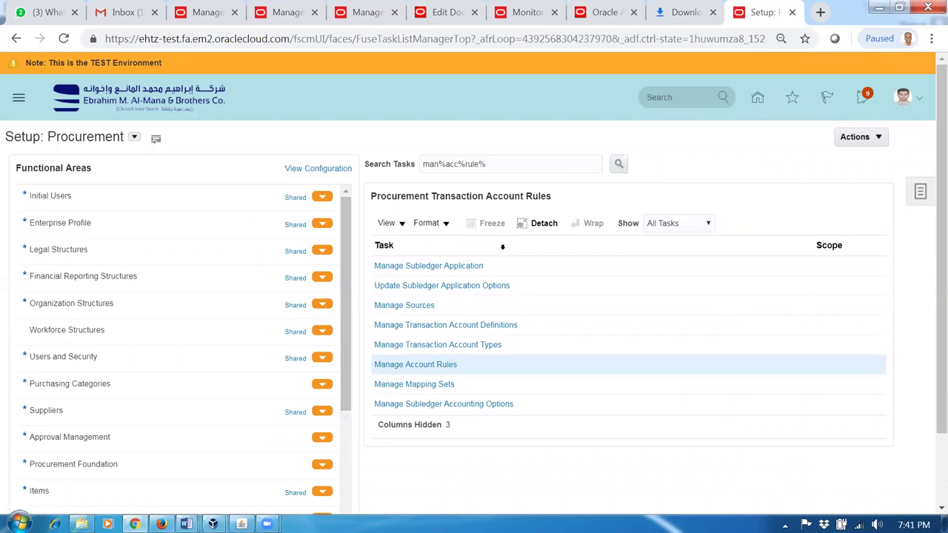
click(901, 103)
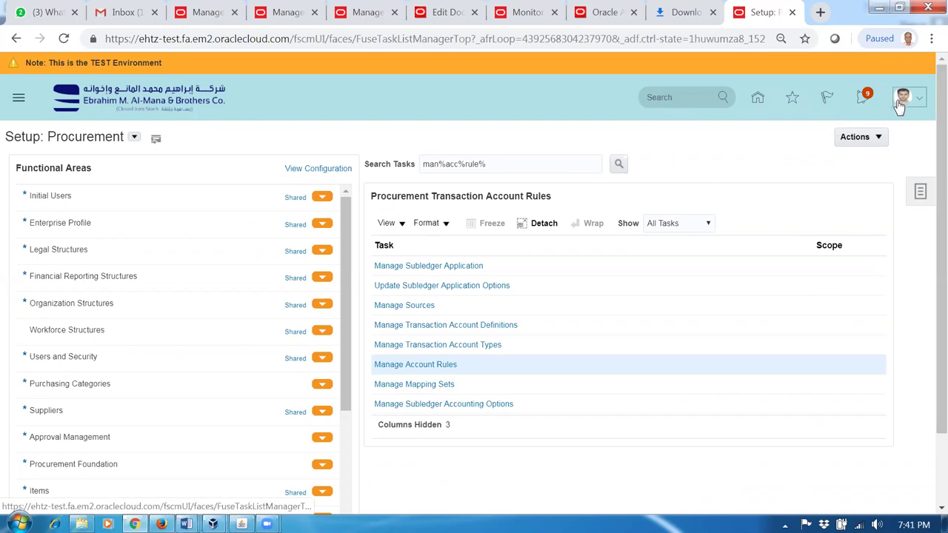
Step: Sign out, close the Single Sign-Off and Downloads tabs, and acknowledge the Page Expired message
click(891, 124)
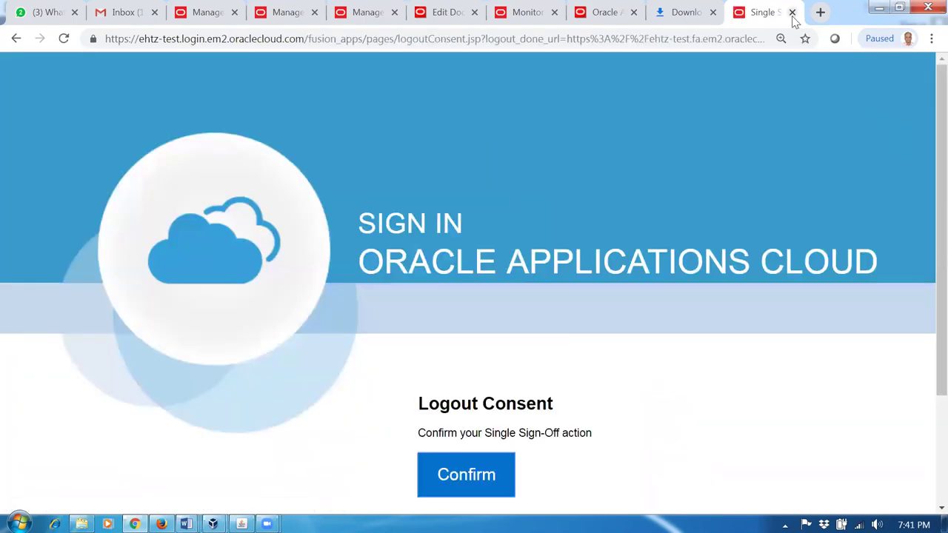
click(792, 13)
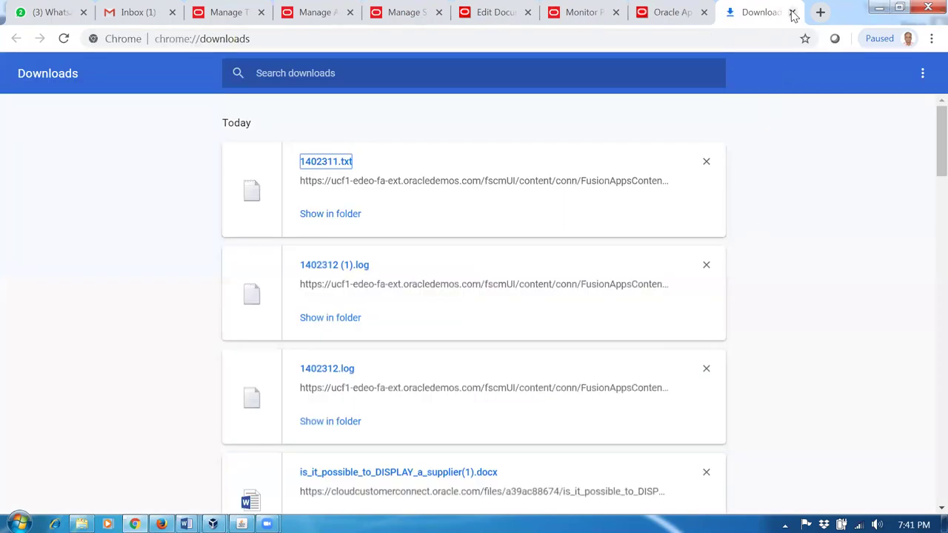
click(792, 12)
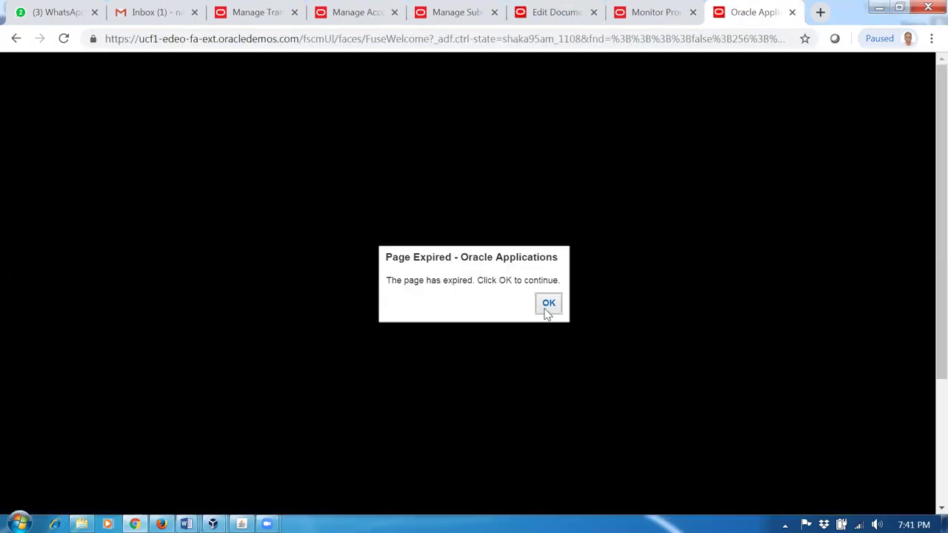
click(548, 304)
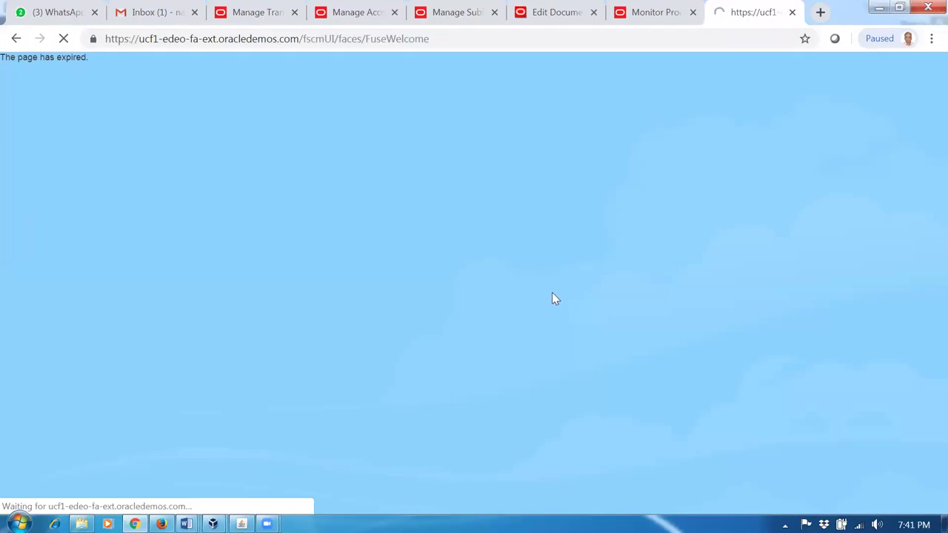